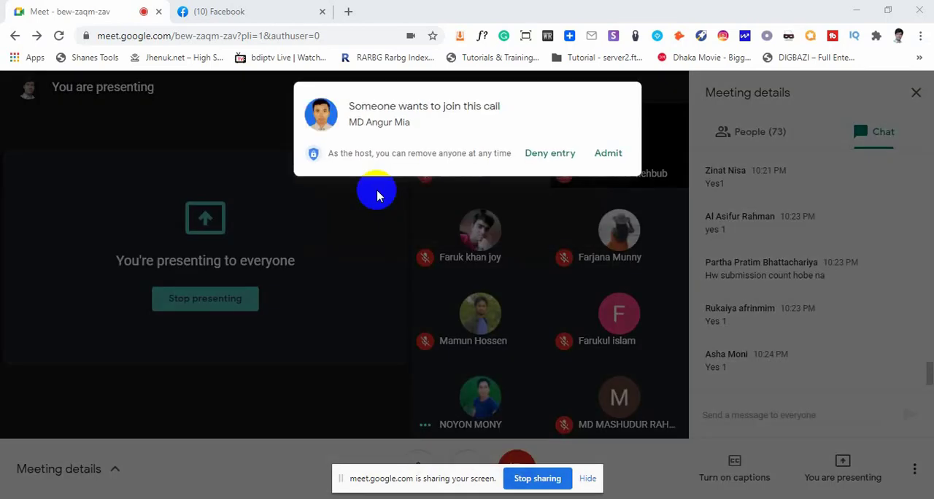
# Admit all participants waiting to join the Google Meet call
pyautogui.click(598, 153)
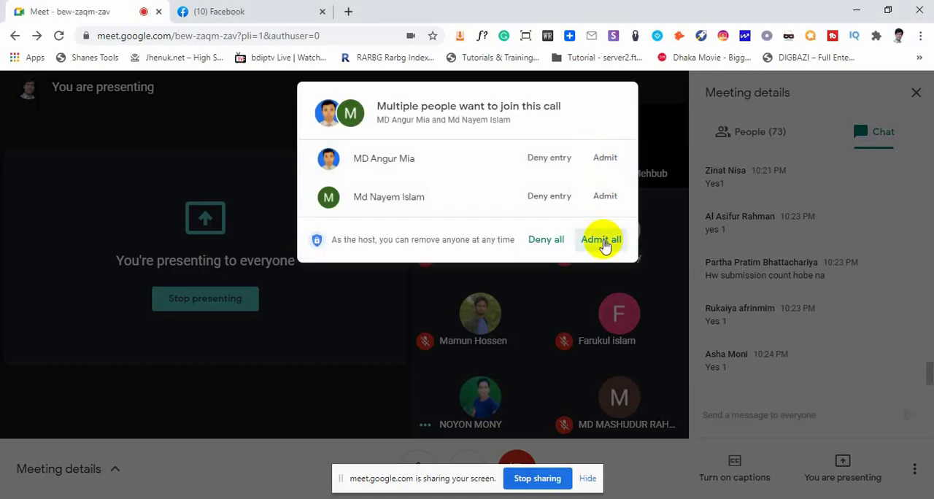
pyautogui.click(601, 241)
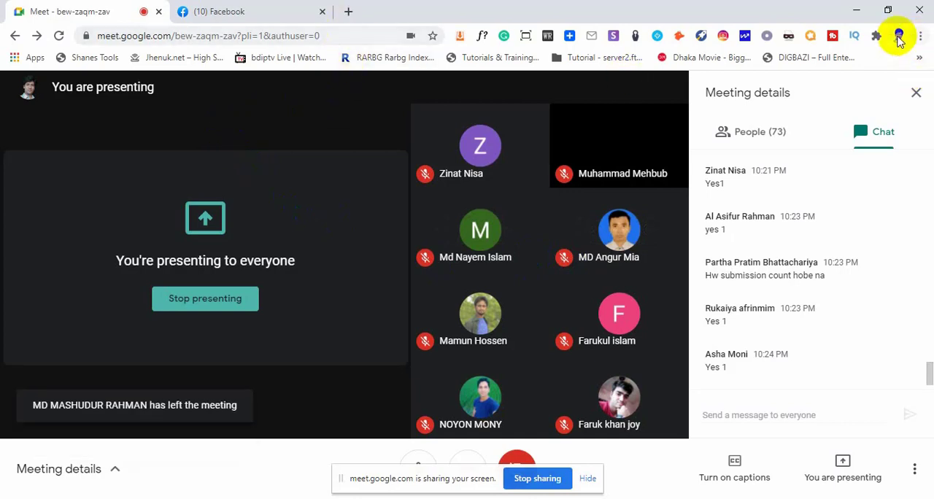
pyautogui.click(899, 38)
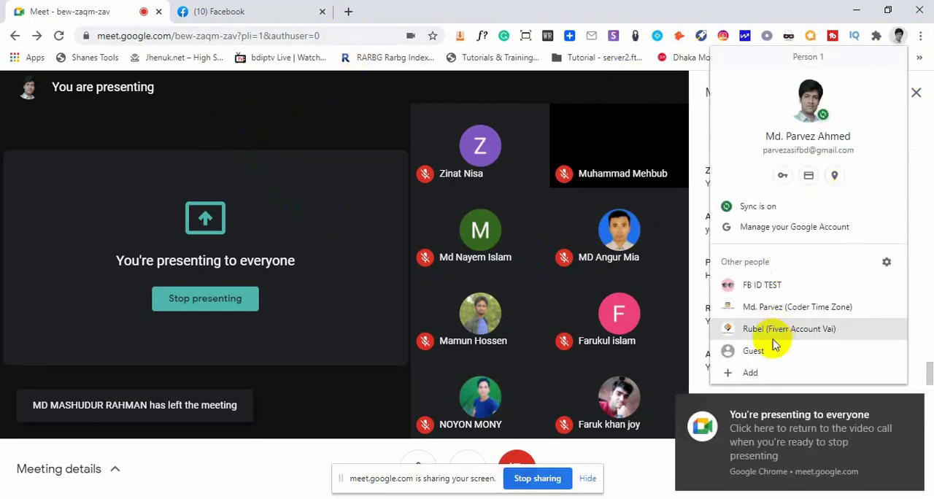
pyautogui.click(919, 35)
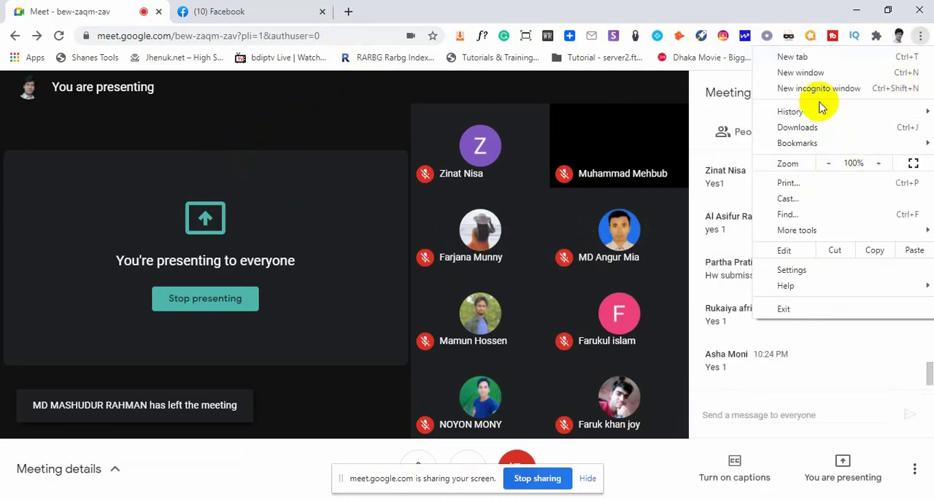
pyautogui.click(820, 89)
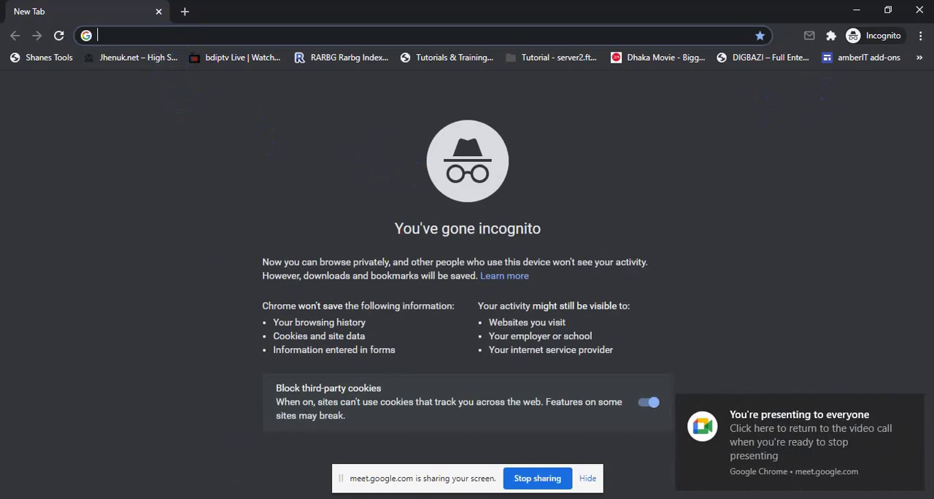
pyautogui.hotkey('alt', 'Tab')
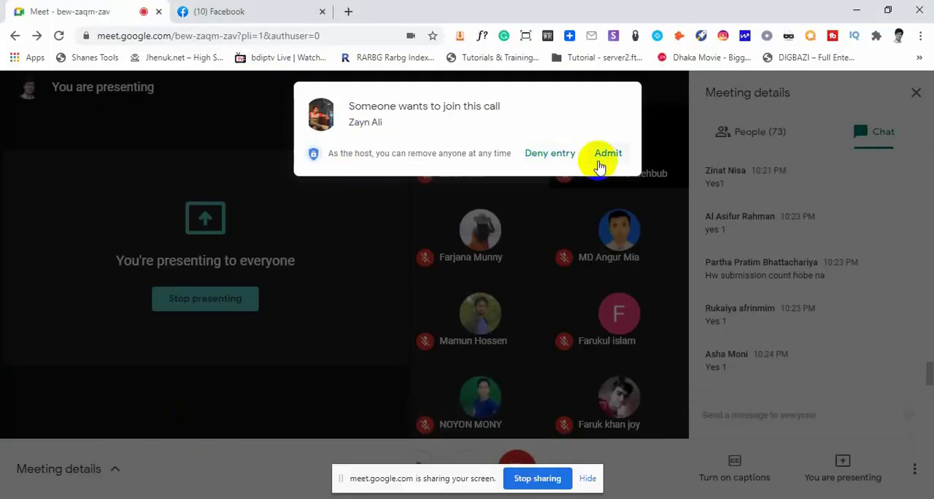
# Admit the waiting participant and load temp-mail.org/en/ in a new browser tab
pyautogui.click(606, 155)
pyautogui.click(349, 12)
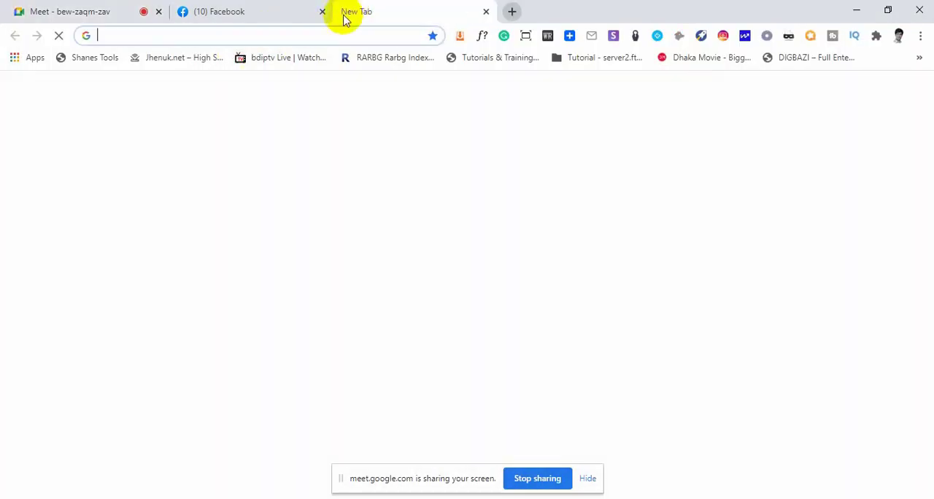
pyautogui.click(317, 30)
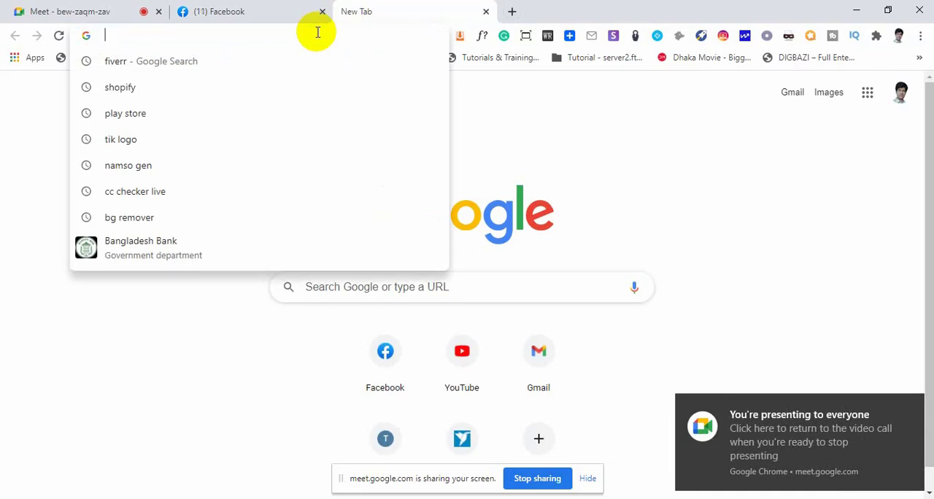
pyautogui.write('tem')
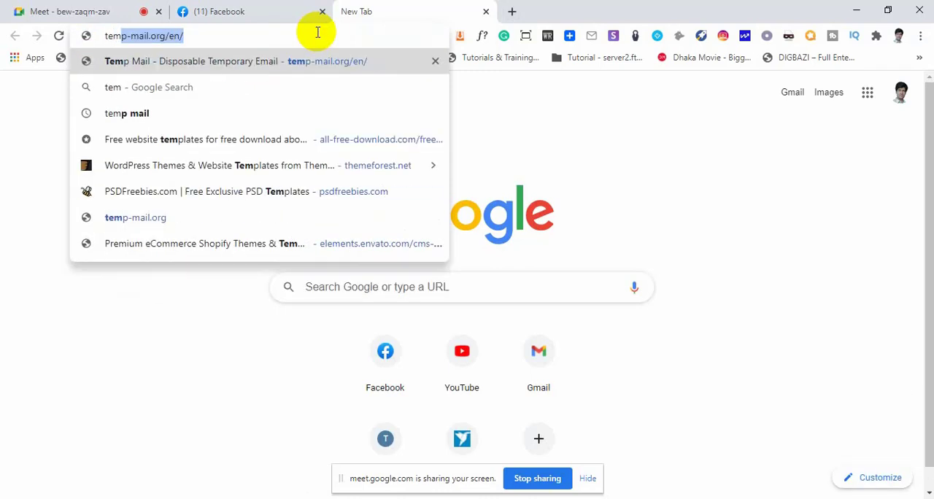
pyautogui.press('Return')
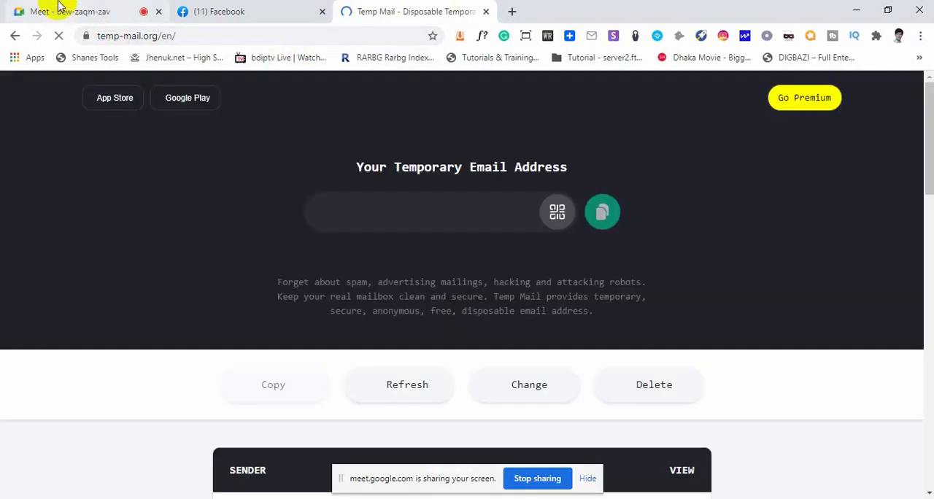
# Check the Temp Mail page while it loads, and admit the next participant waiting in the Google Meet call
pyautogui.click(59, 5)
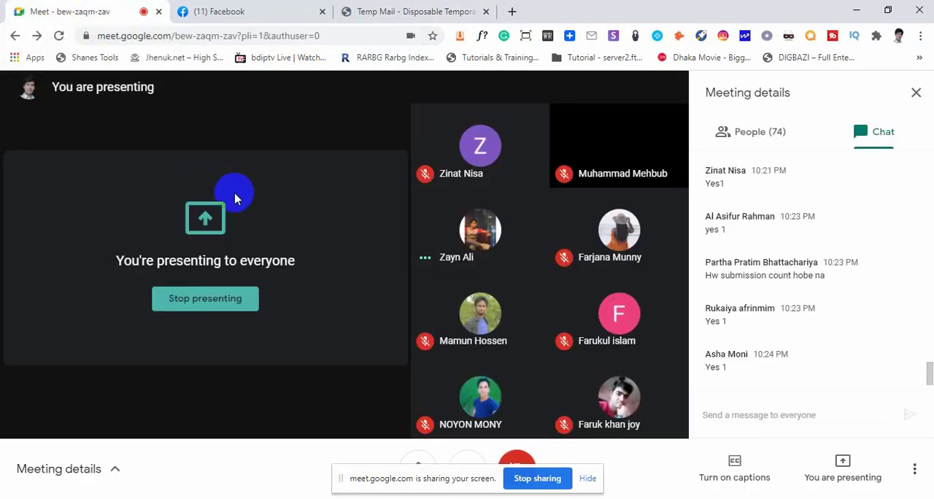
pyautogui.click(429, 11)
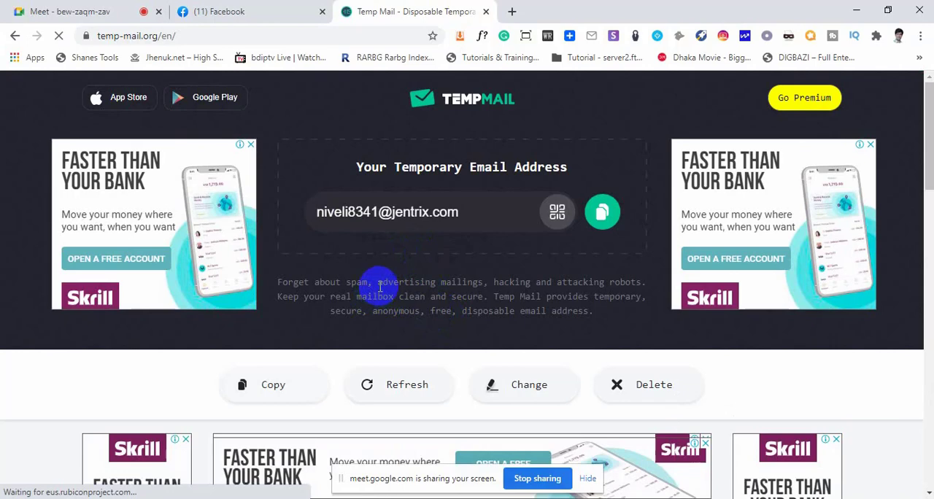
pyautogui.moveTo(378, 282); pyautogui.dragTo(494, 298)
pyautogui.click(495, 294)
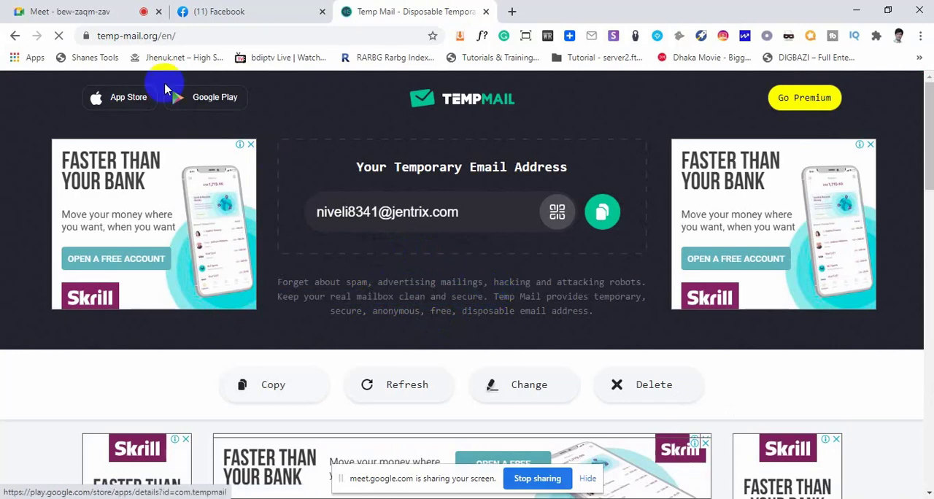
pyautogui.click(30, 11)
pyautogui.click(588, 161)
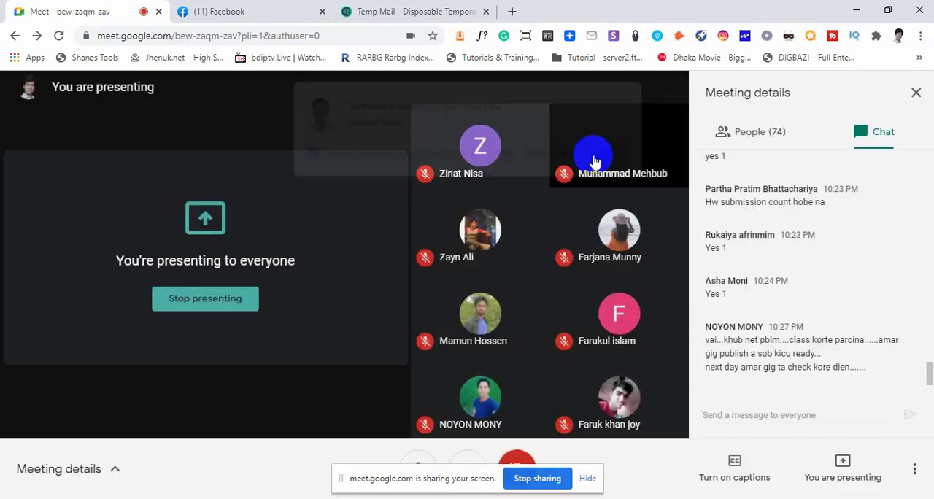
# Search Google for shopify in a new browser tab
pyautogui.click(416, 11)
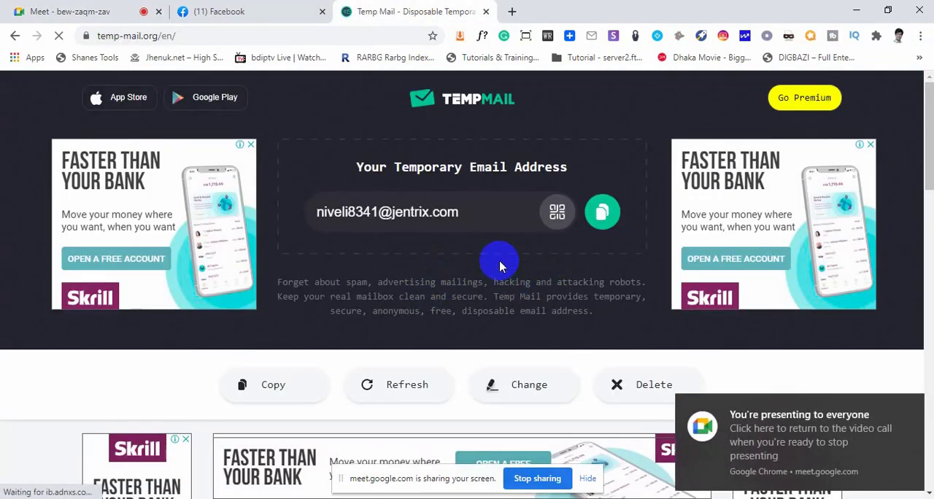
pyautogui.click(511, 11)
pyautogui.click(319, 37)
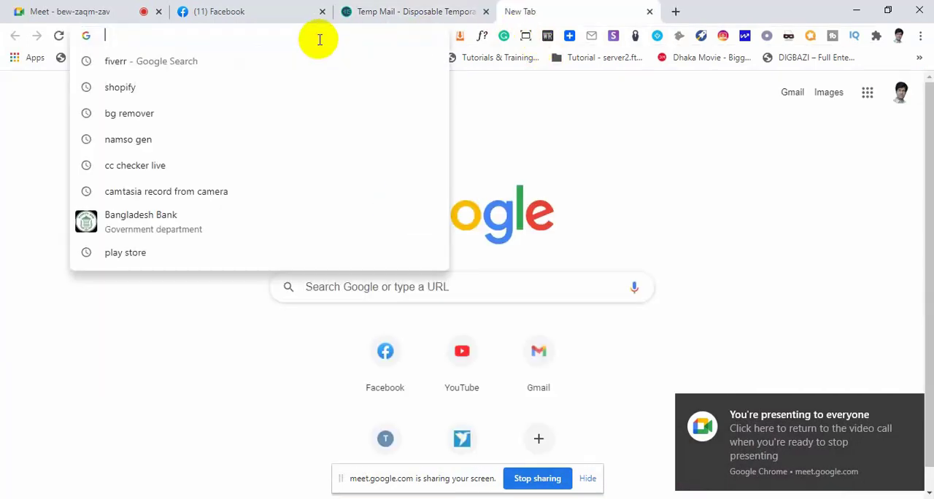
pyautogui.click(148, 88)
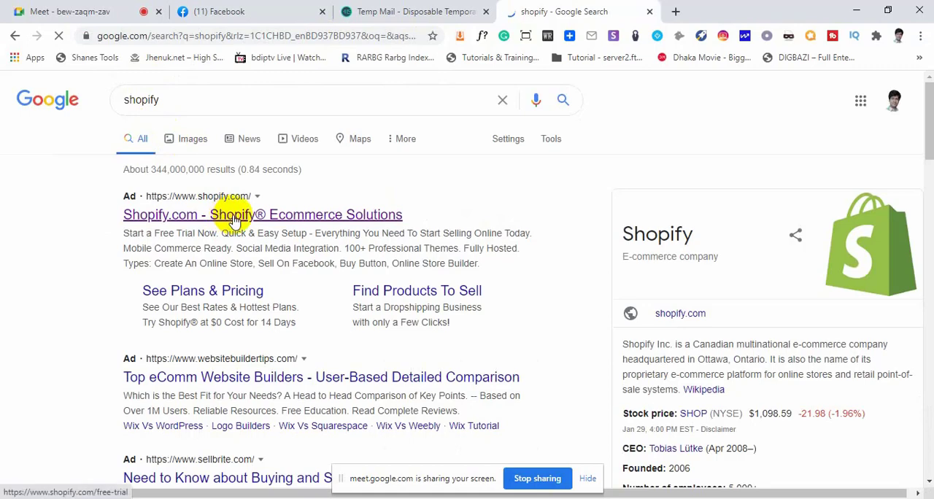
# Admit the participant waiting in the Google Meet call and return to the Shopify search results
pyautogui.click(126, 12)
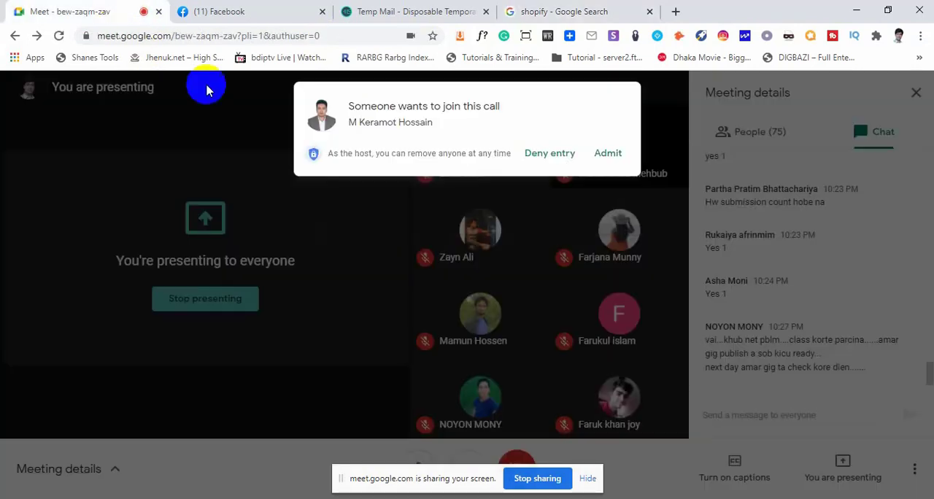
pyautogui.click(599, 154)
pyautogui.click(548, 9)
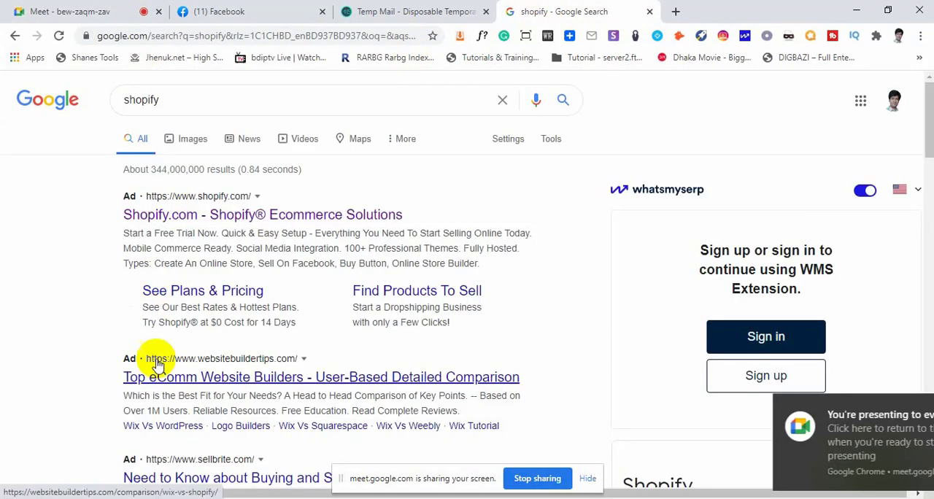
# Open the non-ad shopify.com homepage from the Google search results
pyautogui.scroll(-2, 229, 325)
pyautogui.scroll(2, 229, 324)
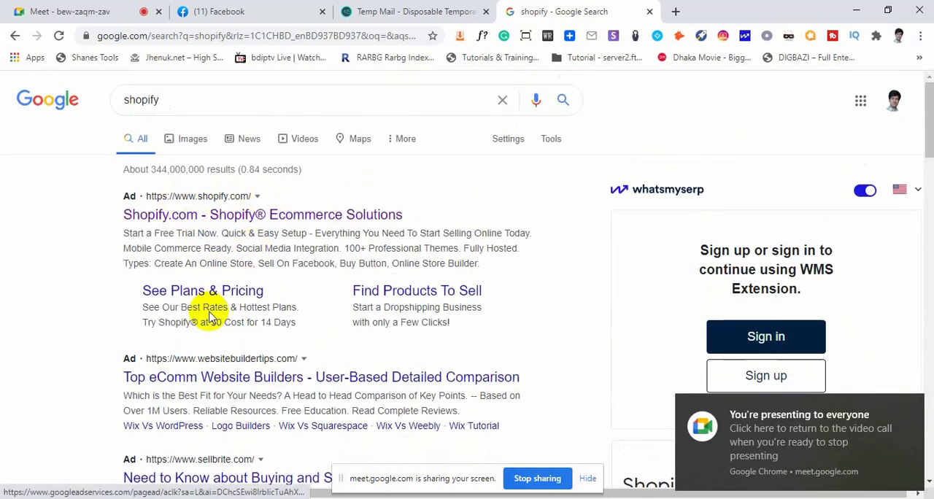
pyautogui.scroll(-2, 224, 366)
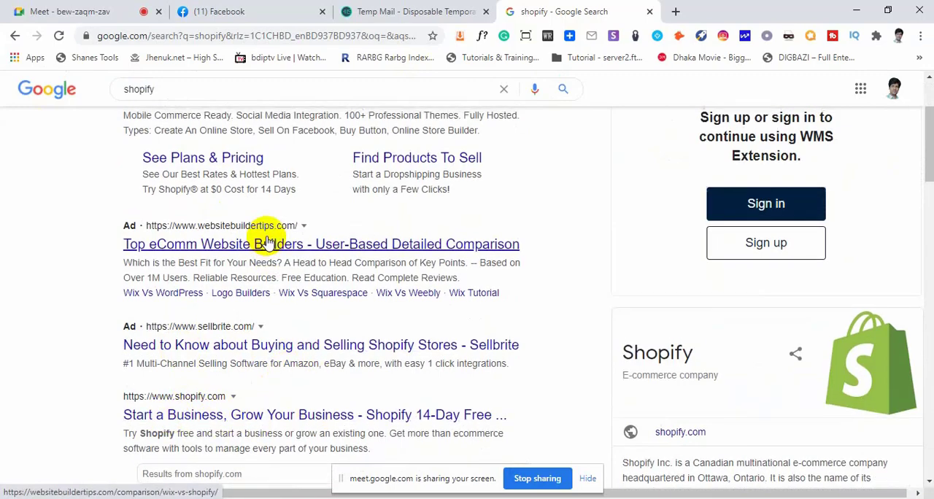
pyautogui.scroll(2, 256, 235)
pyautogui.scroll(-5, 264, 307)
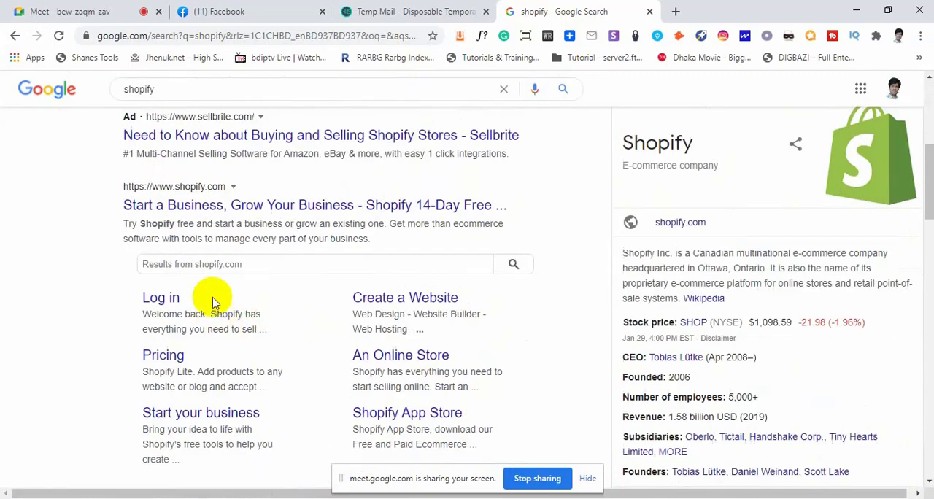
pyautogui.scroll(2, 217, 294)
pyautogui.click(222, 345)
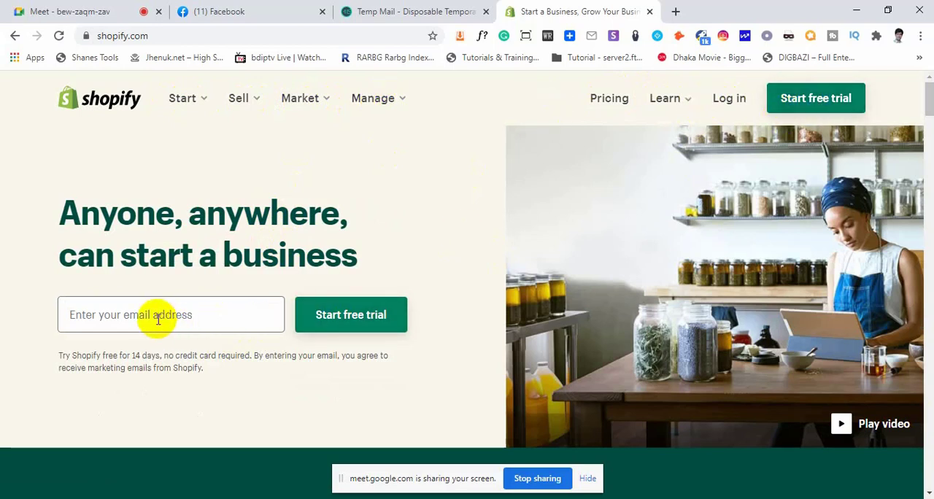
# Search Google for temp mail from the Temp Mail page and open the Temp Mail - Disposable Temporary Email result
pyautogui.click(157, 318)
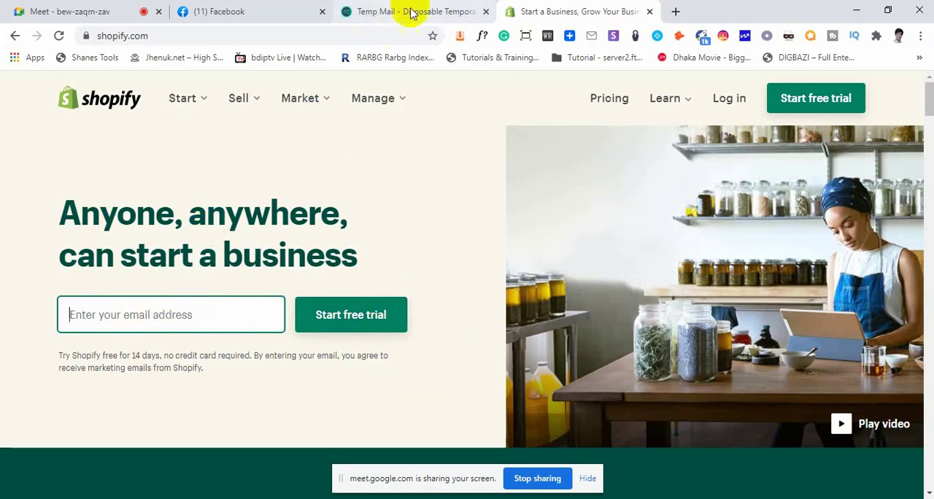
pyautogui.click(412, 12)
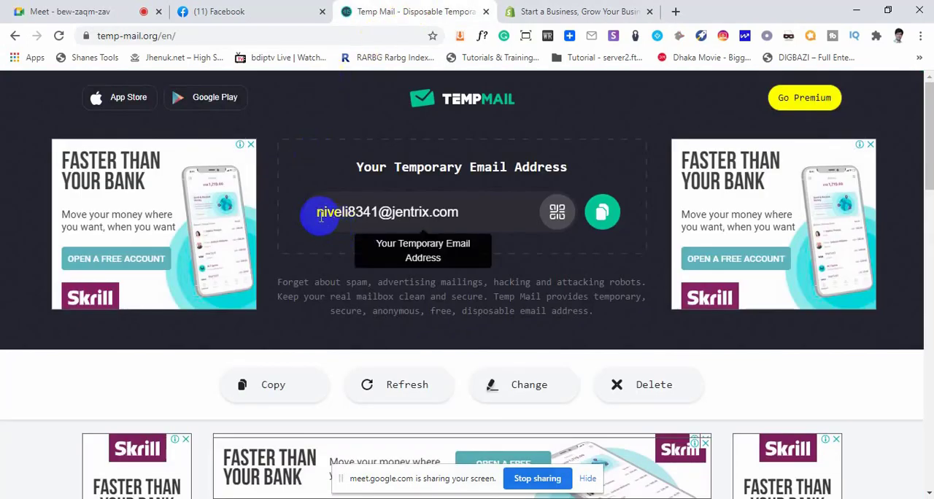
pyautogui.click(188, 34)
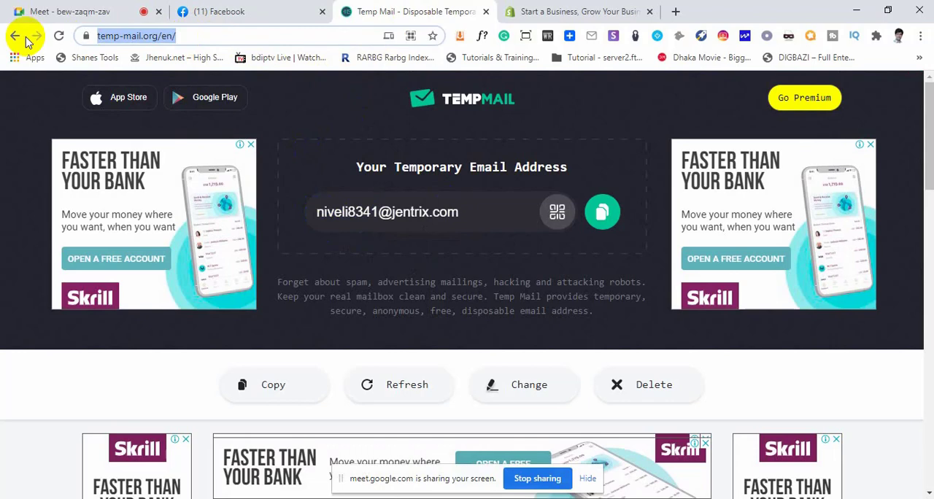
pyautogui.write('te')
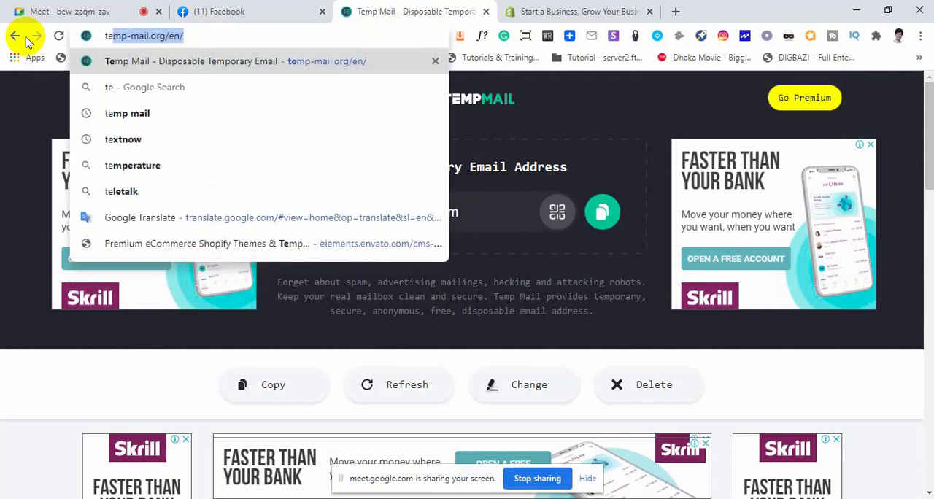
pyautogui.write('mp mail')
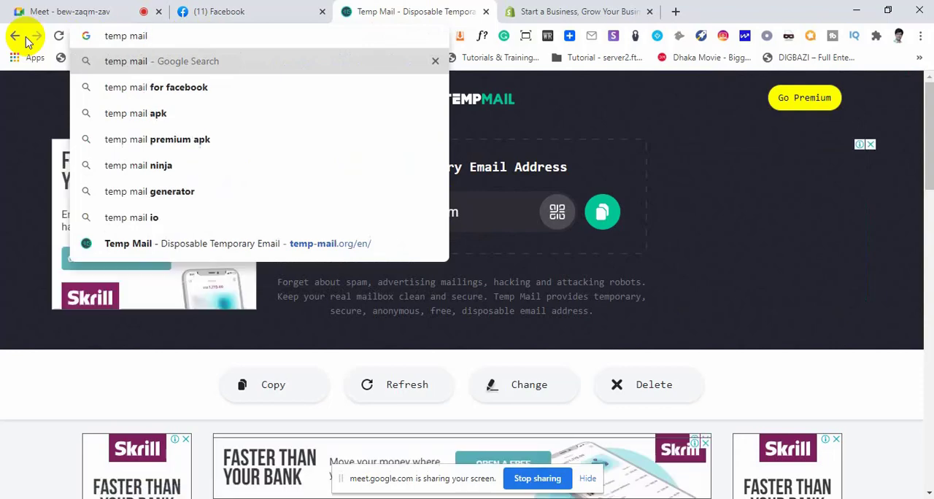
pyautogui.press('Return')
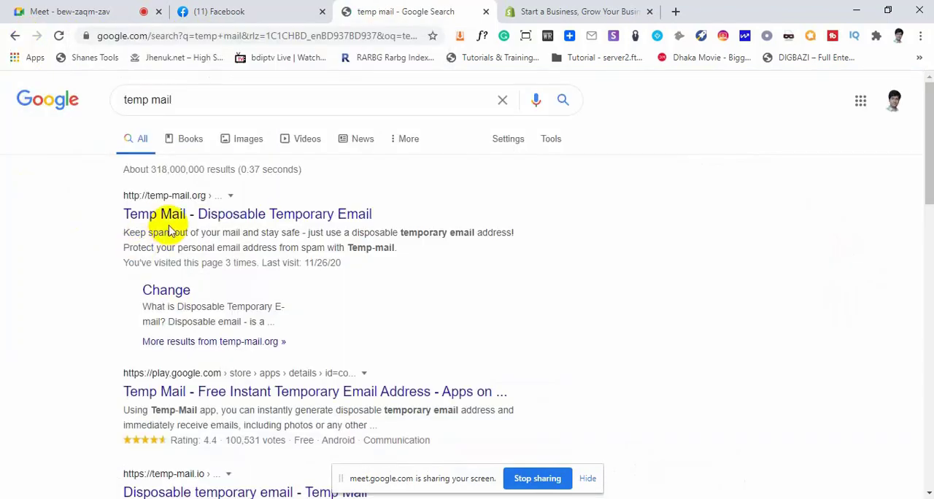
pyautogui.click(195, 222)
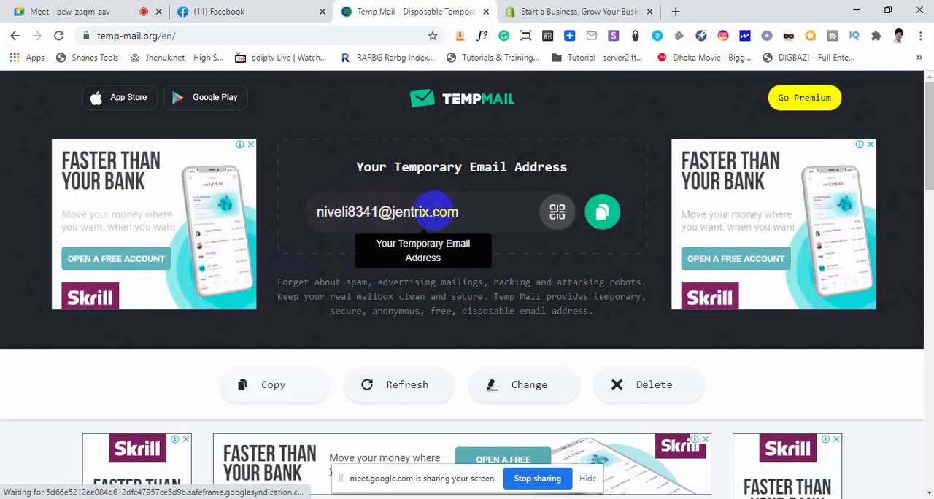
pyautogui.click(604, 216)
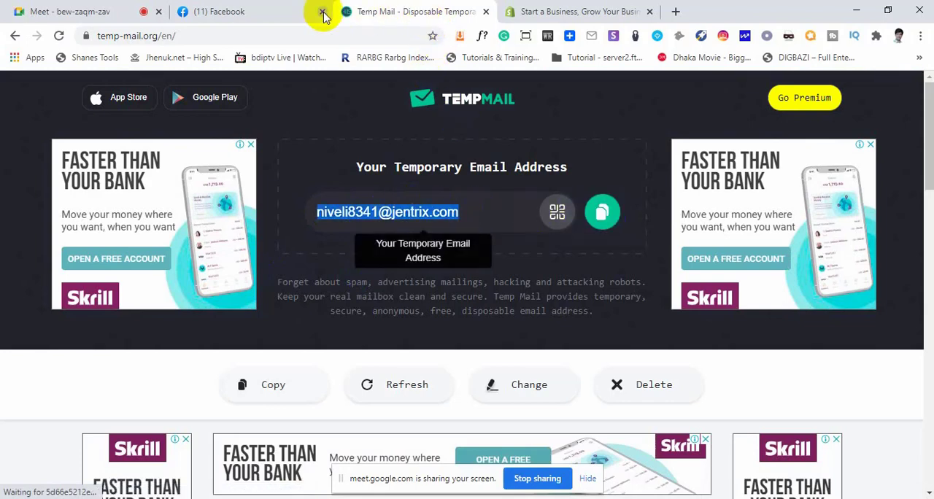
pyautogui.click(512, 11)
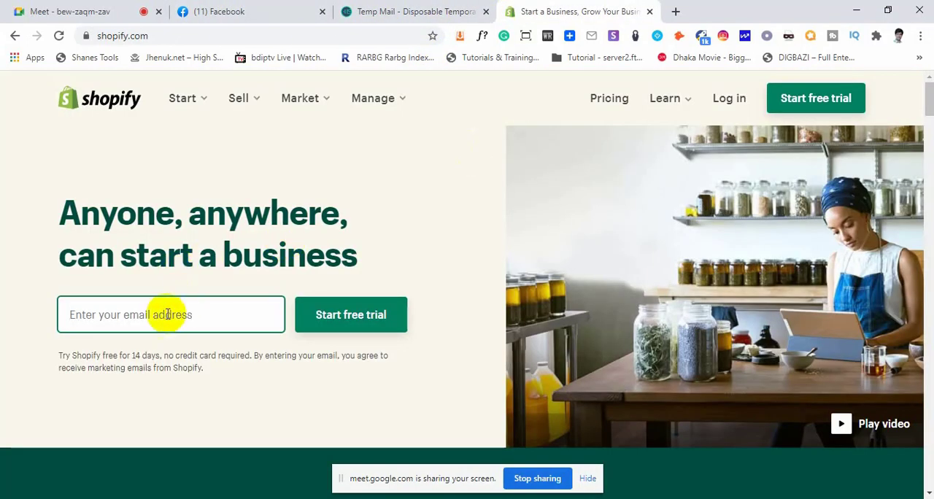
pyautogui.rightClick(162, 315)
pyautogui.click(215, 163)
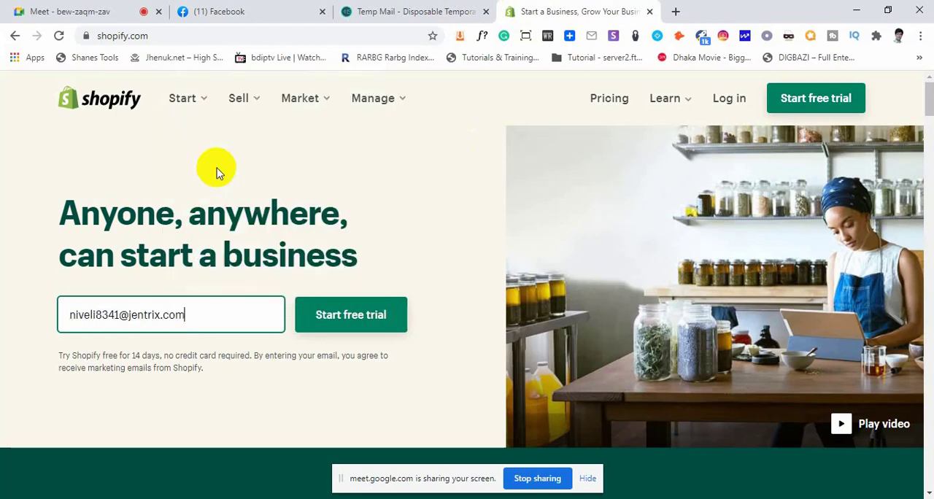
pyautogui.click(362, 321)
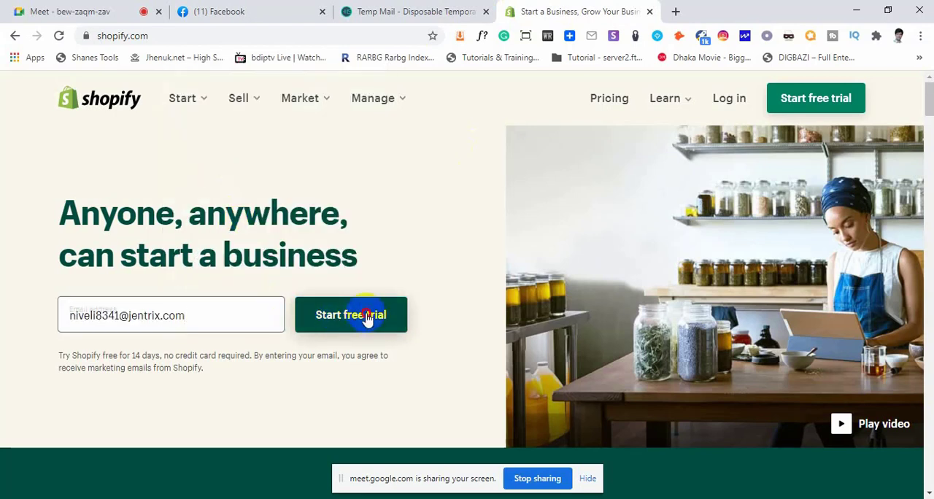
pyautogui.click(391, 315)
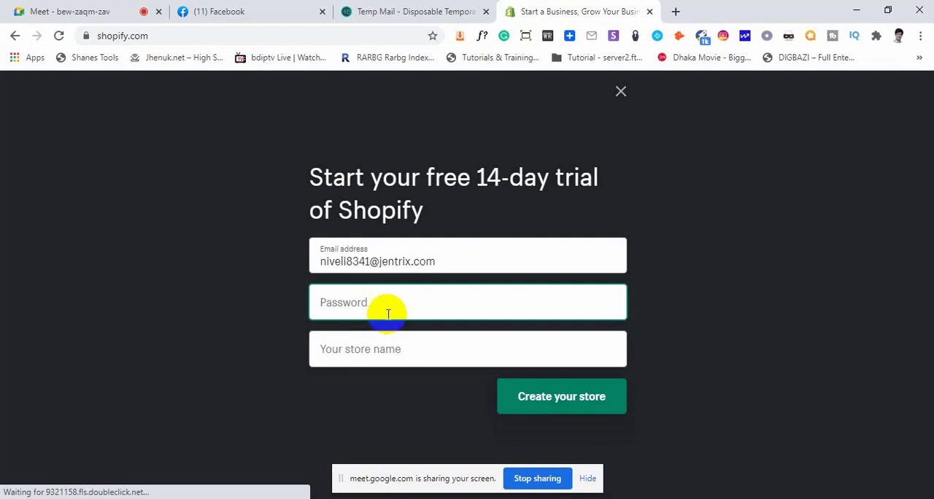
# Copy the temporary email address from the sign-up form and paste it below the last line of the open Notepad notes
pyautogui.moveTo(444, 261); pyautogui.dragTo(301, 266)
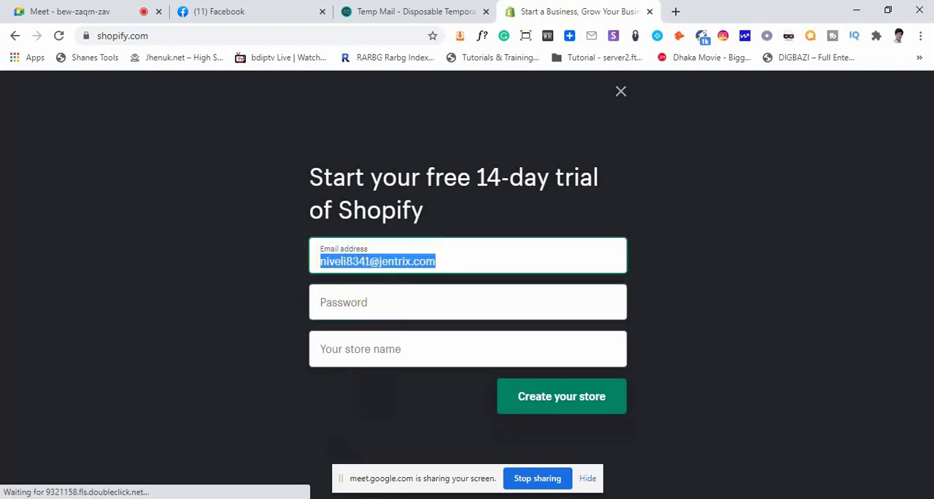
pyautogui.click(335, 498)
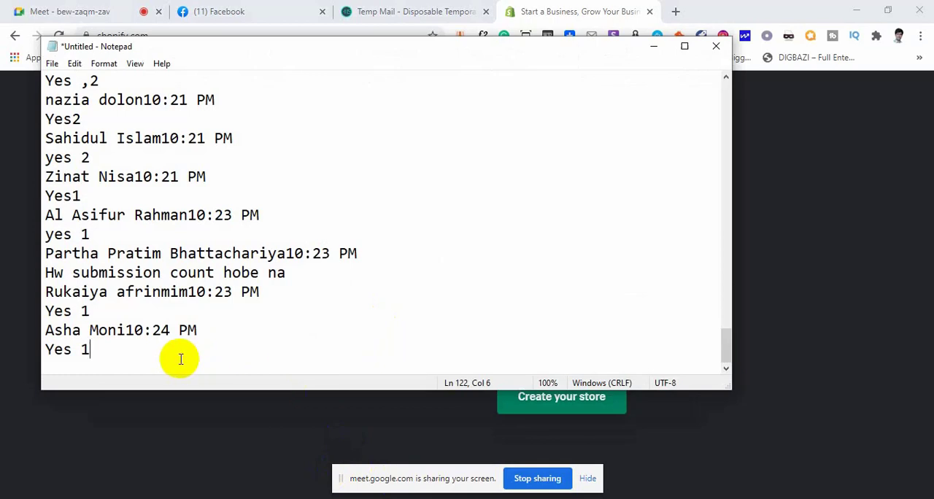
pyautogui.press('Return')
pyautogui.press('Return')
pyautogui.press('Return')
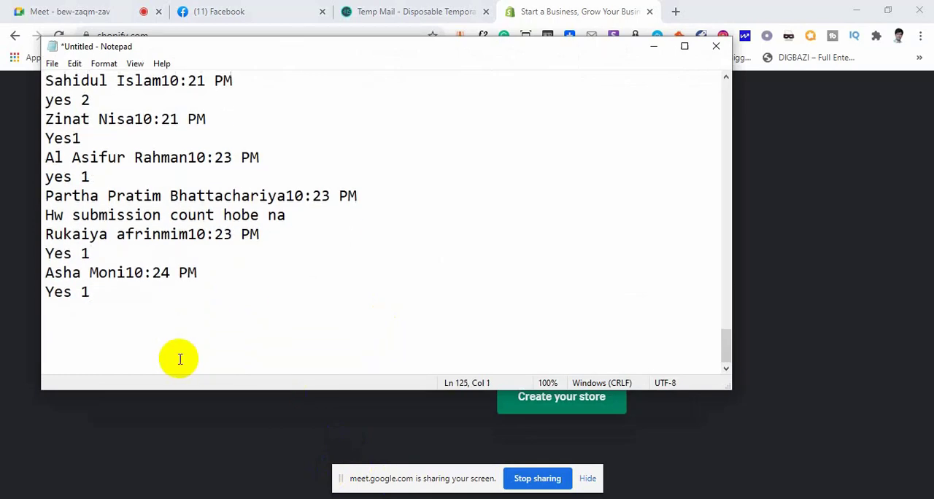
pyautogui.hotkey('ctrl', 'v')
pyautogui.click(14, 281)
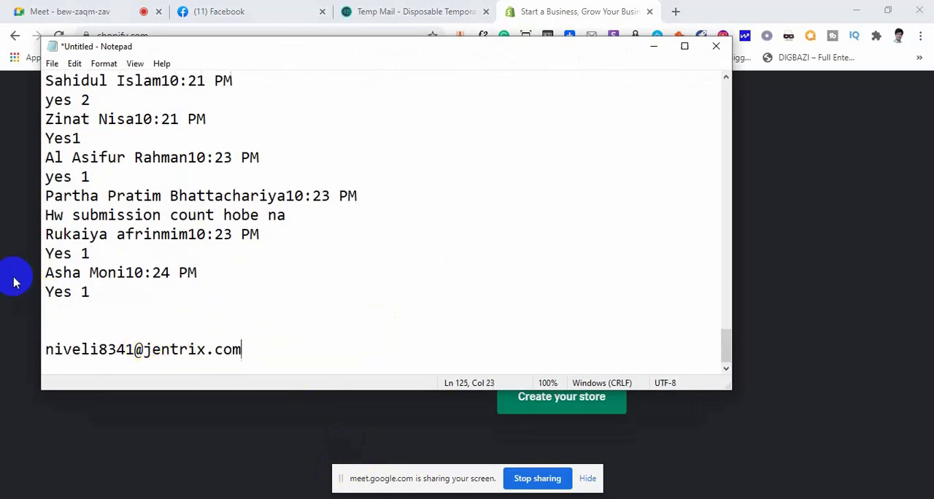
# Enter the account password in the Shopify free-trial sign-up form
pyautogui.click(377, 308)
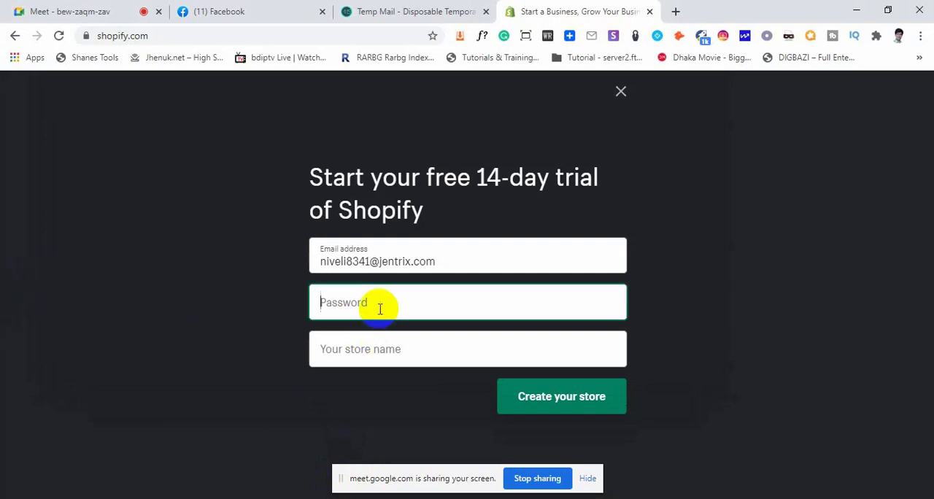
pyautogui.doubleClick(349, 261)
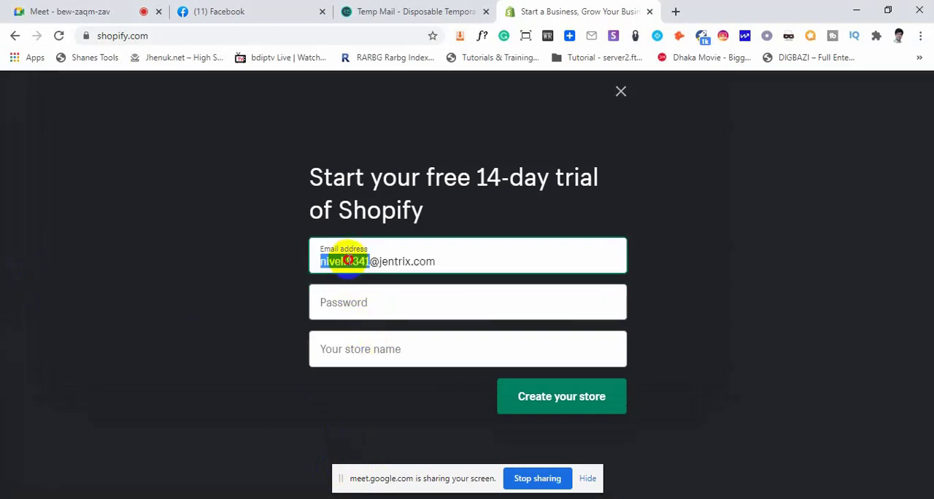
pyautogui.click(365, 302)
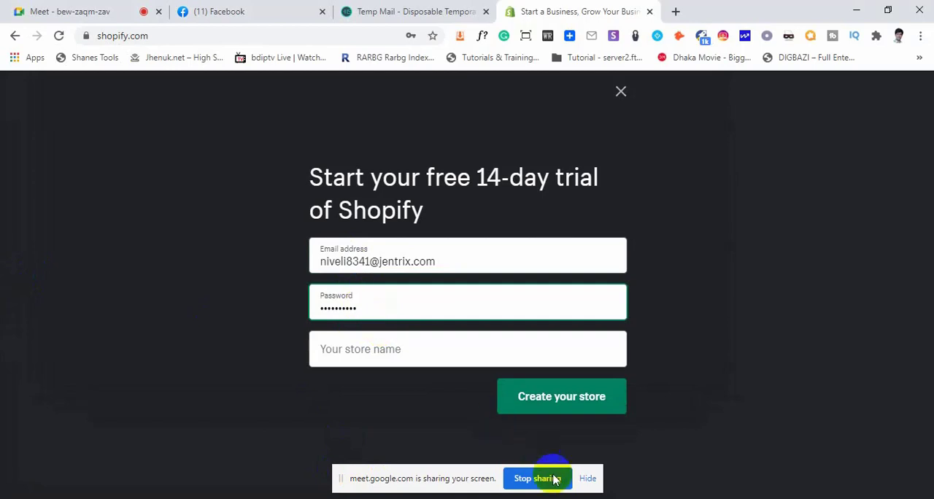
# Name the store coderonlinestore and submit the sign-up form to create it
pyautogui.click(372, 351)
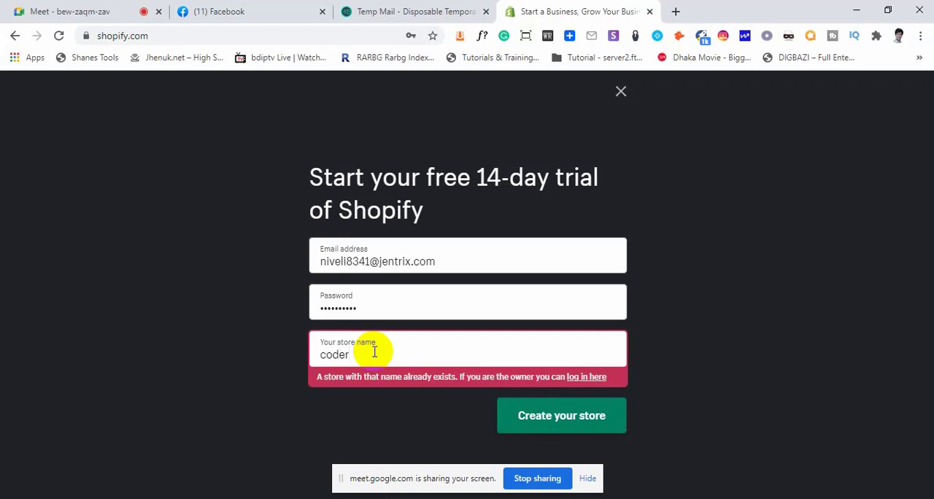
pyautogui.write('nlin')
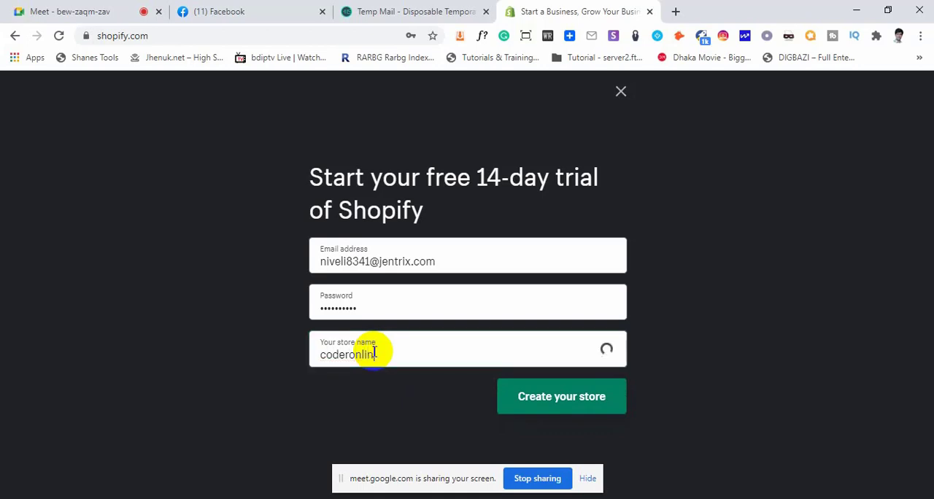
pyautogui.write('e')
pyautogui.write('s')
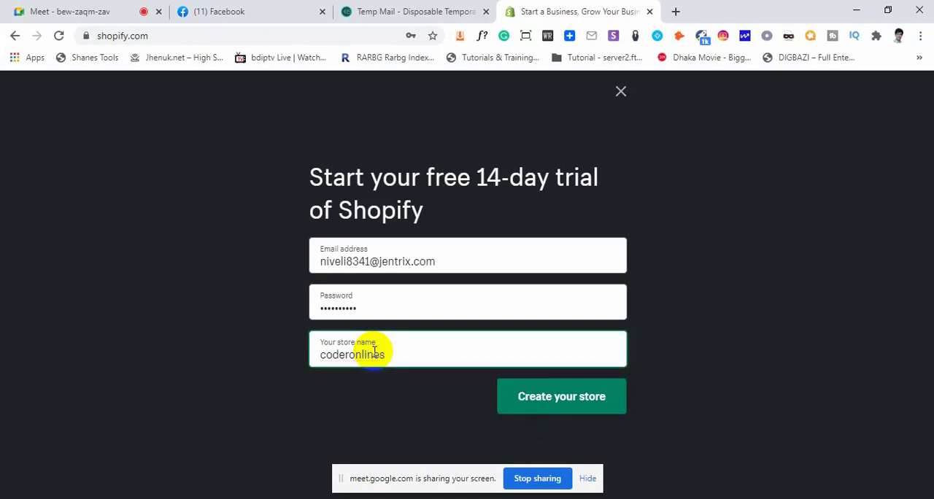
pyautogui.write('tore')
pyautogui.moveTo(409, 354); pyautogui.dragTo(294, 350)
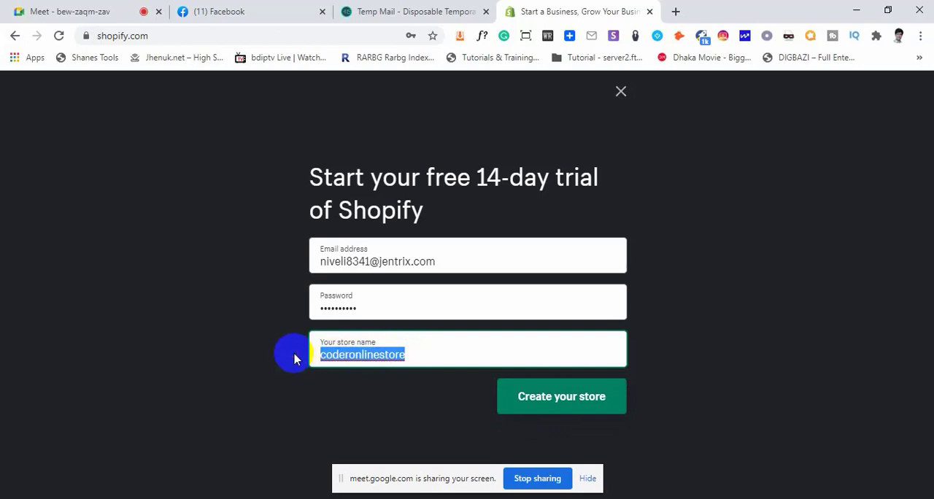
pyautogui.click(563, 403)
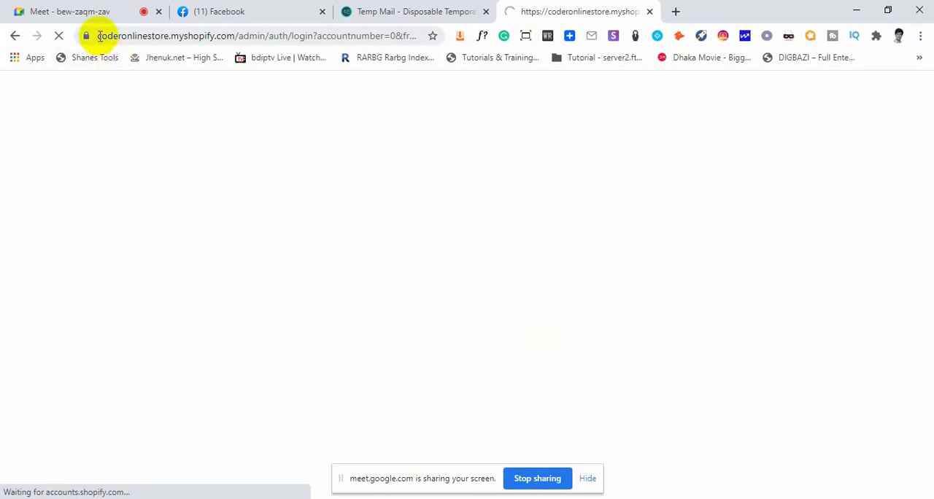
# Highlight the new store's admin URL and hide the Google Meet screen-sharing bar
pyautogui.moveTo(100, 35); pyautogui.dragTo(365, 34)
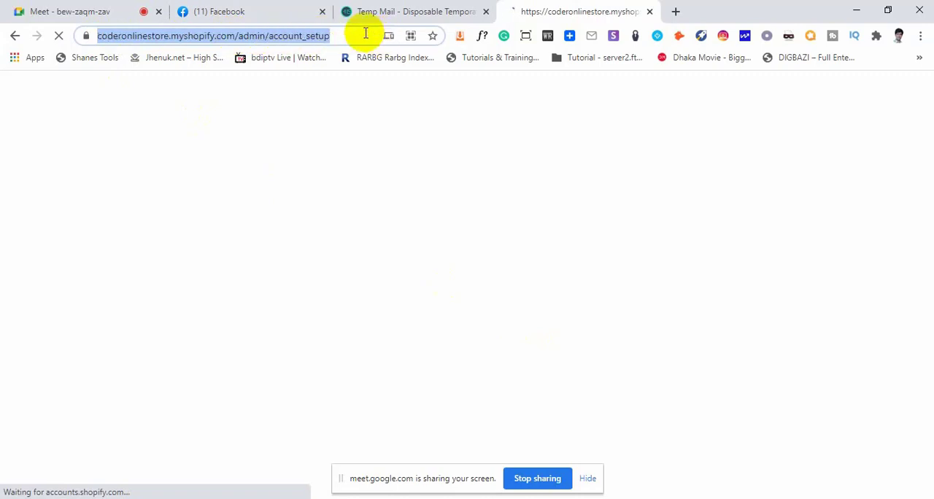
pyautogui.click(345, 34)
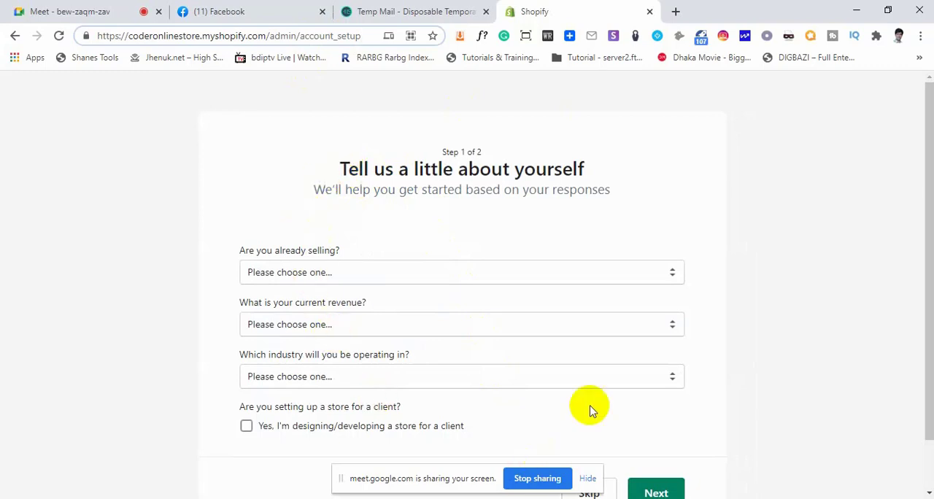
pyautogui.scroll(-1, 423, 359)
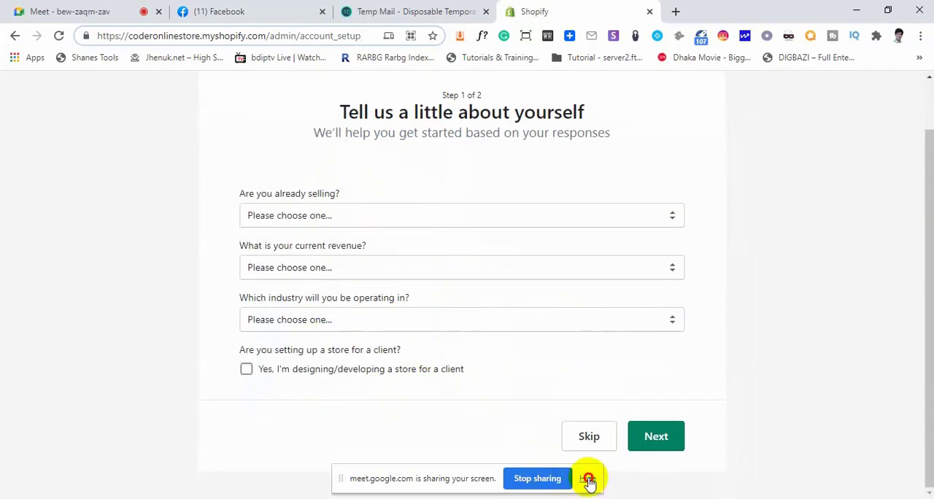
pyautogui.click(588, 479)
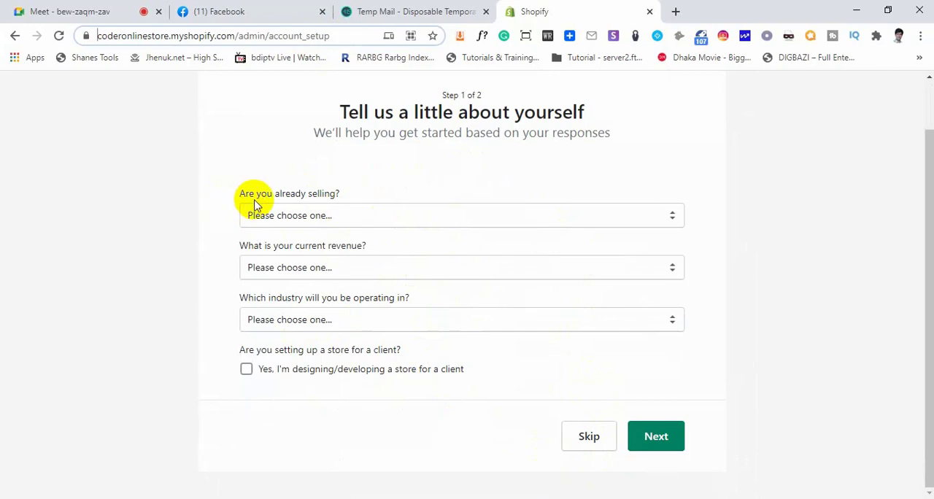
# Set the selling status to I'm just playing around and the current revenue to ৳250,000 BDT to ৳1,000,000 BDT
pyautogui.click(342, 213)
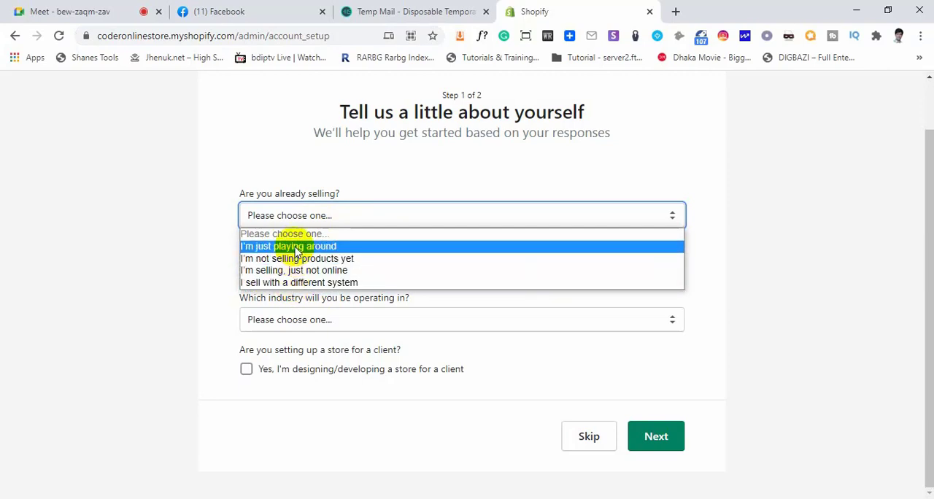
pyautogui.click(336, 170)
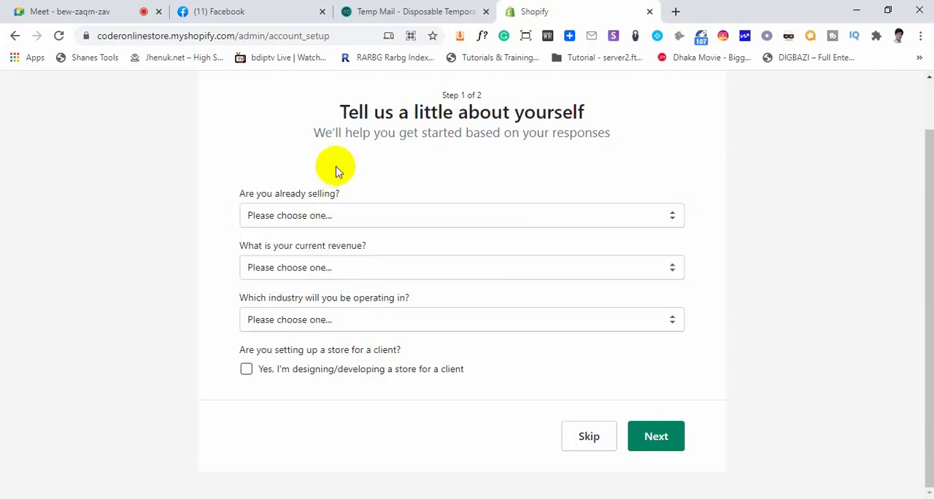
pyautogui.click(326, 218)
pyautogui.click(324, 246)
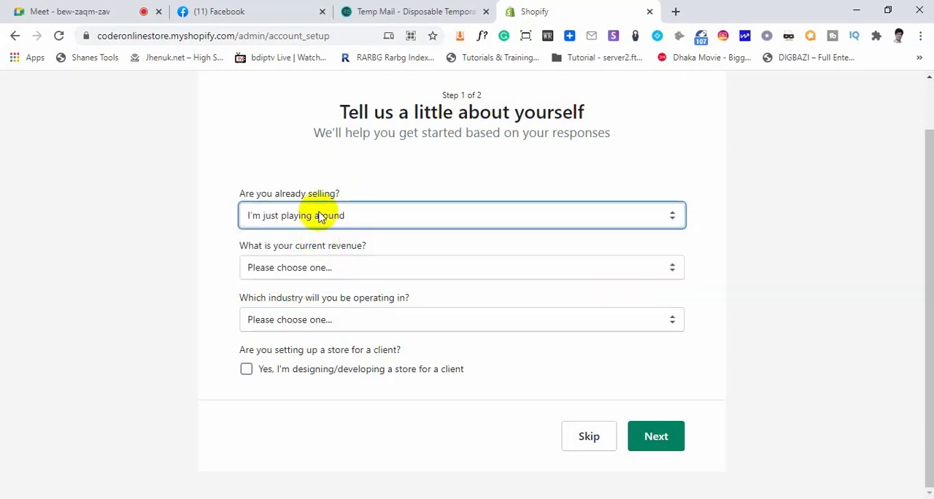
pyautogui.click(310, 269)
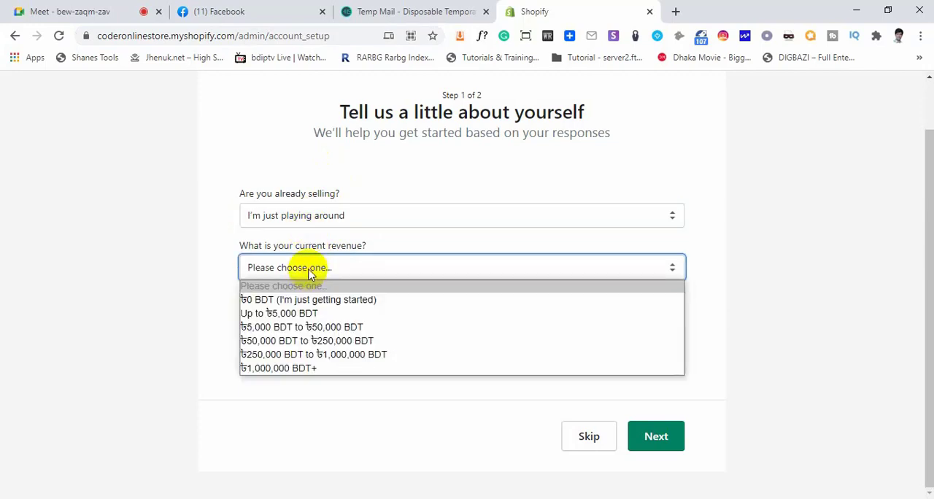
pyautogui.click(317, 354)
# Choose Other as the industry, mark the store as being developed for a client, and continue to the address form
pyautogui.click(295, 320)
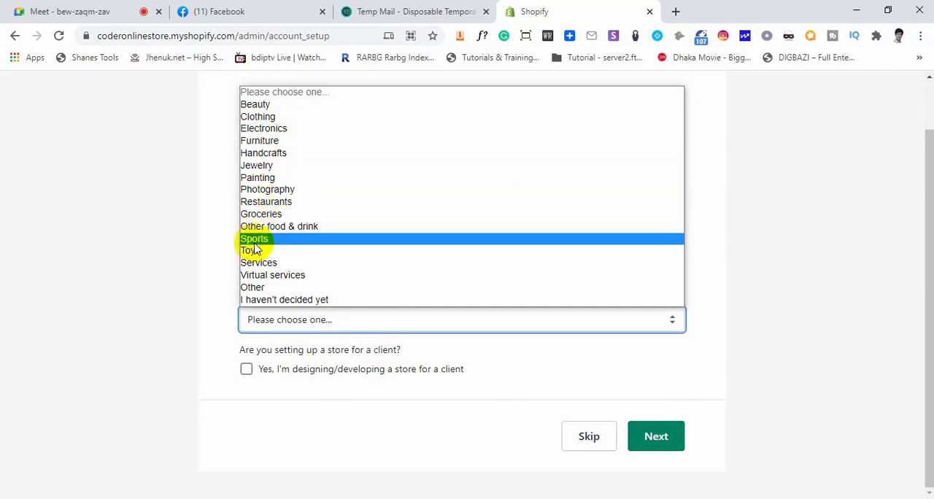
pyautogui.click(250, 287)
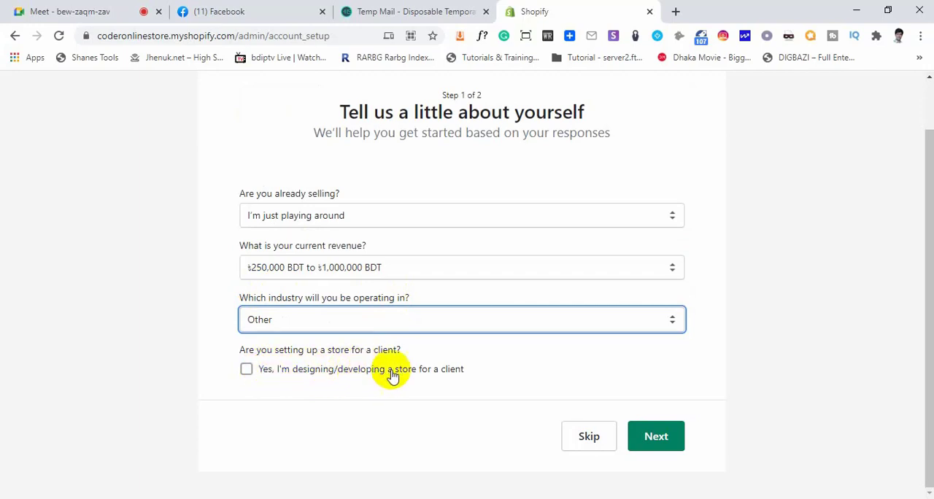
pyautogui.click(246, 370)
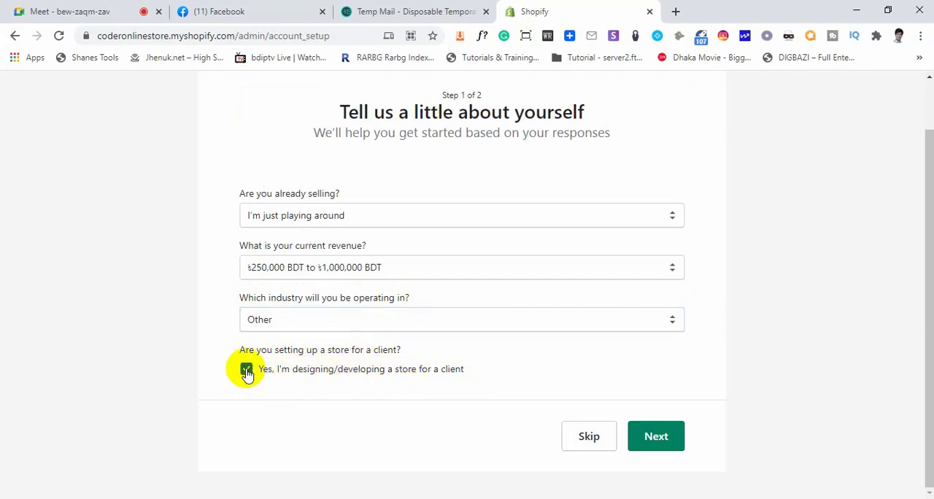
pyautogui.click(659, 438)
# Look over the heading and the required fields of the business address form
pyautogui.scroll(-4, 605, 431)
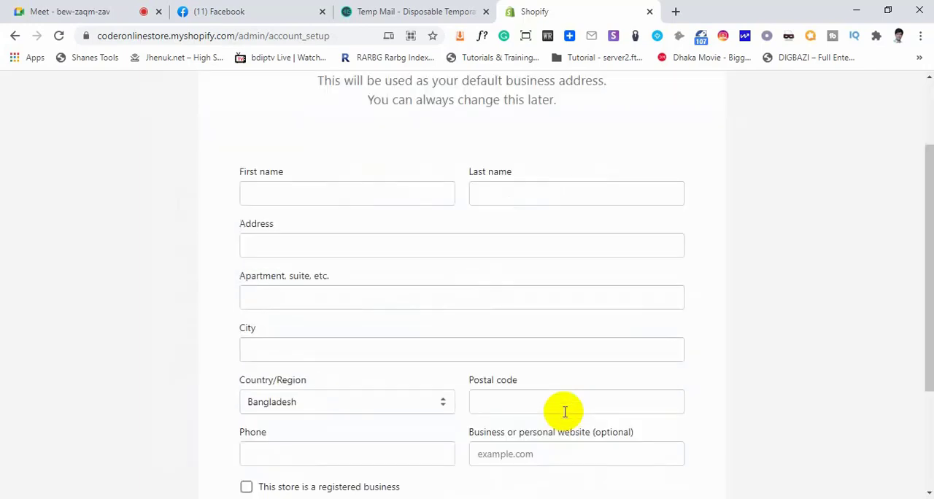
pyautogui.scroll(3, 559, 416)
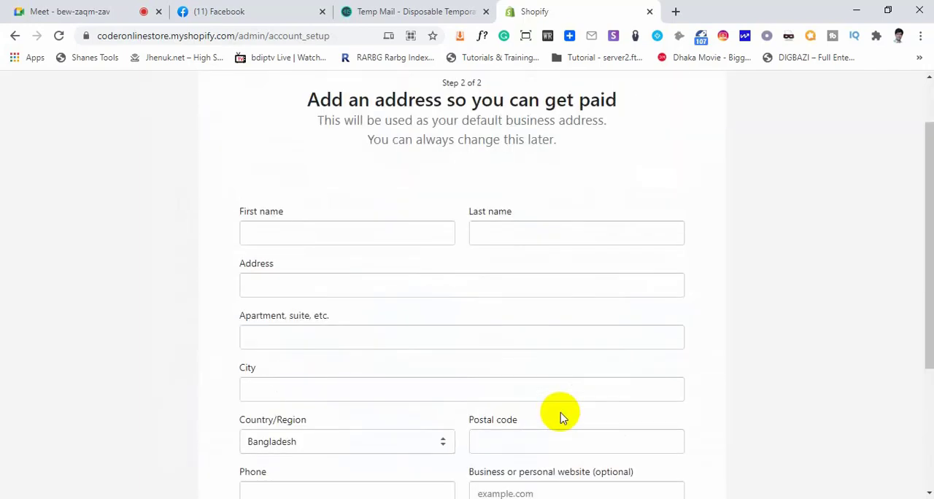
pyautogui.scroll(1, 540, 400)
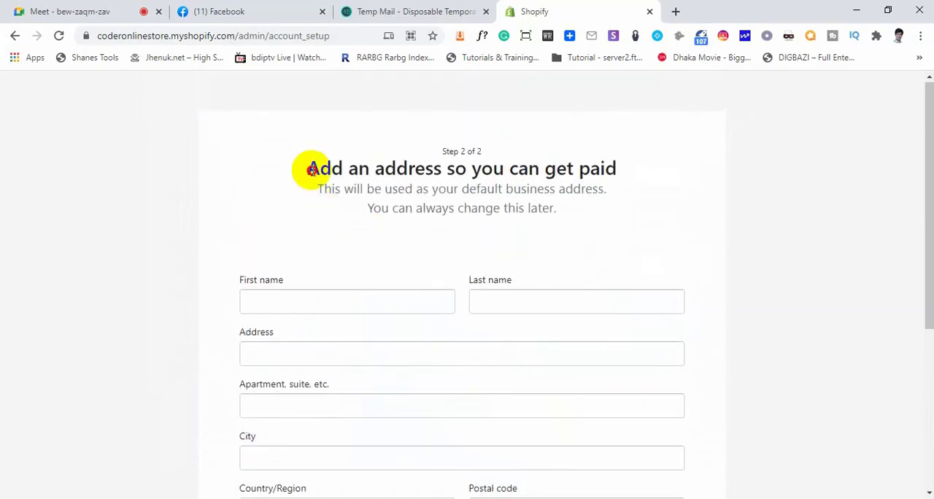
pyautogui.moveTo(307, 167); pyautogui.dragTo(632, 183)
pyautogui.click(633, 184)
pyautogui.click(302, 300)
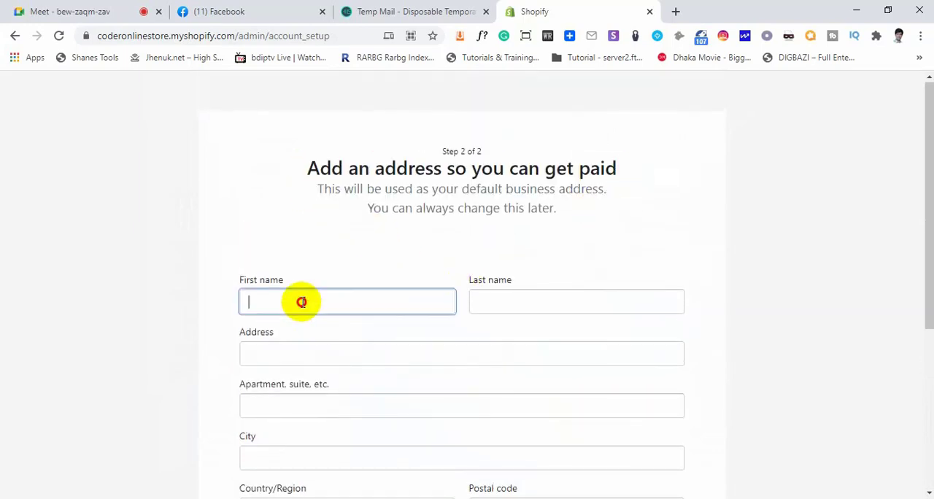
pyautogui.scroll(-4, 461, 340)
pyautogui.scroll(4, 461, 348)
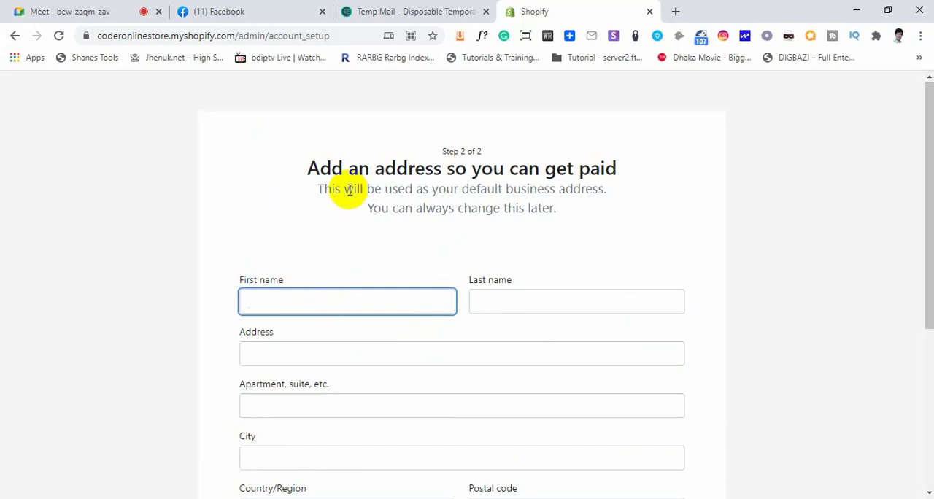
# Open a blank browser tab and return to the Shopify address form
pyautogui.click(675, 11)
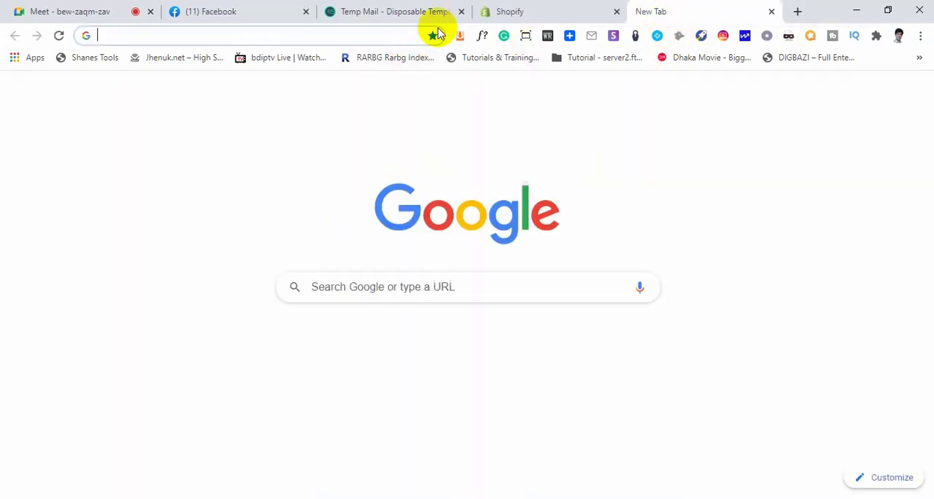
pyautogui.click(523, 10)
pyautogui.scroll(-4, 372, 284)
pyautogui.scroll(2, 361, 273)
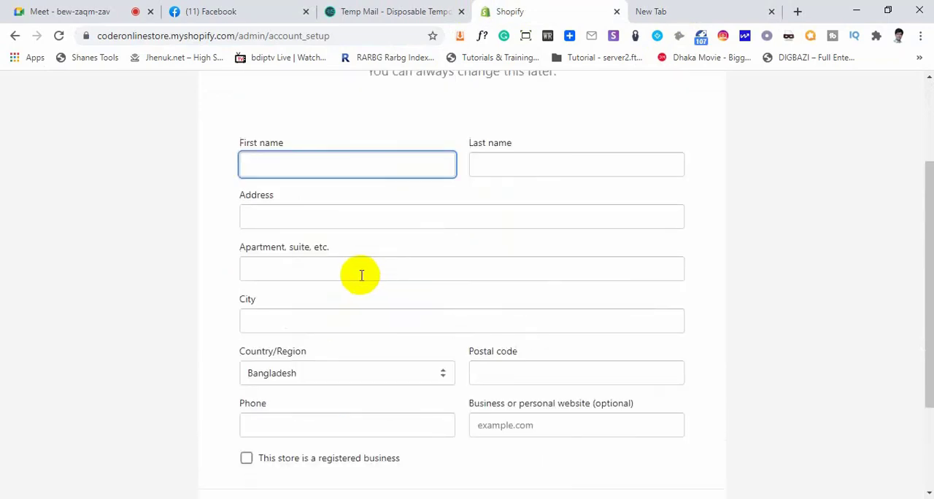
# Fill in the store owner's first name, last name and address, leaving the apartment field empty
pyautogui.click(315, 166)
pyautogui.write('Parvez')
pyautogui.press('Tab')
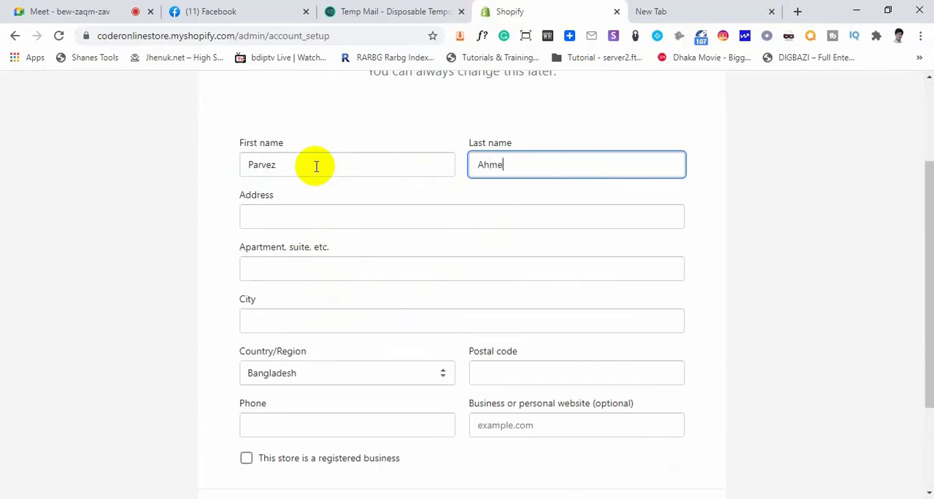
pyautogui.press('Tab')
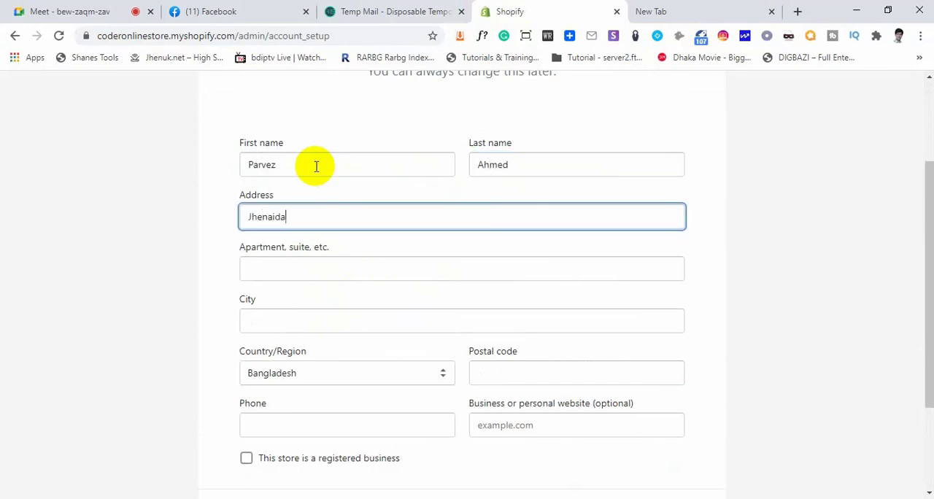
pyautogui.press('Tab')
pyautogui.press('Tab')
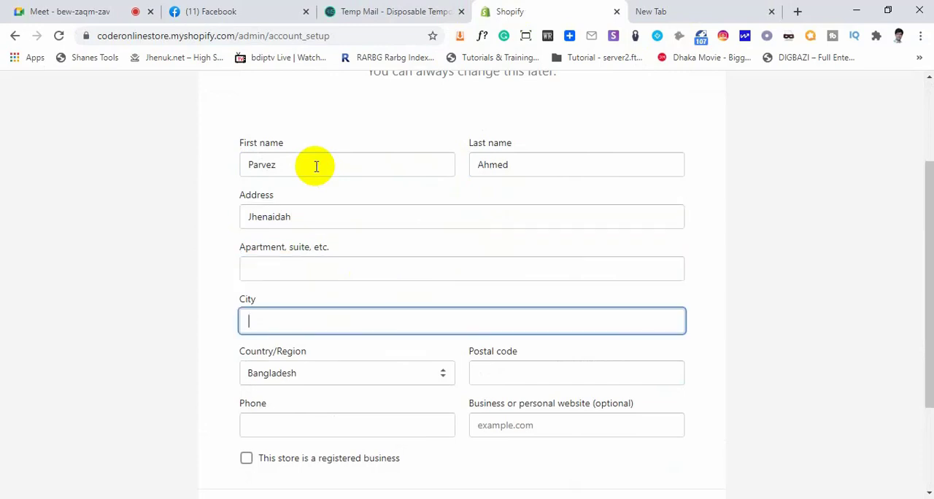
# Copy the place name from the Address field into the City field
pyautogui.doubleClick(309, 216)
pyautogui.hotkey('ctrl', 'c')
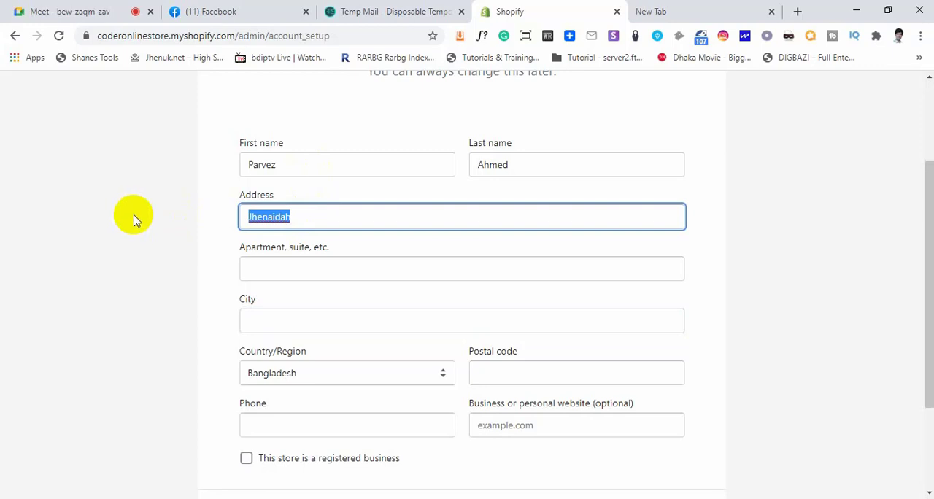
pyautogui.click(270, 319)
pyautogui.hotkey('ctrl', 'v')
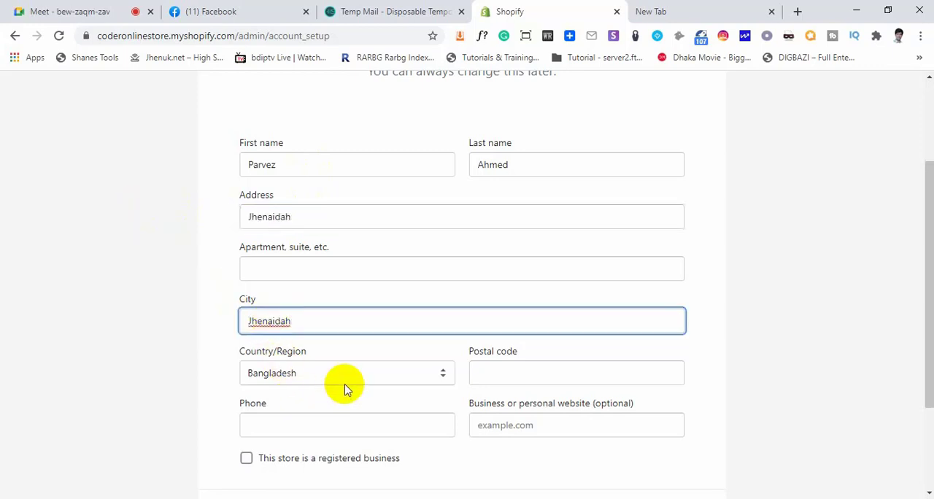
# Fill in the postal code and the phone number in the business address form
pyautogui.click(537, 380)
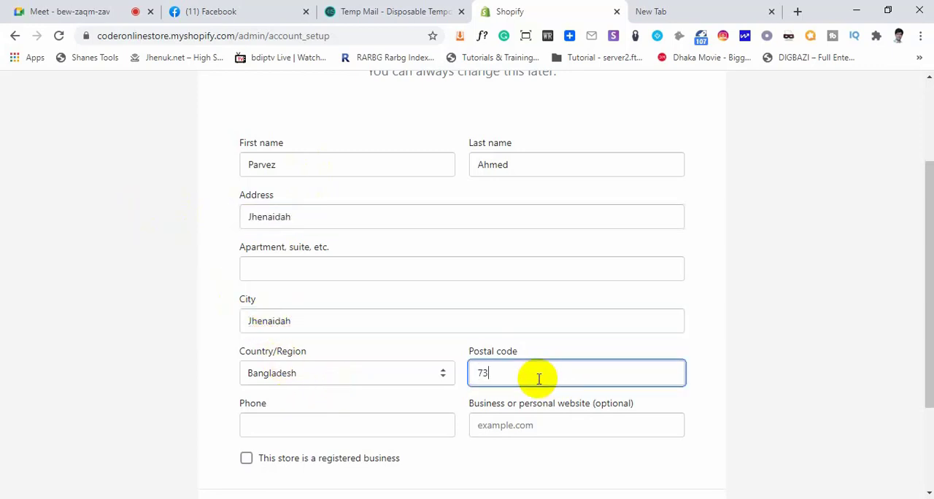
pyautogui.write('7300')
pyautogui.scroll(-1, 521, 381)
pyautogui.click(302, 357)
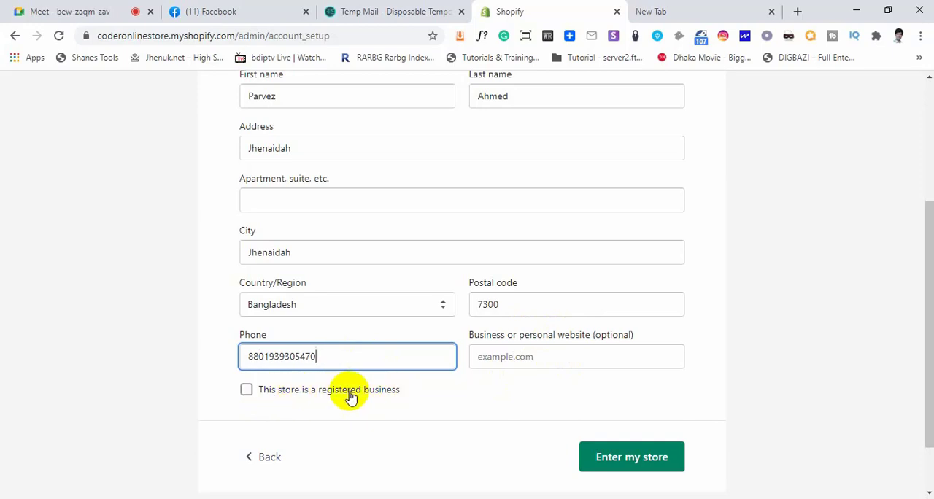
# Mark the store as a registered business and submit the form to enter the store
pyautogui.scroll(-2, 350, 393)
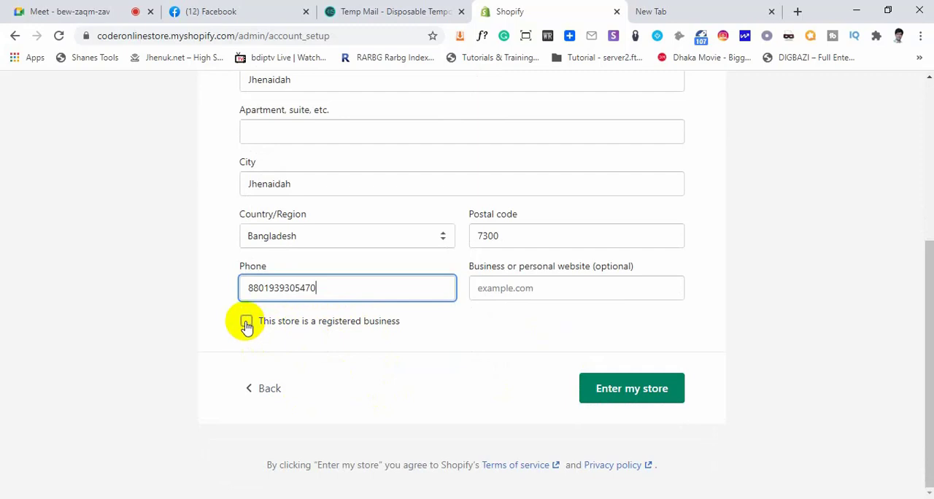
pyautogui.click(246, 323)
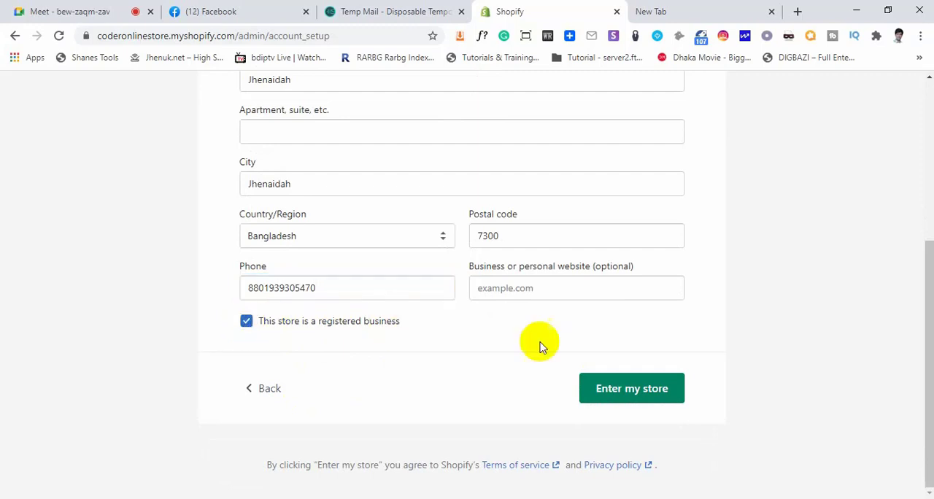
pyautogui.click(632, 390)
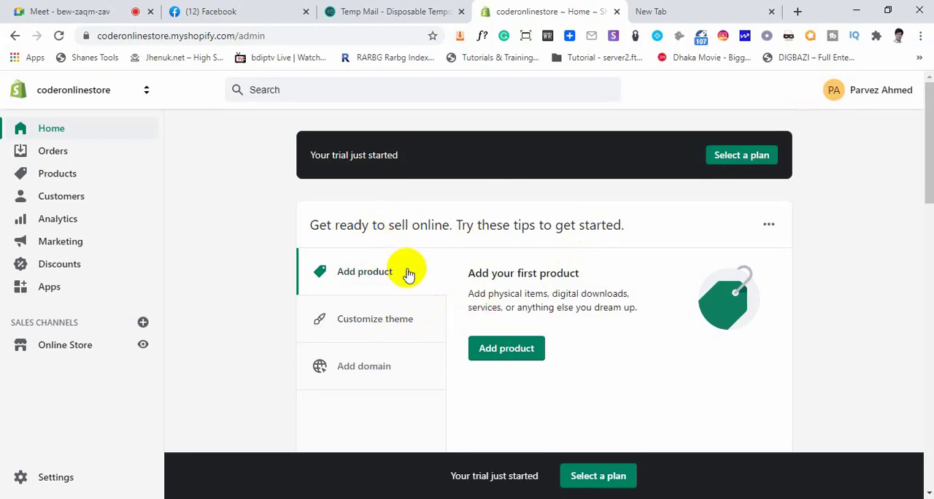
# Read the email verification notice on the store home page and check the Temp Mail inbox for Shopify's message
pyautogui.scroll(-2, 406, 272)
pyautogui.scroll(2, 408, 273)
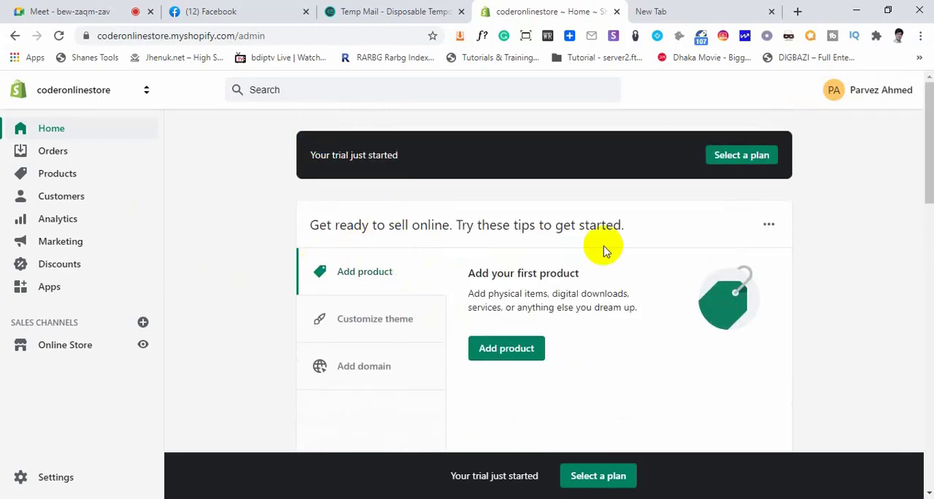
pyautogui.scroll(-6, 608, 248)
pyautogui.scroll(-8, 616, 234)
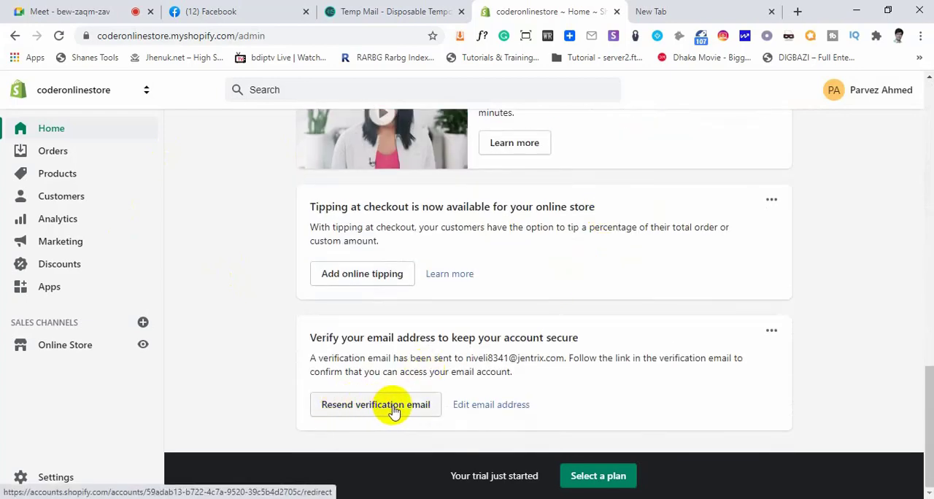
pyautogui.click(370, 9)
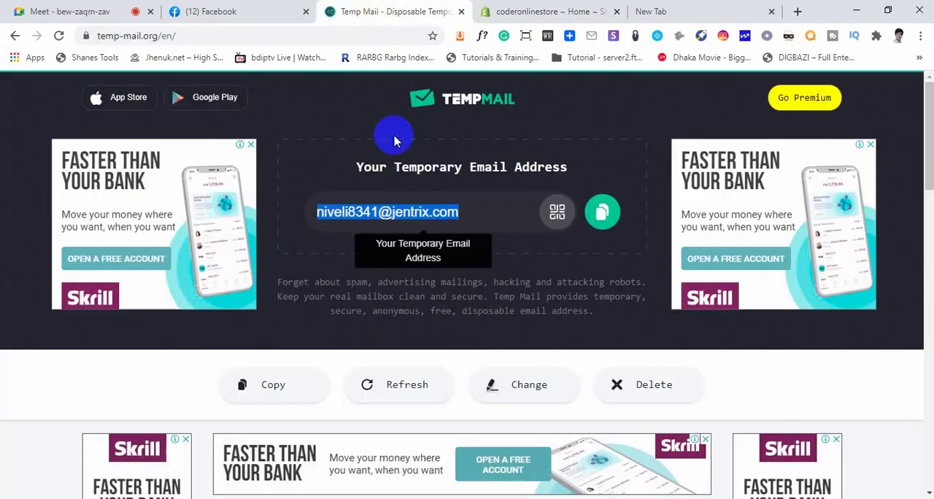
pyautogui.scroll(-5, 427, 344)
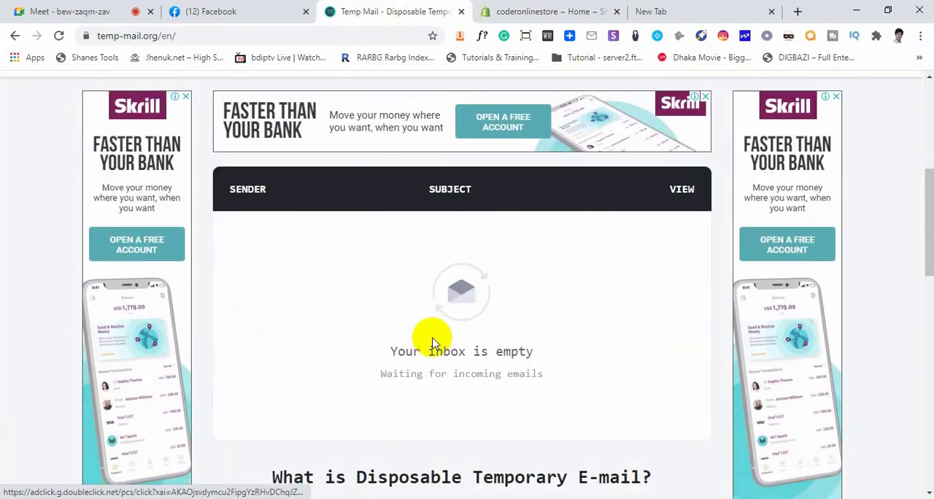
pyautogui.scroll(-1, 439, 329)
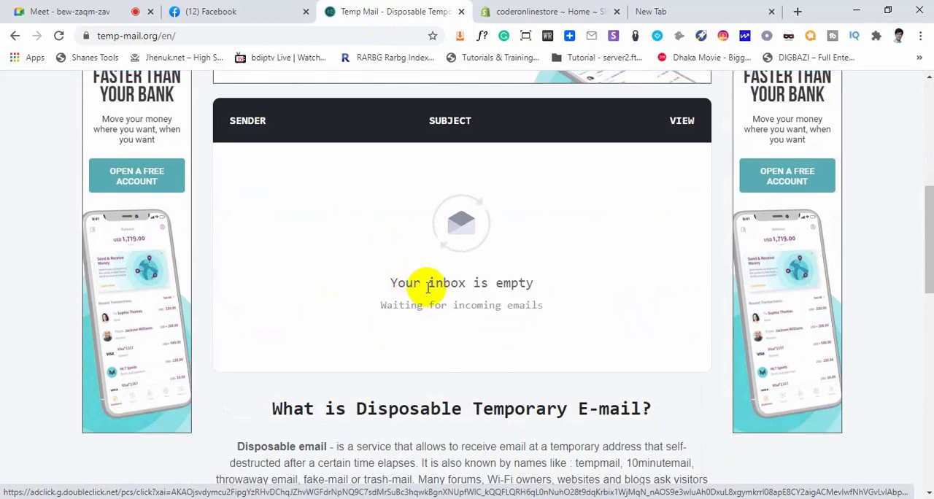
pyautogui.scroll(-3, 433, 277)
pyautogui.scroll(5, 428, 287)
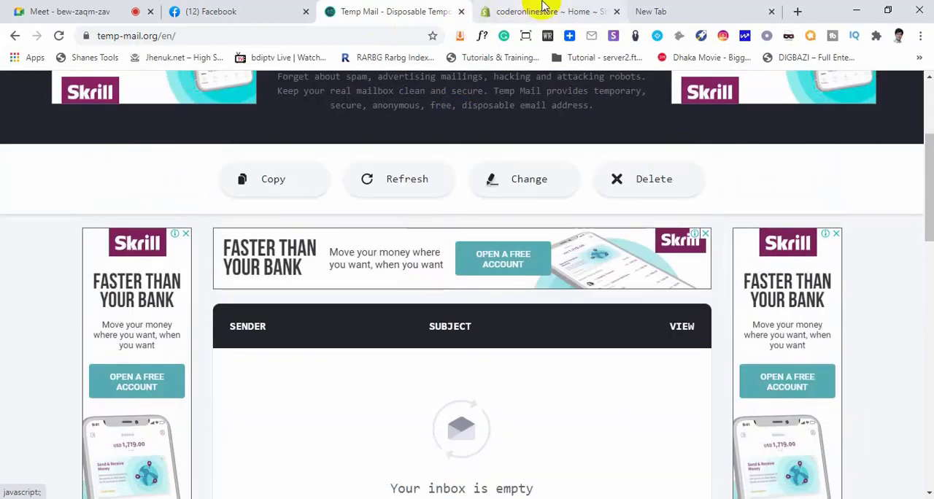
# Start resending the verification email from the store home page and close the blank browser tab
pyautogui.click(540, 8)
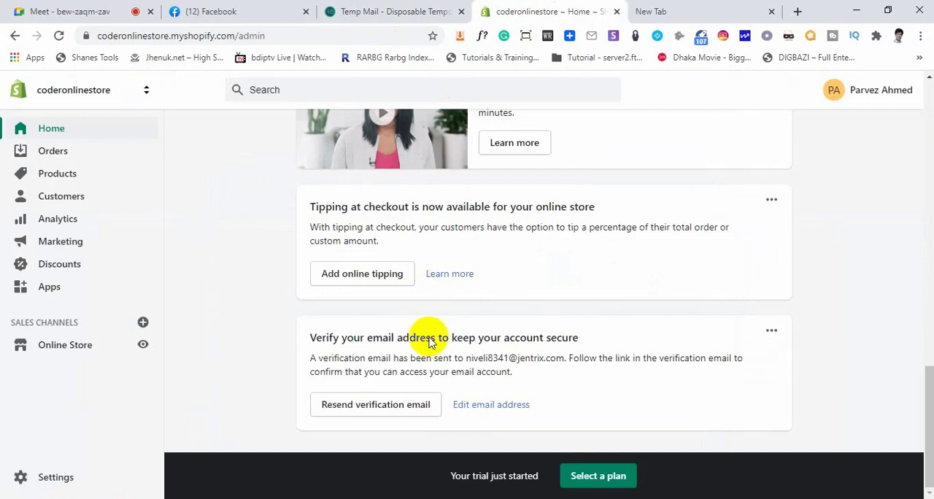
pyautogui.click(375, 407)
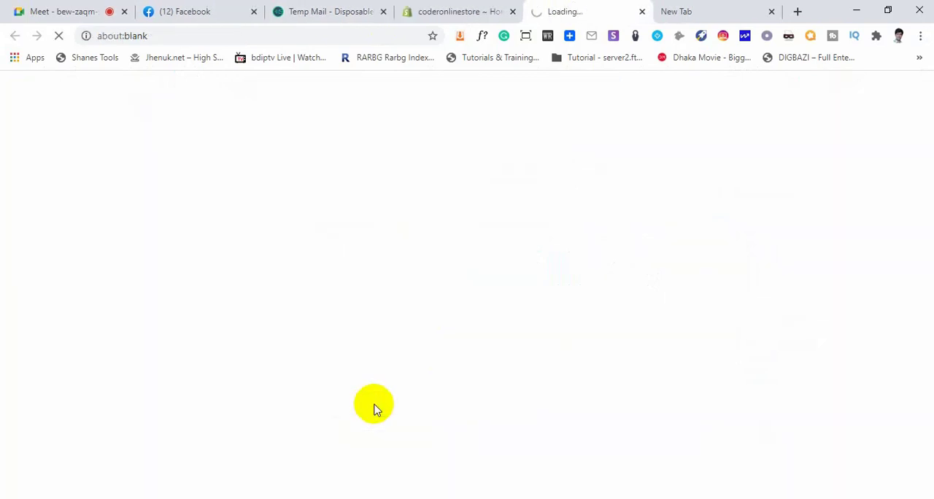
pyautogui.click(771, 11)
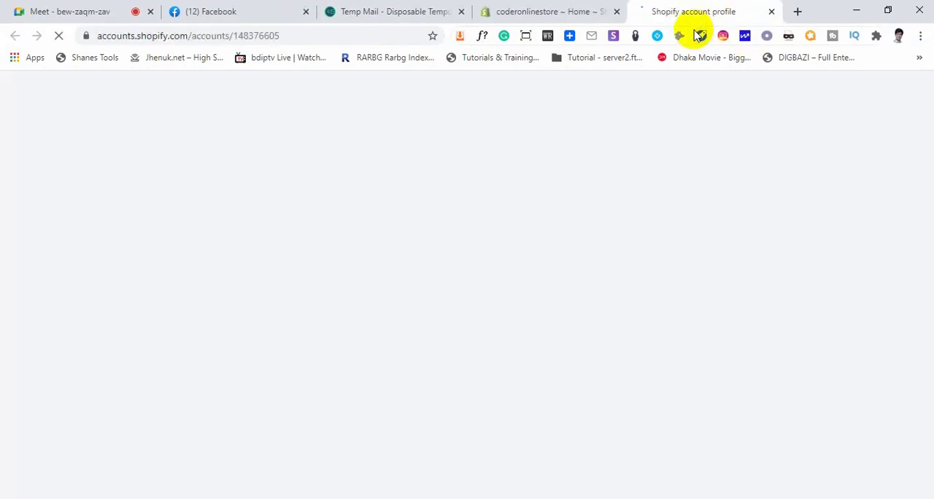
# Check the Temp Mail inbox for Shopify's message, and send a verification email from the Shopify account profile
pyautogui.click(383, 11)
pyautogui.scroll(-2, 469, 298)
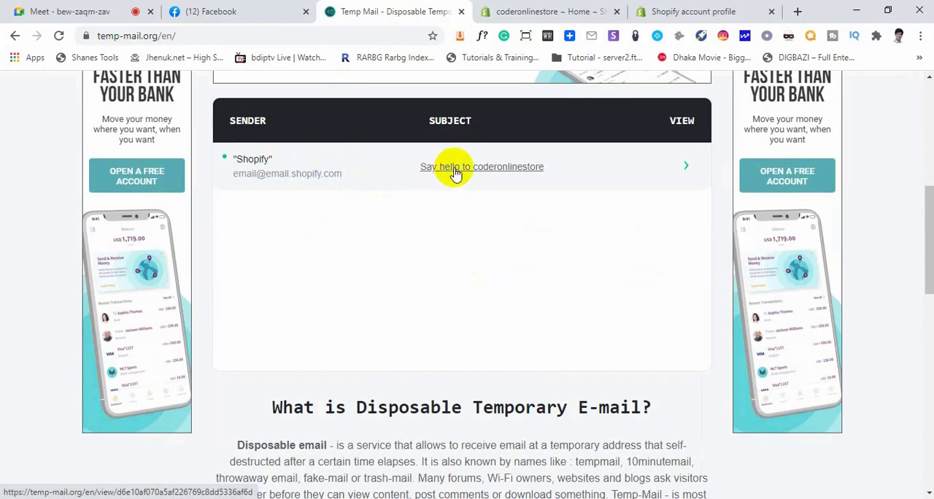
pyautogui.click(560, 11)
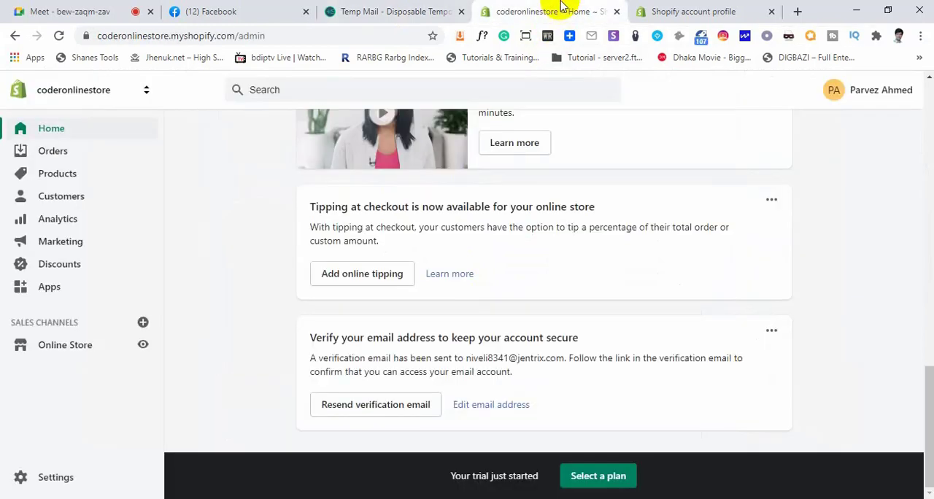
pyautogui.scroll(2, 412, 356)
pyautogui.click(654, 9)
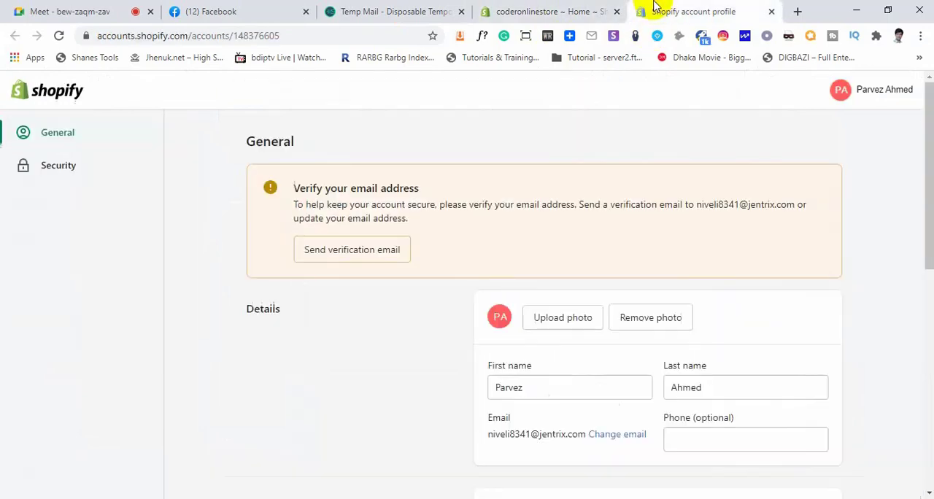
pyautogui.click(344, 251)
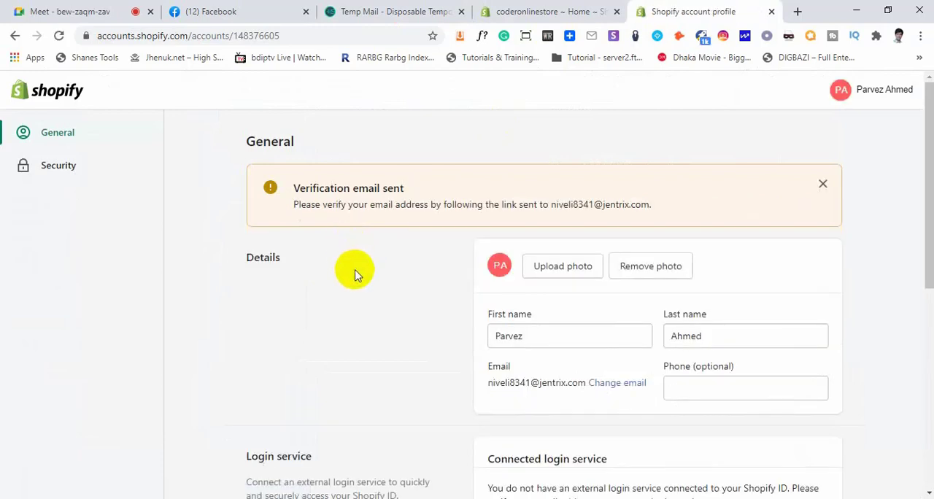
# Open the "Confirm your email address" message in Temp Mail and confirm the email through it
pyautogui.click(416, 9)
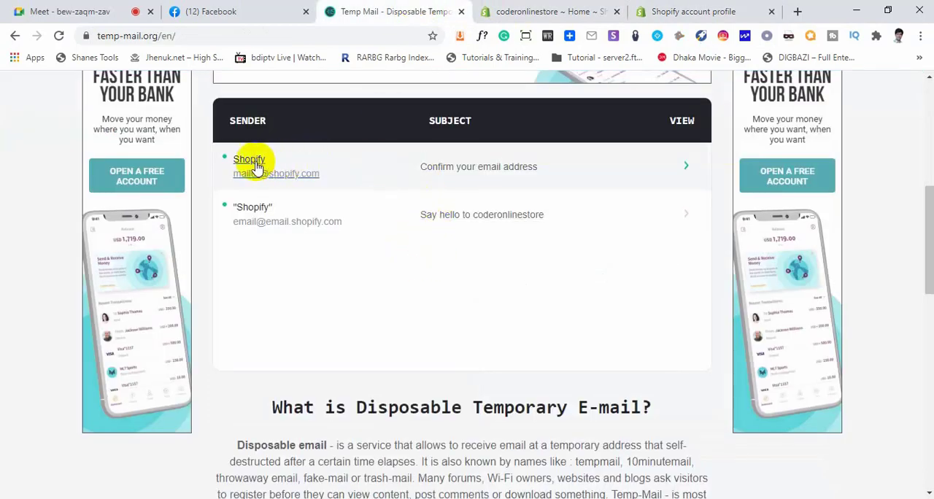
pyautogui.click(467, 172)
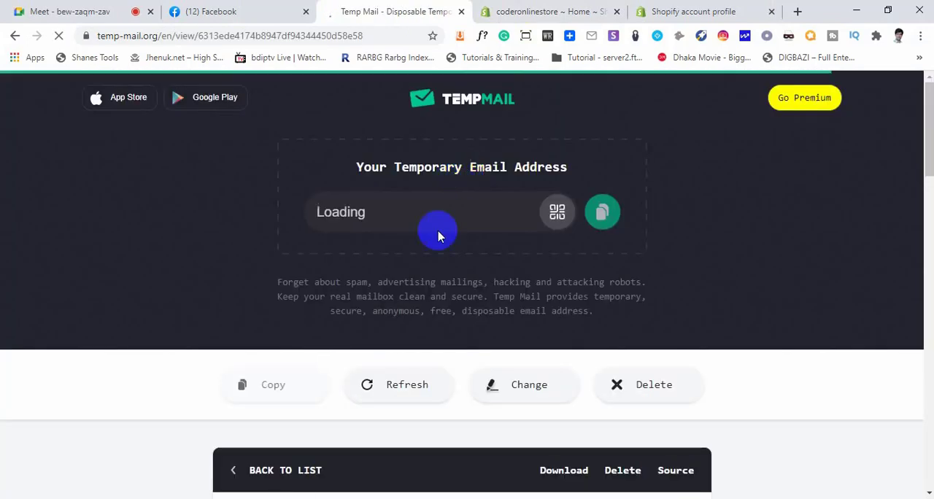
pyautogui.scroll(-4, 451, 299)
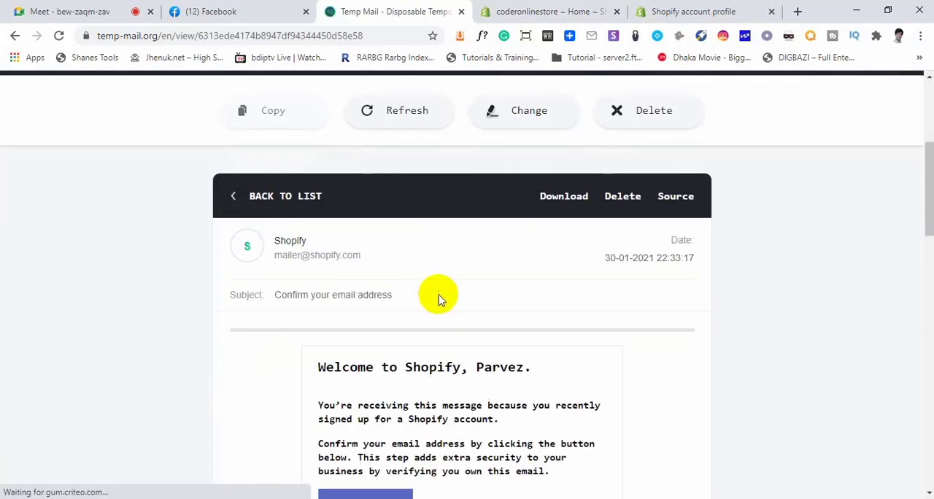
pyautogui.scroll(-3, 407, 304)
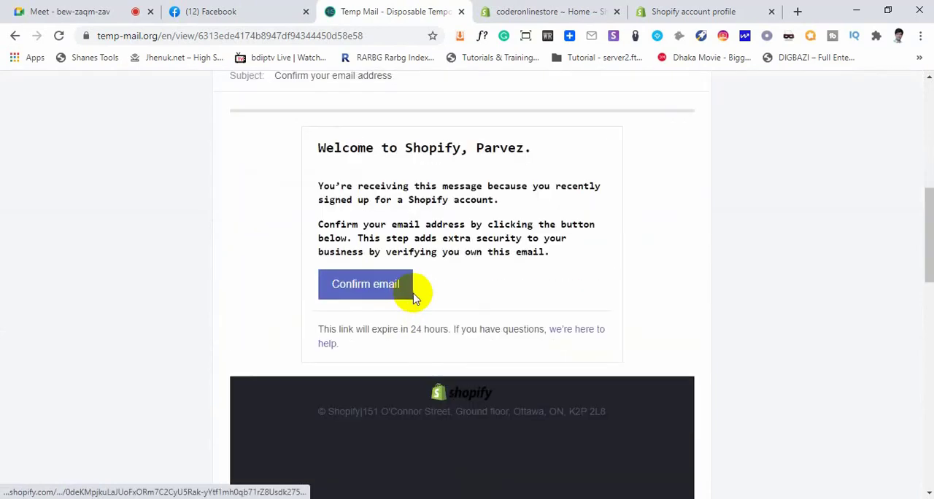
pyautogui.click(367, 290)
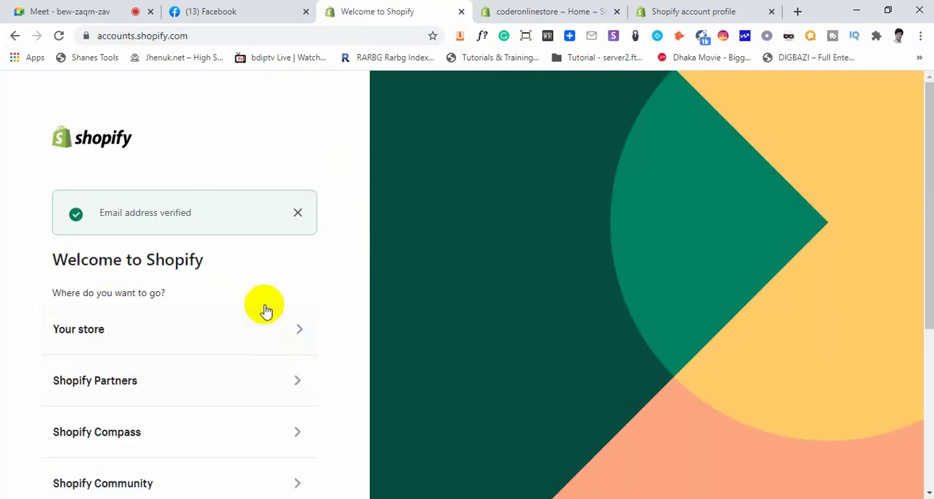
# Go to your stores from the Welcome to Shopify page and open coderonlinestore
pyautogui.scroll(-2, 270, 308)
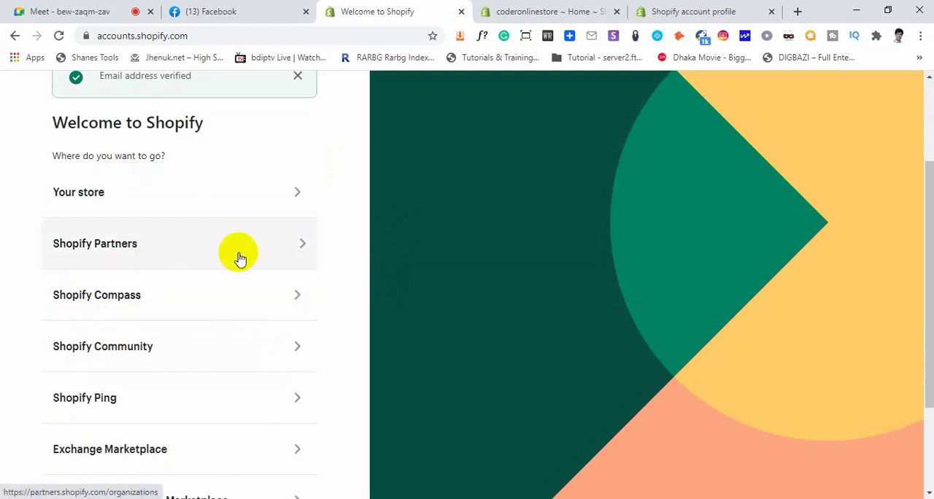
pyautogui.click(529, 13)
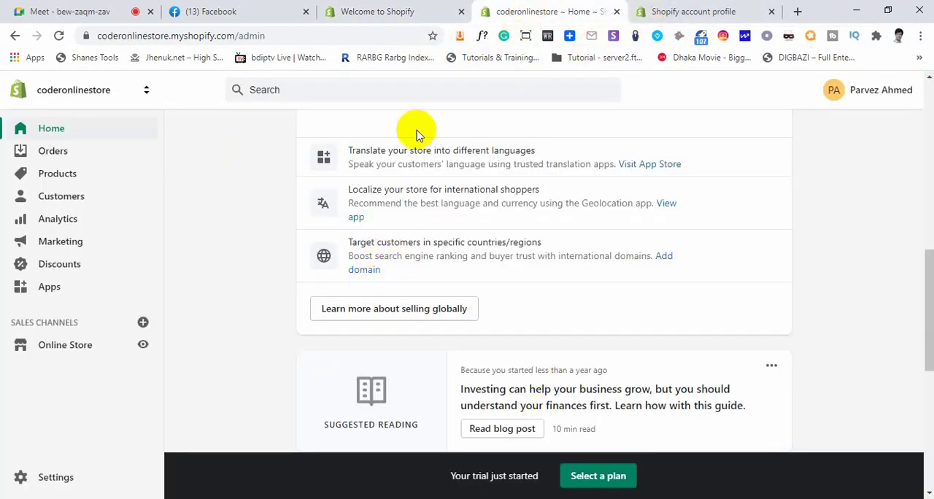
pyautogui.click(415, 11)
pyautogui.scroll(1, 143, 353)
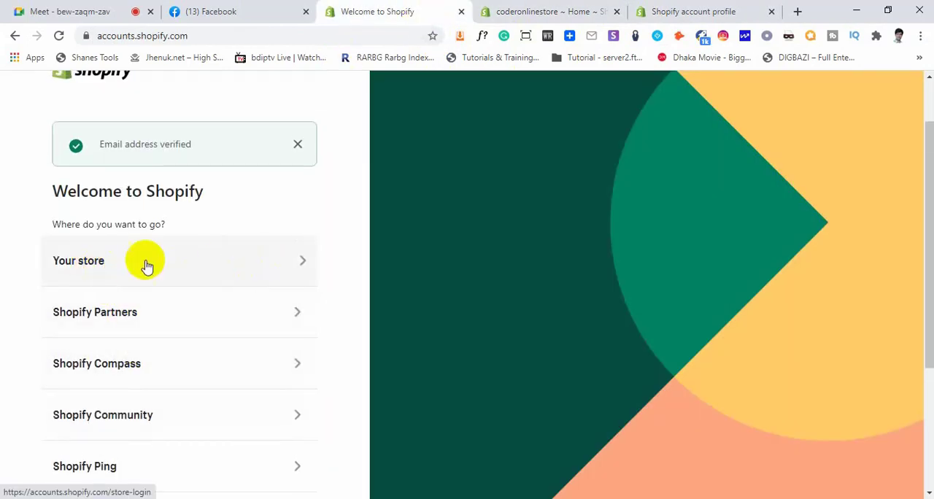
pyautogui.click(215, 257)
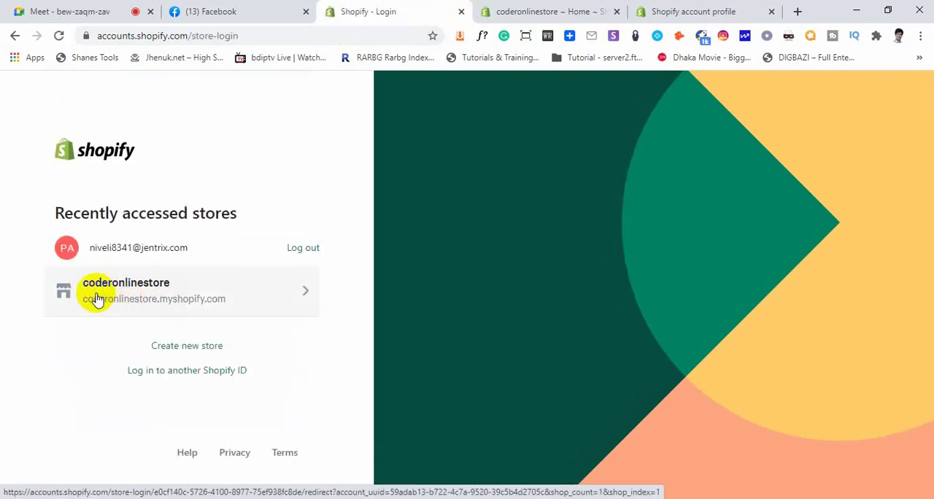
pyautogui.click(154, 292)
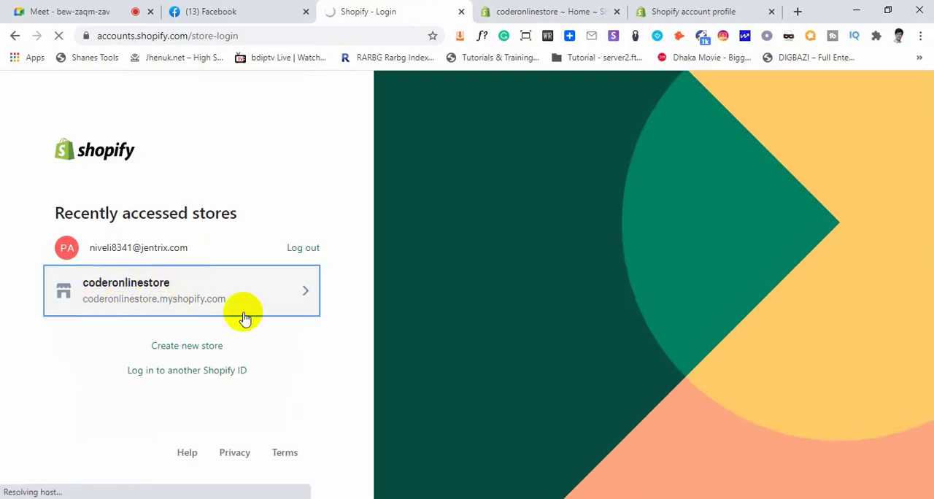
# Check the original store home page, the account profile and the newly opened store home page for email verification notices
pyautogui.click(552, 12)
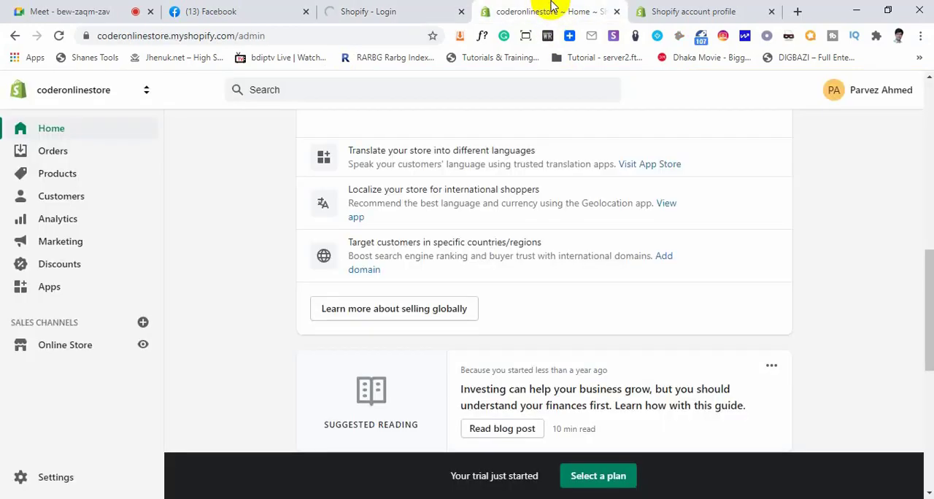
pyautogui.scroll(5, 441, 248)
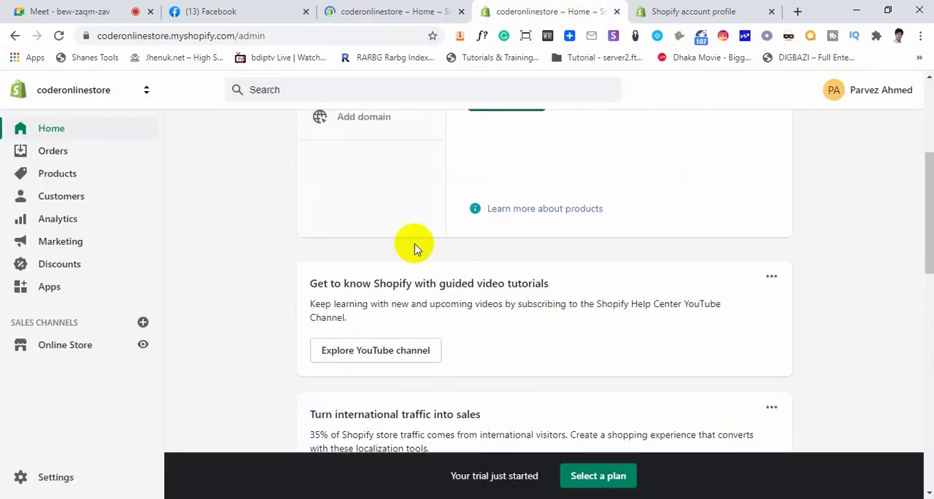
pyautogui.scroll(3, 438, 250)
pyautogui.click(711, 8)
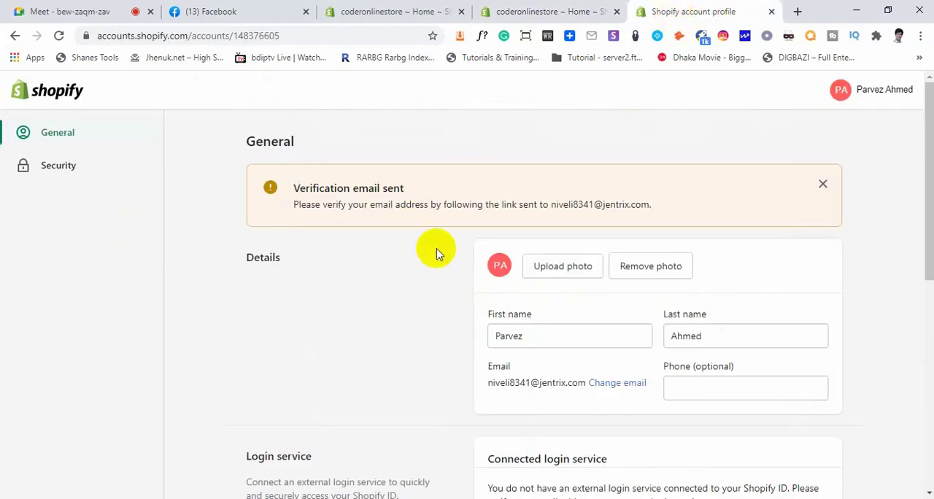
pyautogui.moveTo(293, 190); pyautogui.dragTo(410, 187)
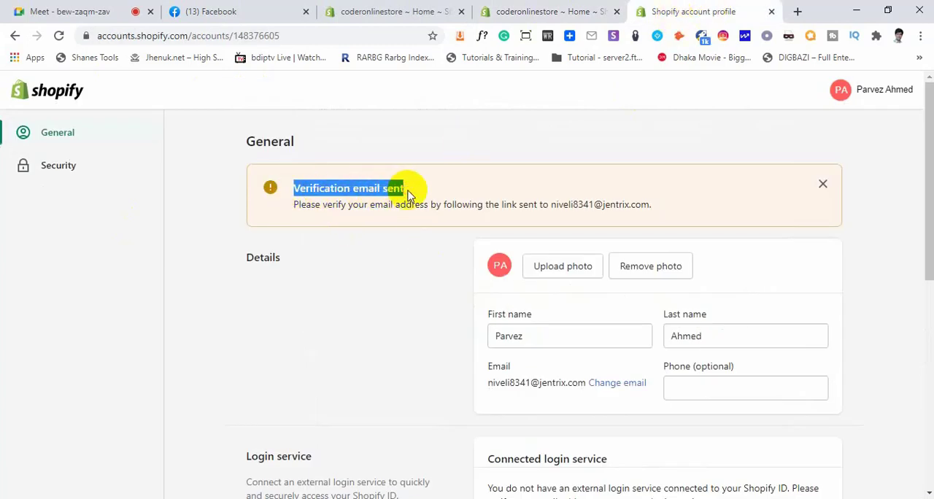
pyautogui.click(394, 11)
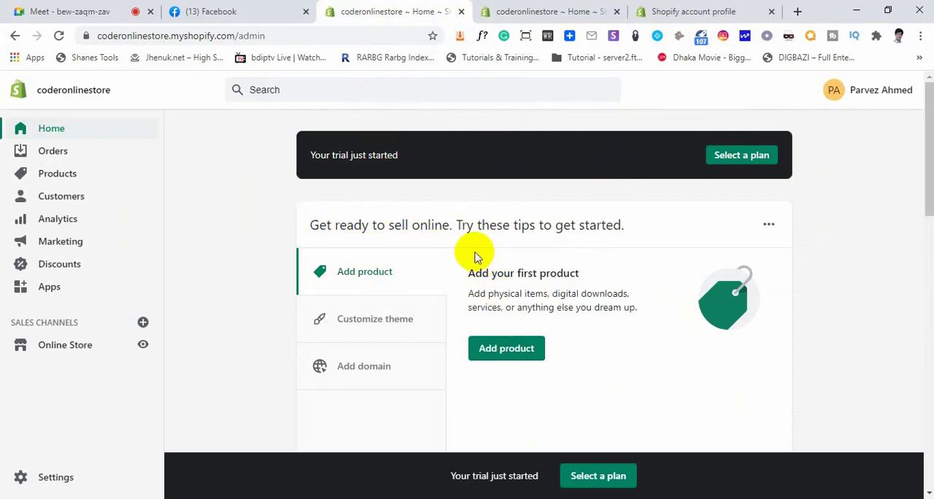
pyautogui.scroll(-10, 474, 255)
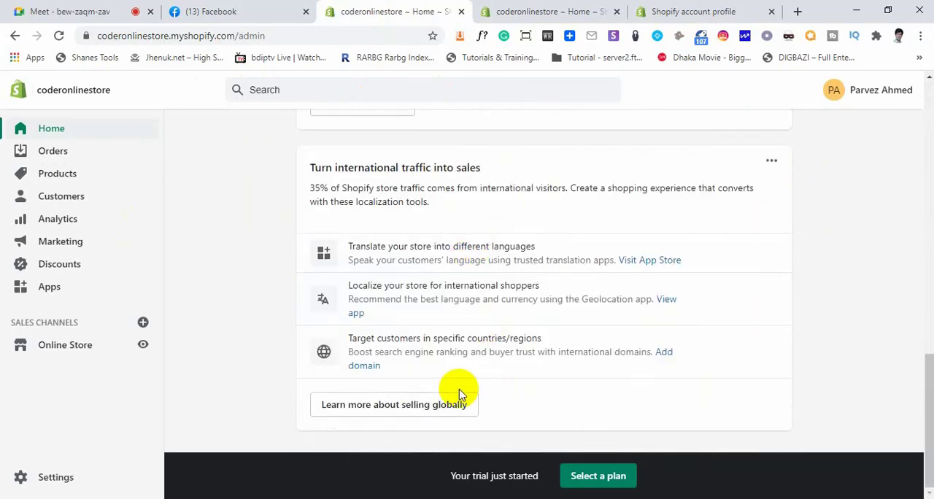
pyautogui.scroll(10, 489, 326)
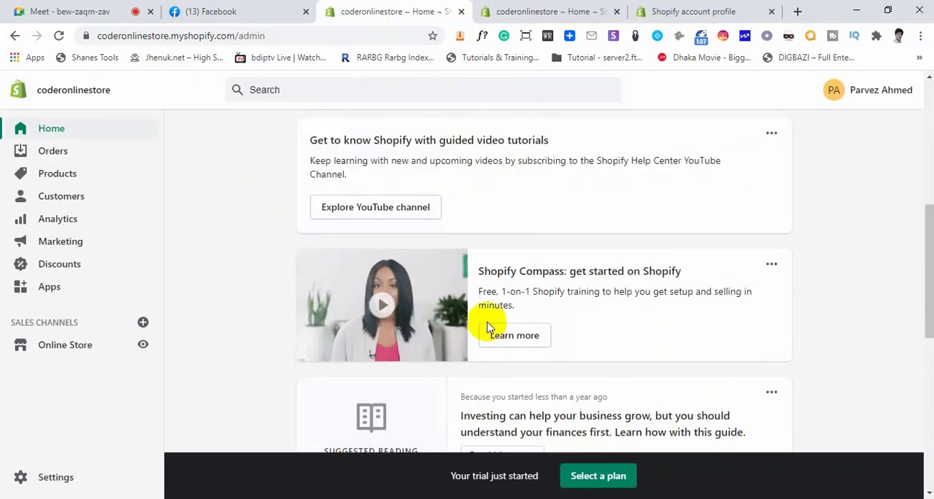
# Close the Shopify account profile tab and the duplicate coderonlinestore tab, keeping the original store home page open
pyautogui.click(751, 12)
pyautogui.click(771, 11)
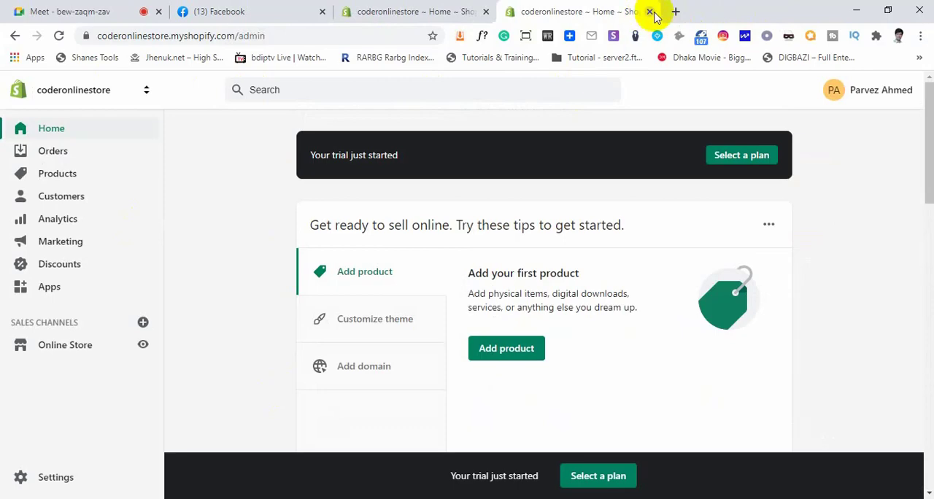
pyautogui.click(650, 11)
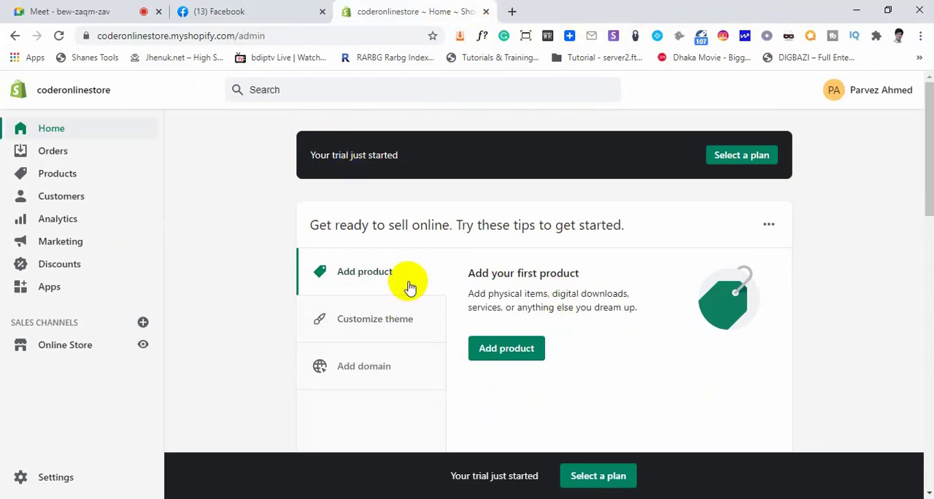
pyautogui.scroll(-6, 409, 279)
pyautogui.scroll(6, 408, 281)
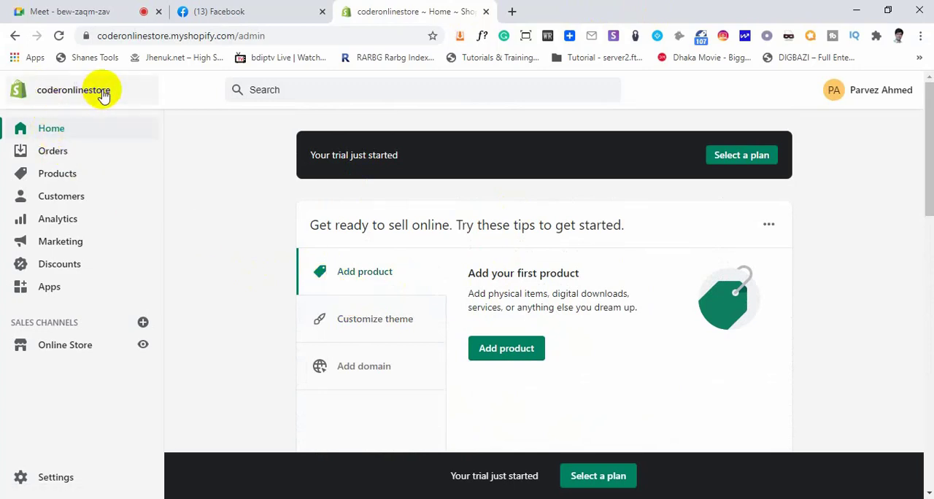
pyautogui.moveTo(270, 36); pyautogui.dragTo(88, 32)
pyautogui.click(294, 36)
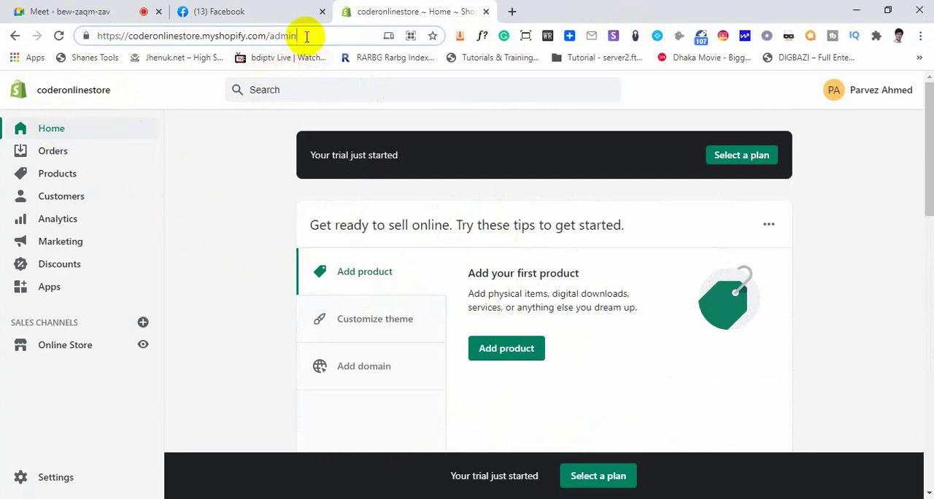
pyautogui.moveTo(306, 36); pyautogui.dragTo(79, 33)
pyautogui.click(223, 179)
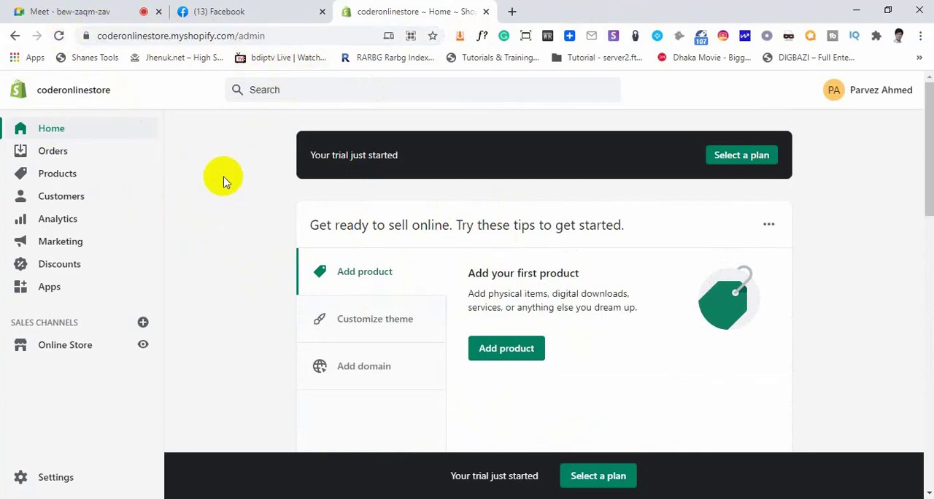
pyautogui.moveTo(231, 36); pyautogui.dragTo(63, 36)
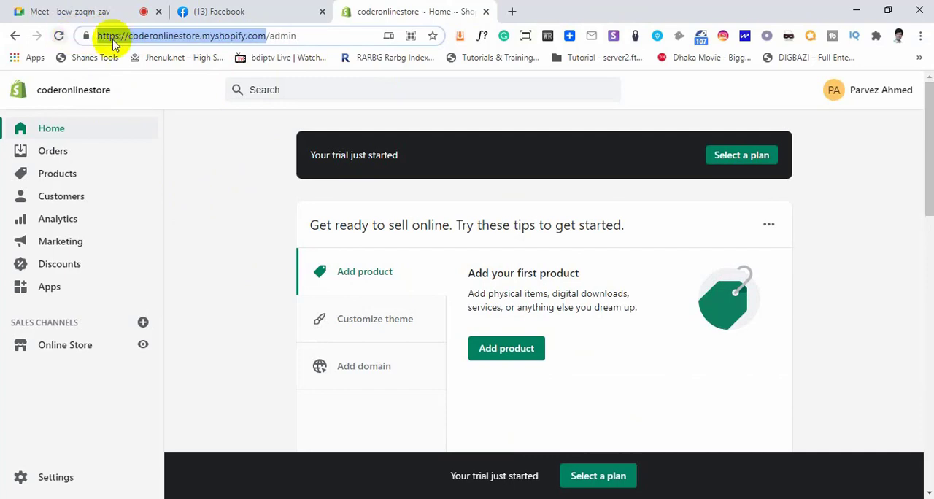
pyautogui.click(299, 32)
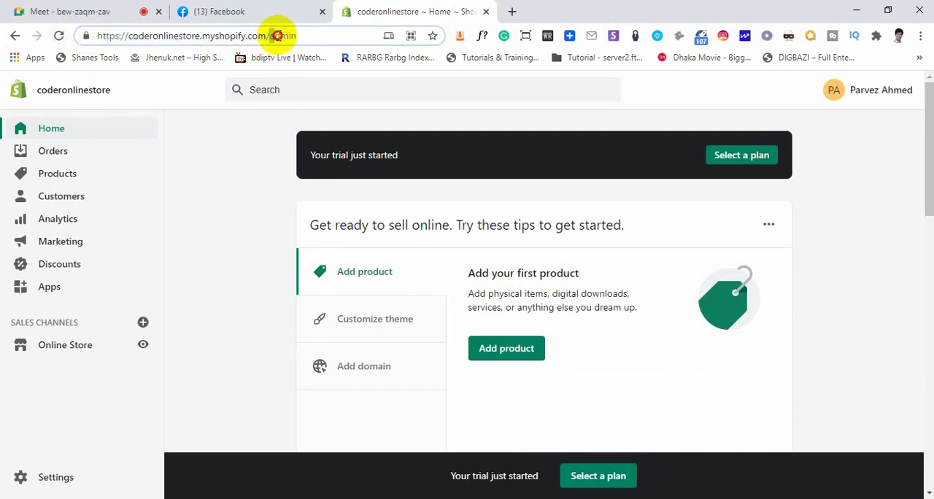
pyautogui.moveTo(277, 35); pyautogui.dragTo(95, 36)
pyautogui.hotkey('ctrl', 'c')
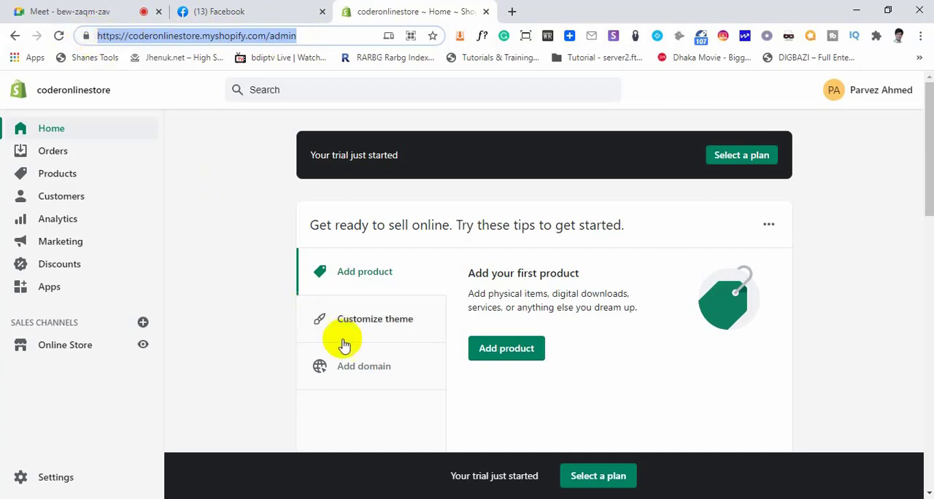
pyautogui.hotkey('alt', 'Tab')
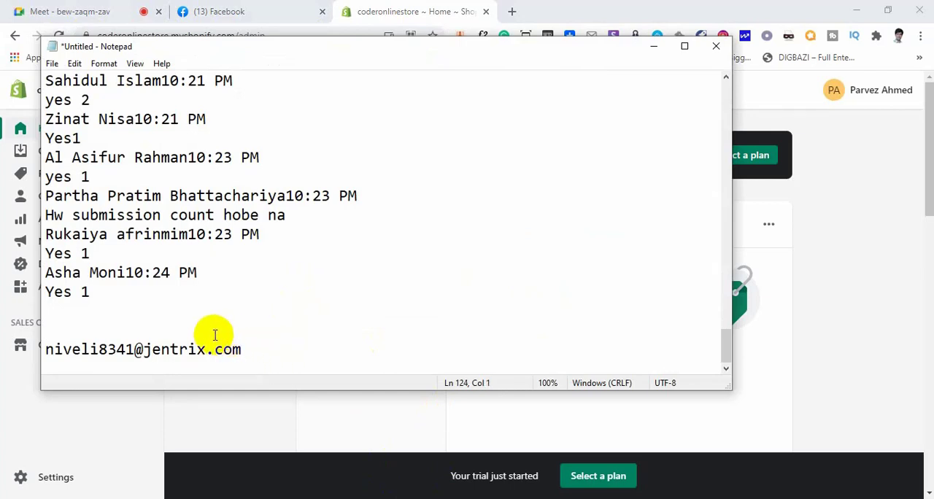
pyautogui.hotkey('ctrl', 'v')
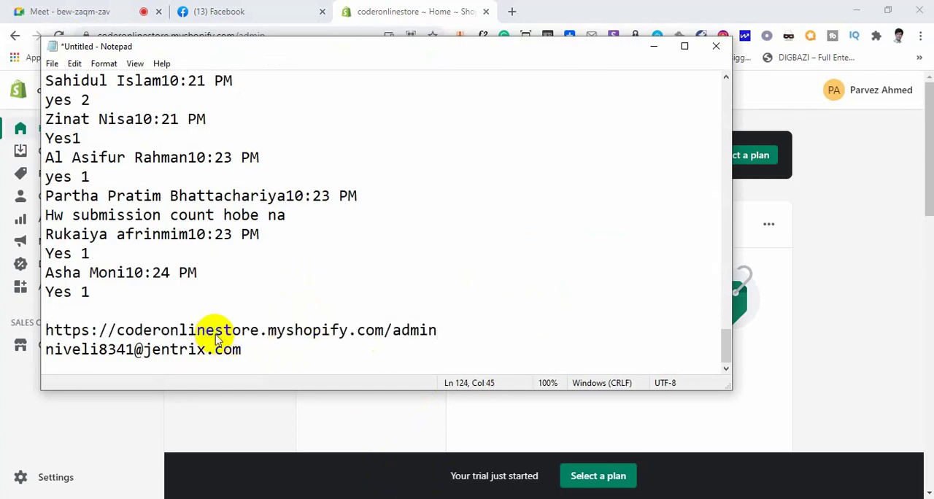
pyautogui.hotkey('ctrl', 's')
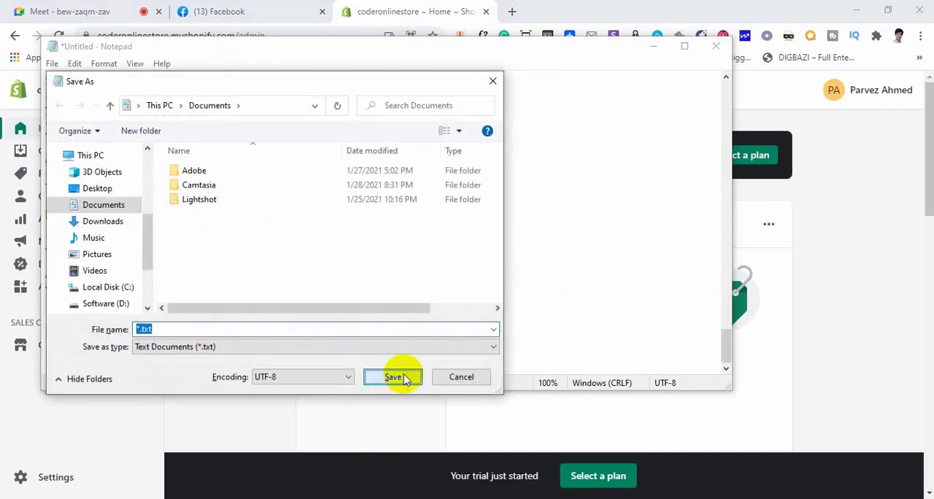
pyautogui.click(460, 377)
# Add the account password on a new line below the email address in the notes
pyautogui.click(271, 350)
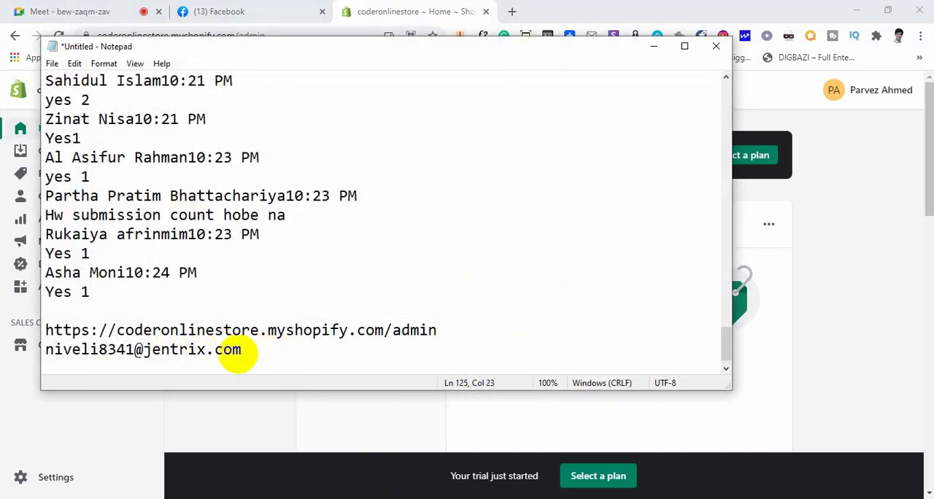
pyautogui.press('Return')
pyautogui.doubleClick(110, 331)
pyautogui.click(111, 330)
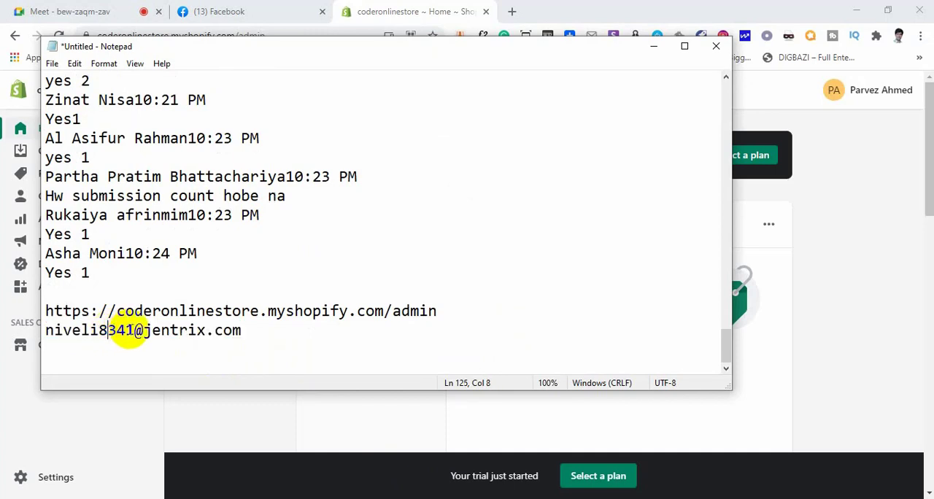
pyautogui.moveTo(132, 332); pyautogui.dragTo(14, 332)
pyautogui.click(101, 350)
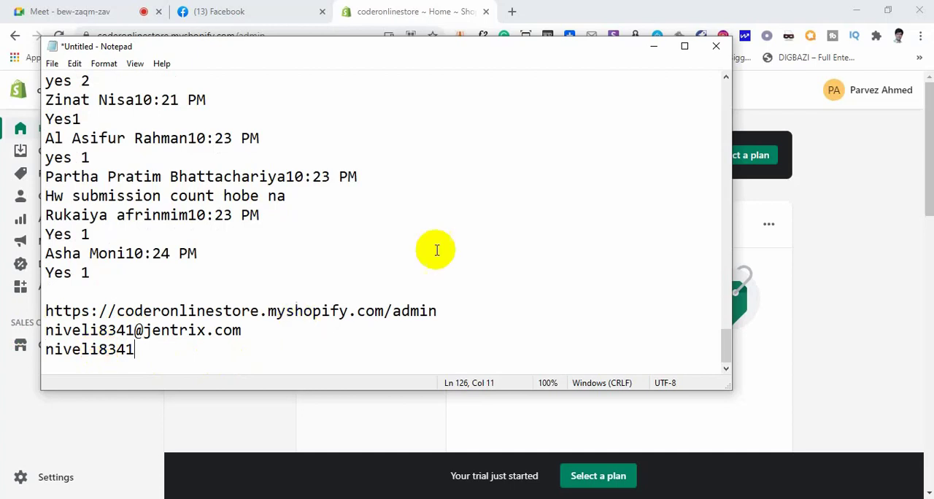
# Review the noted admin address, email and password lines, and minimize Notepad to return to the store admin
pyautogui.moveTo(438, 310); pyautogui.dragTo(48, 308)
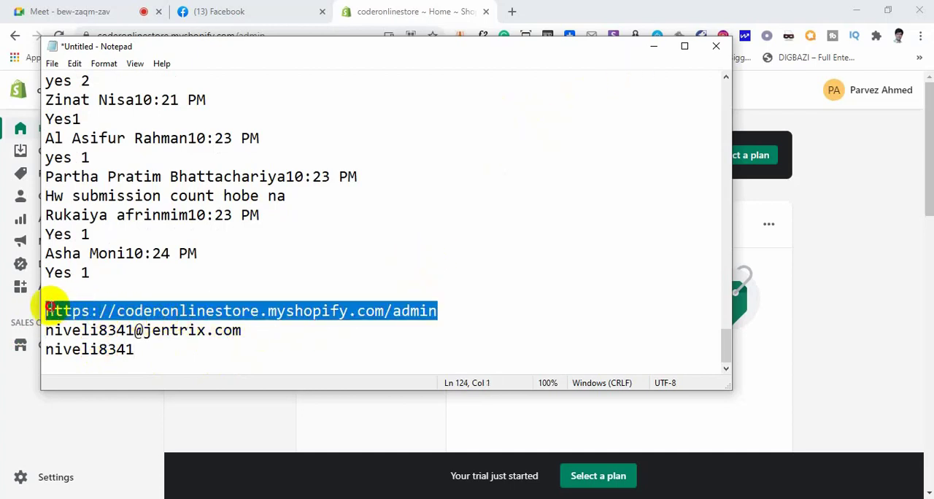
pyautogui.click(299, 295)
pyautogui.moveTo(240, 330); pyautogui.dragTo(64, 330)
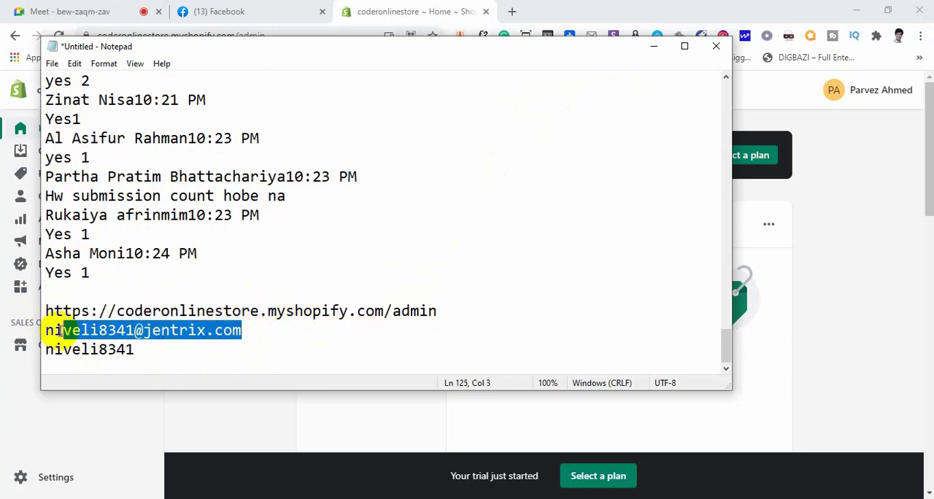
pyautogui.moveTo(149, 350); pyautogui.dragTo(43, 350)
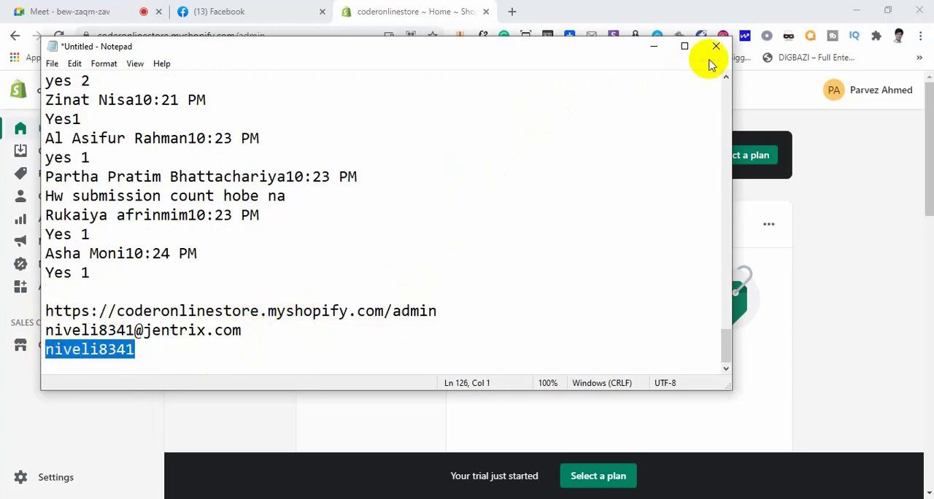
pyautogui.click(655, 48)
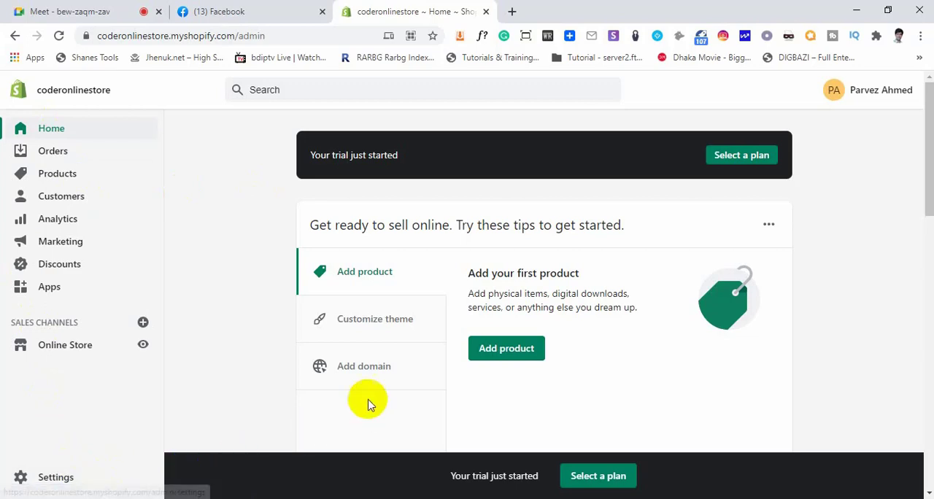
# Look over the store home page and open the plan selection page from the trial banner
pyautogui.scroll(-1, 370, 390)
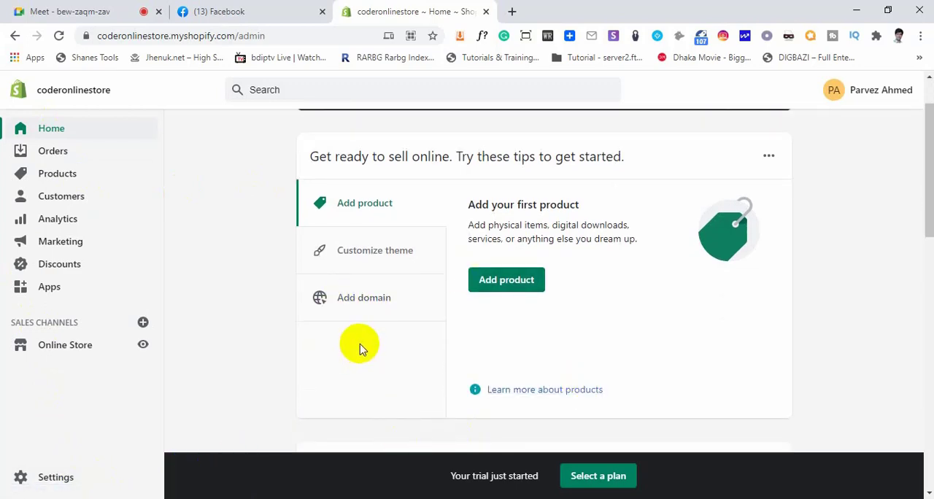
pyautogui.scroll(1, 358, 347)
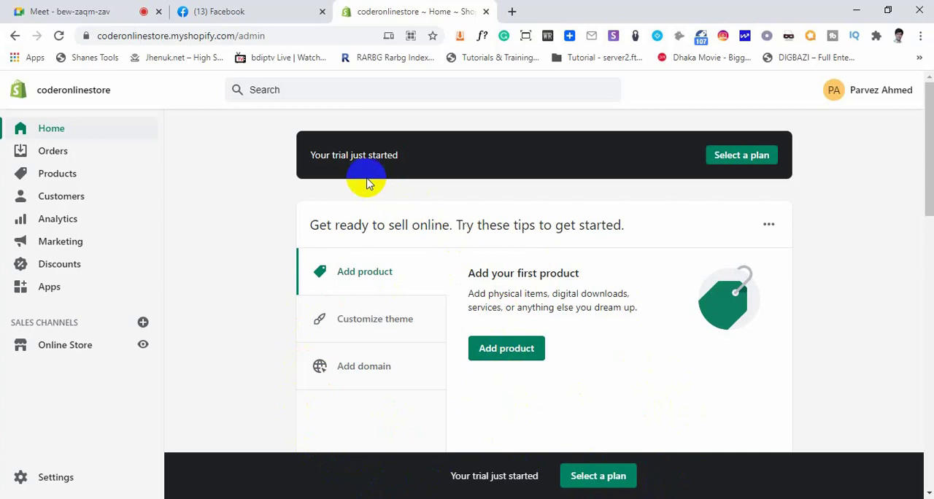
pyautogui.click(314, 155)
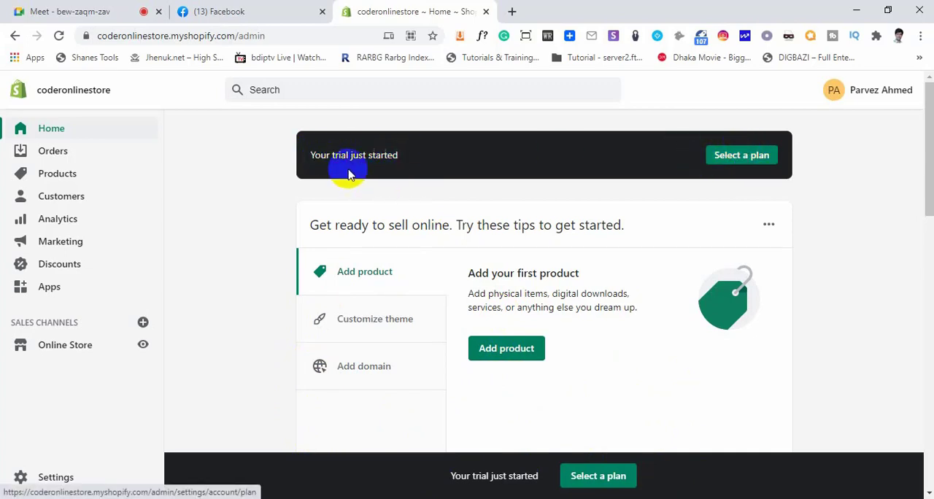
pyautogui.click(744, 156)
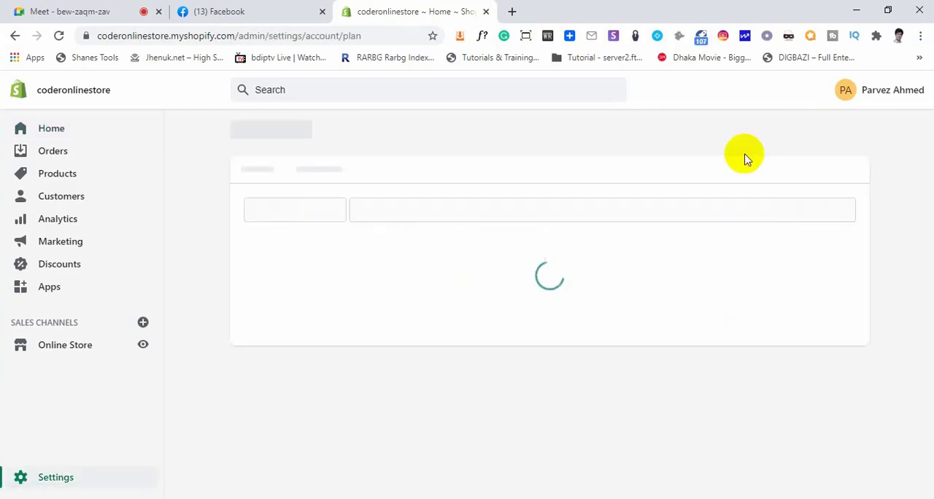
# Review the monthly prices of the Basic Shopify, Shopify and Advanced Shopify plans
pyautogui.scroll(-1, 584, 255)
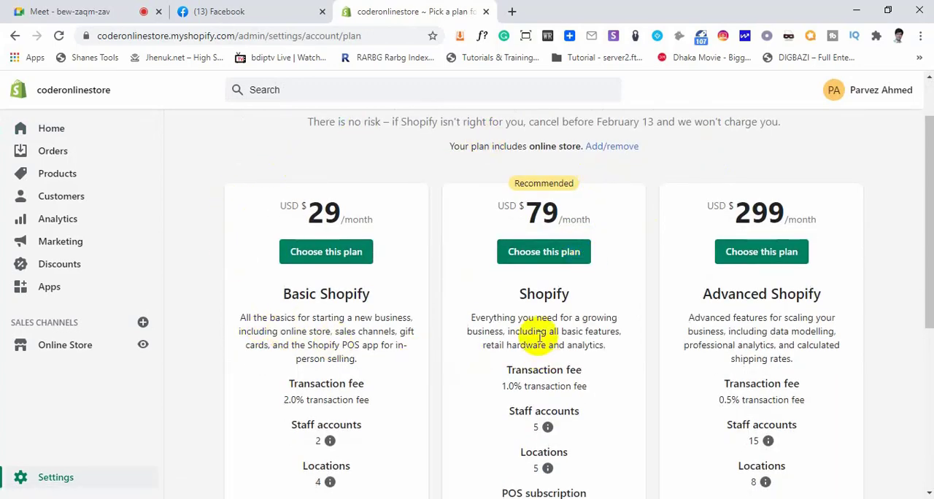
pyautogui.scroll(-1, 540, 332)
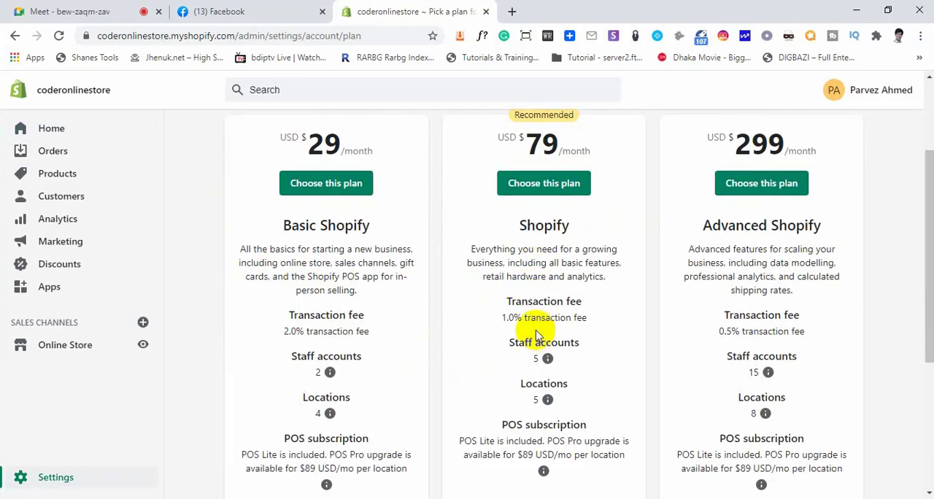
pyautogui.scroll(1, 536, 336)
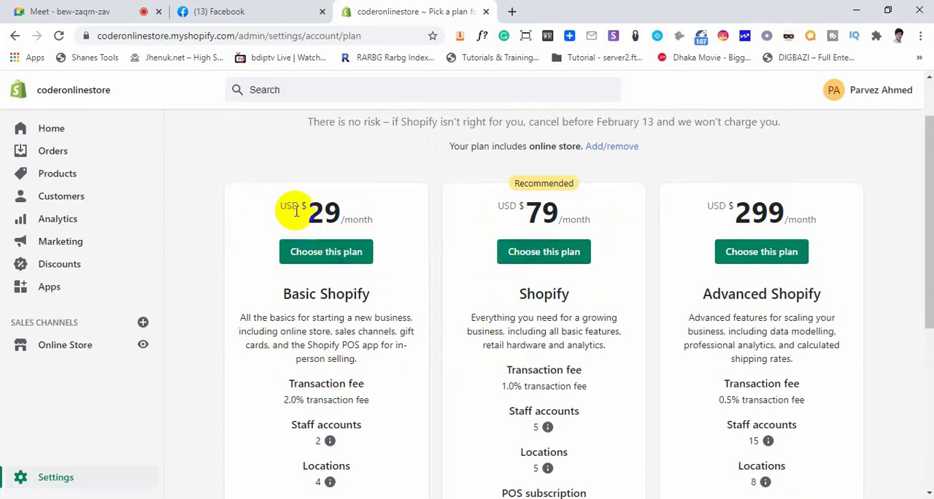
pyautogui.moveTo(299, 210); pyautogui.dragTo(358, 271)
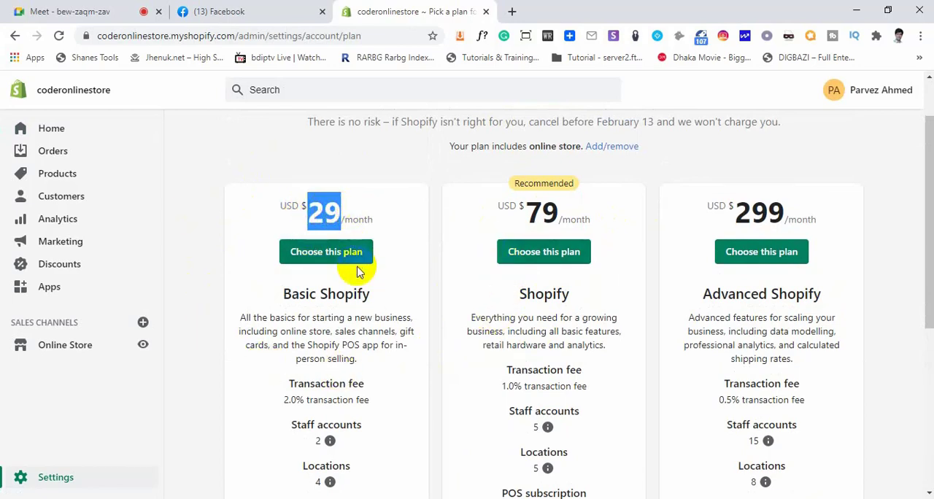
pyautogui.click(332, 217)
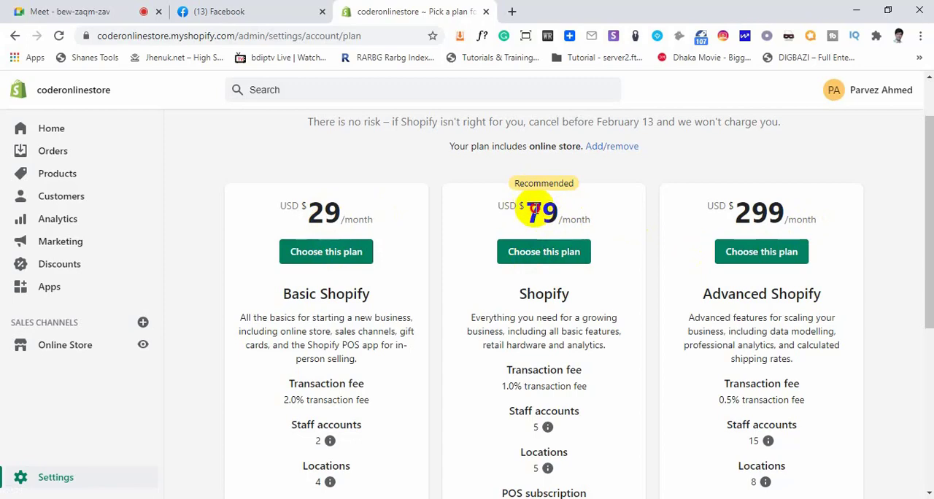
pyautogui.doubleClick(541, 210)
pyautogui.moveTo(735, 212); pyautogui.dragTo(778, 212)
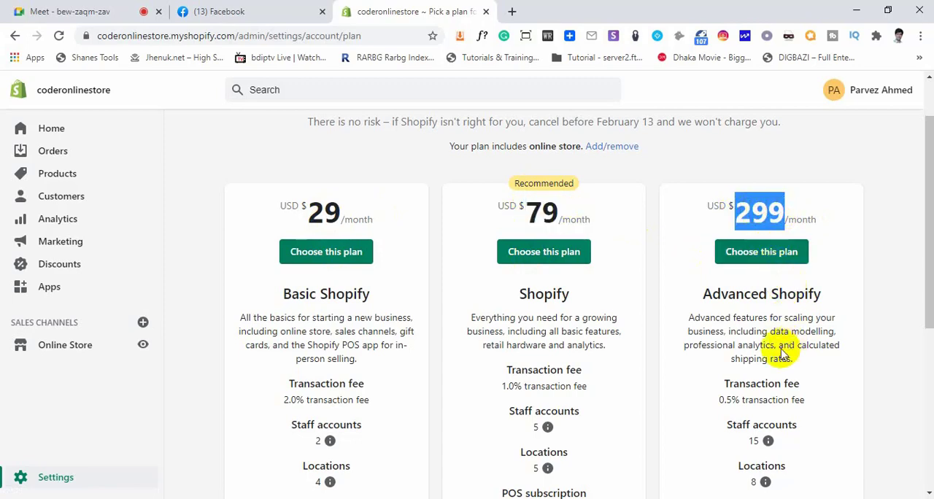
pyautogui.click(724, 355)
# Examine the Basic Shopify plan's transaction fee and staff account allowance, and compare them with the Shopify plan
pyautogui.scroll(-3, 715, 354)
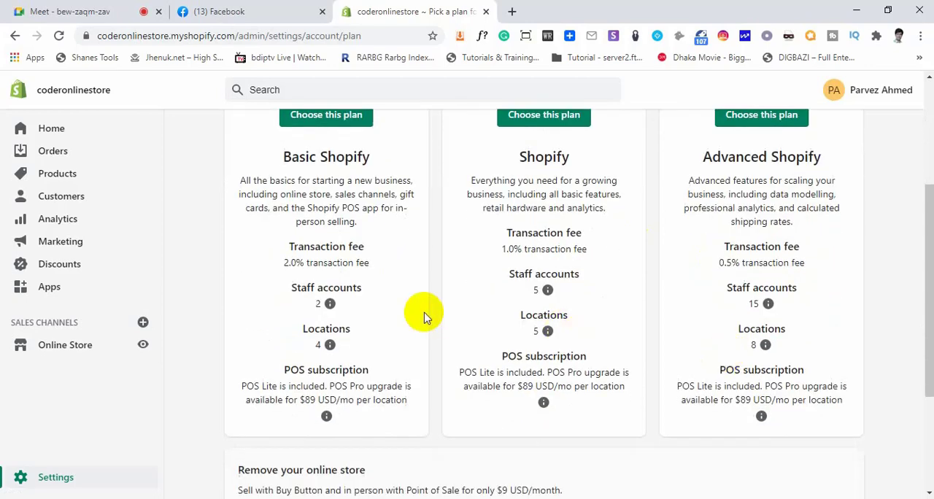
pyautogui.moveTo(362, 247); pyautogui.dragTo(286, 247)
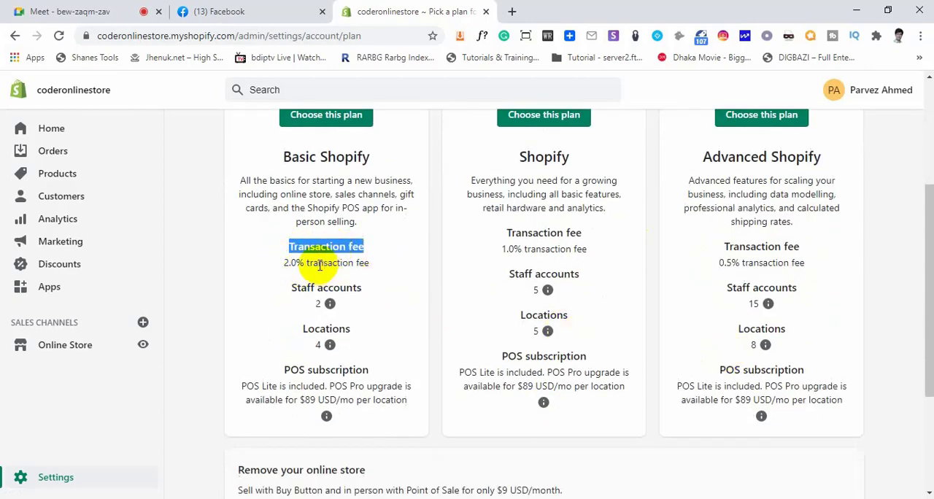
pyautogui.moveTo(369, 262); pyautogui.dragTo(296, 263)
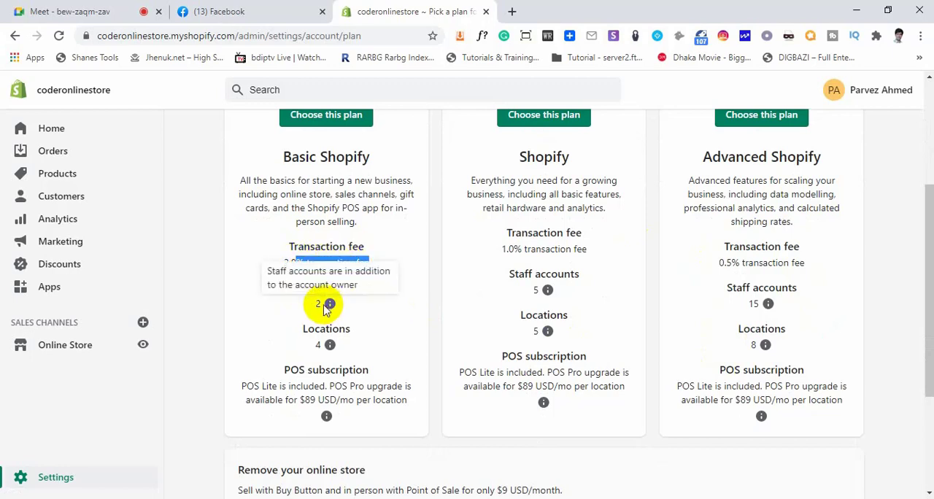
pyautogui.click(307, 301)
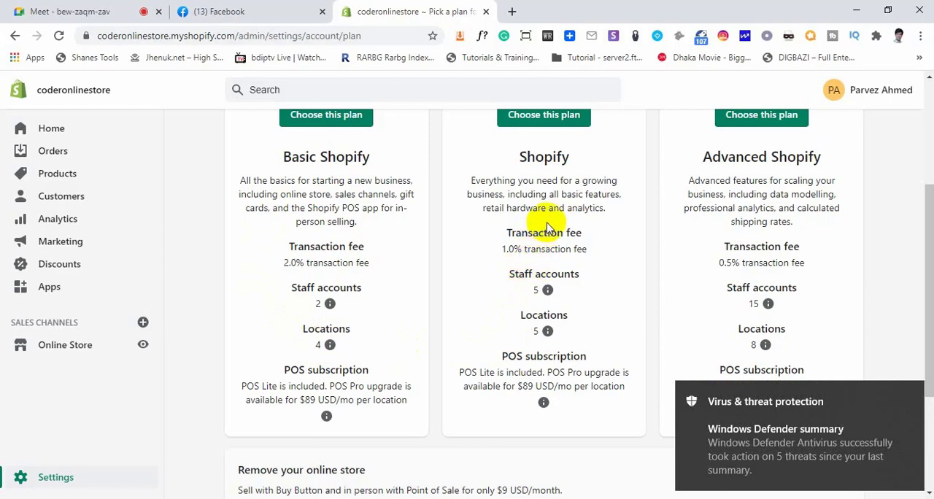
pyautogui.scroll(2, 544, 161)
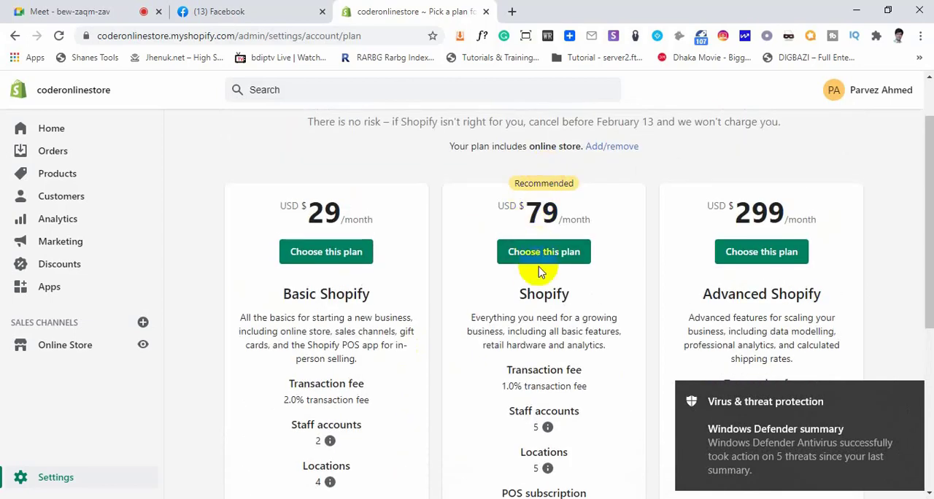
pyautogui.scroll(-1, 546, 267)
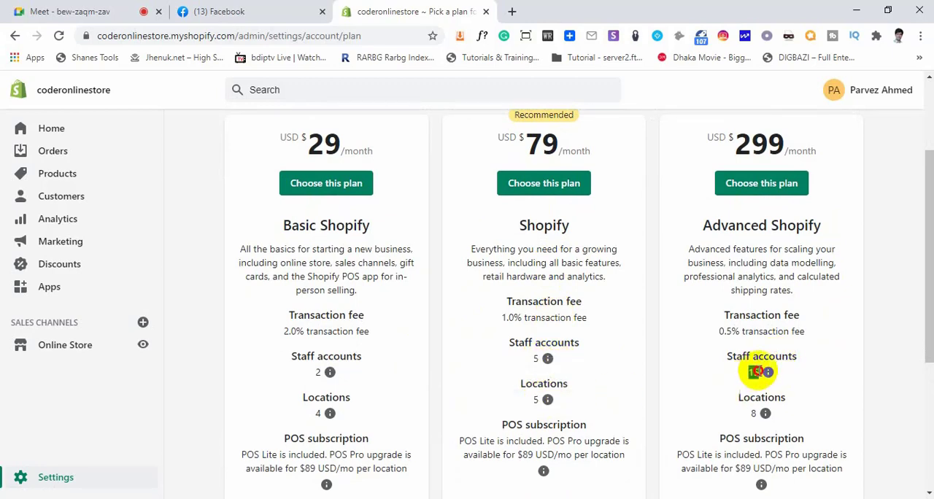
# Review the Advanced Shopify plan's staff accounts, locations and transaction fee against the other two plans
pyautogui.doubleClick(753, 372)
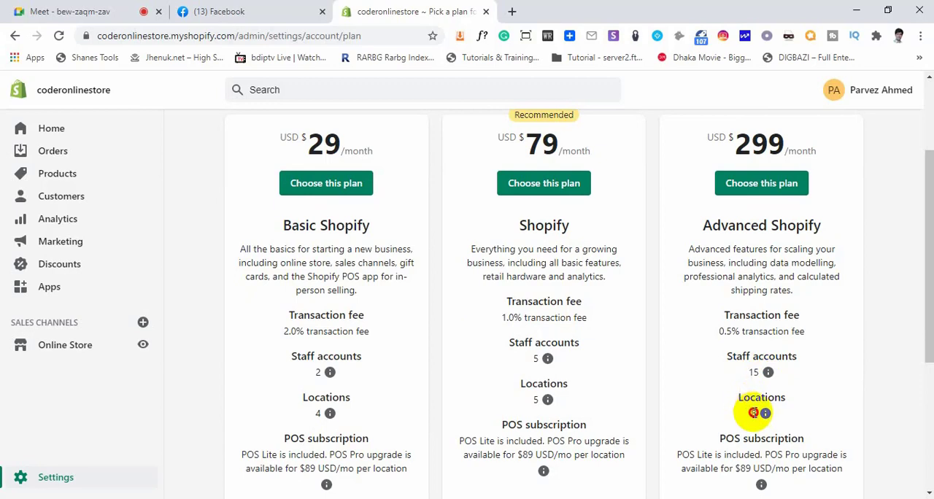
pyautogui.doubleClick(753, 413)
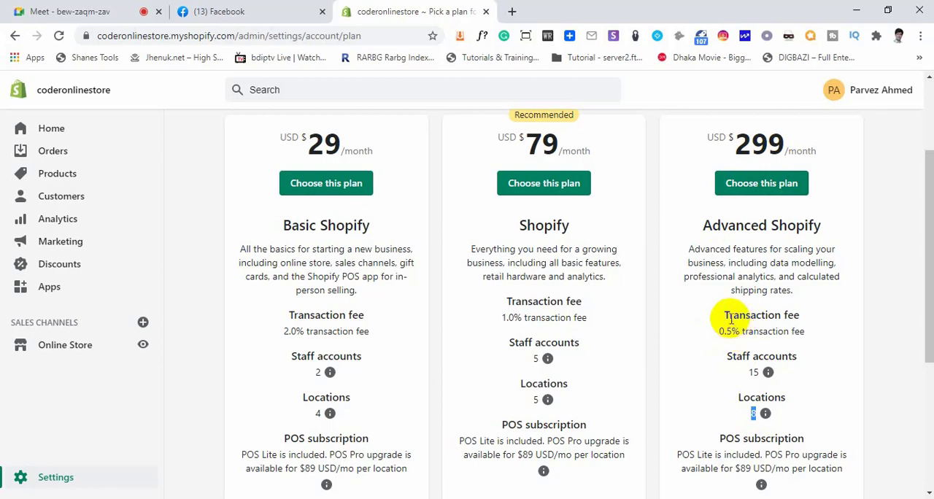
pyautogui.moveTo(725, 316); pyautogui.dragTo(799, 315)
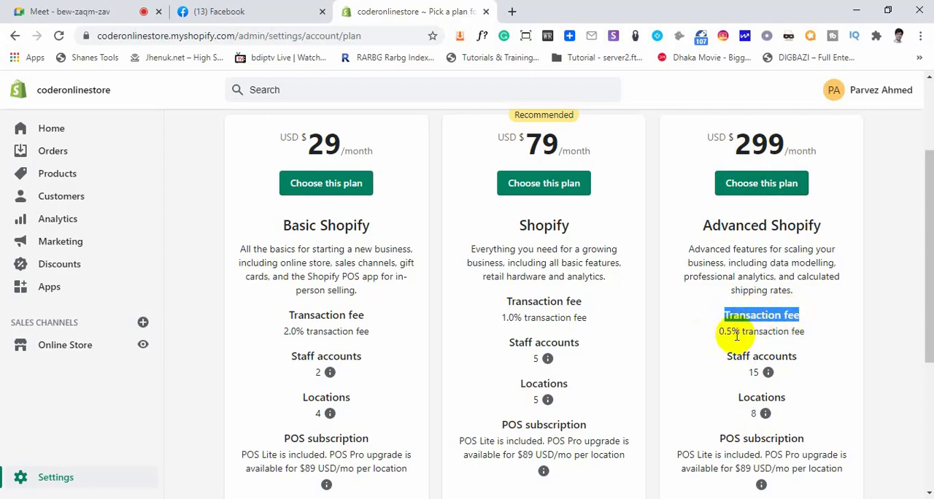
pyautogui.moveTo(719, 332); pyautogui.dragTo(748, 334)
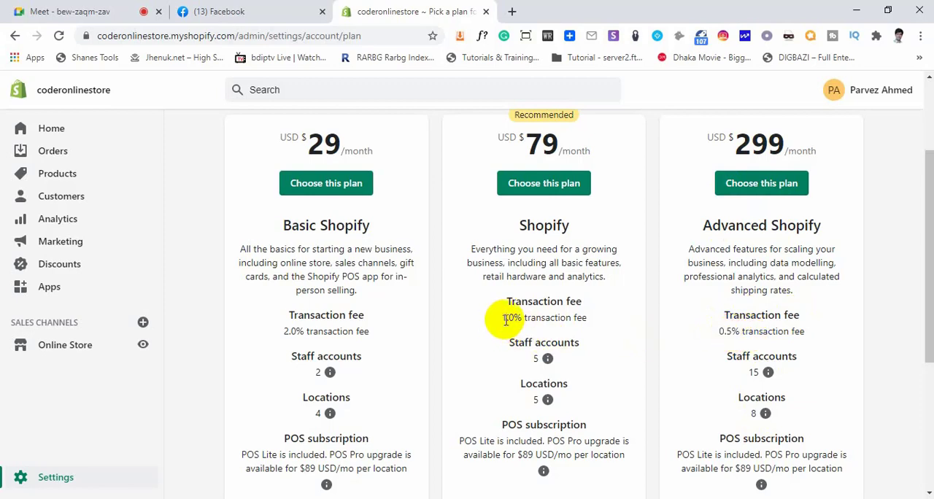
pyautogui.scroll(-1, 339, 320)
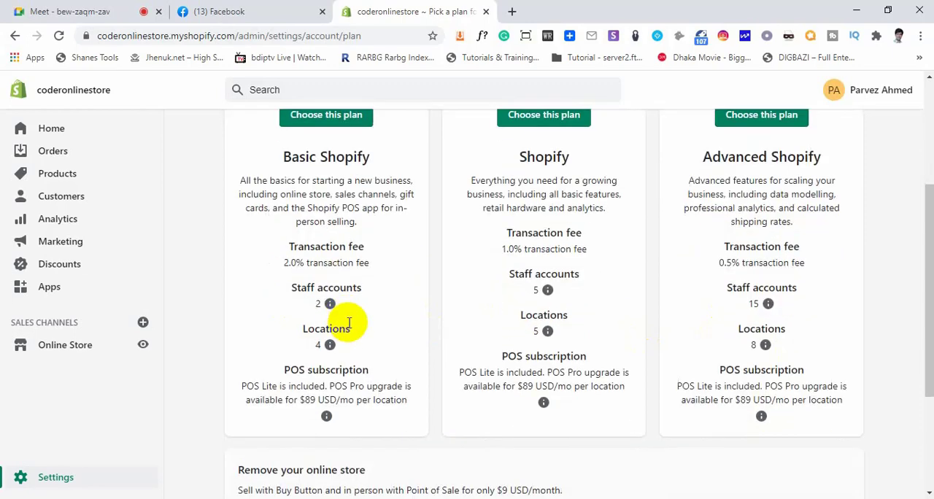
pyautogui.scroll(3, 349, 323)
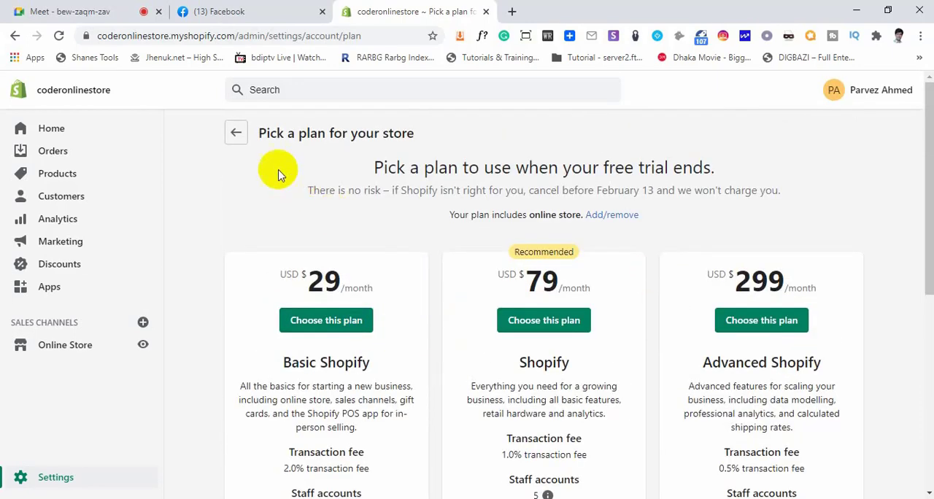
# Leave the plan selection for the store home page and look over its getting-started tips and trial banners
pyautogui.click(235, 132)
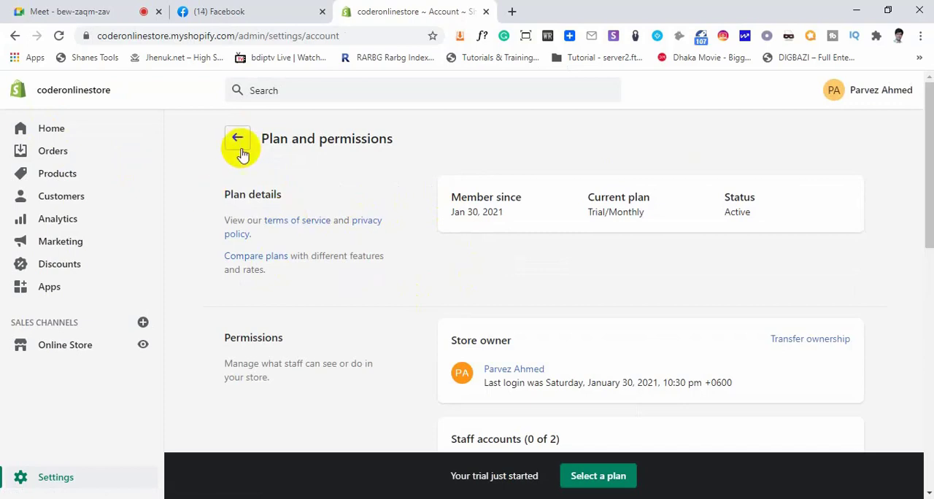
pyautogui.click(52, 130)
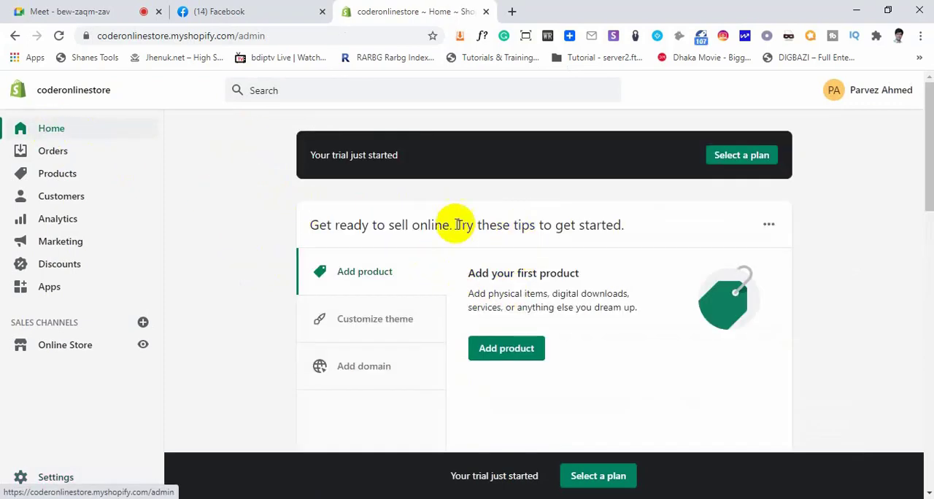
pyautogui.scroll(-1, 387, 281)
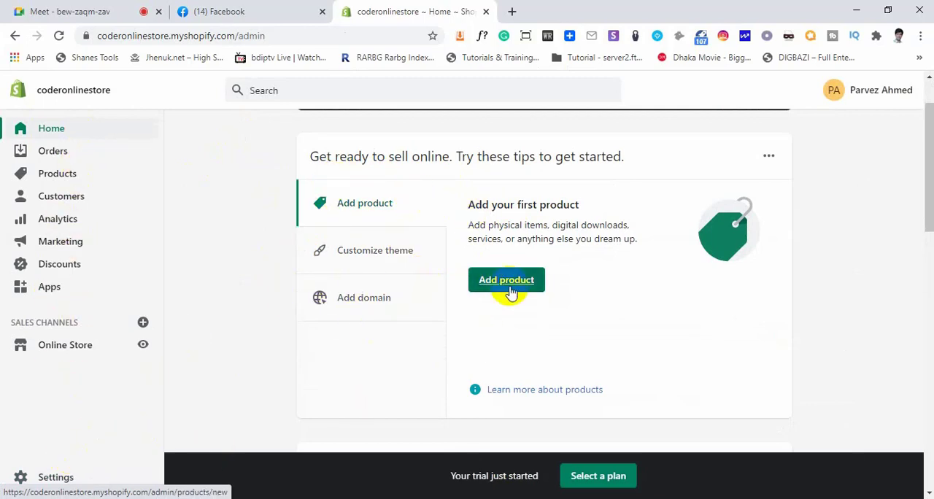
pyautogui.scroll(1, 436, 270)
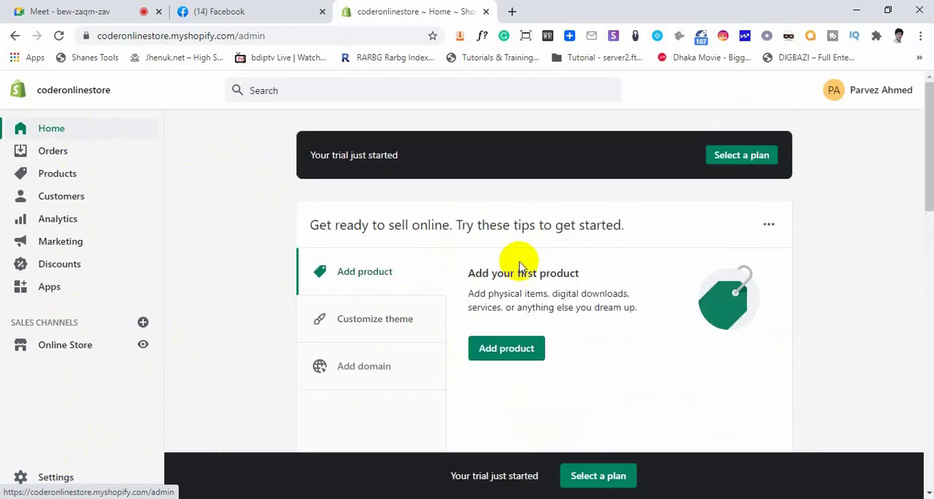
pyautogui.click(746, 164)
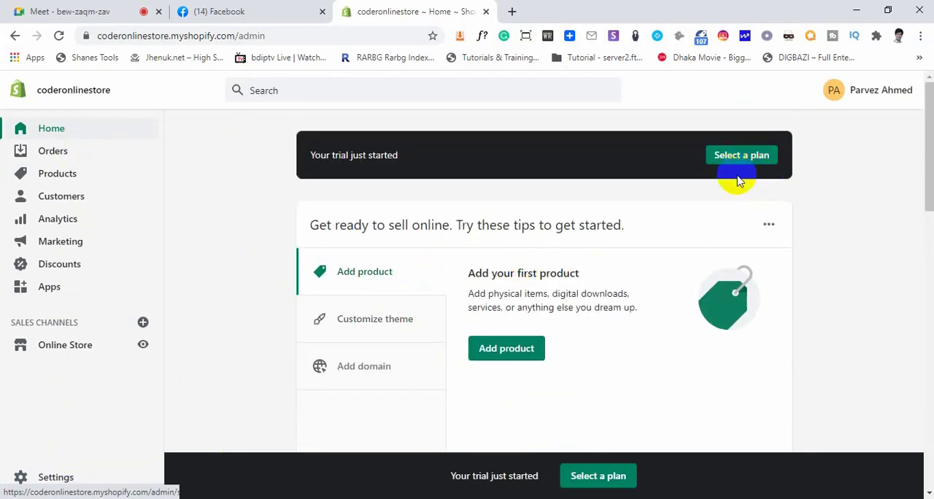
pyautogui.click(597, 479)
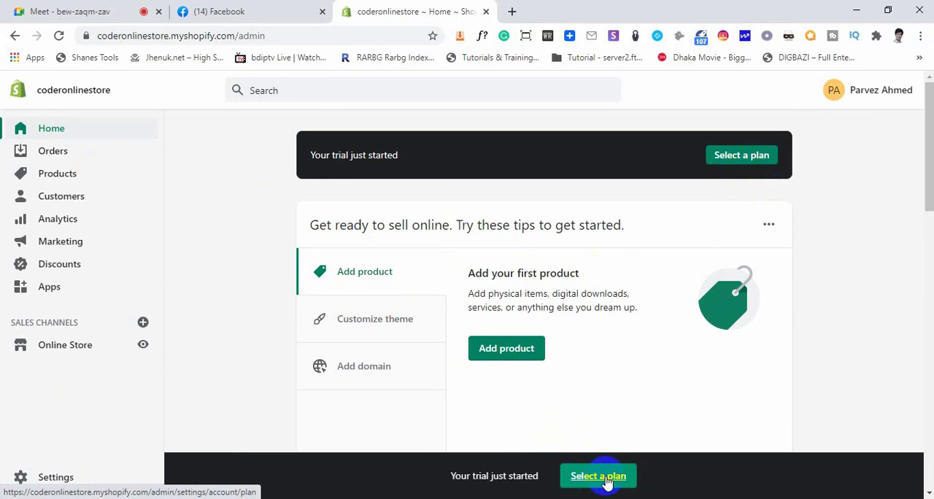
# Go through the Orders section, viewing the Orders, Drafts and Abandoned checkouts pages in turn
pyautogui.click(53, 151)
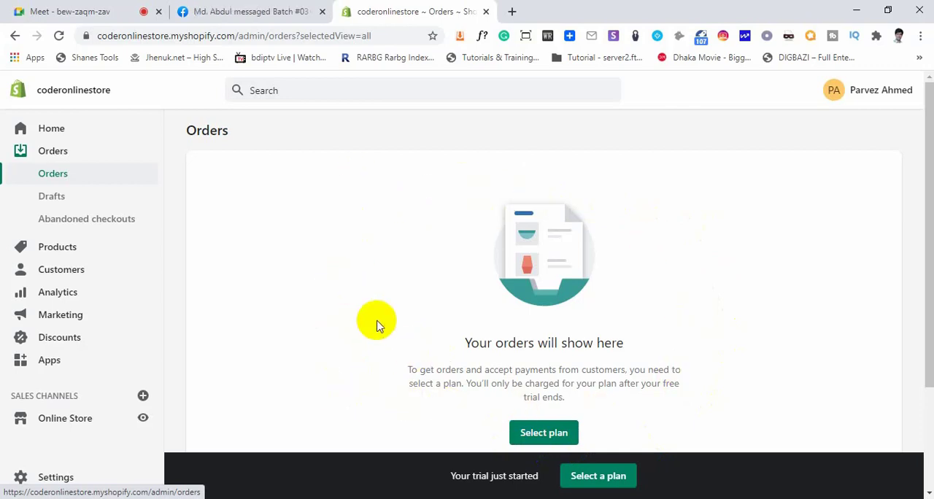
pyautogui.click(56, 195)
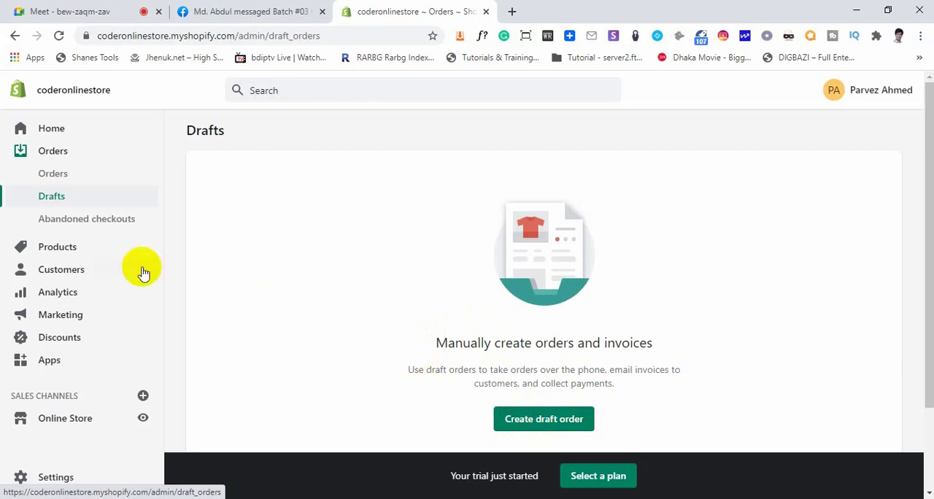
pyautogui.click(71, 224)
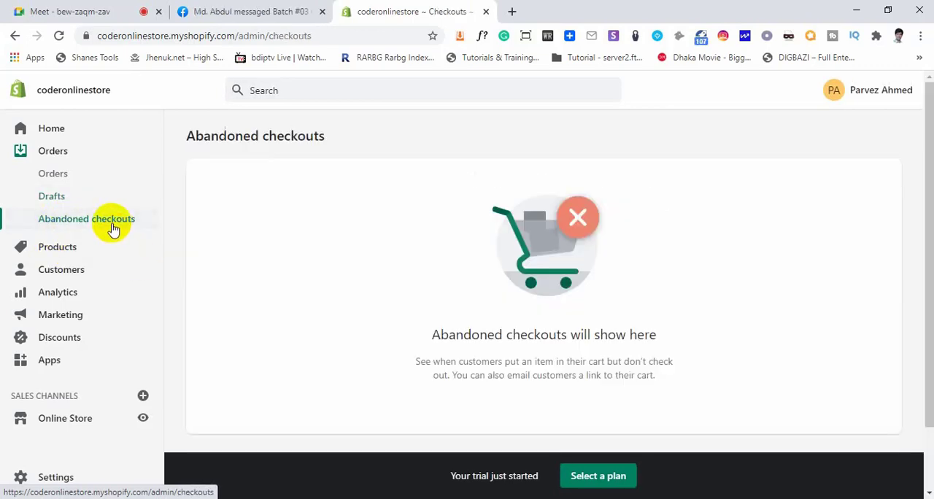
# Examine the Abandoned checkouts page, including its title and the heading of its empty-state message
pyautogui.moveTo(441, 334); pyautogui.dragTo(651, 339)
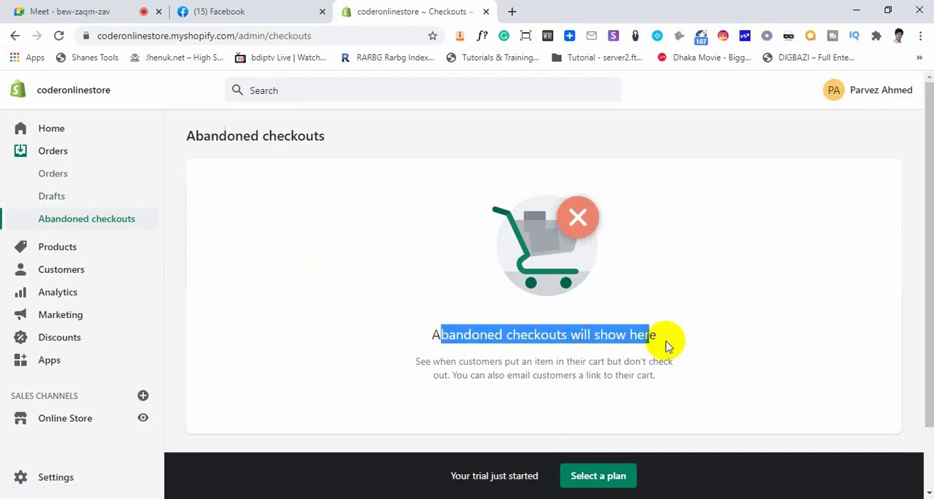
pyautogui.scroll(-1, 665, 347)
pyautogui.click(613, 344)
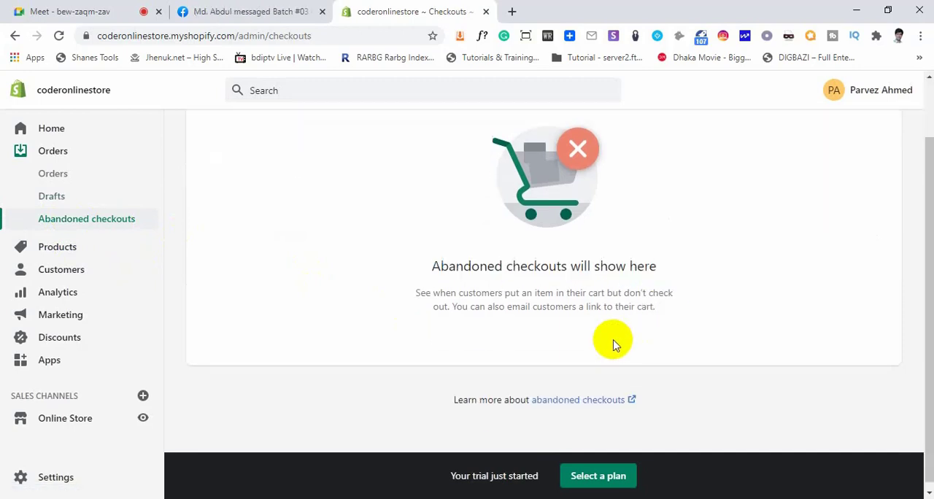
pyautogui.scroll(1, 612, 345)
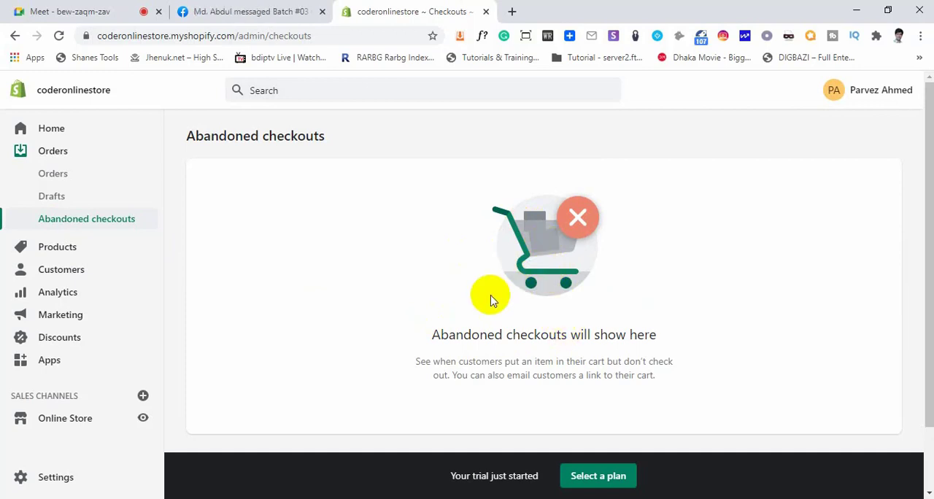
pyautogui.doubleClick(263, 136)
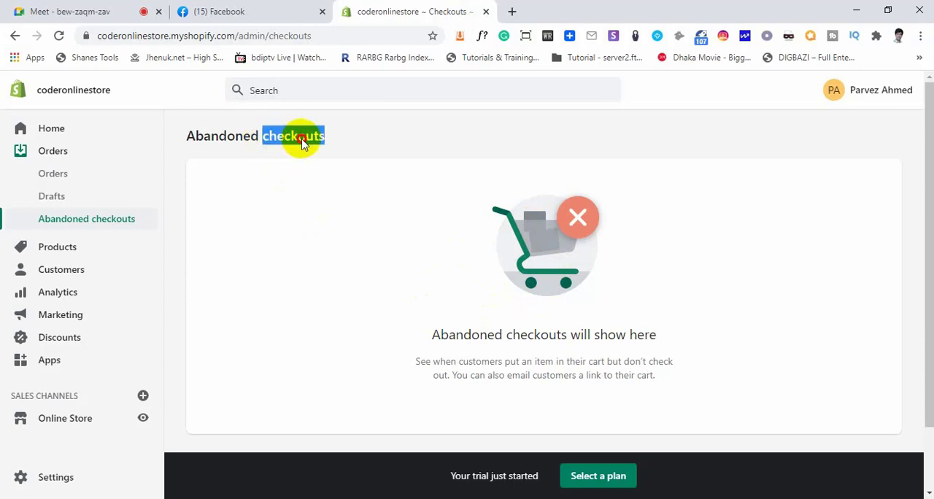
pyautogui.click(322, 142)
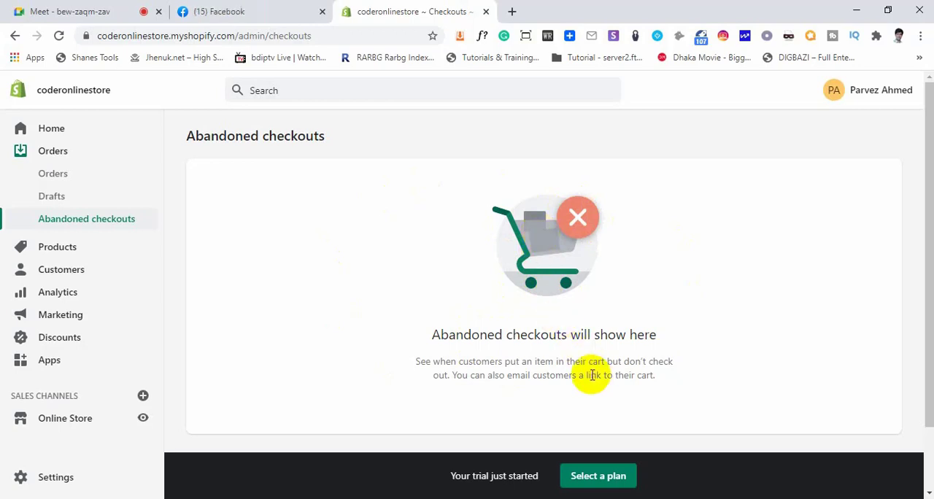
# Read the abandoned checkouts description about emailing customers a link to their cart
pyautogui.moveTo(496, 374); pyautogui.dragTo(638, 373)
pyautogui.click(638, 372)
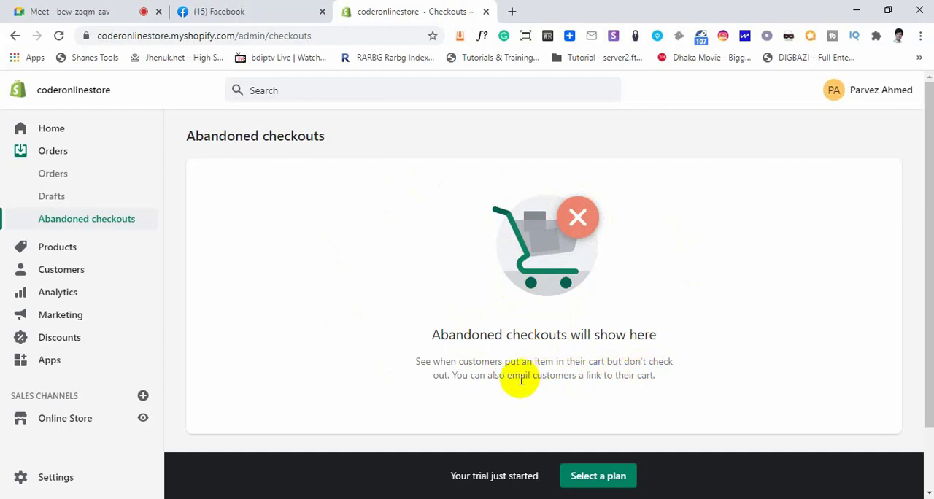
pyautogui.moveTo(505, 375); pyautogui.dragTo(636, 378)
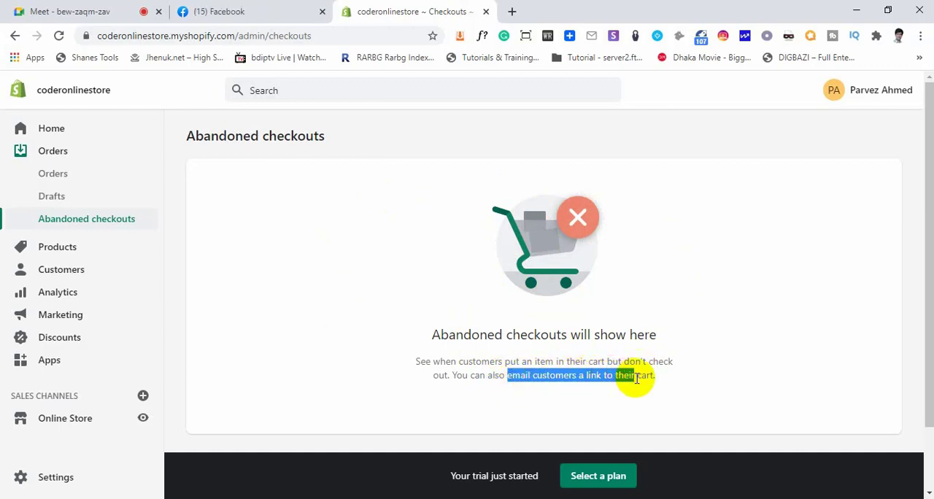
pyautogui.click(632, 378)
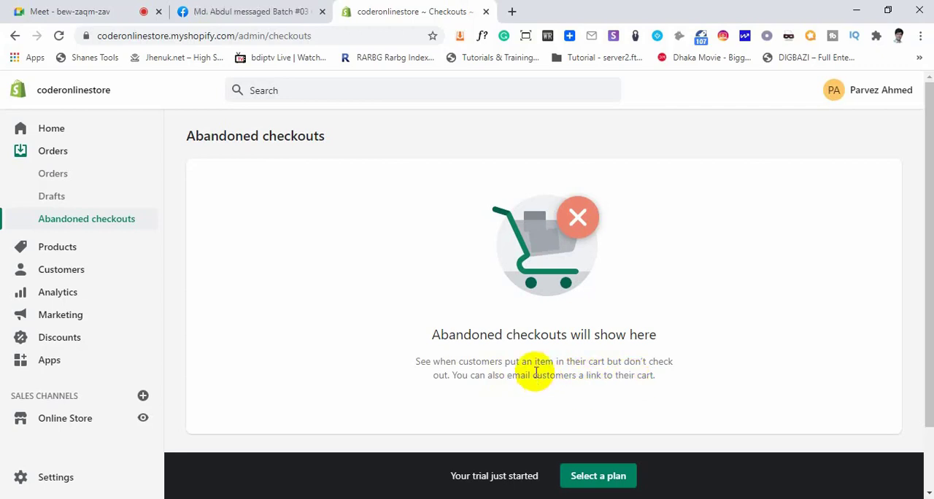
pyautogui.moveTo(509, 335); pyautogui.dragTo(579, 333)
pyautogui.click(592, 337)
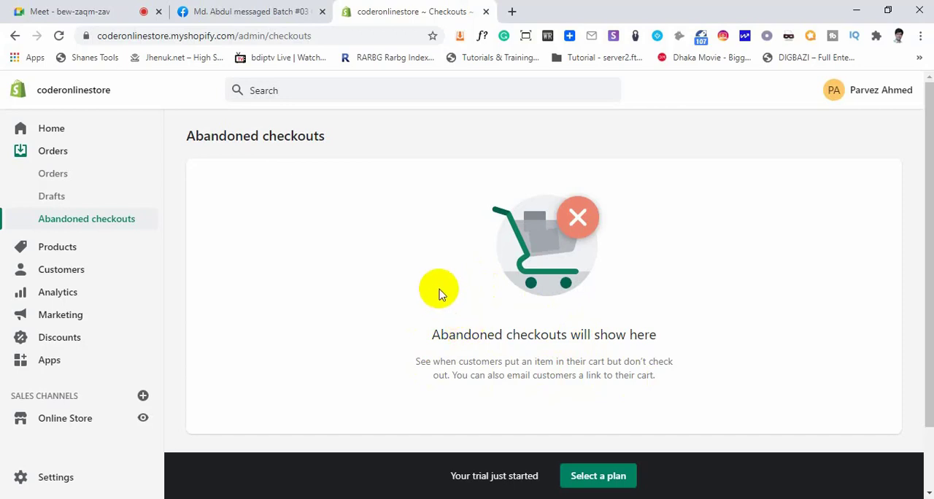
# Open a new product form from the Products page and look through its description, media, pricing and inventory sections
pyautogui.click(53, 247)
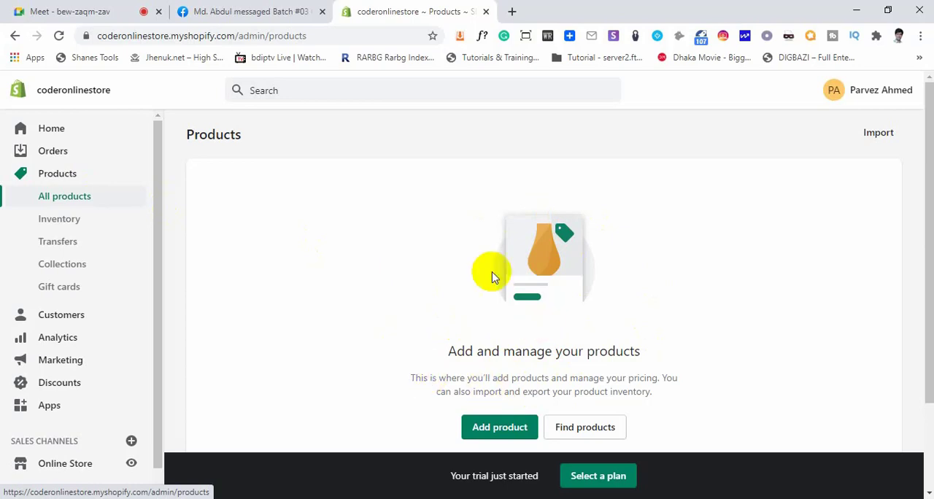
pyautogui.click(515, 431)
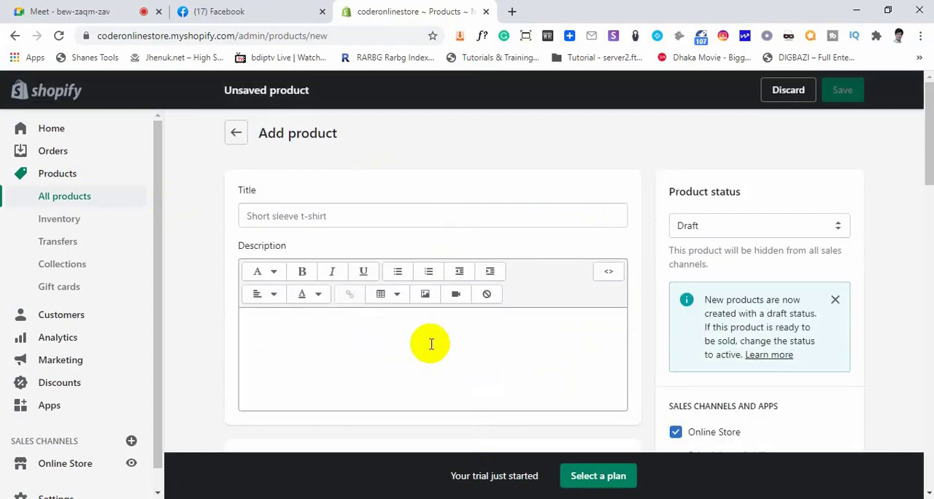
pyautogui.scroll(-8, 559, 306)
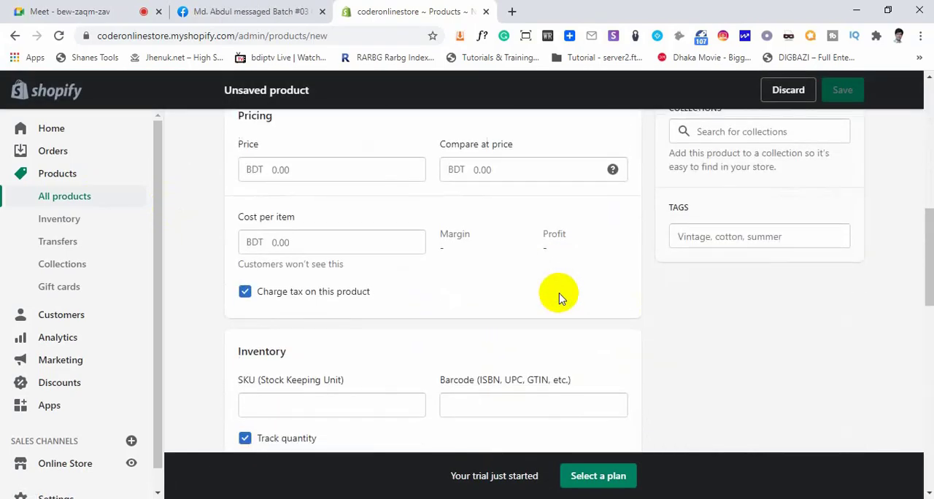
pyautogui.scroll(-5, 559, 297)
pyautogui.scroll(12, 559, 297)
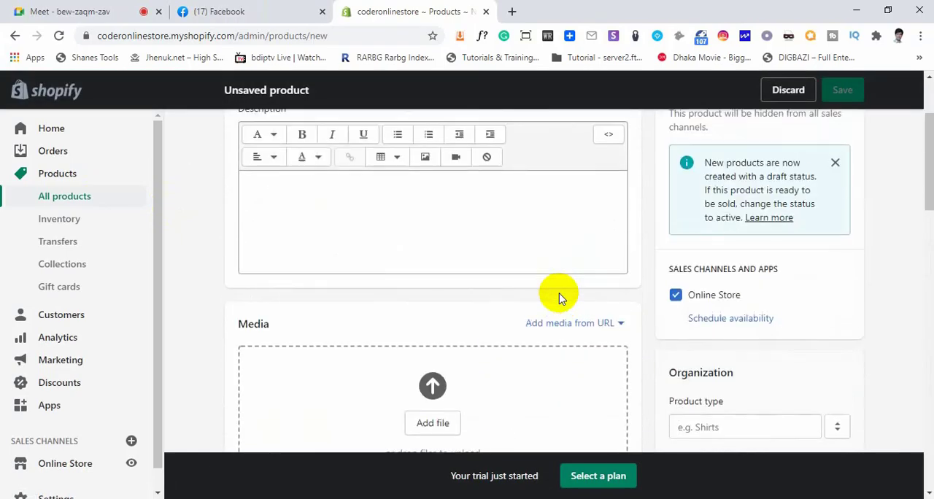
pyautogui.scroll(3, 559, 298)
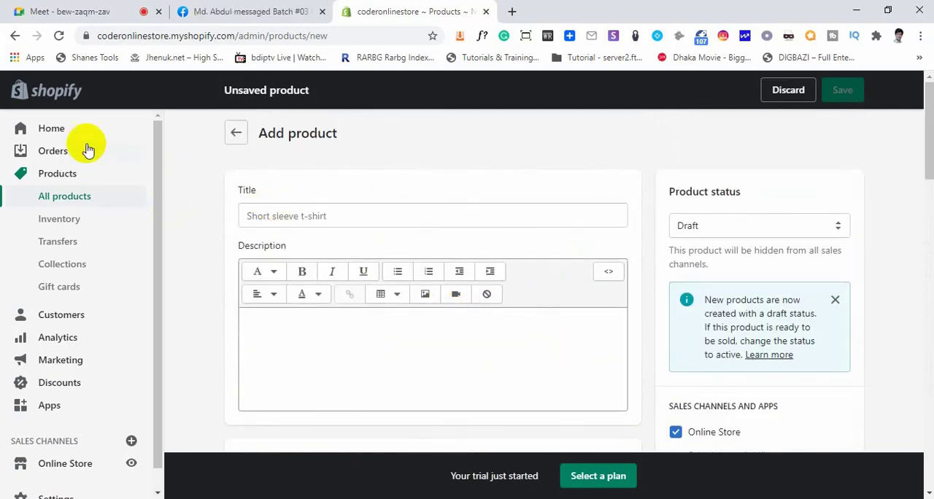
# View the Inventory page, reading its description of inventory tracking, and open the Transfers page
pyautogui.click(72, 221)
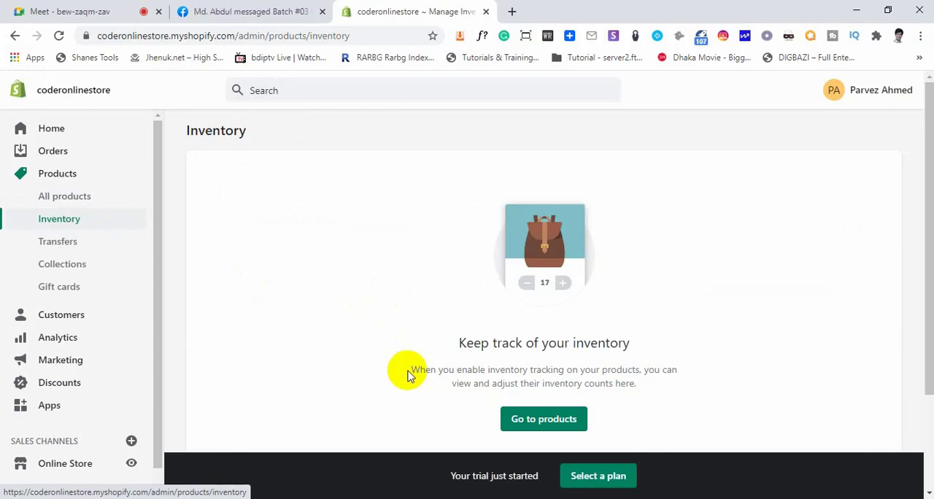
pyautogui.moveTo(420, 370); pyautogui.dragTo(644, 397)
pyautogui.click(644, 397)
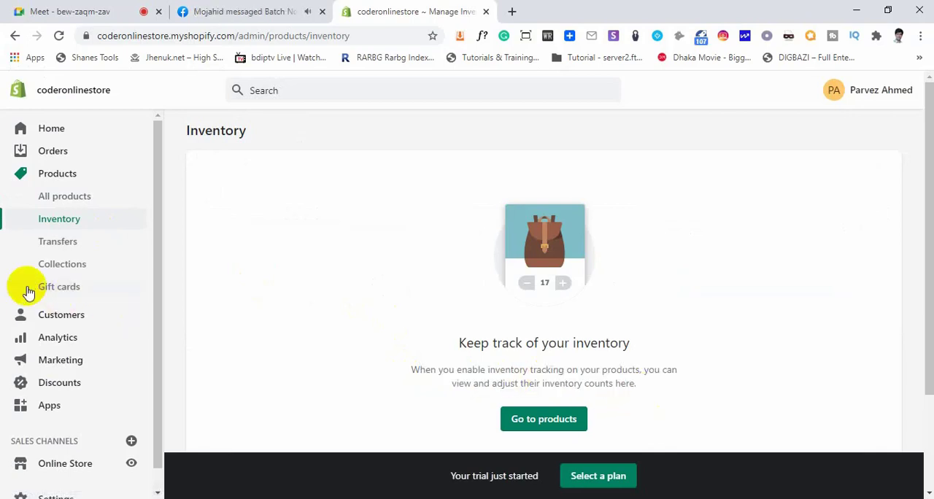
pyautogui.click(58, 240)
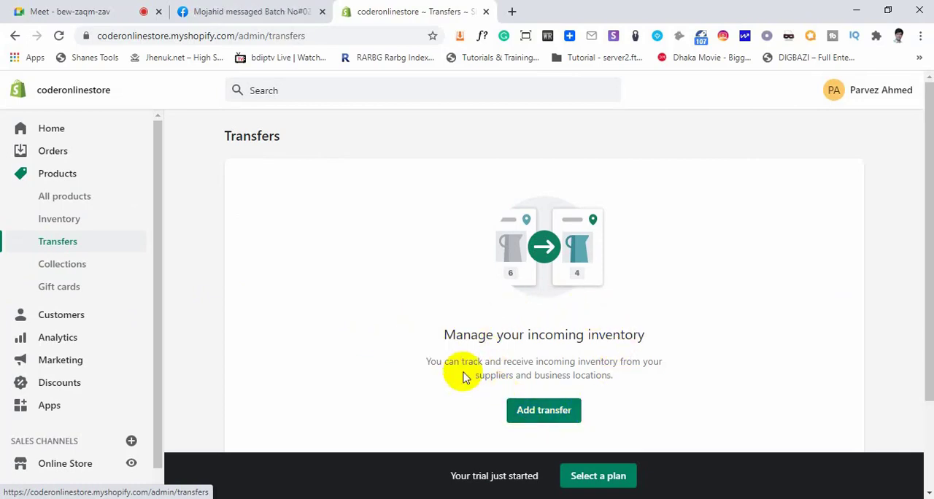
# Open a new collection form from Collections, look through its title, description, type and condition settings, and return to the collections list
pyautogui.click(66, 265)
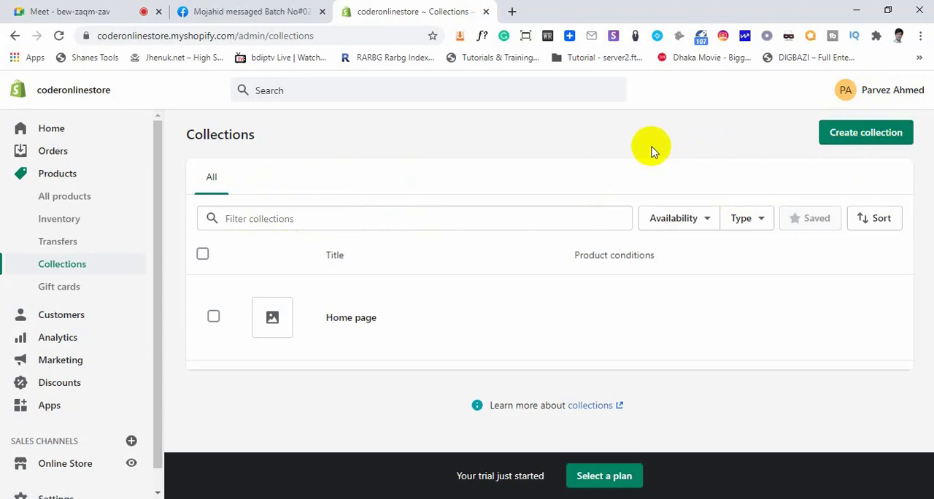
pyautogui.click(856, 140)
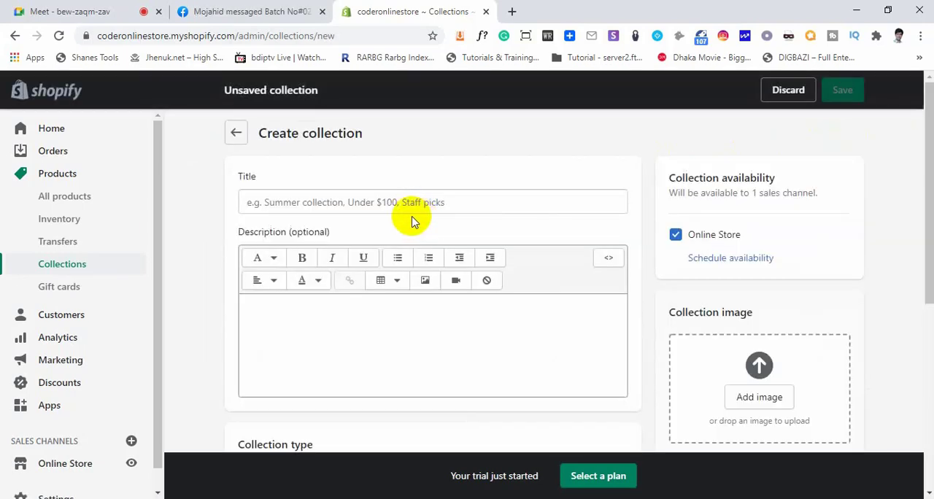
pyautogui.click(325, 207)
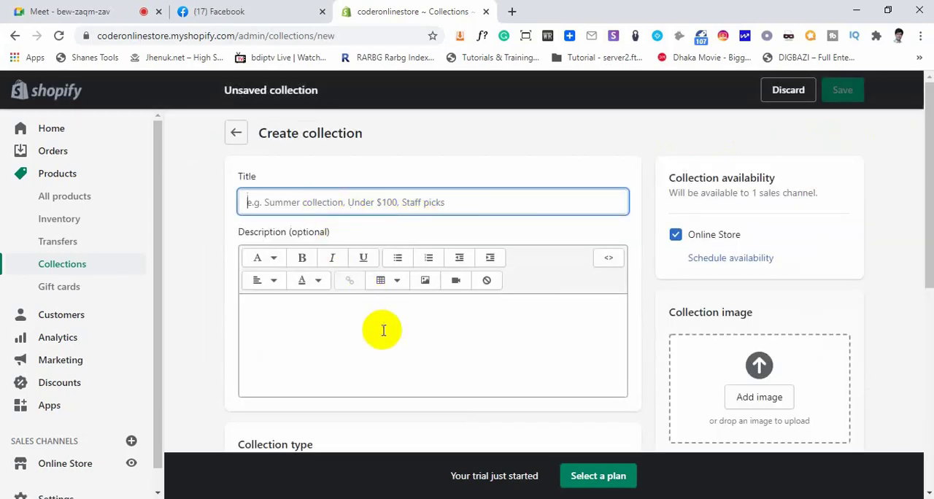
pyautogui.scroll(-4, 384, 329)
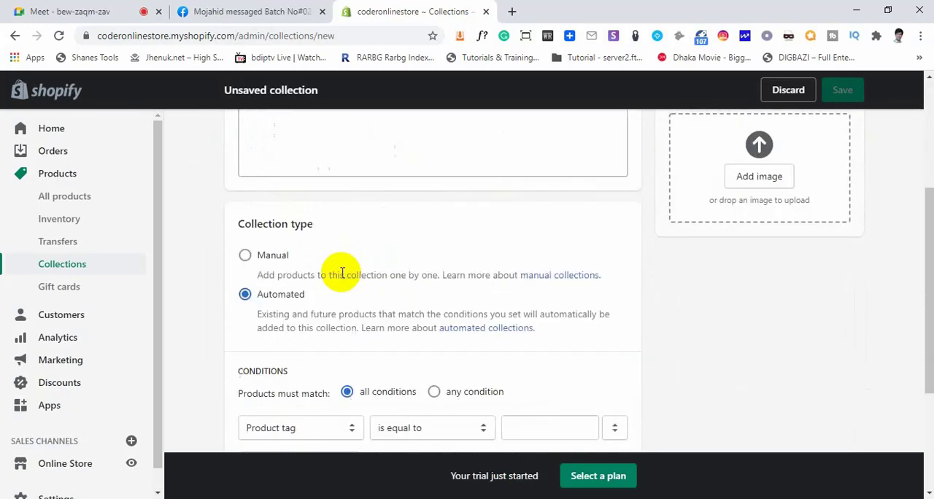
pyautogui.scroll(4, 346, 336)
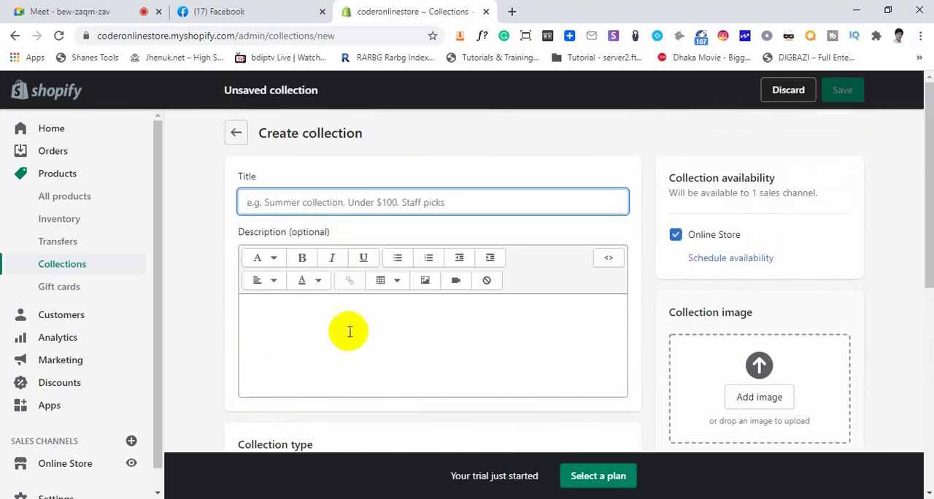
pyautogui.scroll(-4, 357, 315)
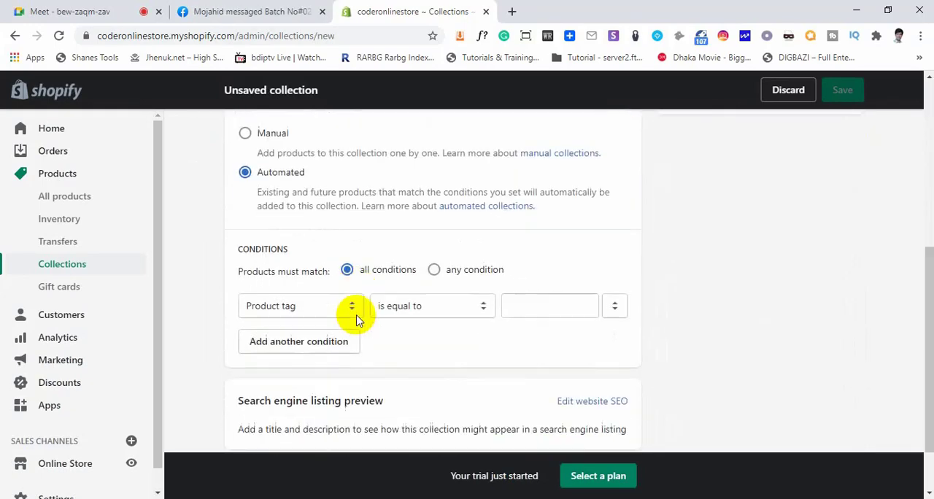
pyautogui.scroll(-1, 355, 313)
pyautogui.scroll(6, 381, 311)
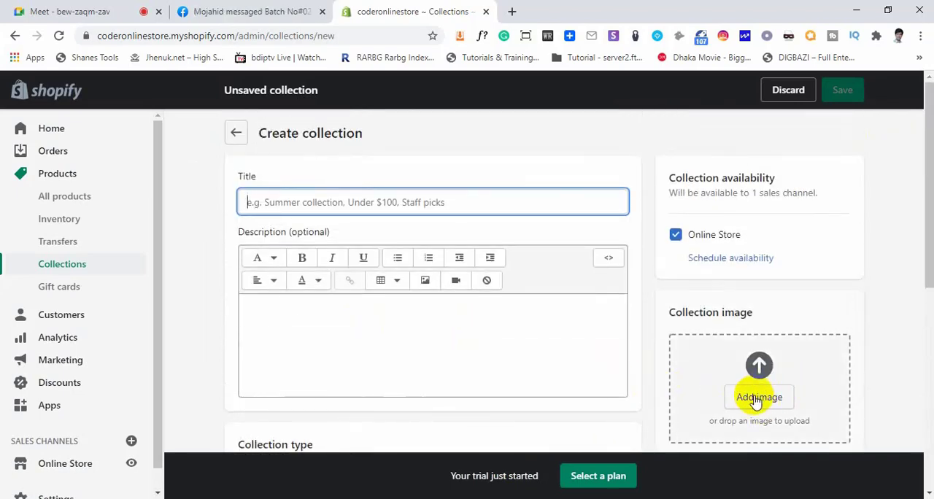
pyautogui.click(235, 136)
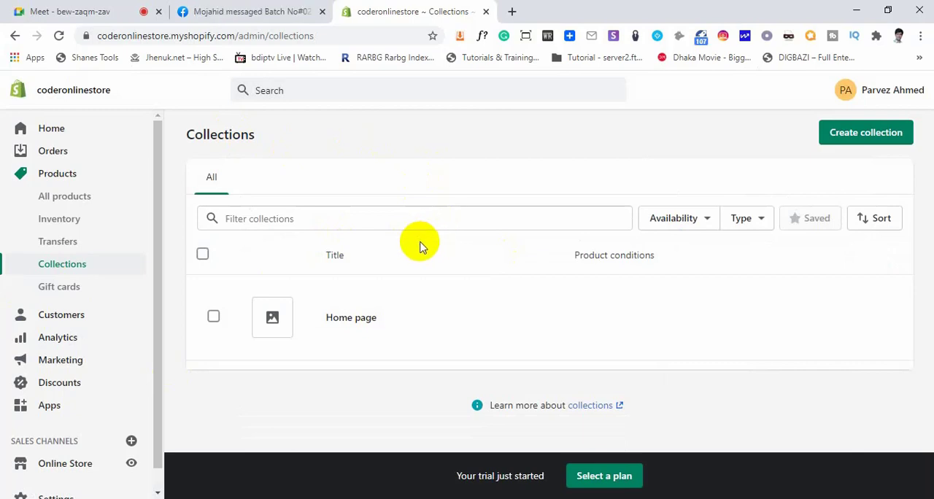
# Open the Gift cards page and read the digital gift cards description and the options for selling and sending them
pyautogui.click(63, 292)
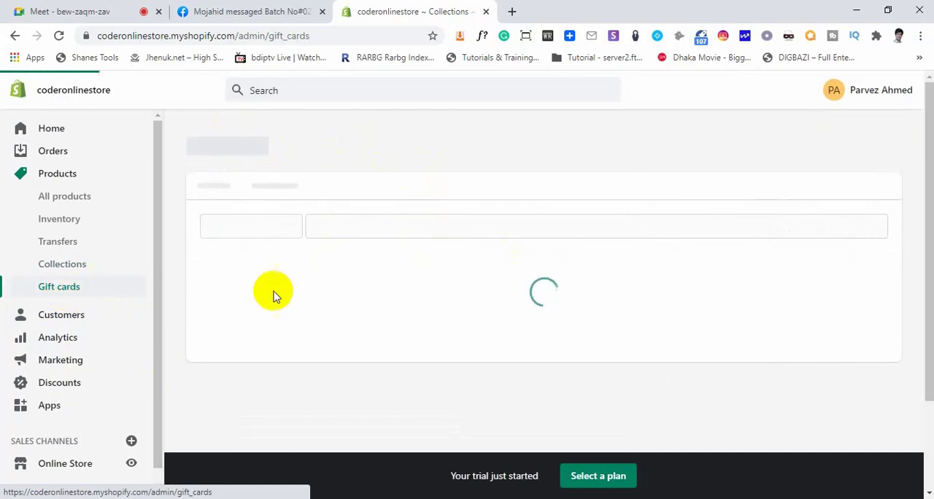
pyautogui.scroll(-2, 494, 329)
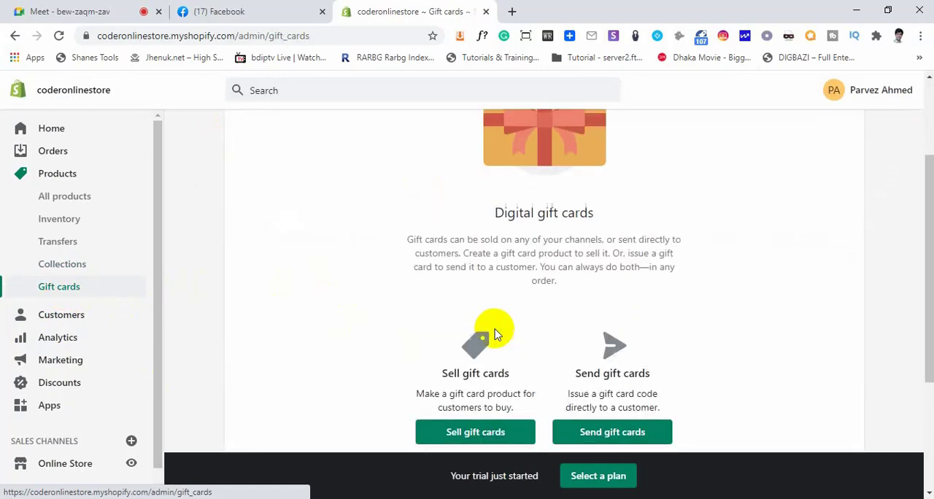
pyautogui.moveTo(494, 212); pyautogui.dragTo(583, 292)
pyautogui.click(579, 287)
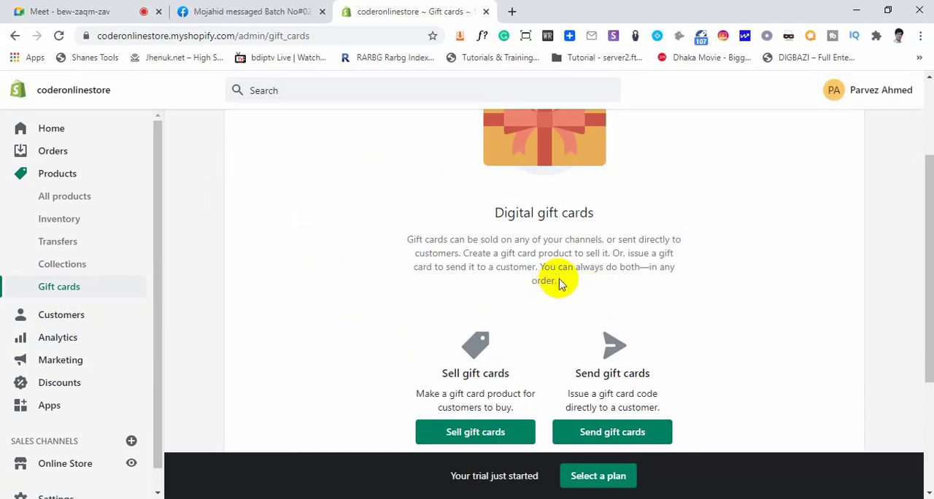
pyautogui.moveTo(558, 284); pyautogui.dragTo(411, 249)
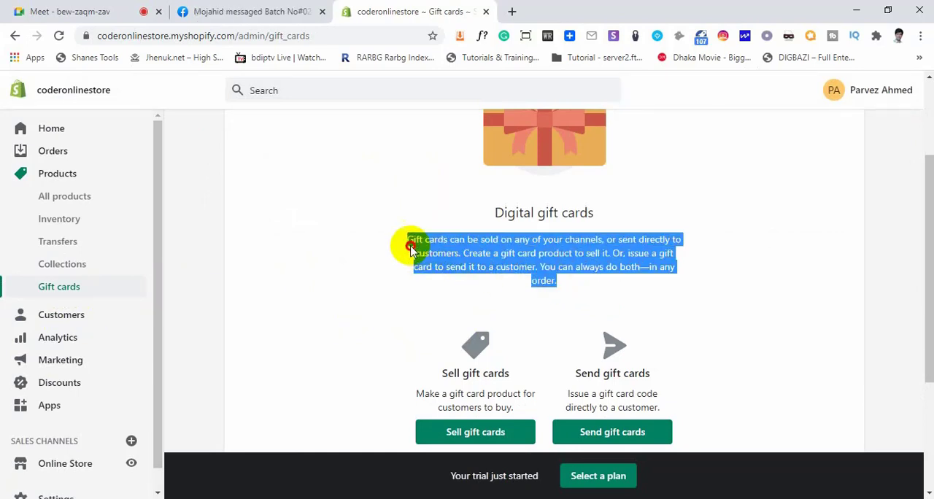
pyautogui.click(434, 253)
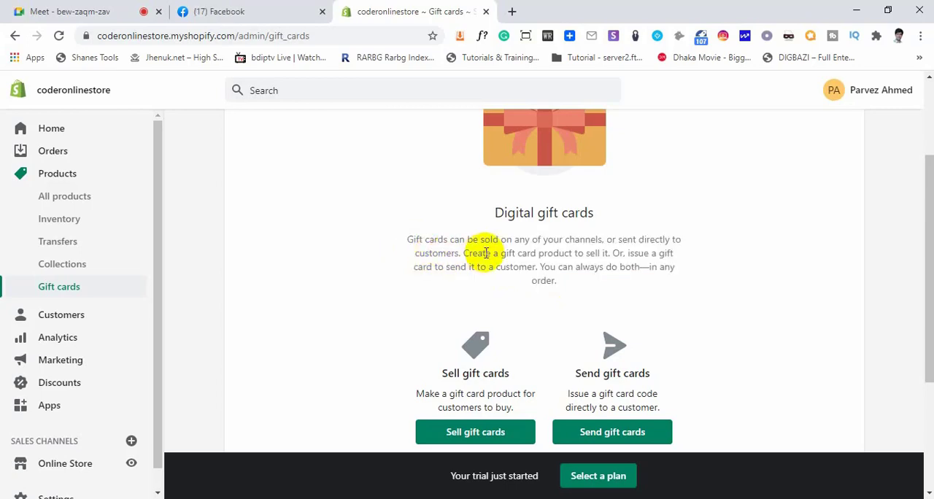
pyautogui.moveTo(463, 253); pyautogui.dragTo(611, 253)
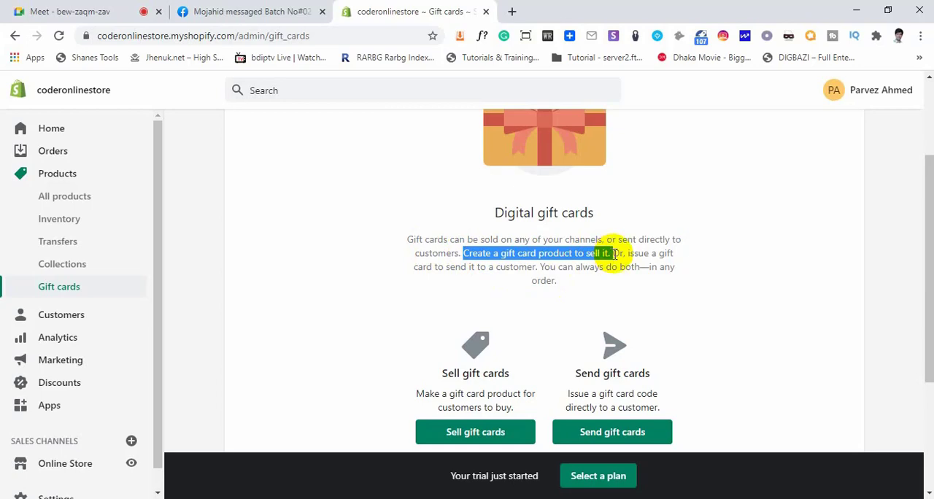
pyautogui.scroll(-1, 496, 359)
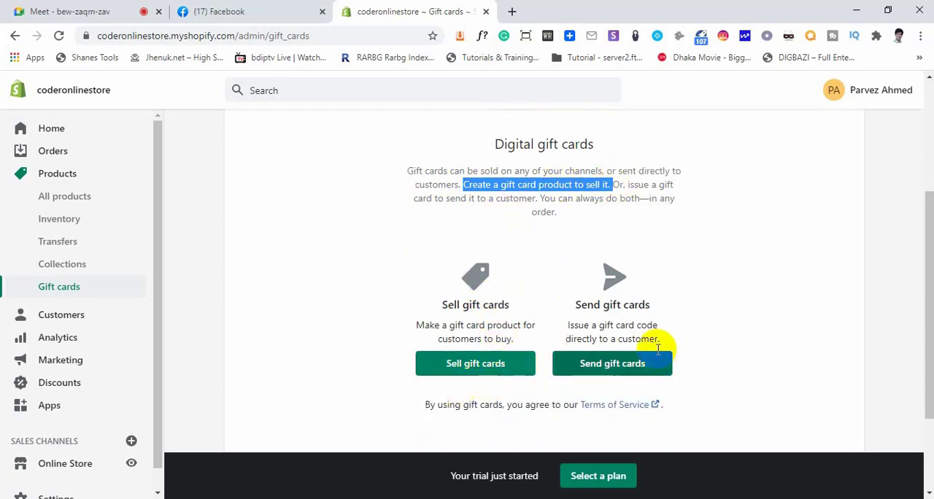
# View the Customers page and the Analytics overview dashboard's total sales, online store sessions and returning customer rate cards
pyautogui.click(59, 314)
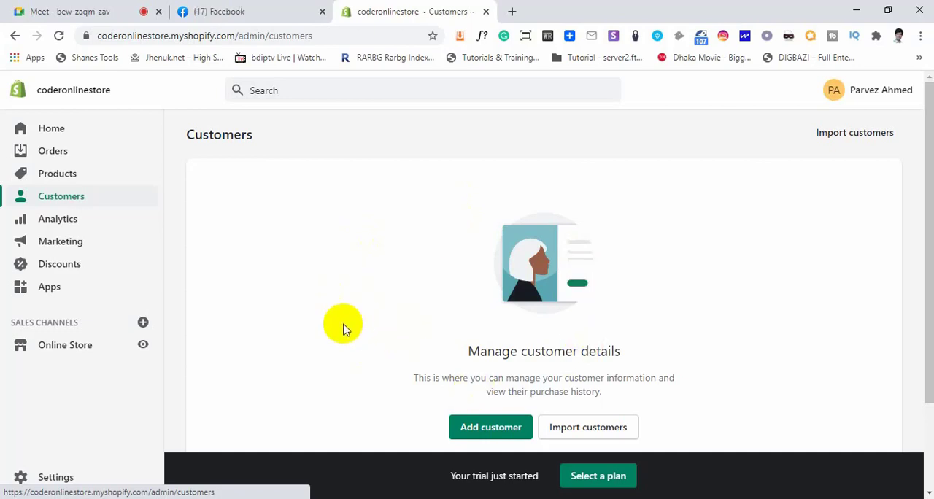
pyautogui.click(58, 219)
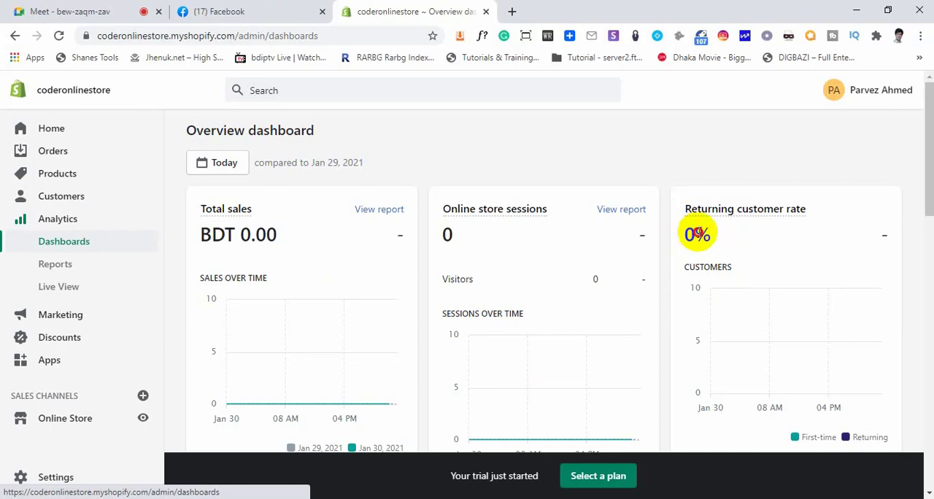
pyautogui.doubleClick(697, 234)
pyautogui.click(689, 216)
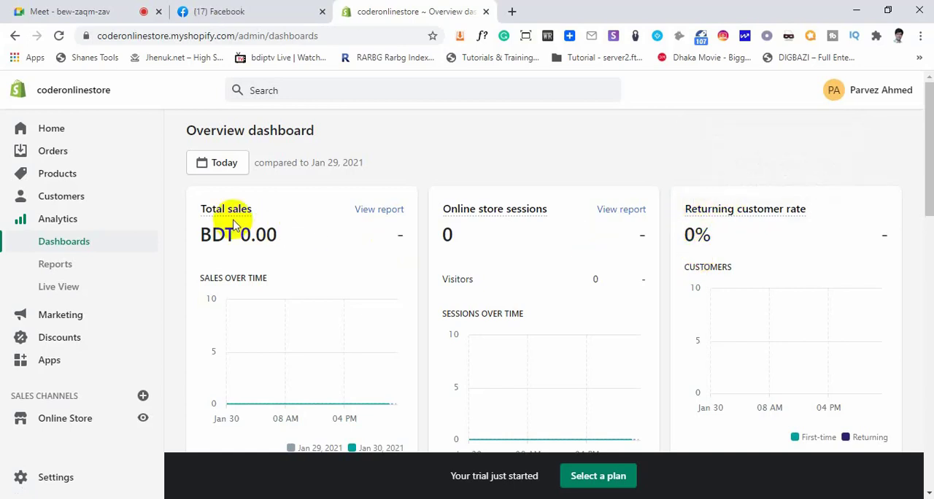
pyautogui.moveTo(460, 219)
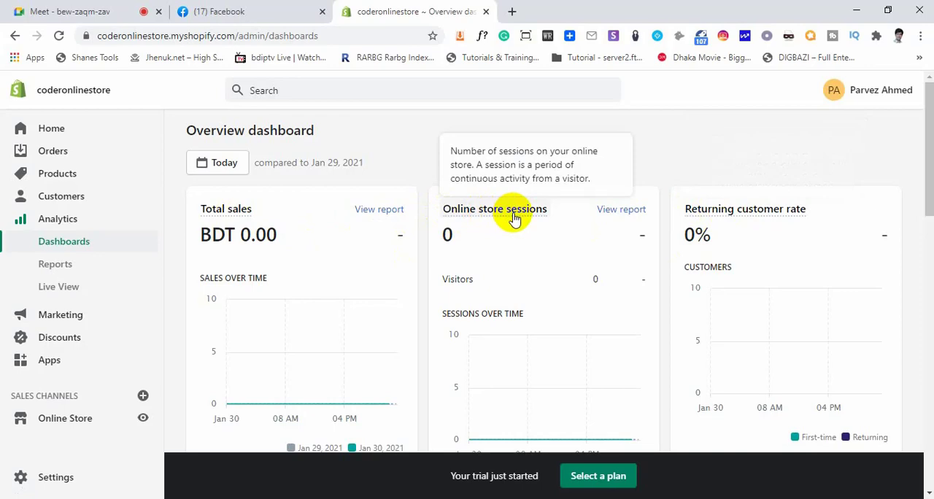
# Look through the remaining overview dashboard cards, from conversion rate and order value down to traffic, social and marketing sales
pyautogui.scroll(-1, 554, 296)
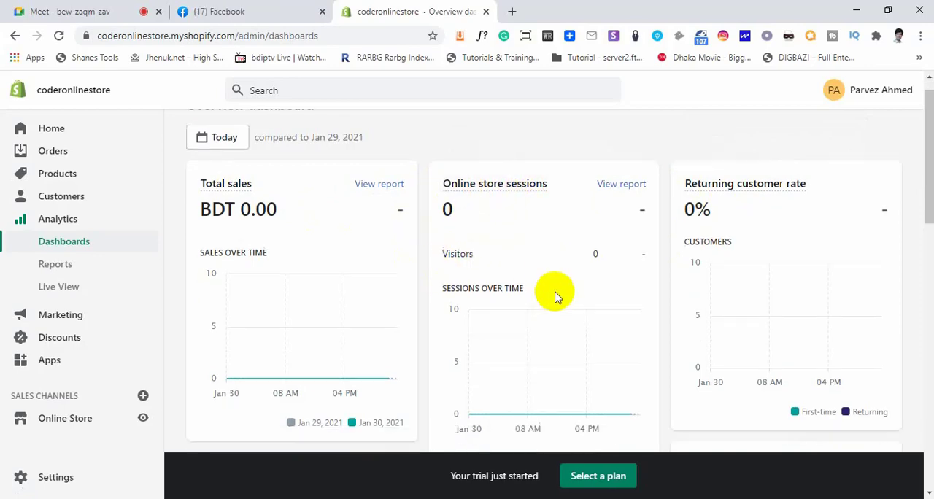
pyautogui.scroll(-3, 540, 299)
pyautogui.scroll(-2, 333, 314)
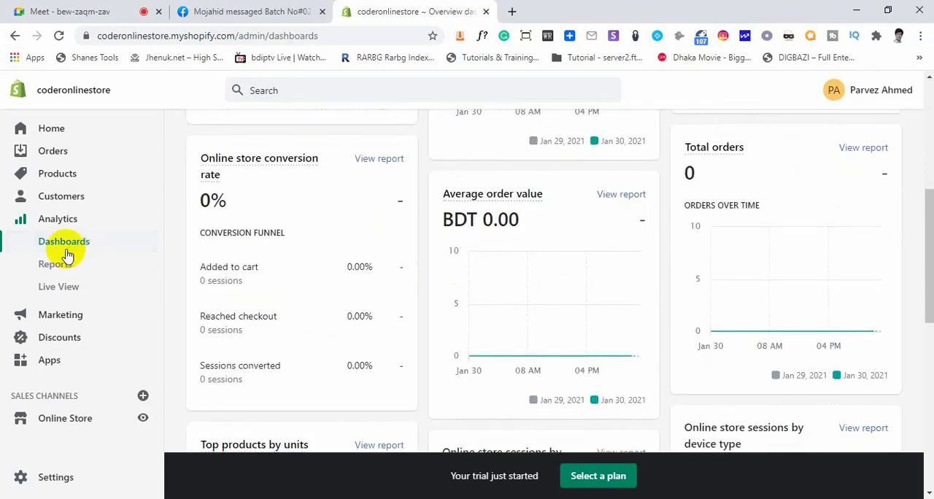
pyautogui.moveTo(210, 161)
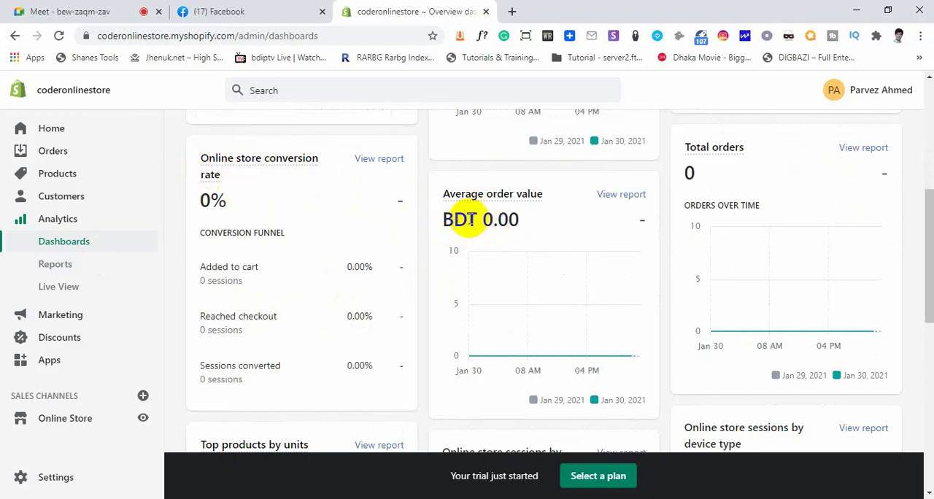
pyautogui.scroll(-2, 690, 278)
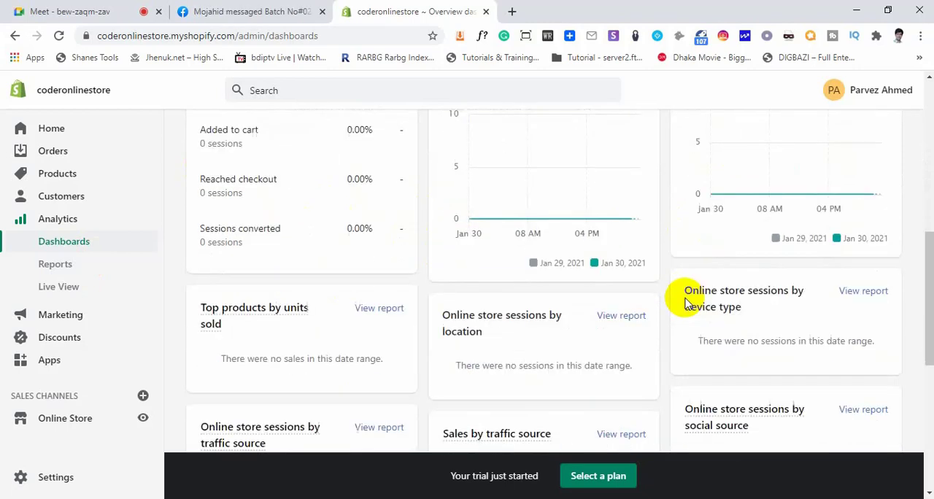
pyautogui.scroll(-3, 648, 336)
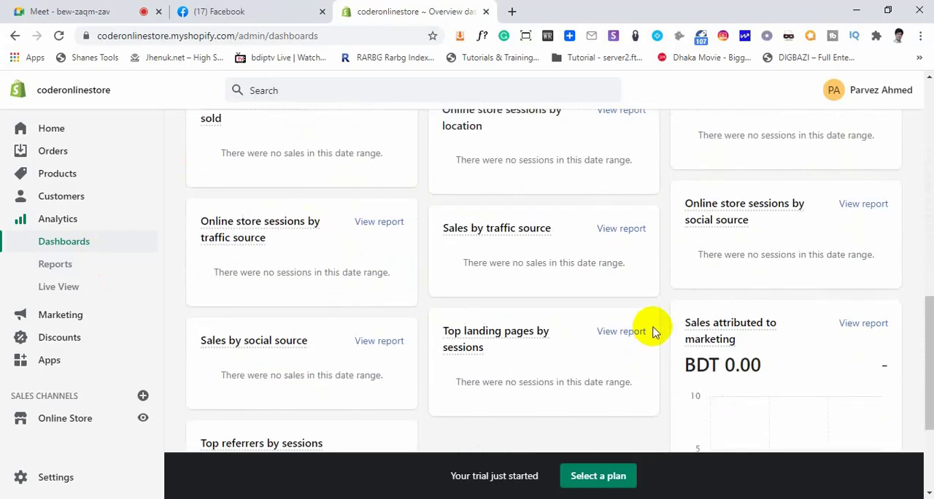
pyautogui.scroll(-2, 653, 332)
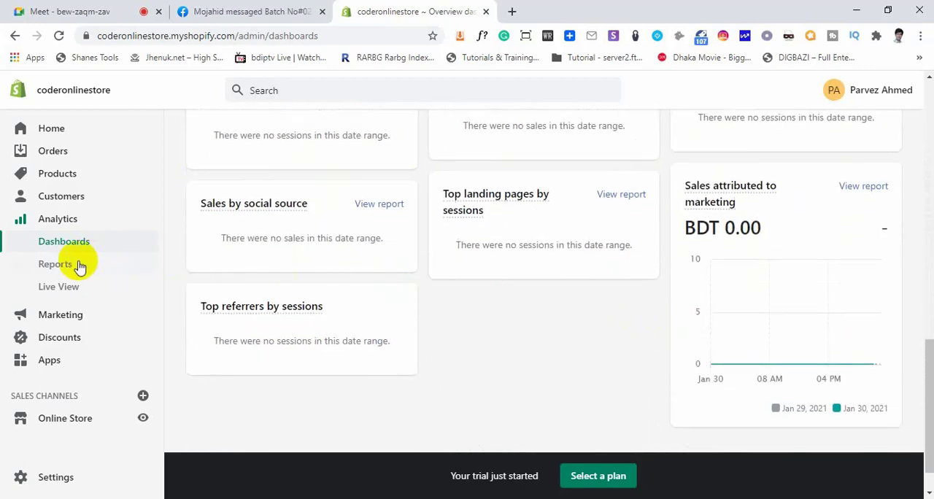
# Open the analytics Reports page and examine its Sales, Acquisition, Profit margin, Customers, Behavior and Finances categories
pyautogui.click(54, 264)
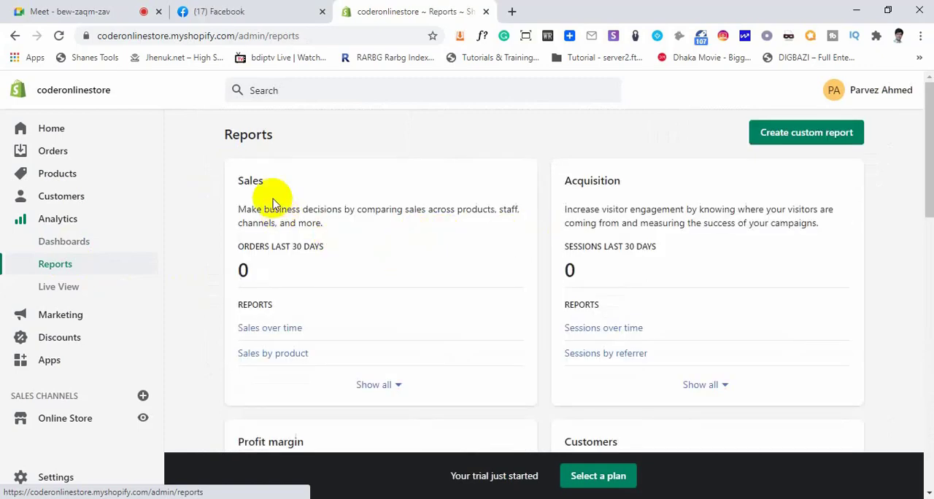
pyautogui.scroll(-2, 304, 288)
pyautogui.scroll(-2, 303, 288)
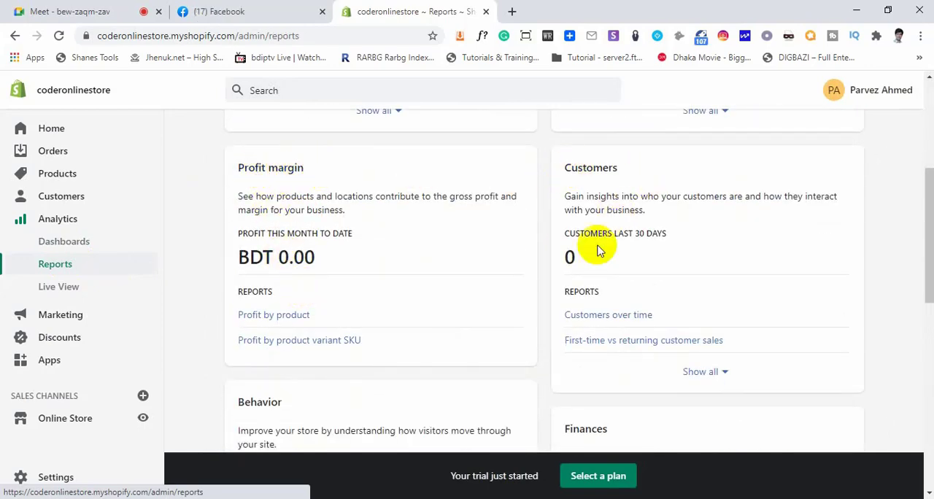
pyautogui.scroll(-3, 392, 283)
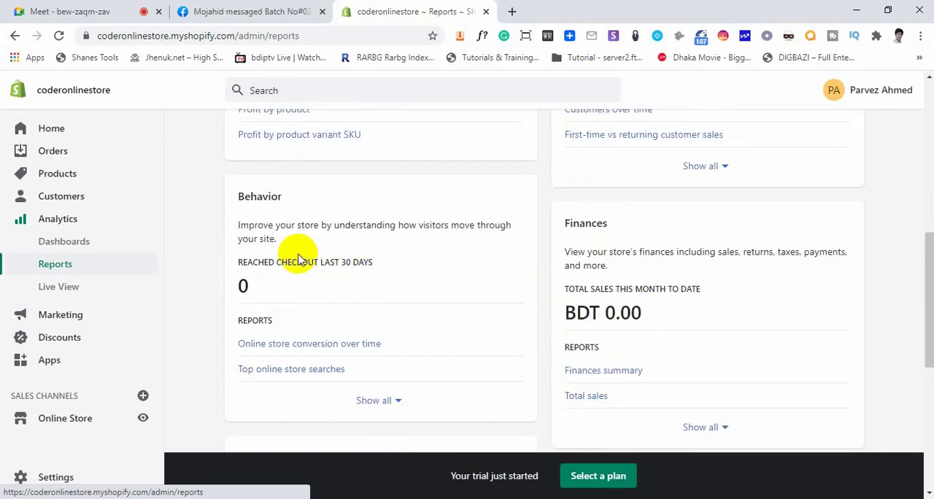
pyautogui.moveTo(288, 202); pyautogui.dragTo(235, 202)
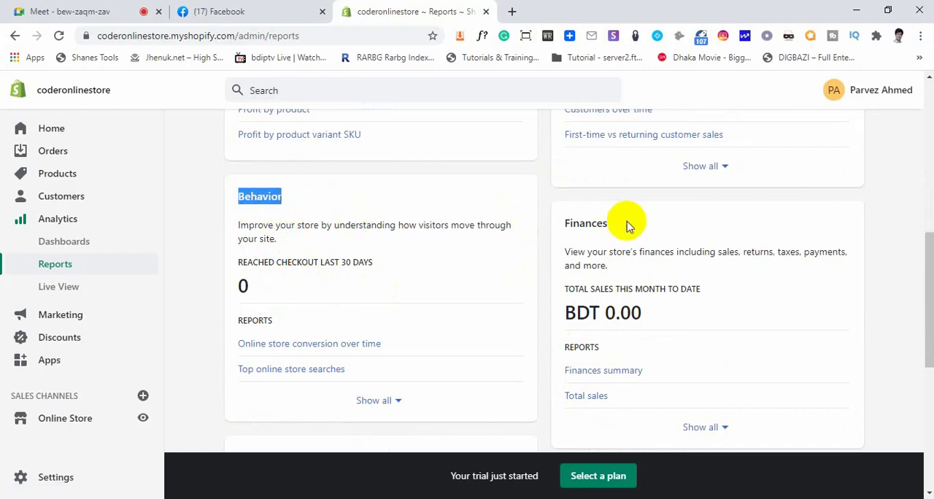
pyautogui.moveTo(625, 223); pyautogui.dragTo(294, 243)
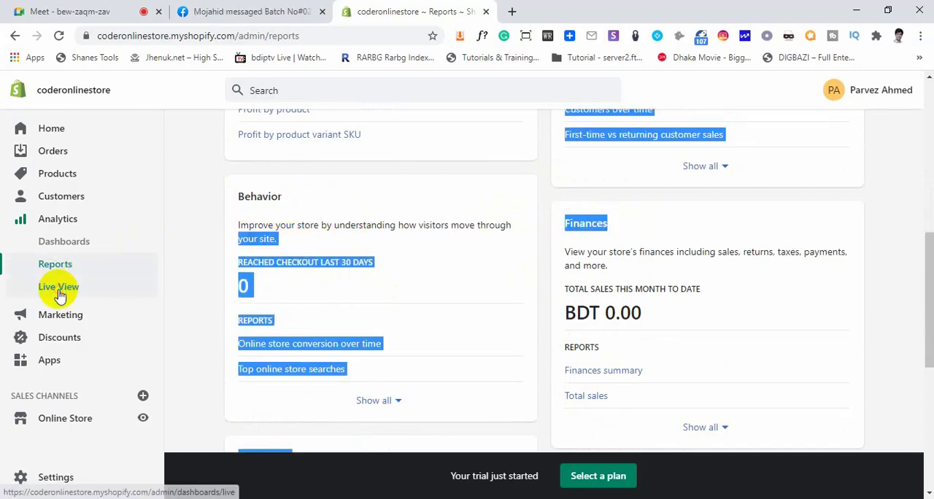
# Open the analytics Live View and look across its visitors, sessions, sales, orders and page views cards
pyautogui.click(60, 288)
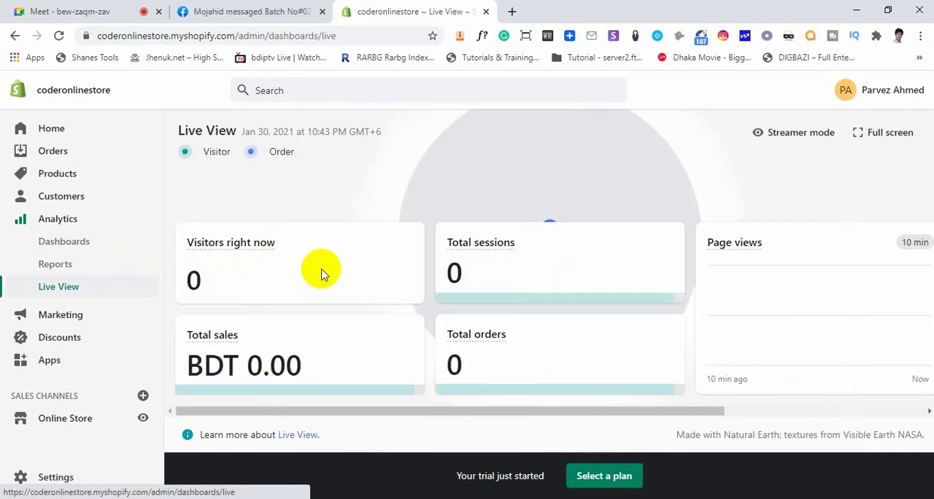
pyautogui.hscroll(1, 449, 277)
pyautogui.hscroll(-1, 449, 277)
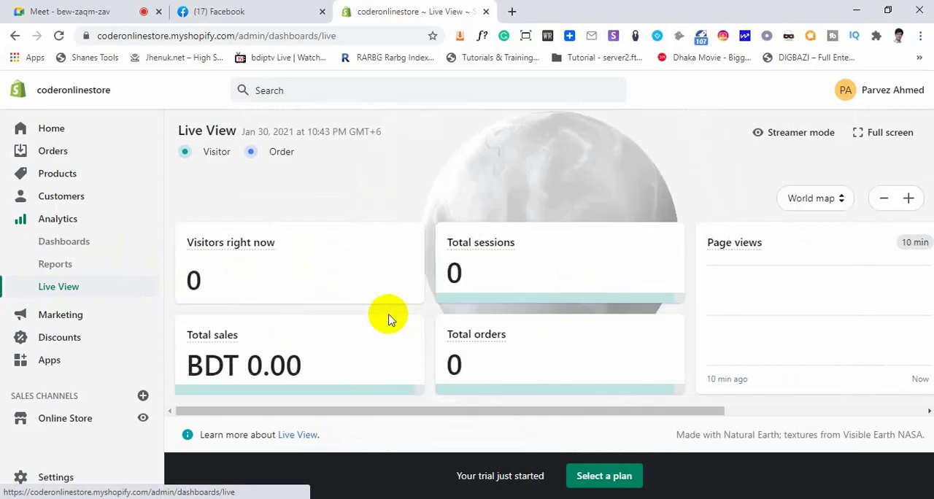
# Open the Marketing overview and look through its marketing results, recent marketing and suggested marketing apps
pyautogui.click(51, 316)
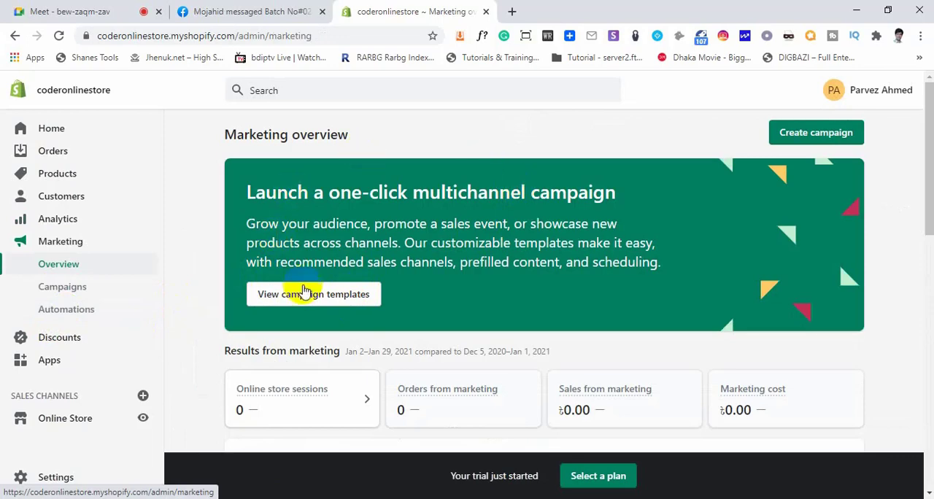
pyautogui.scroll(-2, 478, 314)
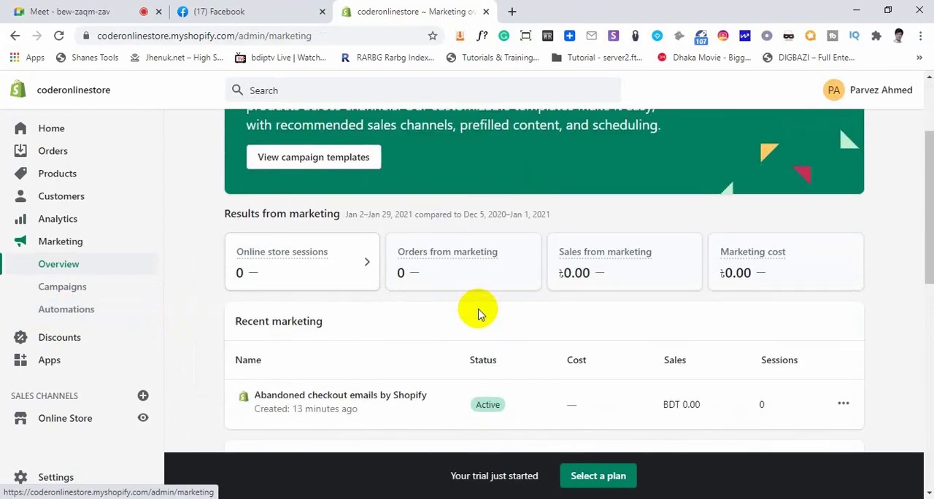
pyautogui.scroll(-3, 479, 314)
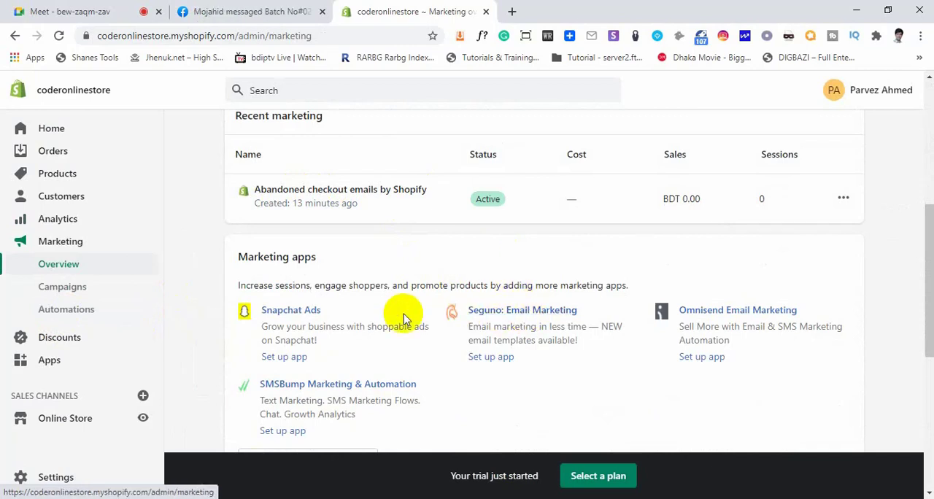
pyautogui.scroll(-2, 310, 318)
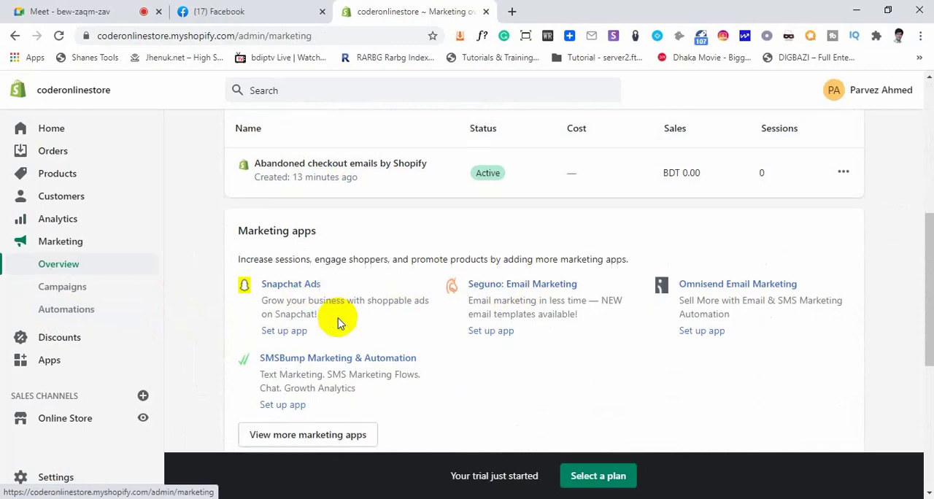
# Open the marketing Campaigns page, review the activity types offered for a new campaign, and close the list without choosing one
pyautogui.click(58, 288)
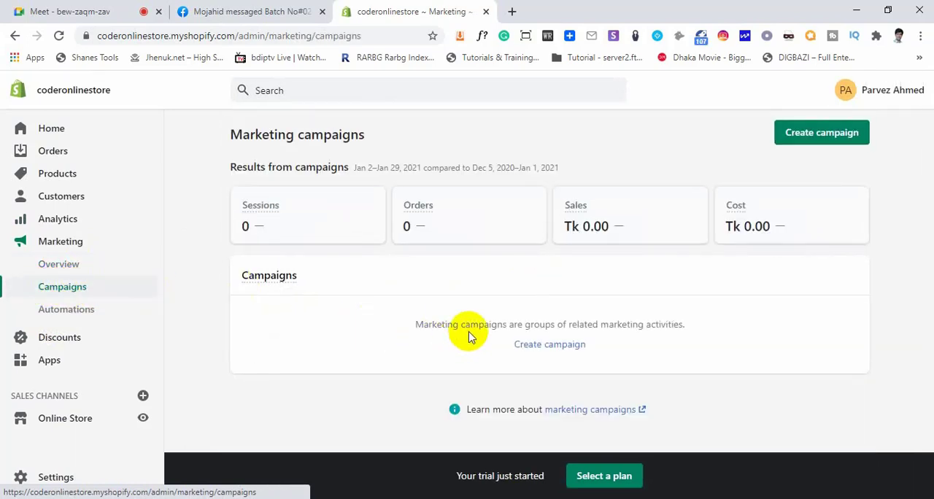
pyautogui.click(556, 349)
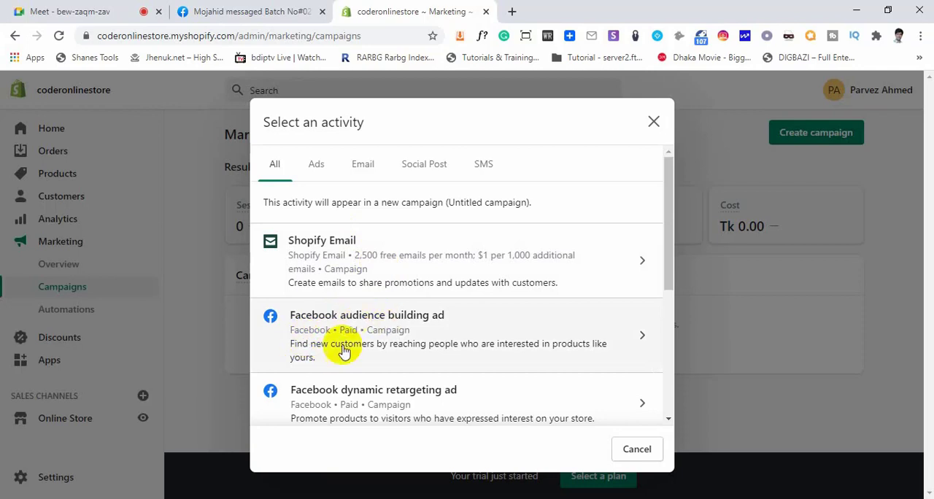
pyautogui.scroll(-1, 375, 354)
pyautogui.scroll(-2, 378, 354)
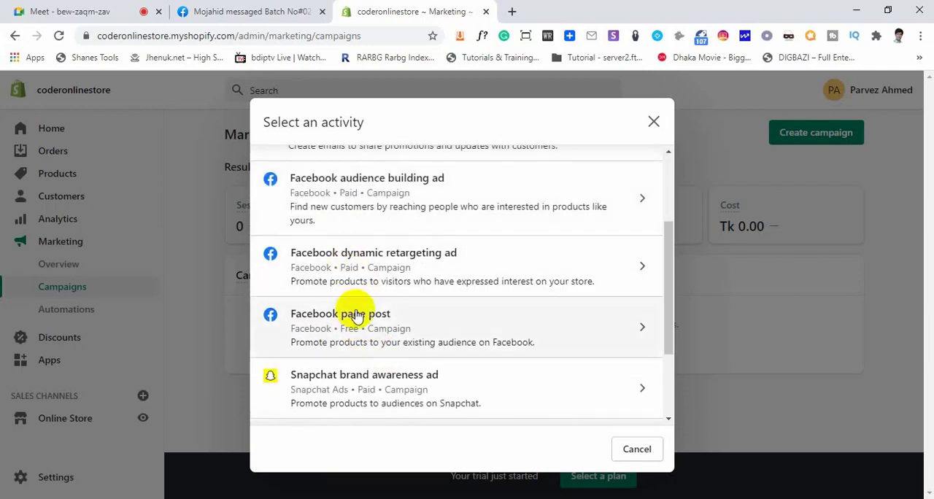
pyautogui.scroll(-1, 362, 375)
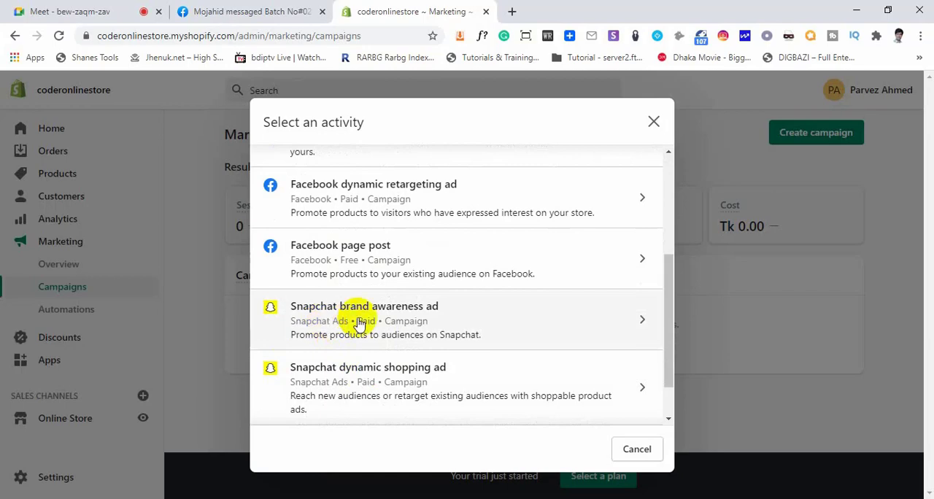
pyautogui.scroll(-1, 405, 361)
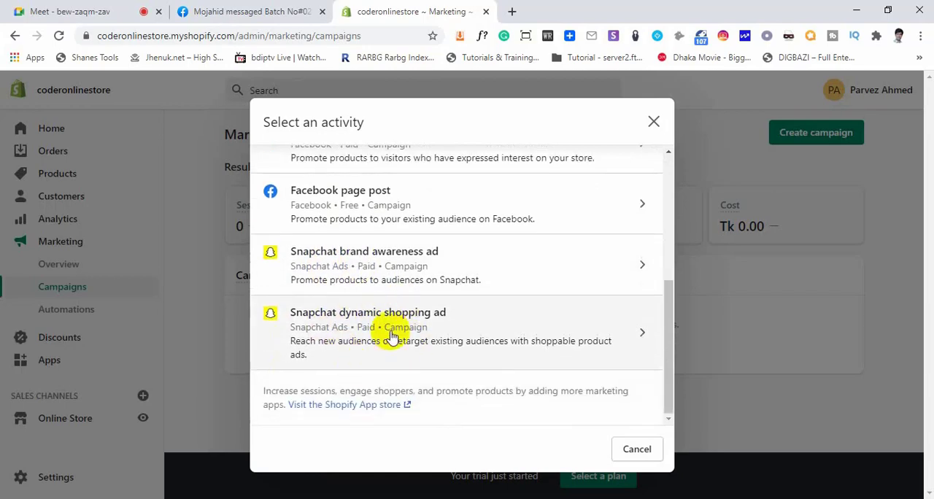
pyautogui.scroll(5, 390, 339)
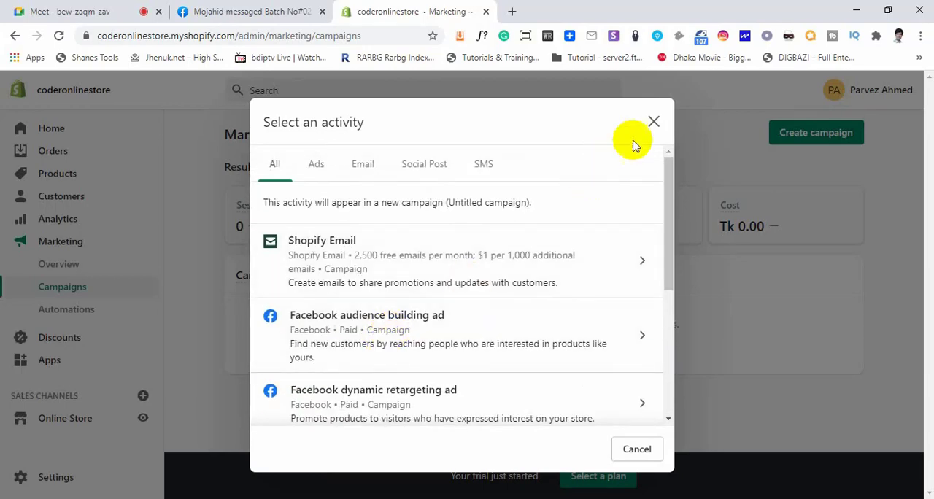
pyautogui.click(652, 121)
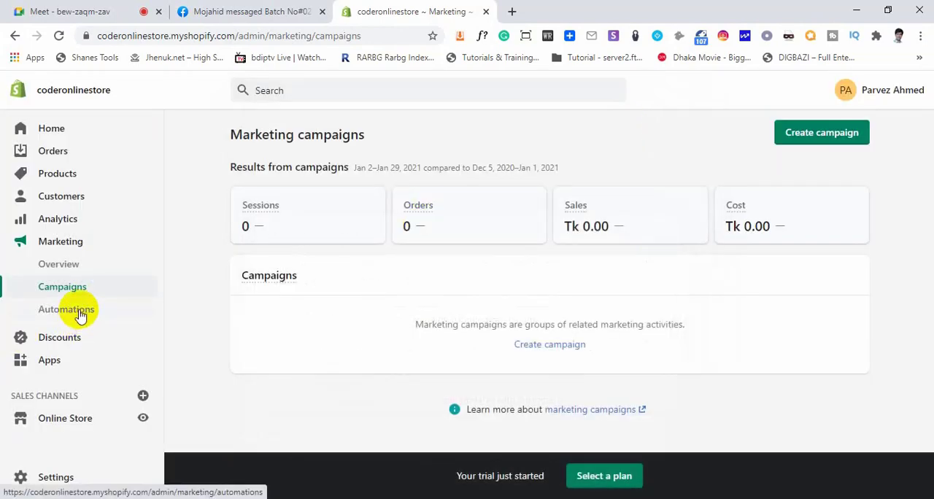
# Switch to the Google Meet call, admit the person waiting to join, and return to the Shopify admin
pyautogui.click(83, 11)
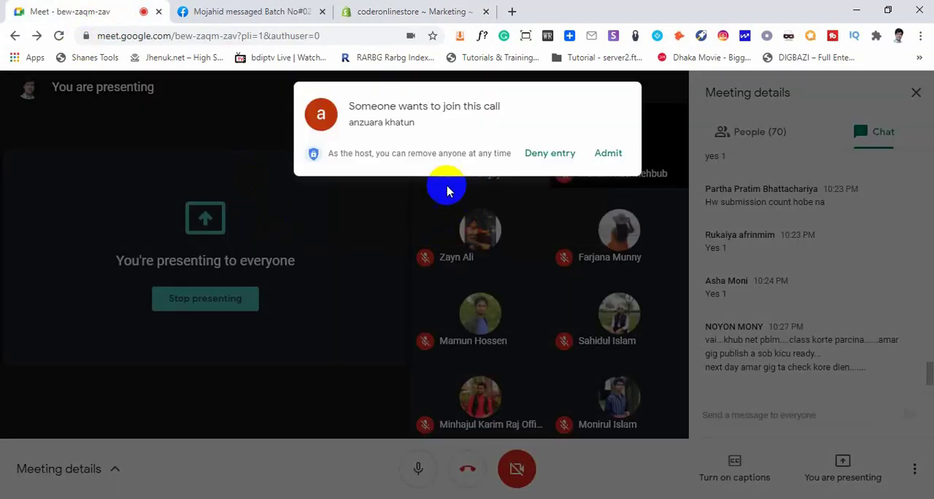
pyautogui.click(608, 154)
pyautogui.click(369, 11)
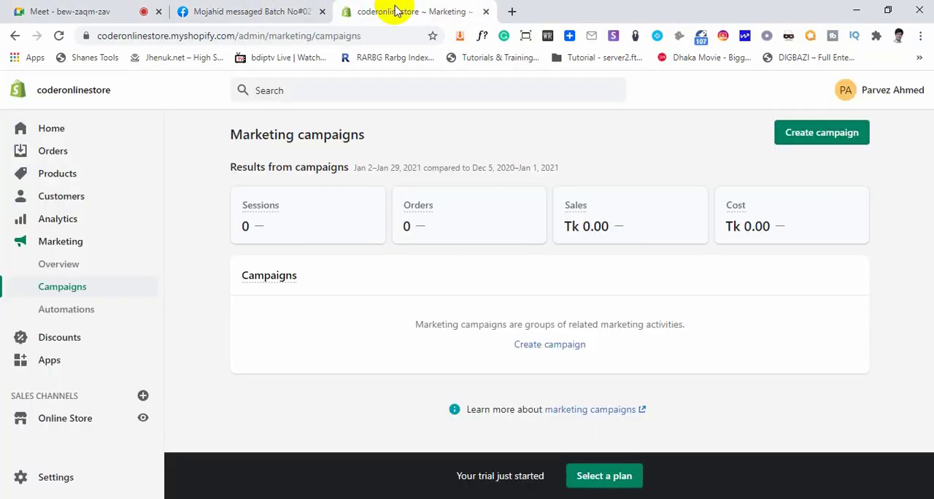
pyautogui.click(270, 11)
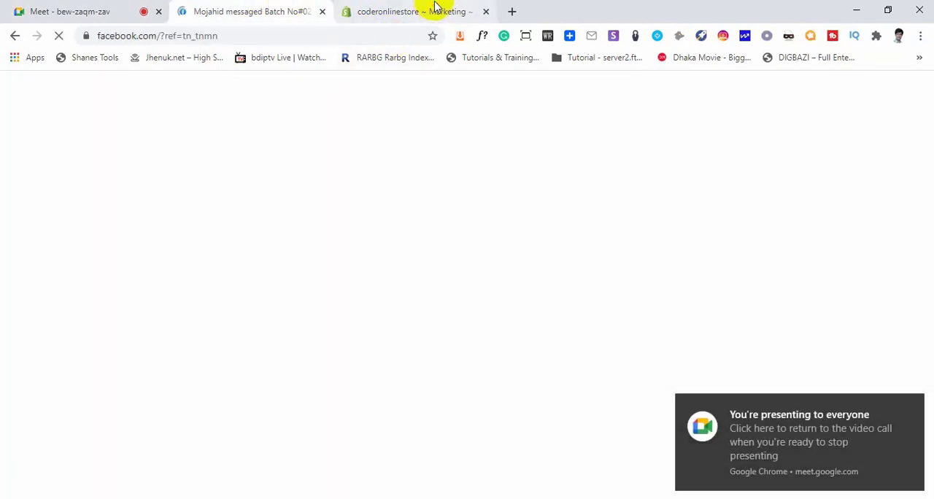
pyautogui.click(438, 11)
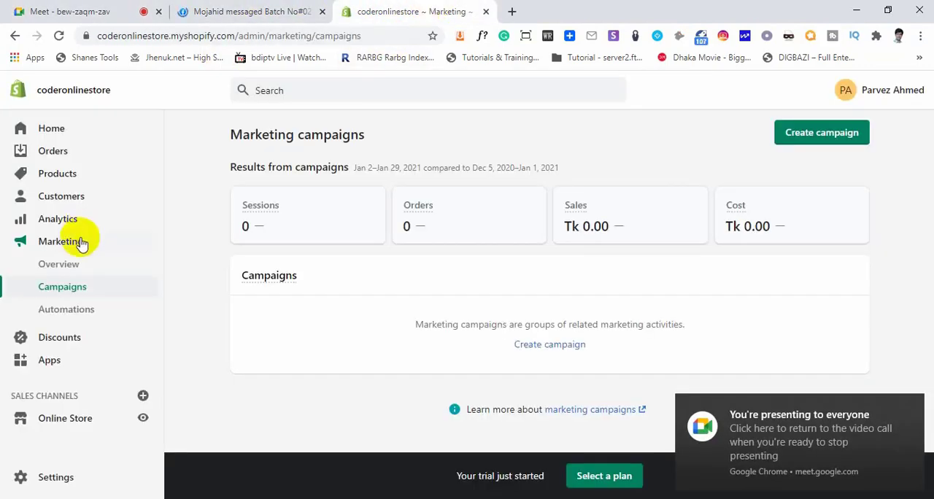
# Open the marketing Automations page and look through its suggested automations and results cards
pyautogui.click(72, 310)
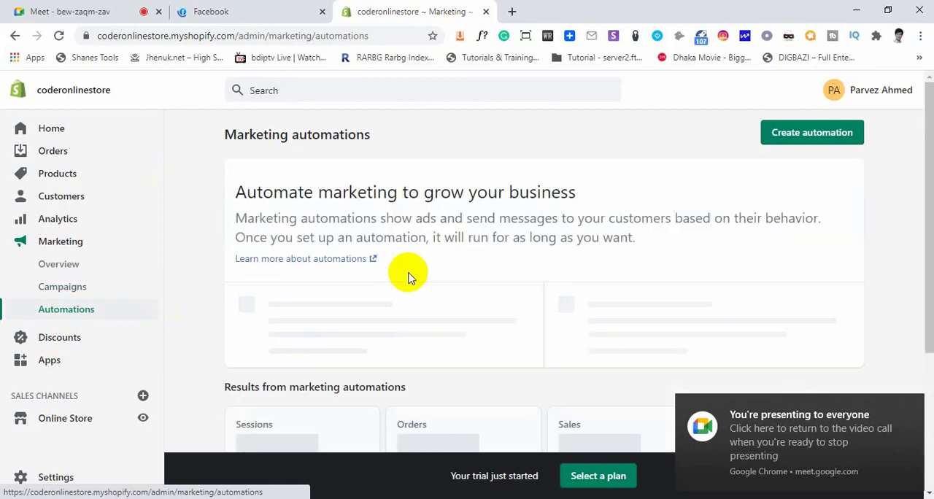
pyautogui.scroll(-2, 381, 277)
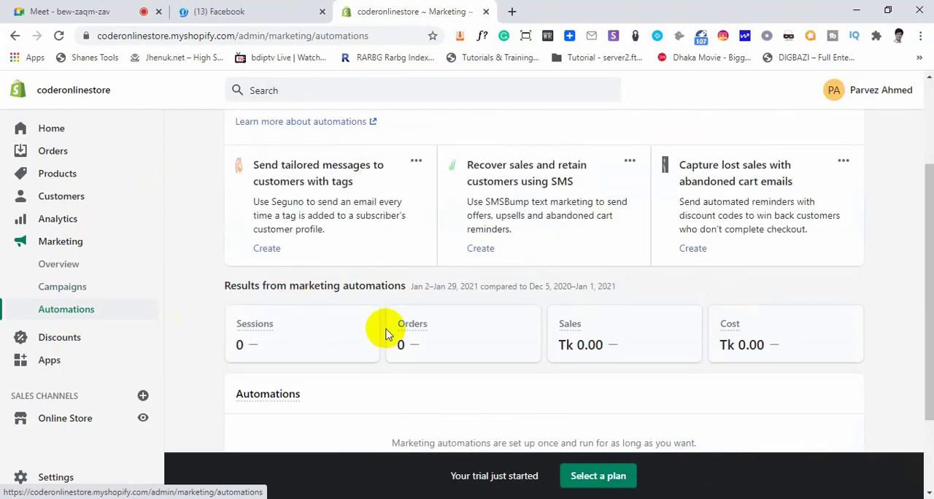
pyautogui.moveTo(415, 325)
pyautogui.scroll(2, 414, 323)
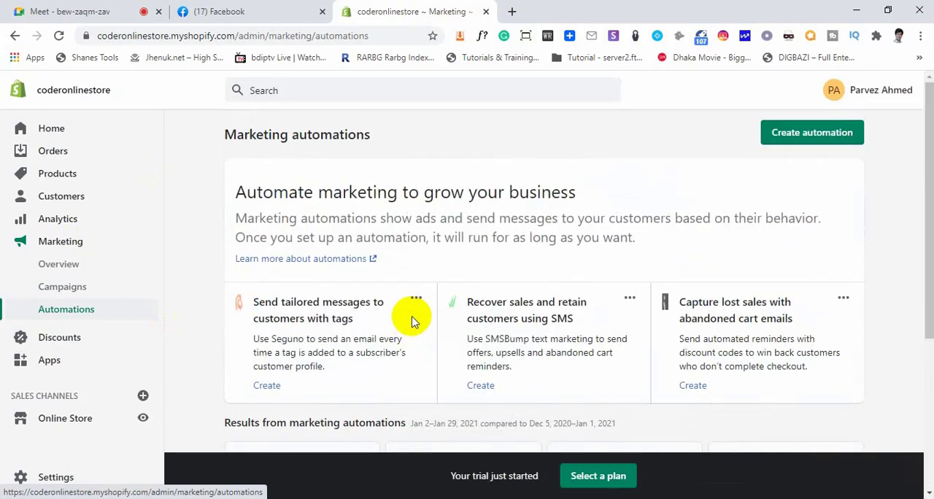
# Switch to the Google Meet call, admit everyone waiting to join, and return to the Shopify admin
pyautogui.click(84, 9)
pyautogui.click(610, 158)
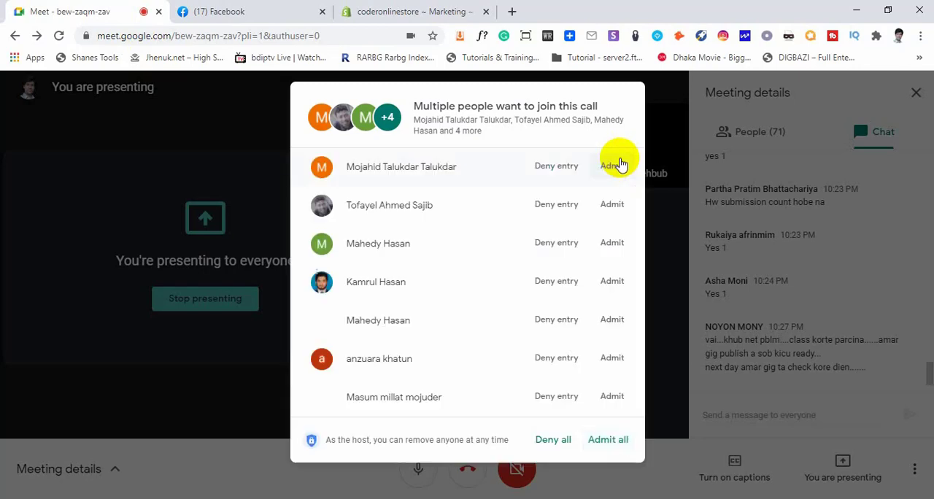
pyautogui.click(608, 456)
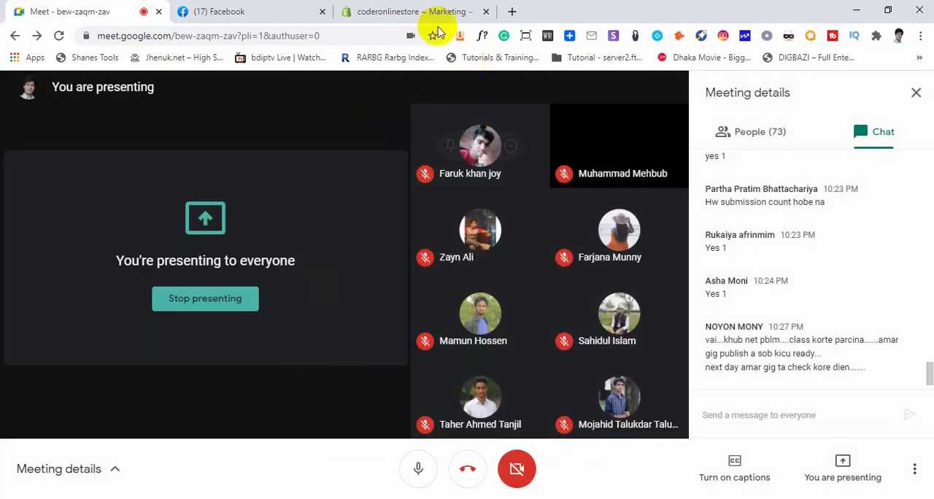
pyautogui.click(412, 11)
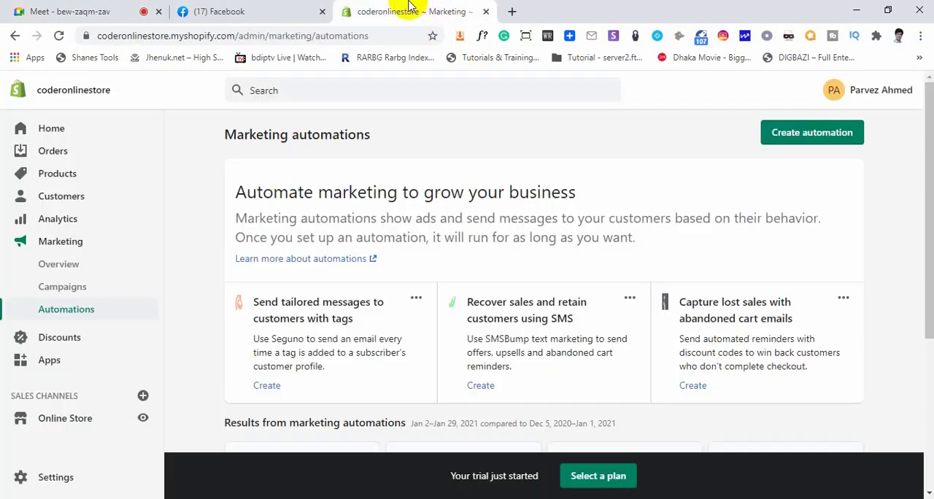
# Open the Discounts page, dismiss the presenting notification, and view the section on managing discounts and promotions
pyautogui.click(61, 345)
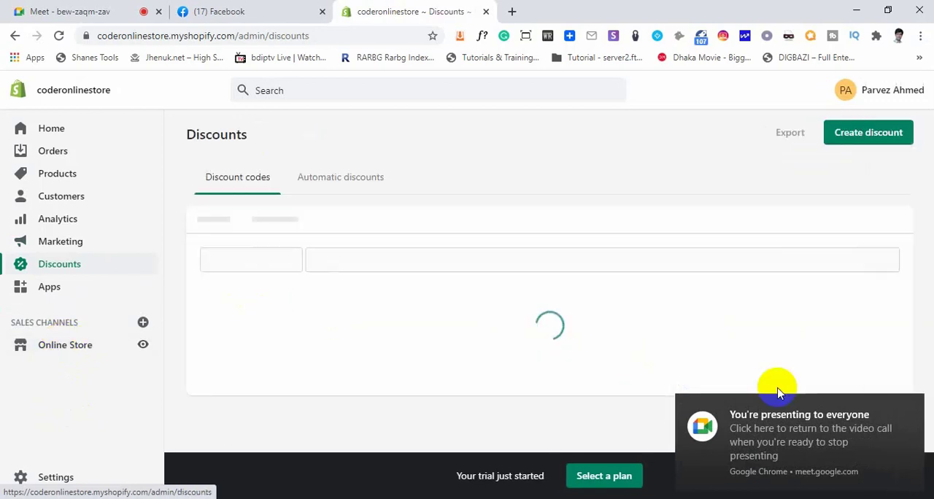
pyautogui.click(910, 408)
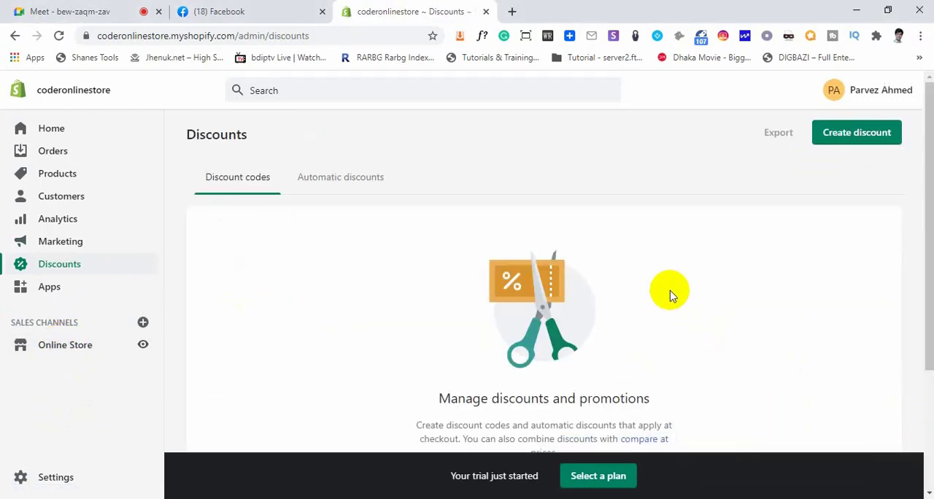
pyautogui.scroll(-2, 671, 295)
pyautogui.scroll(1, 672, 291)
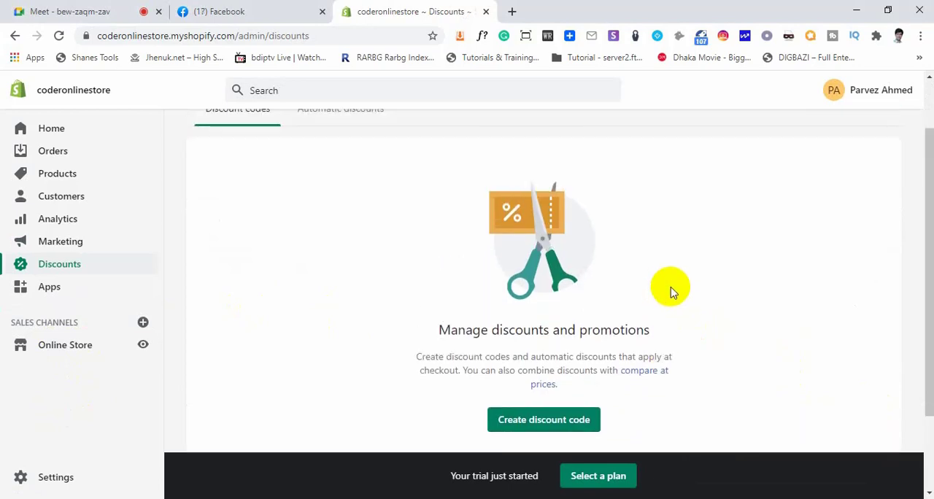
pyautogui.scroll(1, 672, 292)
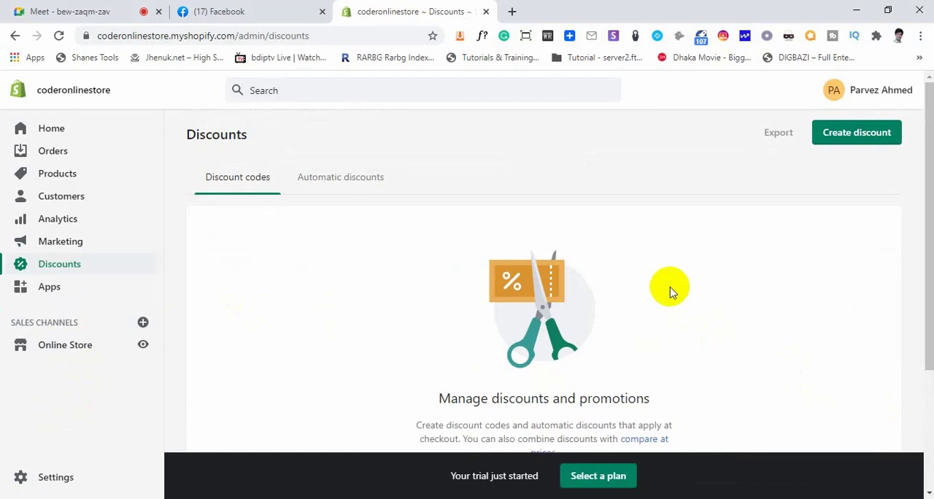
pyautogui.scroll(-1, 672, 292)
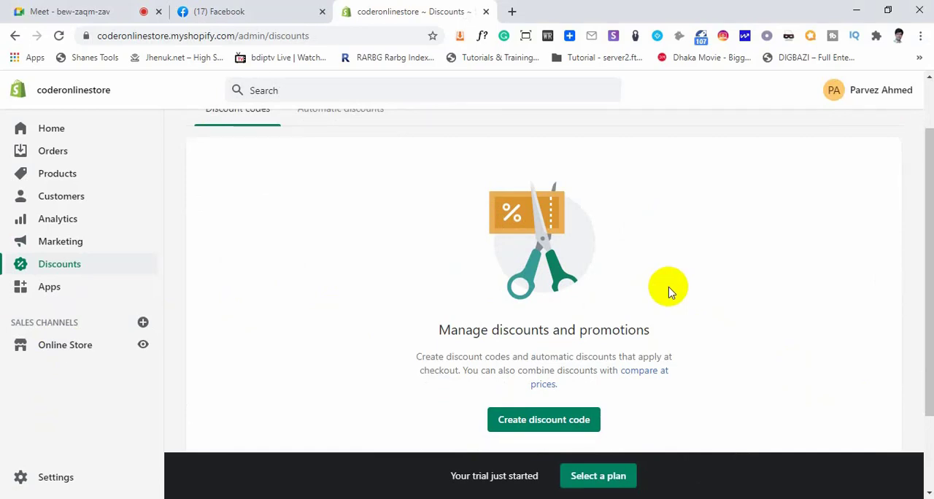
# Open a new discount code form and examine its code, type, value, applies-to and minimum requirement options, checking the Google Meet call in between
pyautogui.click(542, 426)
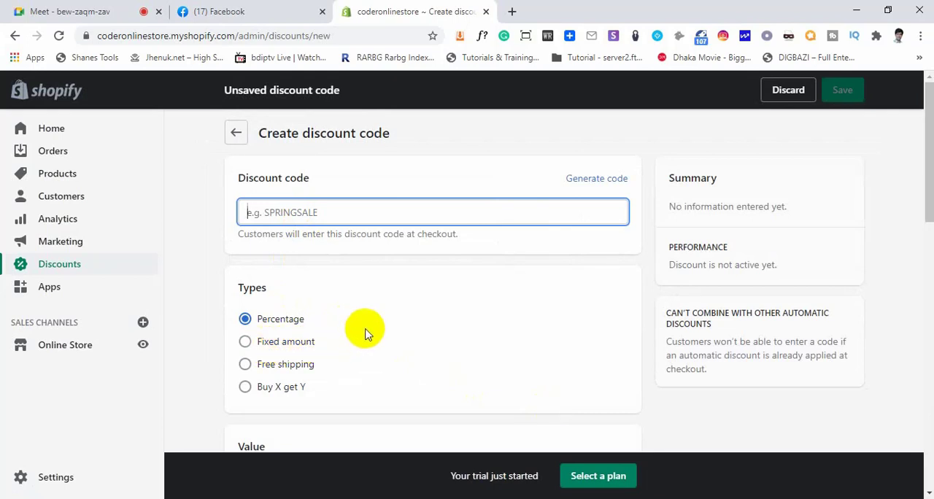
pyautogui.click(63, 10)
pyautogui.click(390, 14)
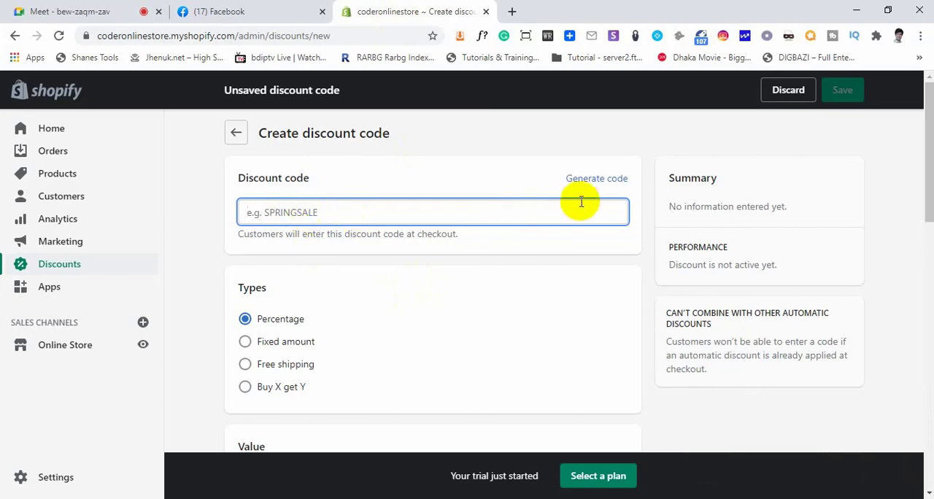
pyautogui.scroll(-5, 385, 281)
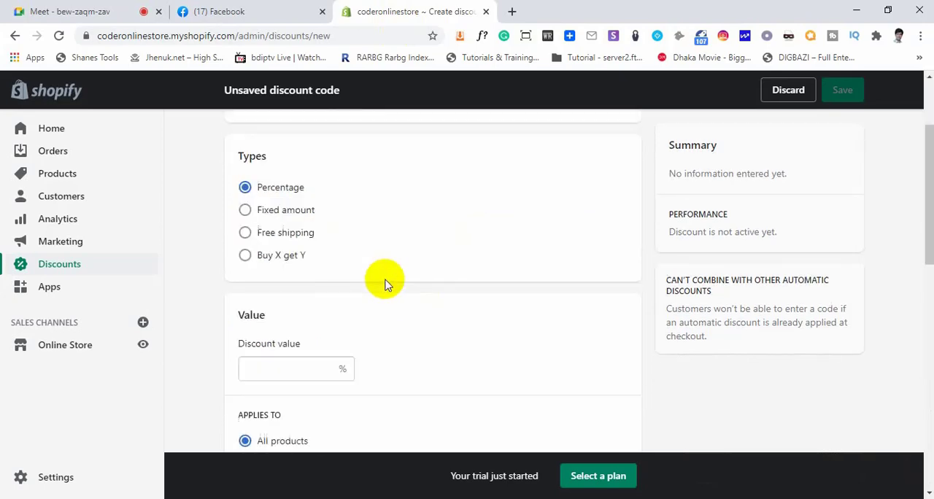
pyautogui.click(80, 11)
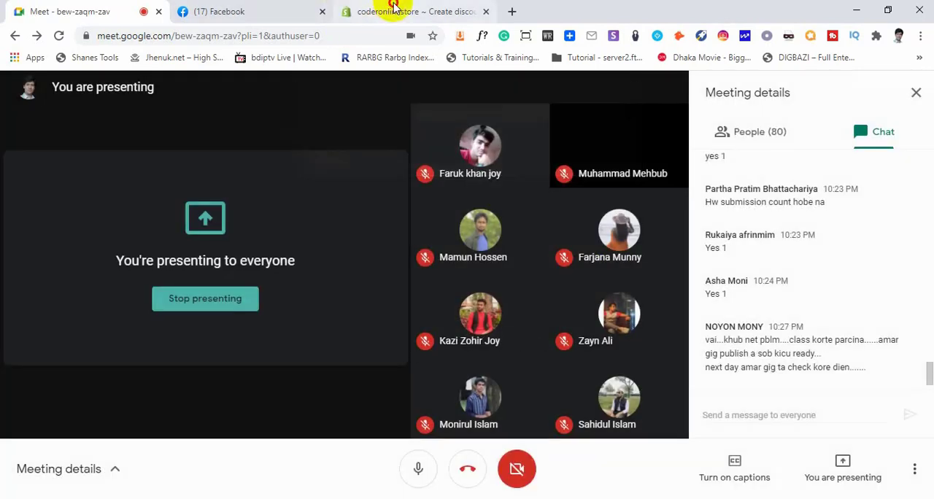
pyautogui.click(367, 11)
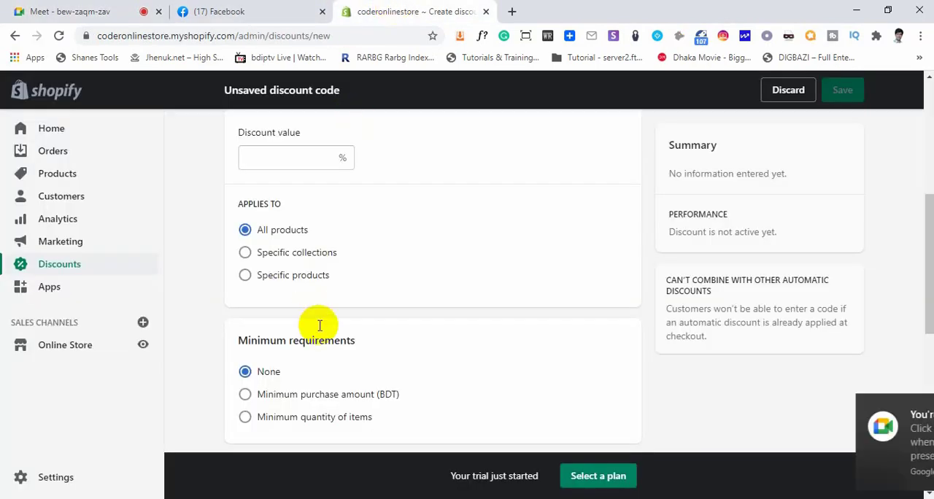
# Open the Apps page, visit the Shopify App Store with the existing store account, and view its staff picks and trending apps
pyautogui.click(46, 290)
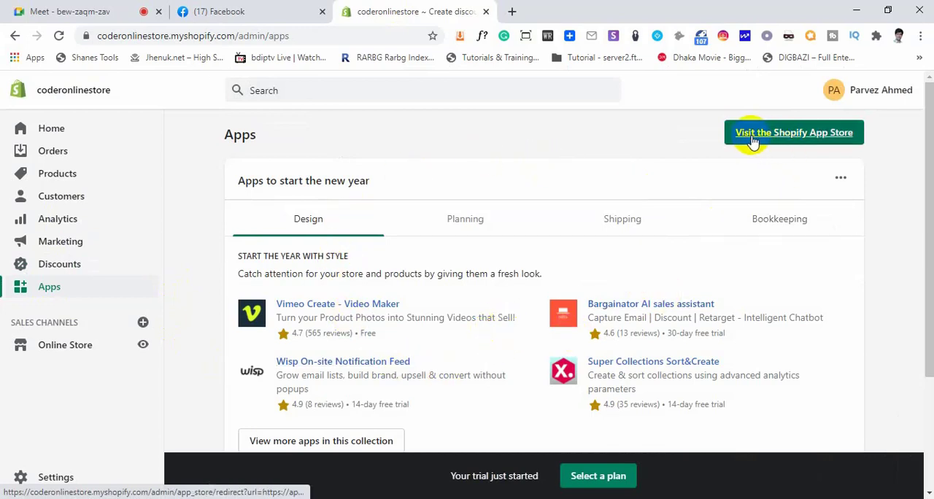
pyautogui.click(803, 139)
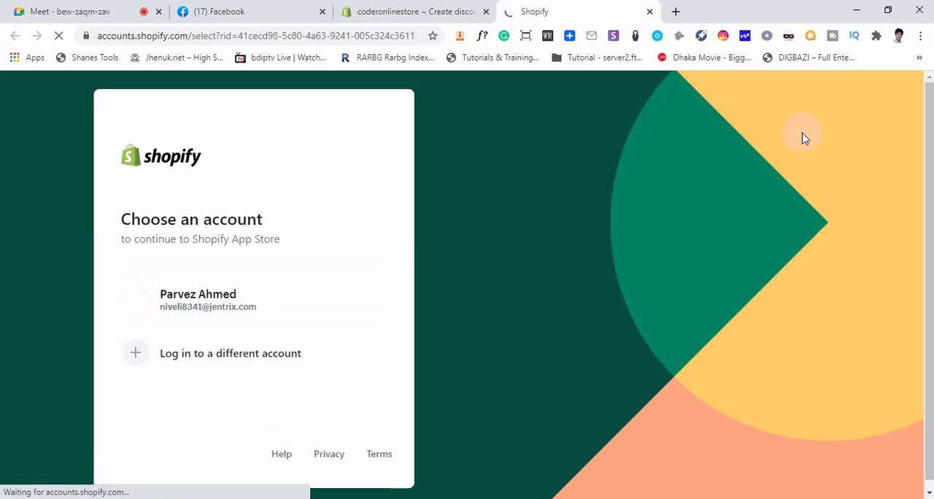
pyautogui.click(205, 315)
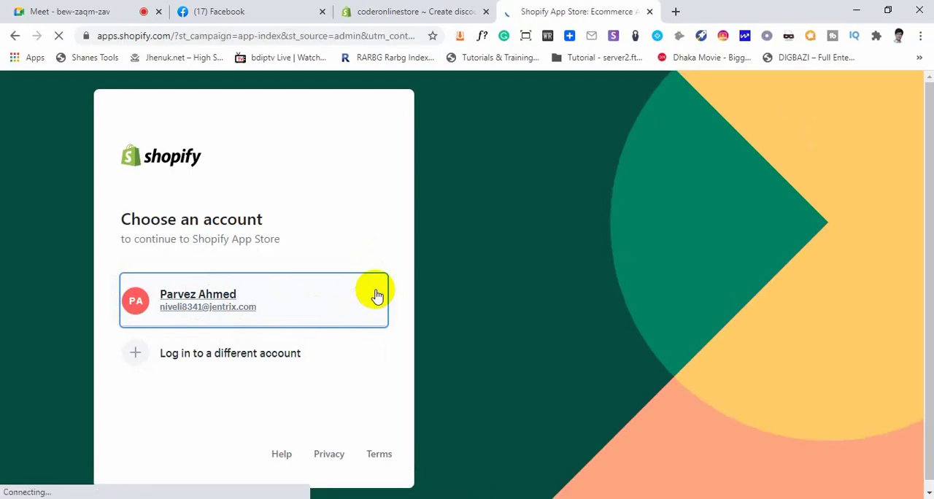
pyautogui.scroll(-3, 402, 321)
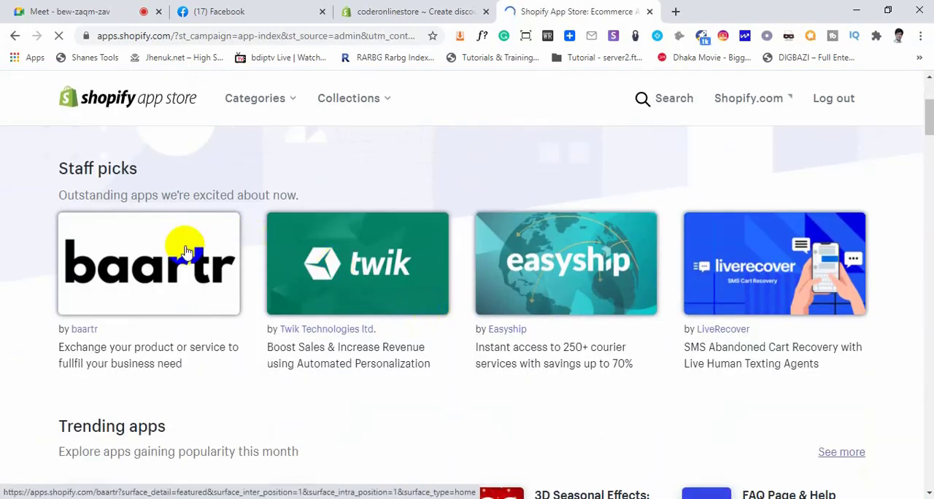
# Browse the Shopify App Store collections from trending apps through business insights, shipping and bookkeeping, comparing their ratings and trial offers
pyautogui.scroll(-10, 461, 393)
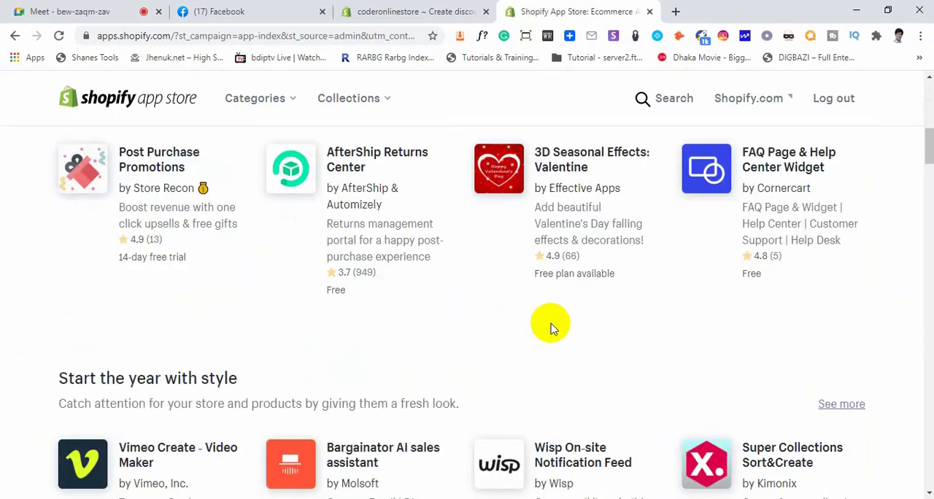
pyautogui.scroll(-8, 552, 321)
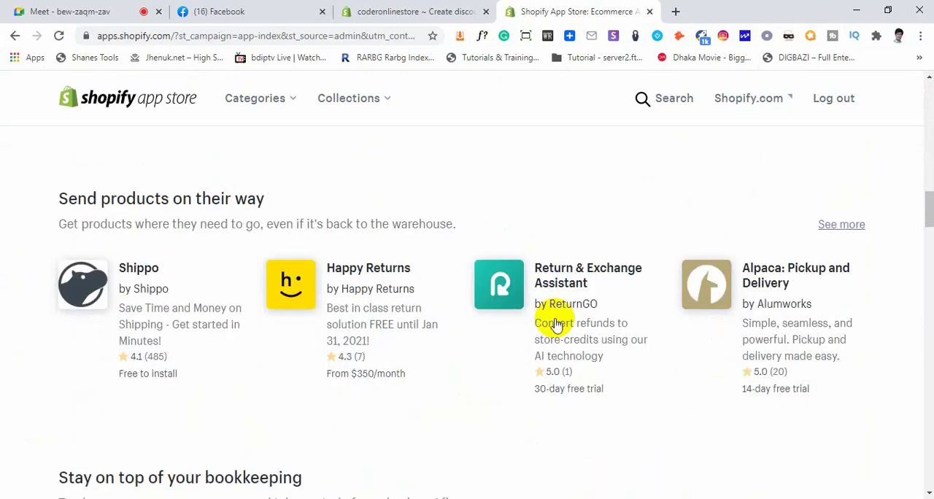
pyautogui.scroll(-5, 488, 400)
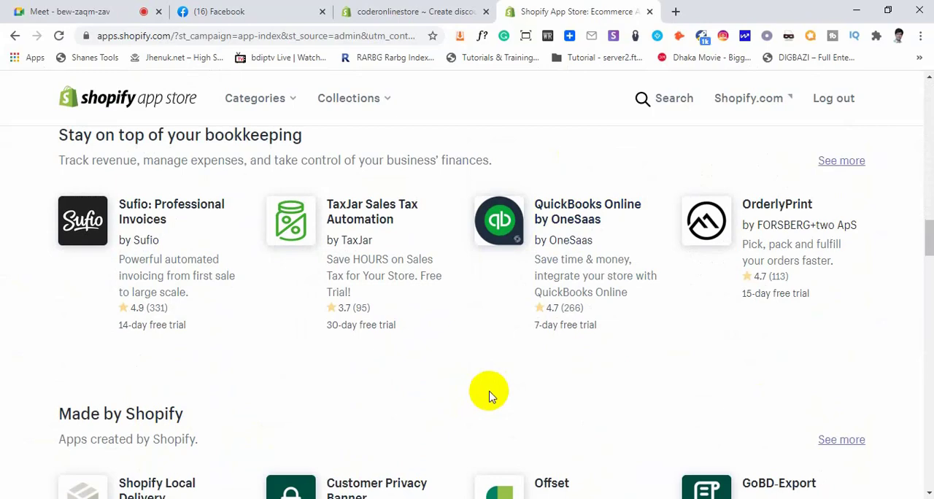
pyautogui.scroll(4, 488, 394)
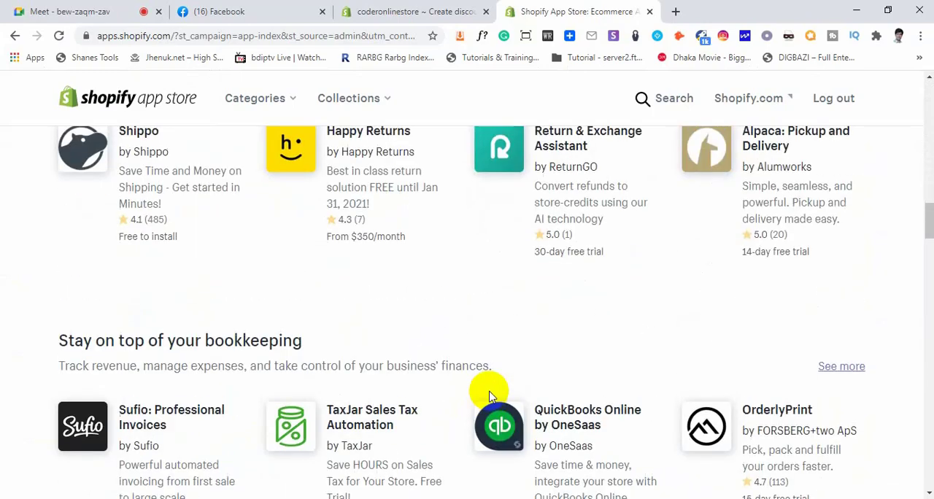
pyautogui.scroll(3, 488, 394)
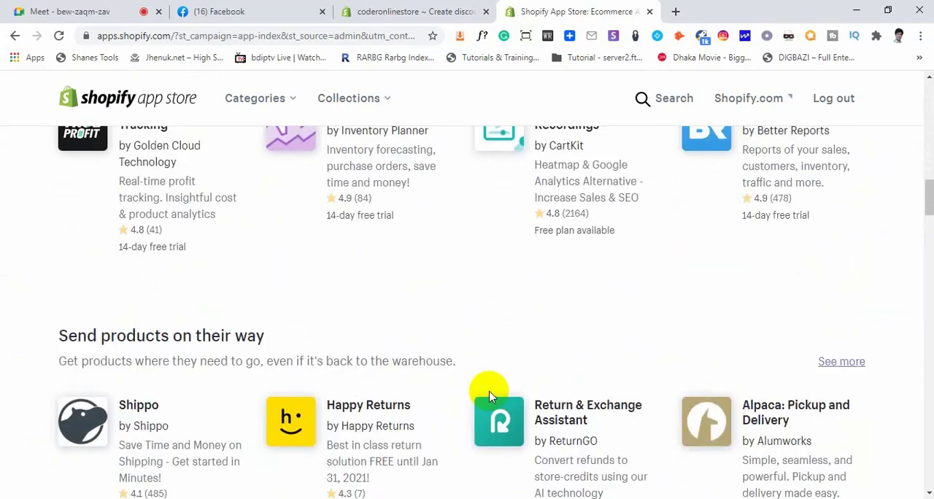
pyautogui.scroll(1, 488, 395)
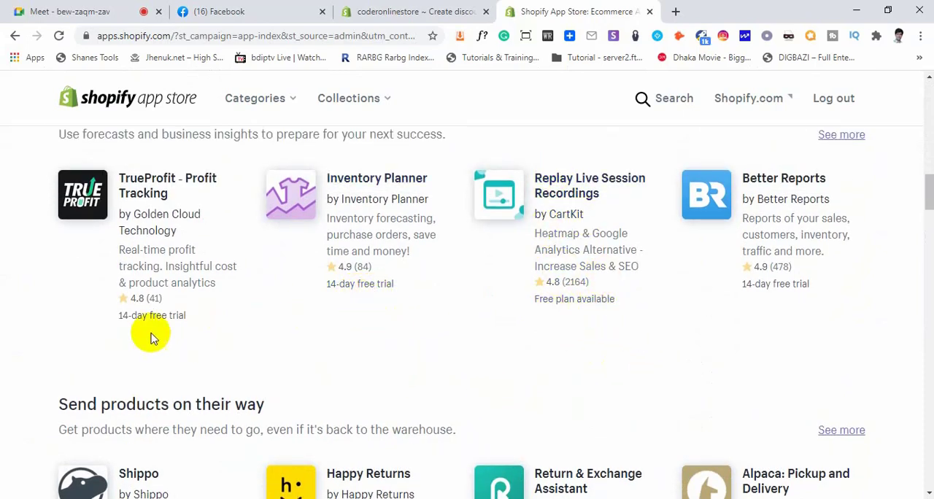
pyautogui.scroll(-2, 793, 338)
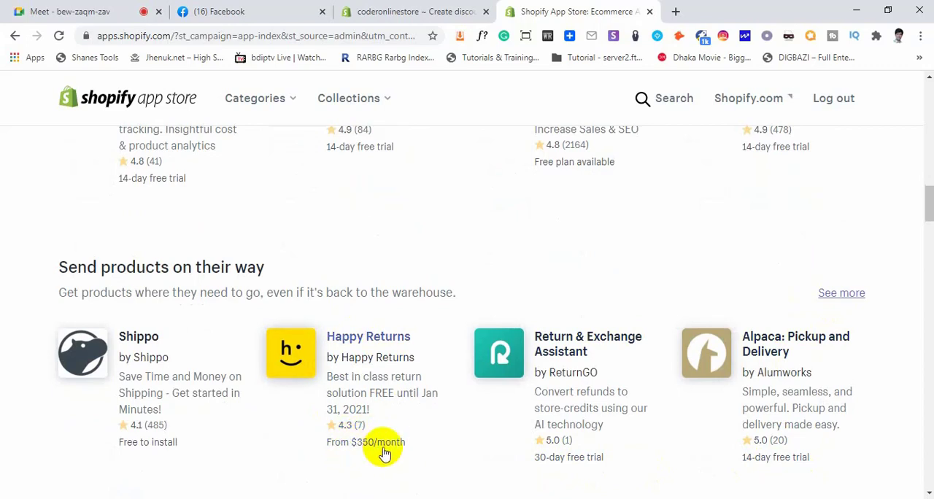
# Check the Google Meet call, return to the Shopify App Store, and view the bookkeeping and Made by Shopify collections
pyautogui.click(76, 10)
pyautogui.click(610, 154)
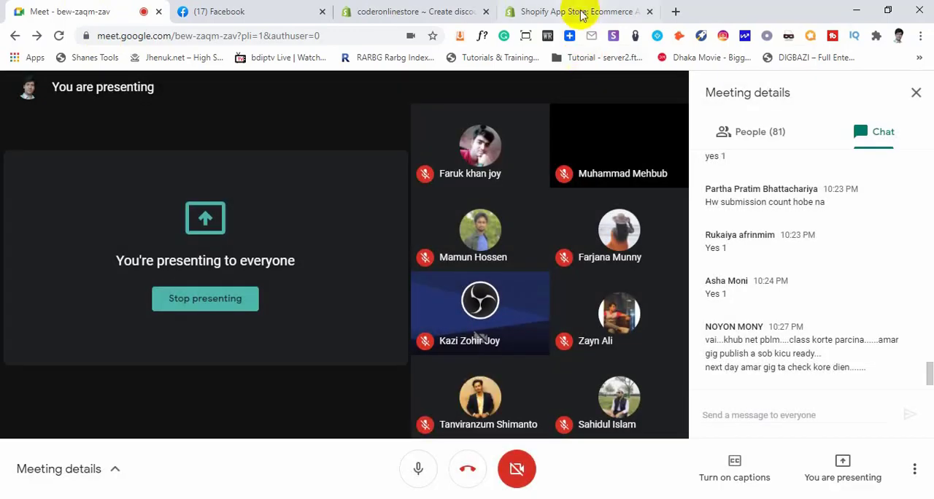
pyautogui.click(505, 9)
pyautogui.scroll(-3, 387, 309)
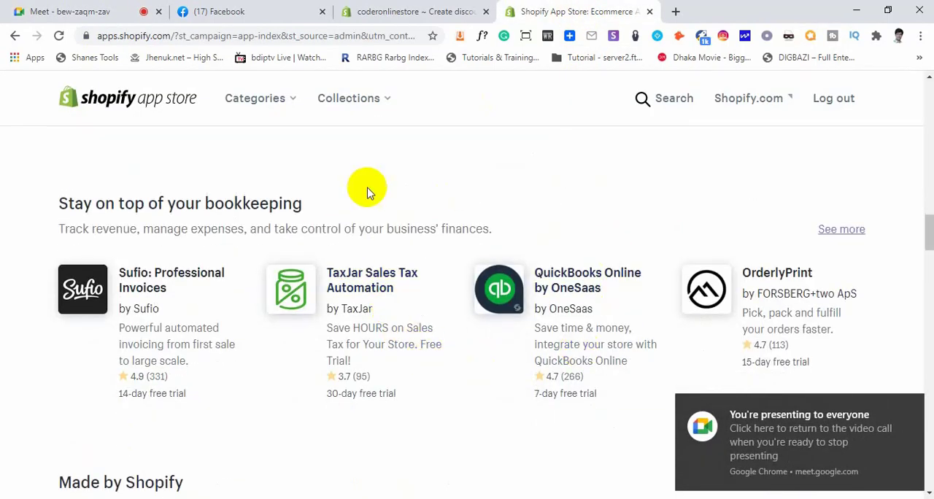
pyautogui.scroll(-2, 477, 368)
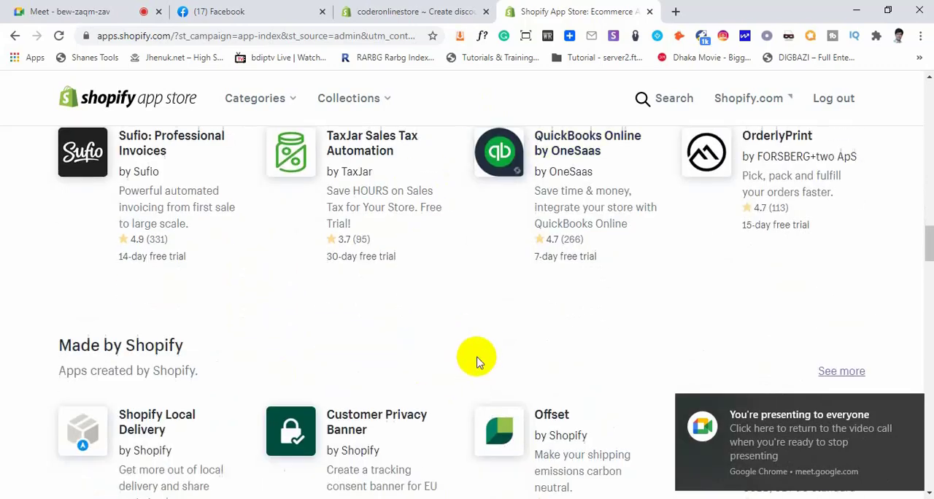
pyautogui.scroll(-2, 478, 359)
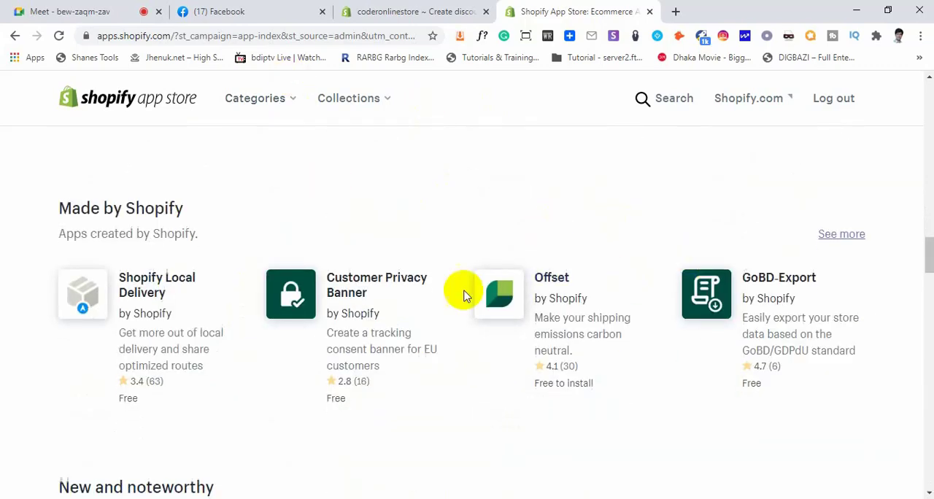
# Switch back to the coderonlinestore admin, open the list of sales channels that can be added, and examine the available and unavailable channels
pyautogui.click(413, 13)
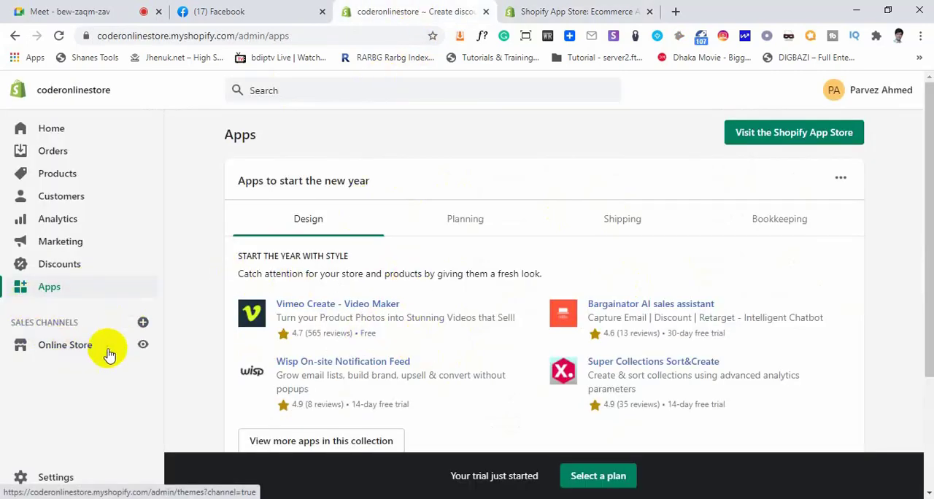
pyautogui.moveTo(14, 323); pyautogui.dragTo(139, 326)
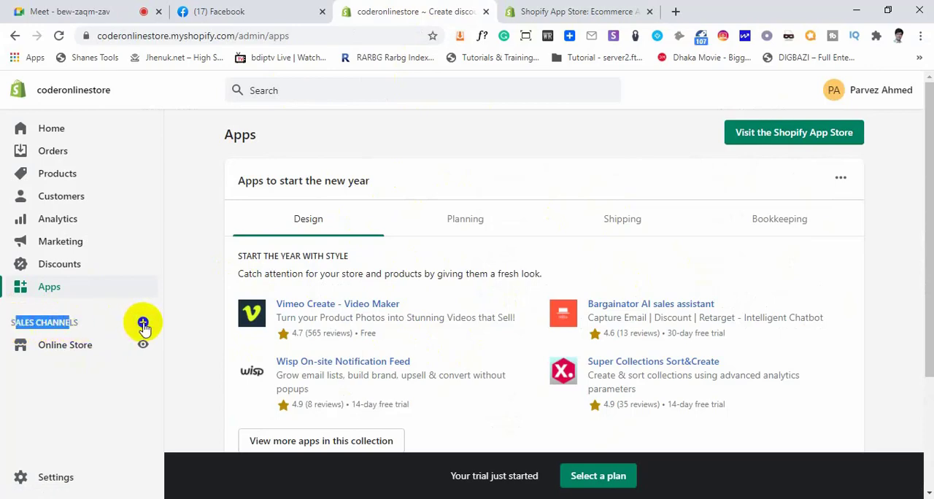
pyautogui.click(143, 322)
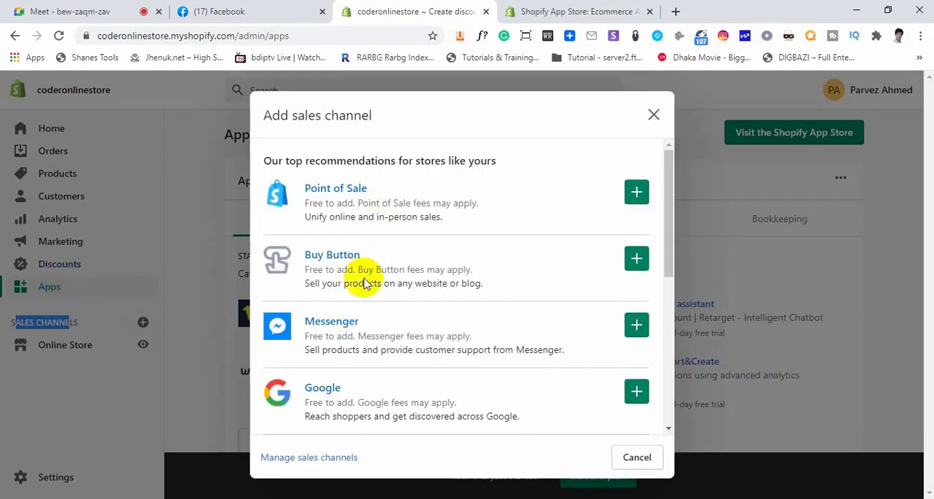
pyautogui.scroll(-4, 369, 312)
pyautogui.scroll(-2, 368, 314)
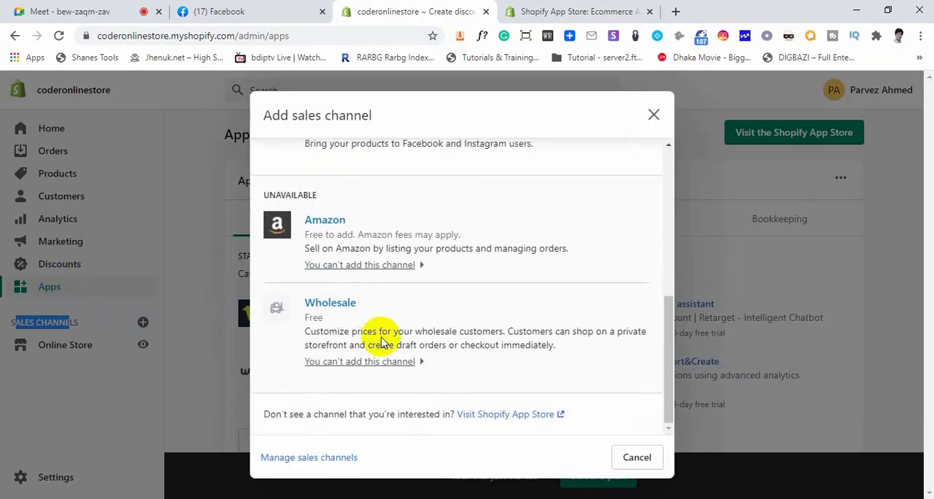
pyautogui.scroll(6, 381, 338)
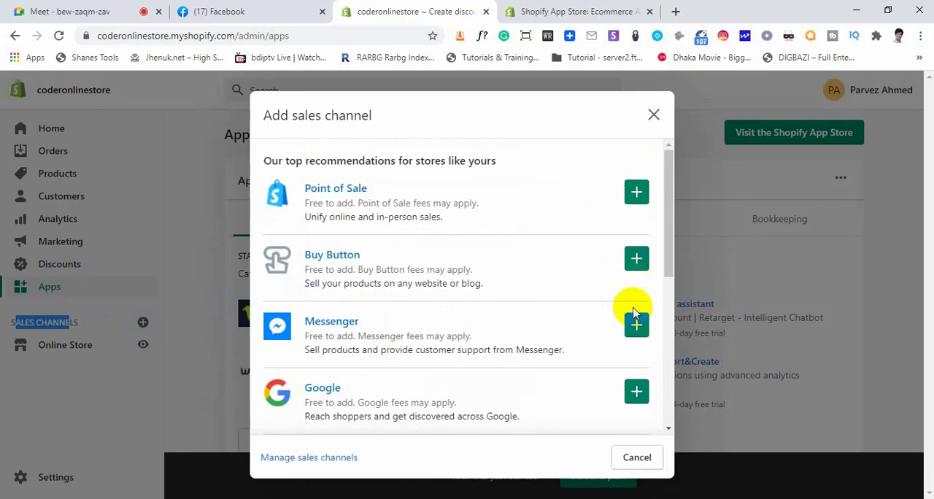
# Add the Facebook sales channel to the store and return to the Apps page
pyautogui.scroll(-2, 638, 328)
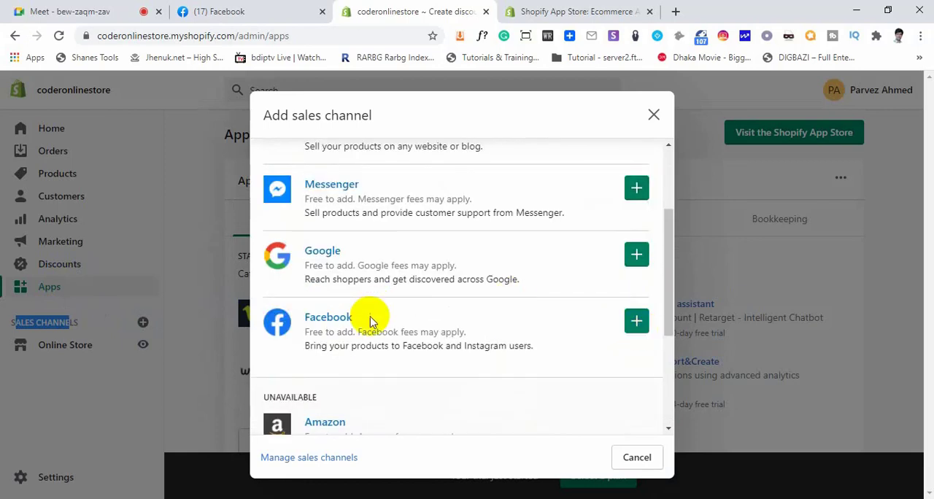
pyautogui.click(636, 323)
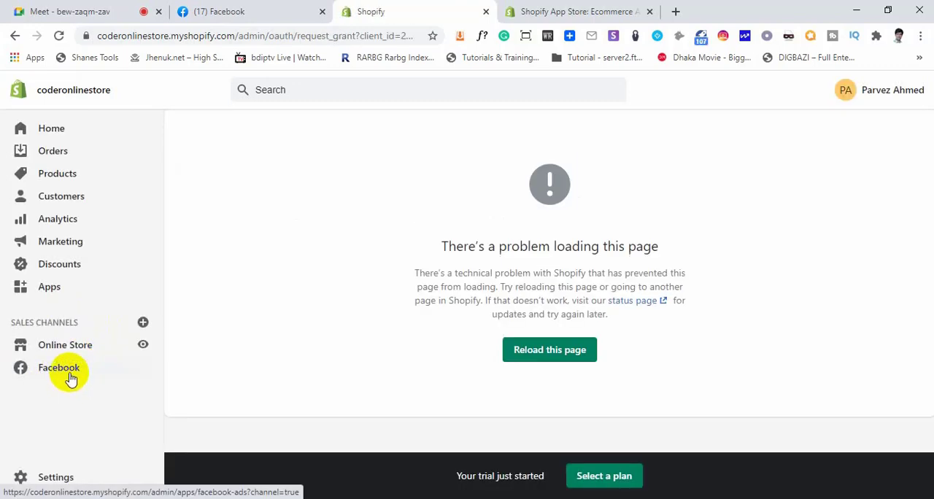
pyautogui.click(49, 287)
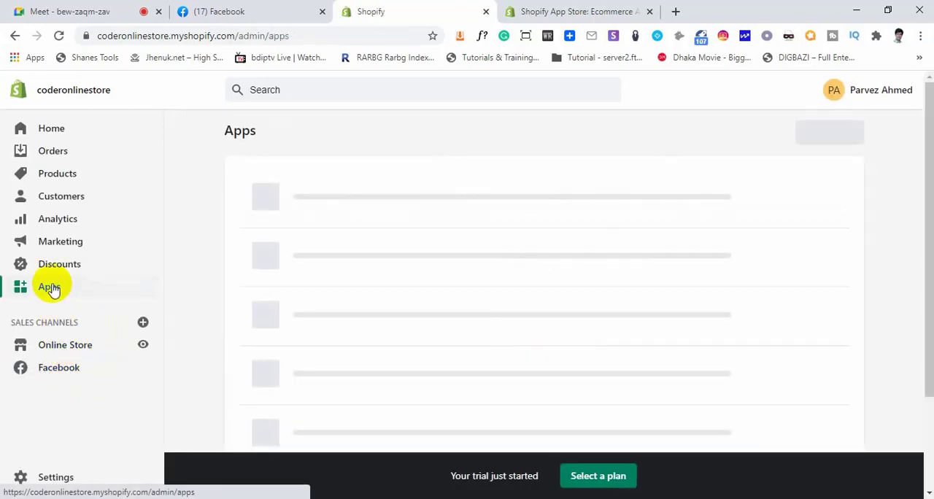
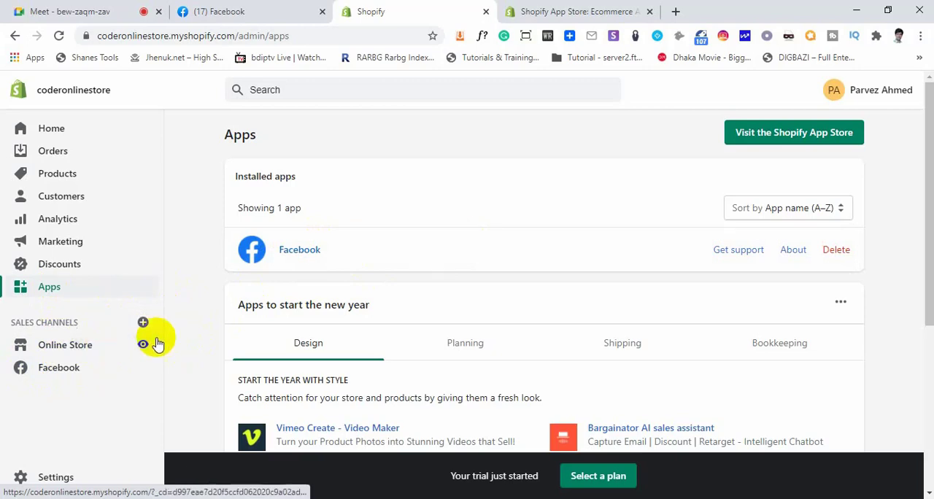
# Open the Facebook sales channel, review the permissions it requests, and cancel the channel update
pyautogui.click(71, 372)
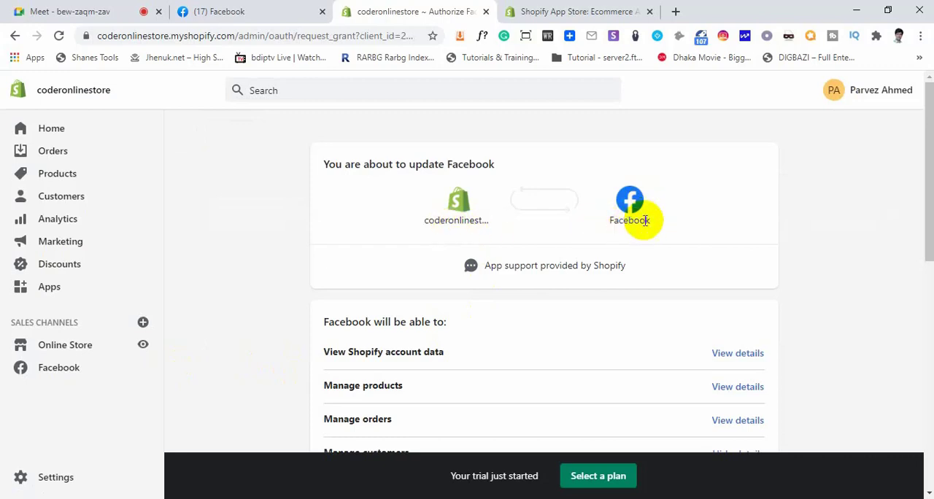
pyautogui.scroll(-10, 657, 292)
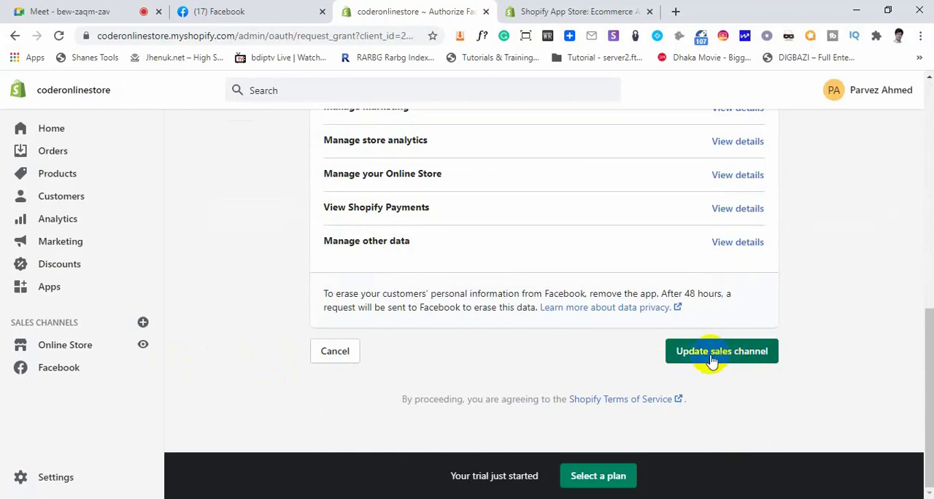
pyautogui.click(334, 353)
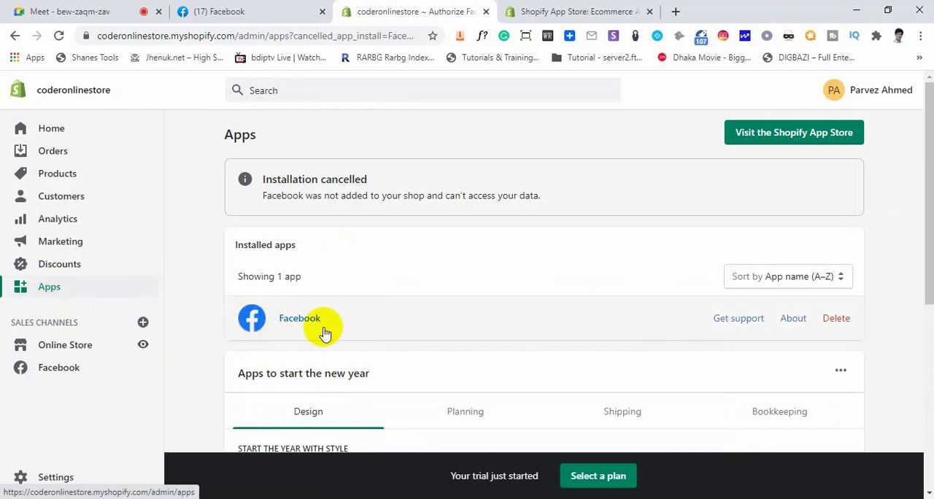
# Delete the Facebook app from the installed apps, acknowledging the risks of uninstalling the sales channel
pyautogui.click(842, 324)
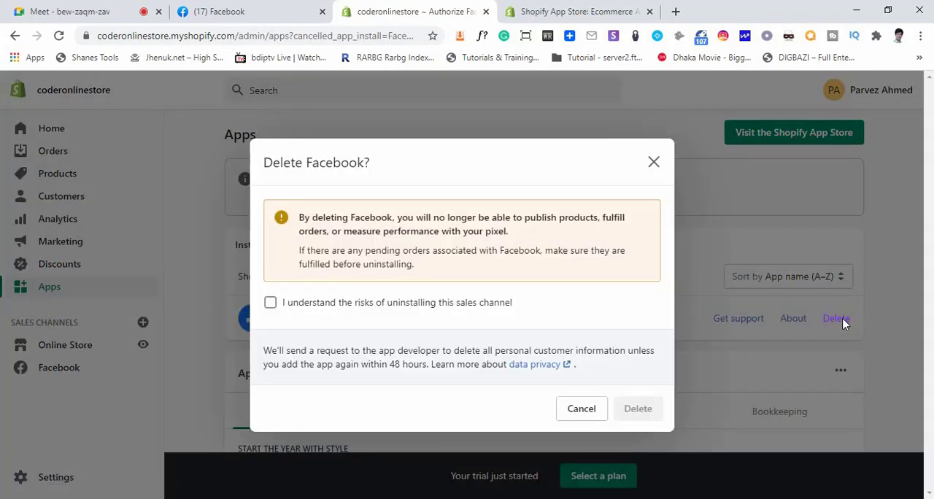
pyautogui.click(338, 305)
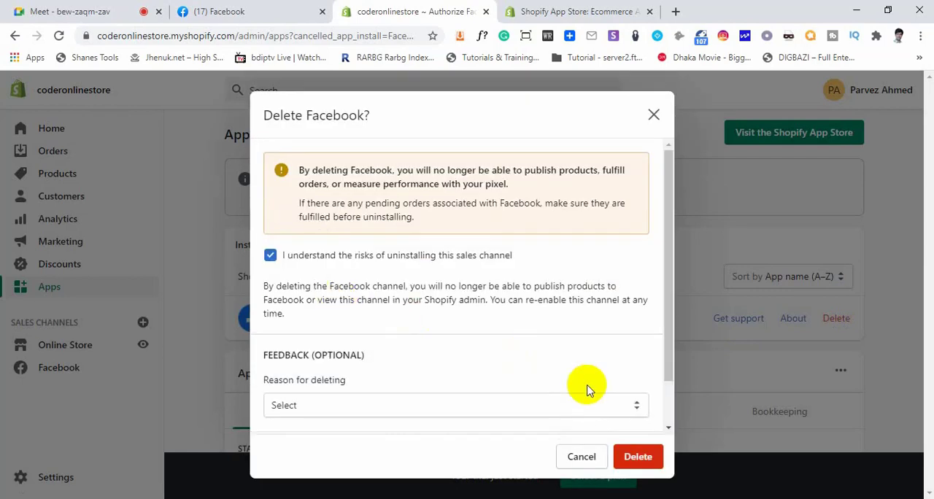
pyautogui.click(640, 458)
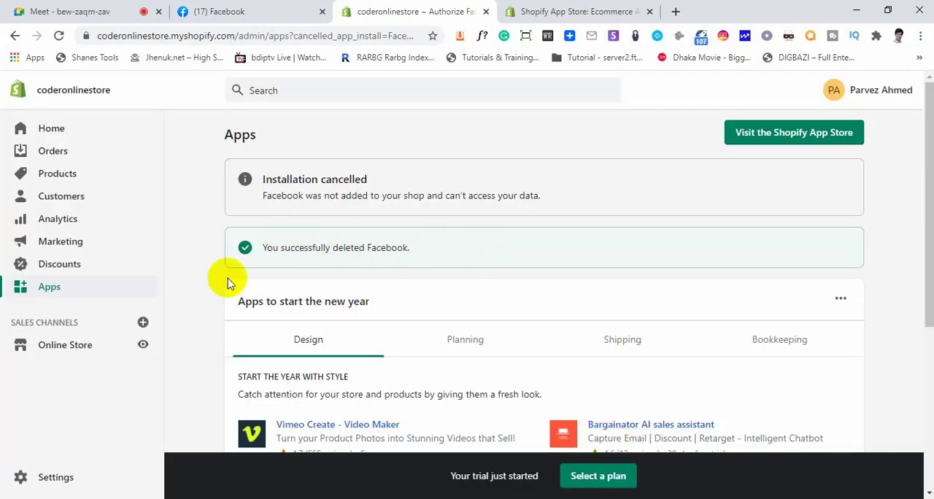
# Open the Online Store channel's Themes page and view the live storefront
pyautogui.click(62, 351)
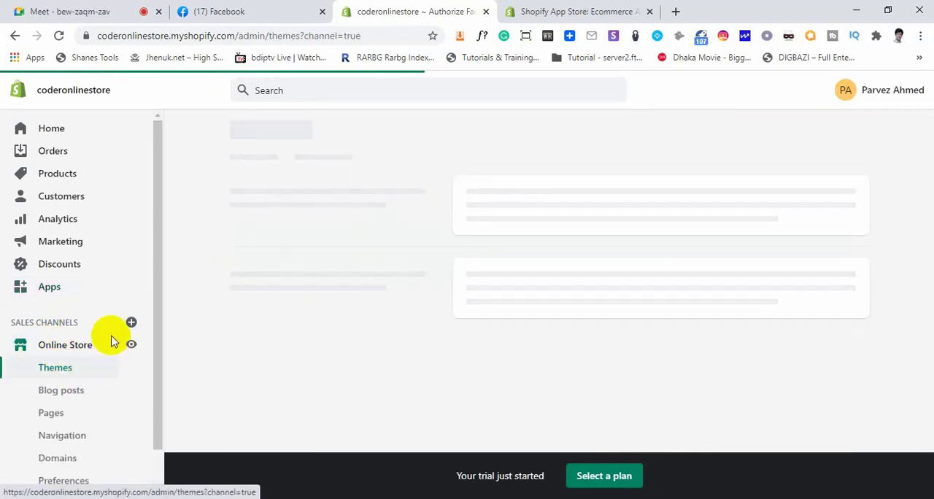
pyautogui.scroll(-1, 111, 338)
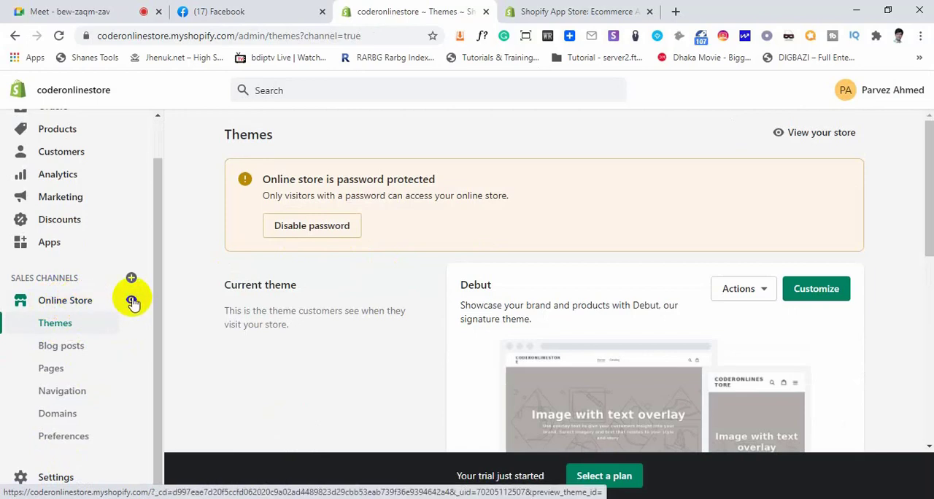
pyautogui.click(132, 300)
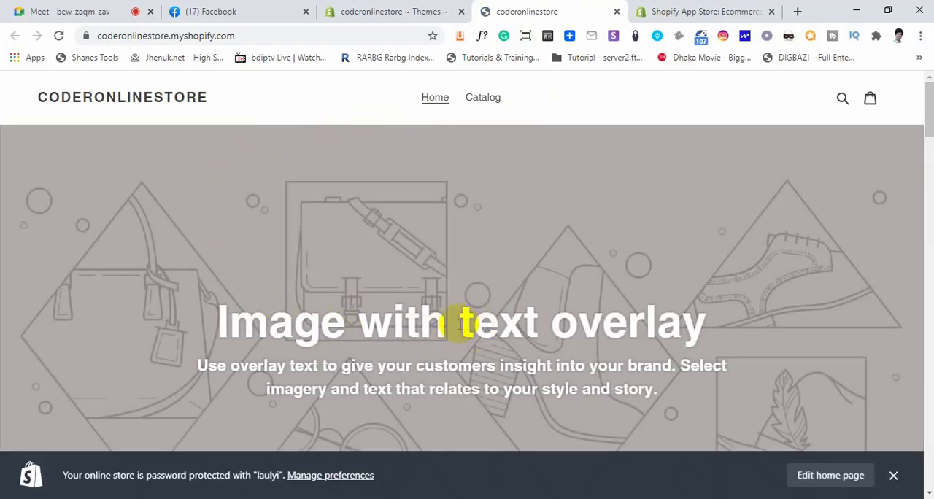
# Highlight the storefront's full web address, followed by its myshopify.com domain and its coderonlinestore name separately
pyautogui.click(243, 36)
pyautogui.click(272, 36)
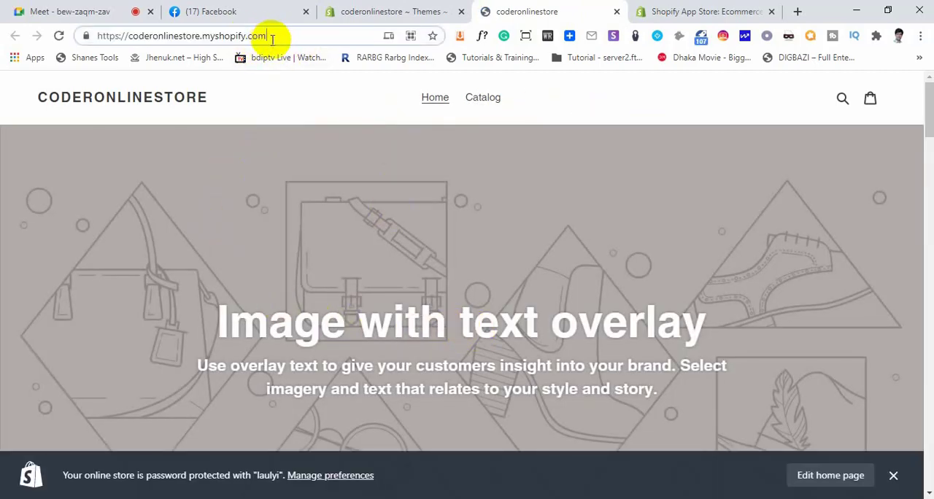
pyautogui.moveTo(279, 37); pyautogui.dragTo(97, 36)
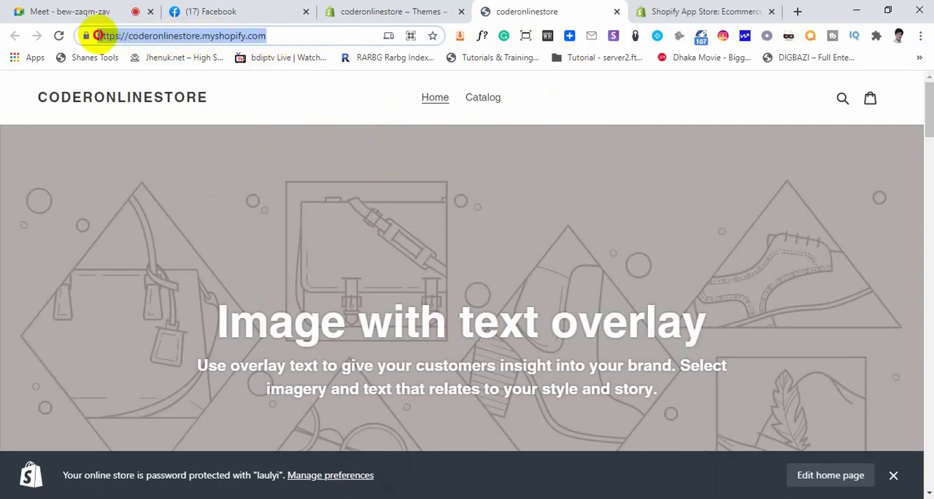
pyautogui.click(263, 35)
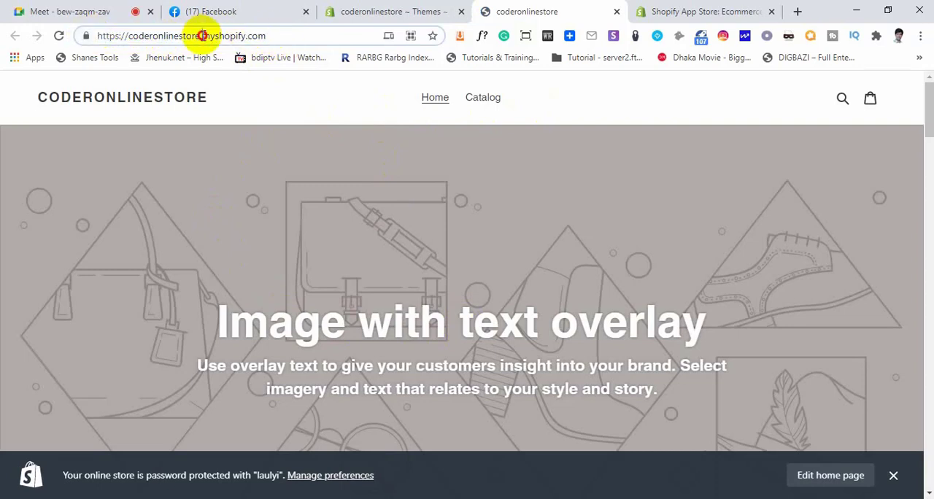
pyautogui.moveTo(202, 36); pyautogui.dragTo(243, 35)
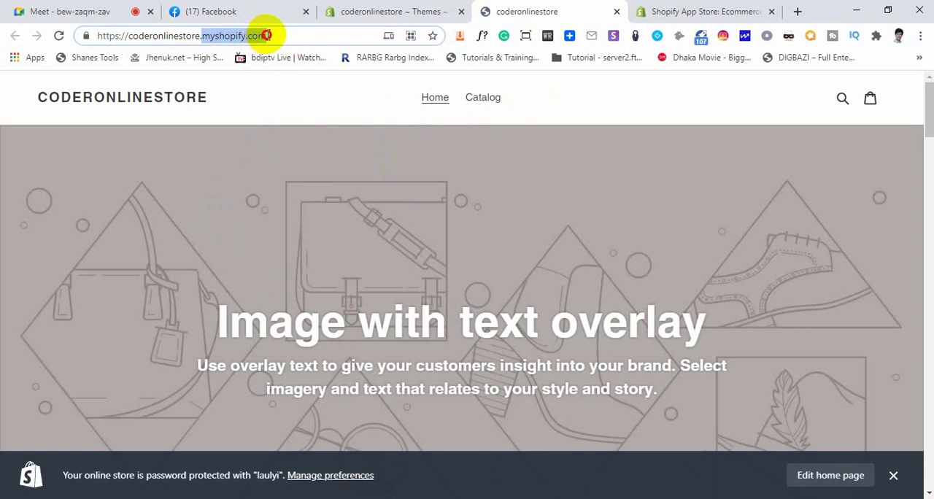
pyautogui.click(167, 35)
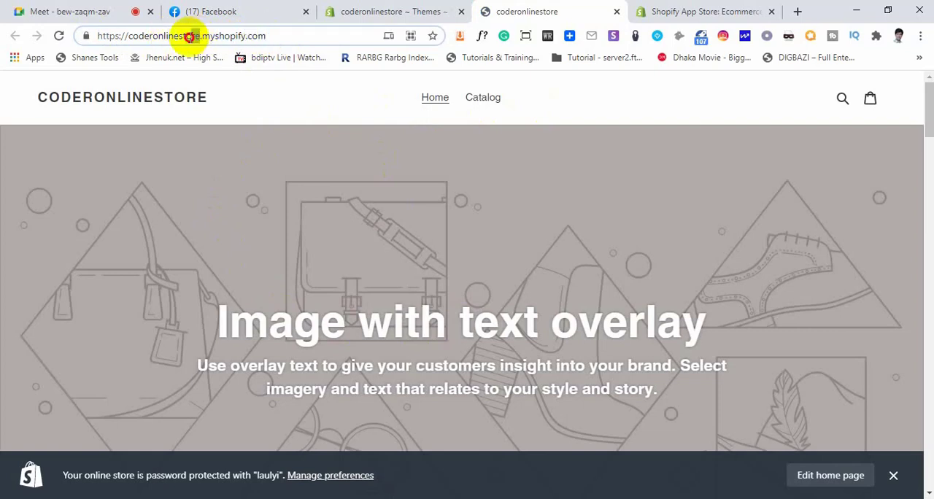
pyautogui.moveTo(189, 37); pyautogui.dragTo(143, 38)
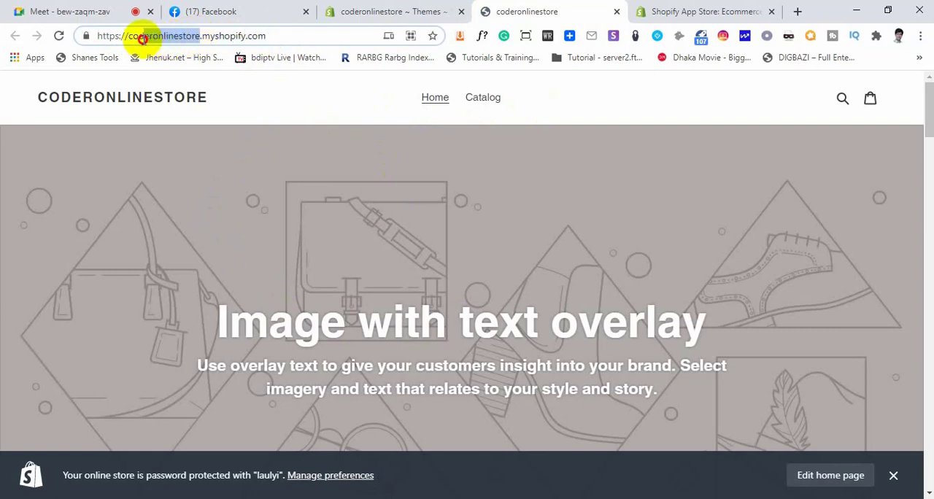
# Examine the home page banner, highlighting its "Image with text overlay" heading and the description below it
pyautogui.click(259, 178)
pyautogui.scroll(-6, 525, 253)
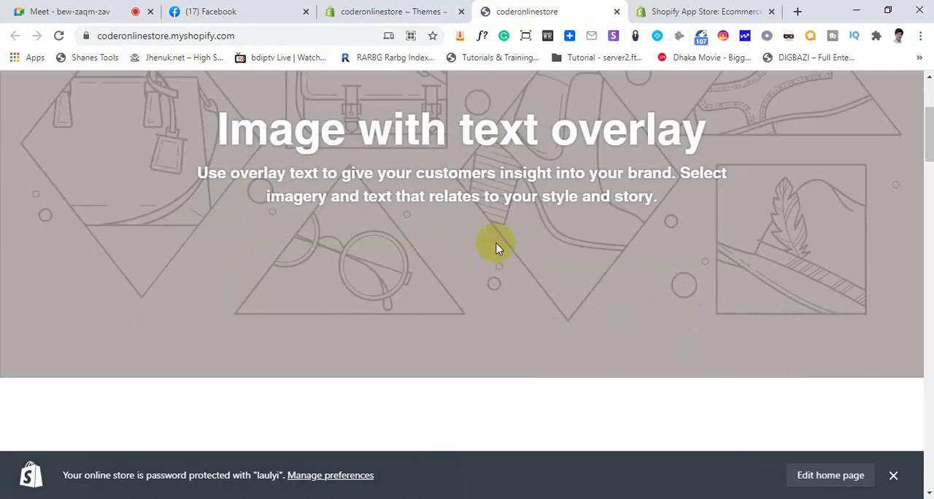
pyautogui.scroll(6, 260, 260)
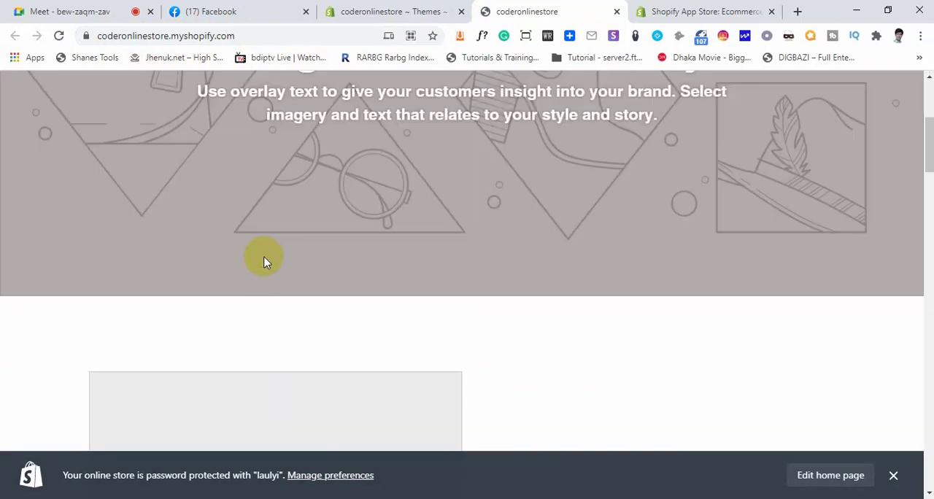
pyautogui.scroll(-2, 273, 267)
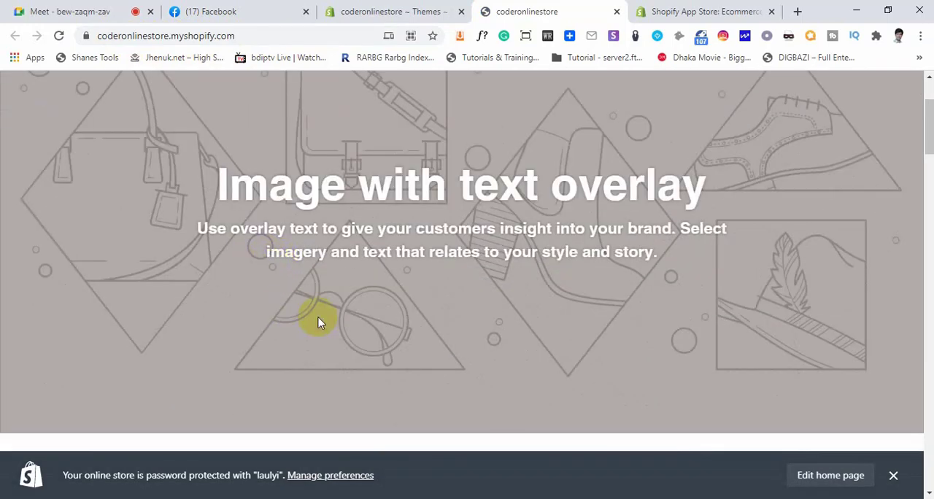
pyautogui.scroll(1, 318, 321)
pyautogui.moveTo(219, 243); pyautogui.dragTo(704, 252)
pyautogui.moveTo(267, 296); pyautogui.dragTo(598, 317)
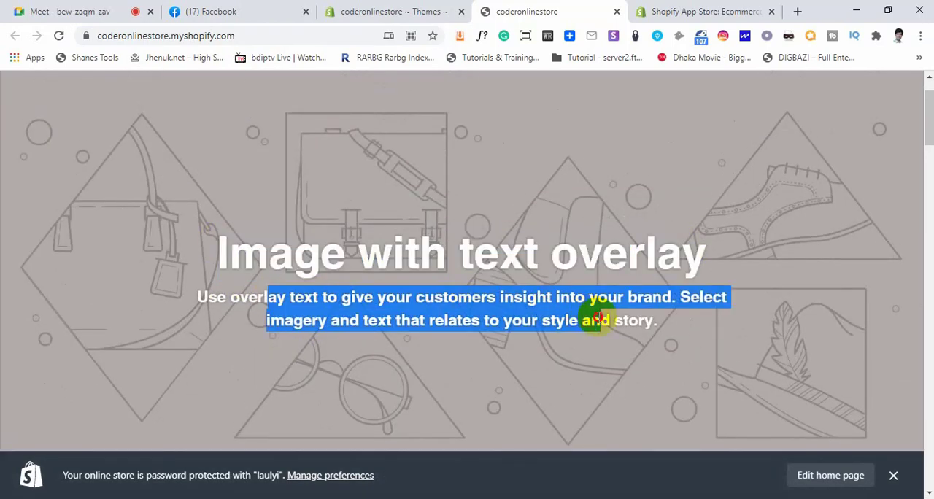
pyautogui.click(566, 297)
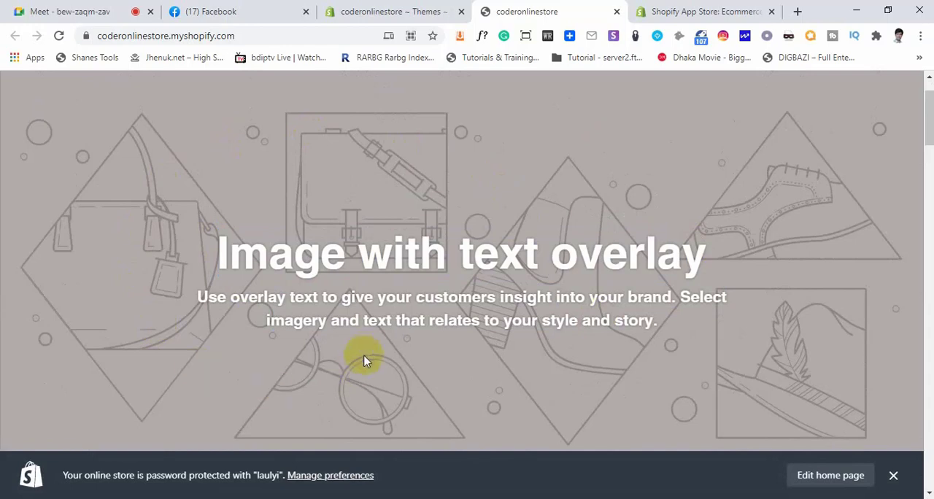
pyautogui.scroll(1, 365, 360)
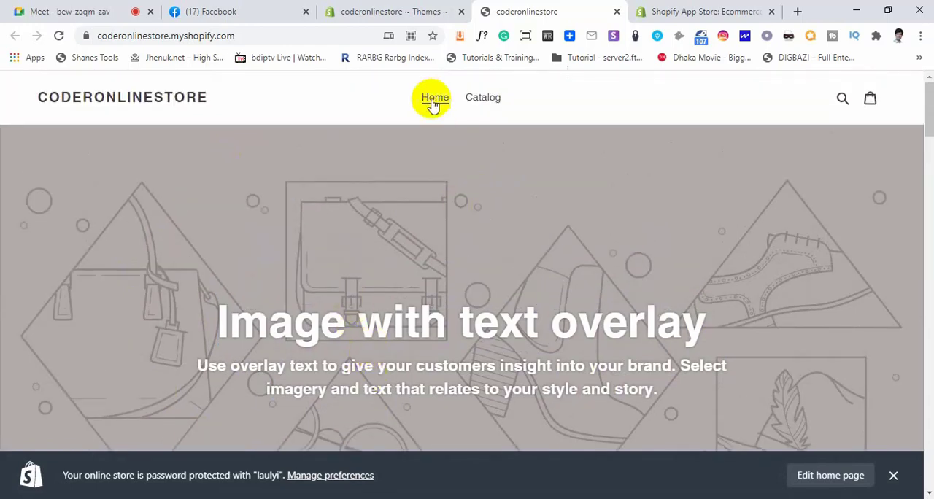
# Try the storefront's search, then open the shopping cart and highlight its heading and message
pyautogui.click(841, 98)
pyautogui.click(725, 95)
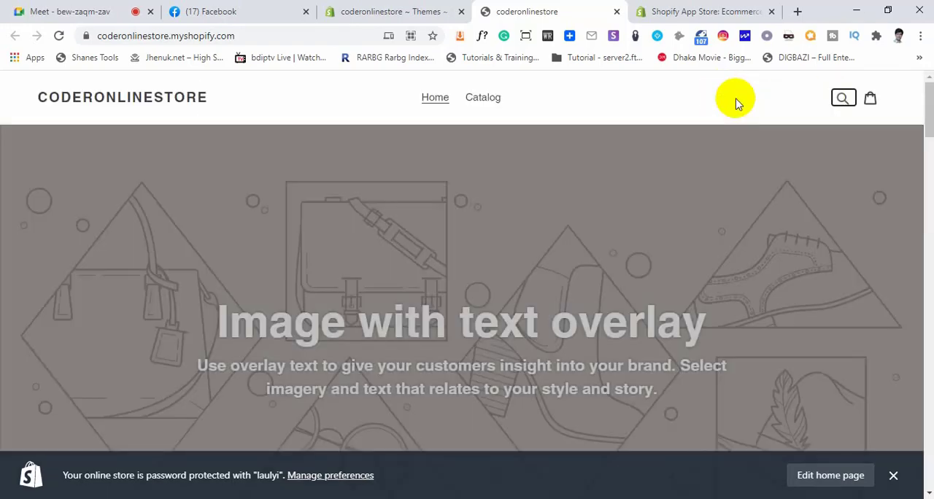
pyautogui.click(872, 102)
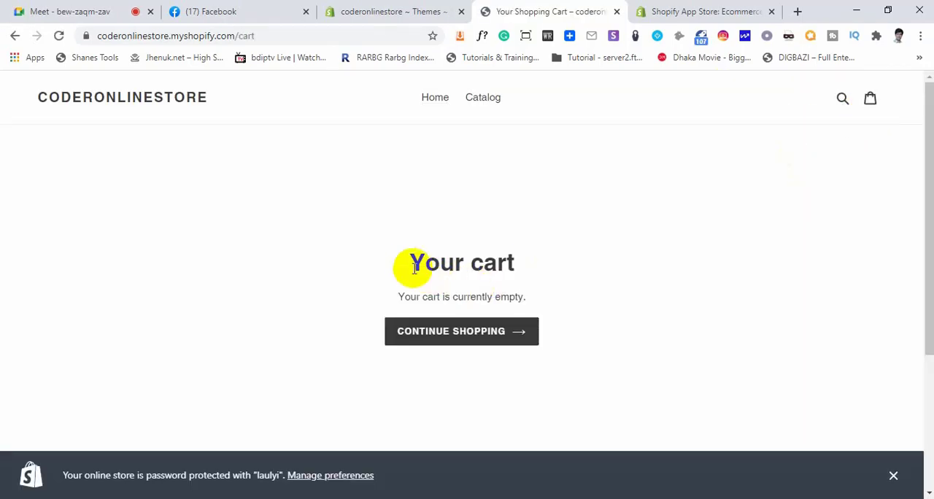
pyautogui.moveTo(415, 268); pyautogui.dragTo(516, 263)
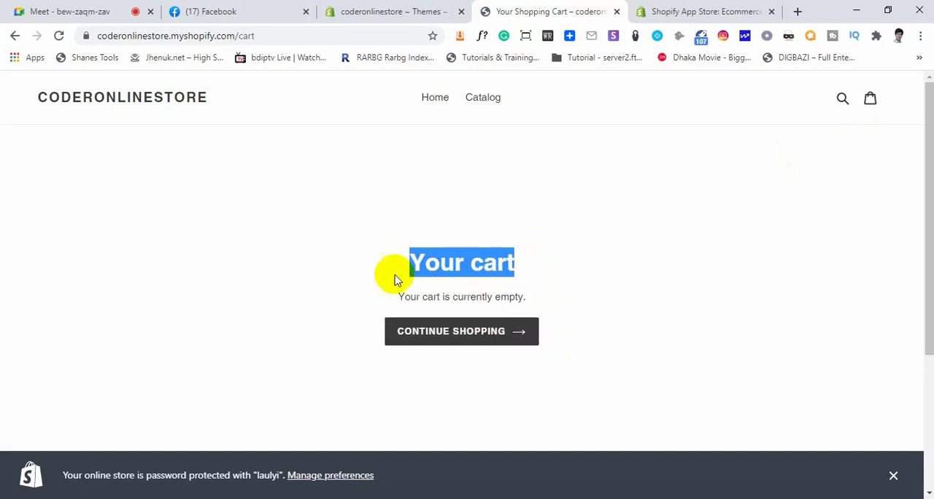
pyautogui.moveTo(401, 296); pyautogui.dragTo(525, 297)
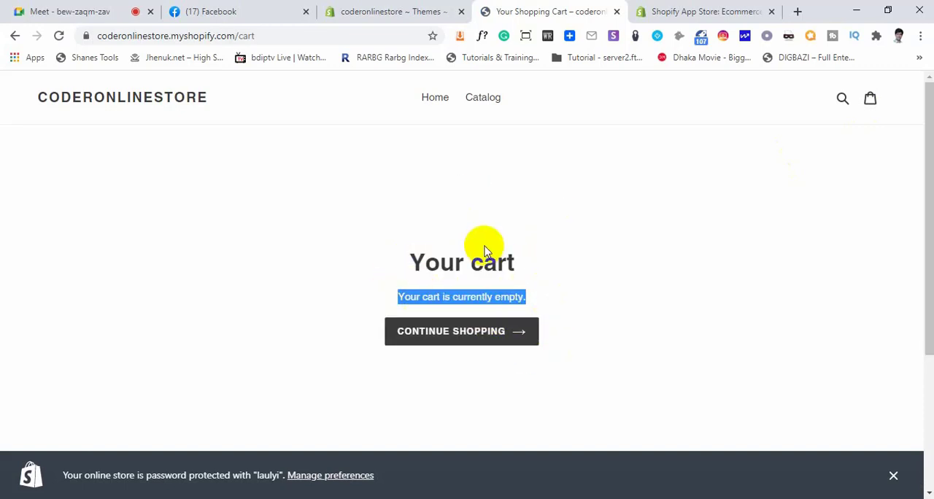
# Return to the storefront's home page and examine the "Image with text" section, highlighting its heading and description
pyautogui.click(447, 103)
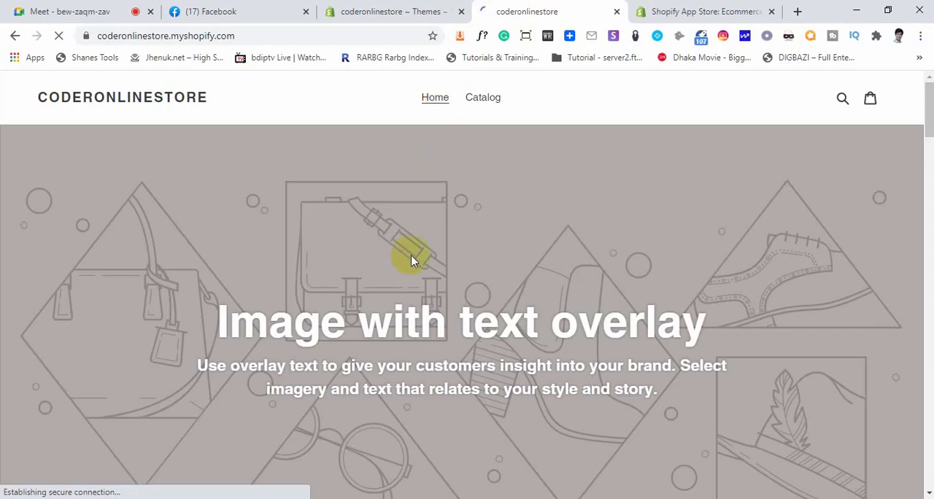
pyautogui.scroll(-3, 414, 253)
pyautogui.scroll(2, 417, 252)
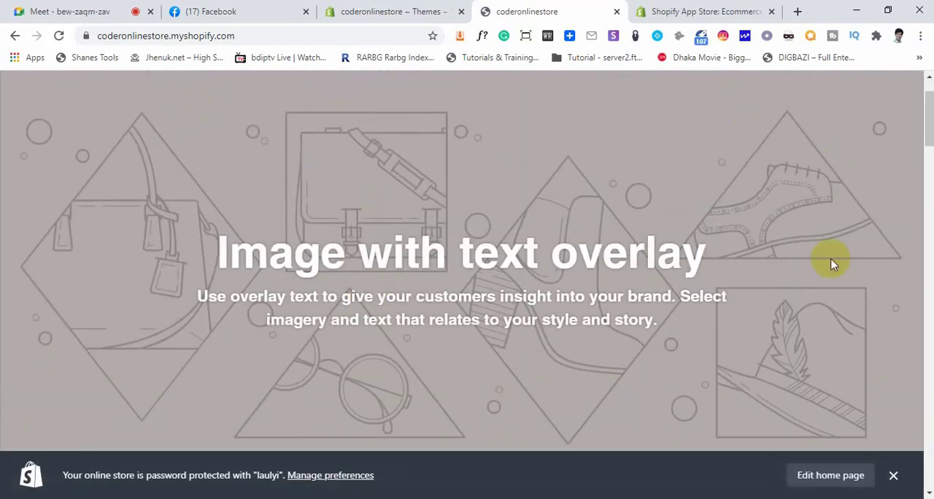
pyautogui.scroll(1, 832, 264)
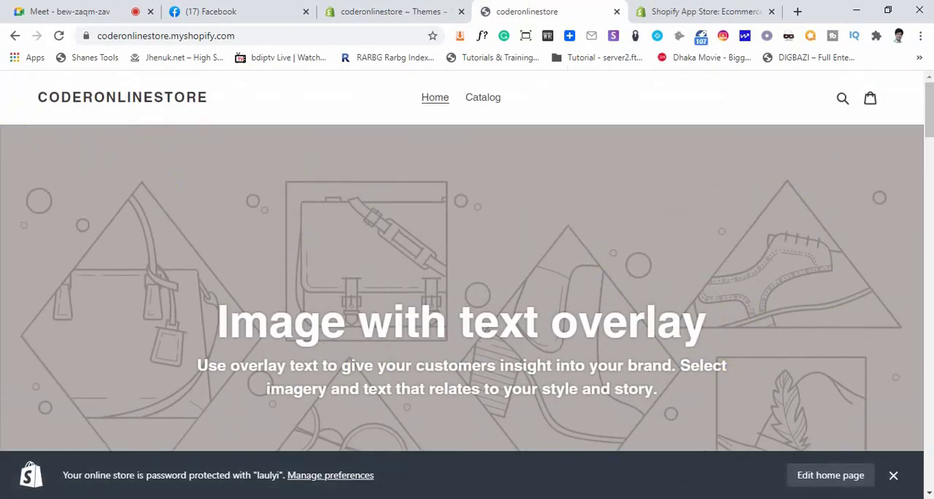
pyautogui.scroll(-2, 923, 346)
pyautogui.scroll(-7, 339, 337)
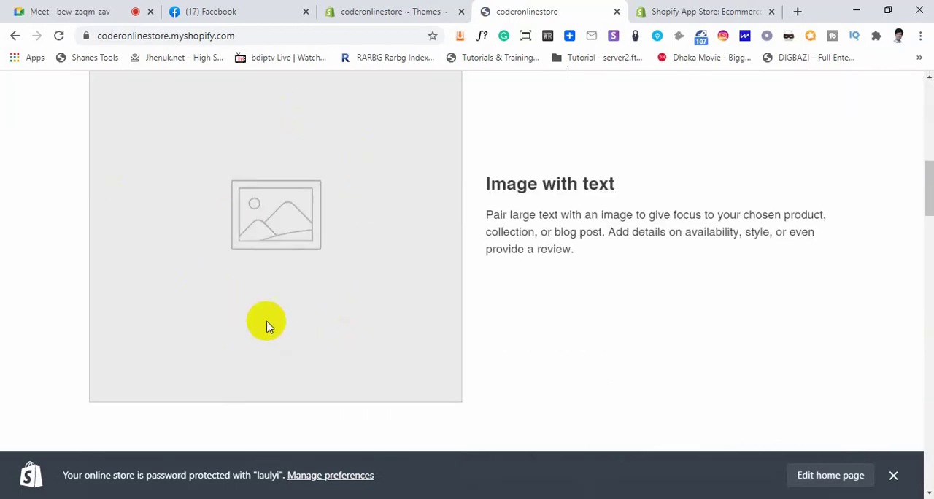
pyautogui.moveTo(491, 183); pyautogui.dragTo(641, 184)
pyautogui.moveTo(485, 215); pyautogui.dragTo(600, 261)
# Examine the three image columns with title and tagline text, highlighting the third column's placeholder text
pyautogui.scroll(-3, 600, 264)
pyautogui.scroll(-3, 599, 263)
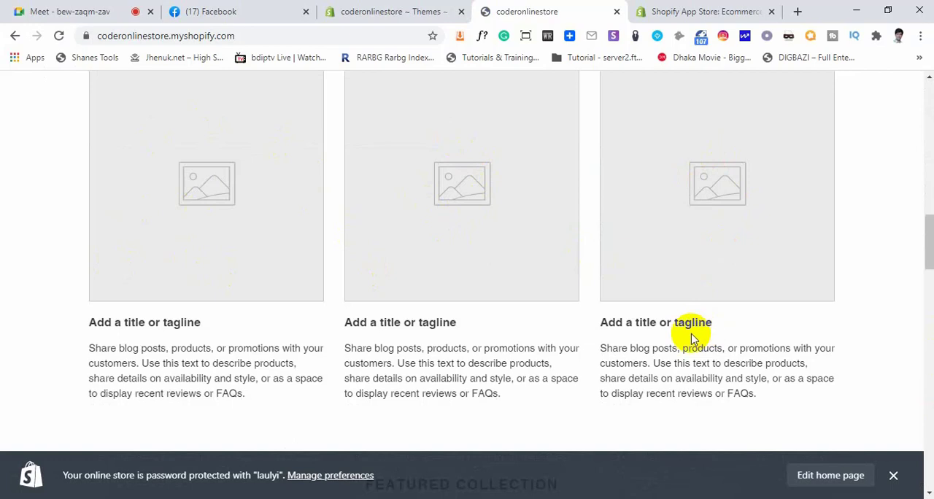
pyautogui.moveTo(715, 326); pyautogui.dragTo(686, 387)
pyautogui.scroll(3, 702, 323)
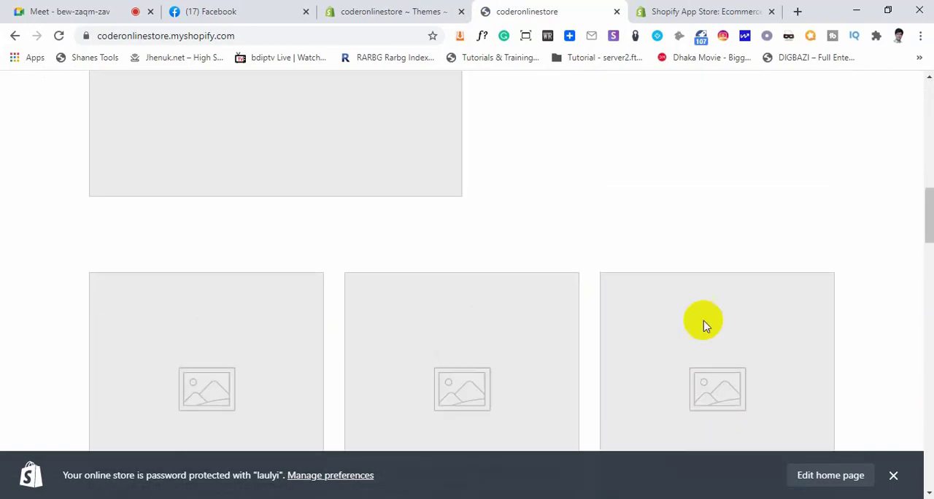
pyautogui.scroll(-3, 667, 316)
pyautogui.scroll(12, 669, 315)
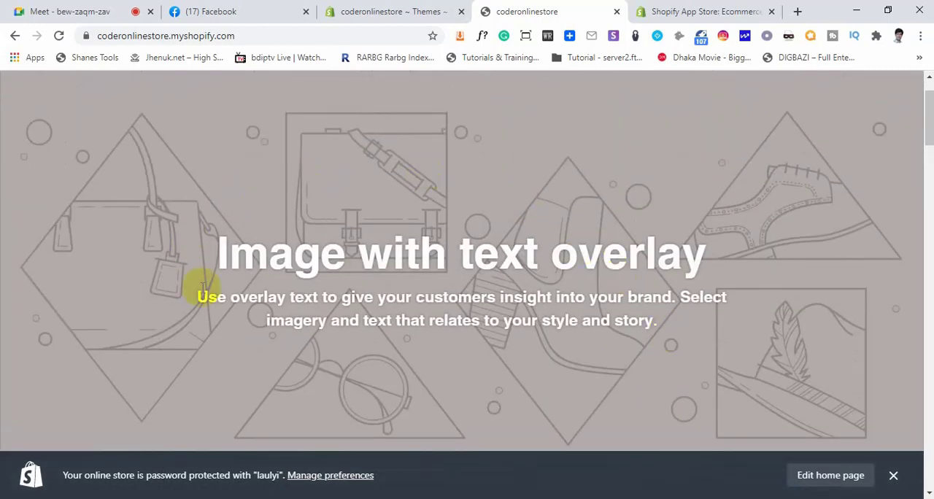
# Review the home page again from the header and banner down to the "Image with text" section
pyautogui.scroll(1, 316, 282)
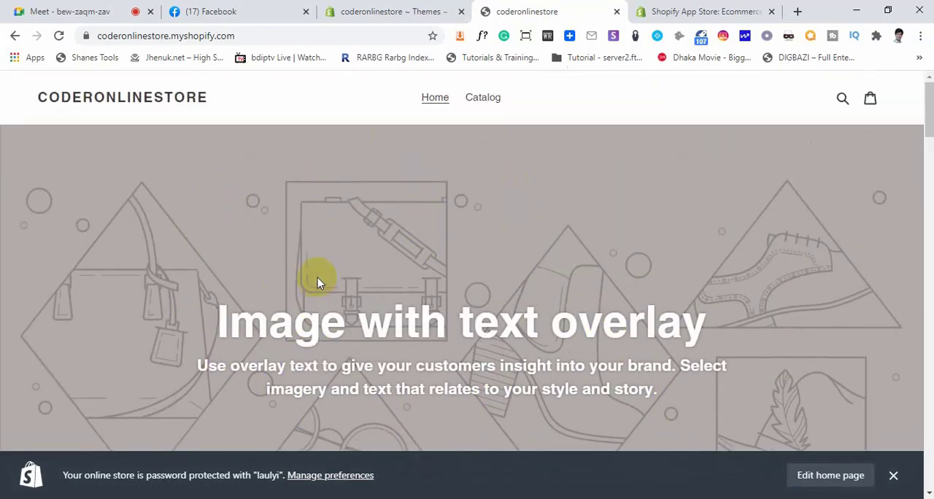
pyautogui.scroll(-2, 416, 239)
pyautogui.scroll(2, 473, 230)
pyautogui.scroll(-5, 409, 264)
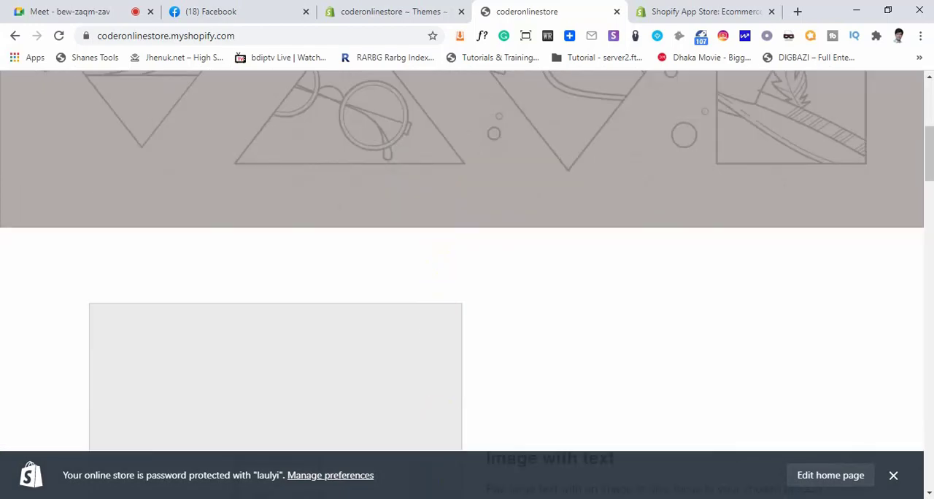
pyautogui.scroll(-2, 506, 355)
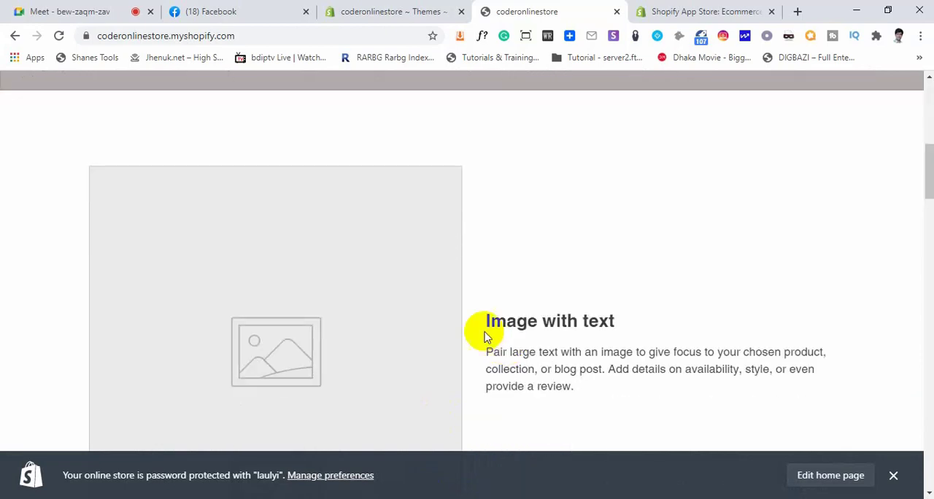
# Examine the "Image with text" section and the three image columns with their title and tagline placeholders, clearing the text highlight
pyautogui.scroll(-3, 279, 317)
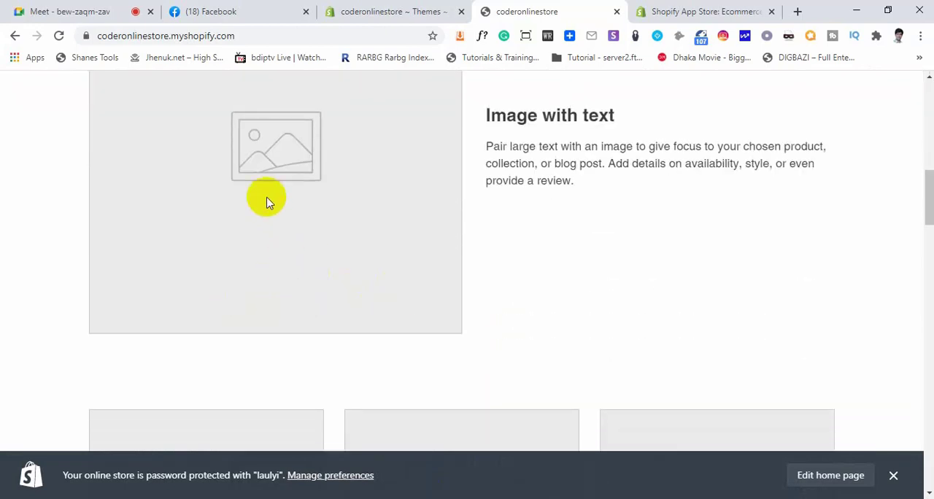
pyautogui.scroll(-3, 369, 220)
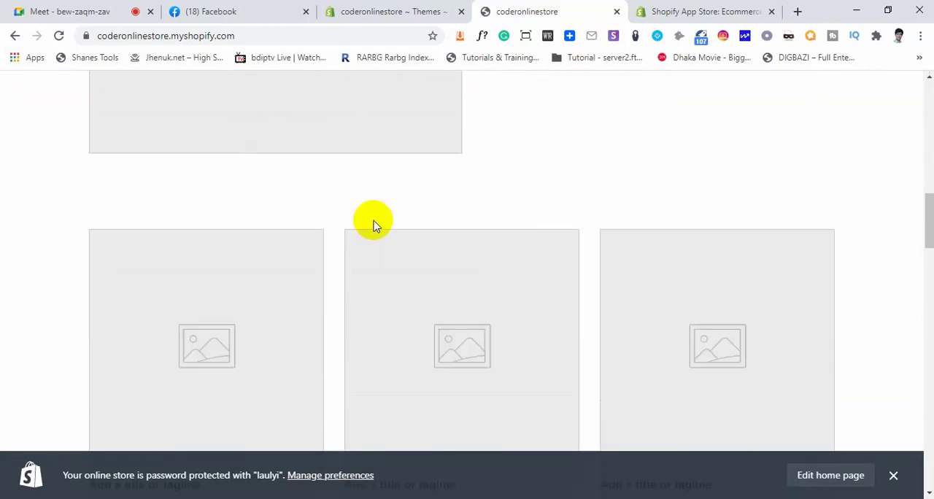
pyautogui.scroll(-3, 666, 268)
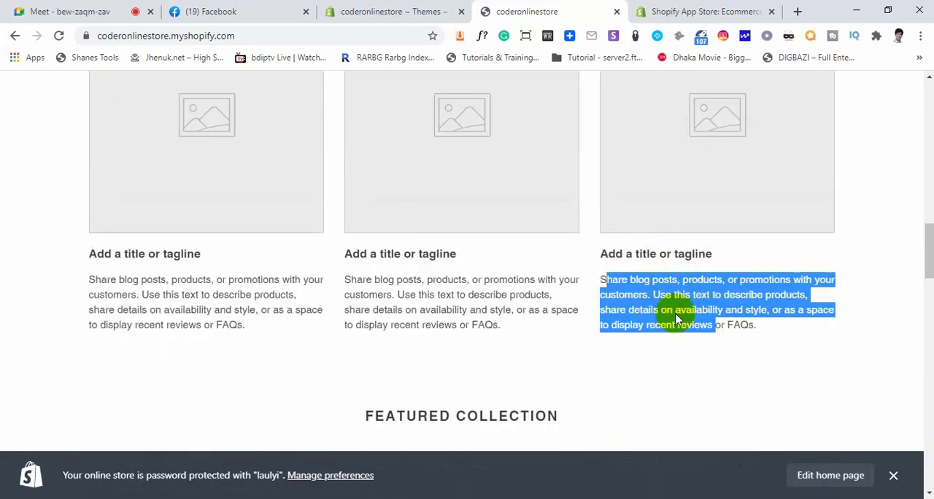
pyautogui.click(741, 258)
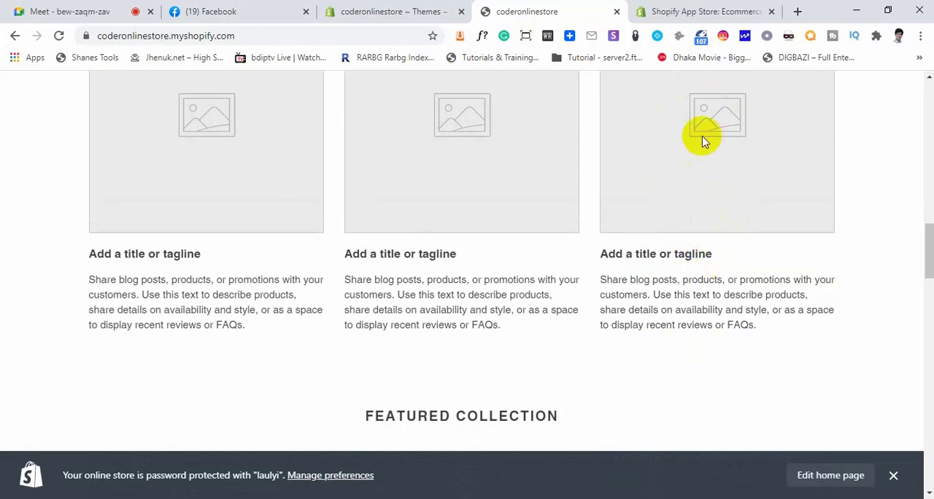
pyautogui.scroll(4, 662, 233)
pyautogui.scroll(-6, 663, 233)
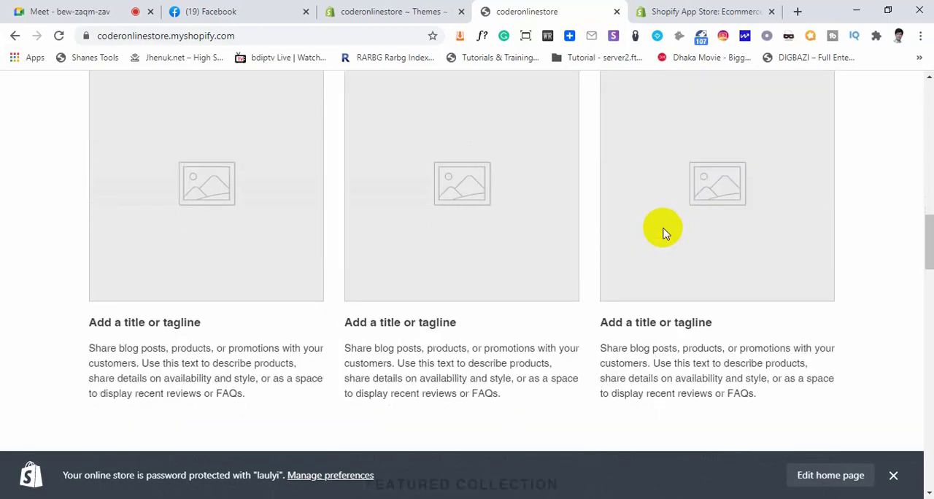
pyautogui.scroll(-4, 661, 229)
pyautogui.scroll(2, 635, 217)
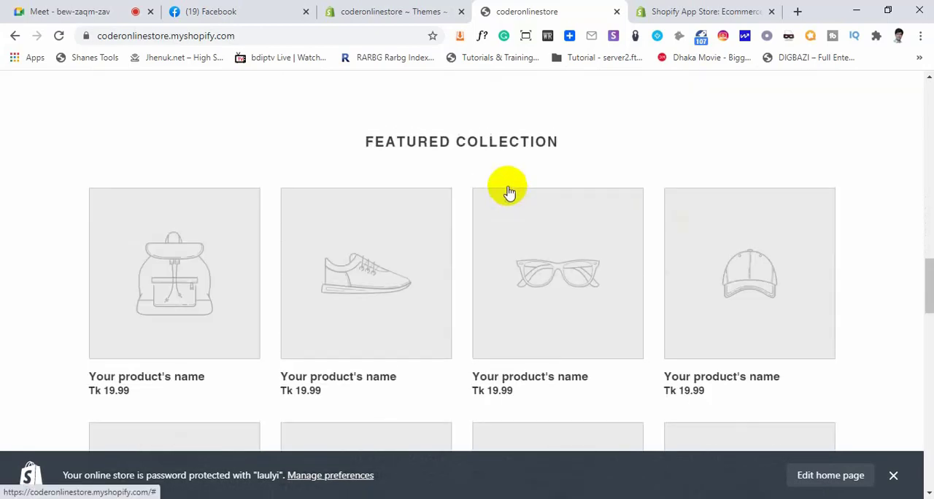
# Highlight the "Featured collection" heading and examine the placeholder products beneath it, continuing to the "Image with text overlay" banner
pyautogui.moveTo(367, 141); pyautogui.dragTo(560, 141)
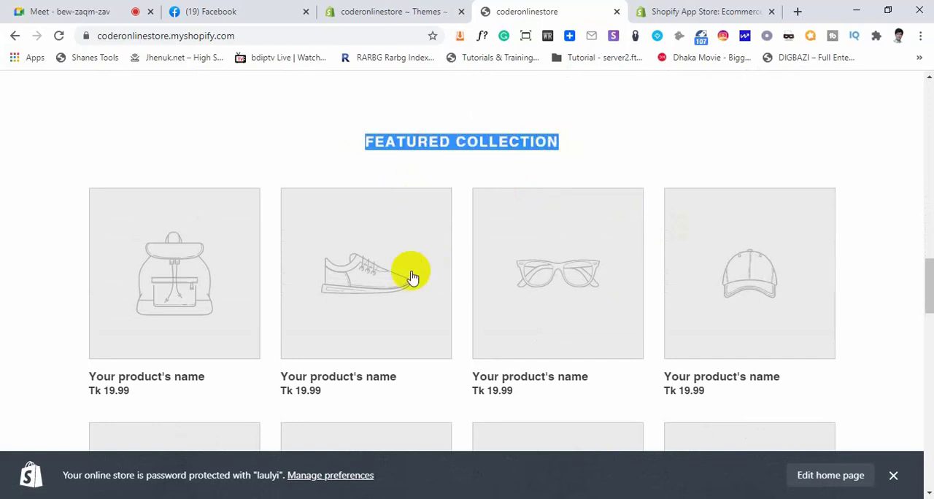
pyautogui.scroll(-1, 438, 291)
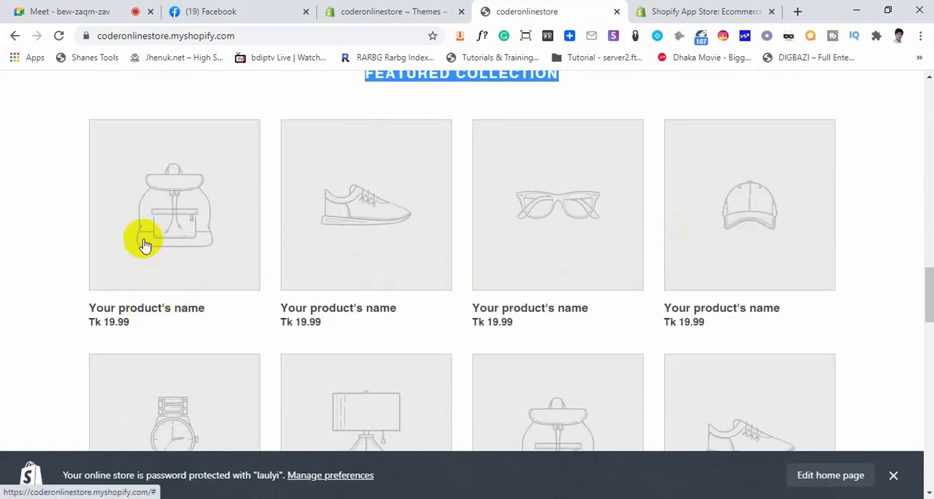
pyautogui.scroll(-2, 780, 281)
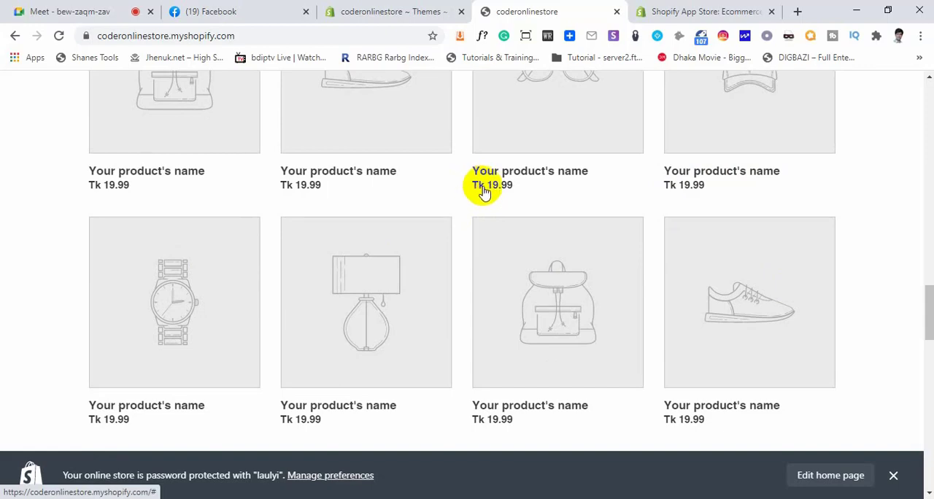
pyautogui.scroll(-6, 506, 327)
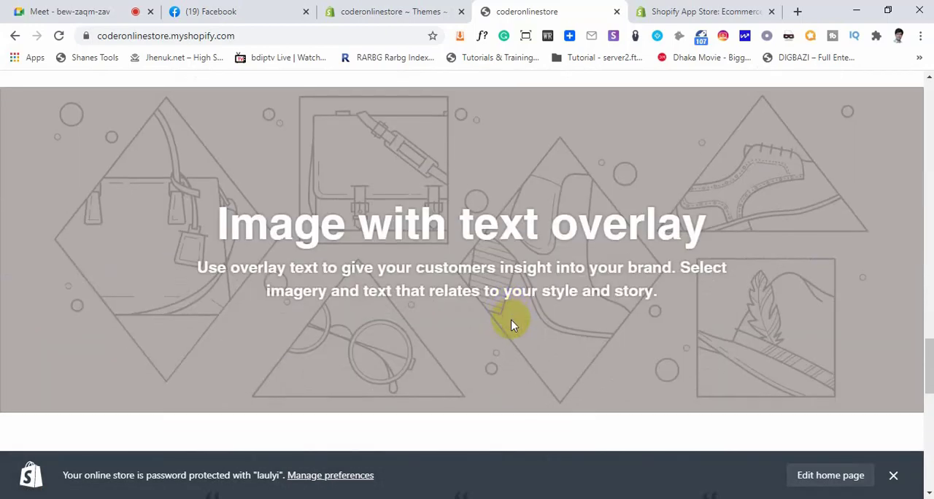
# Examine the customer testimonials, highlighting the middle quote's author and review text, and continue down to the image gallery and footer
pyautogui.scroll(-7, 511, 321)
pyautogui.scroll(3, 511, 313)
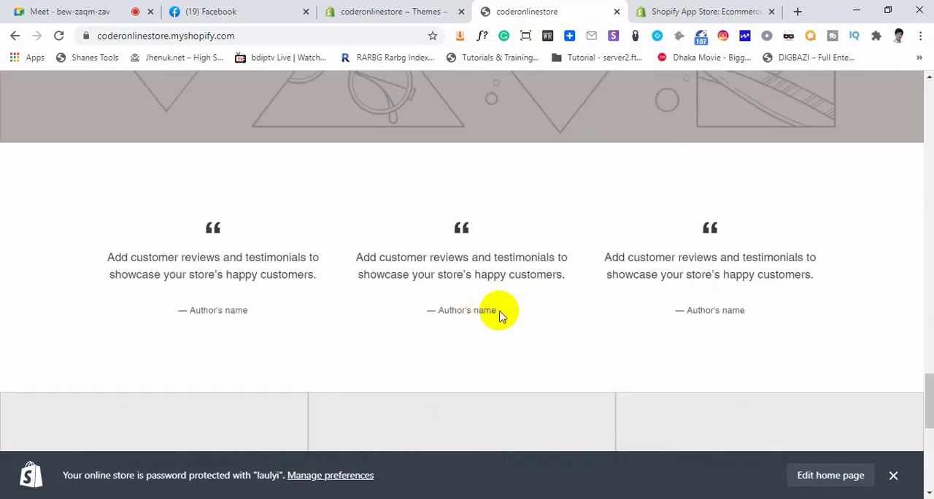
pyautogui.moveTo(497, 310); pyautogui.dragTo(437, 316)
pyautogui.click(374, 251)
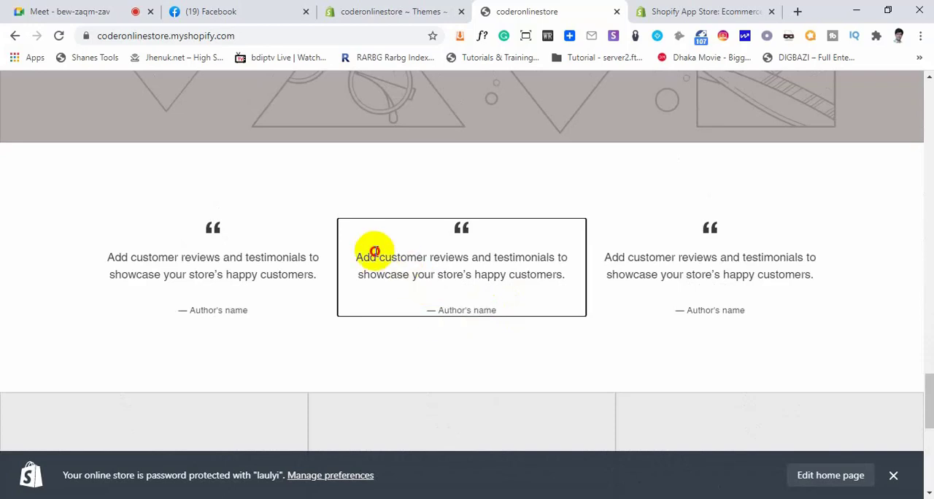
pyautogui.moveTo(375, 251); pyautogui.dragTo(533, 271)
pyautogui.click(538, 275)
pyautogui.scroll(-5, 443, 309)
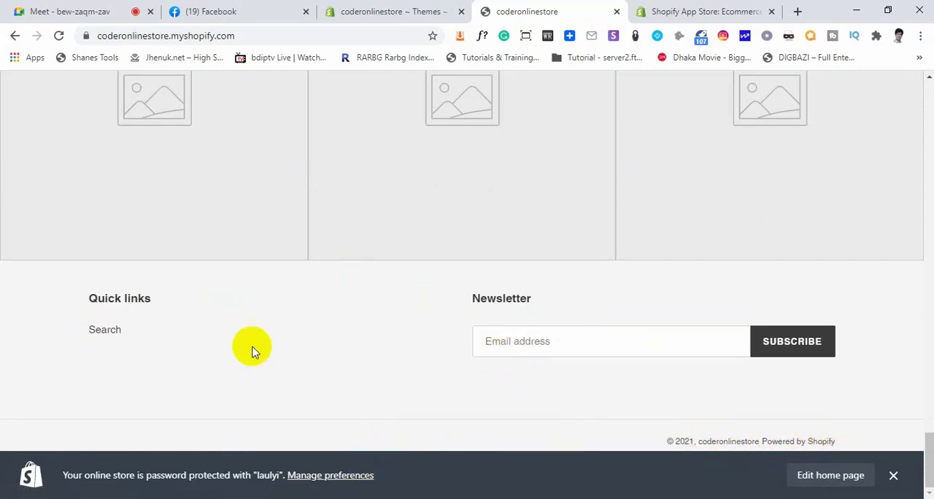
# Review the home page sections in reverse order from the footer back up past "Image with text"
pyautogui.scroll(8, 310, 343)
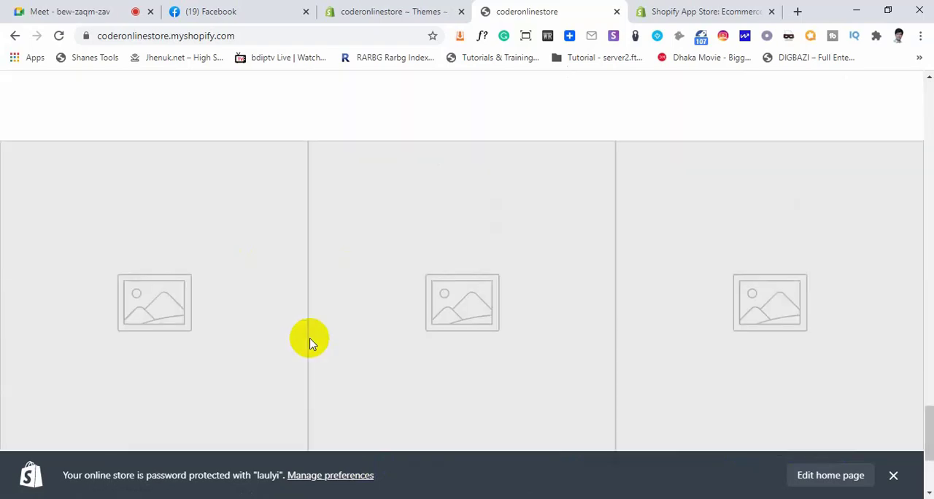
pyautogui.scroll(4, 242, 270)
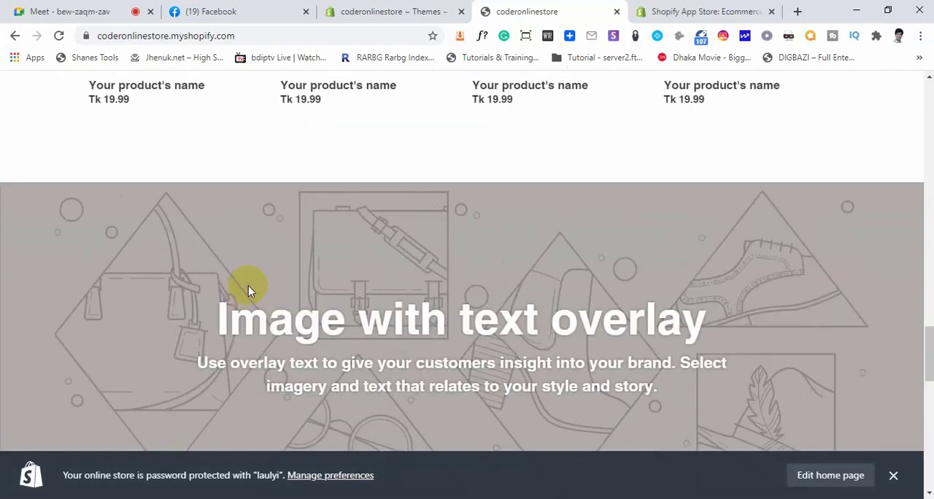
pyautogui.scroll(10, 248, 290)
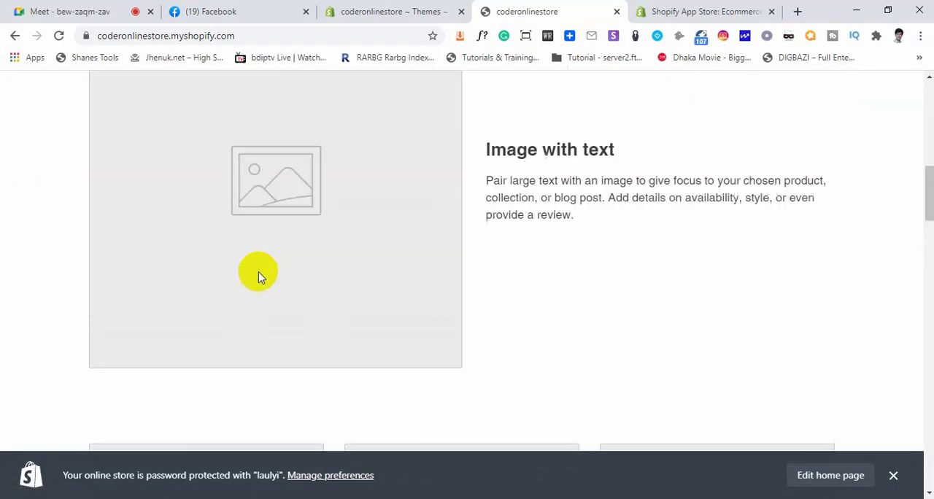
pyautogui.scroll(2, 257, 272)
# Switch to the Google Meet call and admit the person waiting to join
pyautogui.click(103, 12)
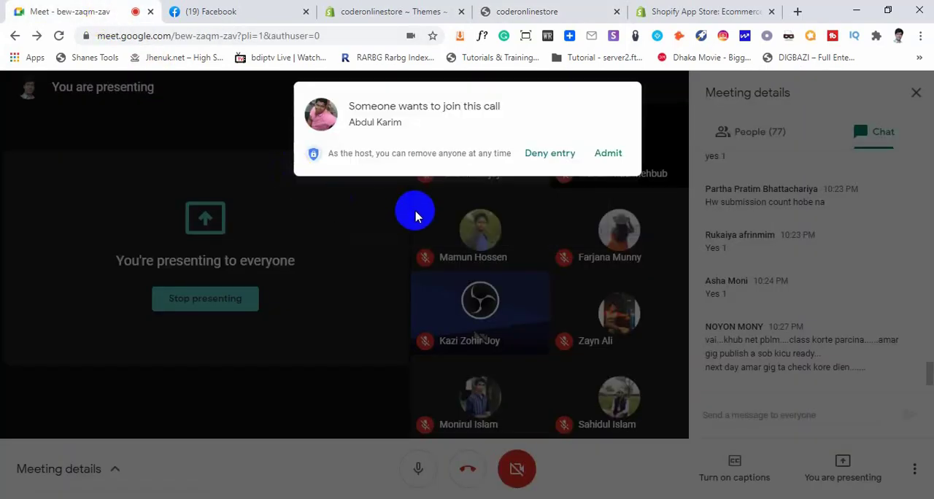
pyautogui.click(609, 154)
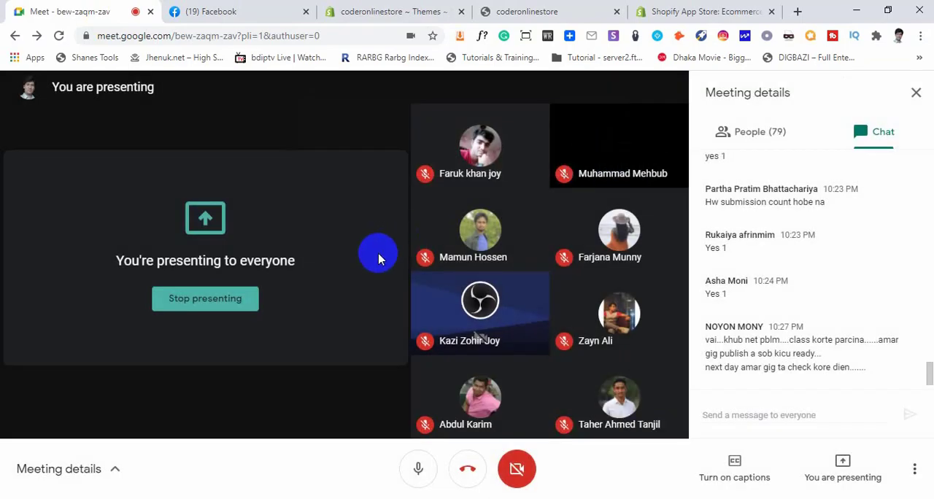
# Close the Shopify App Store page and return to the storefront's home page banner
pyautogui.click(689, 11)
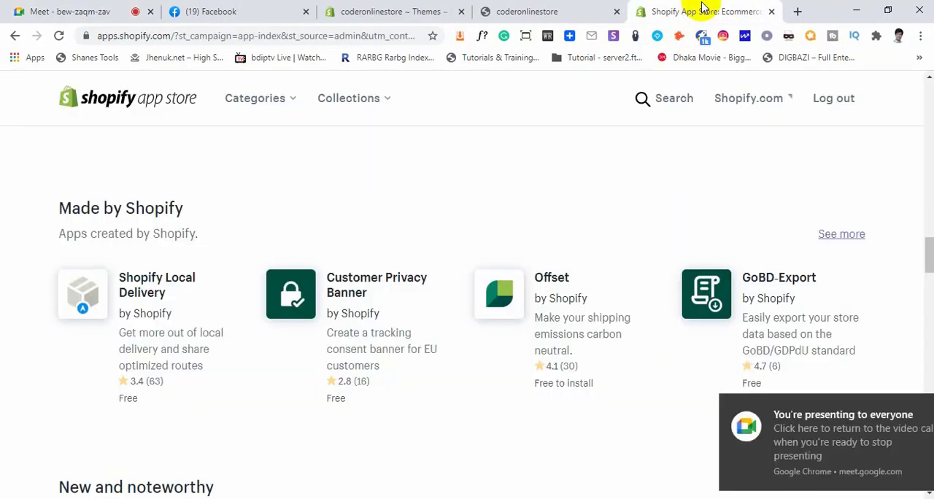
pyautogui.click(773, 13)
pyautogui.click(444, 9)
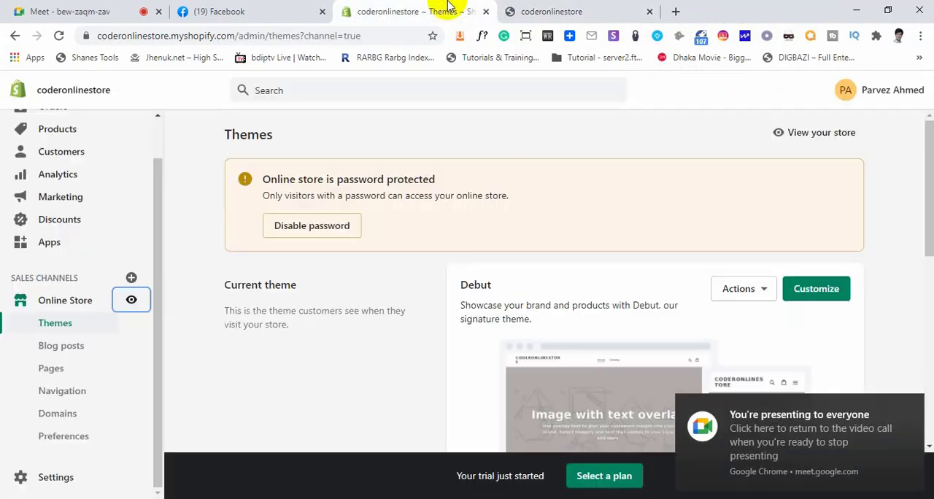
pyautogui.click(537, 9)
pyautogui.scroll(10, 368, 345)
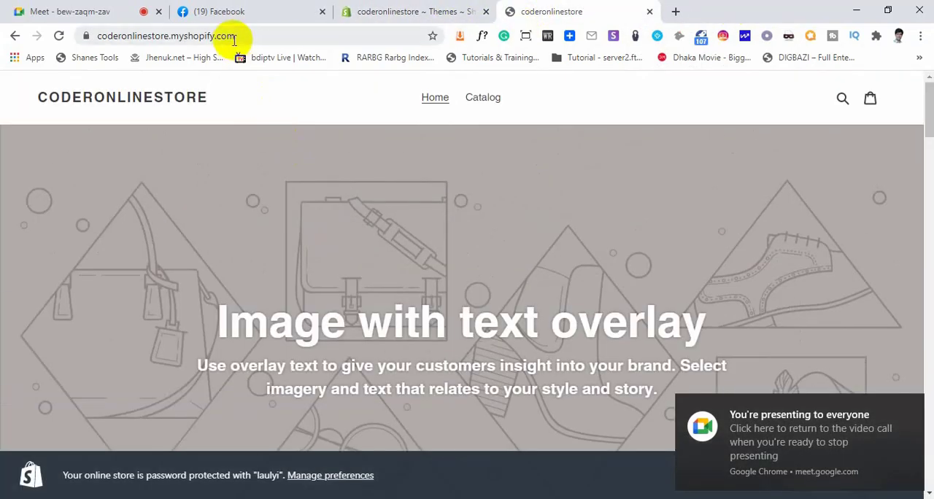
pyautogui.click(246, 37)
pyautogui.click(269, 37)
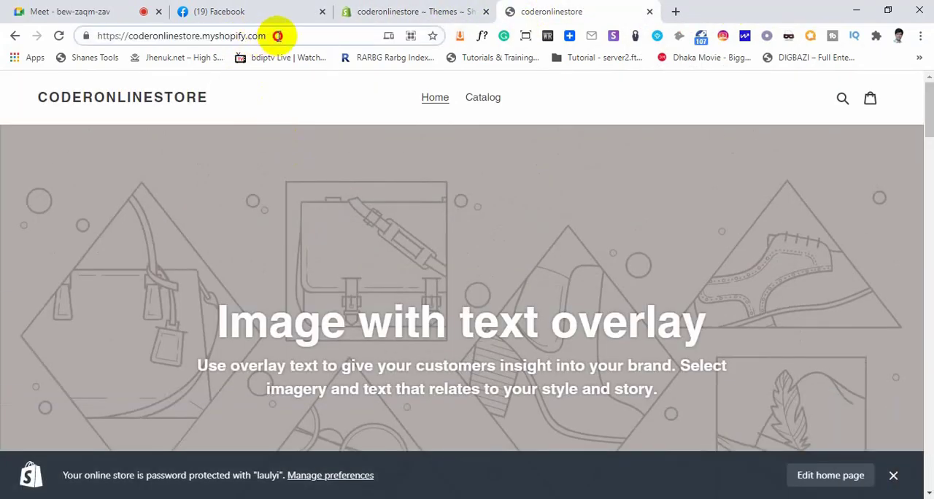
pyautogui.moveTo(277, 36); pyautogui.dragTo(92, 33)
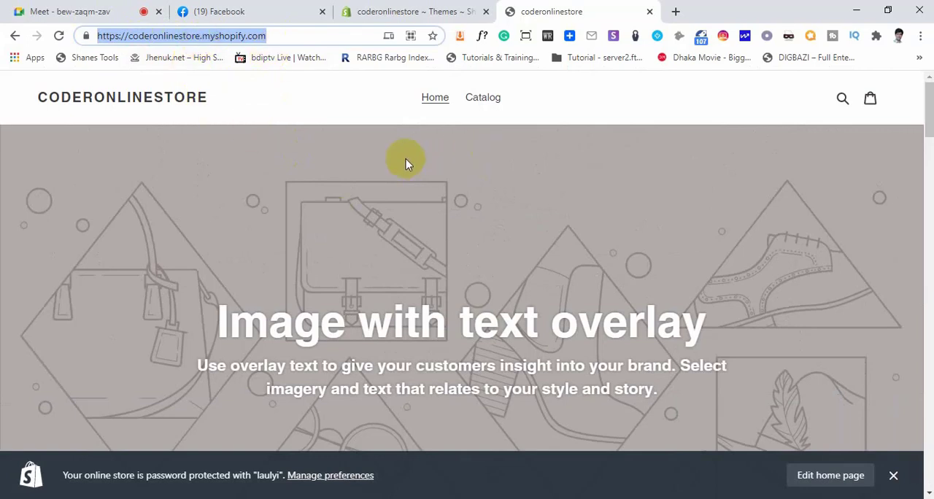
pyautogui.click(377, 11)
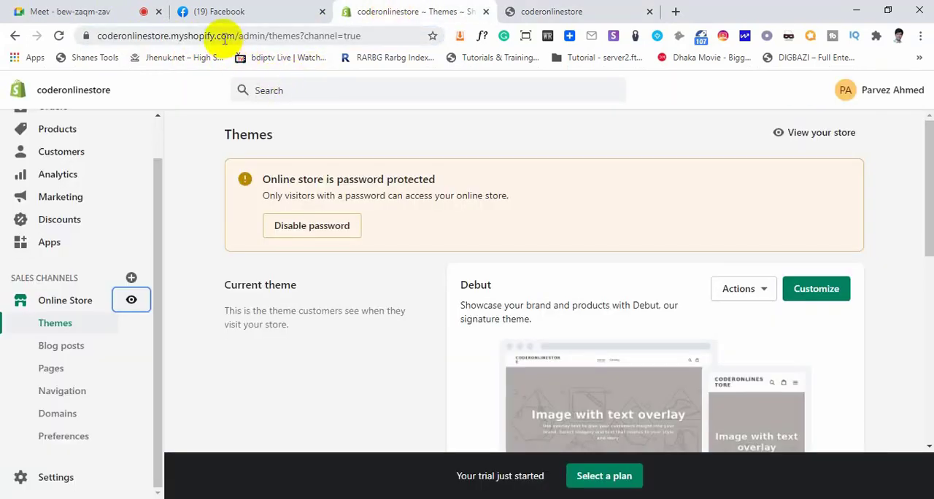
pyautogui.moveTo(237, 36); pyautogui.dragTo(13, 34)
pyautogui.hotkey('ctrl', 'c')
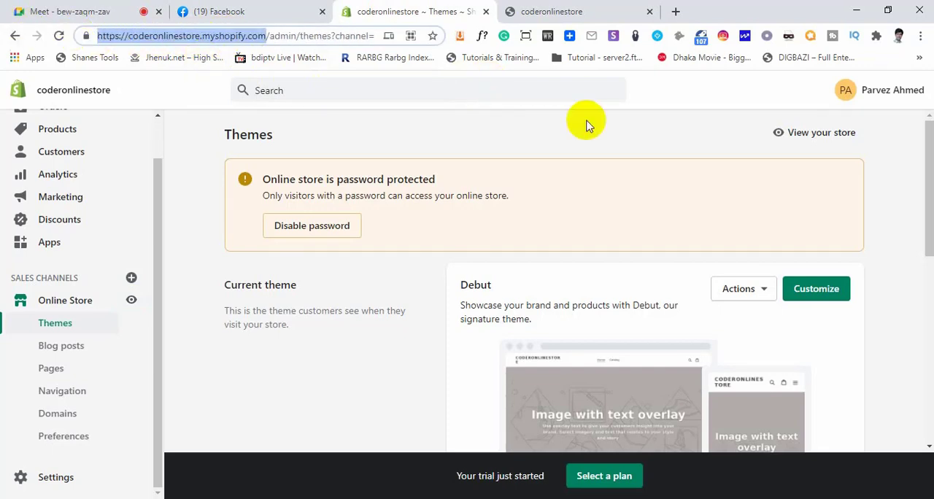
pyautogui.click(919, 35)
pyautogui.click(859, 91)
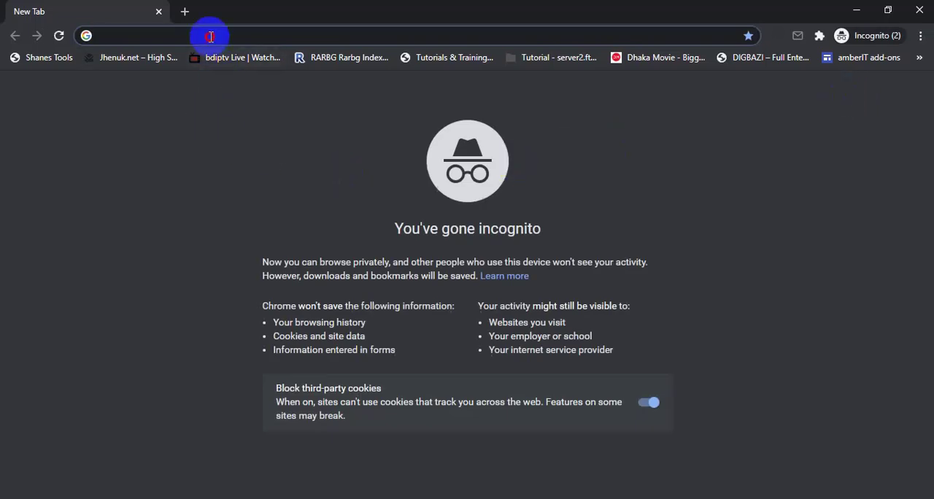
pyautogui.hotkey('ctrl', 'v')
pyautogui.press('Return')
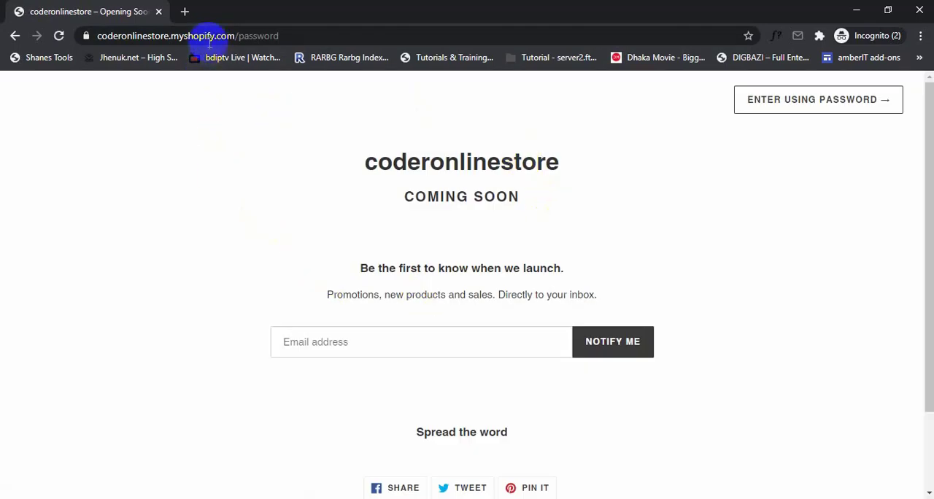
pyautogui.moveTo(235, 36); pyautogui.dragTo(36, 35)
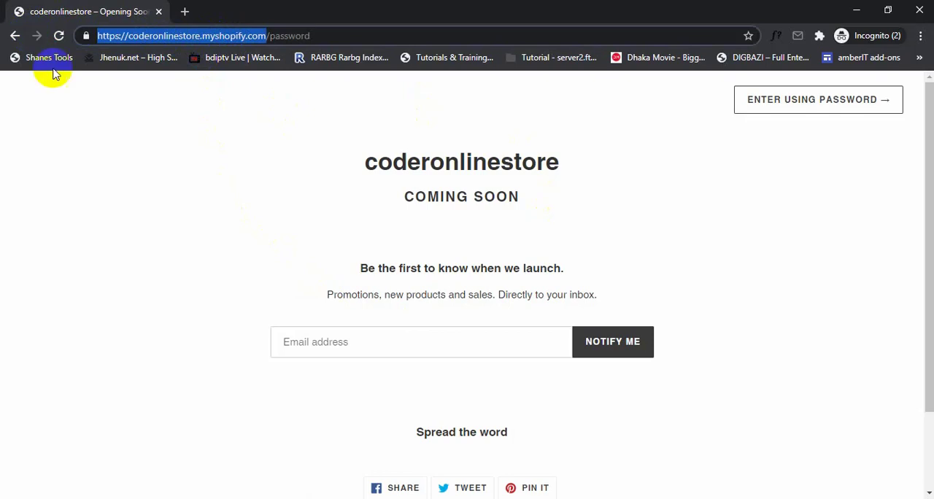
pyautogui.click(182, 171)
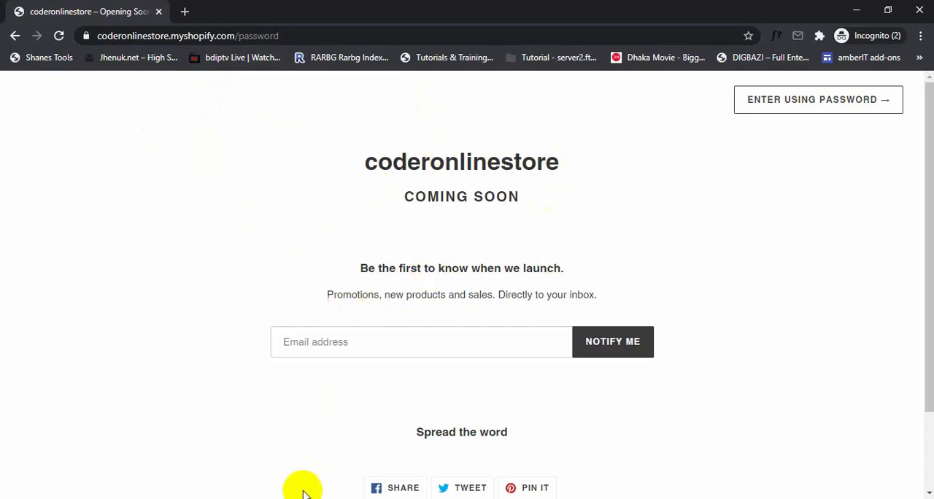
# Return to the storefront in the regular browser window and copy the store password from the protection notice
pyautogui.moveTo(302, 489)
pyautogui.click(120, 450)
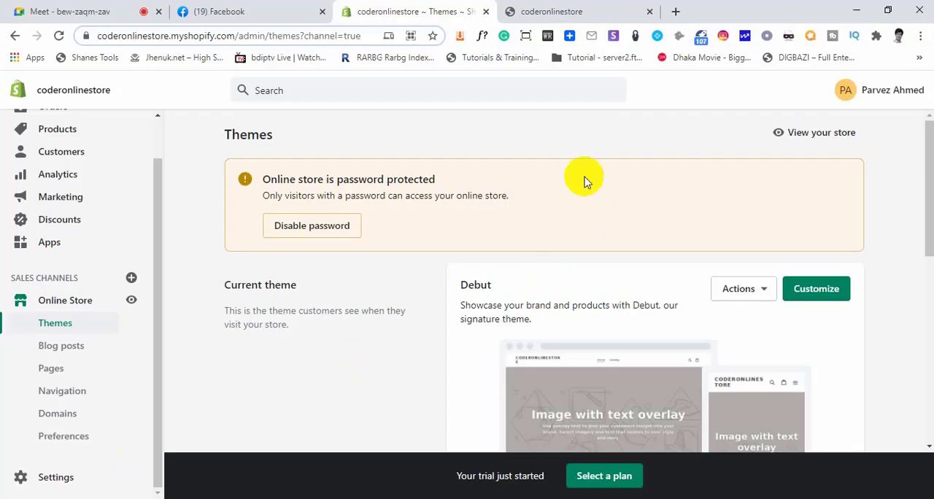
pyautogui.click(551, 12)
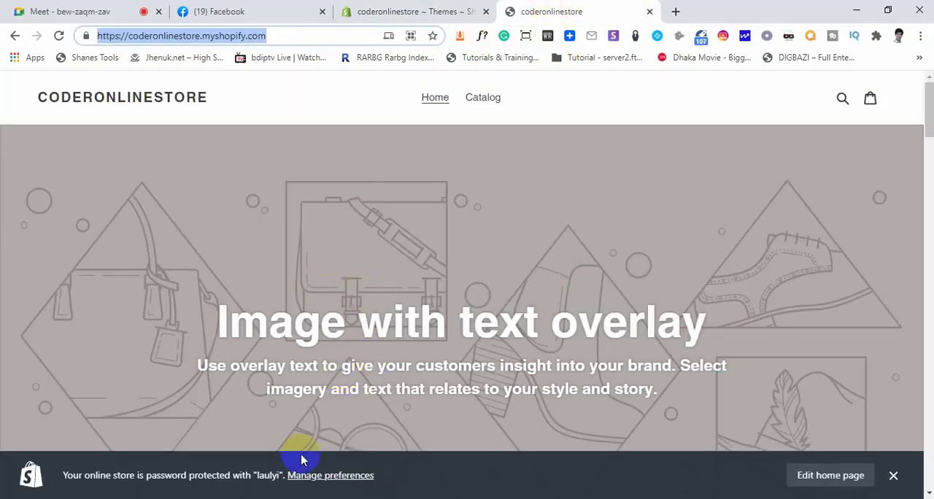
pyautogui.click(259, 476)
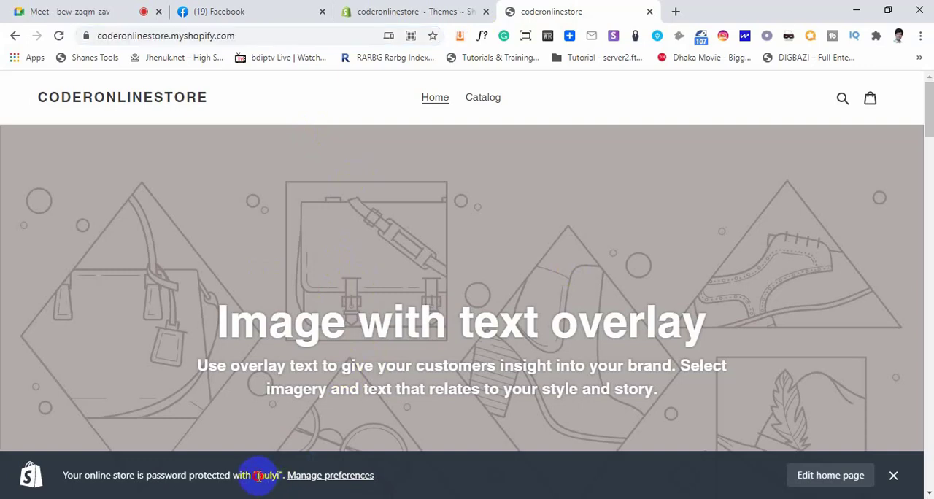
pyautogui.doubleClick(277, 475)
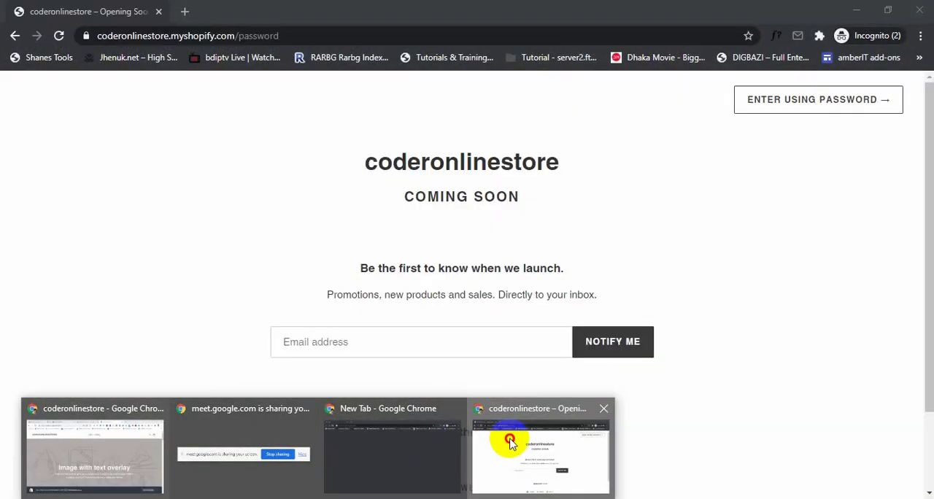
# Enter the store password on the incognito window's coming-soon page to unlock the storefront
pyautogui.click(509, 442)
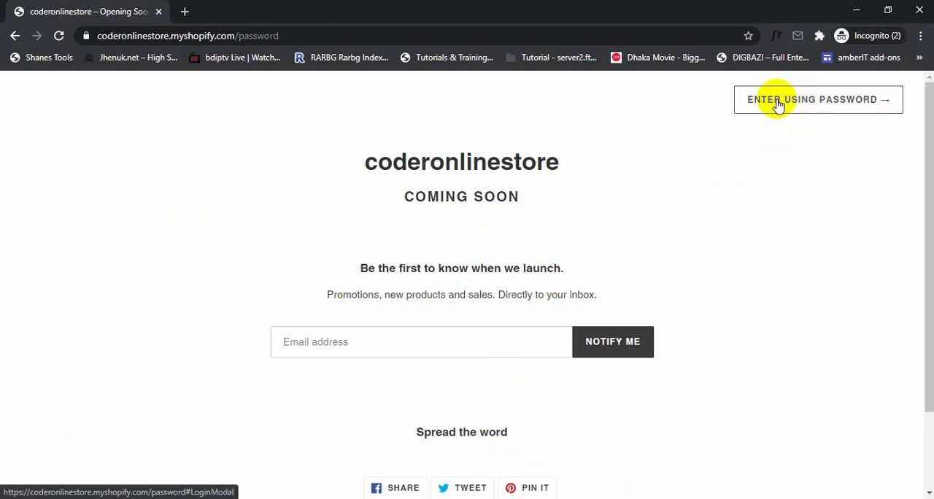
pyautogui.click(807, 102)
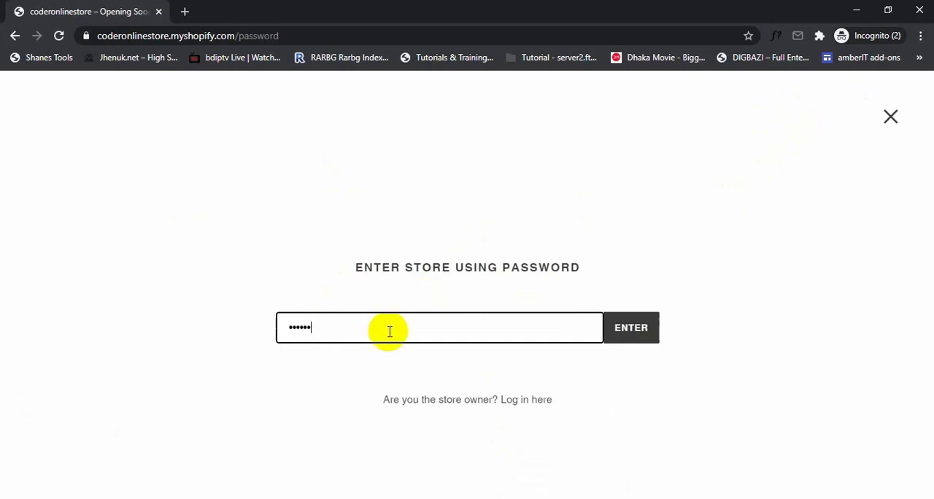
pyautogui.click(638, 331)
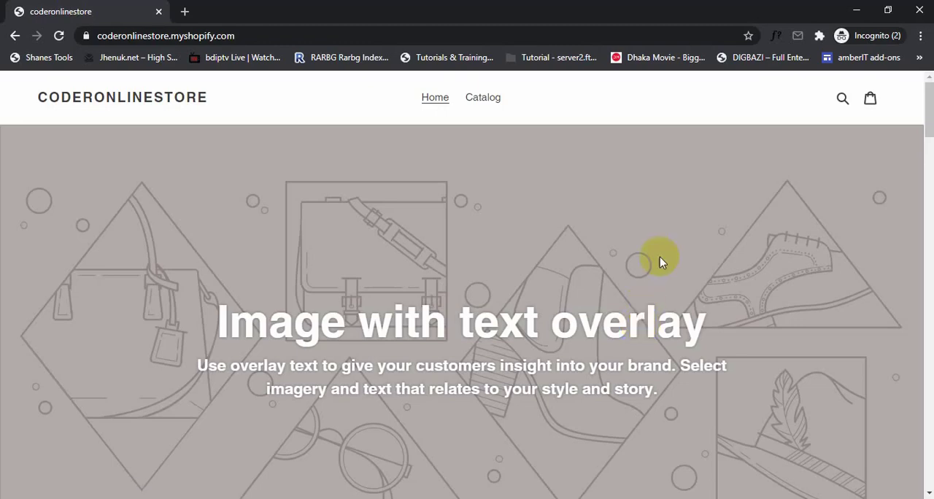
# Examine the unlocked storefront's home page from banner to footer and back, and highlight the store address
pyautogui.scroll(-12, 379, 329)
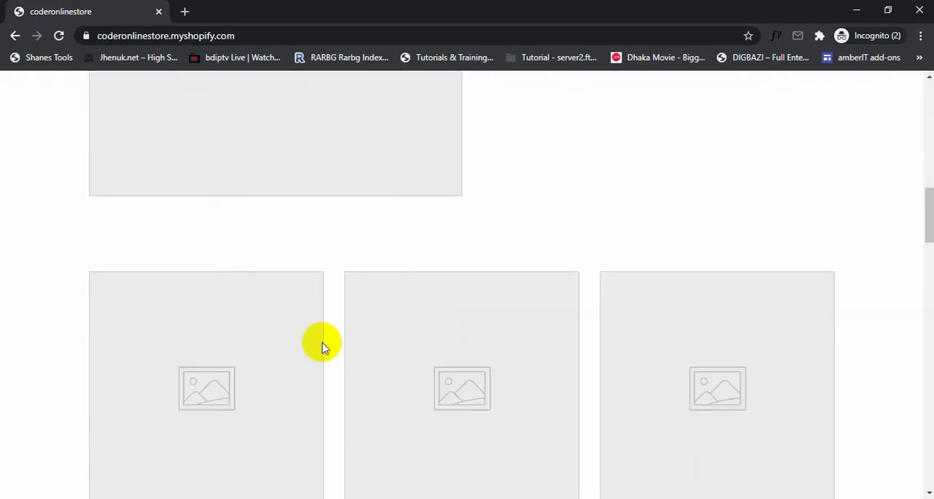
pyautogui.scroll(-10, 321, 341)
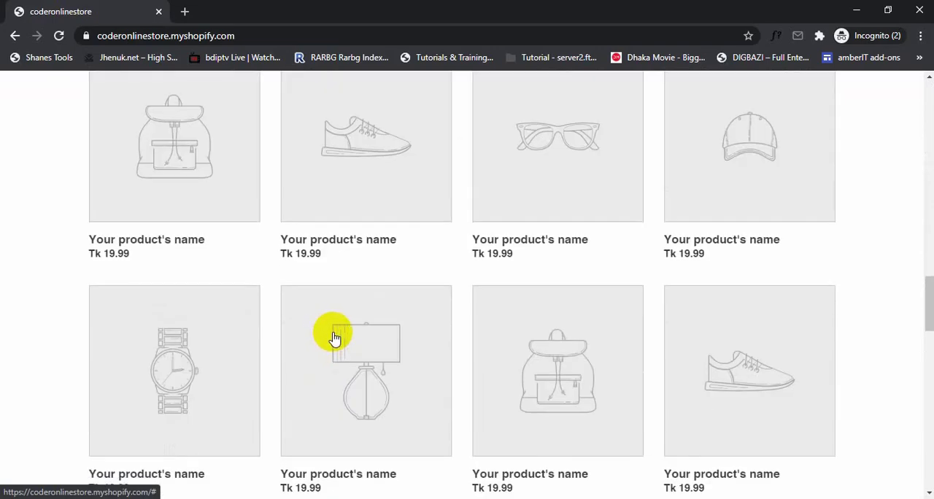
pyautogui.scroll(-15, 334, 338)
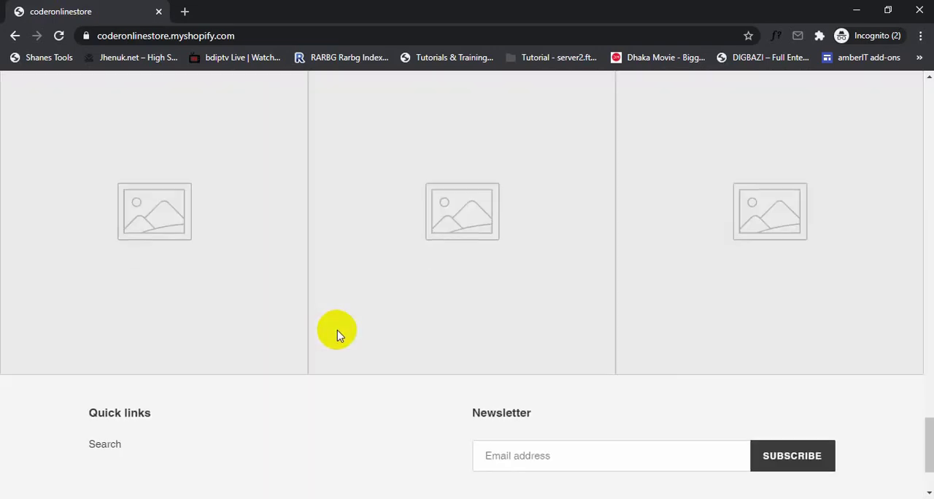
pyautogui.scroll(12, 337, 334)
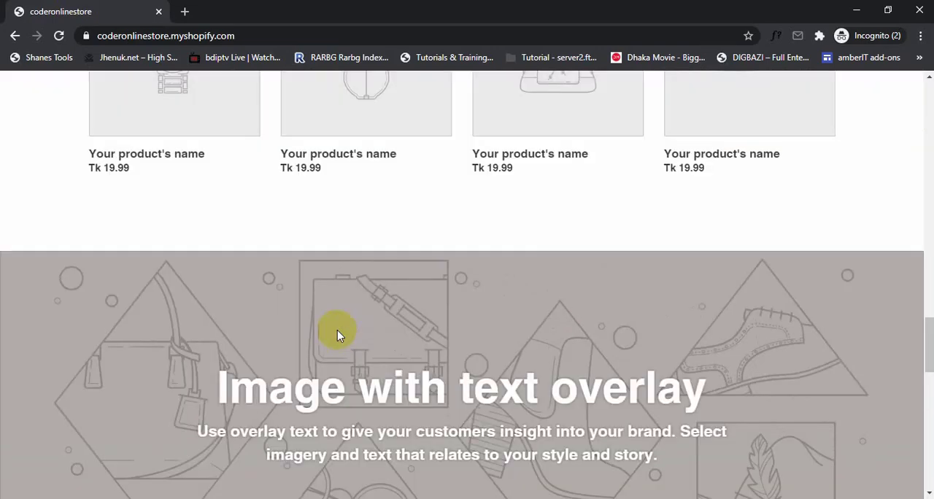
pyautogui.scroll(10, 337, 334)
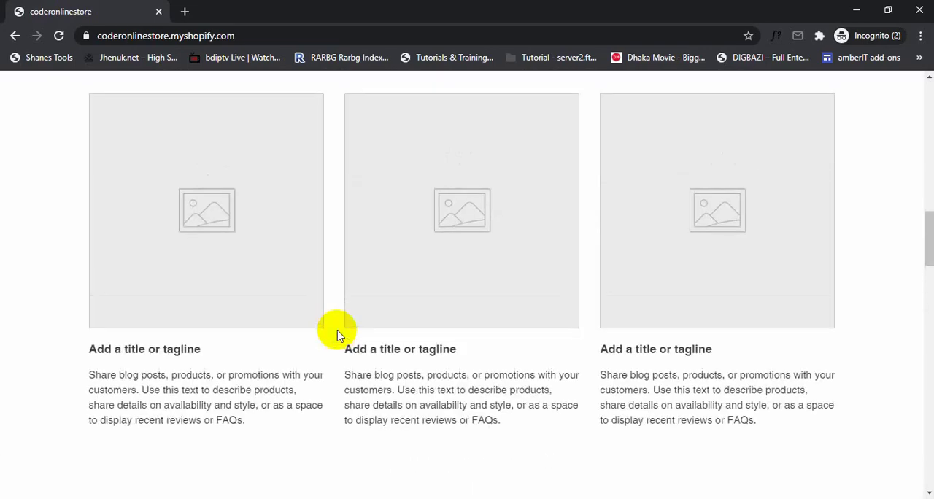
pyautogui.scroll(8, 336, 332)
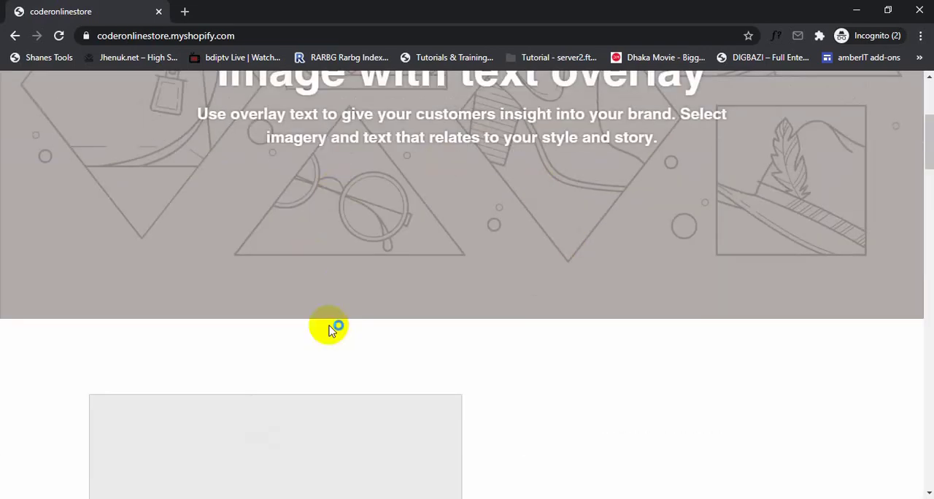
pyautogui.scroll(4, 330, 330)
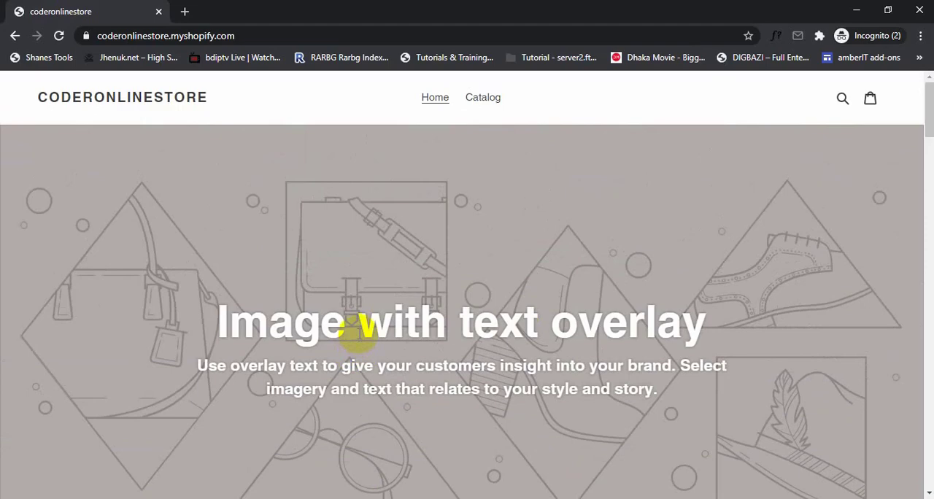
pyautogui.scroll(-3, 359, 328)
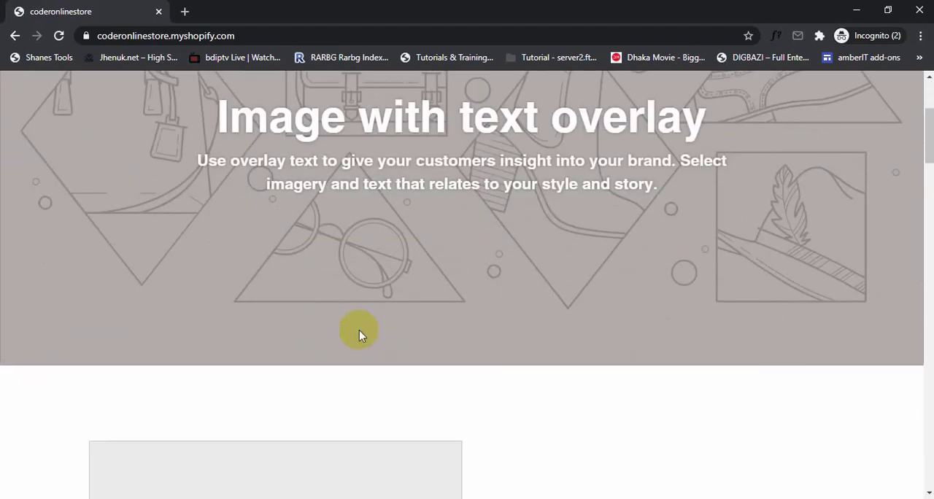
pyautogui.scroll(3, 359, 329)
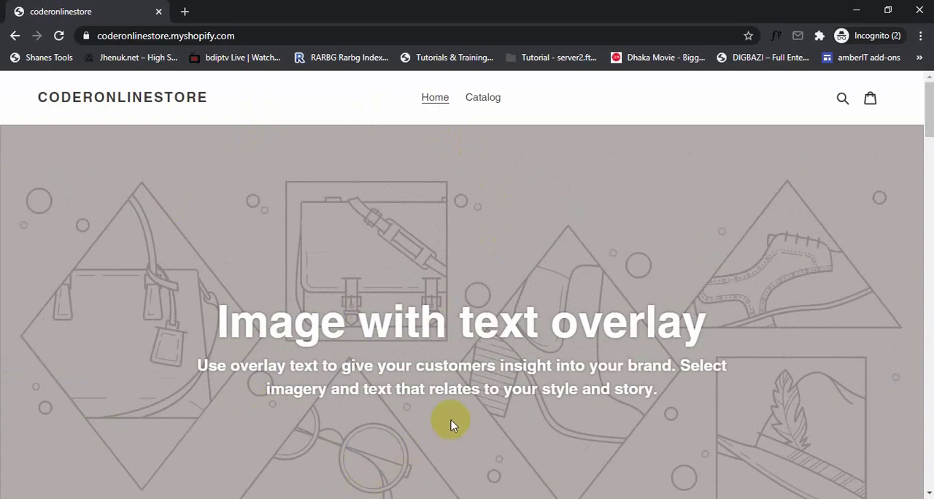
pyautogui.scroll(-1, 453, 422)
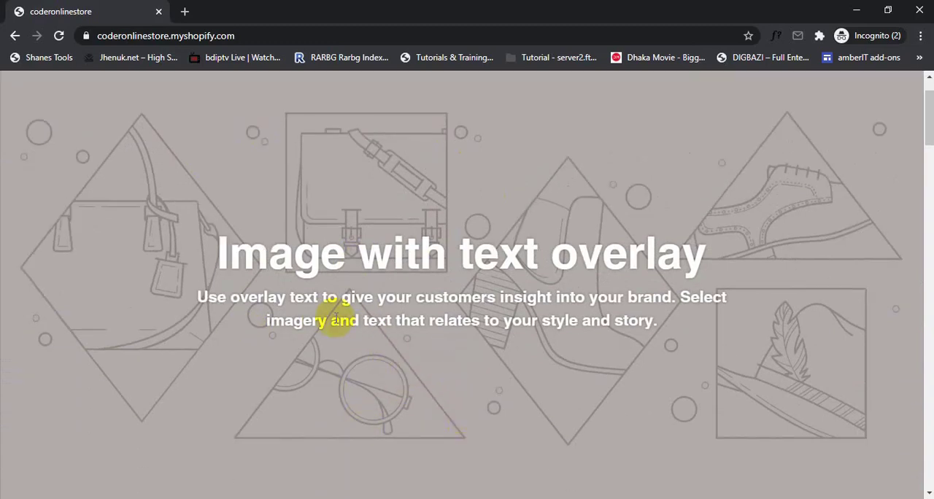
pyautogui.click(240, 36)
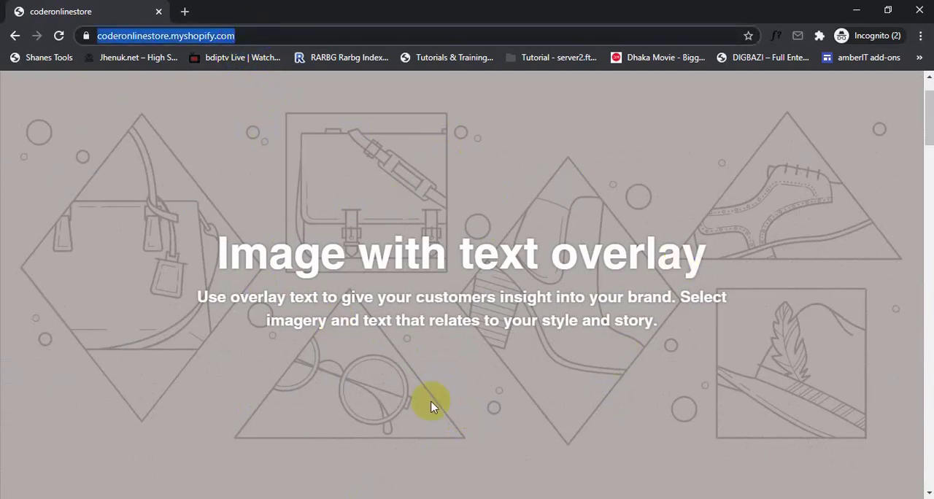
pyautogui.moveTo(246, 33); pyautogui.dragTo(83, 33)
pyautogui.click(156, 431)
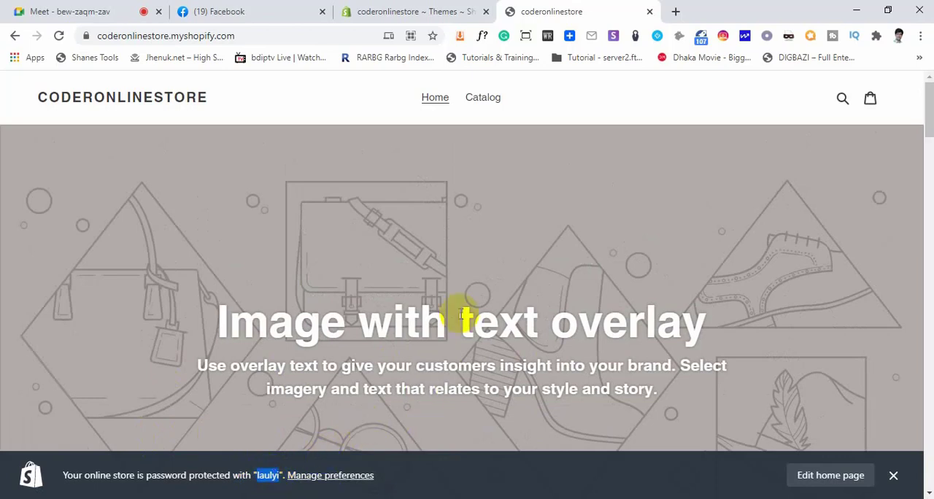
pyautogui.click(318, 497)
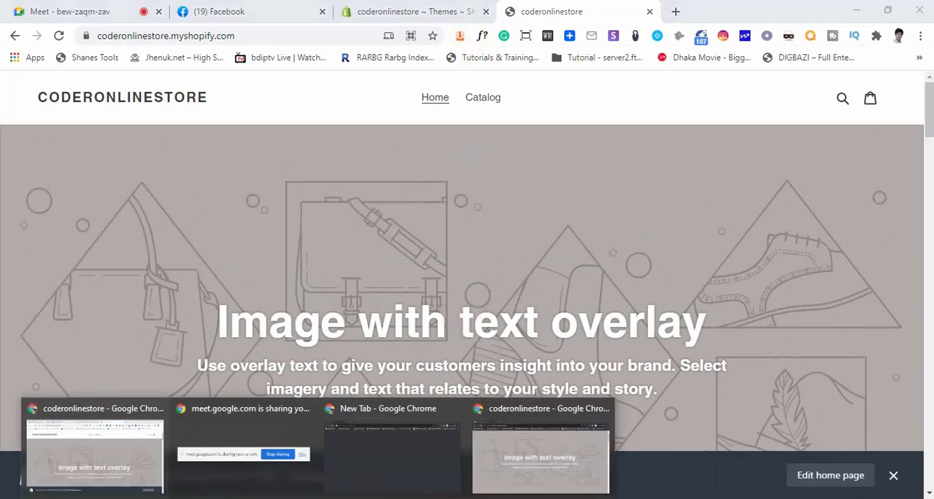
pyautogui.click(408, 459)
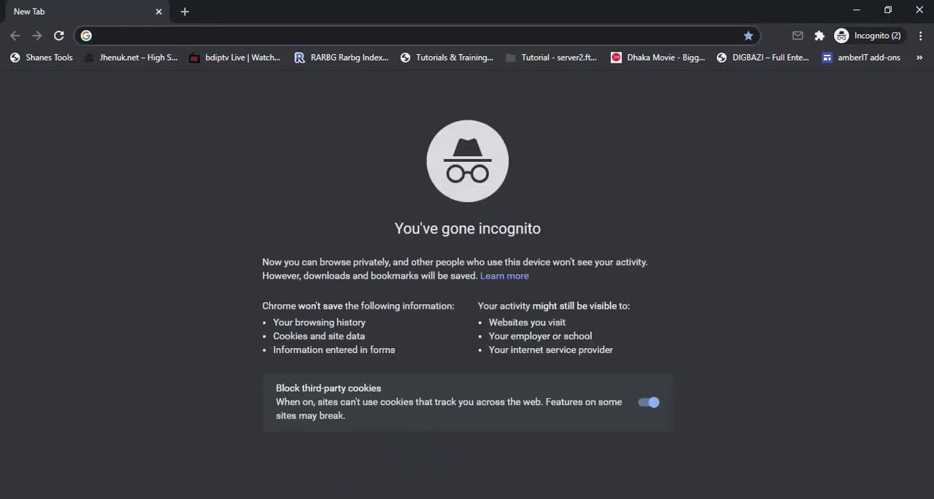
pyautogui.click(518, 442)
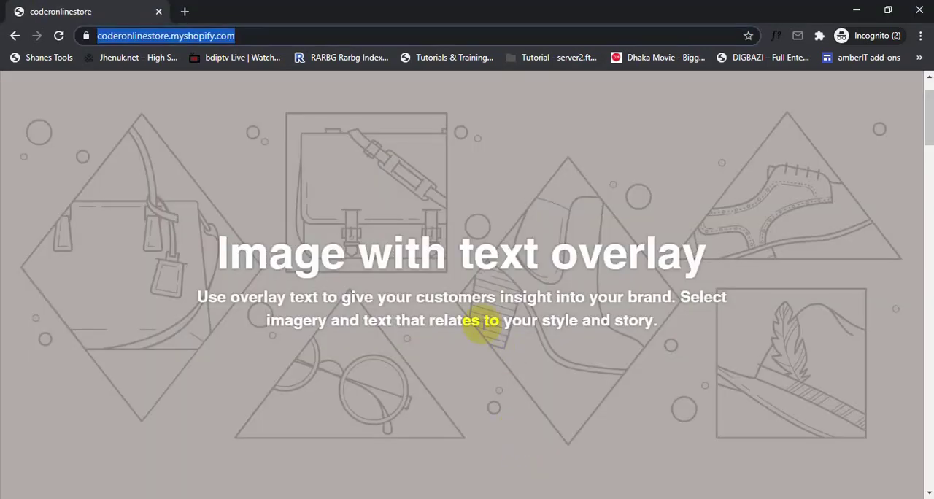
# Return to the regular browser window and open the online store's Themes page in the admin
pyautogui.click(318, 498)
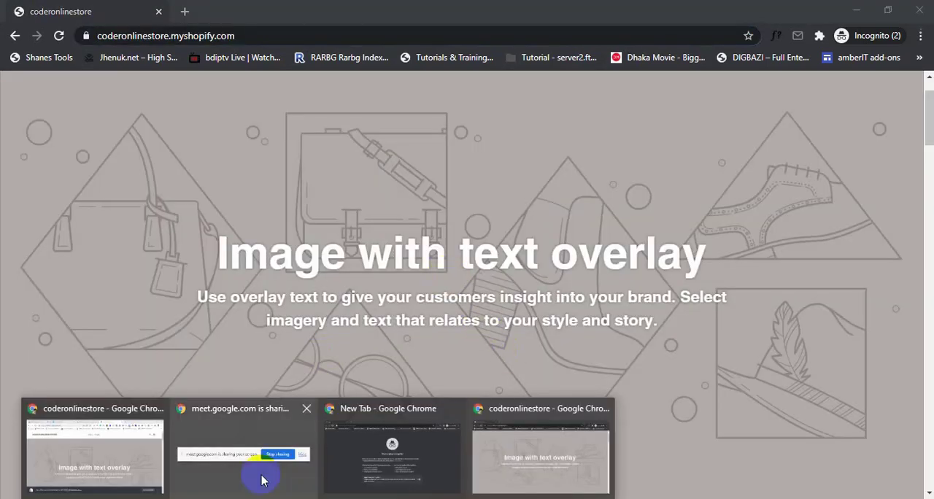
pyautogui.click(143, 461)
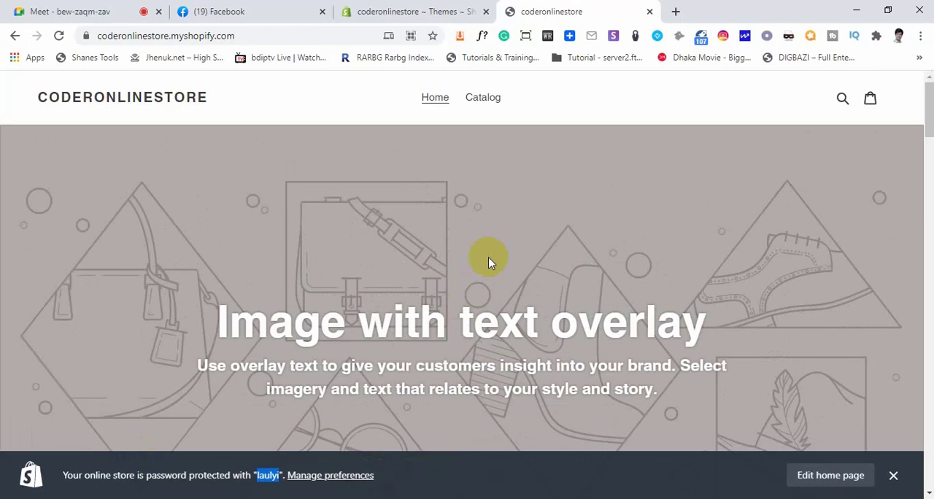
pyautogui.click(438, 11)
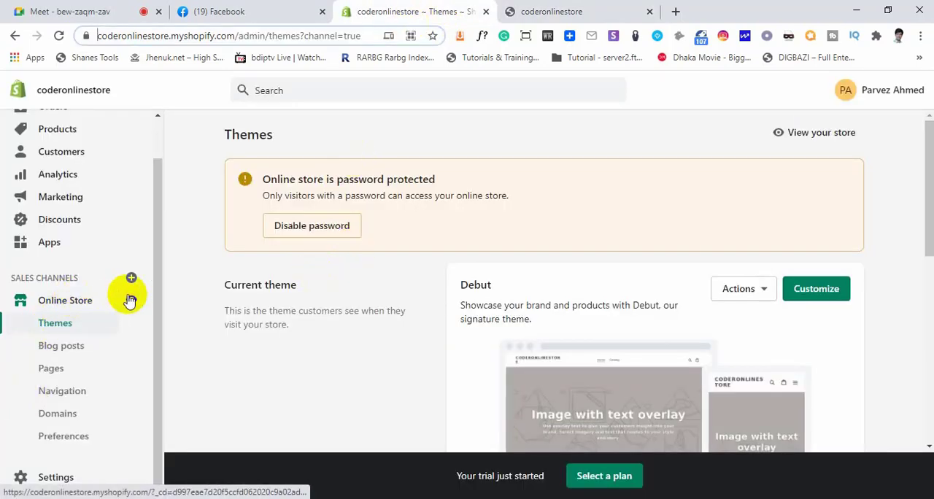
pyautogui.click(58, 324)
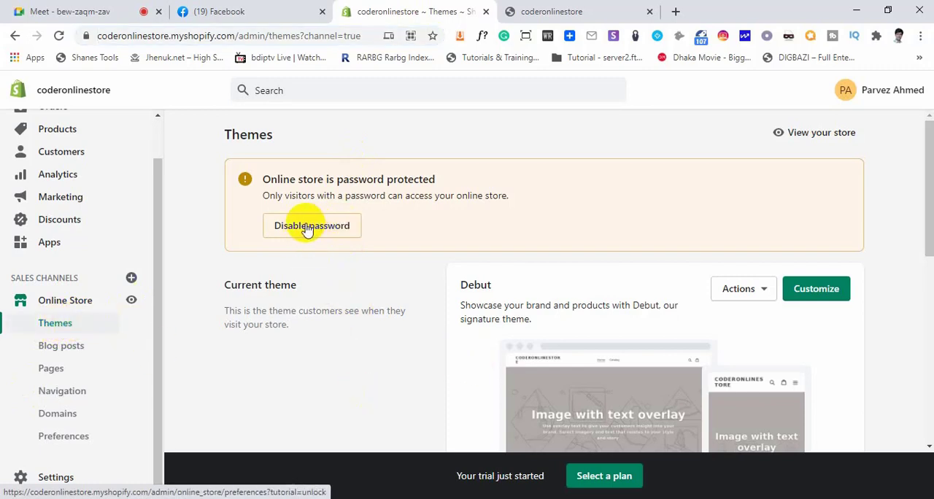
# Highlight the Themes page notice about only visitors with a password accessing the online store
pyautogui.moveTo(267, 196); pyautogui.dragTo(424, 196)
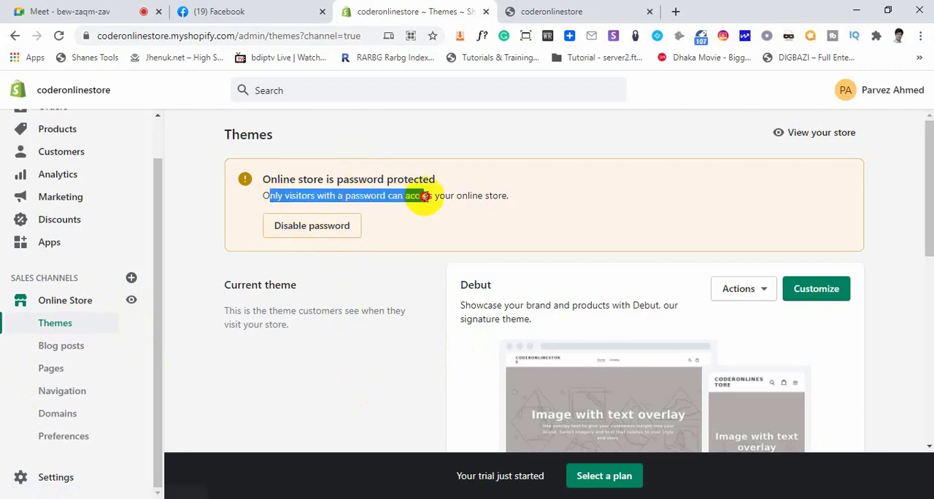
pyautogui.click(280, 197)
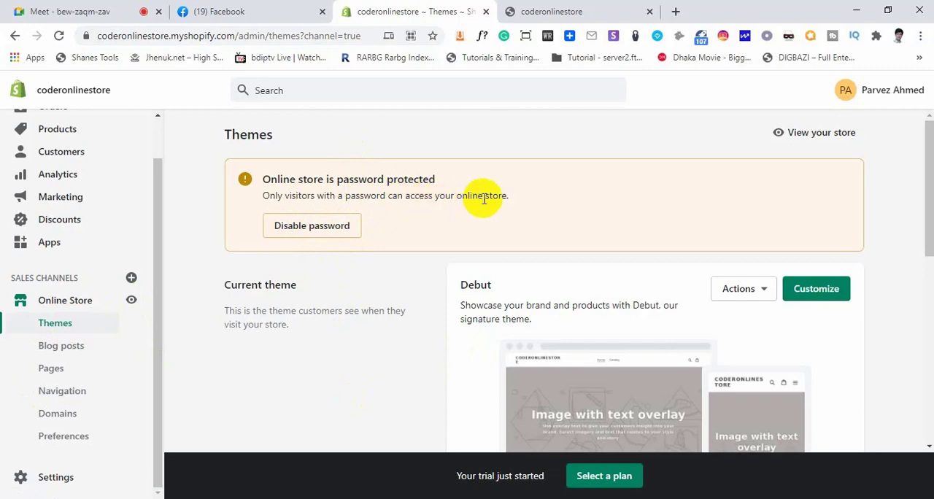
pyautogui.moveTo(504, 197); pyautogui.dragTo(310, 197)
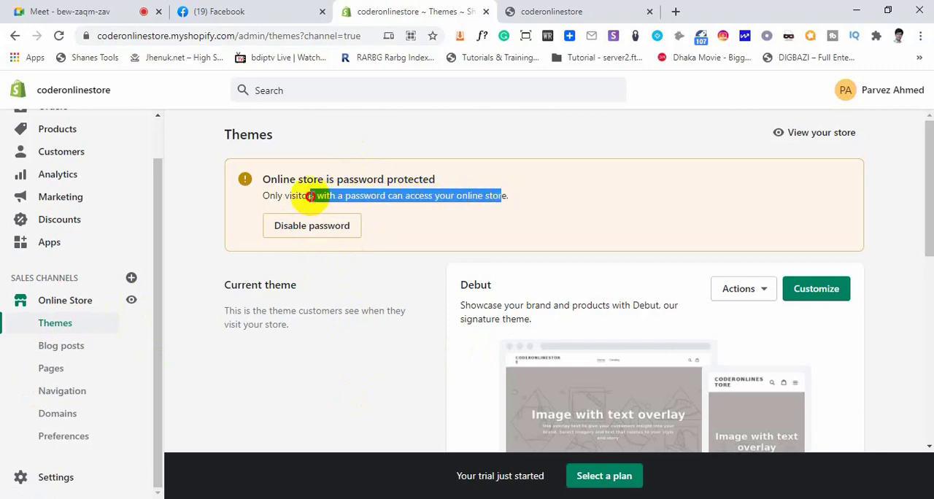
pyautogui.click(290, 195)
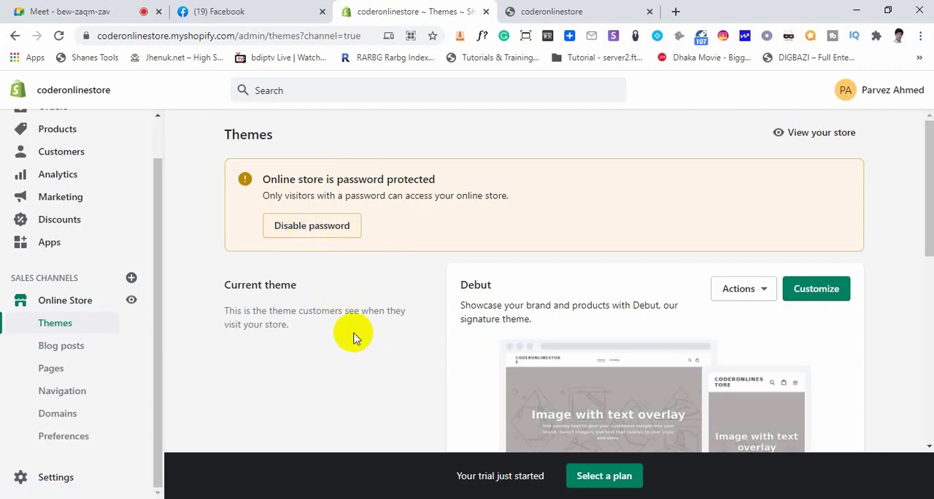
# Preview the current Debut theme in a new browser tab and look through it down to the featured collection
pyautogui.scroll(-2, 353, 337)
pyautogui.moveTo(231, 148); pyautogui.dragTo(370, 164)
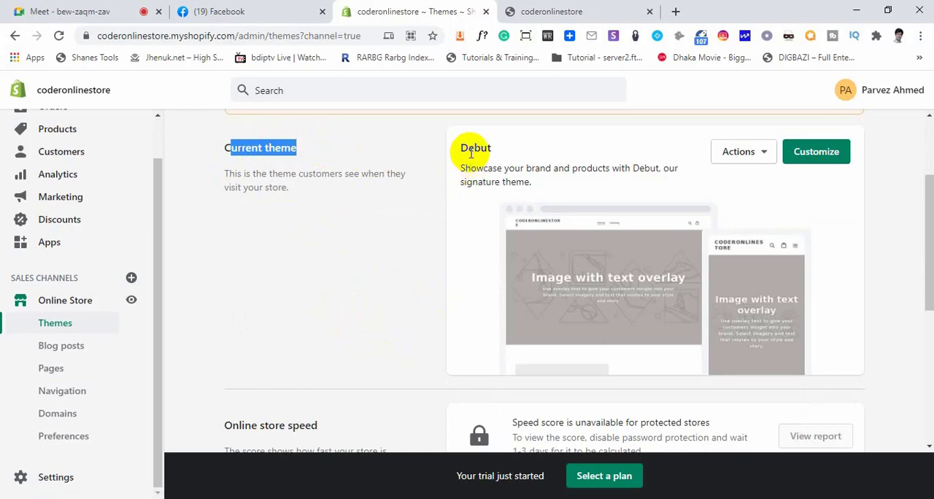
pyautogui.click(761, 156)
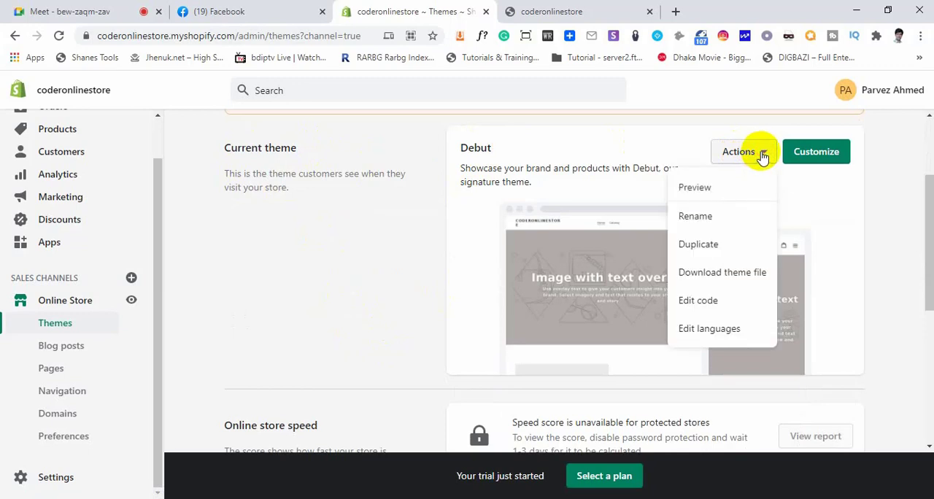
pyautogui.rightClick(700, 188)
pyautogui.click(722, 192)
pyautogui.click(559, 10)
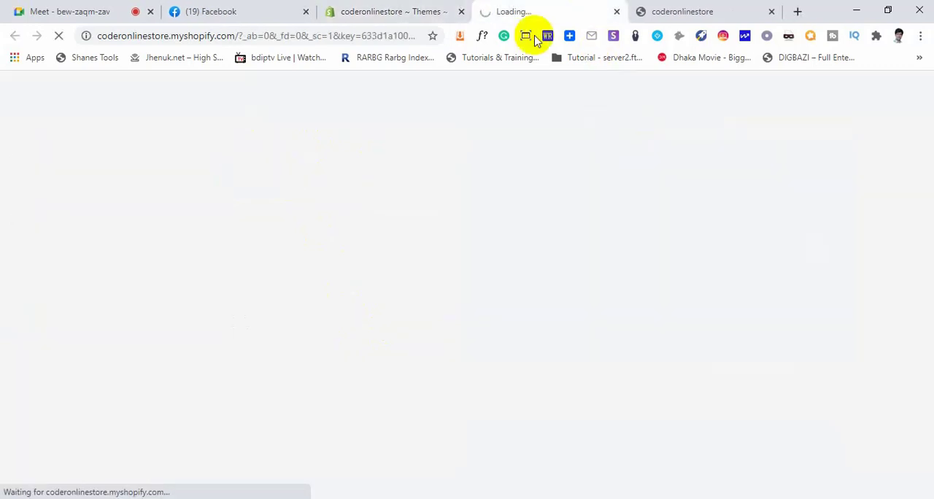
pyautogui.scroll(-5, 570, 287)
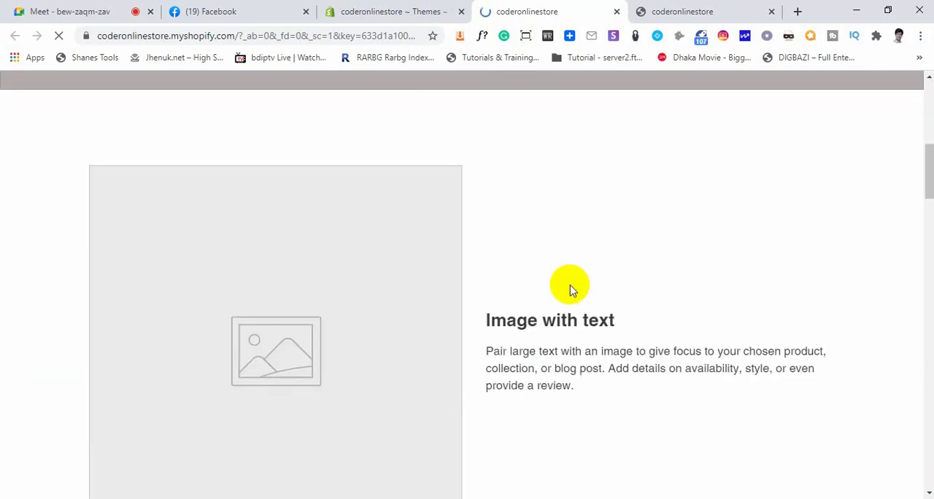
pyautogui.scroll(-8, 571, 288)
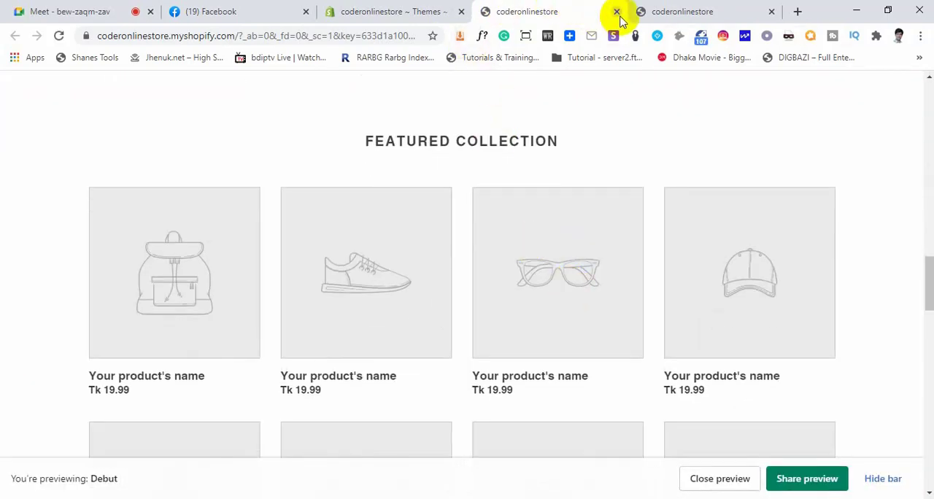
# Close the Debut preview and its actions list, check the storefront, and return to the admin Themes page
pyautogui.click(616, 11)
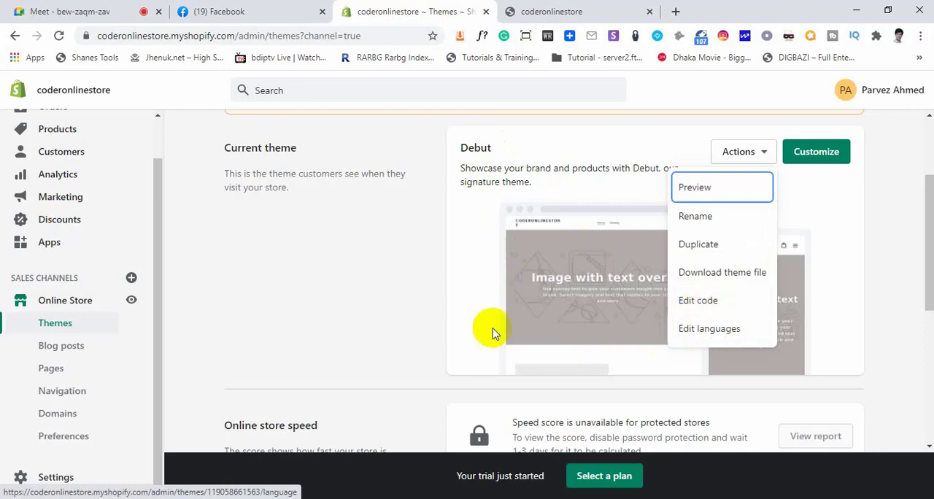
pyautogui.click(881, 211)
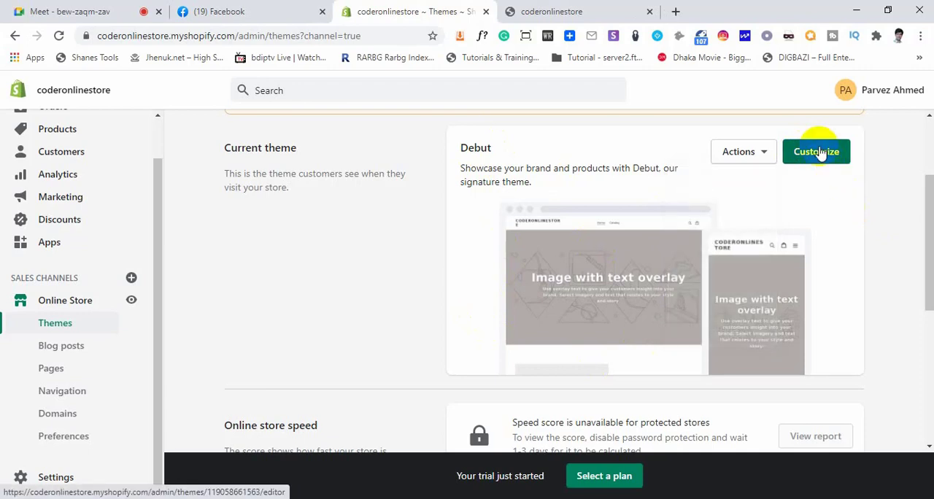
pyautogui.click(540, 13)
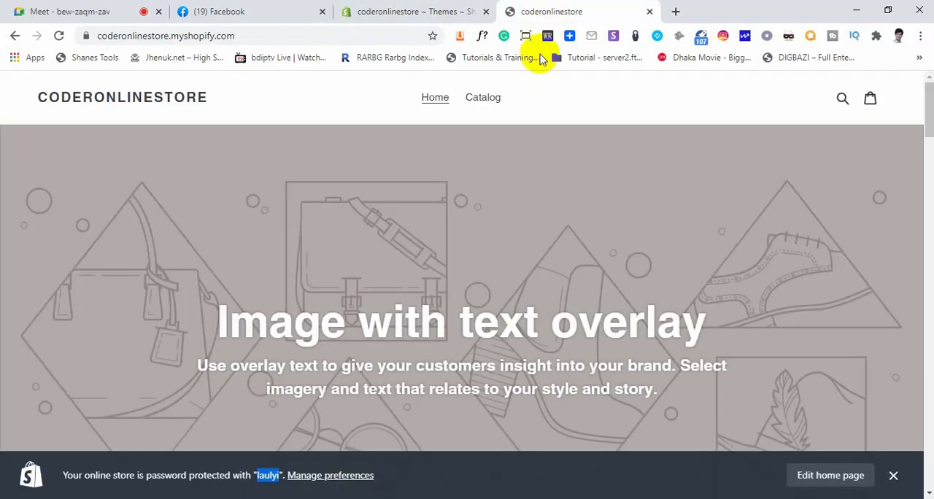
pyautogui.click(413, 11)
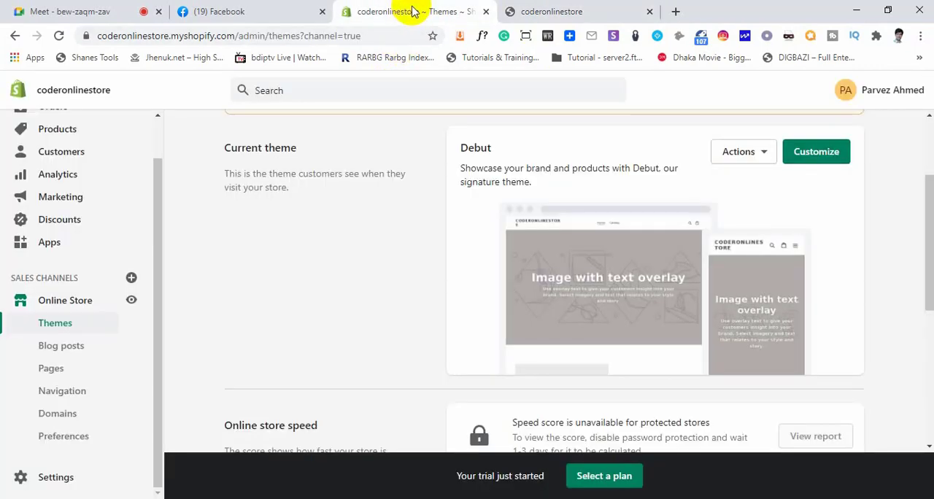
# Highlight the Shopify Theme Store entry in the Theme library section of the Themes page
pyautogui.scroll(-4, 386, 273)
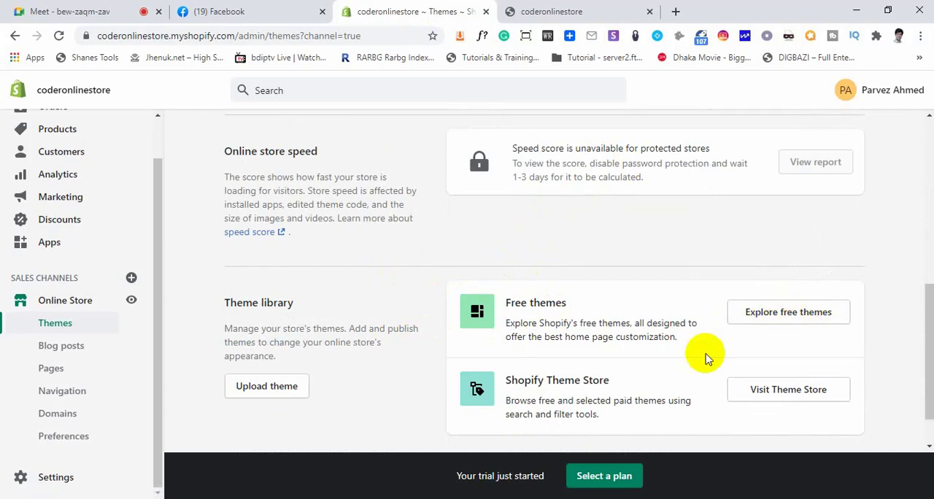
pyautogui.moveTo(515, 380); pyautogui.dragTo(595, 382)
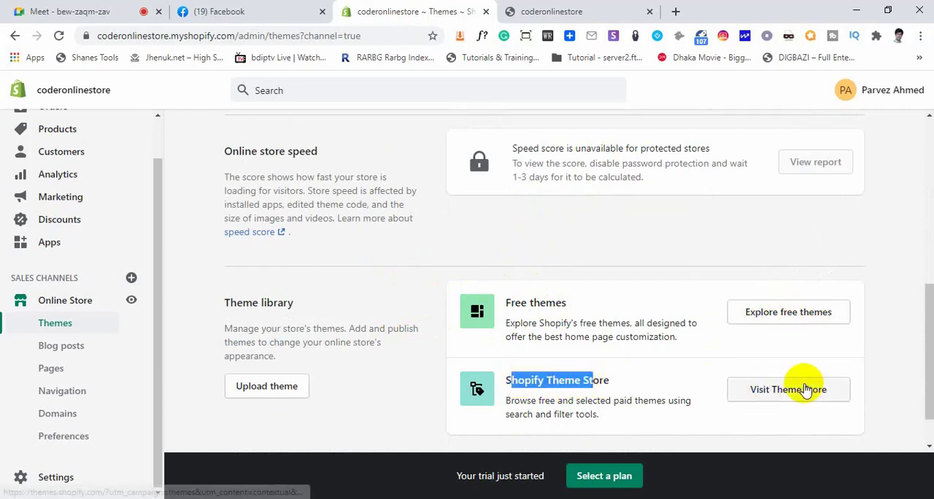
pyautogui.scroll(-1, 802, 384)
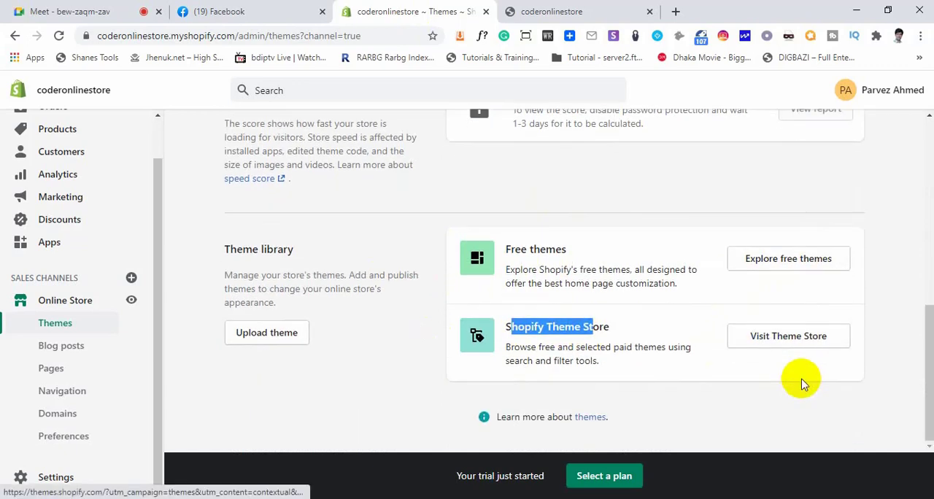
# Explore the free themes from Simple through Express, and close the free themes list
pyautogui.click(787, 263)
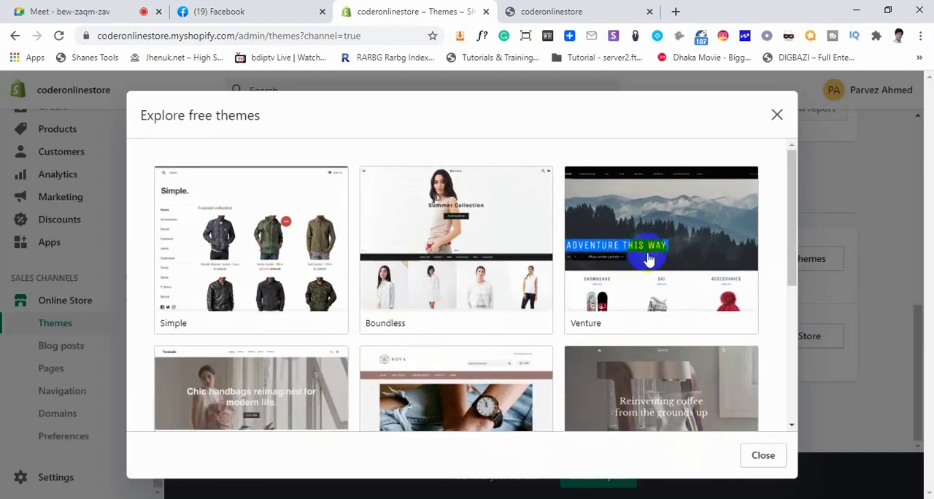
pyautogui.scroll(-1, 472, 338)
pyautogui.scroll(-1, 471, 338)
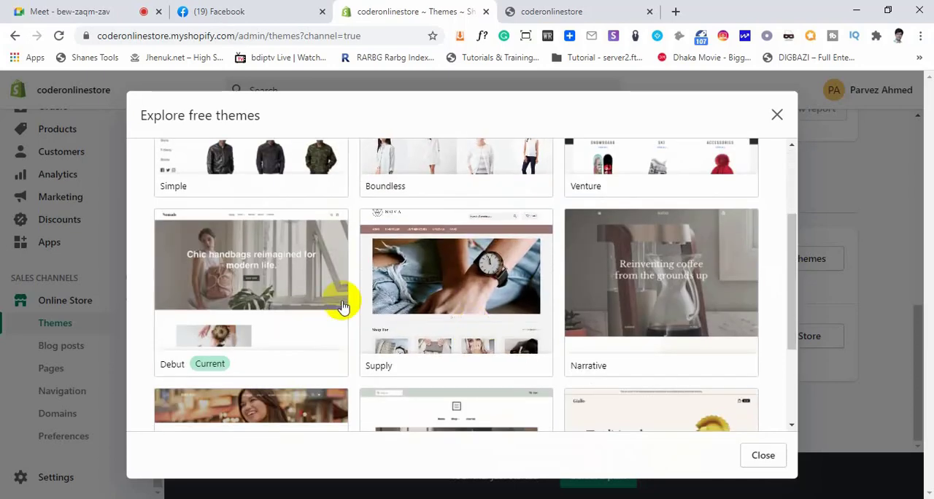
pyautogui.scroll(-2, 693, 292)
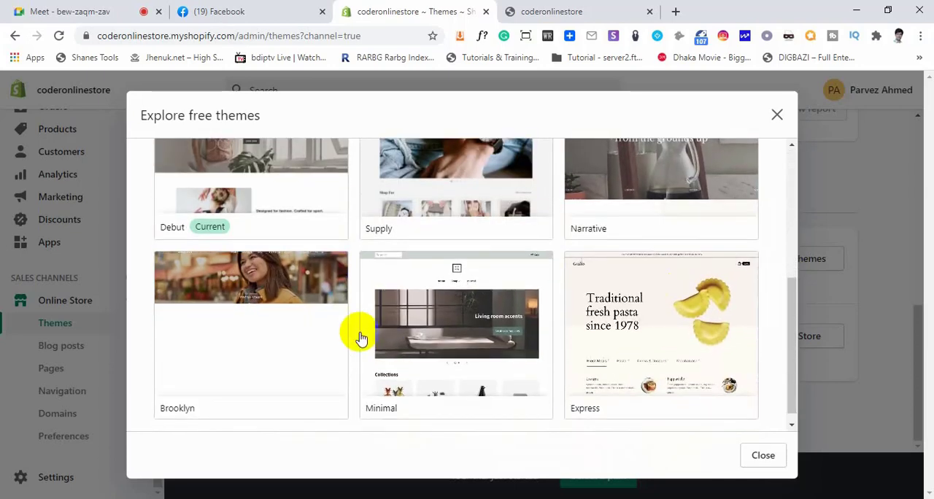
pyautogui.scroll(4, 561, 359)
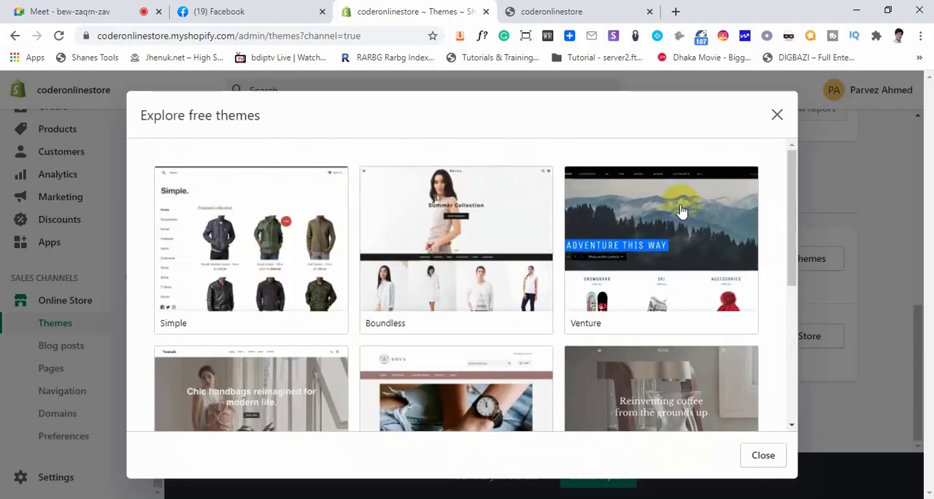
pyautogui.click(778, 116)
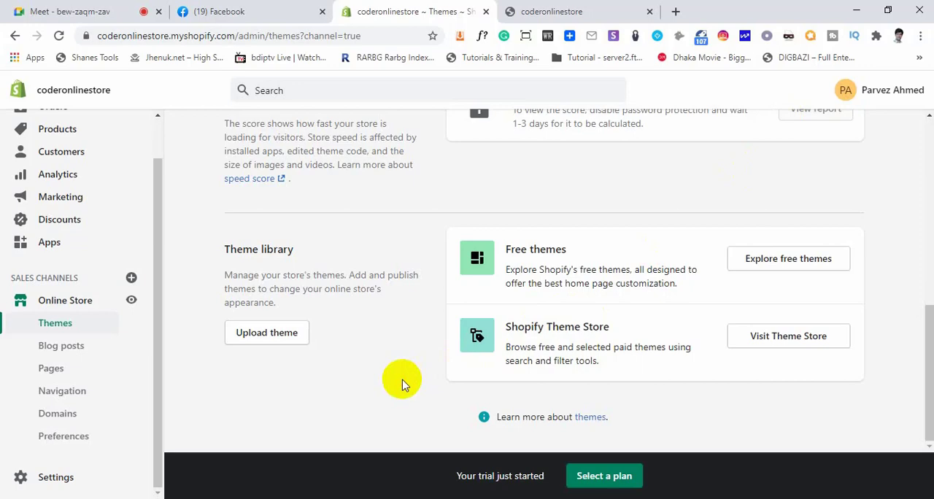
# Show how a theme file is added through Upload theme, and dismiss the file chooser without selecting a file
pyautogui.click(267, 335)
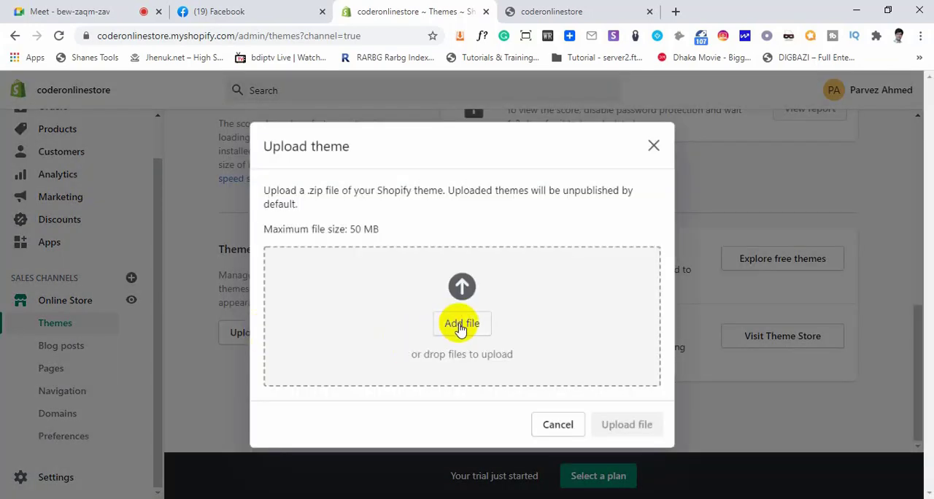
pyautogui.click(464, 325)
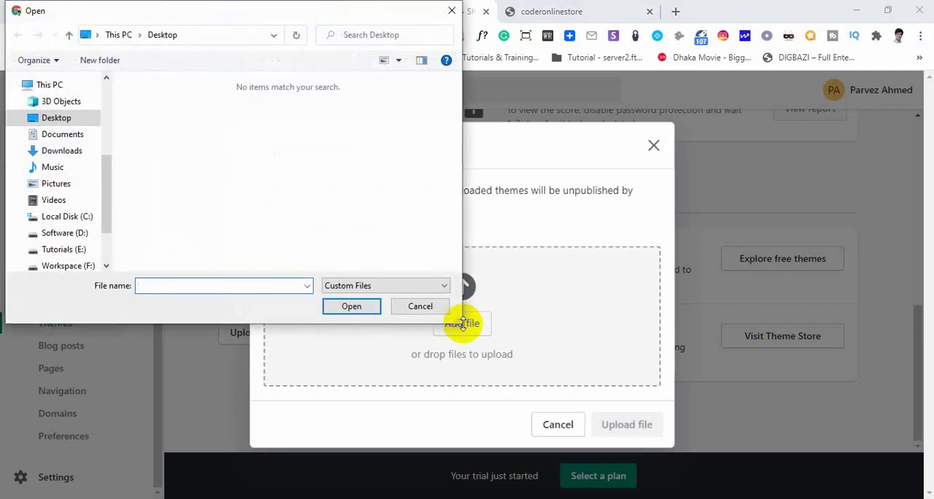
pyautogui.scroll(-1, 105, 194)
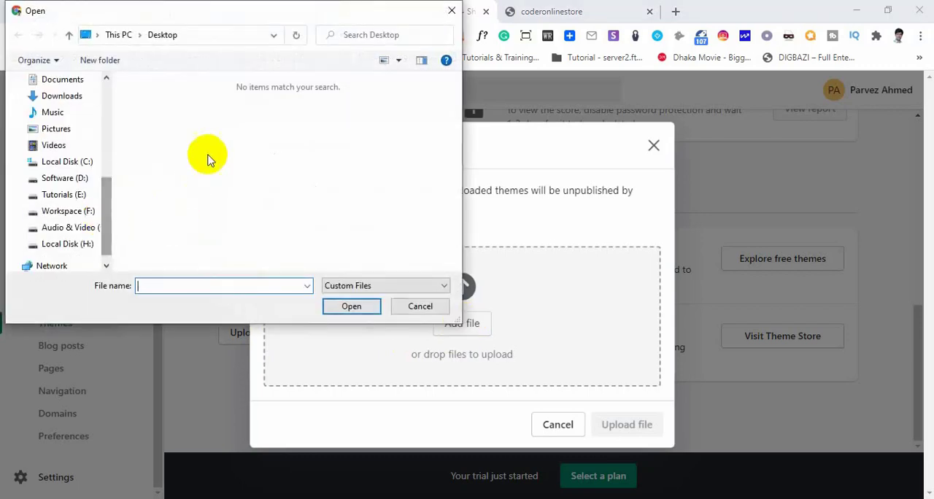
pyautogui.click(430, 308)
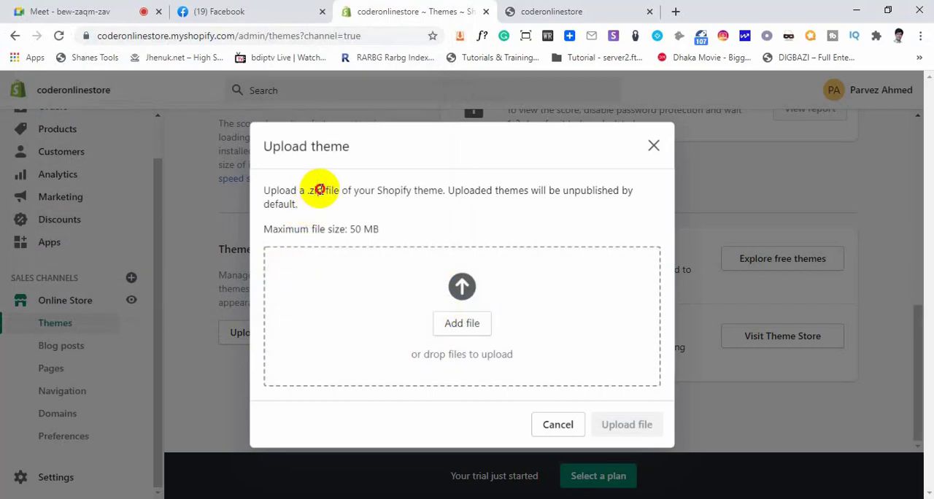
# Highlight the .zip file requirement and the maximum file size in the theme upload dialog, and cancel the upload
pyautogui.moveTo(319, 190); pyautogui.dragTo(289, 188)
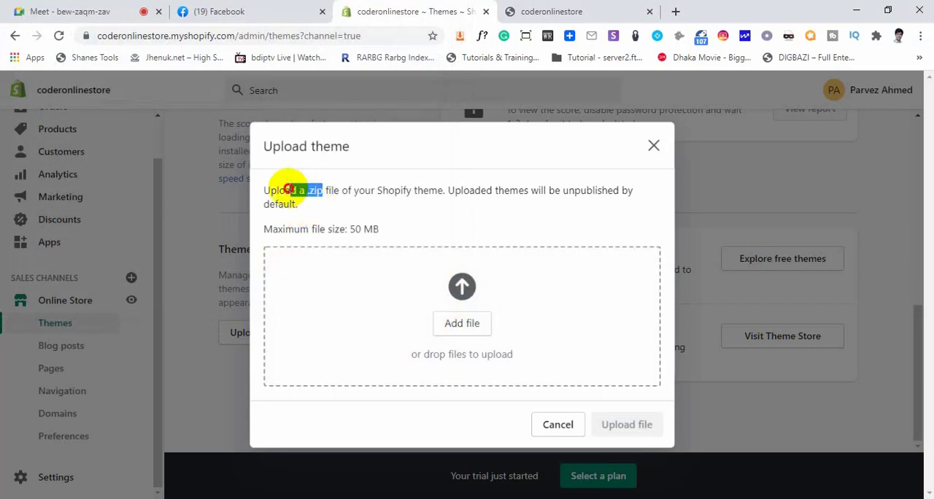
pyautogui.click(336, 190)
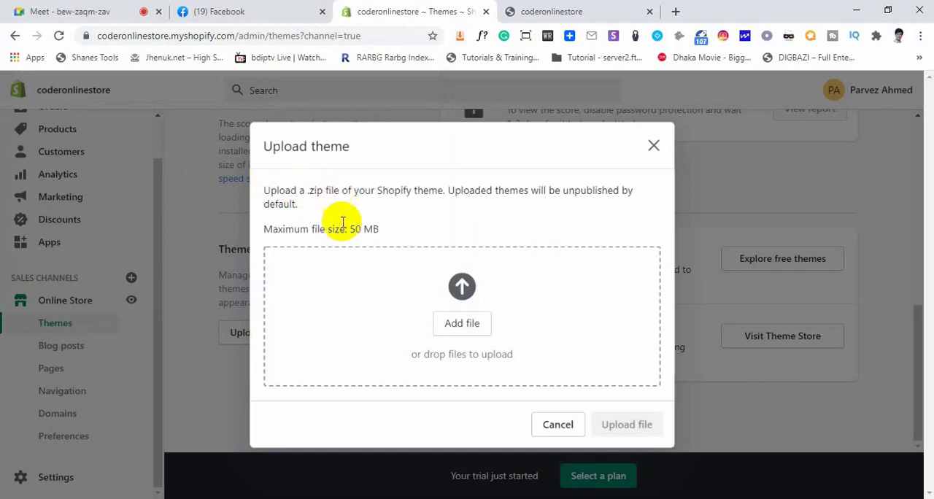
pyautogui.moveTo(270, 229); pyautogui.dragTo(365, 228)
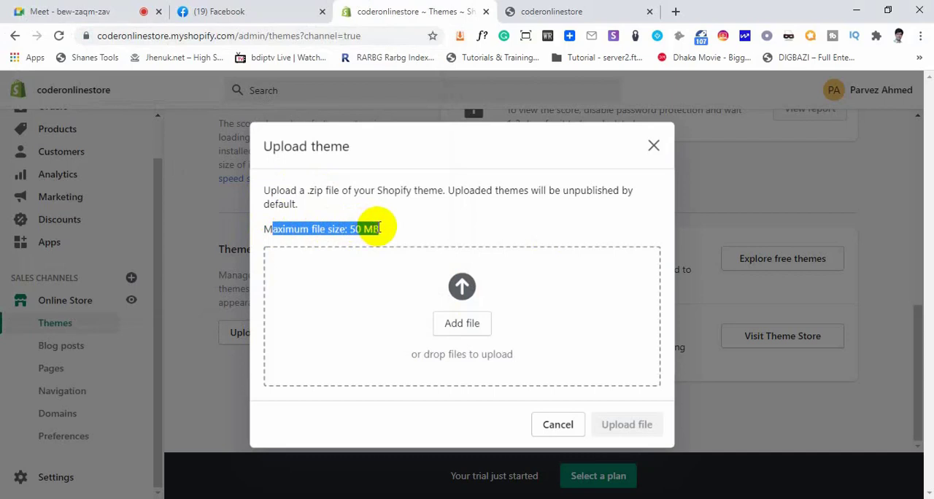
pyautogui.click(378, 227)
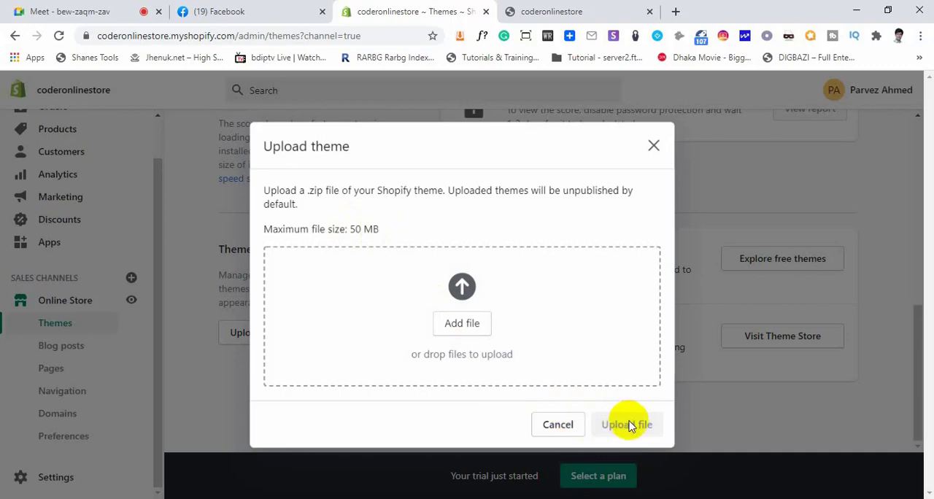
pyautogui.click(553, 425)
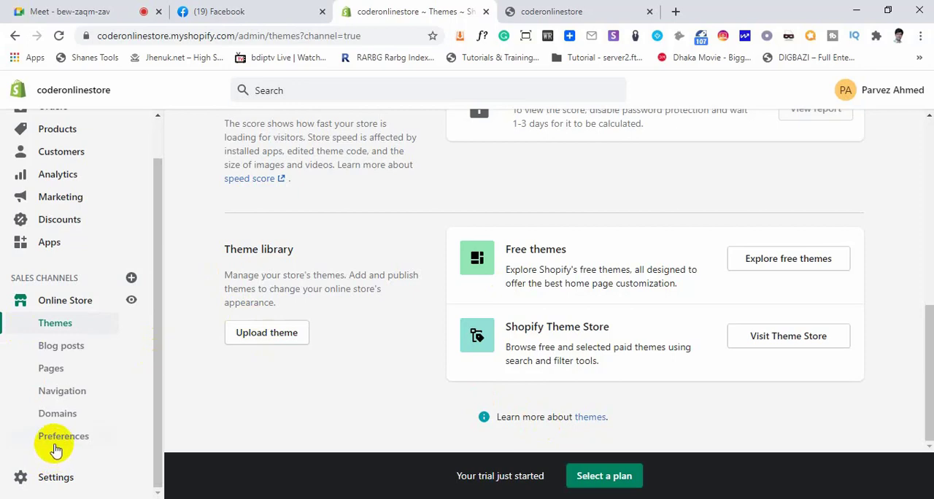
# Open Blog posts in the admin and highlight the storefront column's placeholder title and blog post description above the featured collection
pyautogui.click(63, 348)
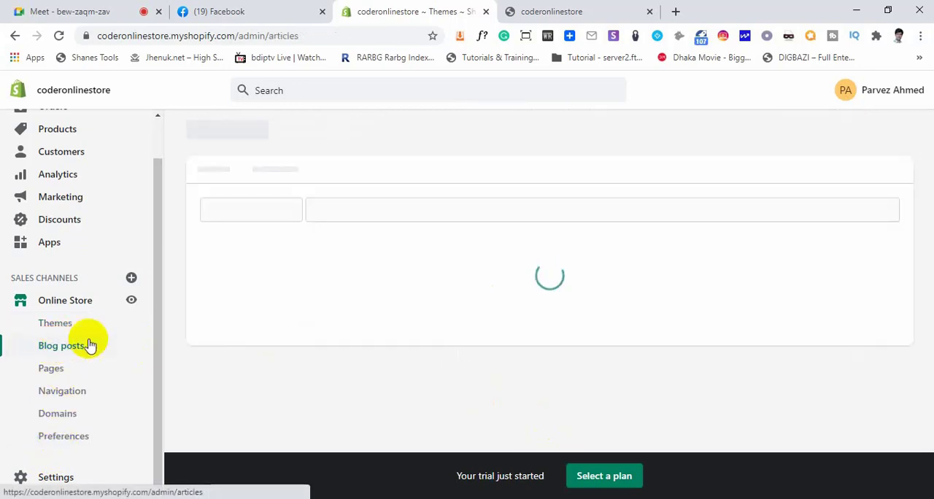
pyautogui.click(552, 10)
pyautogui.scroll(-10, 609, 253)
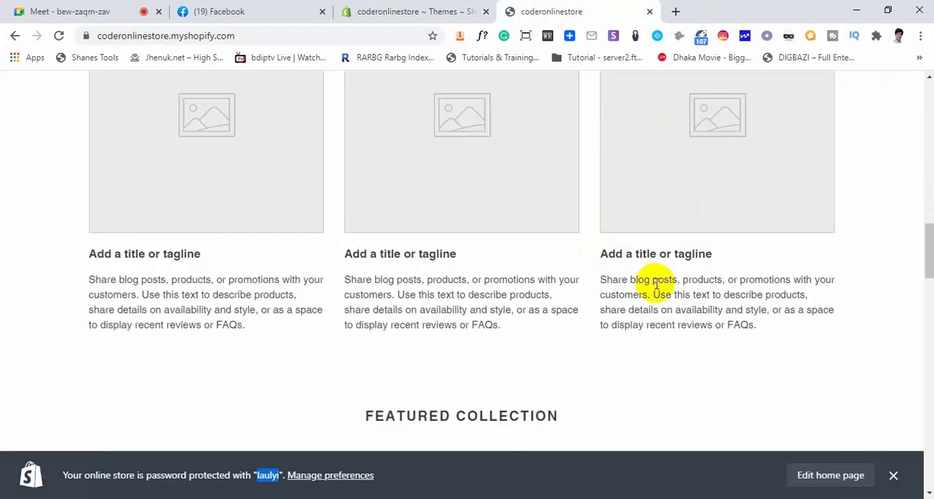
pyautogui.scroll(2, 674, 186)
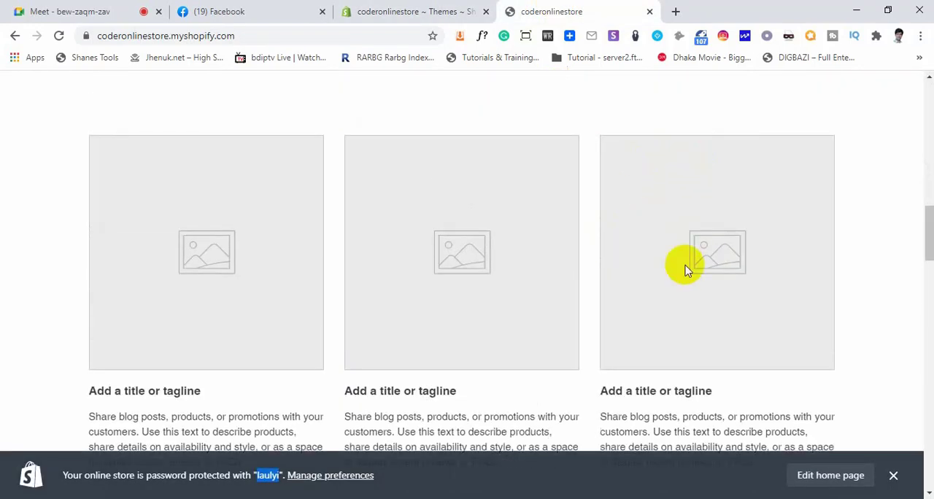
pyautogui.scroll(-3, 684, 265)
pyautogui.moveTo(608, 254); pyautogui.dragTo(712, 255)
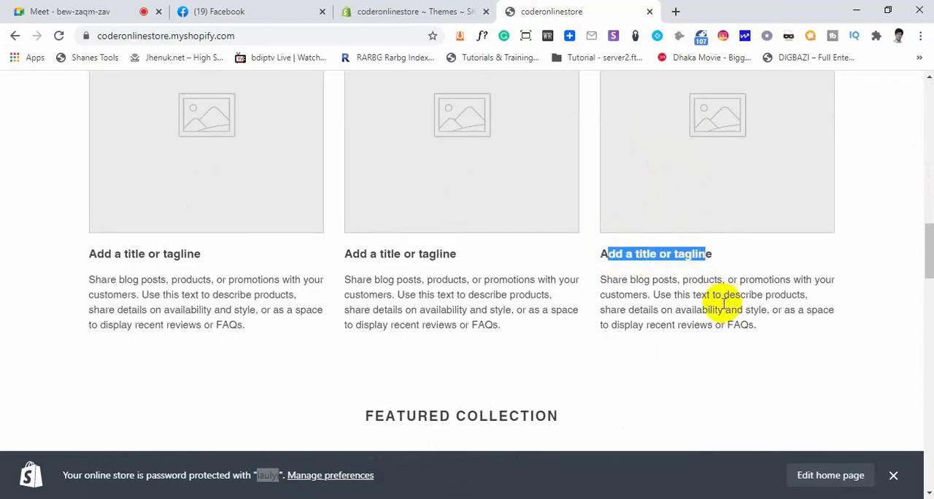
pyautogui.moveTo(634, 281); pyautogui.dragTo(725, 321)
pyautogui.click(724, 321)
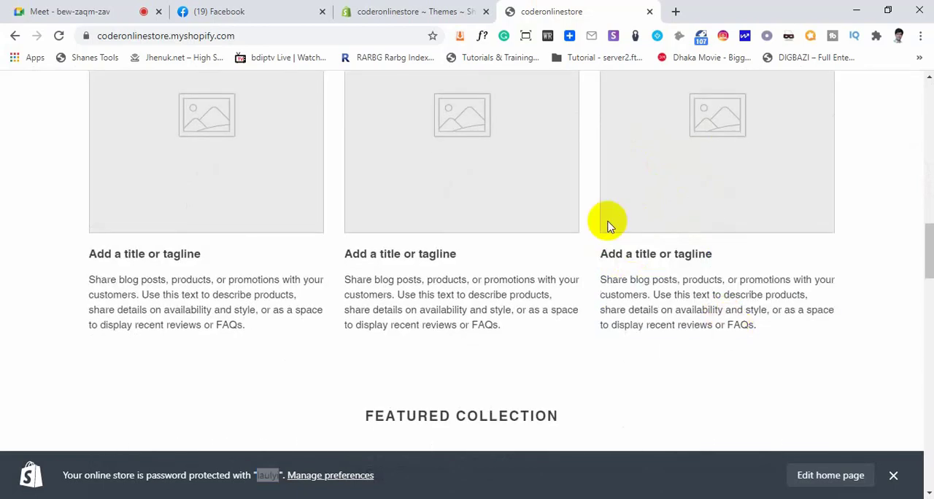
# Return to the admin, view the option for creating a blog post, and open the online store's Pages section
pyautogui.click(433, 11)
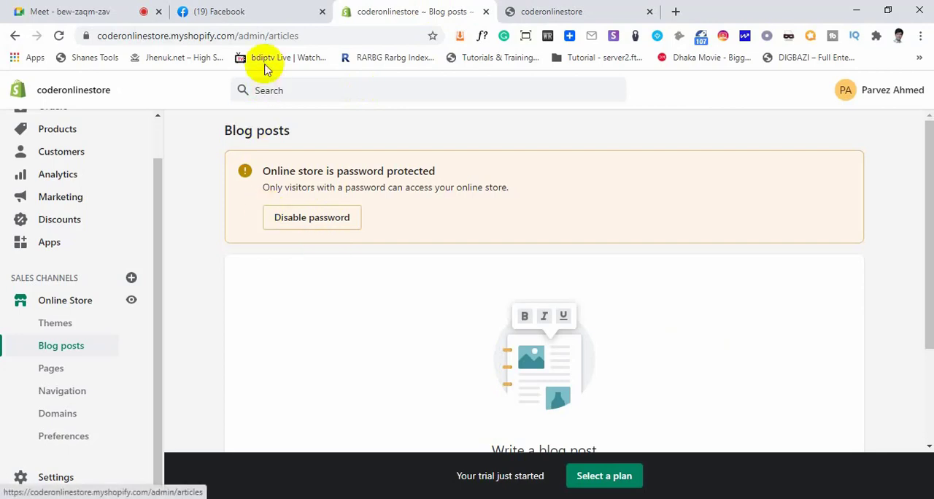
pyautogui.scroll(-2, 352, 350)
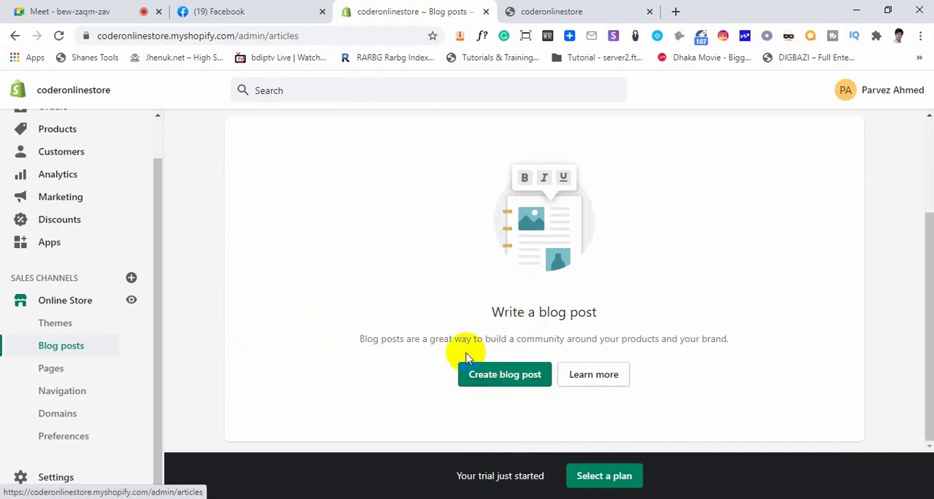
pyautogui.click(51, 376)
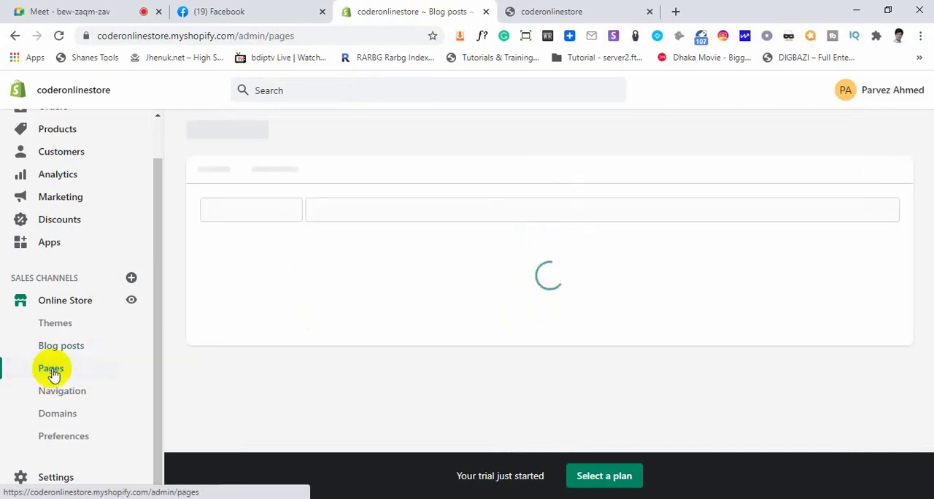
# Check the storefront's Home and Catalog pages, and return to the admin Pages section to view its Add page option
pyautogui.click(531, 11)
pyautogui.scroll(10, 546, 129)
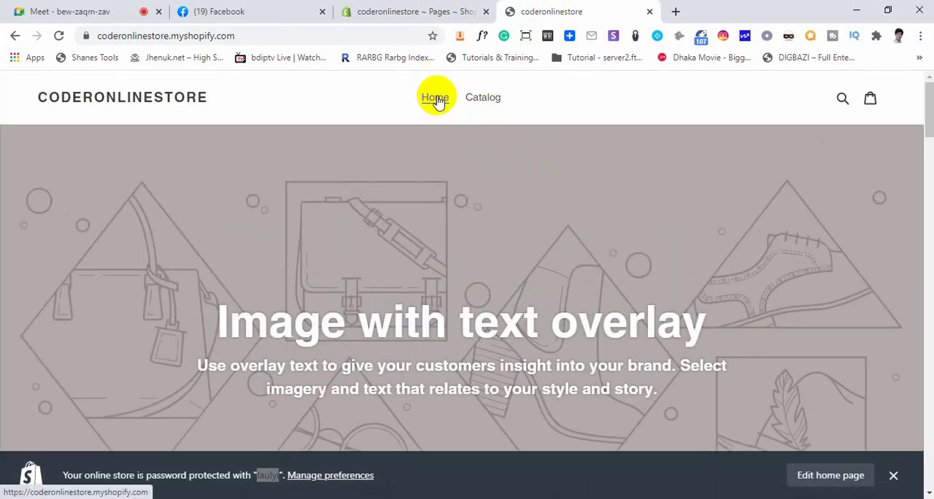
pyautogui.click(489, 99)
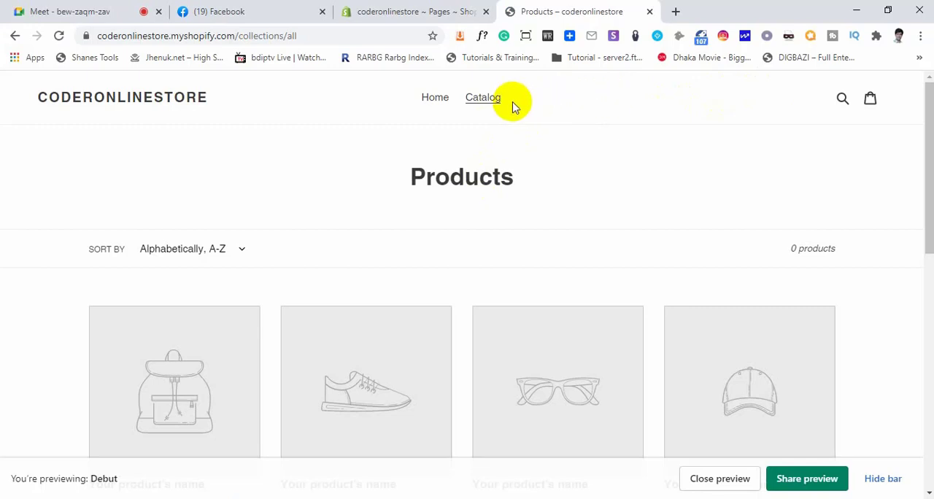
pyautogui.click(429, 13)
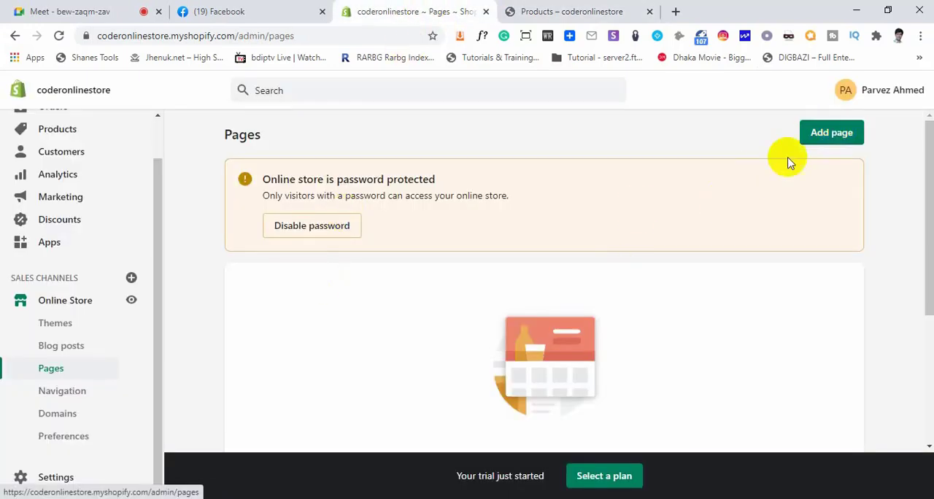
pyautogui.scroll(-3, 552, 292)
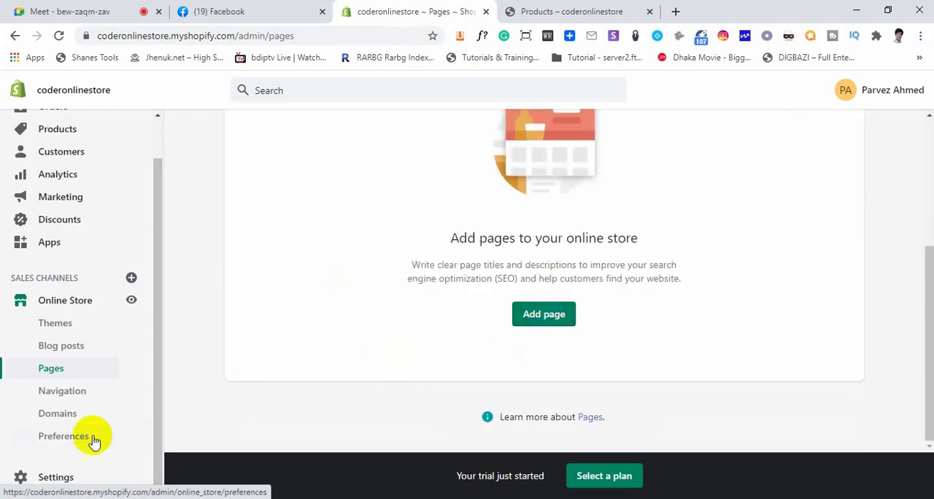
# Open Navigation in the admin and check the main menu links and footer on the storefront's catalog page
pyautogui.click(53, 394)
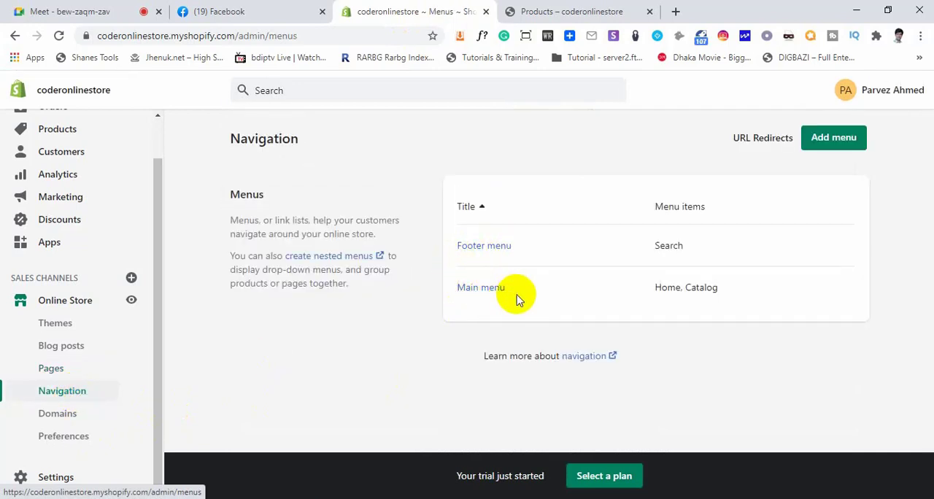
pyautogui.click(587, 10)
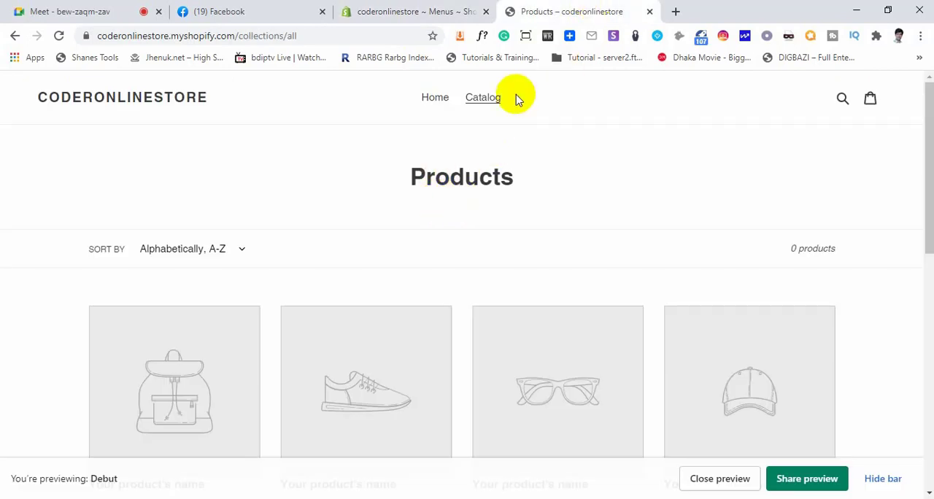
pyautogui.moveTo(528, 102); pyautogui.dragTo(452, 36)
pyautogui.scroll(-5, 604, 277)
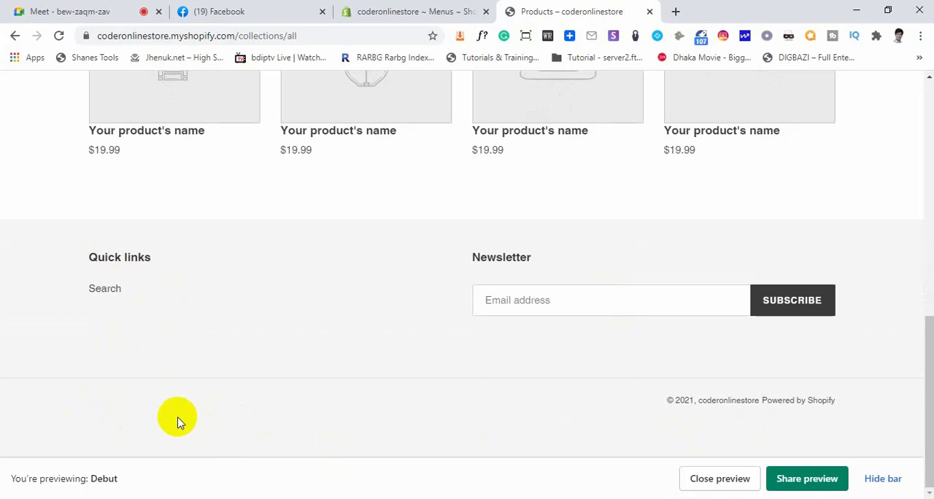
# Compare the admin's footer menu item with the storefront's Quick links, and return to the admin Navigation page
pyautogui.click(426, 13)
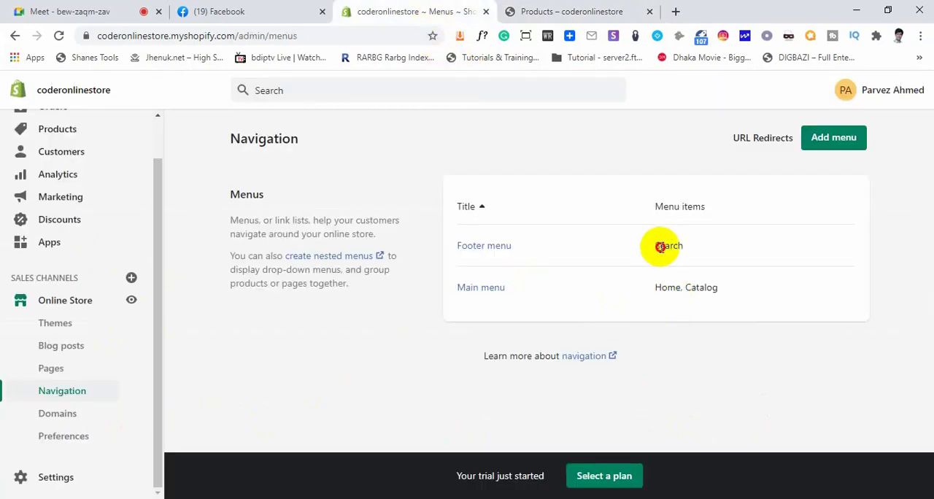
pyautogui.click(563, 11)
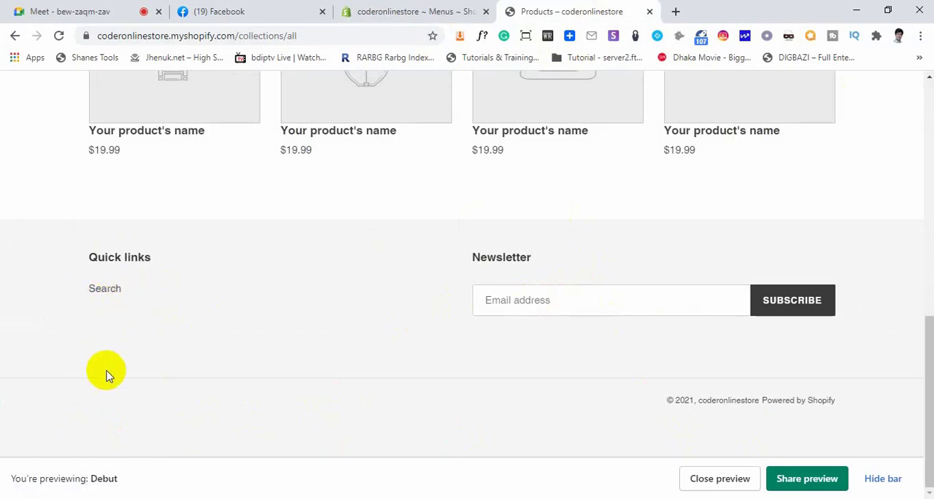
pyautogui.click(408, 12)
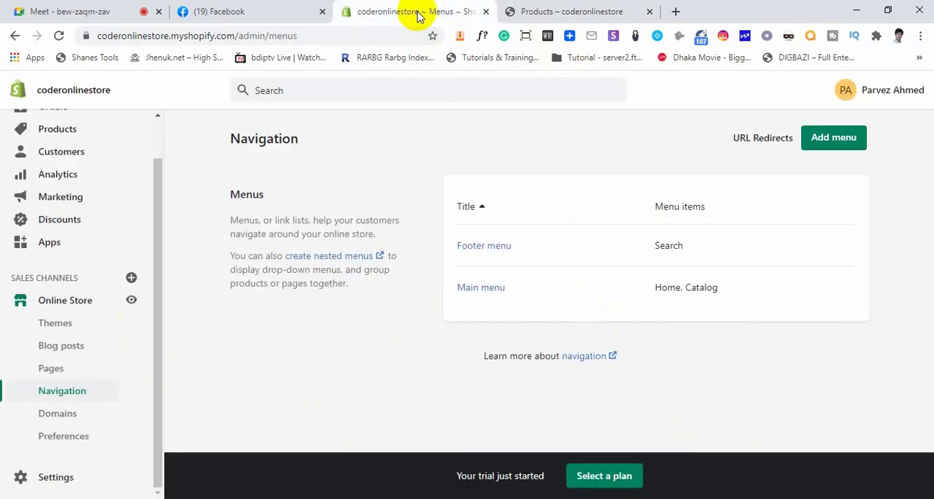
# Open the online store's Domains section and check the primary domain's name and connection status
pyautogui.click(55, 414)
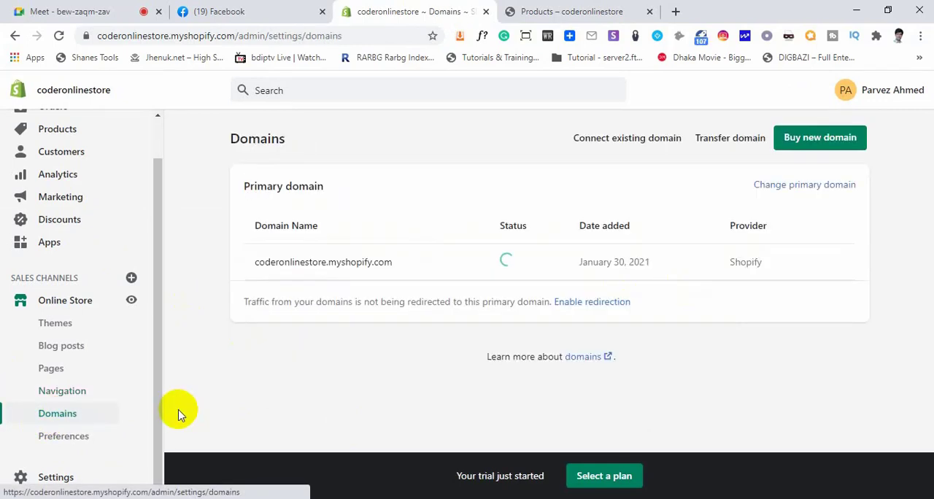
pyautogui.moveTo(391, 264); pyautogui.dragTo(253, 261)
pyautogui.click(561, 267)
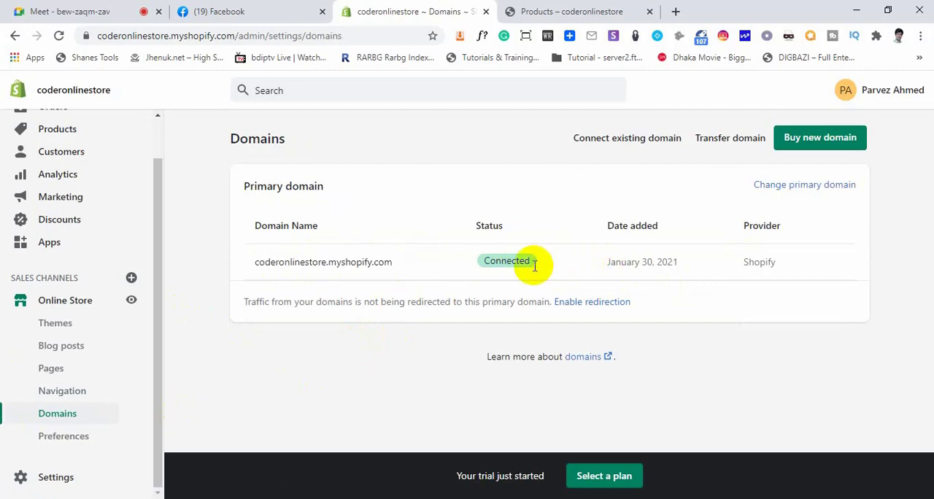
# Start connecting an existing domain, enter codertimezone.com as the domain, and continue to the connection stage
pyautogui.click(610, 141)
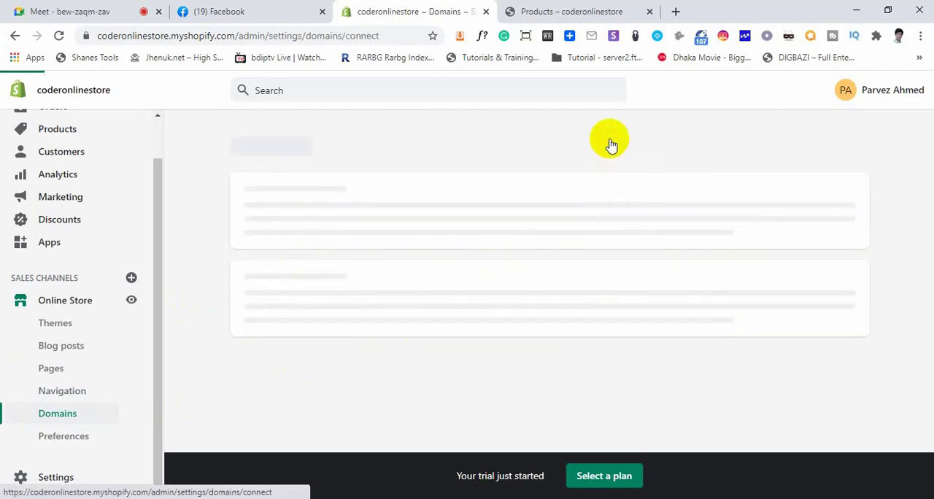
pyautogui.click(428, 223)
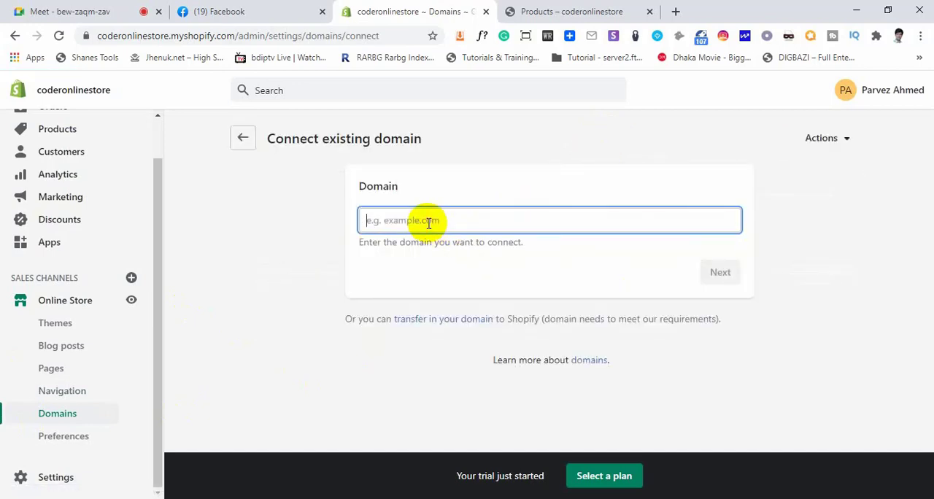
pyautogui.write('codertimezone.com')
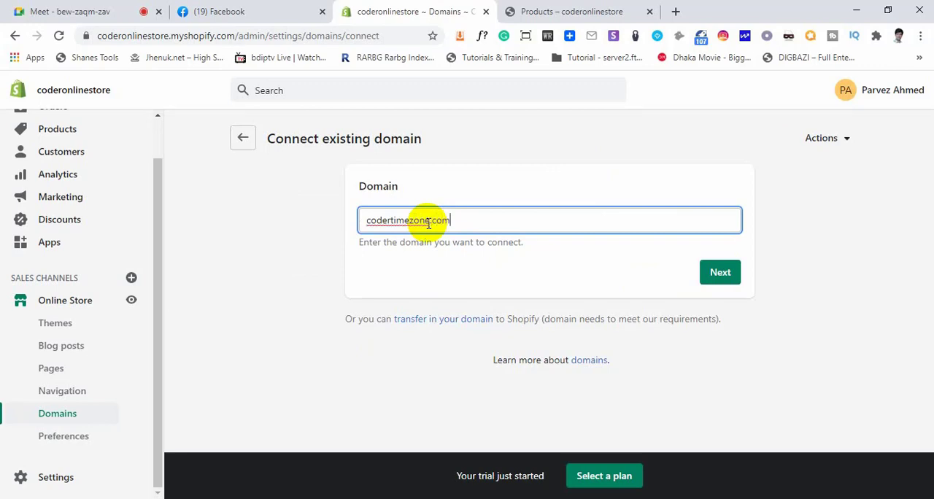
pyautogui.moveTo(450, 218); pyautogui.dragTo(364, 221)
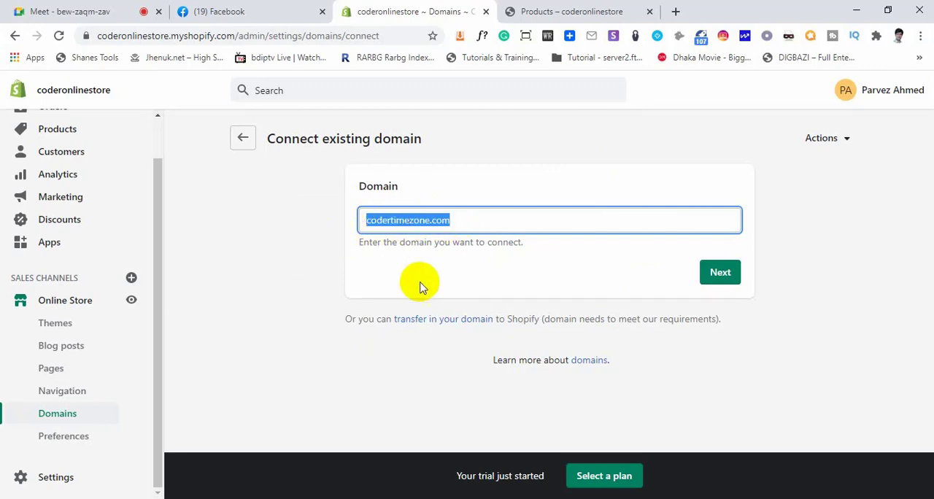
pyautogui.click(717, 280)
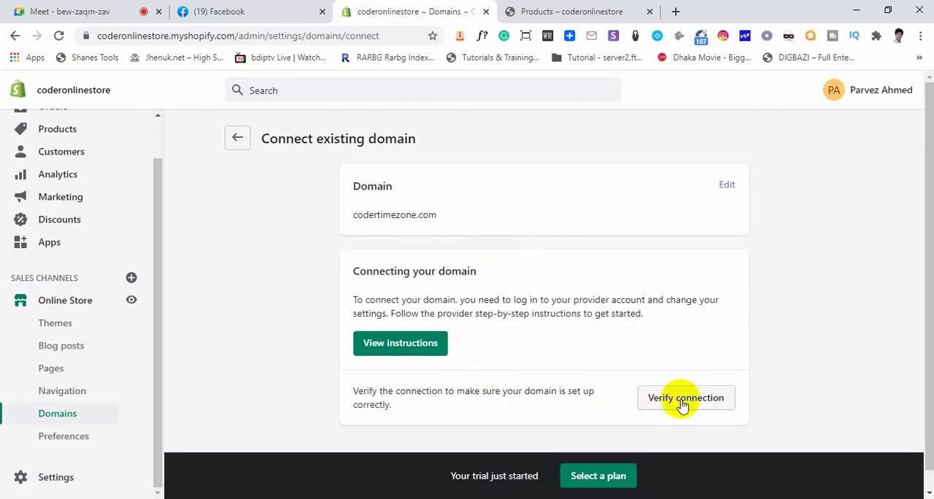
# Review the instructions and verification options for connecting the domain, and return to the Domains page
pyautogui.scroll(-1, 688, 398)
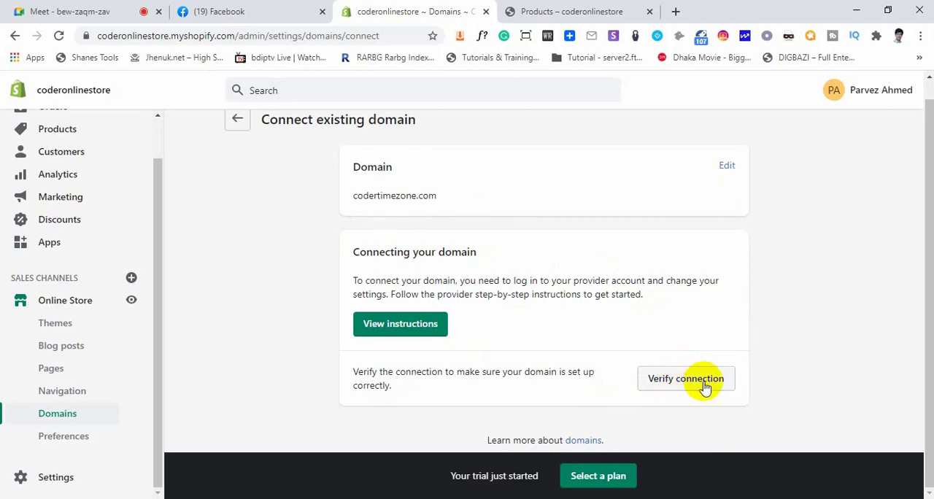
pyautogui.scroll(1, 536, 357)
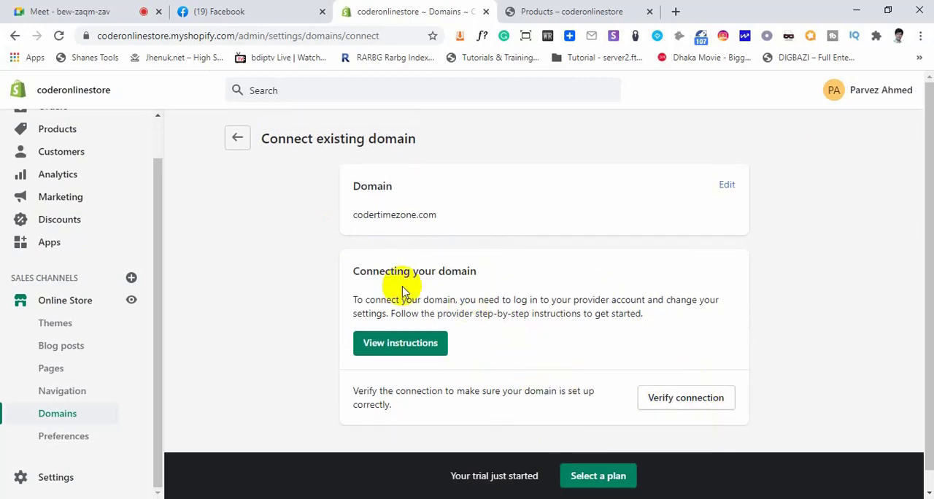
pyautogui.click(237, 140)
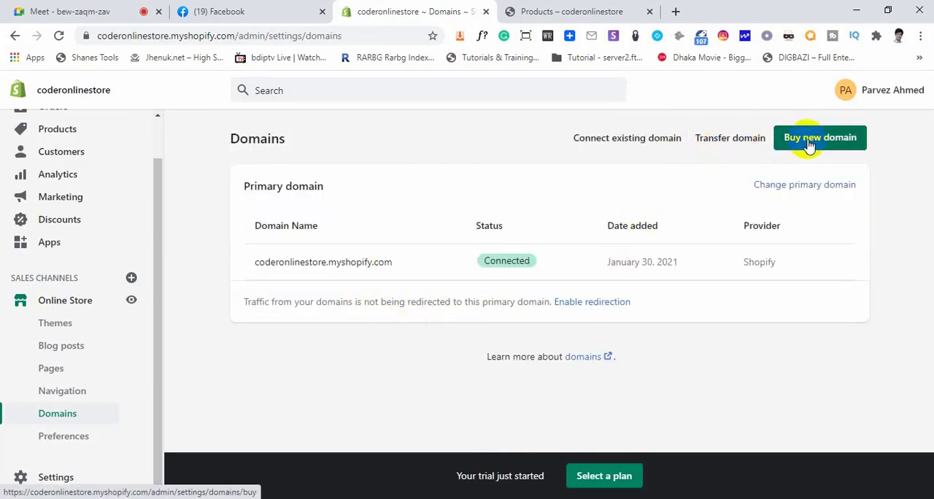
# Open the option for buying a new domain, search for codertimezone.com, and check its availability
pyautogui.click(820, 143)
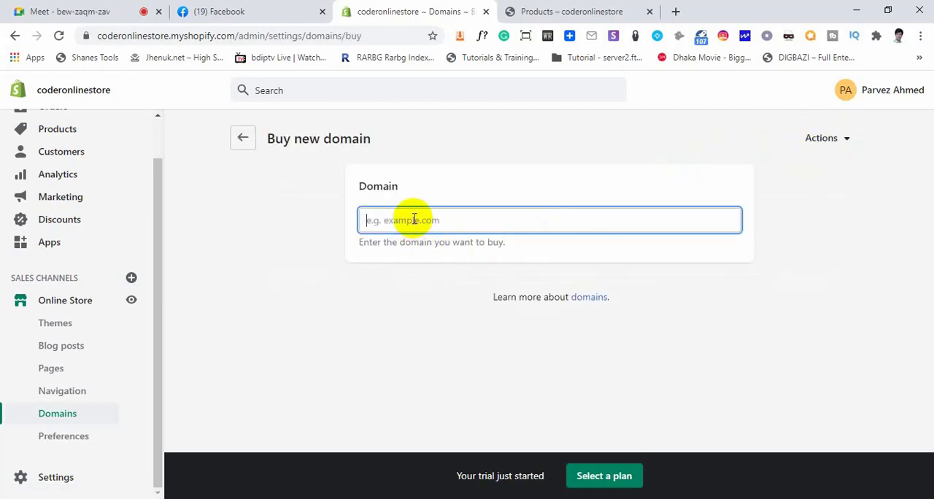
pyautogui.write('codertimezone')
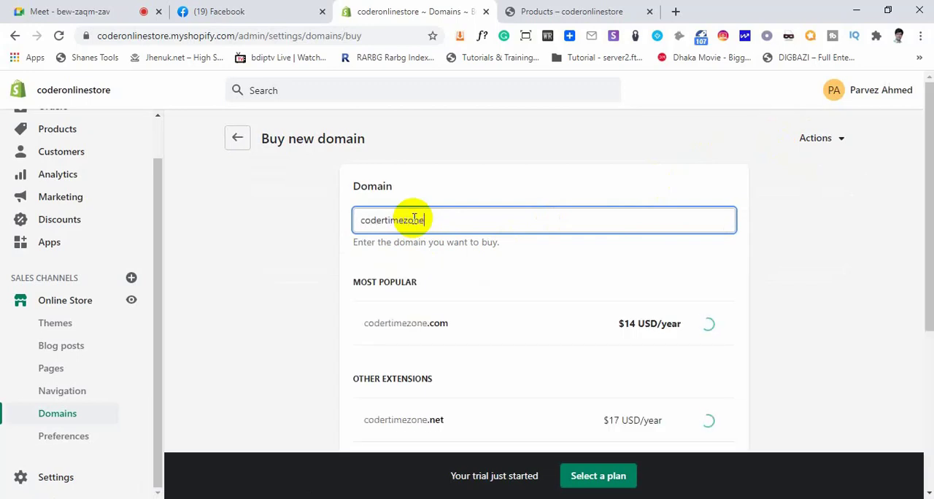
pyautogui.write('.com')
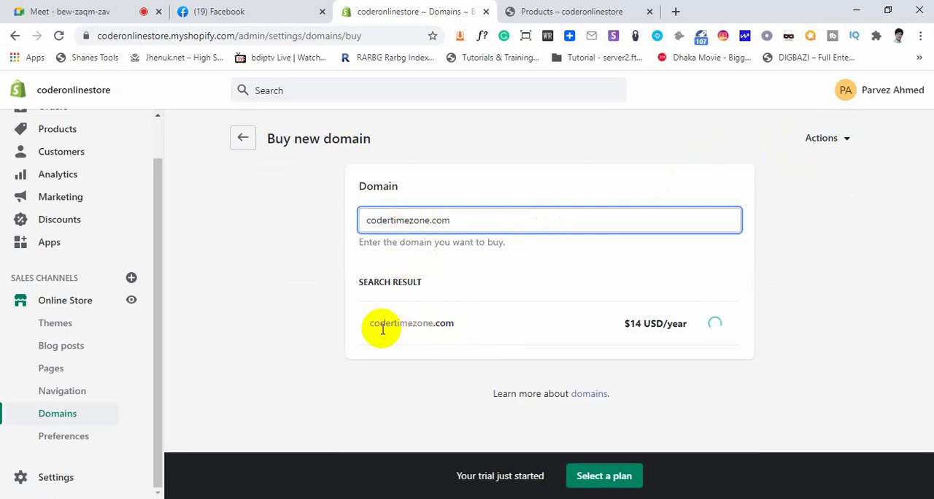
pyautogui.moveTo(455, 326); pyautogui.dragTo(372, 321)
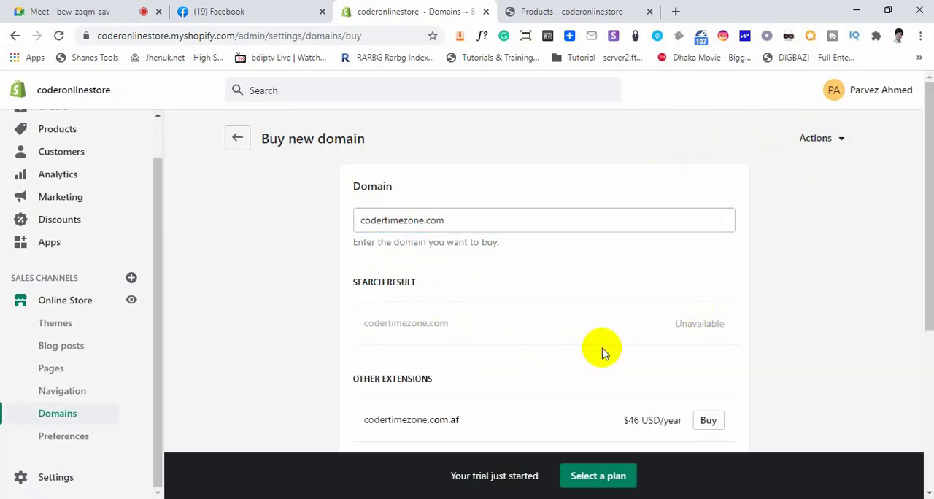
pyautogui.moveTo(449, 325); pyautogui.dragTo(376, 323)
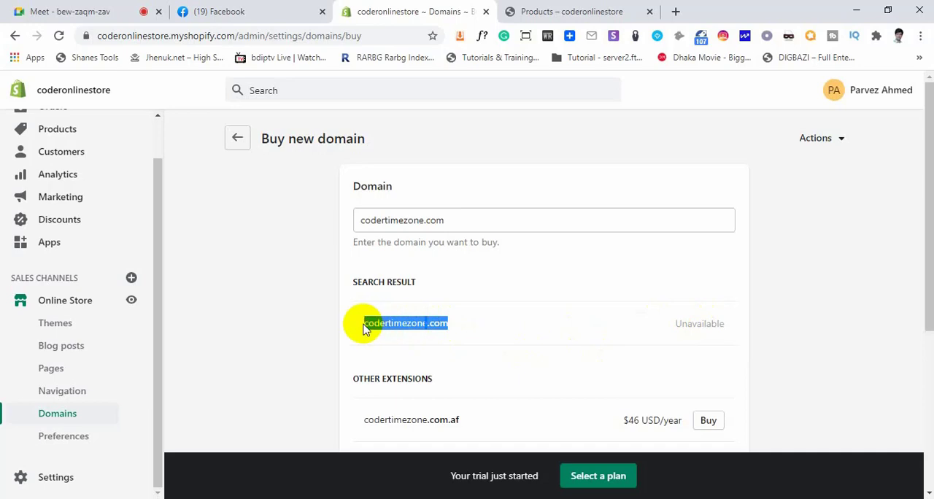
# Review the other codertimezone extensions and their yearly prices, returning to the store admin from Google Meet
pyautogui.scroll(-2, 485, 375)
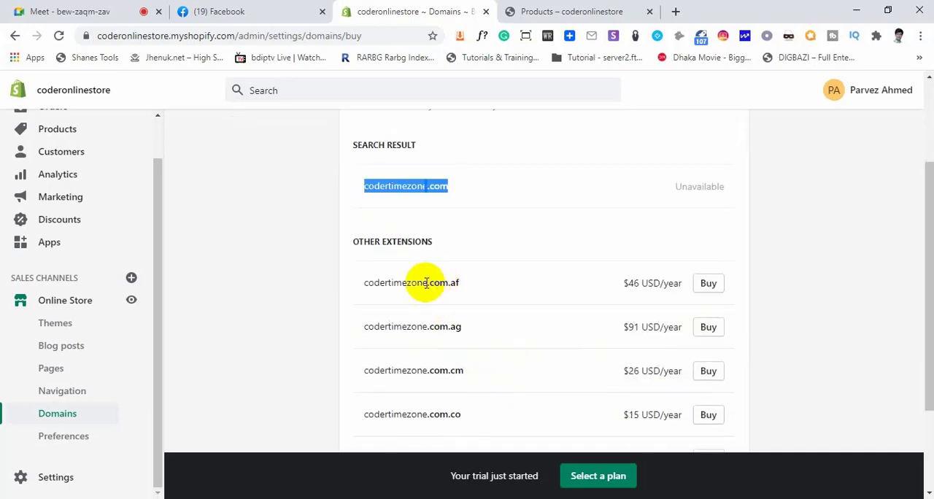
pyautogui.scroll(-2, 433, 358)
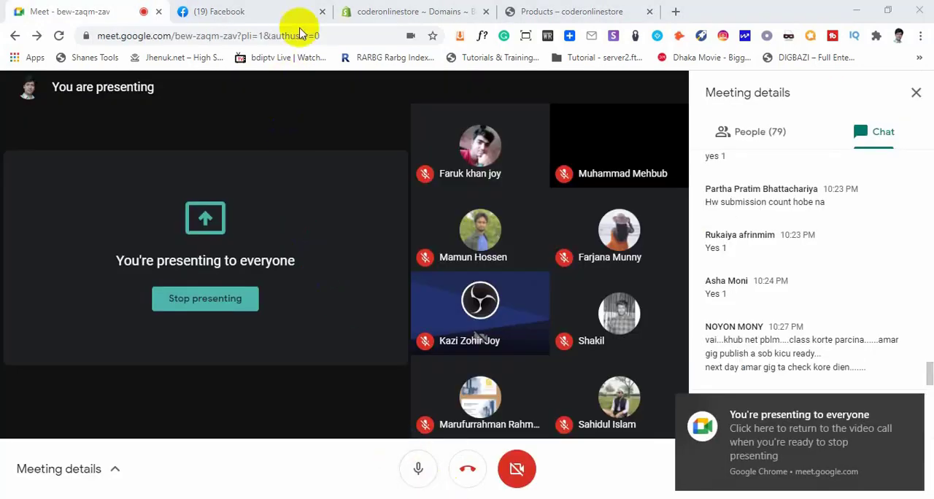
pyautogui.click(430, 13)
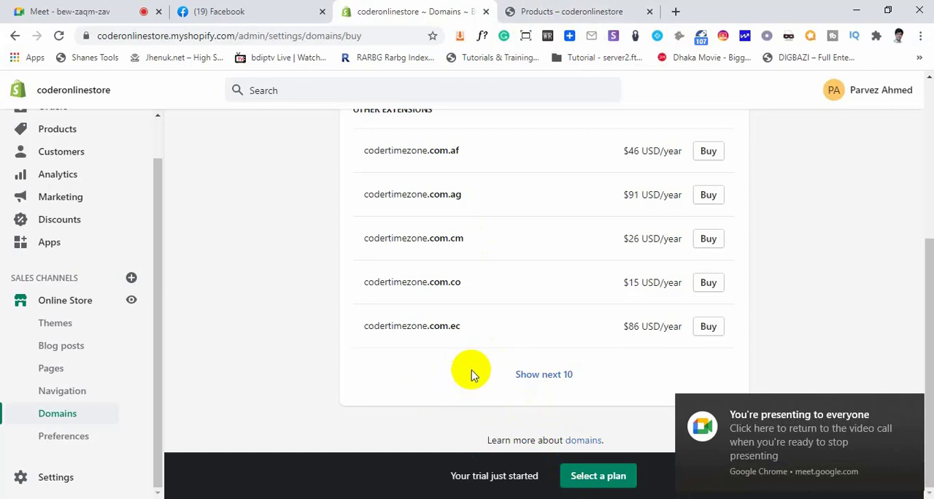
pyautogui.scroll(4, 467, 372)
pyautogui.click(417, 352)
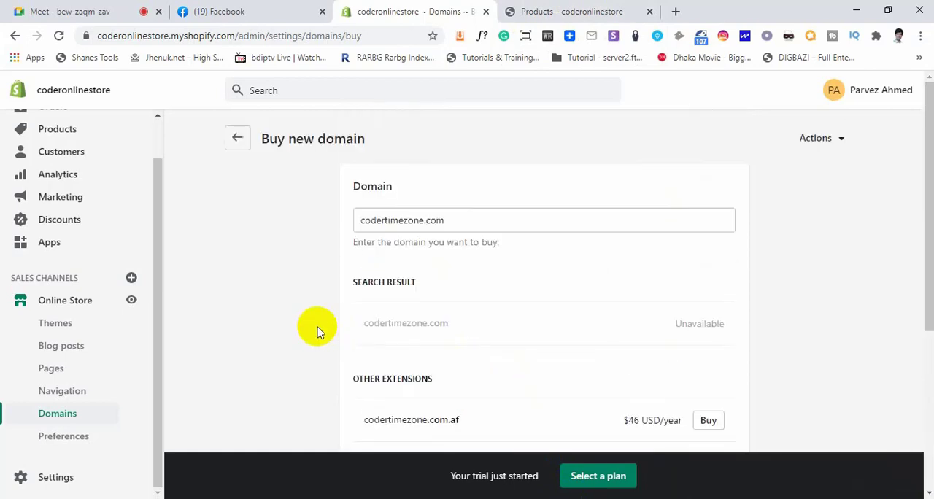
# Examine the codertimezone.com entry in the Buy new domain search and highlight the full domain name
pyautogui.scroll(-1, 316, 329)
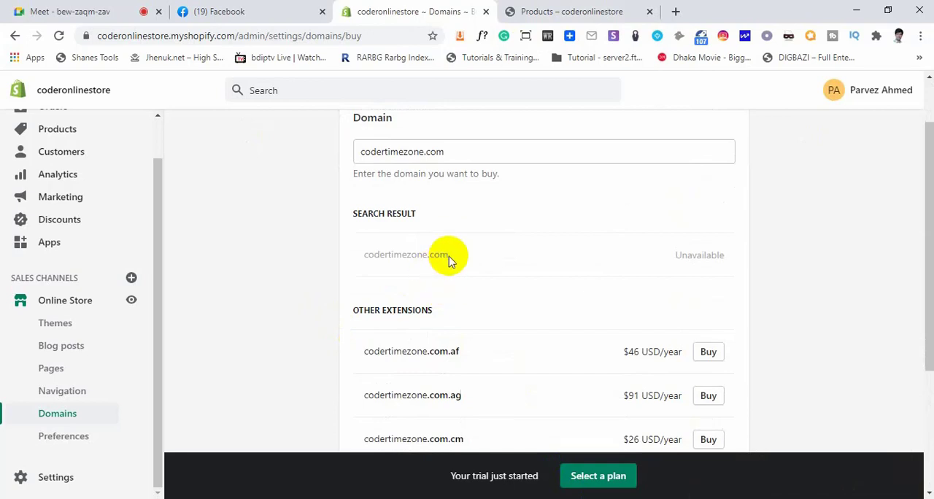
pyautogui.scroll(1, 446, 267)
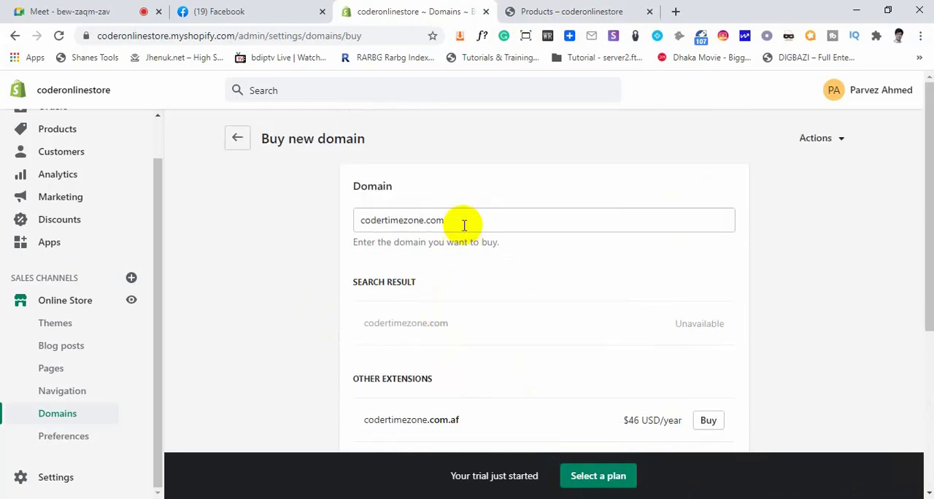
pyautogui.moveTo(451, 219); pyautogui.dragTo(357, 220)
pyautogui.moveTo(394, 186); pyautogui.dragTo(374, 185)
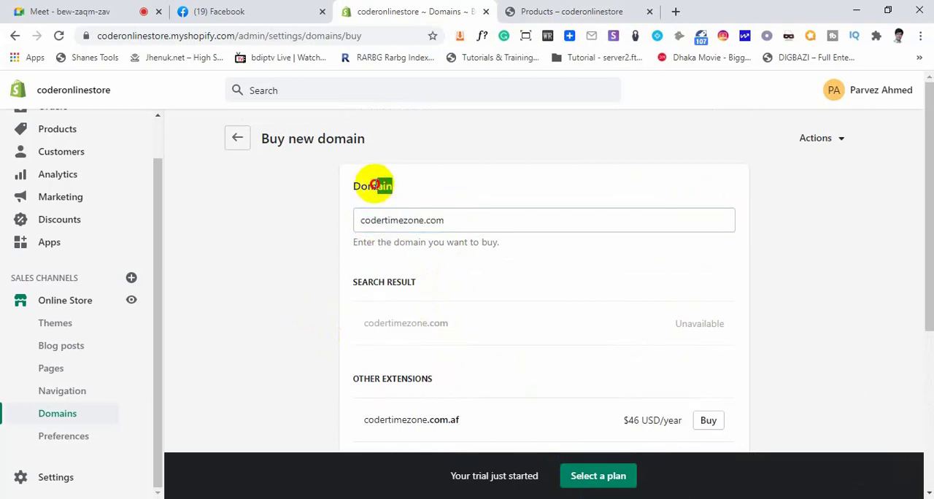
pyautogui.click(378, 188)
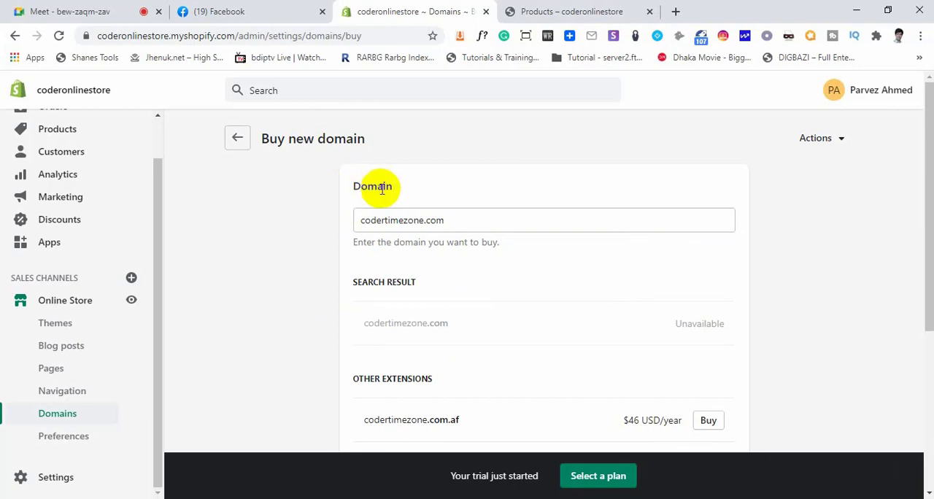
pyautogui.moveTo(394, 189); pyautogui.dragTo(353, 188)
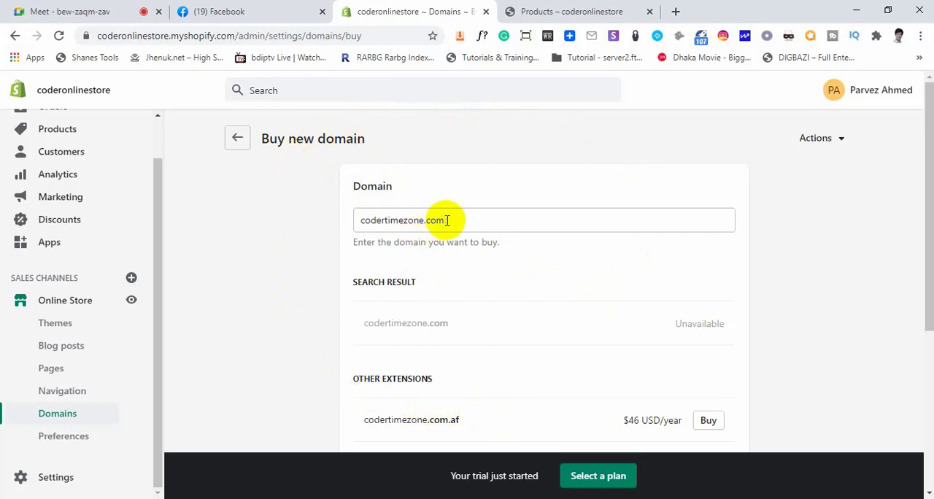
pyautogui.moveTo(443, 218); pyautogui.dragTo(378, 220)
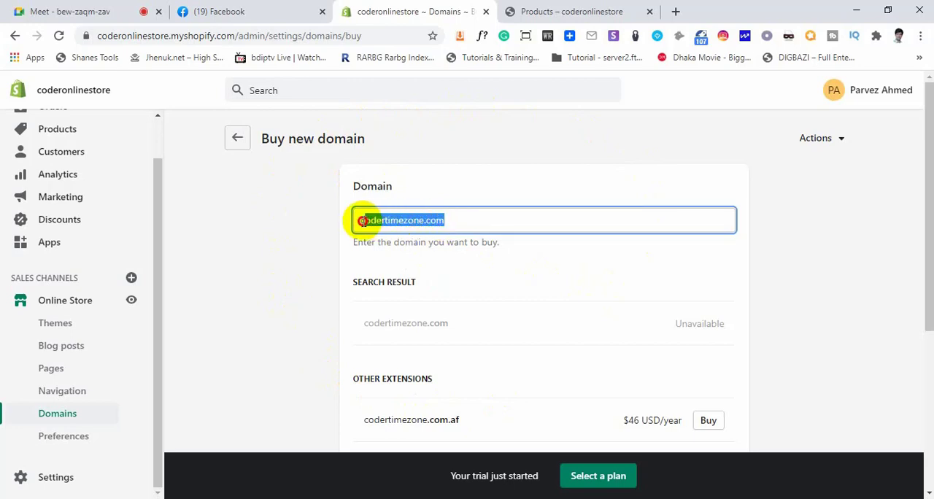
pyautogui.click(364, 220)
pyautogui.moveTo(444, 221); pyautogui.dragTo(367, 223)
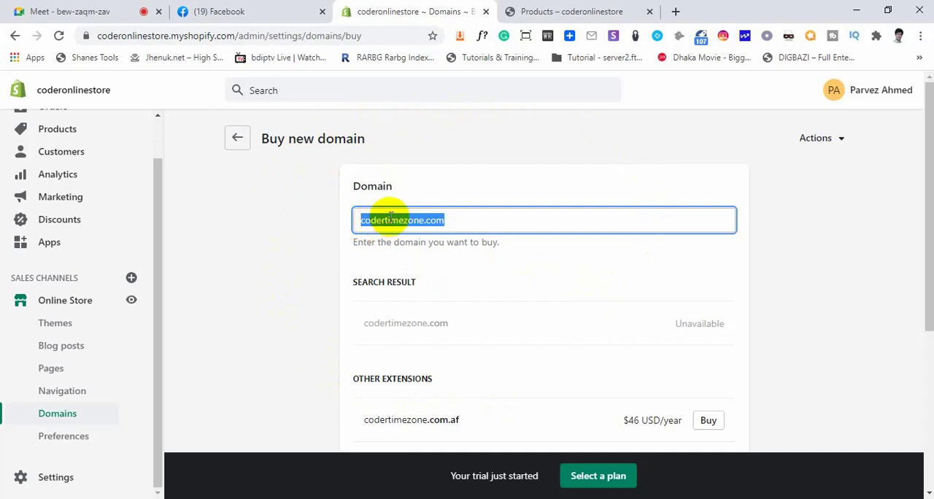
pyautogui.click(390, 217)
pyautogui.moveTo(445, 219); pyautogui.dragTo(357, 216)
pyautogui.click(405, 223)
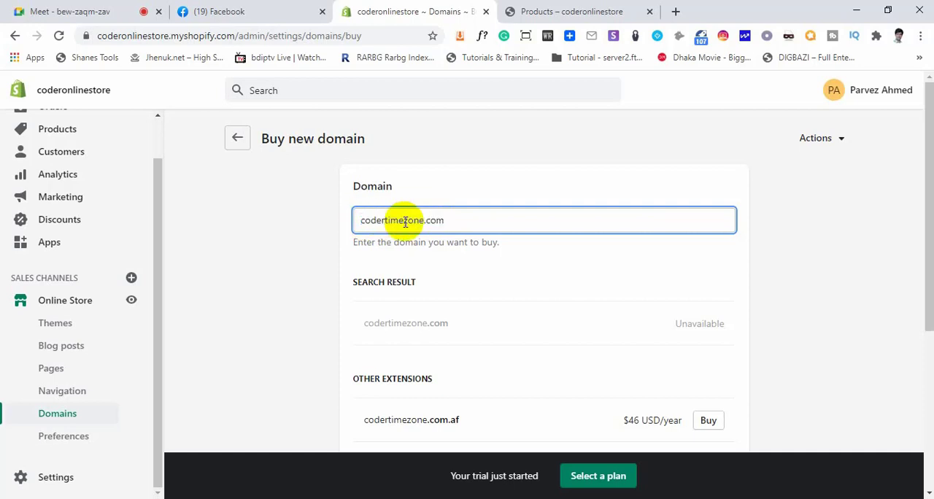
pyautogui.moveTo(444, 220); pyautogui.dragTo(358, 218)
pyautogui.click(400, 219)
pyautogui.click(309, 241)
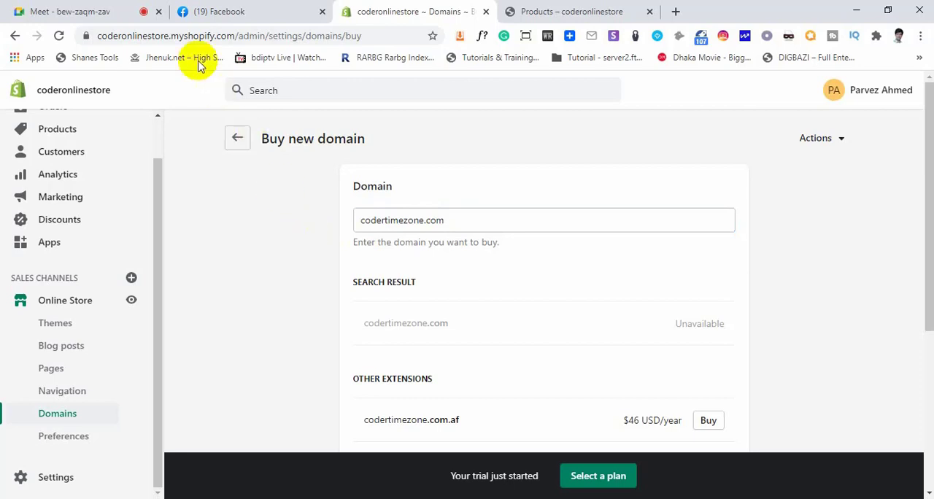
# Highlight the store's current address, coderonlinestore.myshopify.com, in the browser's URL to compare it with the searched domain
pyautogui.moveTo(234, 37); pyautogui.dragTo(92, 35)
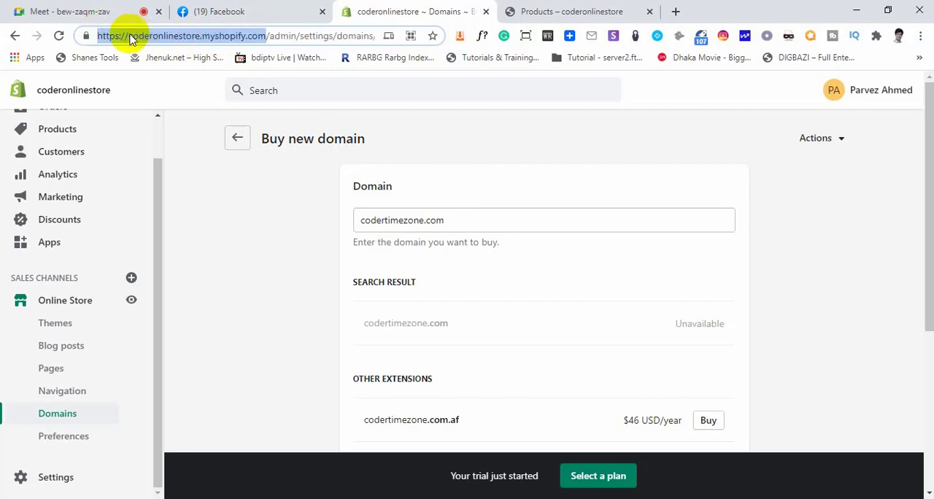
pyautogui.click(129, 35)
pyautogui.moveTo(129, 35); pyautogui.dragTo(261, 42)
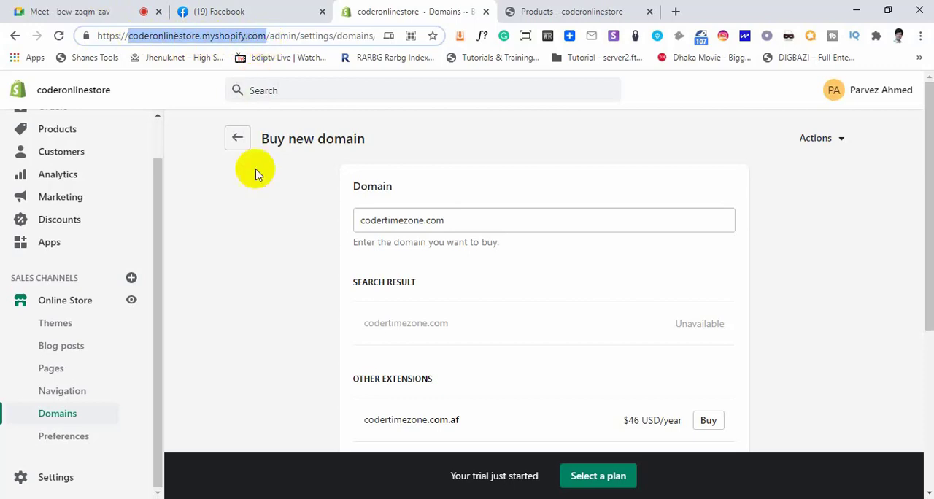
pyautogui.click(257, 202)
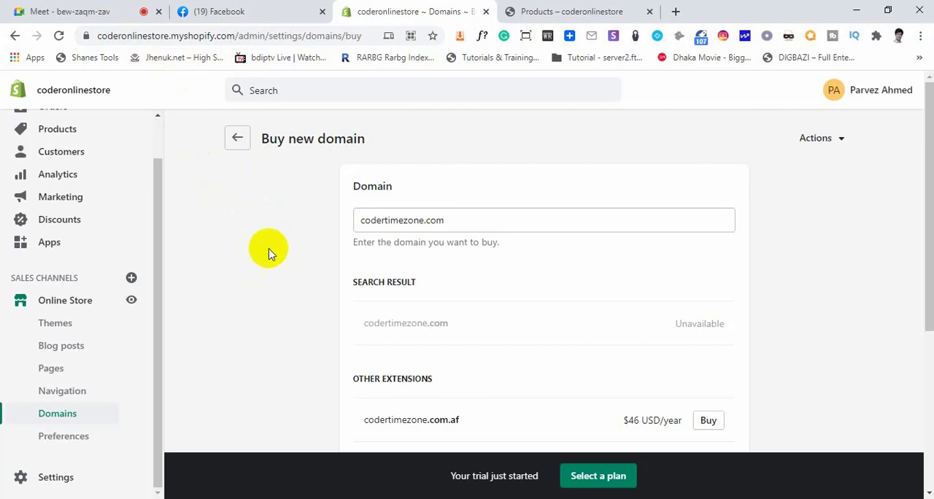
# Switch to Google Meet, admit the person waiting to join the call, and return to the storefront's catalog page
pyautogui.click(77, 11)
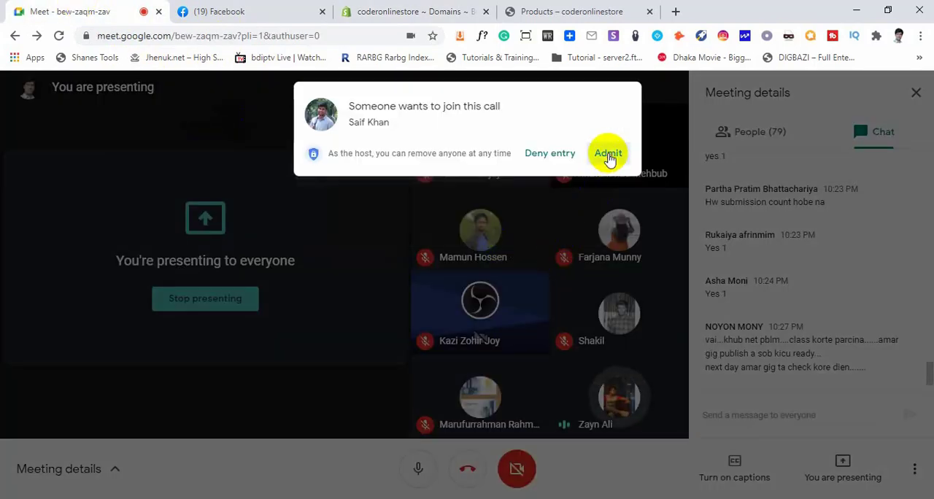
pyautogui.click(609, 157)
pyautogui.click(582, 11)
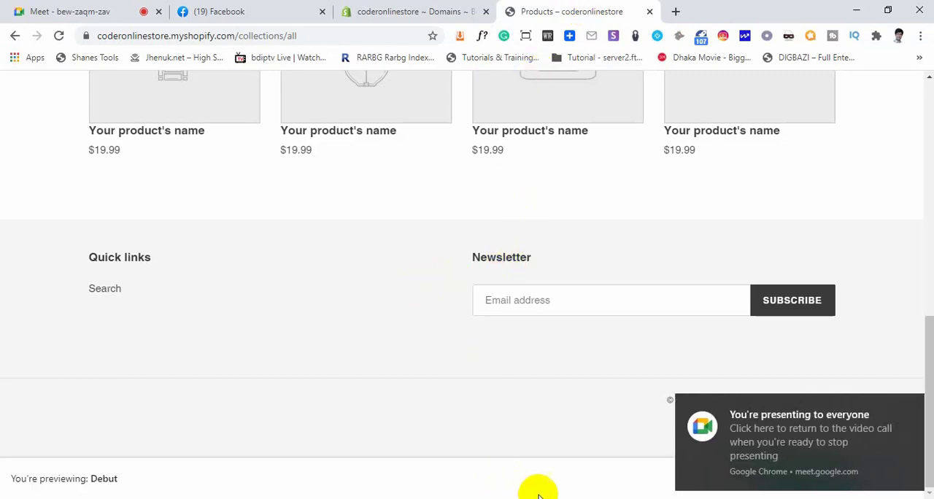
# Return to the admin's Buy new domain page and view the extensions and prices offered for codertimezone
pyautogui.click(395, 12)
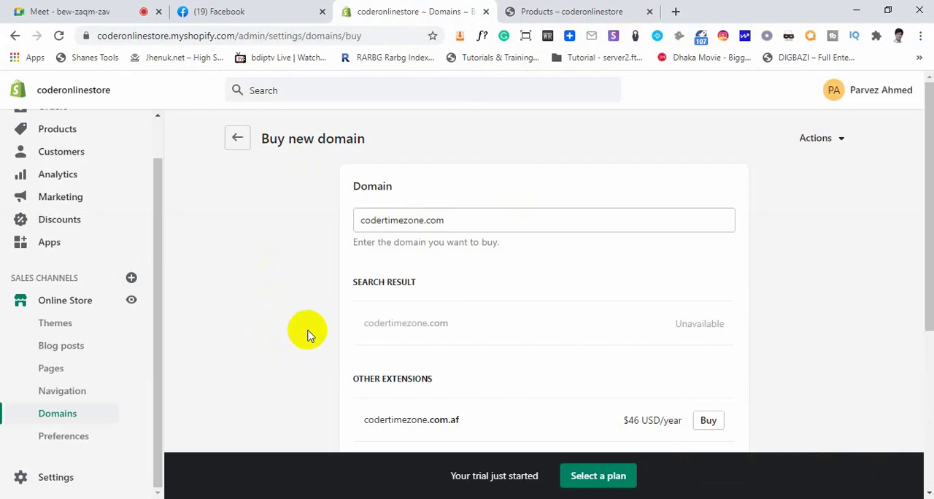
pyautogui.scroll(-2, 329, 331)
pyautogui.scroll(-1, 327, 336)
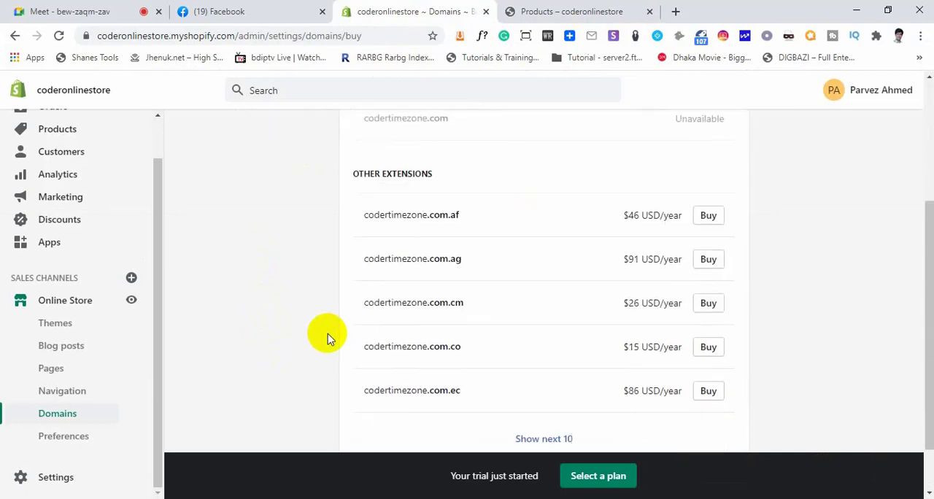
# Return from the Buy new domain page to the Domains overview and highlight the primary domain name, coderonlinestore.myshopify.com
pyautogui.scroll(3, 327, 337)
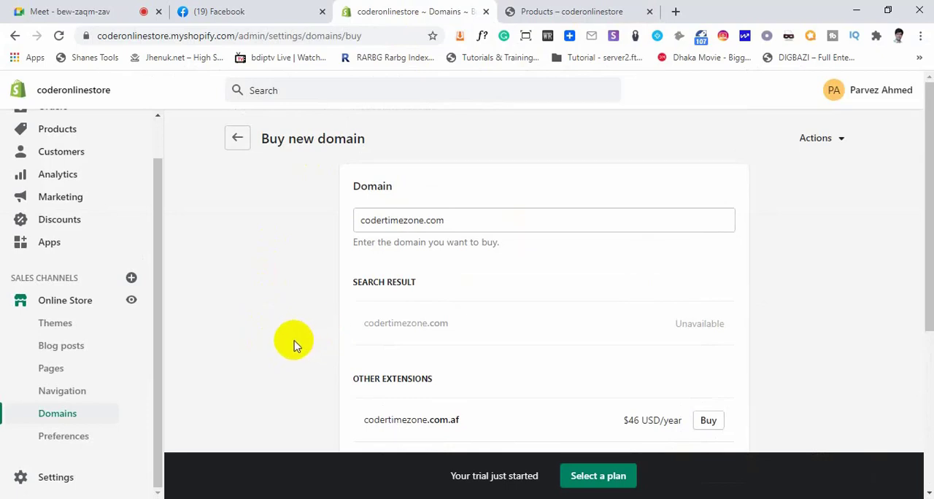
pyautogui.scroll(-1, 277, 340)
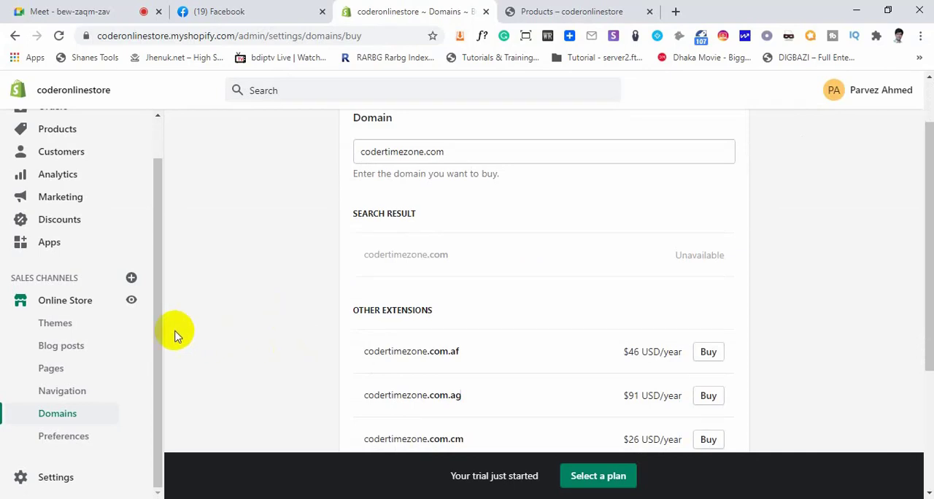
pyautogui.moveTo(158, 338); pyautogui.dragTo(162, 296)
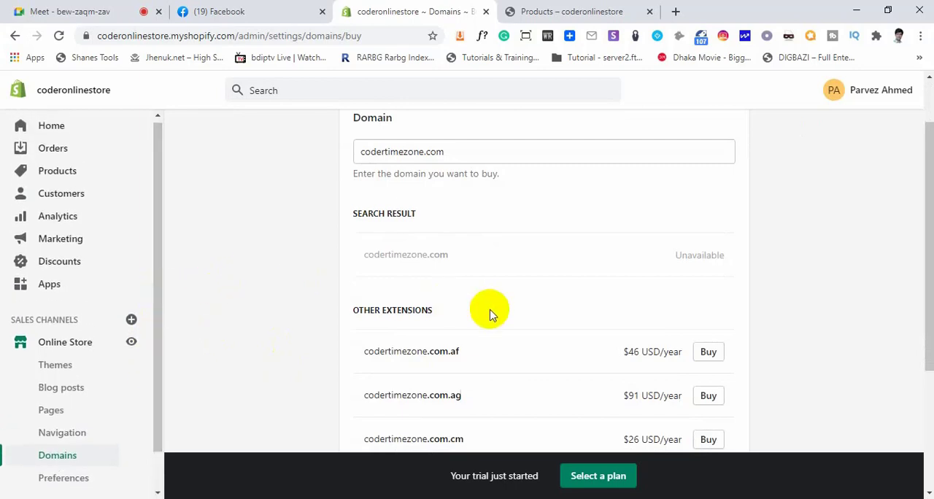
pyautogui.scroll(-3, 489, 312)
pyautogui.scroll(3, 489, 313)
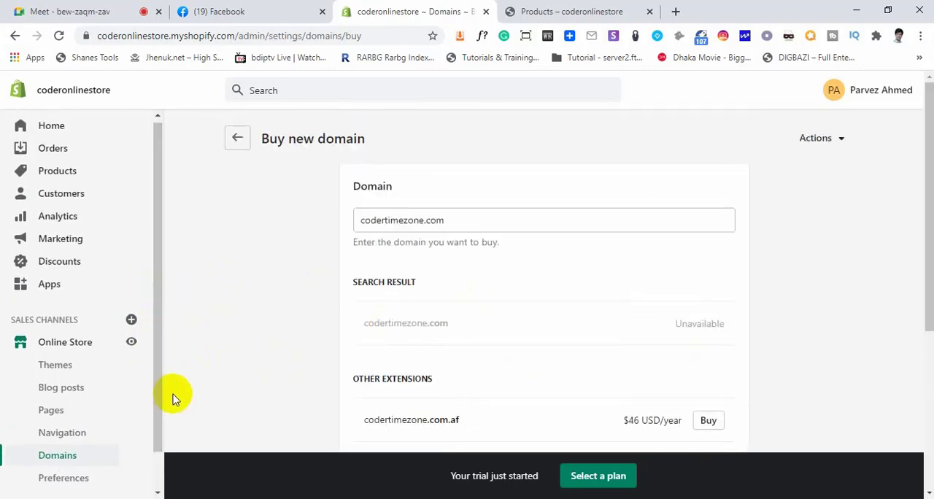
pyautogui.click(58, 453)
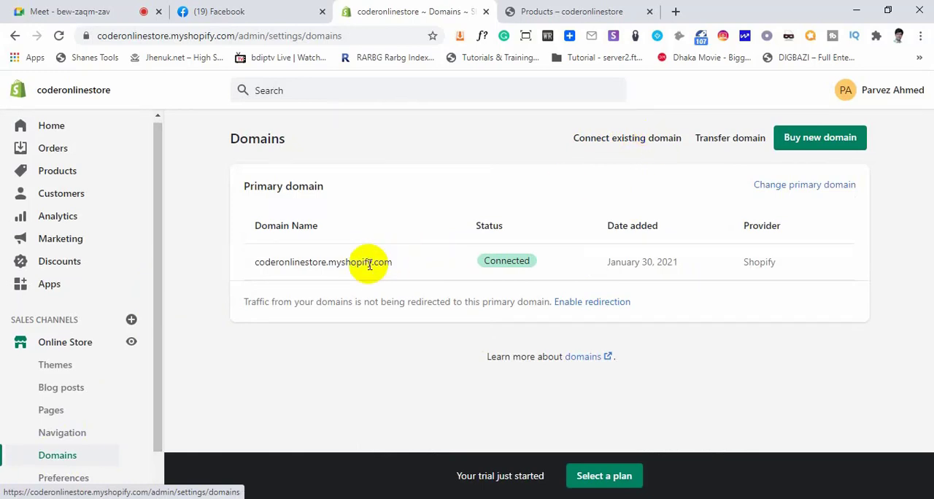
pyautogui.moveTo(390, 264); pyautogui.dragTo(255, 267)
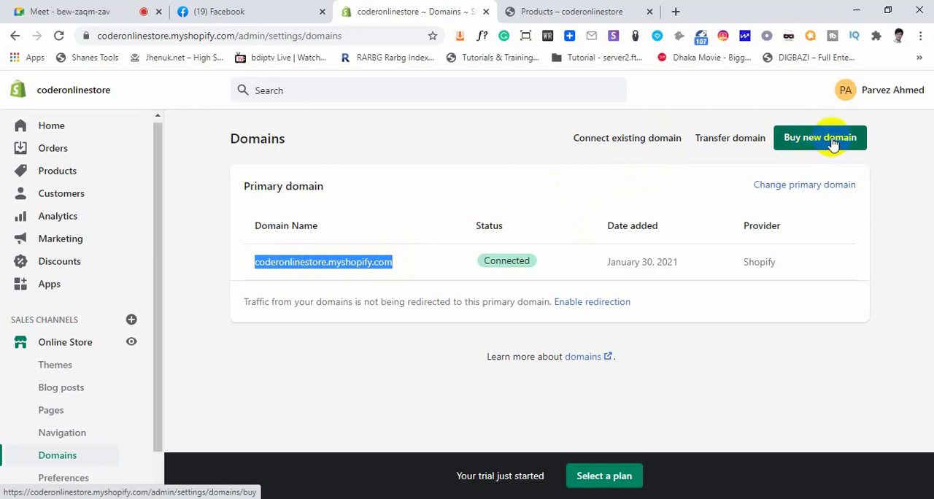
# Open the Transfer domain page, examine its domain entry field and hint text, and return to the Domains overview
pyautogui.click(732, 142)
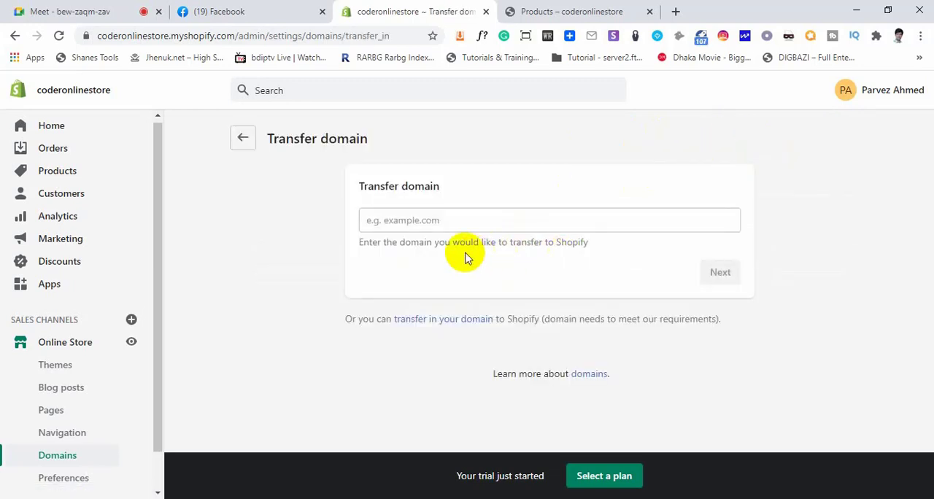
pyautogui.doubleClick(581, 241)
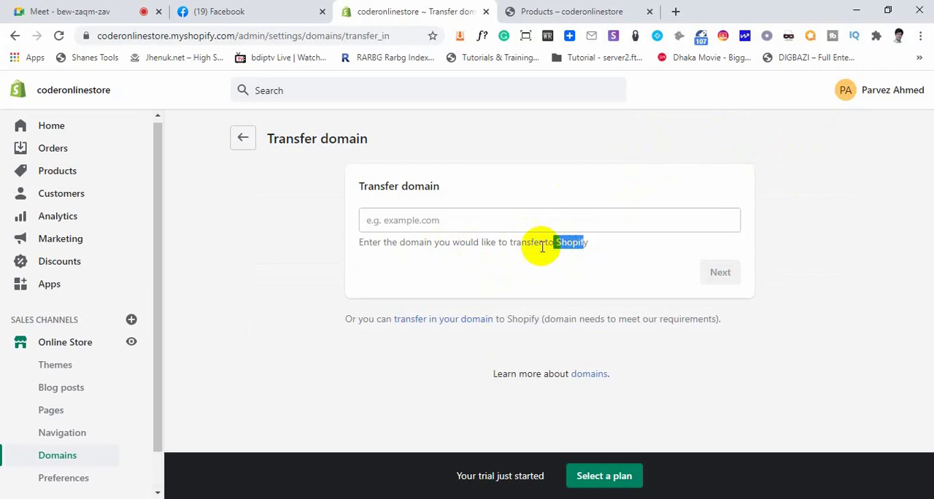
pyautogui.click(398, 220)
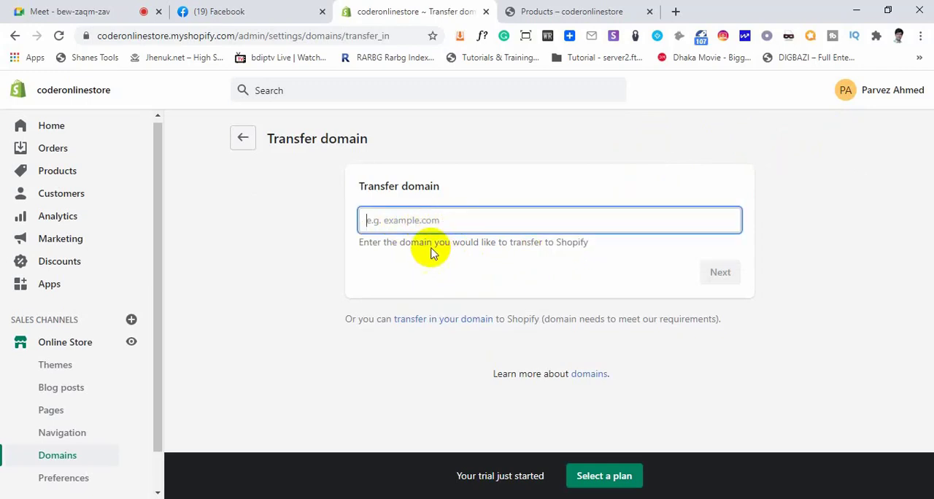
pyautogui.click(243, 137)
# Open the Online Store's Preferences and point out the Homepage title field and its label
pyautogui.scroll(-1, 102, 375)
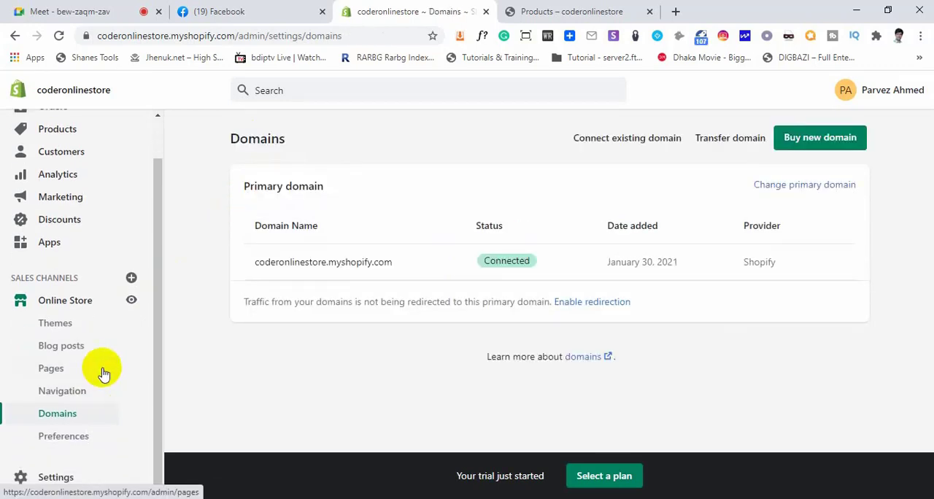
pyautogui.click(77, 440)
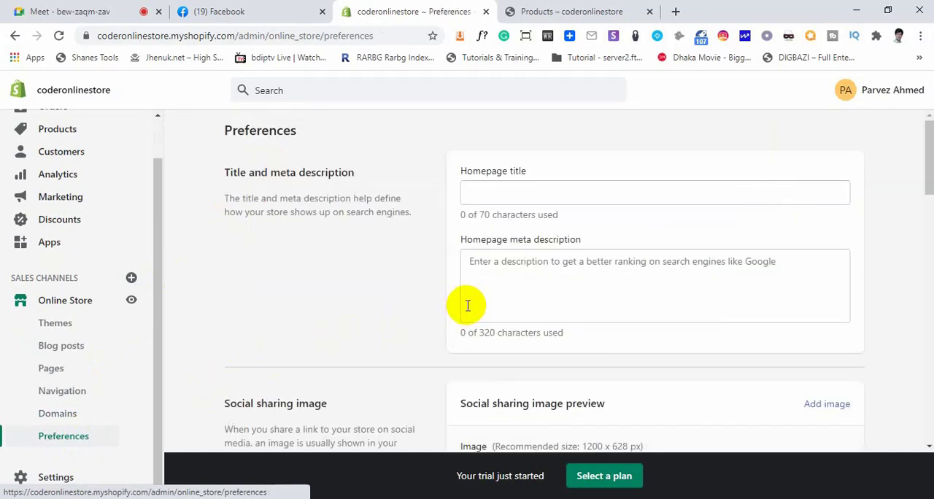
pyautogui.click(504, 192)
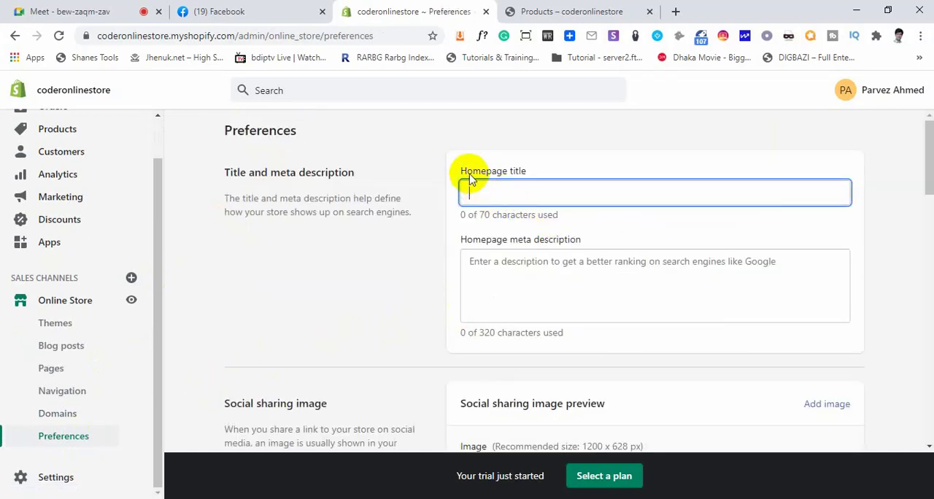
pyautogui.moveTo(462, 172); pyautogui.dragTo(532, 172)
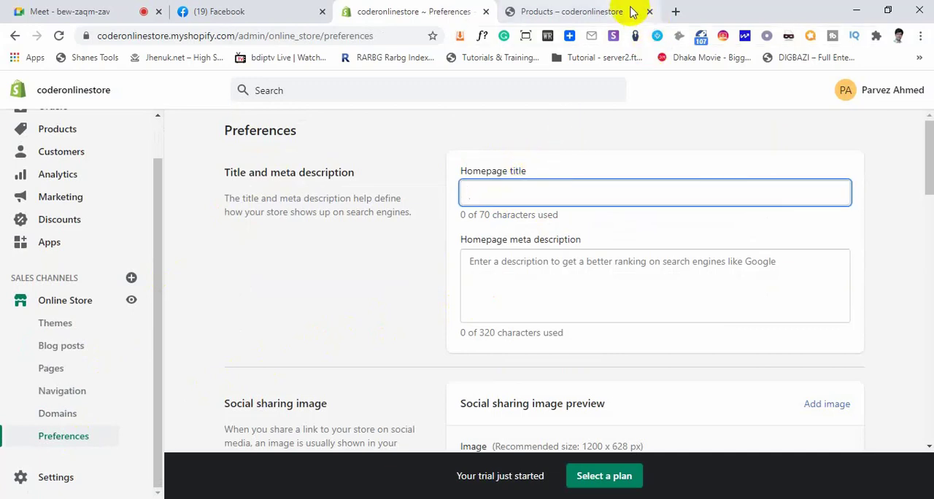
# Search Google for shopify in a new browser tab and highlight the first result's title as a homepage title example
pyautogui.click(675, 11)
pyautogui.click(291, 36)
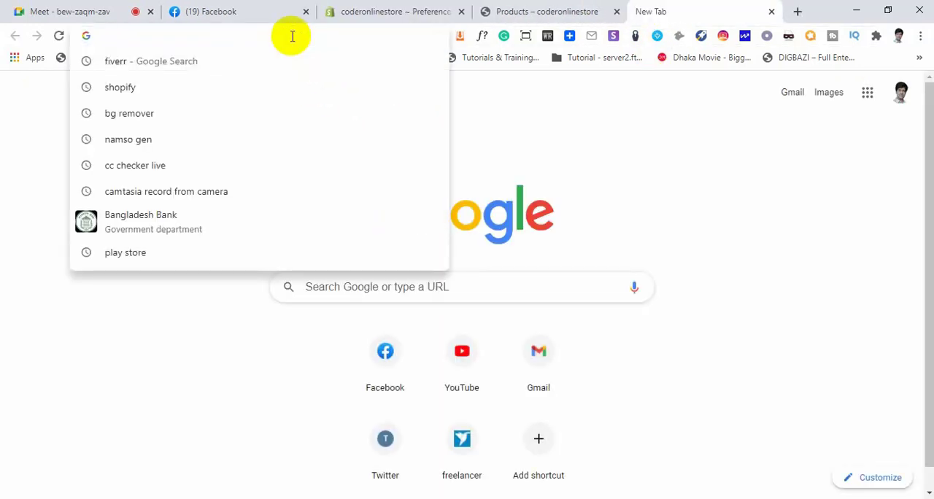
pyautogui.click(167, 96)
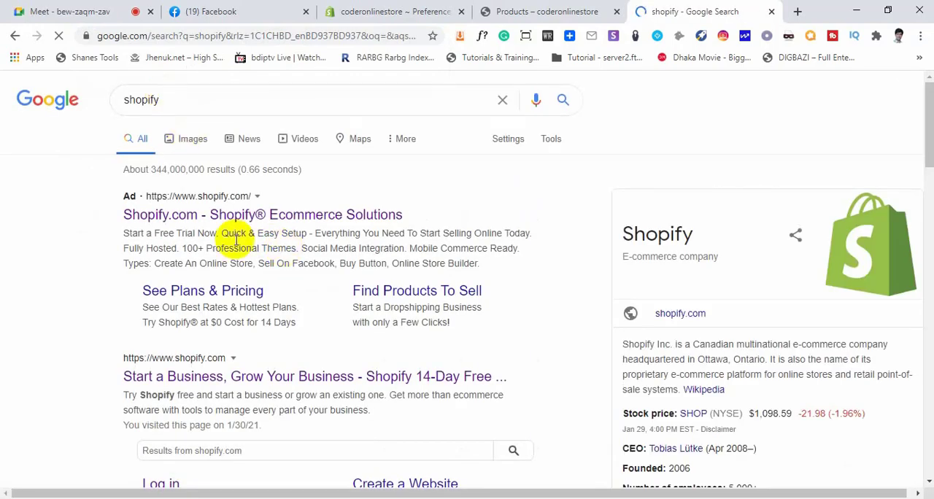
pyautogui.moveTo(122, 213); pyautogui.dragTo(400, 216)
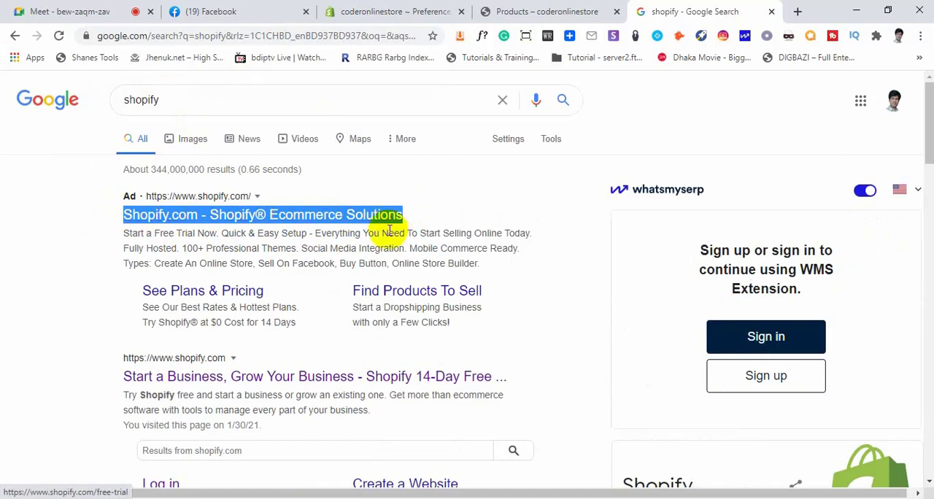
pyautogui.click(87, 326)
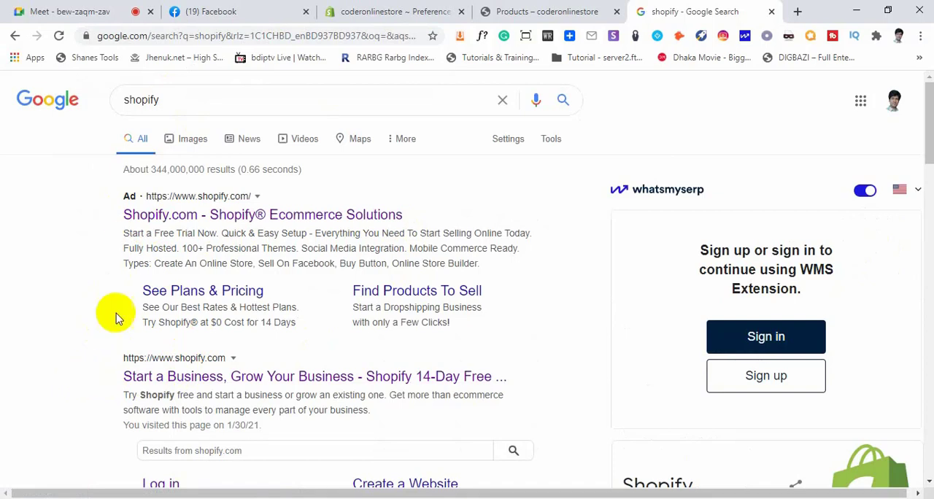
pyautogui.moveTo(121, 215); pyautogui.dragTo(398, 212)
# Point out the Homepage meta description field in Preferences, and highlight the description text under the first Google result as its example
pyautogui.click(448, 11)
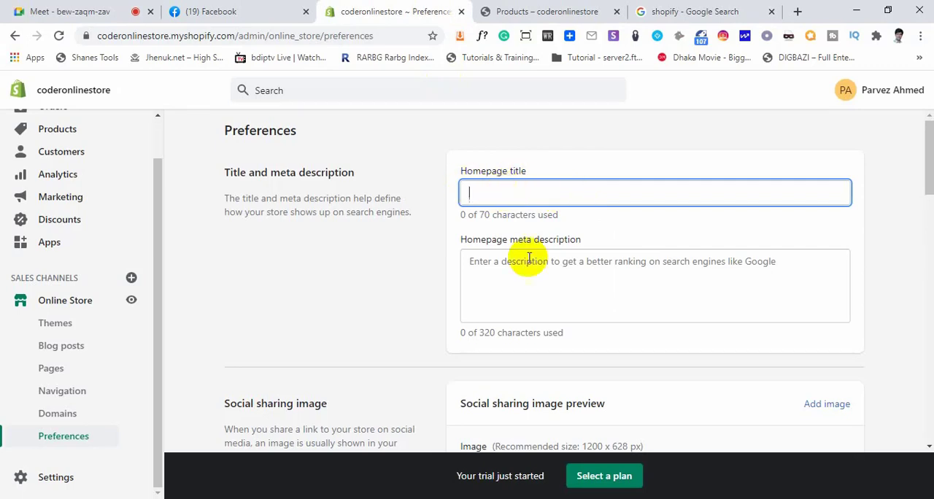
pyautogui.click(481, 266)
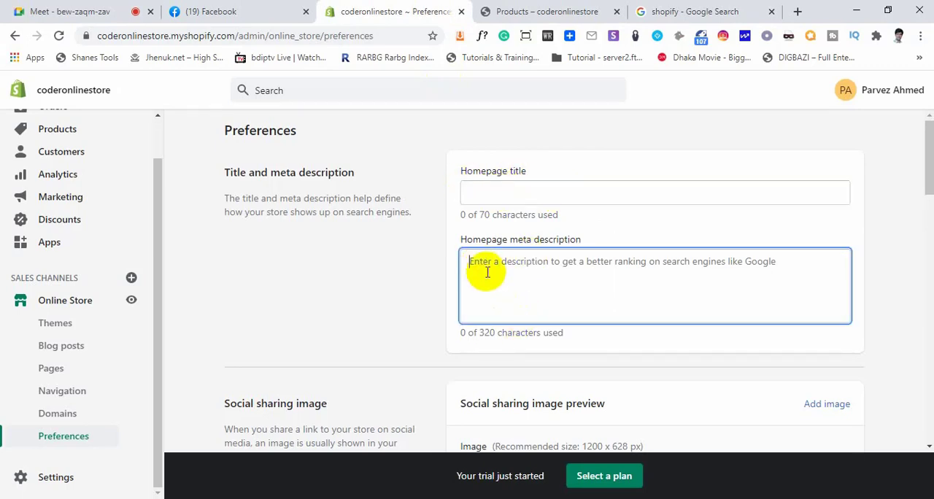
pyautogui.click(587, 13)
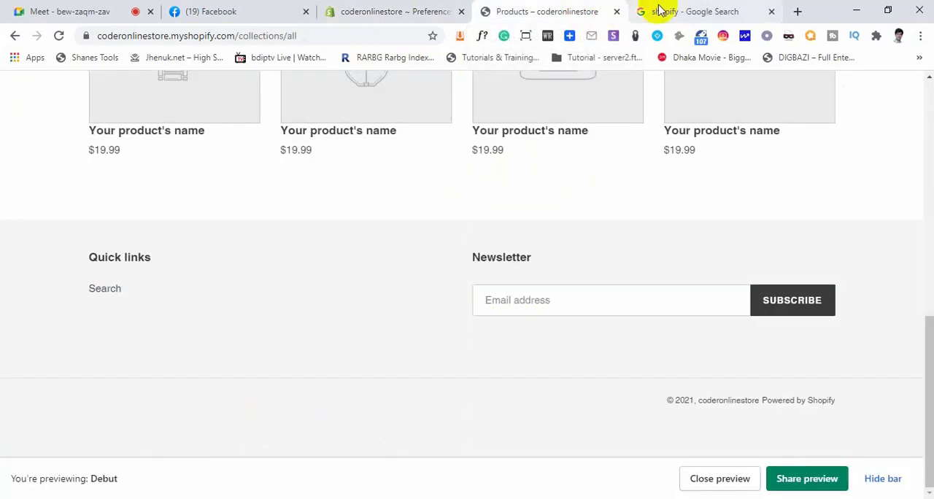
pyautogui.click(657, 11)
pyautogui.moveTo(121, 241); pyautogui.dragTo(226, 246)
pyautogui.click(229, 240)
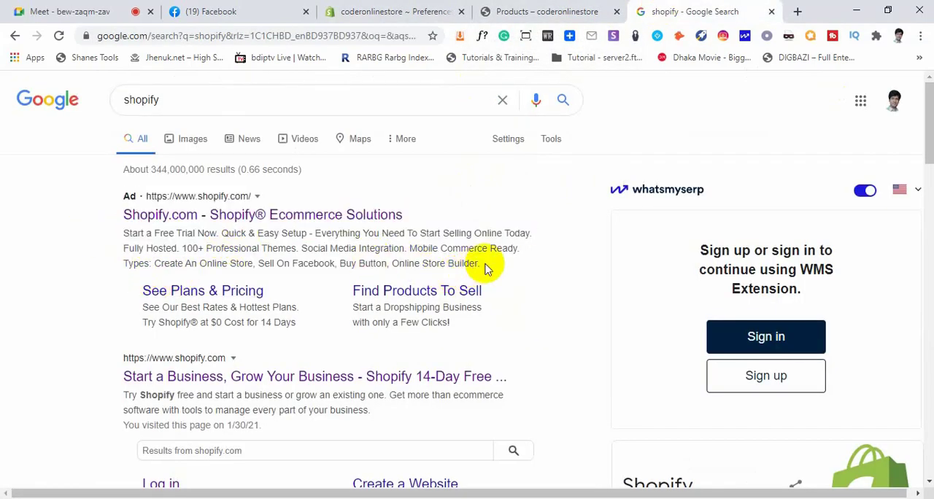
pyautogui.moveTo(486, 267); pyautogui.dragTo(127, 234)
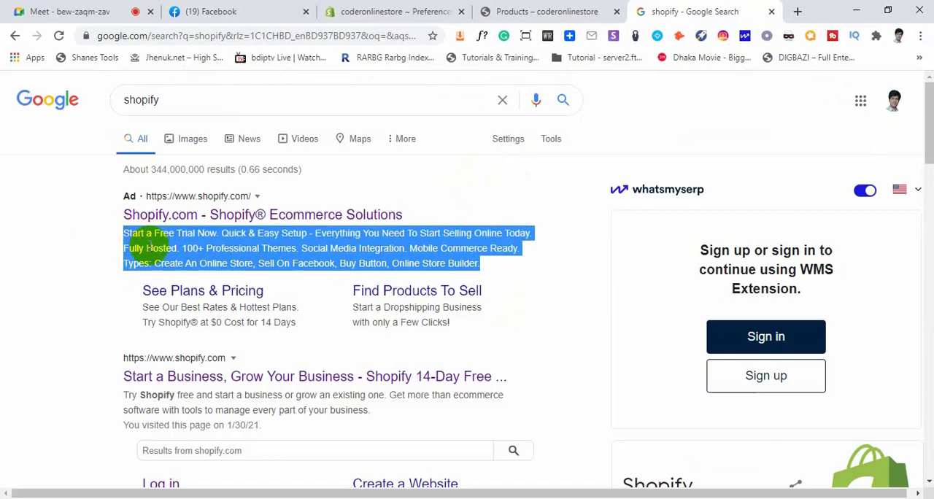
pyautogui.click(135, 239)
pyautogui.moveTo(131, 233); pyautogui.dragTo(412, 262)
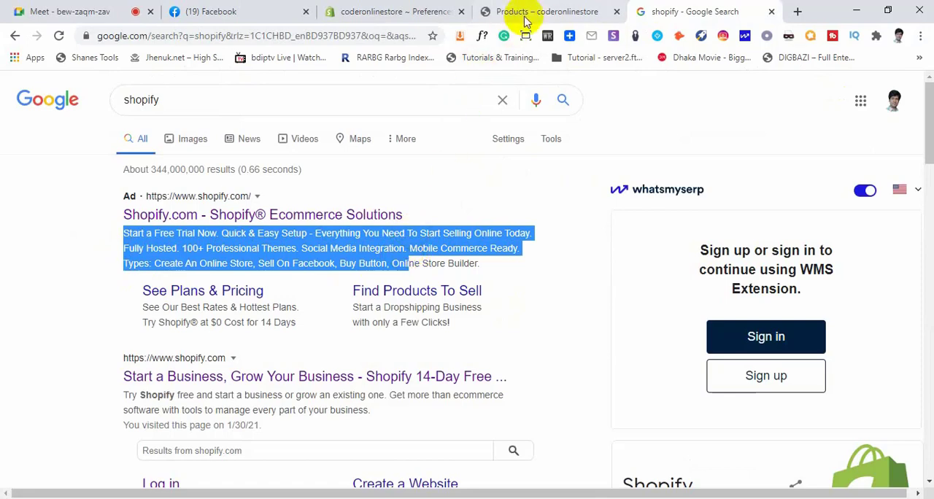
# Return to the store's Preferences and review the Social sharing image and Google Analytics sections
pyautogui.click(398, 12)
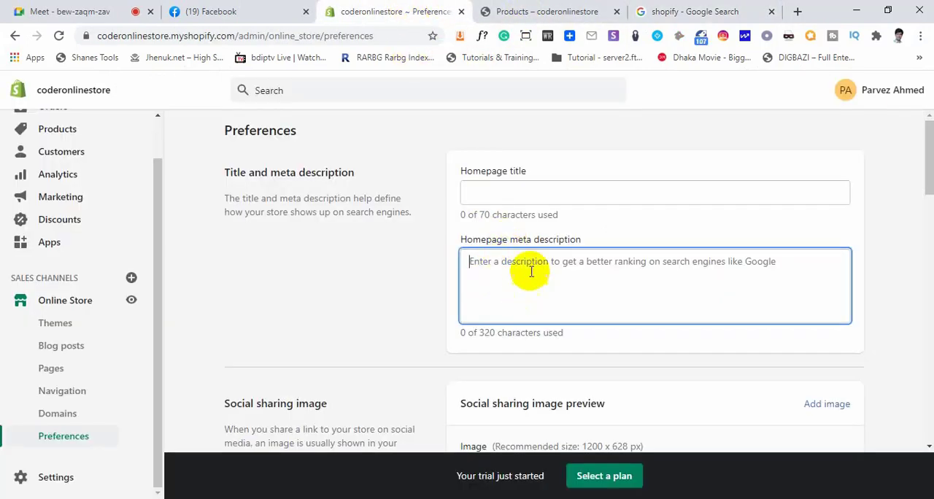
pyautogui.scroll(-3, 515, 285)
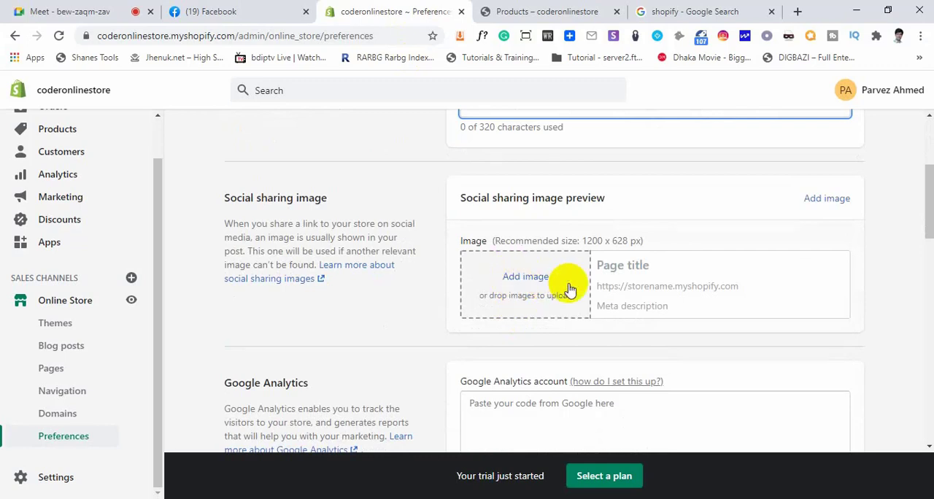
pyautogui.scroll(-2, 515, 287)
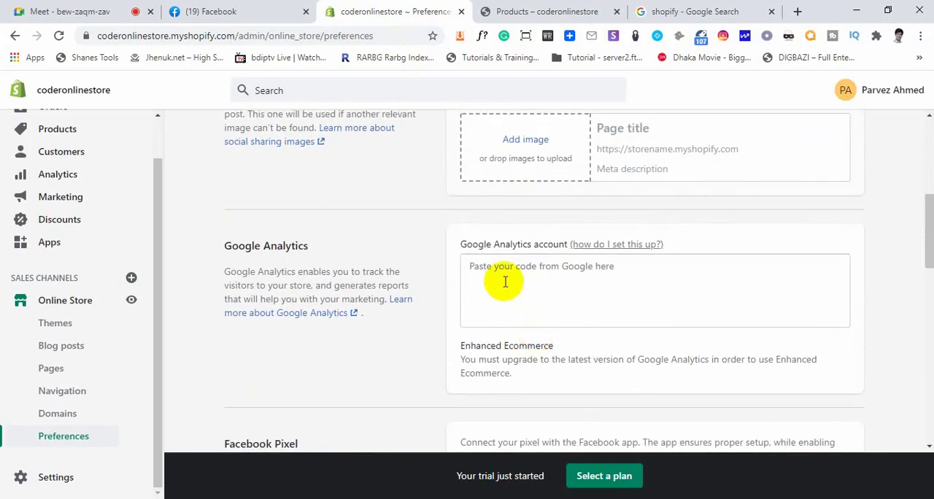
# Examine the Facebook Pixel section of Preferences and highlight its heading
pyautogui.scroll(-3, 505, 282)
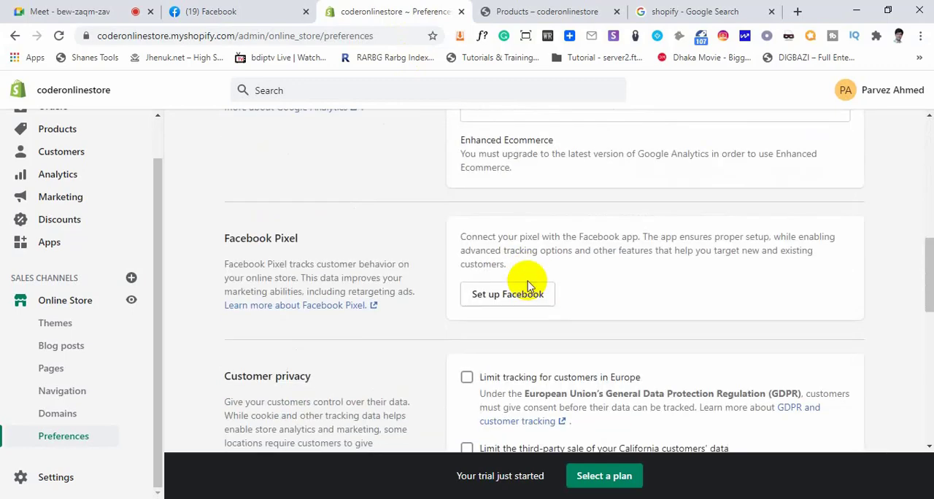
pyautogui.scroll(-2, 535, 291)
pyautogui.scroll(2, 302, 263)
pyautogui.moveTo(299, 238); pyautogui.dragTo(226, 240)
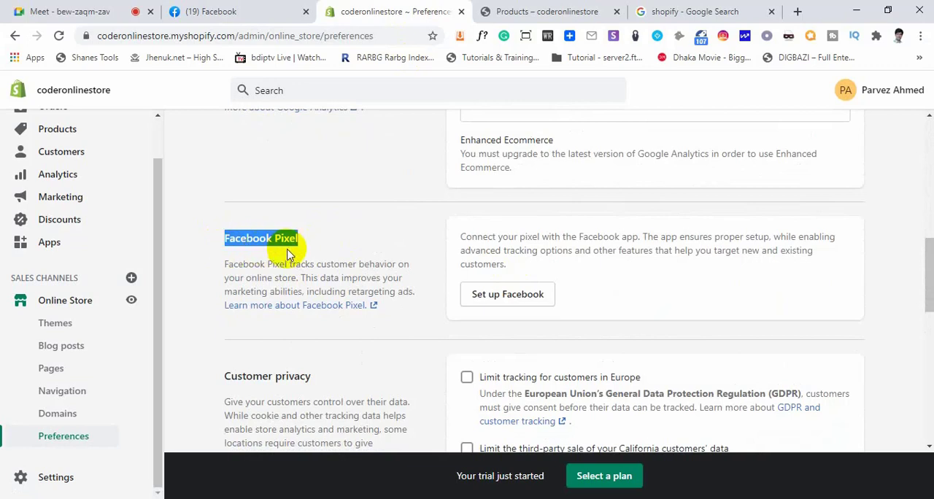
pyautogui.click(321, 243)
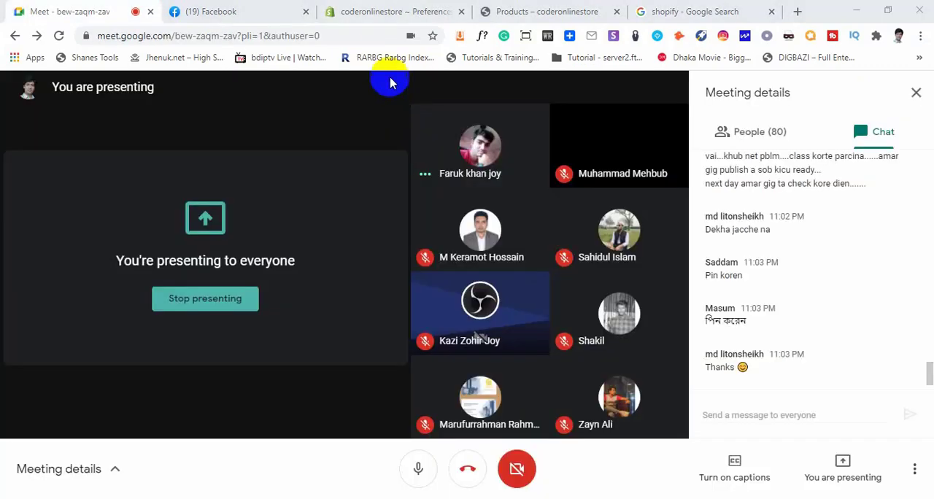
pyautogui.click(376, 9)
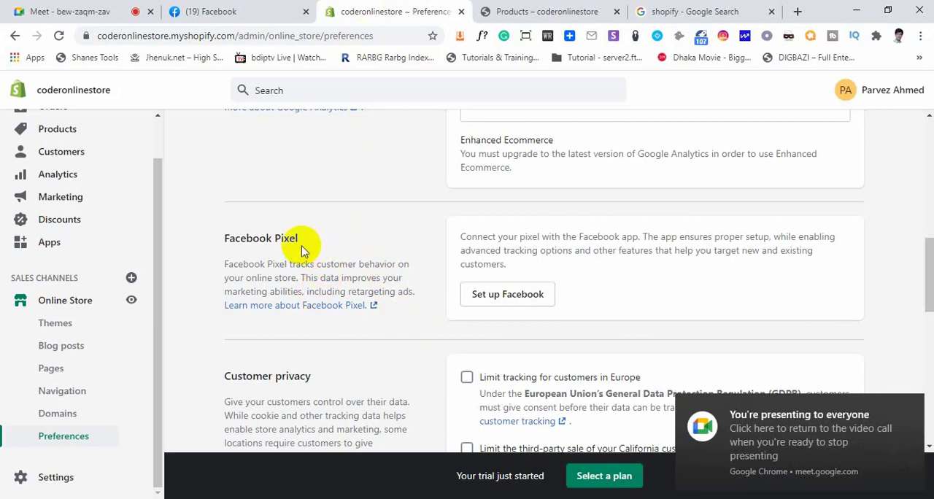
pyautogui.moveTo(301, 241); pyautogui.dragTo(226, 239)
pyautogui.click(216, 255)
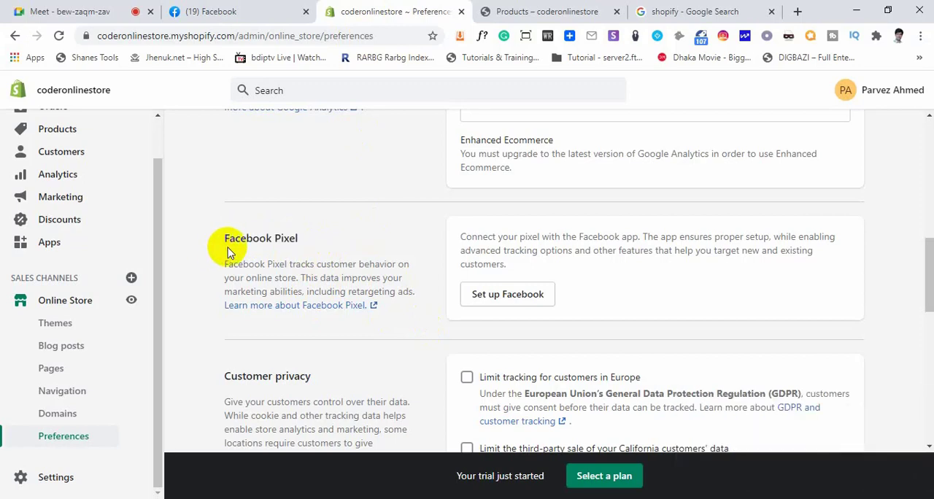
pyautogui.moveTo(225, 239); pyautogui.dragTo(297, 239)
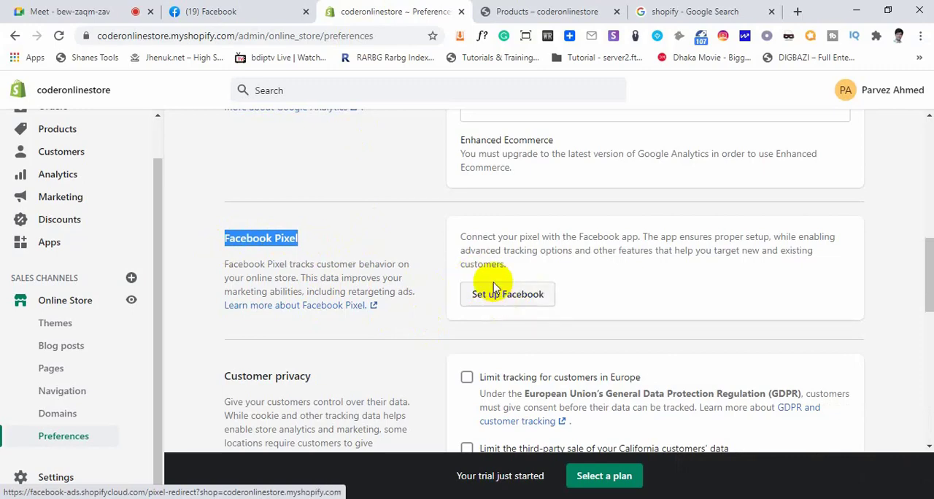
# Review the Customer privacy options and place the cursor in the Password field under Password protection
pyautogui.scroll(-2, 493, 286)
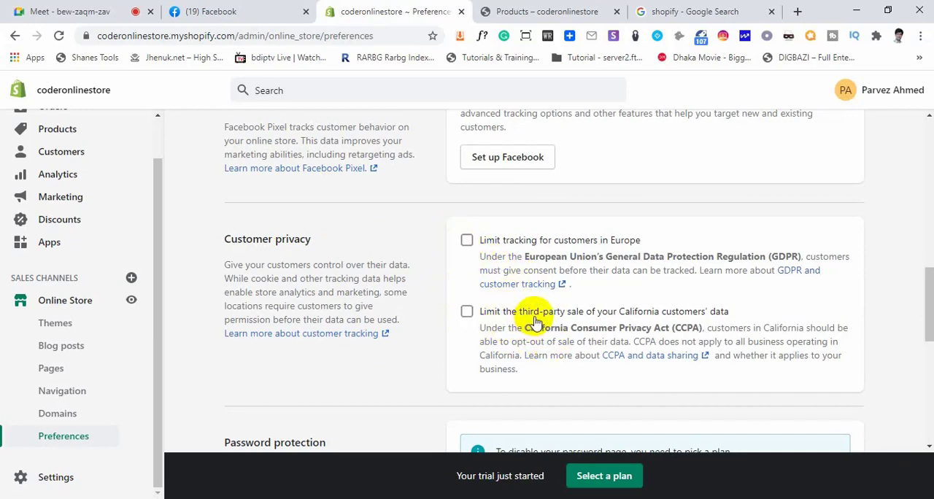
pyautogui.scroll(-3, 537, 321)
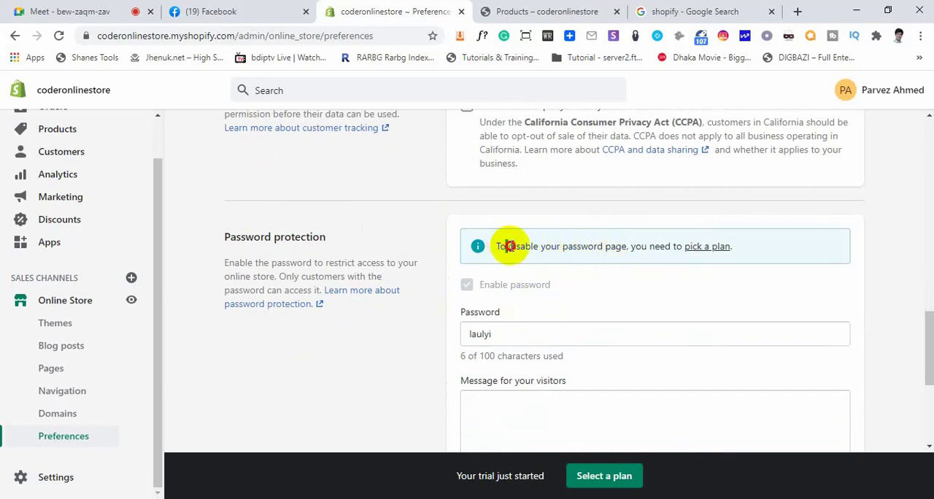
pyautogui.click(488, 333)
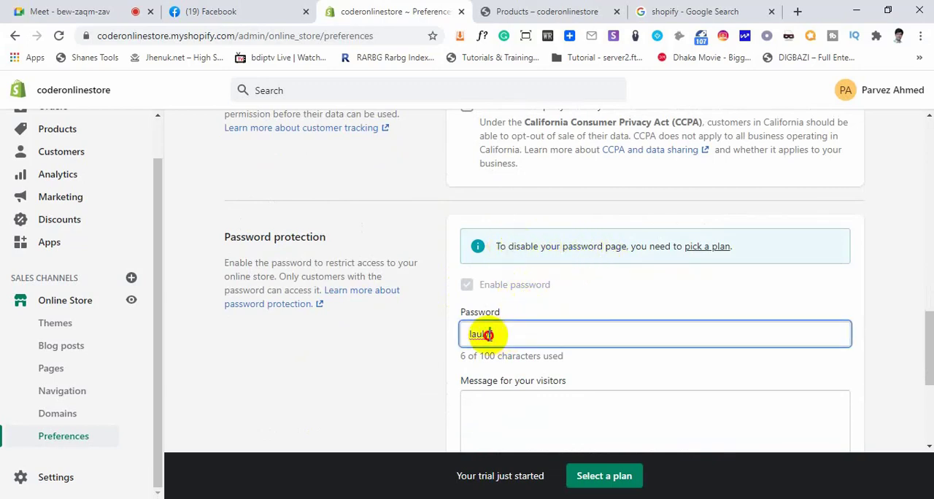
# Replace the storefront password under Password protection with a new one and save the Preferences
pyautogui.moveTo(488, 335); pyautogui.dragTo(449, 337)
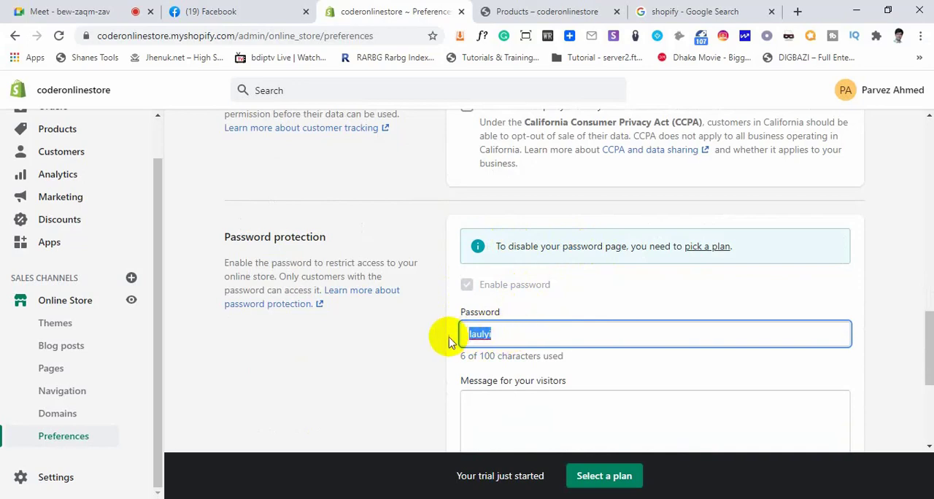
pyautogui.write('12345')
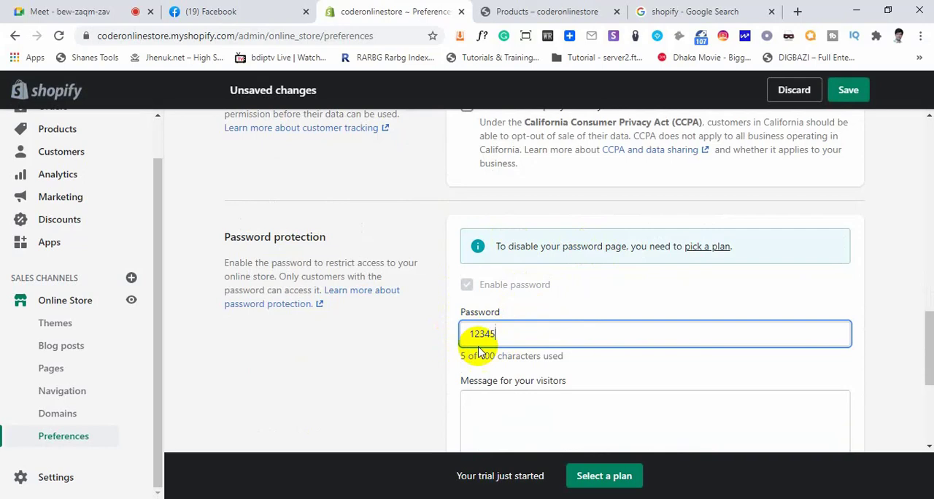
pyautogui.moveTo(510, 333); pyautogui.dragTo(439, 340)
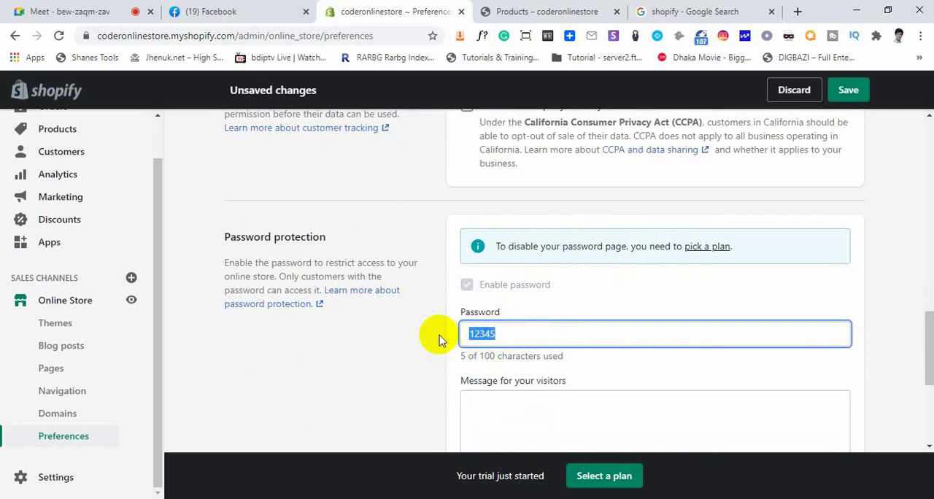
pyautogui.click(848, 89)
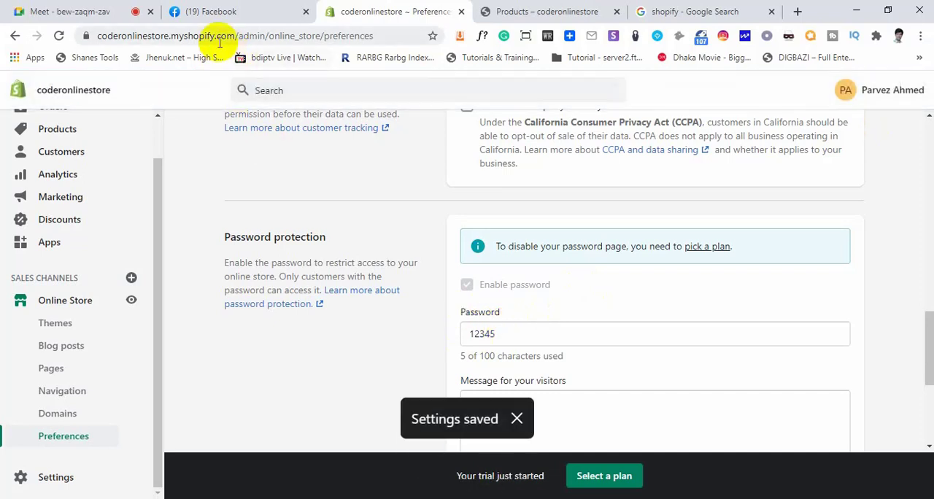
pyautogui.moveTo(235, 34); pyautogui.dragTo(93, 36)
pyautogui.hotkey('ctrl', 'c')
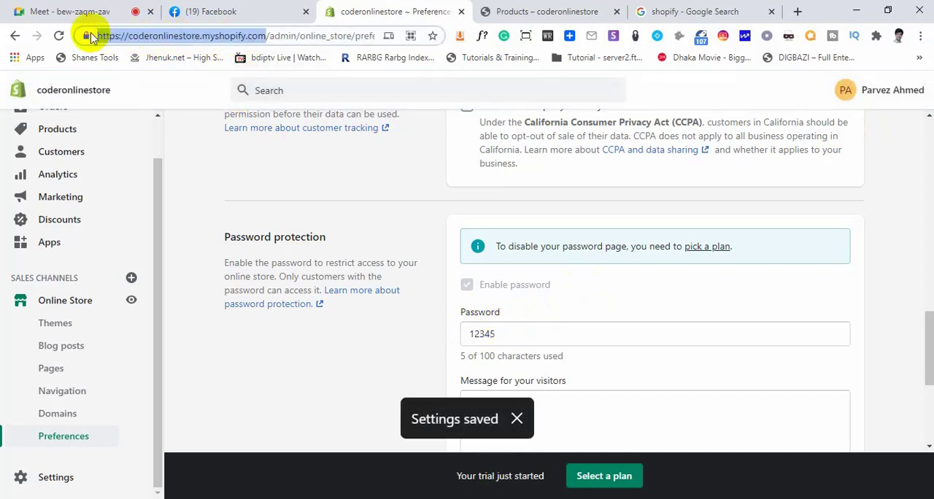
pyautogui.click(73, 11)
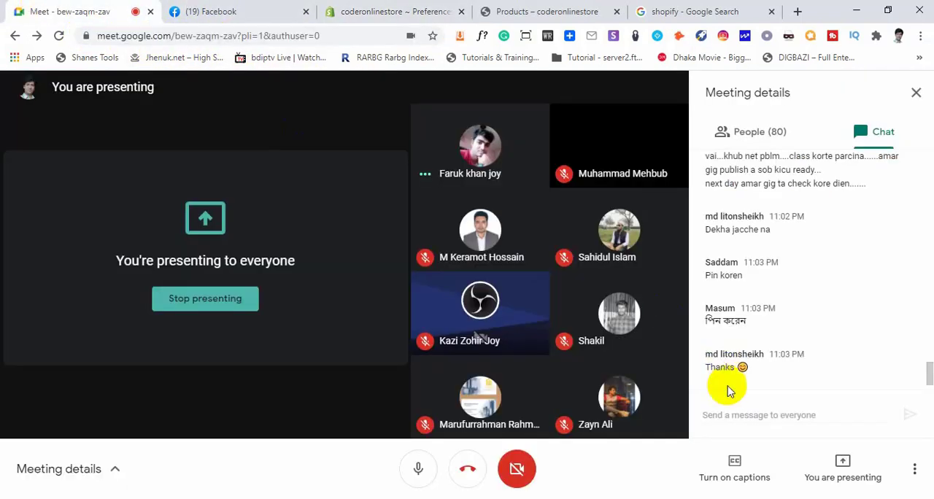
pyautogui.click(755, 411)
pyautogui.hotkey('ctrl', 'v')
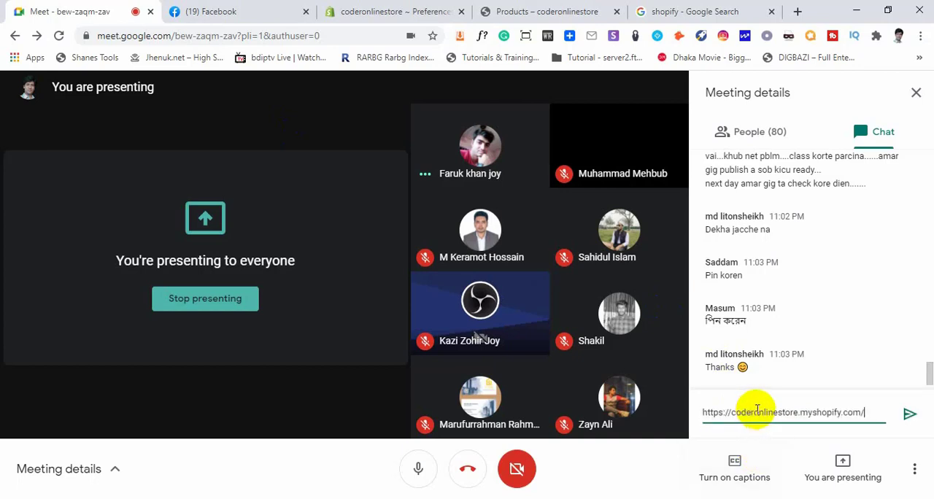
pyautogui.hotkey('shift', 'Return')
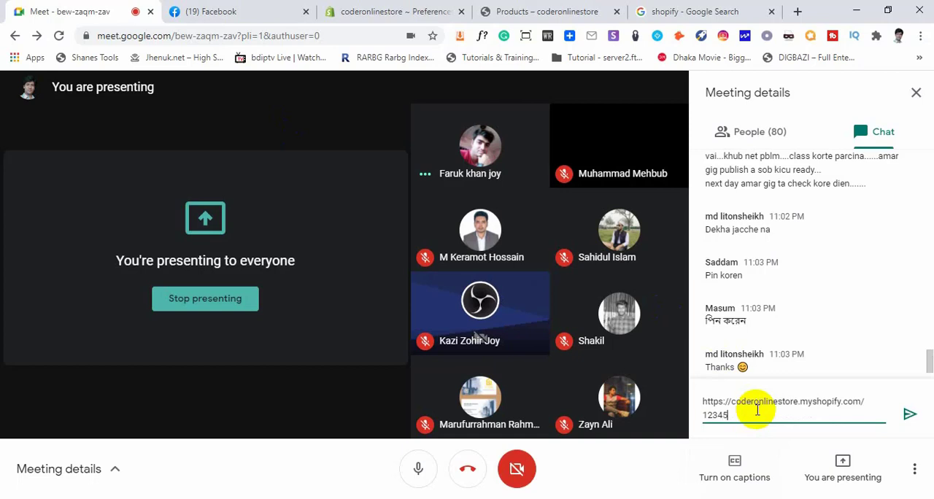
pyautogui.press('Return')
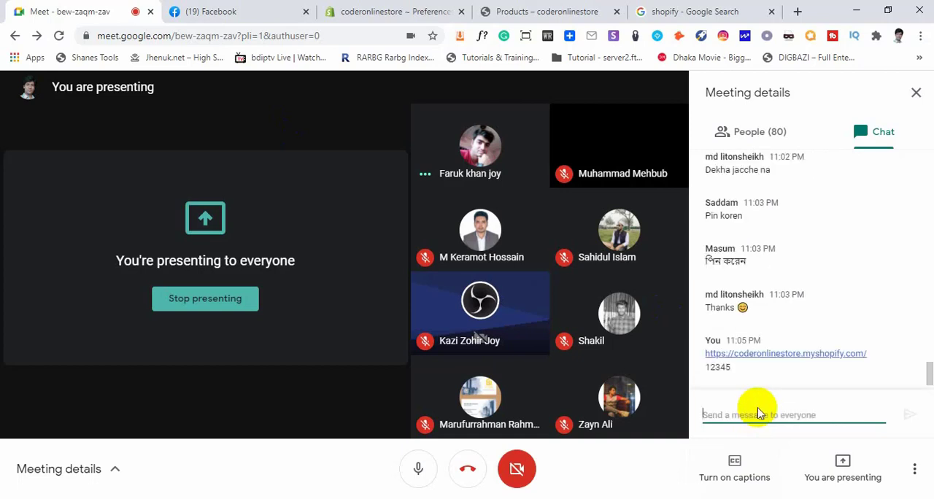
pyautogui.moveTo(738, 372); pyautogui.dragTo(706, 357)
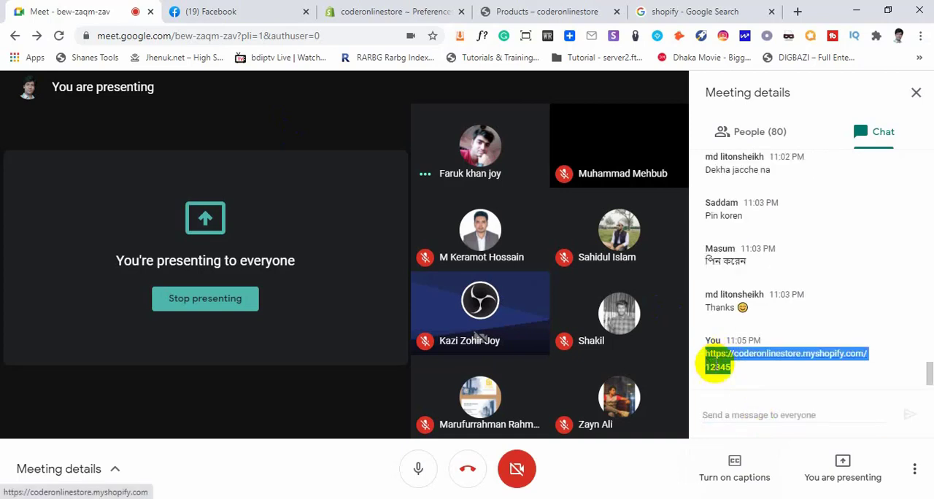
pyautogui.click(747, 376)
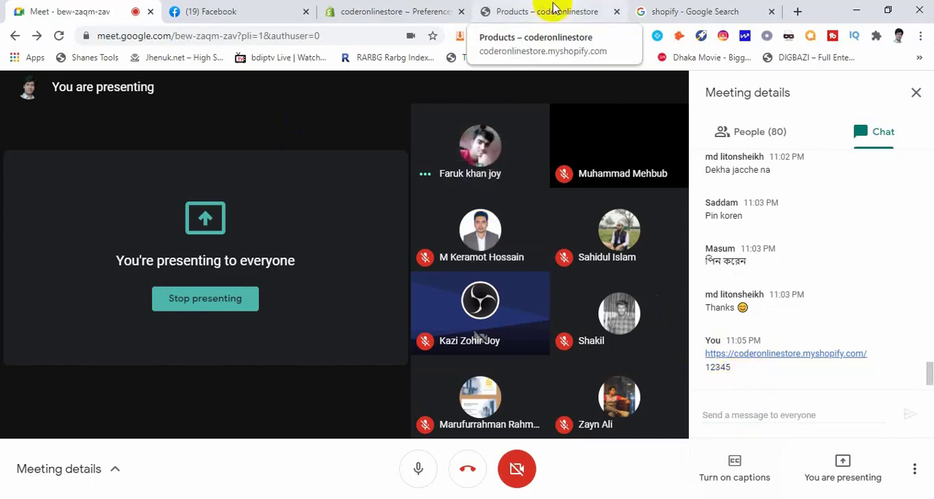
# Return to the store's Preferences, point out the storefront password and place the cursor in the Message for your visitors field
pyautogui.click(552, 7)
pyautogui.click(417, 8)
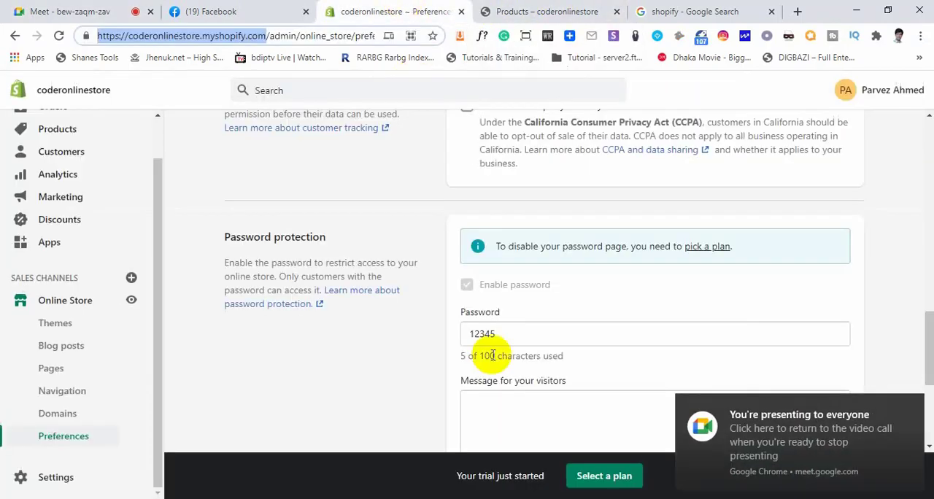
pyautogui.moveTo(501, 331); pyautogui.dragTo(423, 340)
pyautogui.click(388, 340)
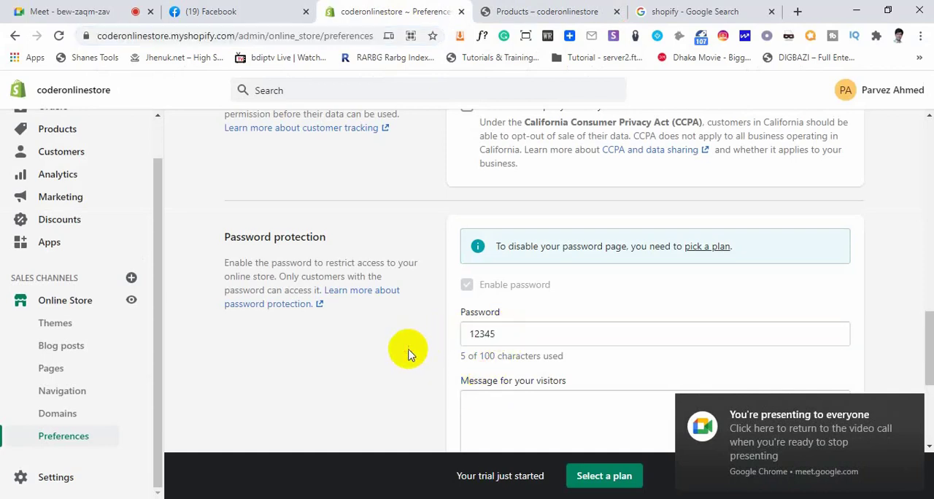
pyautogui.scroll(-3, 475, 357)
pyautogui.click(510, 223)
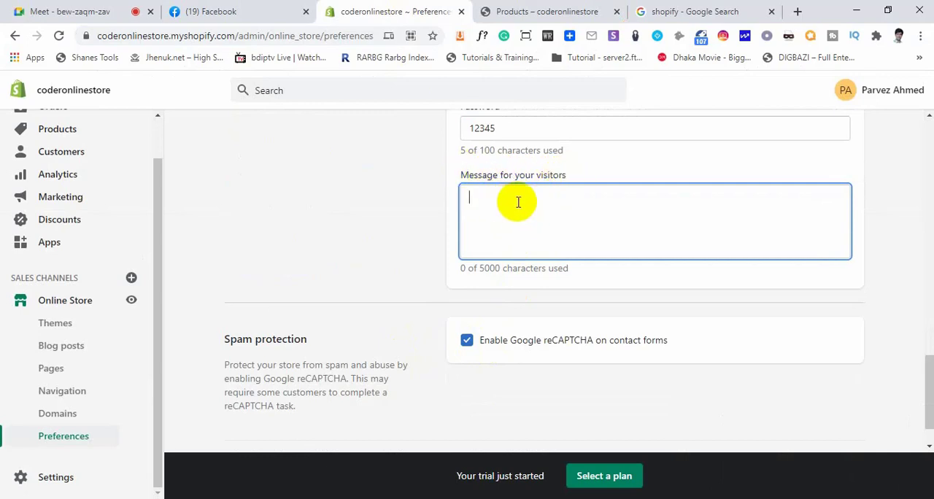
# Highlight the Password field's character limit and the word "disable" in the password page notice, and view the Spam protection section
pyautogui.scroll(1, 518, 201)
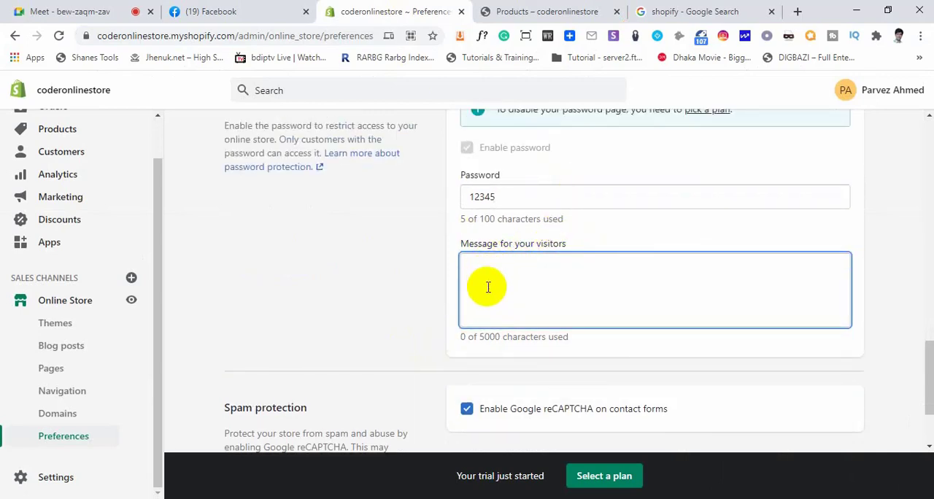
pyautogui.scroll(1, 486, 284)
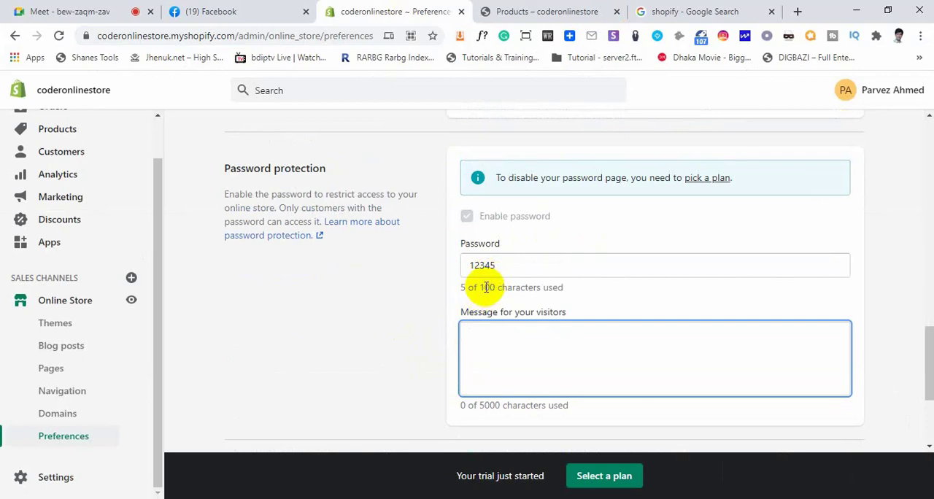
pyautogui.click(484, 287)
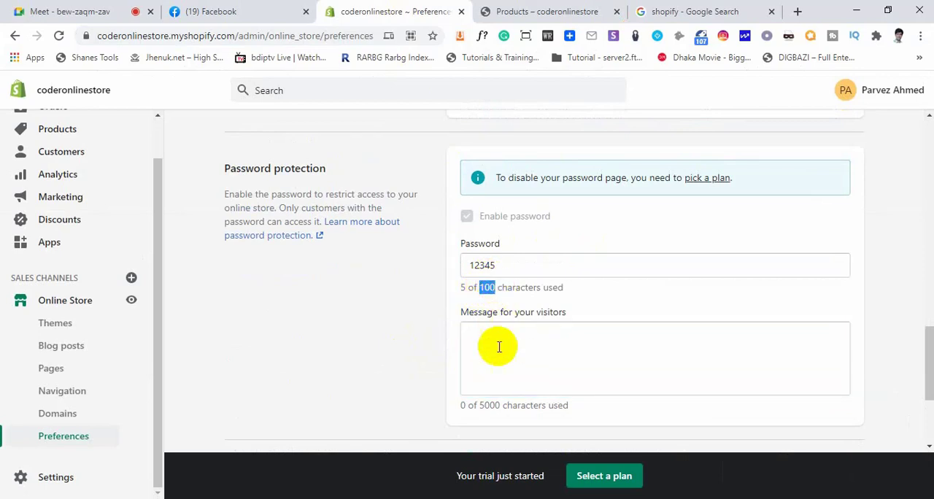
pyautogui.click(579, 235)
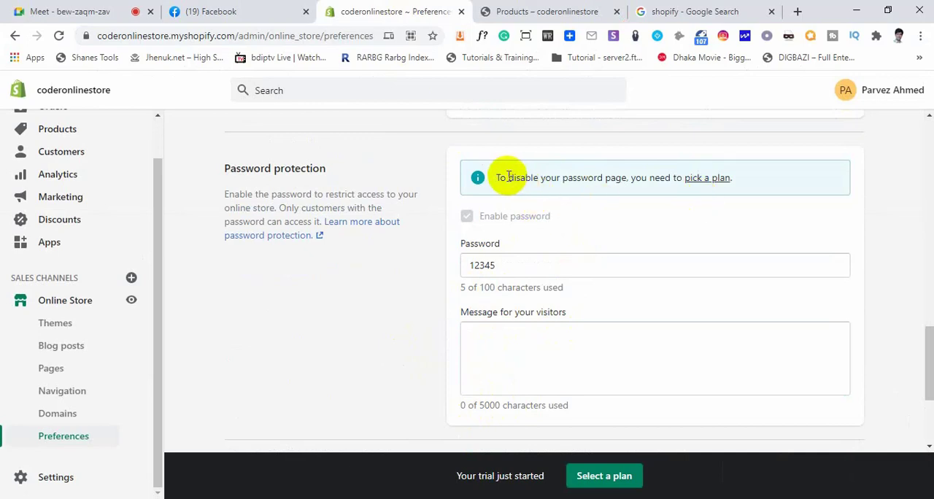
pyautogui.moveTo(512, 177); pyautogui.dragTo(540, 176)
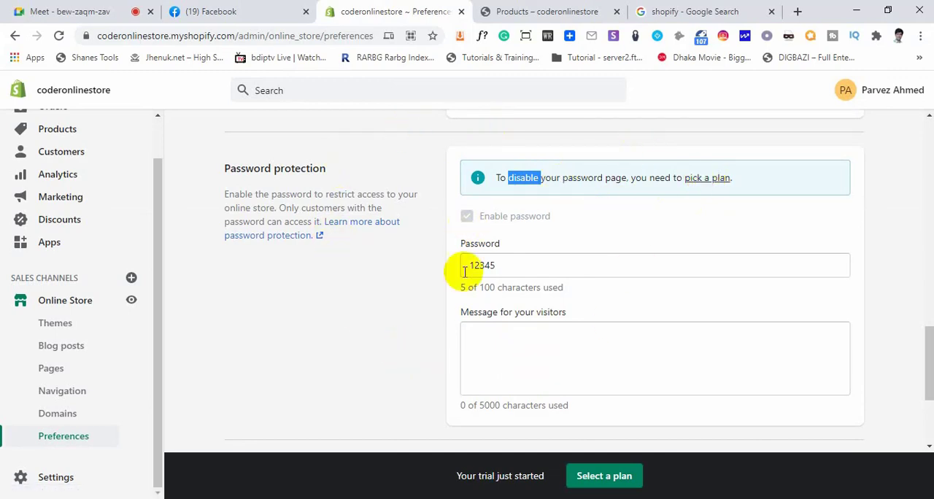
pyautogui.scroll(-3, 481, 284)
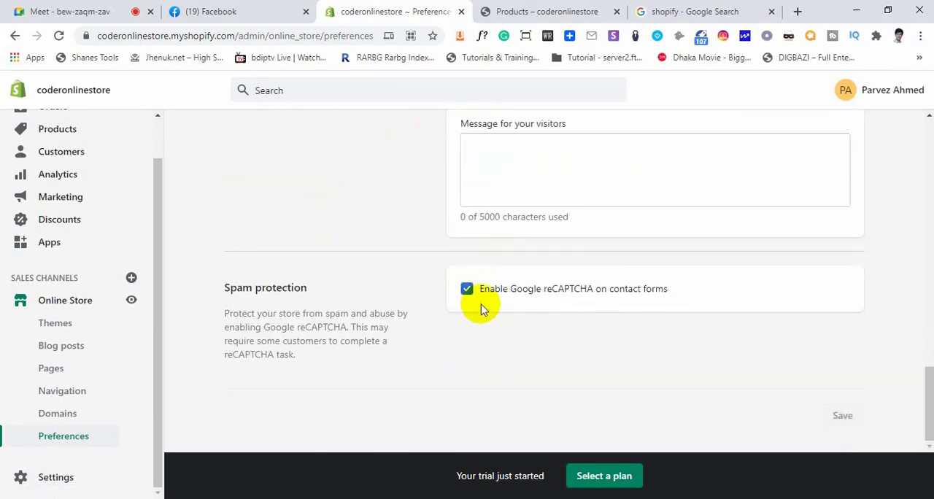
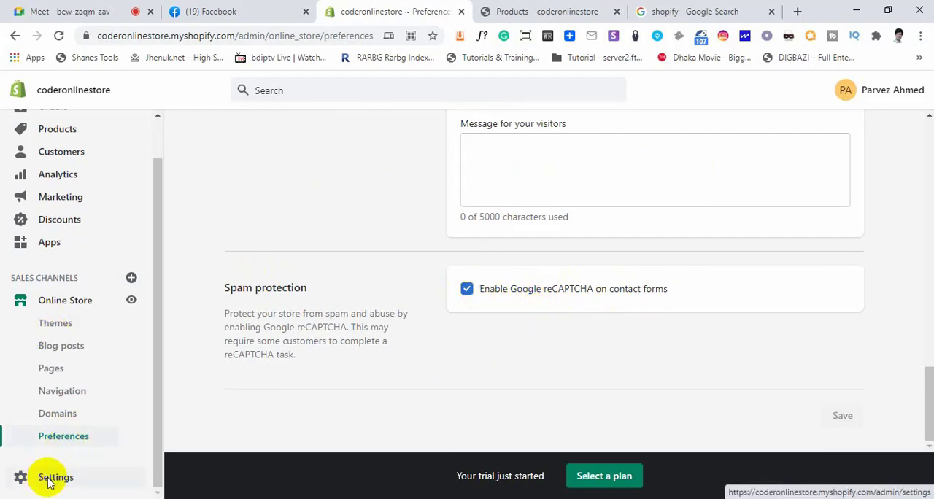
# Open the store's General settings and highlight the store name under Store details
pyautogui.click(22, 475)
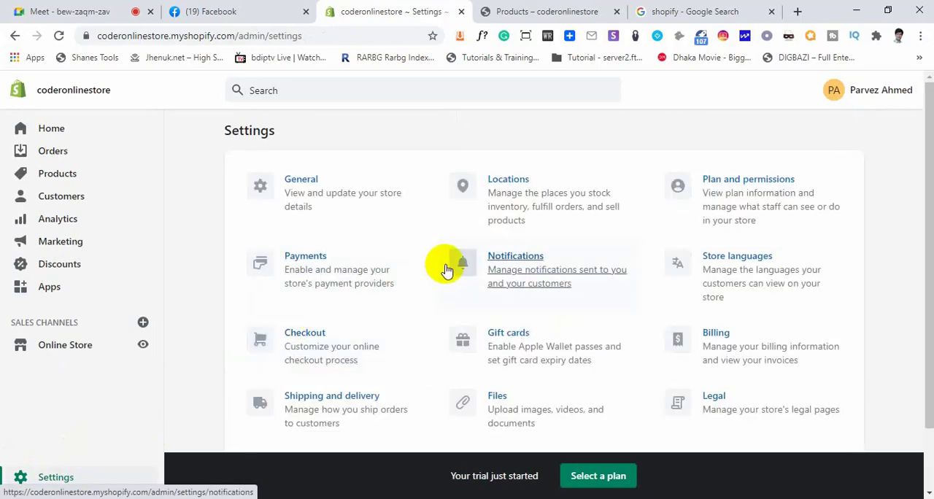
pyautogui.click(305, 181)
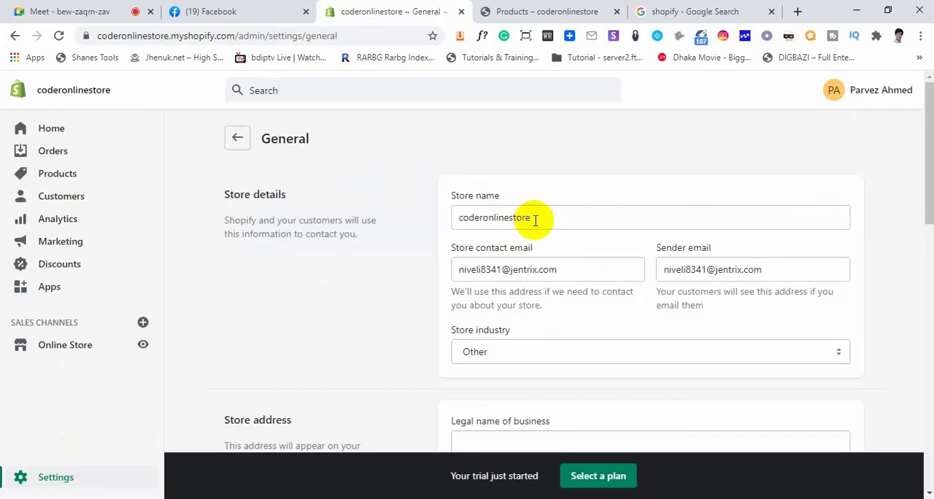
pyautogui.moveTo(530, 219); pyautogui.dragTo(412, 232)
pyautogui.scroll(-1, 412, 232)
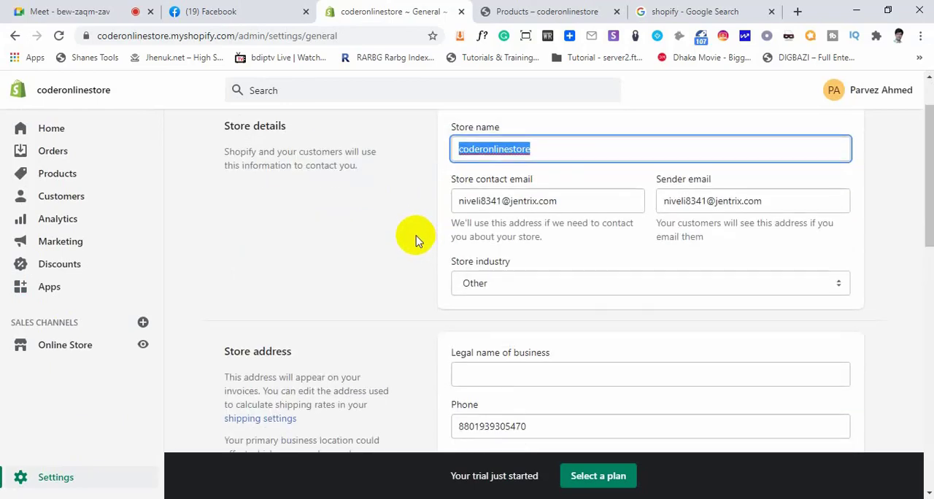
pyautogui.click(538, 148)
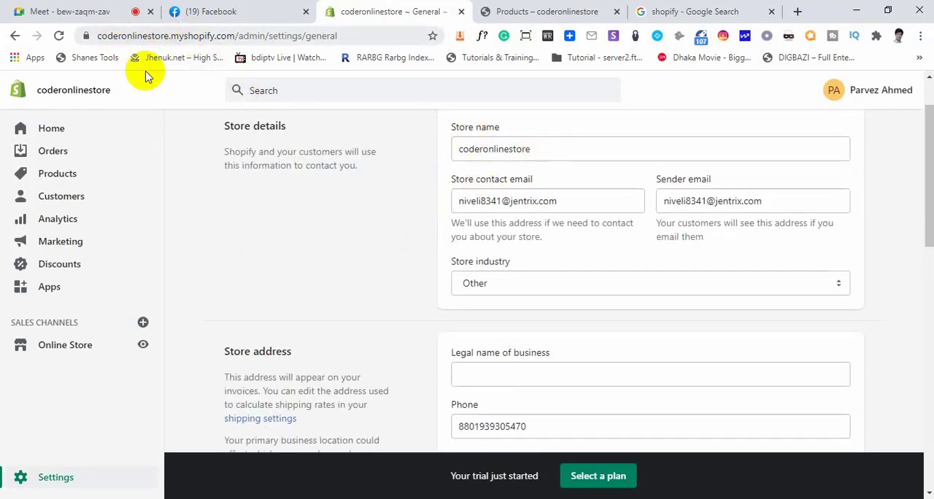
pyautogui.moveTo(523, 148); pyautogui.dragTo(364, 200)
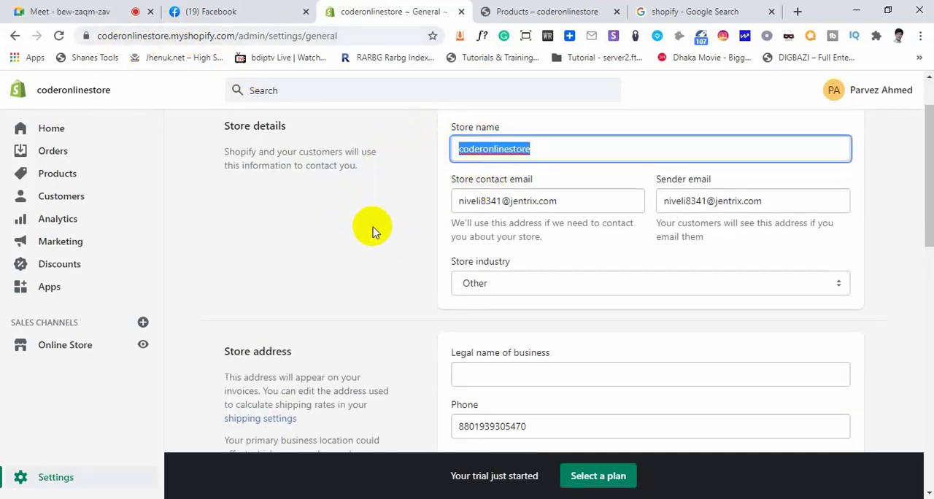
pyautogui.click(372, 230)
# Highlight the store contact email and the sender email under Store details
pyautogui.click(563, 200)
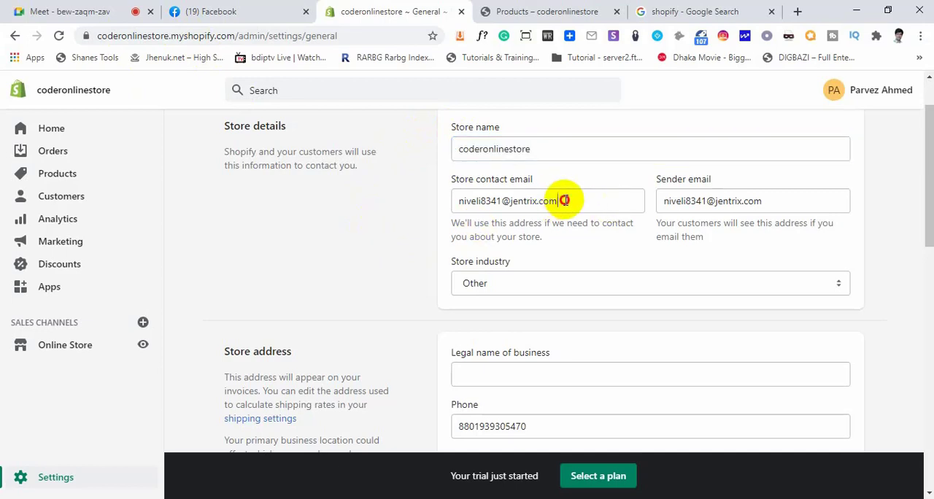
pyautogui.moveTo(564, 200); pyautogui.dragTo(411, 202)
pyautogui.click(642, 227)
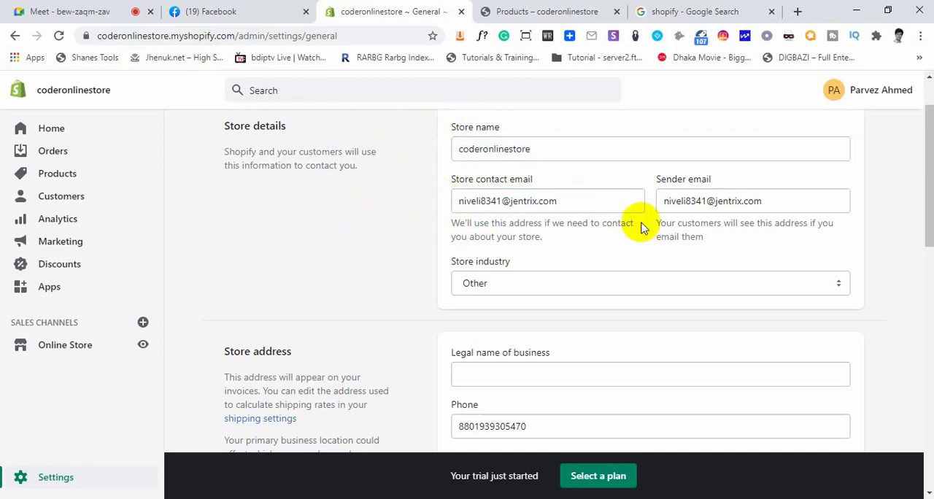
pyautogui.click(766, 201)
pyautogui.moveTo(766, 200); pyautogui.dragTo(665, 200)
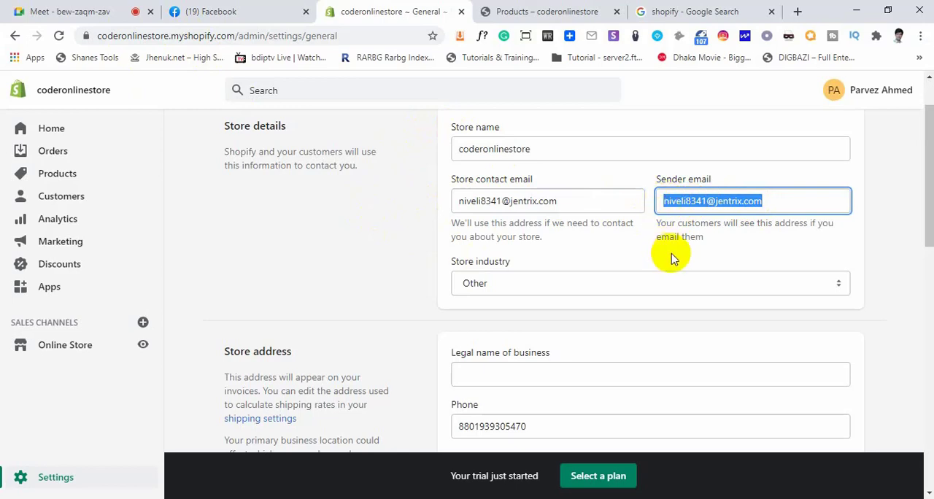
pyautogui.moveTo(767, 202); pyautogui.dragTo(660, 204)
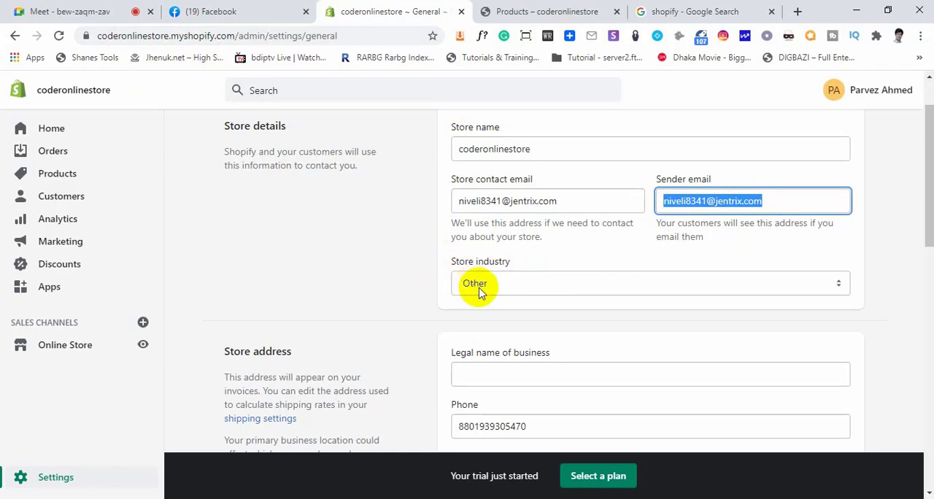
# Review the store industry, Store address fields and Standards and formats, placing the cursor in Legal name of business
pyautogui.scroll(-2, 503, 283)
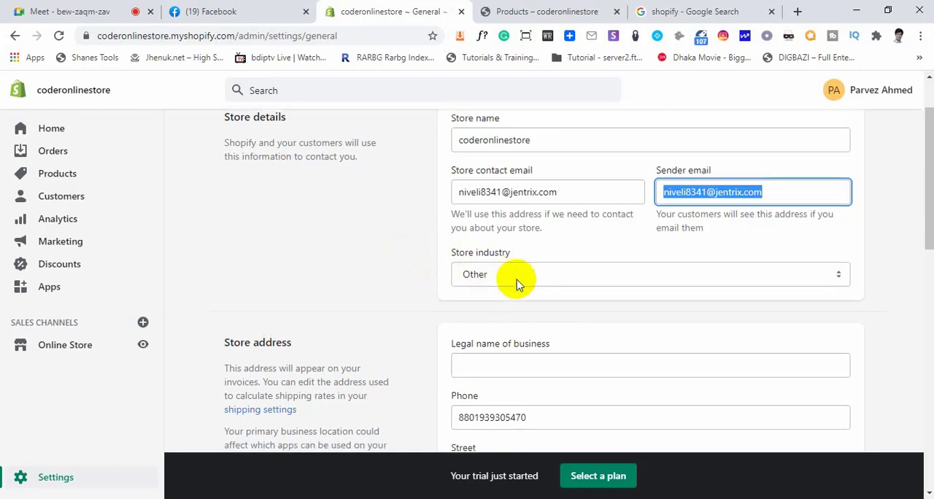
pyautogui.click(480, 234)
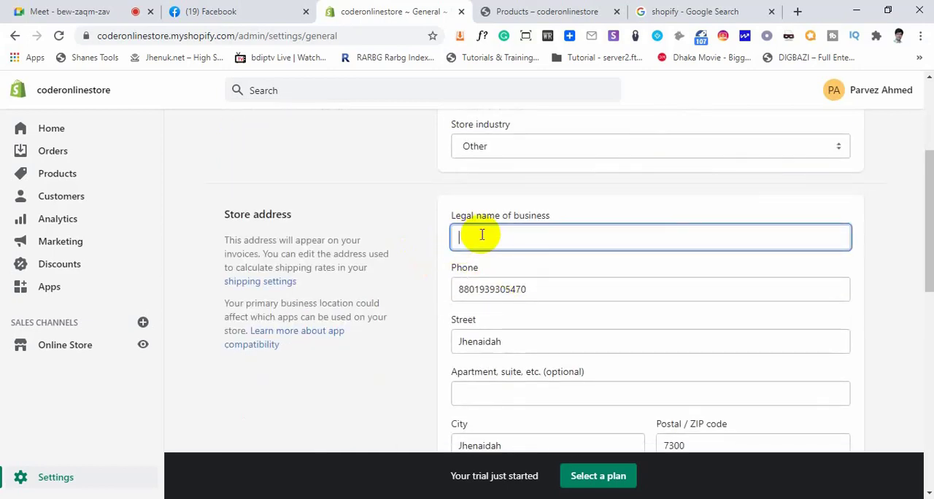
pyautogui.scroll(-1, 503, 234)
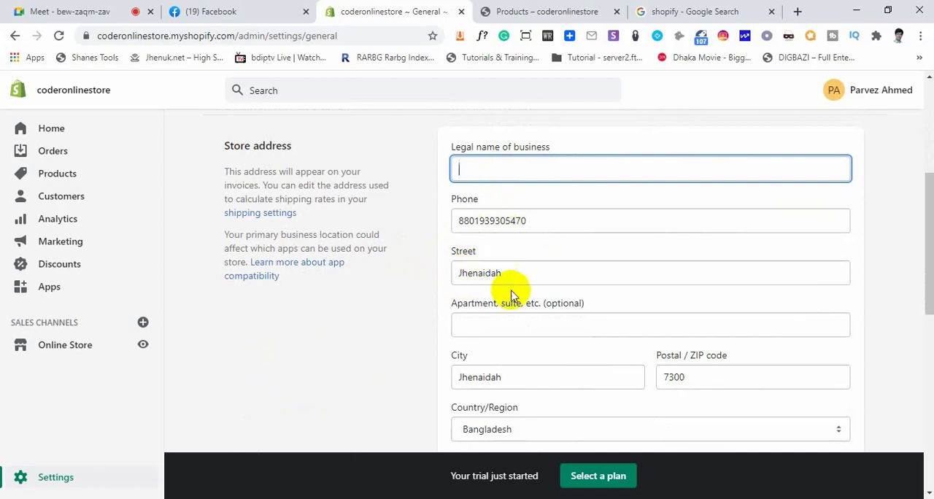
pyautogui.scroll(-2, 526, 292)
pyautogui.scroll(-2, 571, 315)
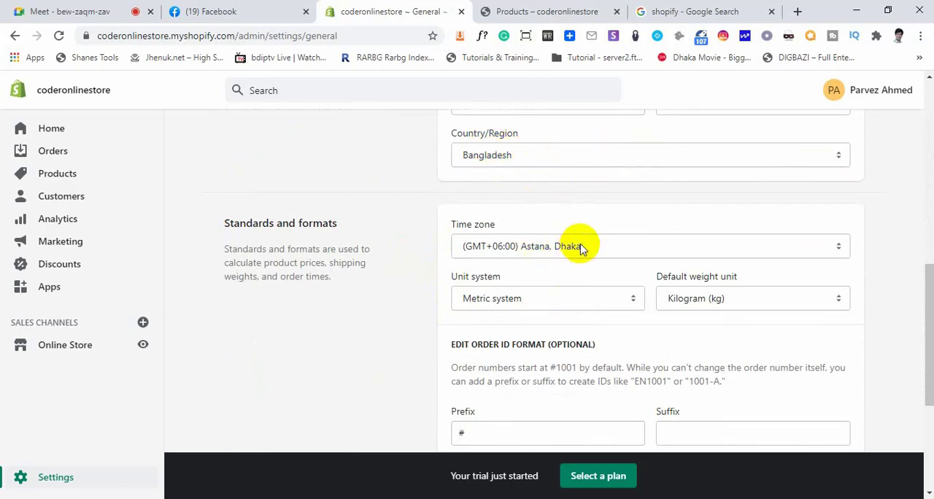
pyautogui.scroll(-1, 689, 261)
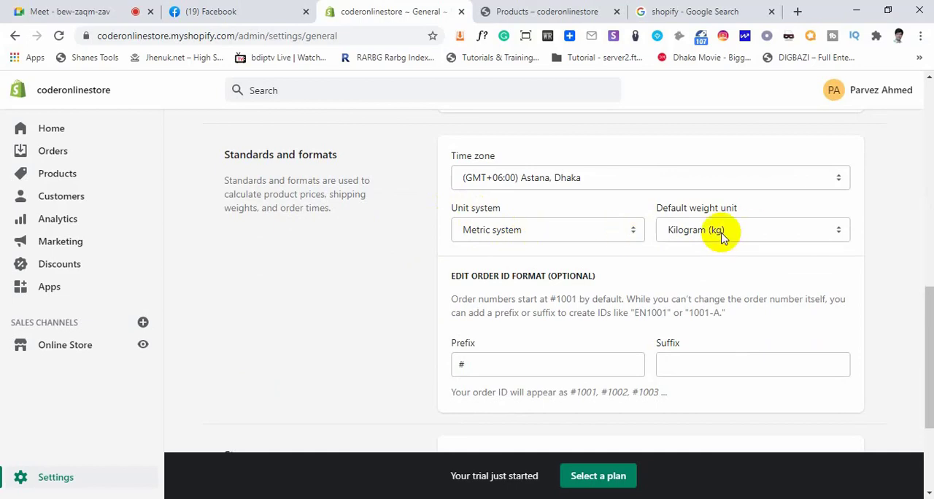
pyautogui.scroll(-2, 561, 256)
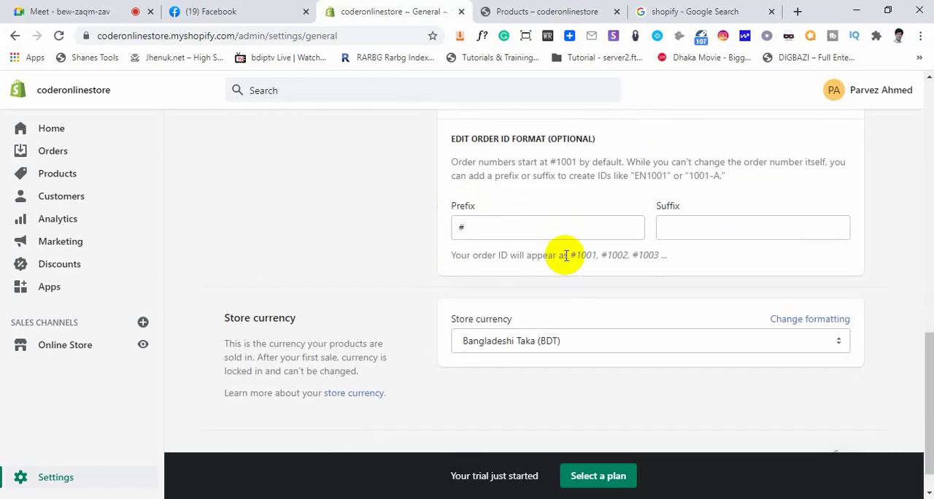
# Point out the order ID prefix field and the example order IDs, and view the Store currency section
pyautogui.click(483, 225)
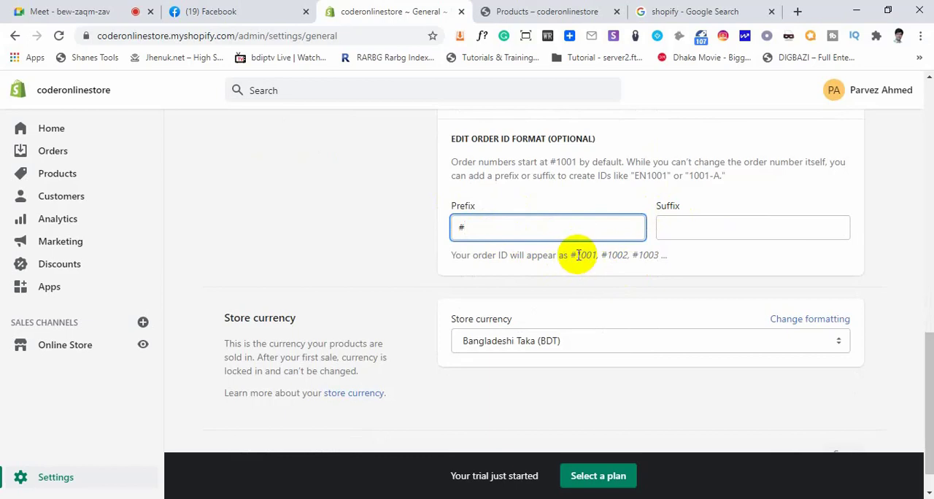
pyautogui.moveTo(578, 255); pyautogui.dragTo(649, 257)
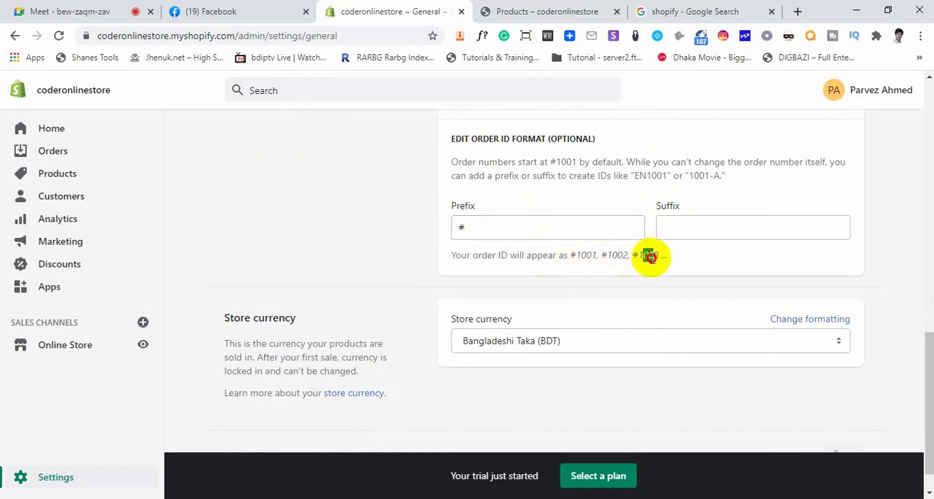
pyautogui.click(530, 232)
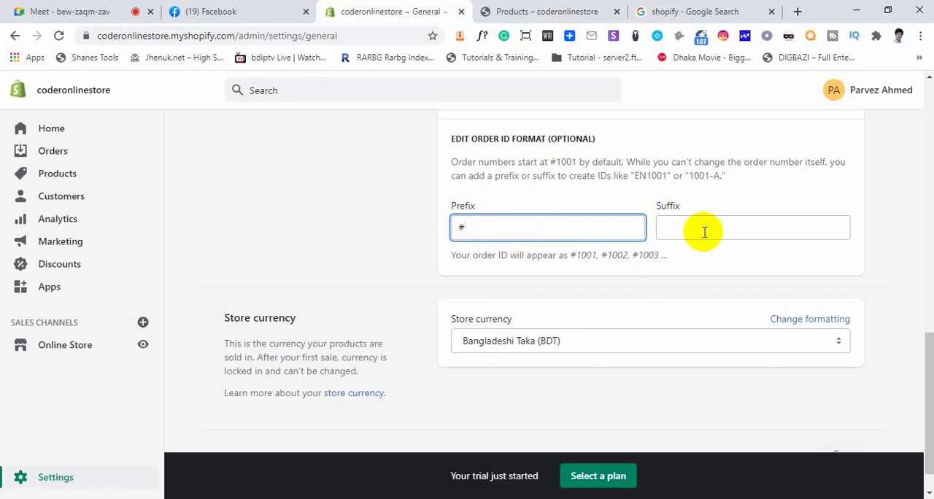
pyautogui.scroll(-1, 540, 251)
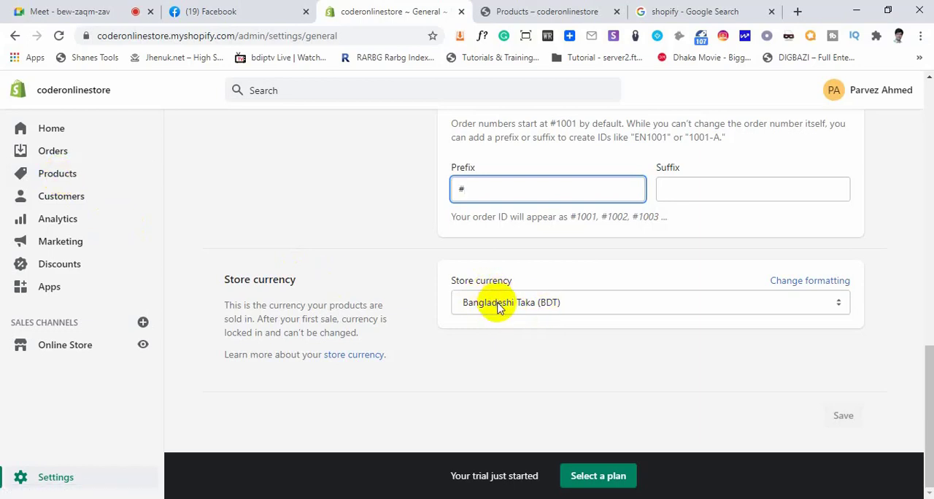
# Open a new product form from Products and examine the currency used in its Price and Cost per item fields
pyautogui.click(50, 177)
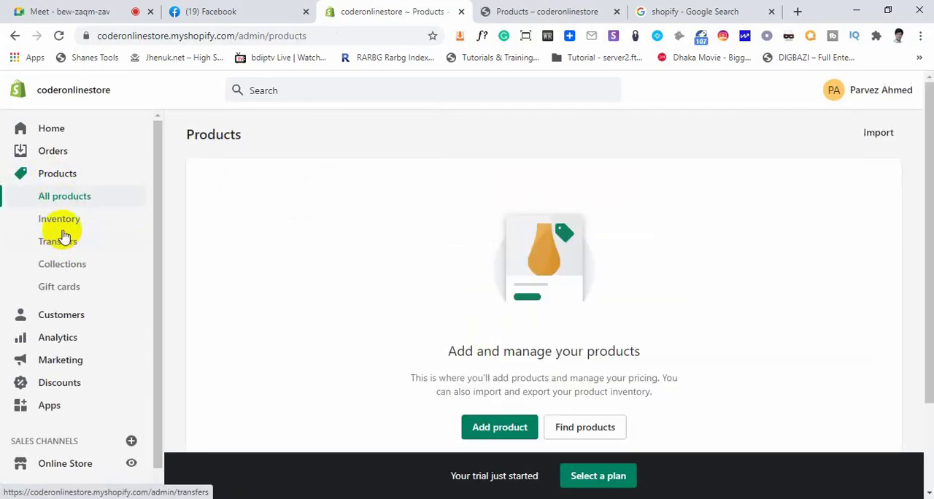
pyautogui.click(61, 221)
pyautogui.click(65, 204)
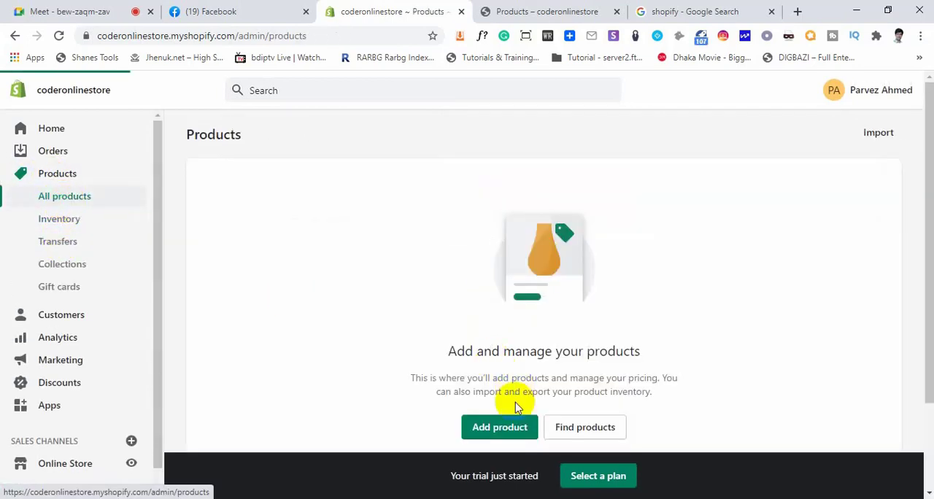
pyautogui.click(499, 427)
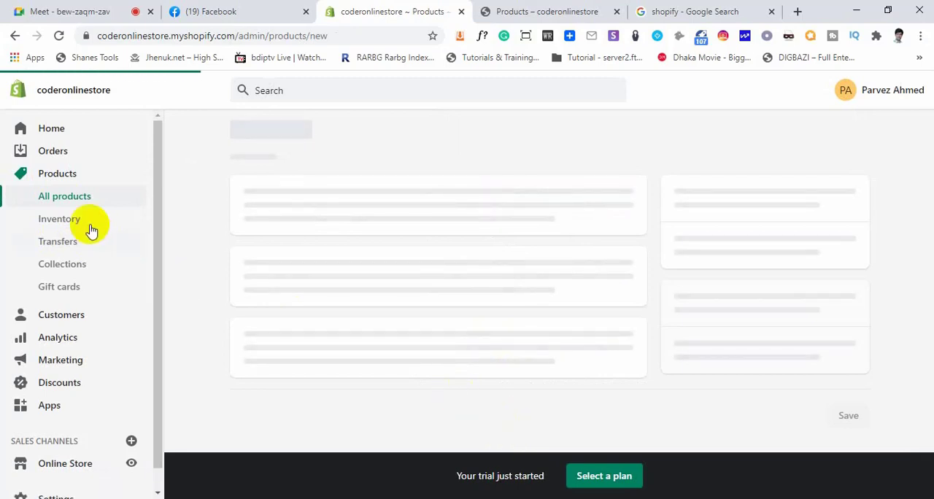
pyautogui.scroll(-5, 440, 343)
pyautogui.scroll(-3, 440, 345)
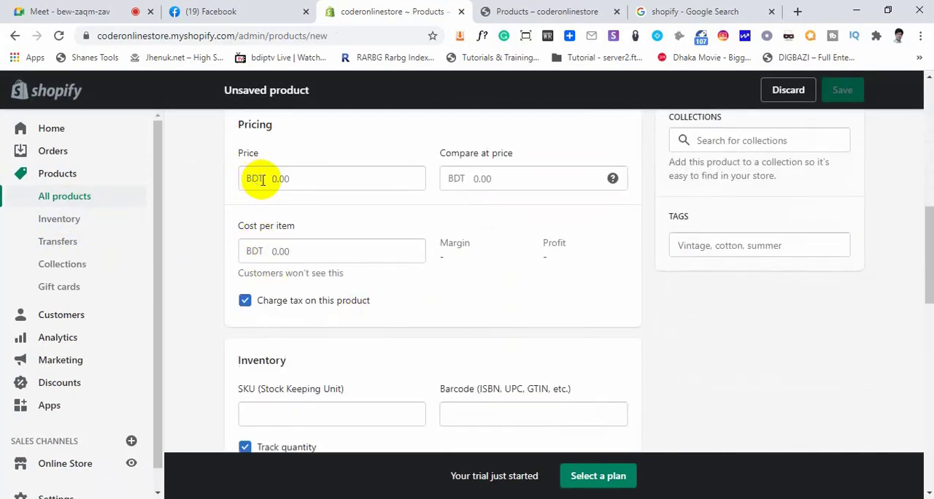
pyautogui.click(246, 179)
pyautogui.scroll(-1, 219, 313)
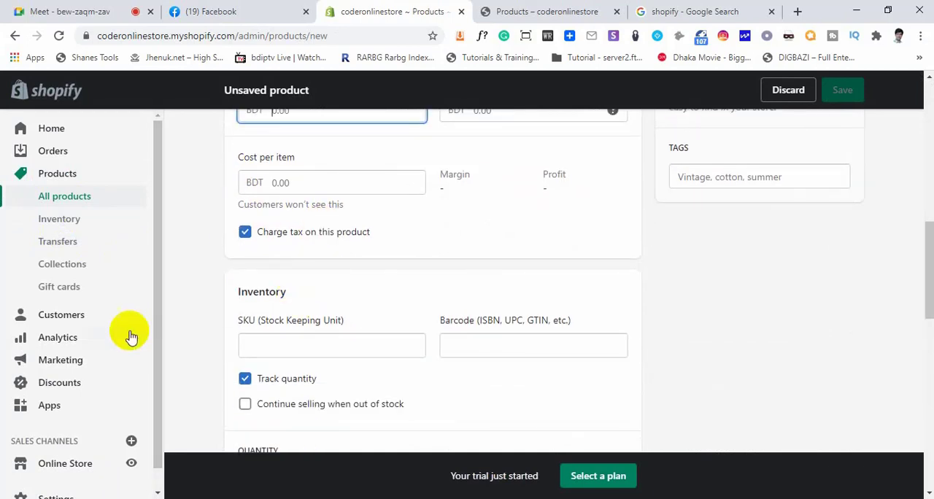
# Return to the General settings, change the store currency to US Dollar (USD) and save the settings
pyautogui.scroll(-1, 95, 416)
pyautogui.click(46, 476)
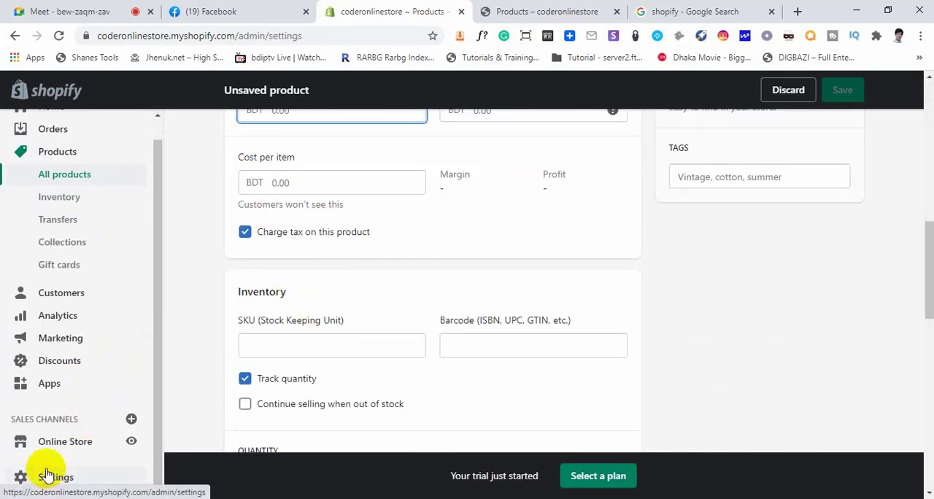
pyautogui.click(279, 181)
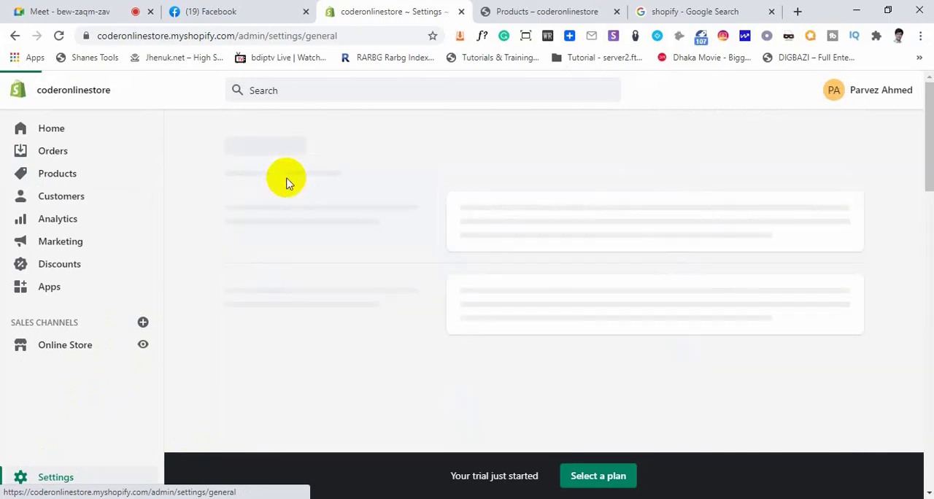
pyautogui.scroll(-10, 554, 314)
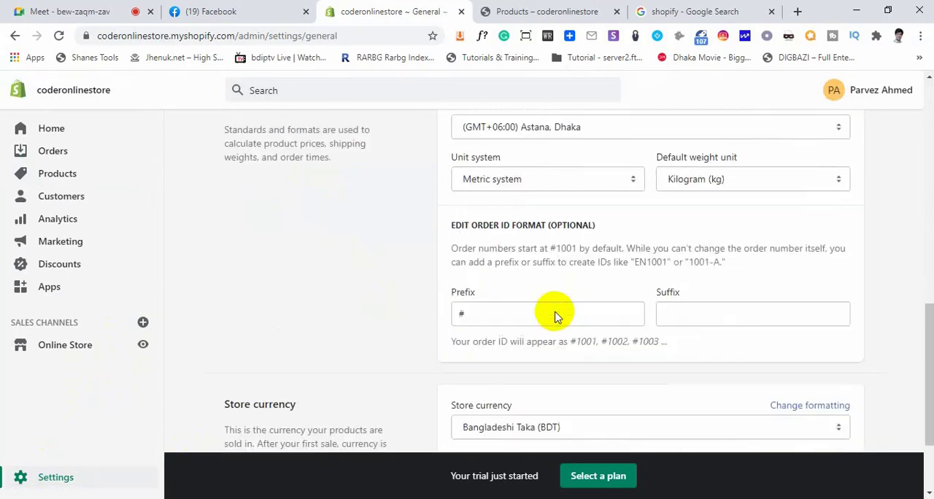
pyautogui.click(575, 321)
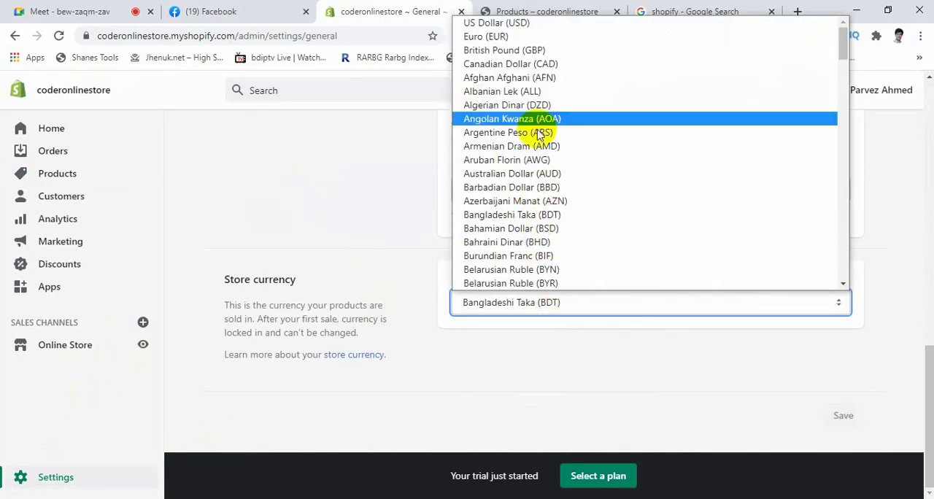
pyautogui.scroll(-6, 528, 225)
pyautogui.scroll(7, 536, 212)
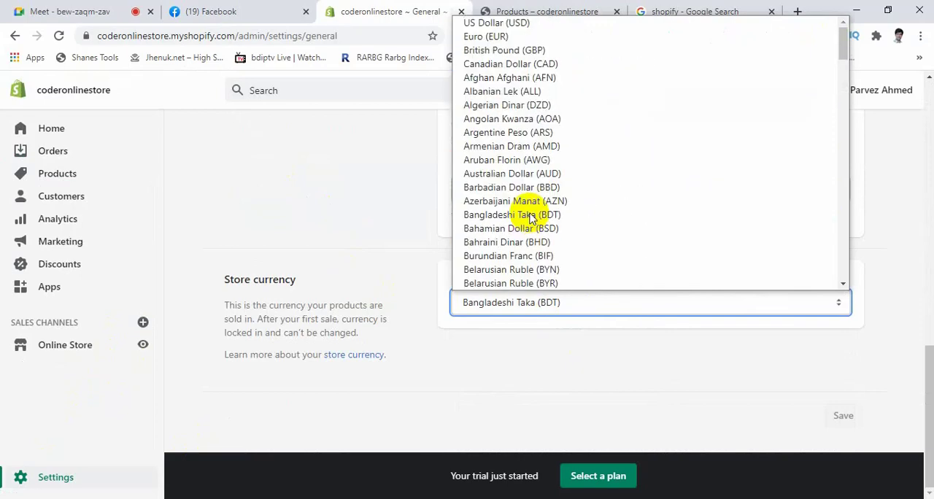
pyautogui.click(517, 24)
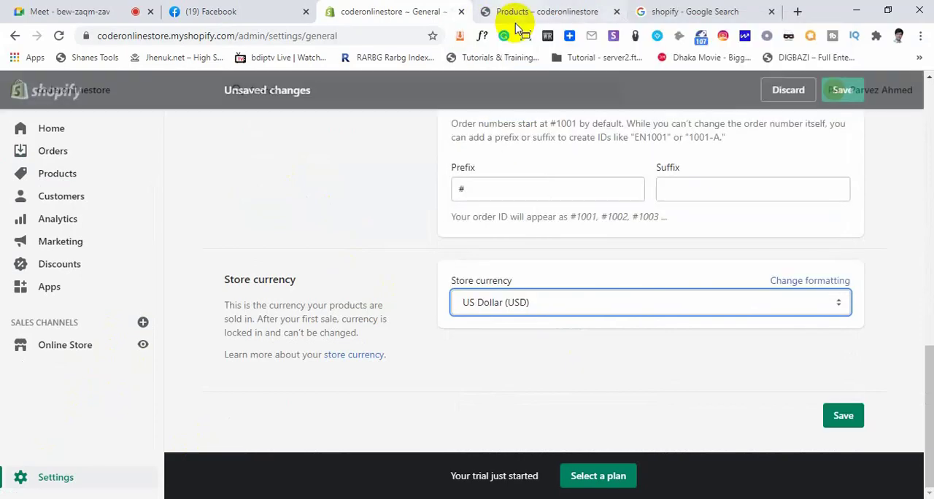
pyautogui.click(843, 415)
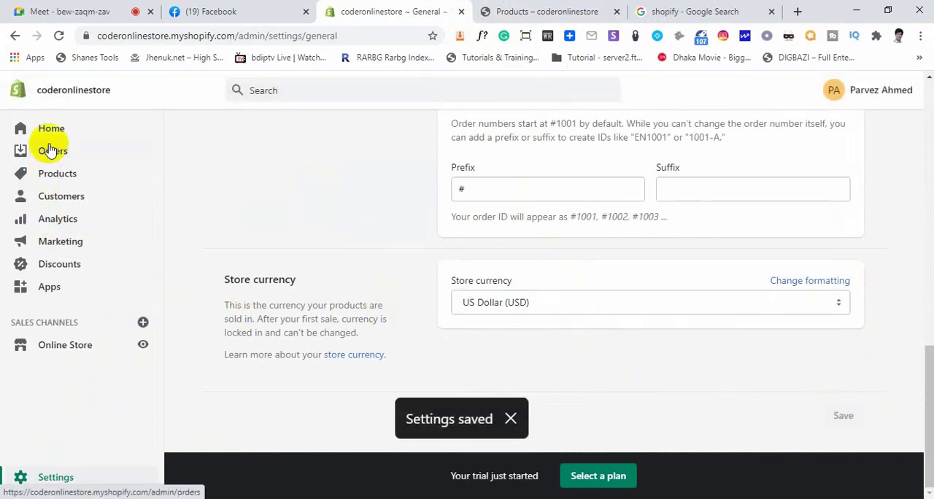
# Open the Add product form again and check the currency symbol in the Pricing fields
pyautogui.click(51, 178)
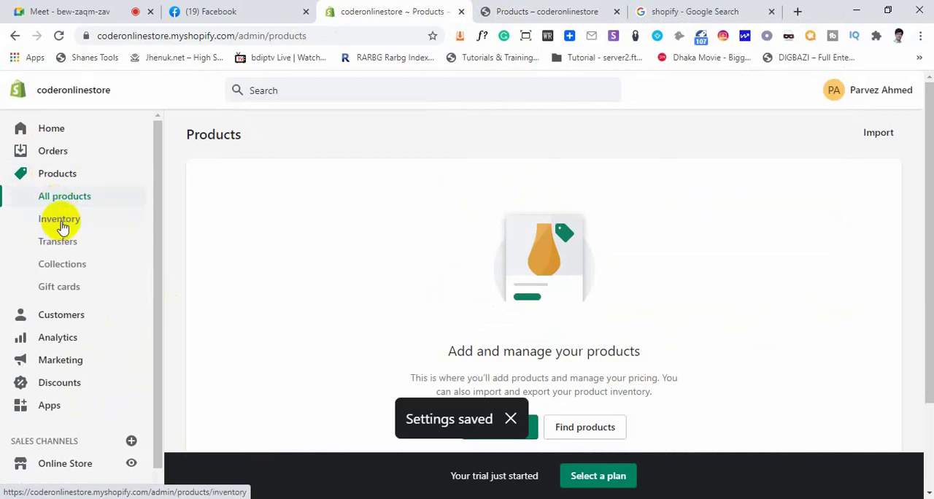
pyautogui.scroll(-1, 523, 375)
pyautogui.scroll(-2, 523, 376)
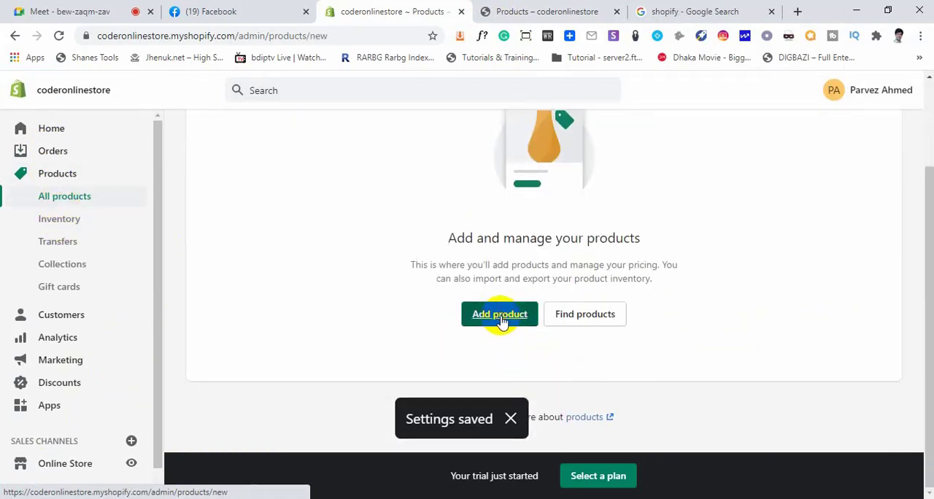
pyautogui.click(500, 318)
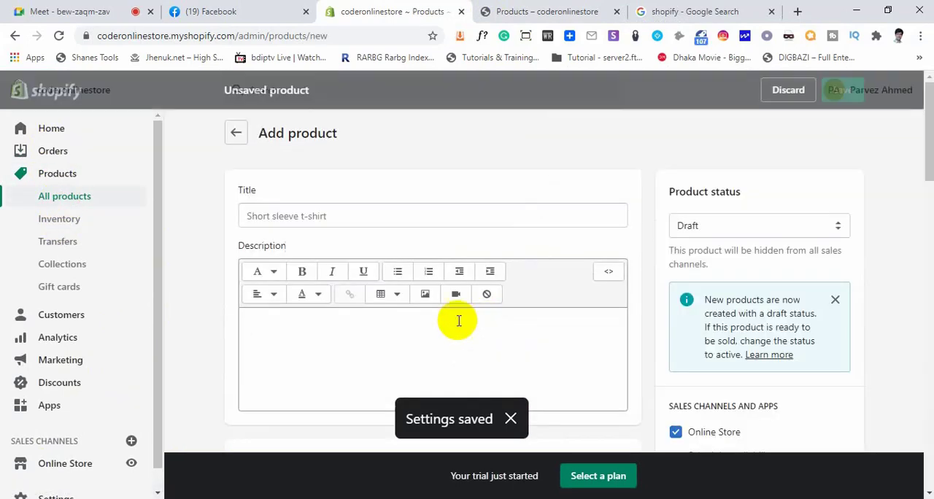
pyautogui.scroll(-8, 434, 317)
pyautogui.scroll(3, 246, 255)
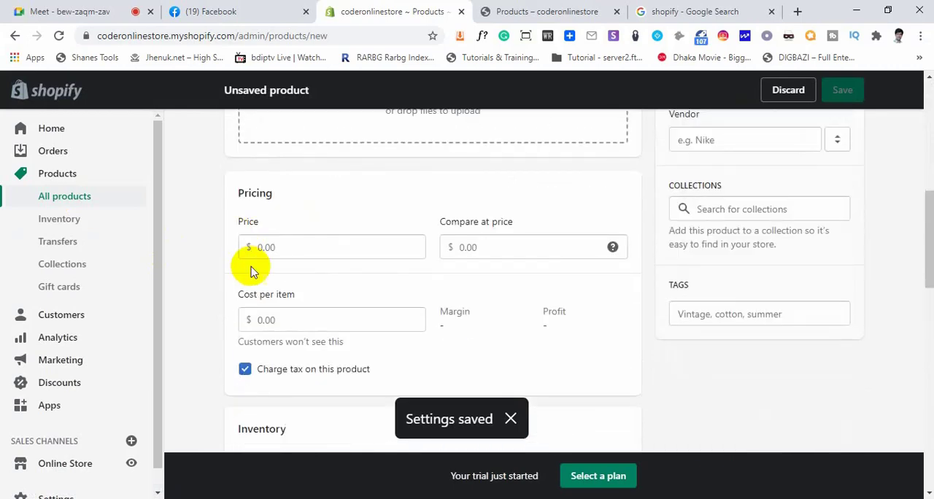
# Place the cursor in the new product's Price field and look over the Media and Pricing sections
pyautogui.click(248, 248)
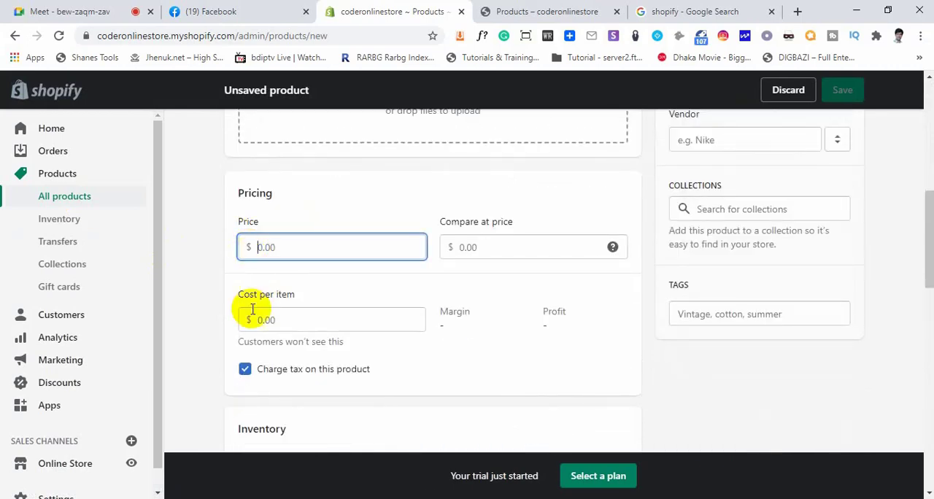
pyautogui.scroll(-2, 273, 299)
pyautogui.scroll(4, 277, 302)
pyautogui.scroll(-1, 50, 409)
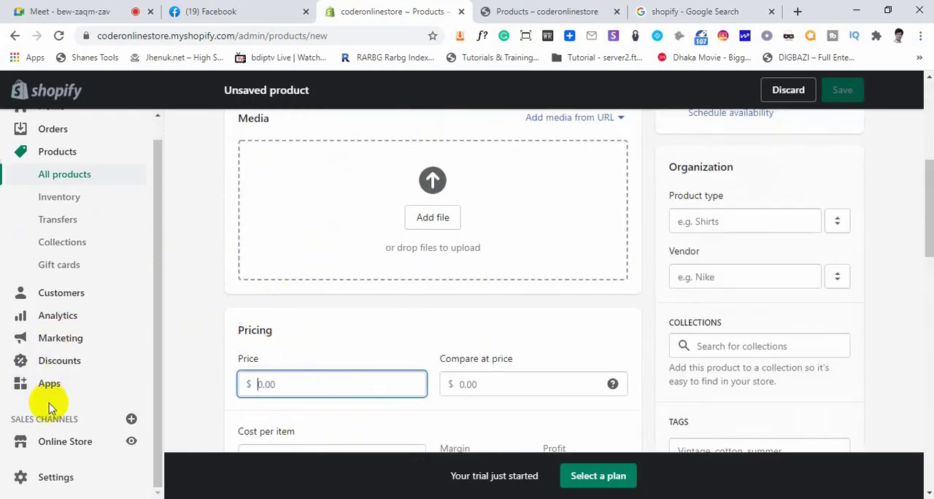
# Return to the General settings and review the store address, standards and formats, and store details sections
pyautogui.click(52, 478)
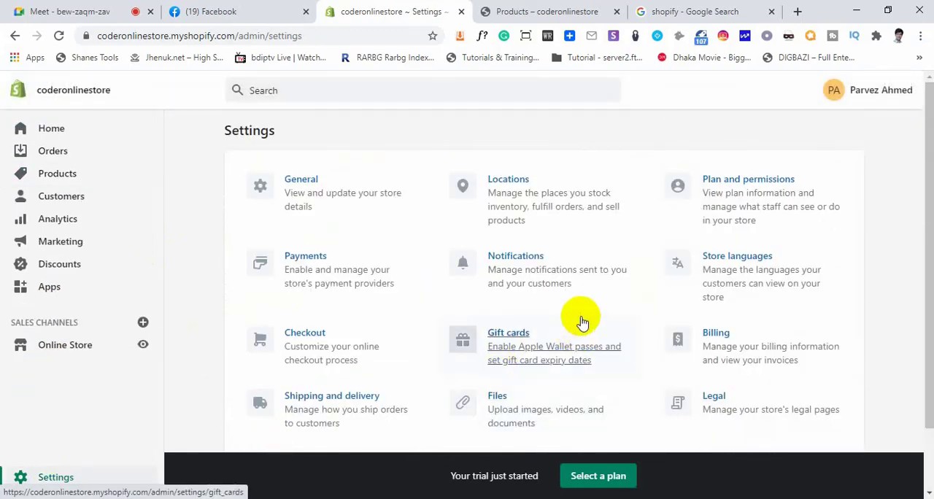
pyautogui.click(301, 182)
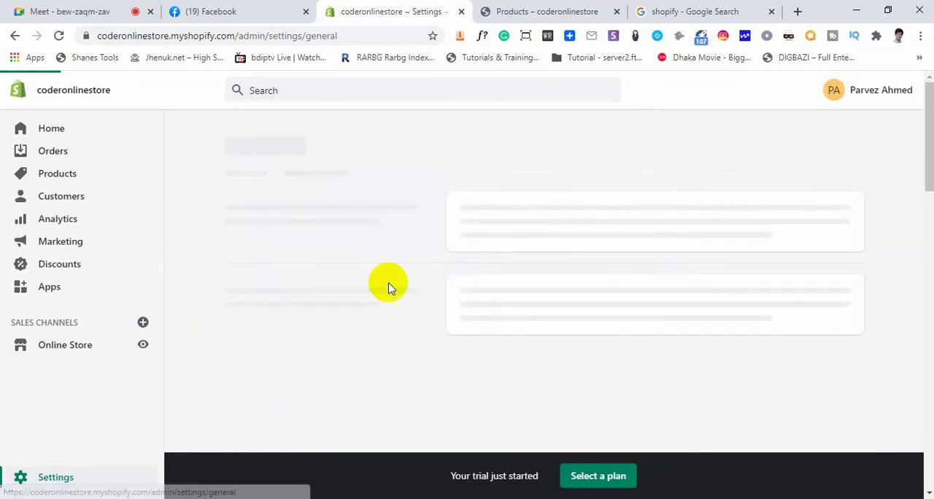
pyautogui.scroll(-10, 519, 277)
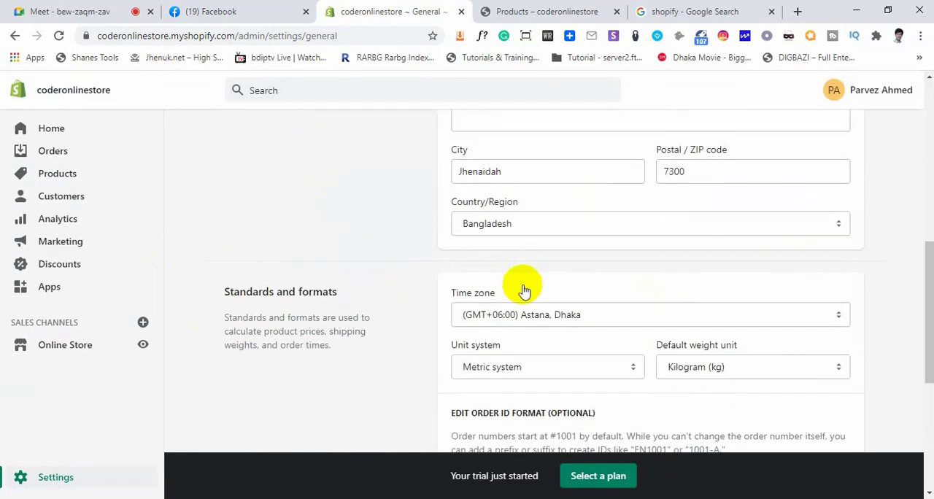
pyautogui.scroll(6, 521, 286)
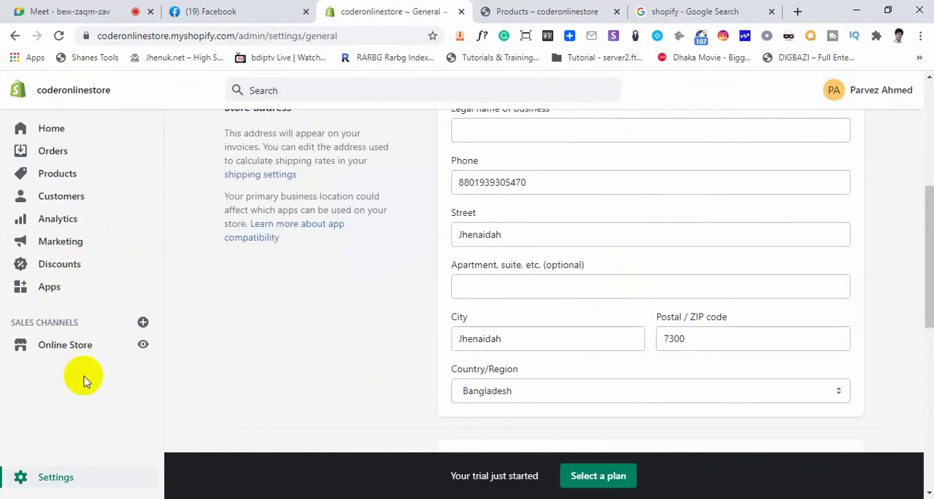
pyautogui.scroll(4, 233, 174)
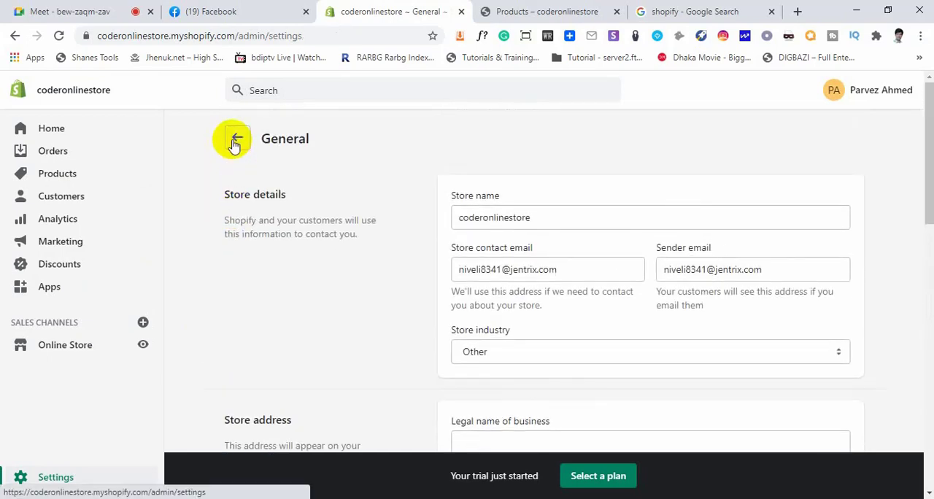
# View the store's Locations settings and return to the Settings overview
pyautogui.click(237, 139)
pyautogui.click(510, 189)
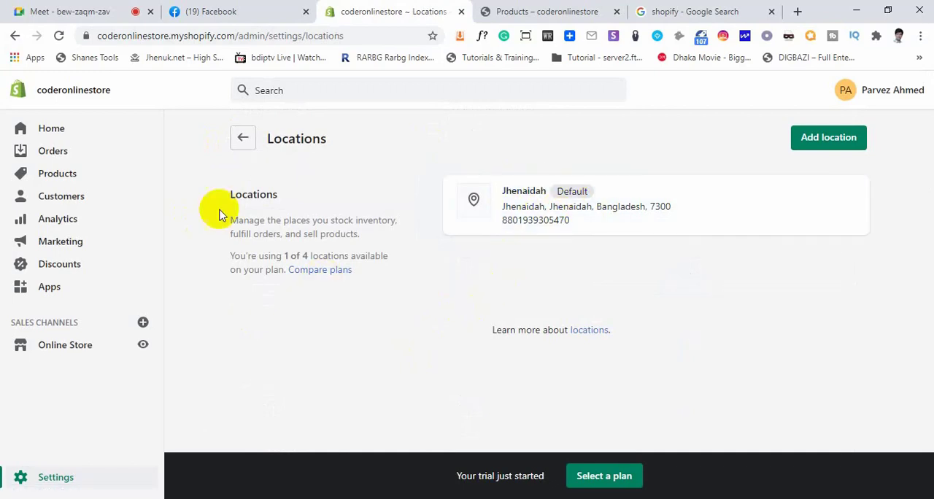
pyautogui.click(247, 142)
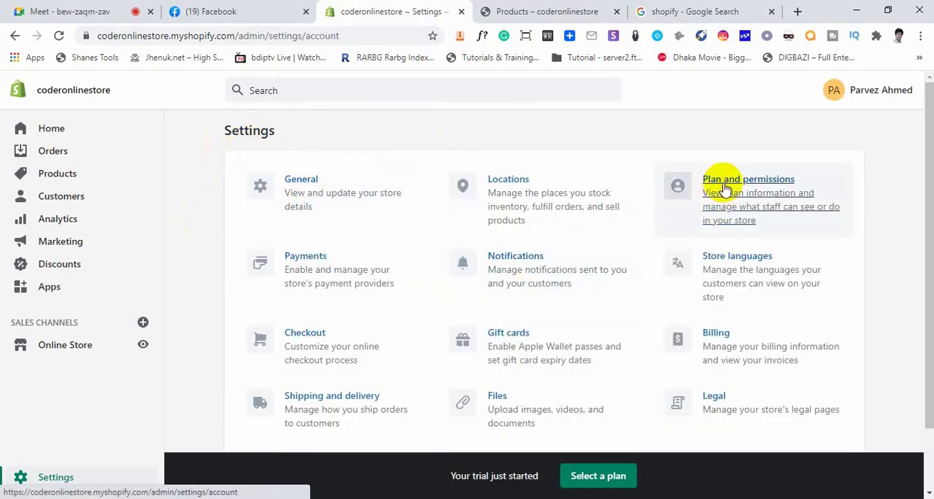
# Open the Plan and permissions settings and highlight the store owner's name under Permissions
pyautogui.click(724, 187)
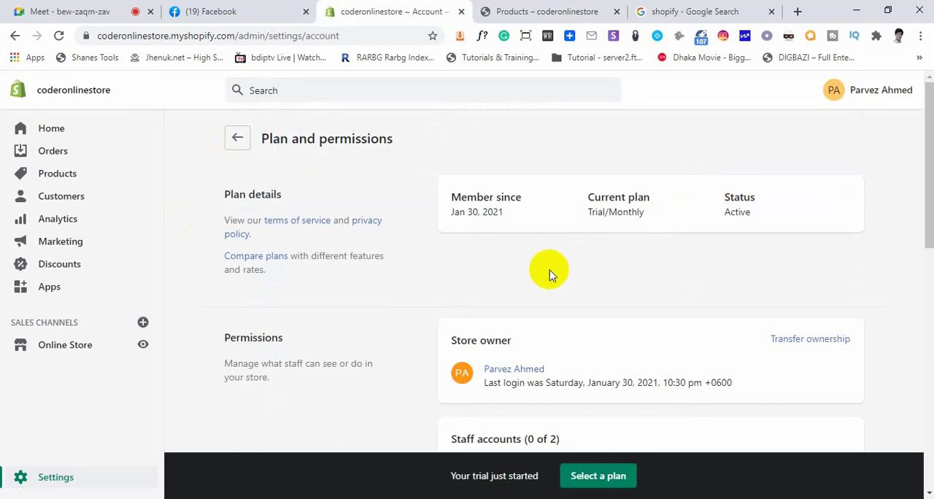
pyautogui.scroll(-3, 549, 274)
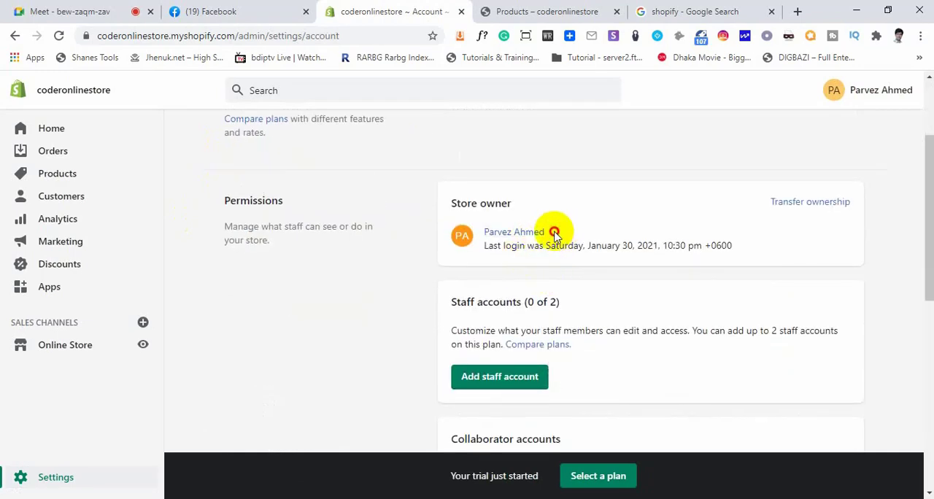
pyautogui.moveTo(555, 232); pyautogui.dragTo(492, 230)
pyautogui.click(593, 208)
pyautogui.moveTo(527, 232); pyautogui.dragTo(483, 232)
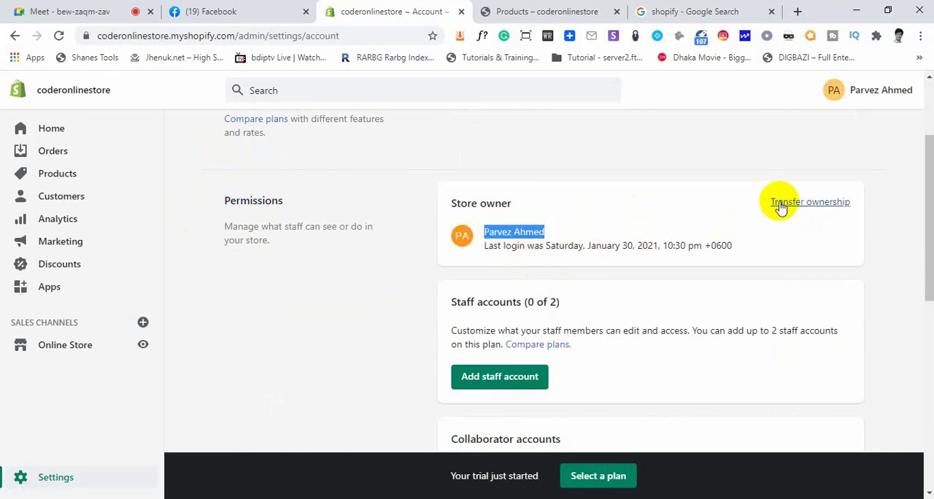
# Open the Transfer store ownership form, examine its email, name and password fields, and cancel it
pyautogui.click(826, 205)
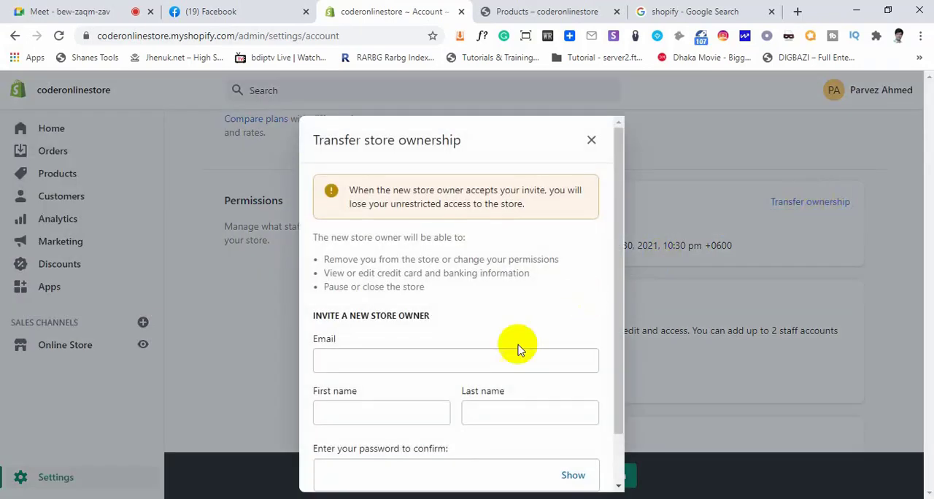
pyautogui.click(358, 359)
pyautogui.scroll(-1, 481, 333)
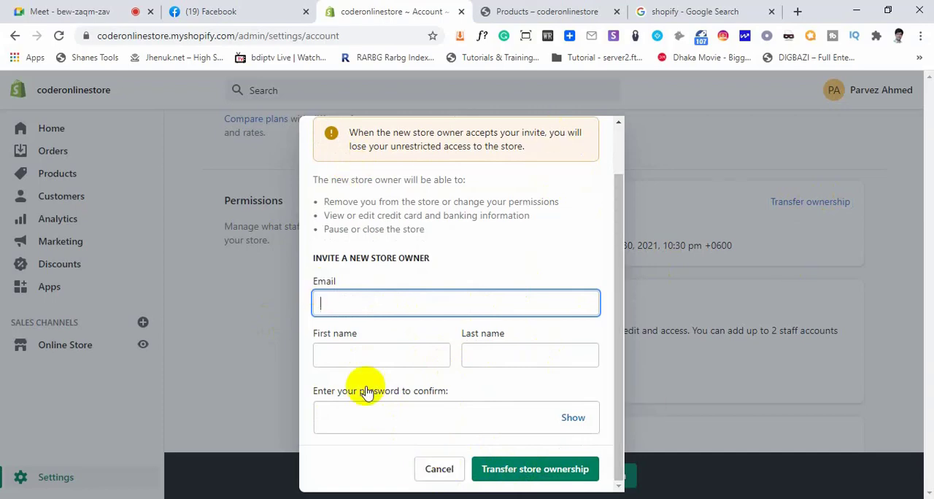
pyautogui.click(439, 471)
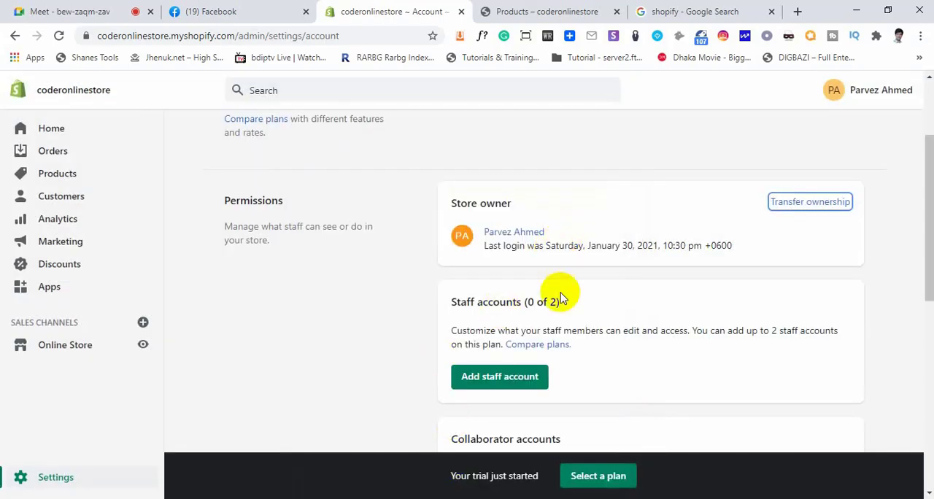
# Review the Staff accounts, Collaborator accounts and Login services sections of Plan and permissions
pyautogui.scroll(-2, 559, 292)
pyautogui.moveTo(458, 168); pyautogui.dragTo(503, 164)
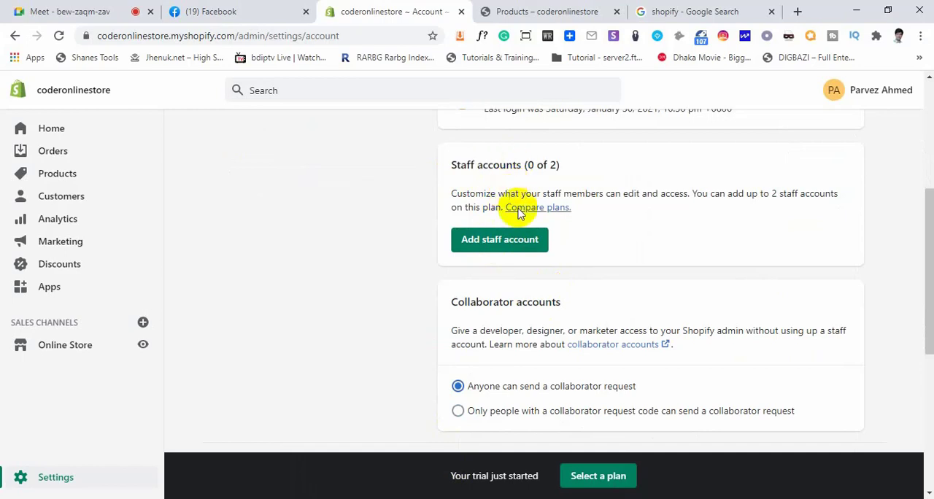
pyautogui.scroll(4, 579, 316)
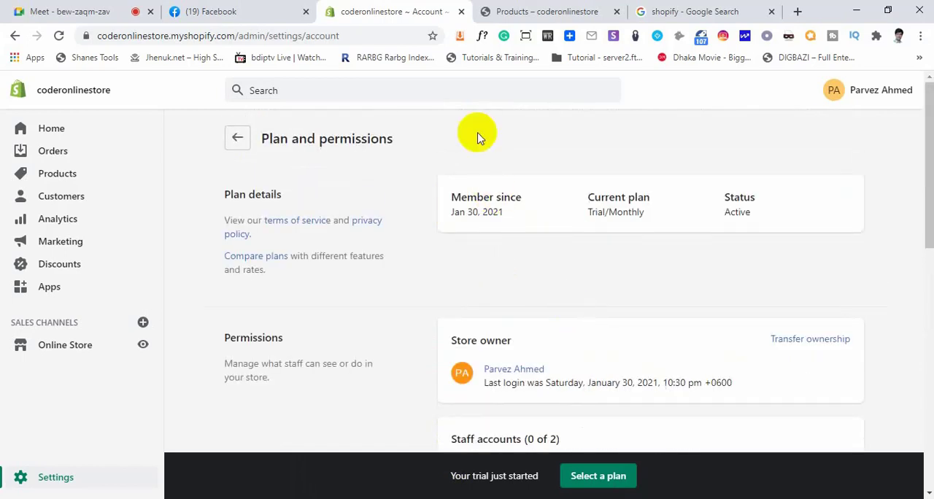
pyautogui.scroll(-5, 546, 270)
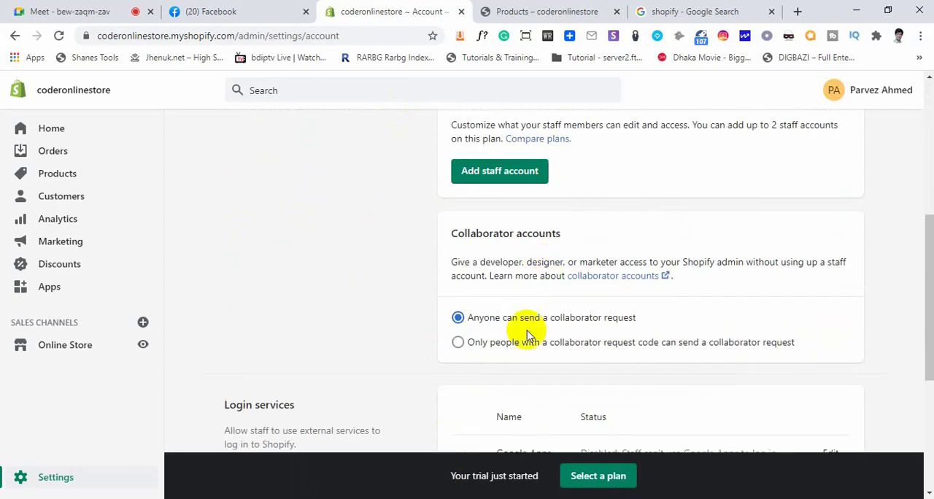
pyautogui.scroll(-1, 524, 345)
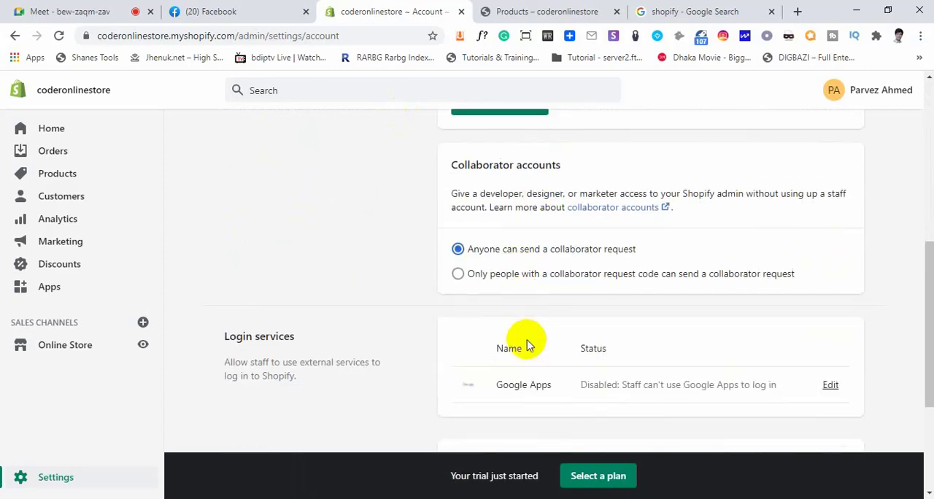
pyautogui.scroll(2, 525, 342)
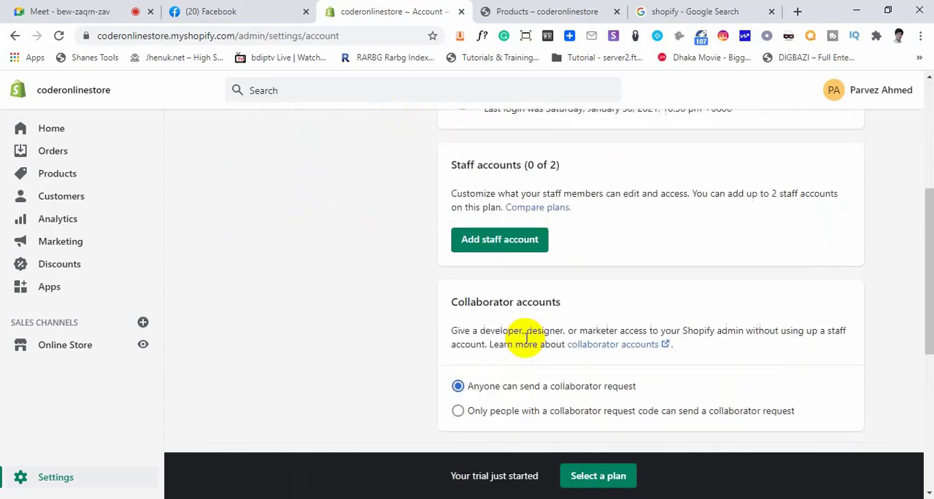
# Open the Add staff form and point out its first name, last name and email fields
pyautogui.click(510, 243)
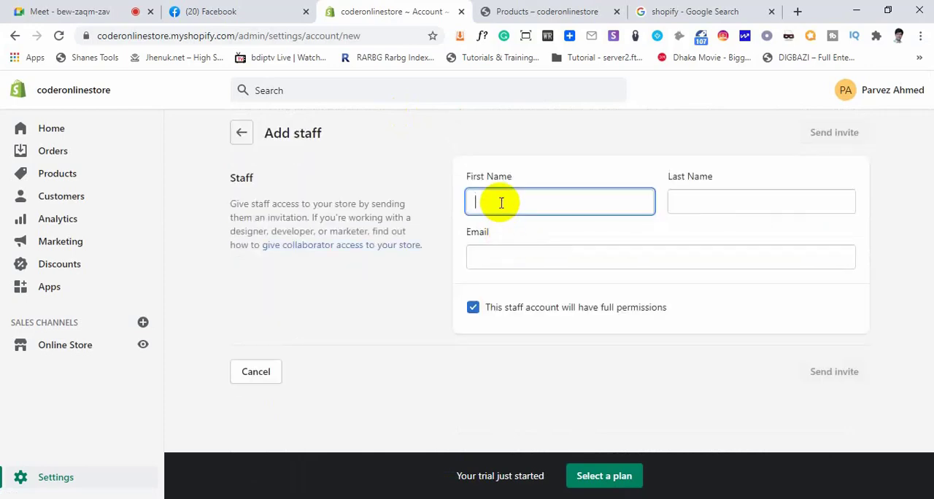
pyautogui.click(737, 201)
pyautogui.click(533, 258)
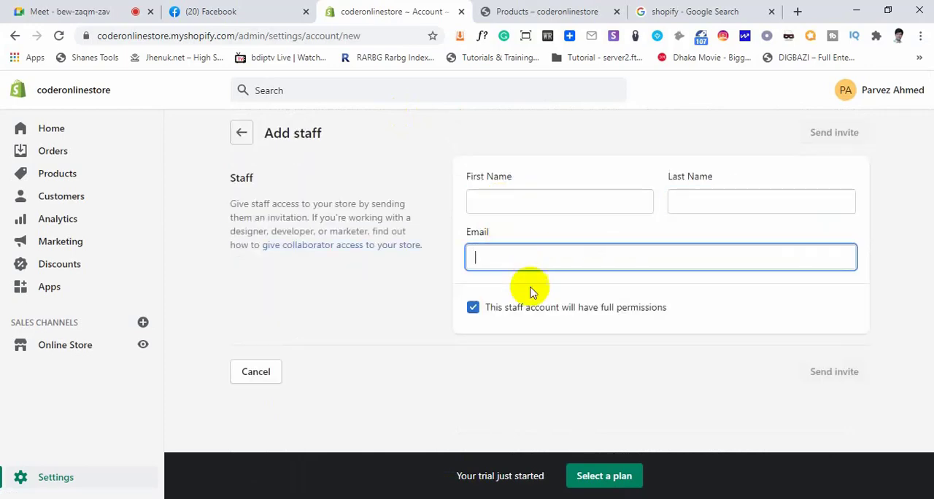
# Turn off full permissions for the new staff account and grant only the Domains permission under Online store
pyautogui.click(473, 308)
pyautogui.scroll(-3, 500, 319)
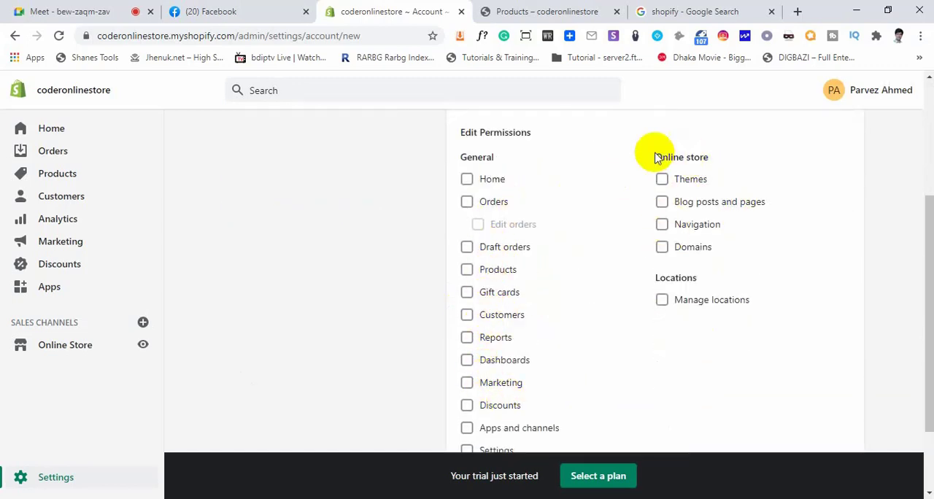
pyautogui.scroll(-2, 515, 246)
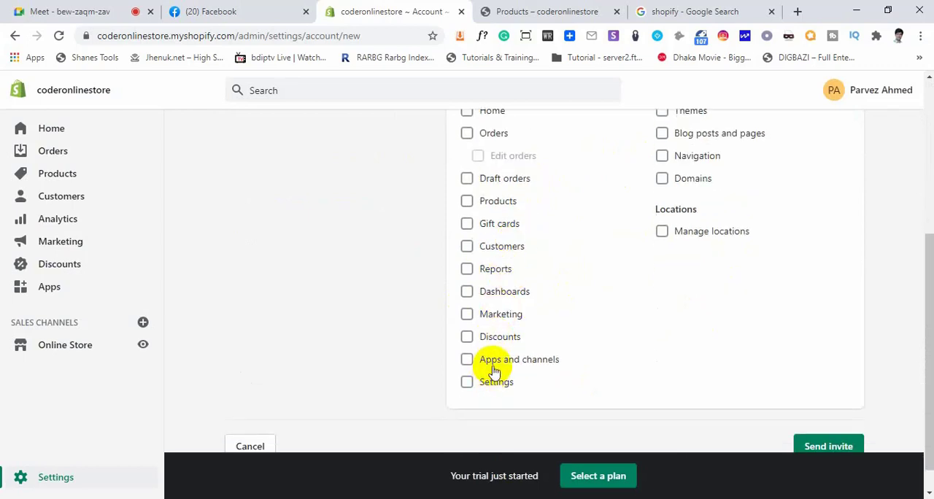
pyautogui.scroll(2, 493, 370)
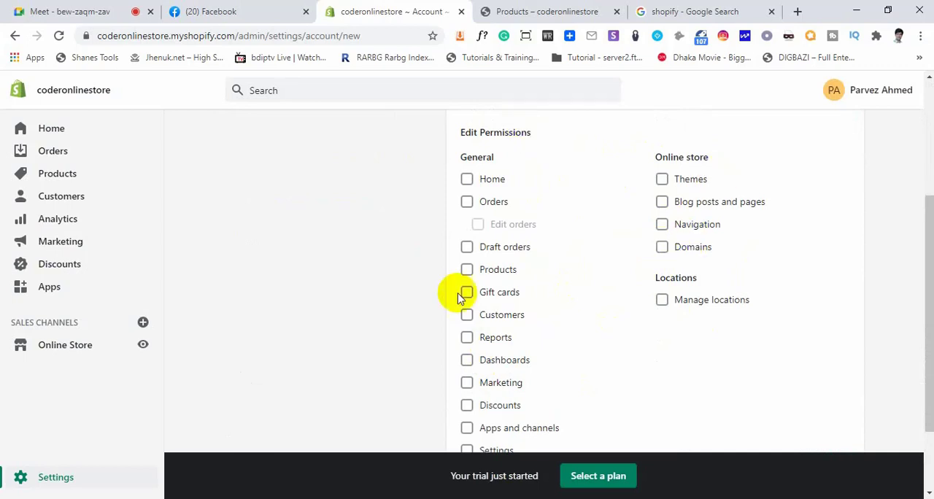
pyautogui.scroll(4, 627, 317)
pyautogui.scroll(-4, 646, 332)
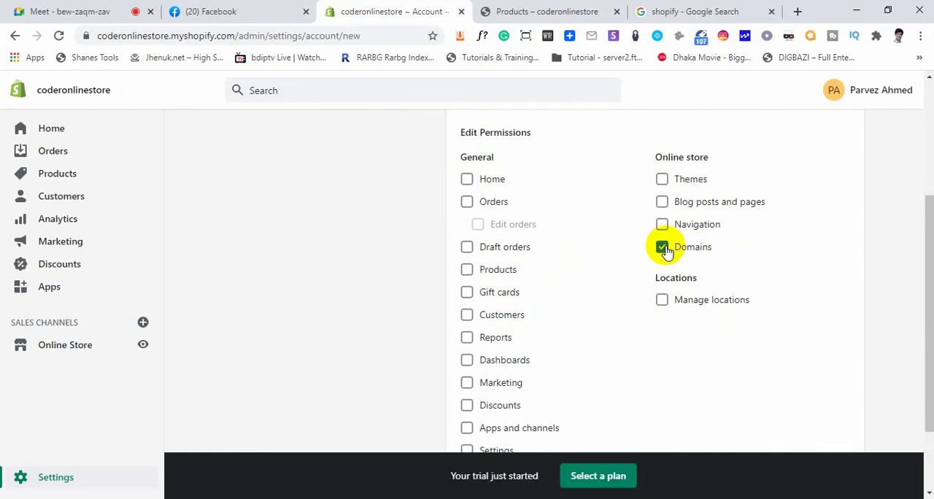
# Review the staff permissions list and the Send invite option, and cancel adding the staff account
pyautogui.scroll(-3, 739, 345)
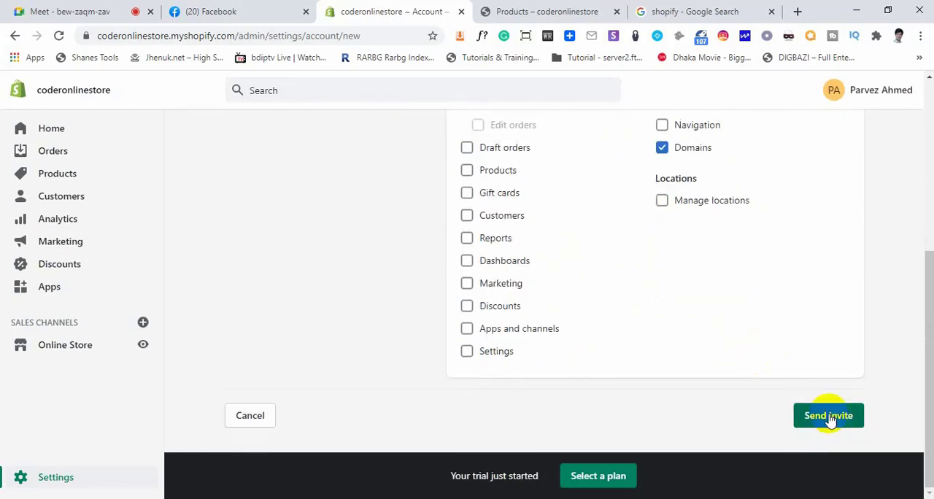
pyautogui.scroll(2, 726, 372)
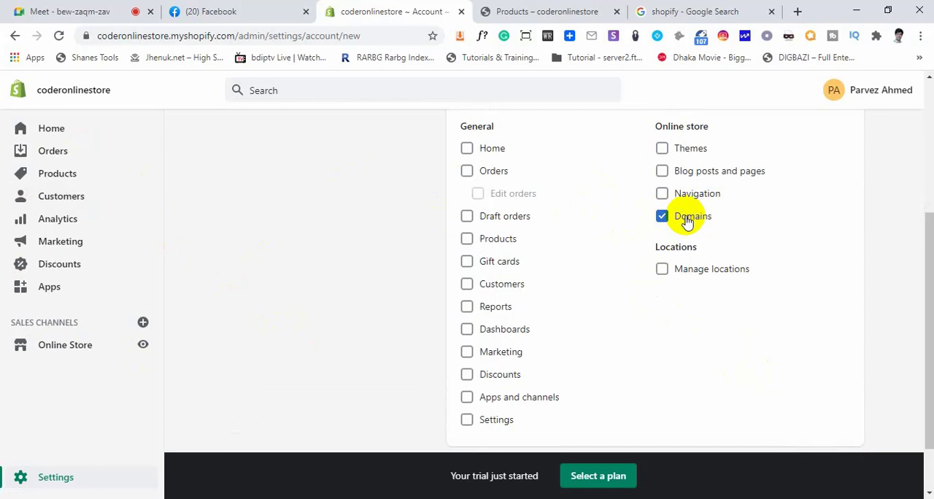
pyautogui.scroll(-1, 488, 319)
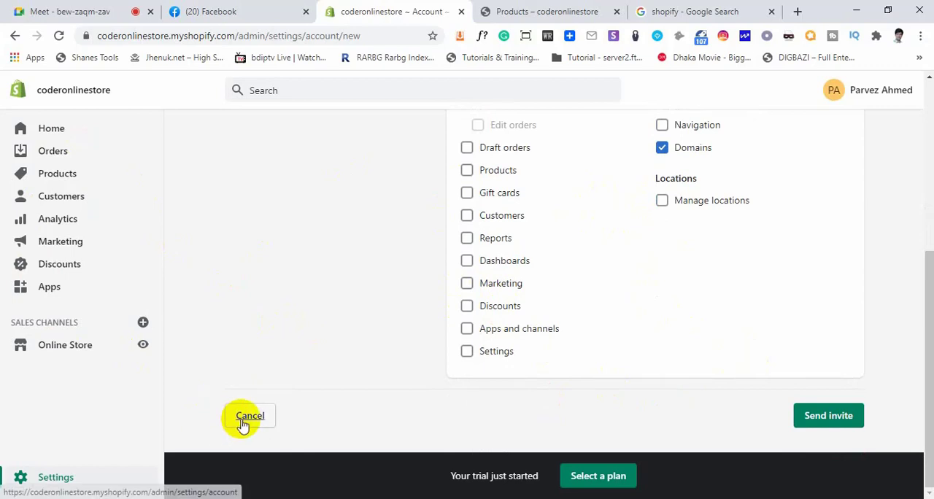
pyautogui.click(245, 416)
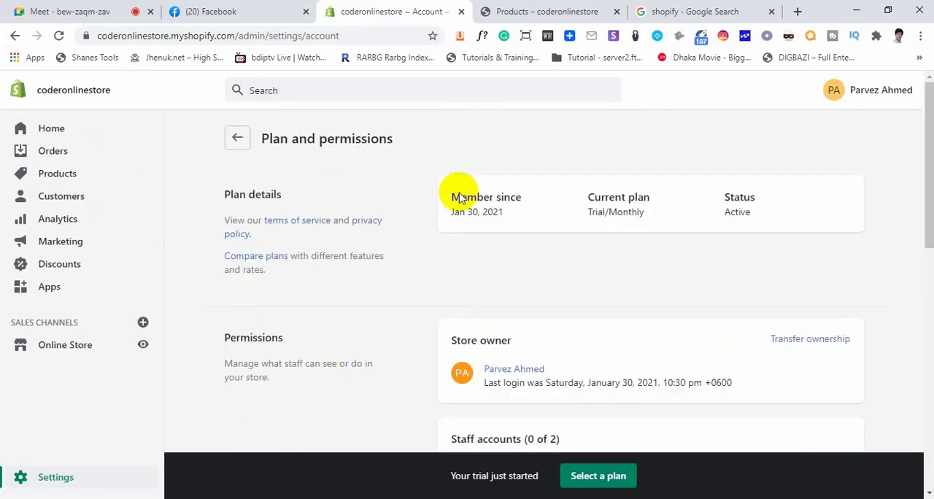
# Open the Payments settings and examine the PayPal Express Checkout, third-party provider and alternative payment sections
pyautogui.click(237, 138)
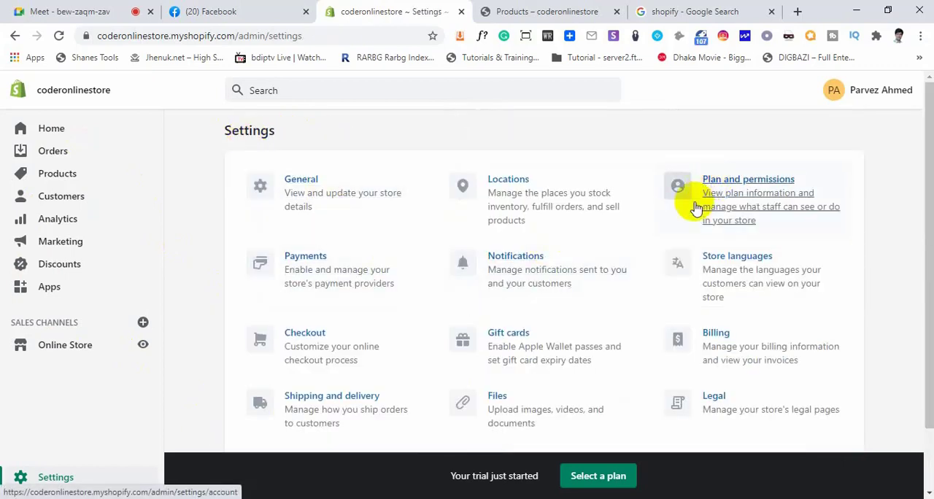
pyautogui.click(302, 262)
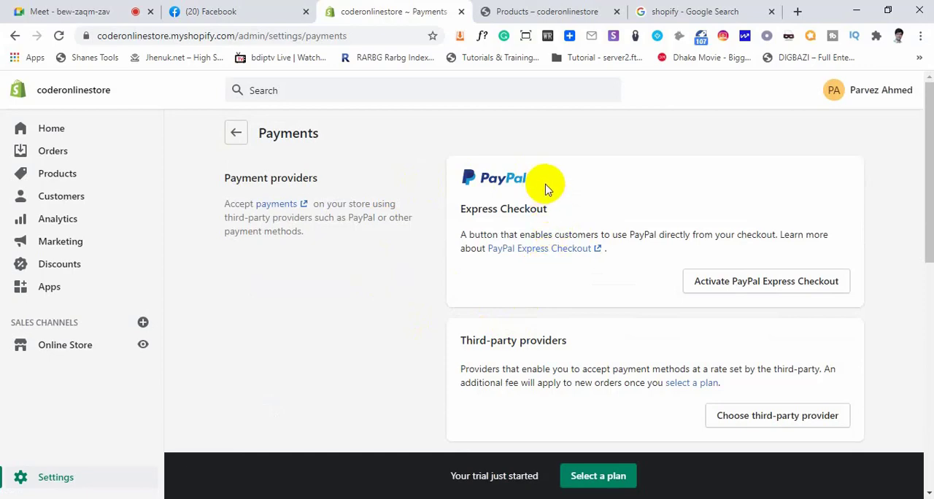
pyautogui.scroll(-6, 577, 269)
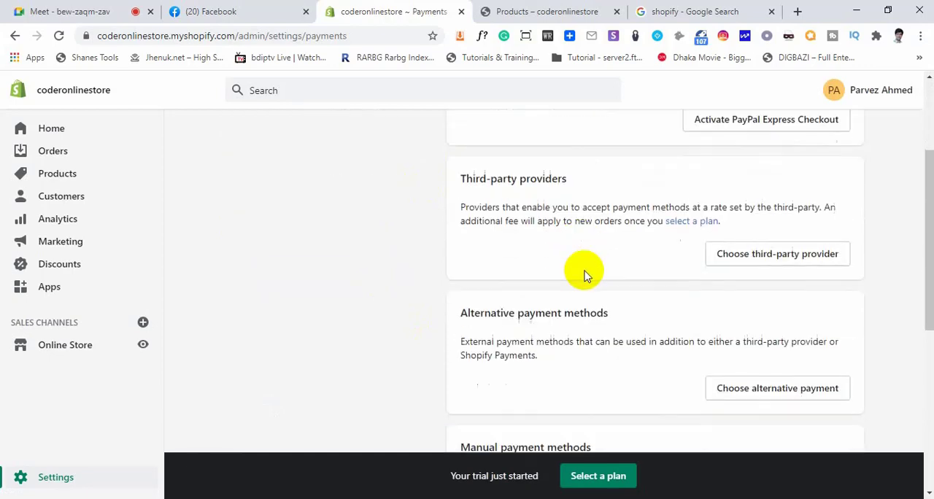
pyautogui.scroll(6, 599, 296)
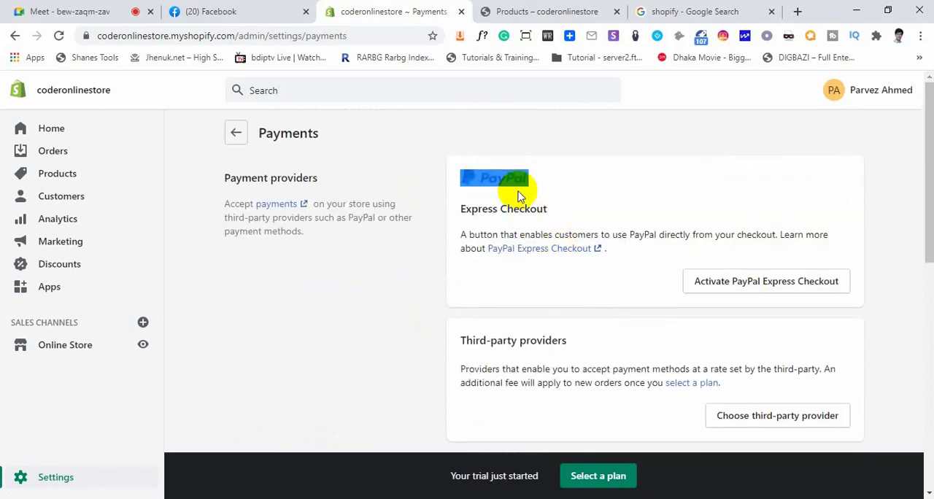
pyautogui.click(606, 191)
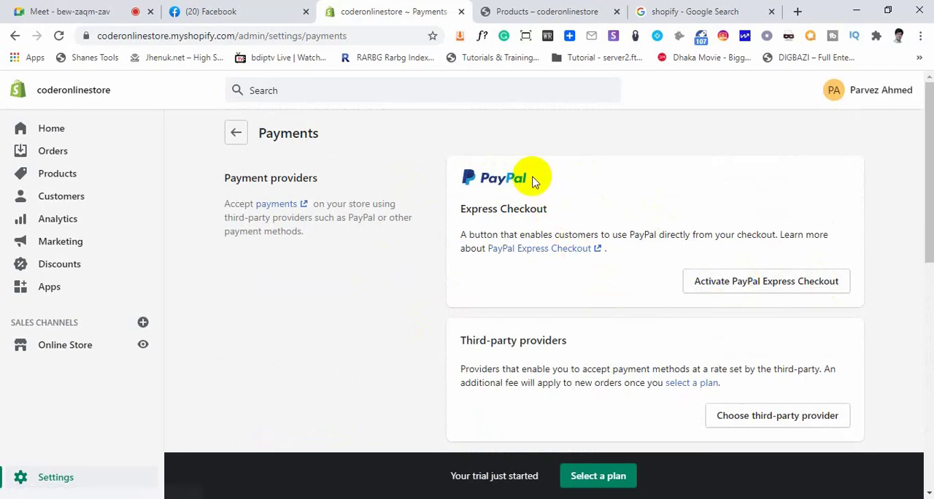
# Preview the PayPal login page for activating Express Checkout, close it, and point out the Third-party providers section in Payments
pyautogui.click(731, 283)
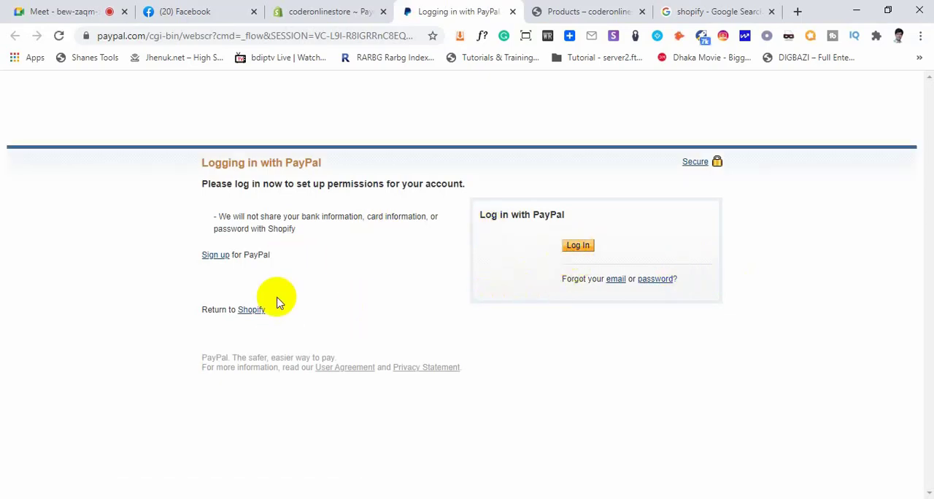
pyautogui.click(512, 12)
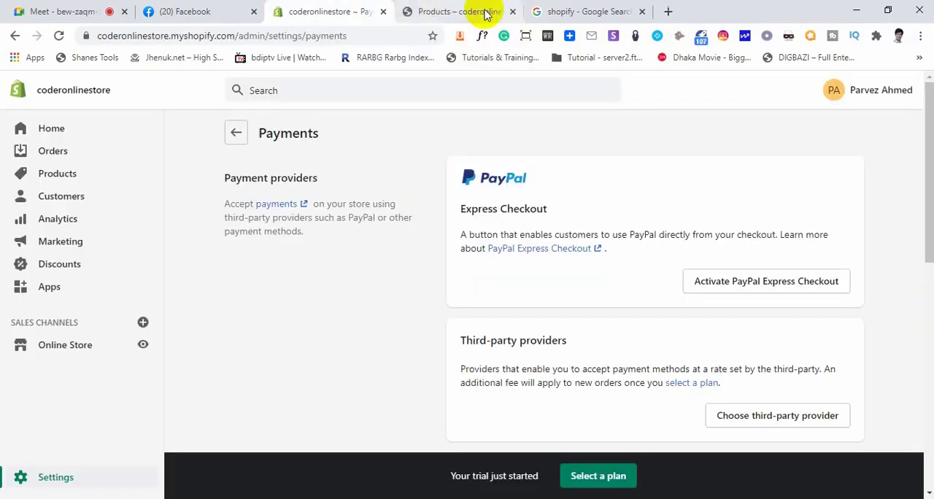
pyautogui.scroll(-2, 552, 291)
pyautogui.moveTo(570, 208); pyautogui.dragTo(477, 205)
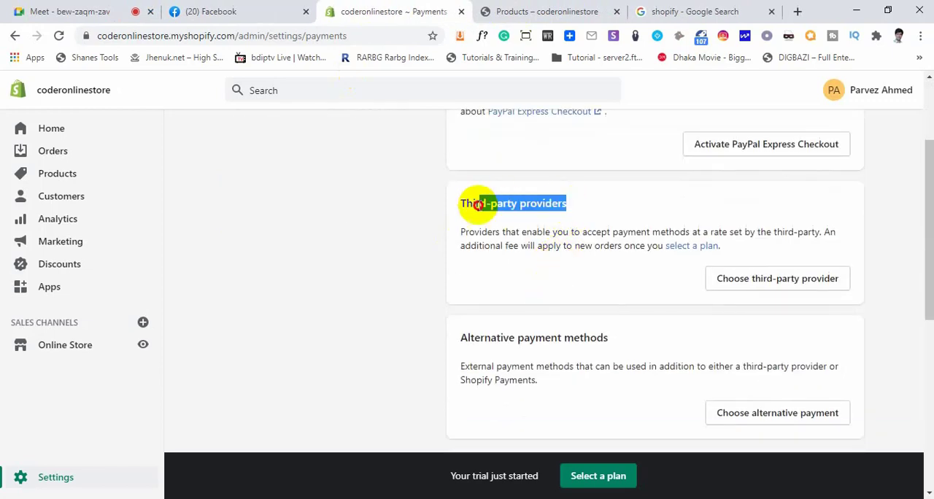
pyautogui.click(451, 216)
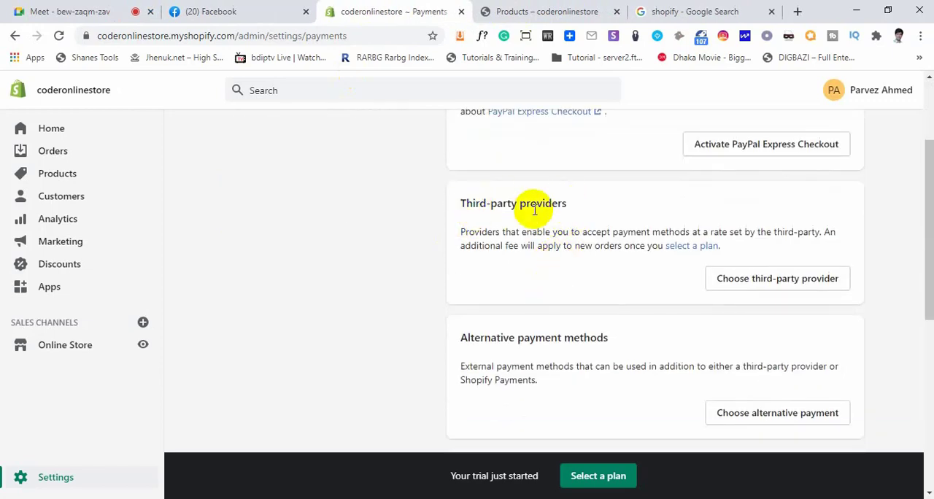
# Open the third-party payment provider list and examine which providers are available for the store's country
pyautogui.click(756, 283)
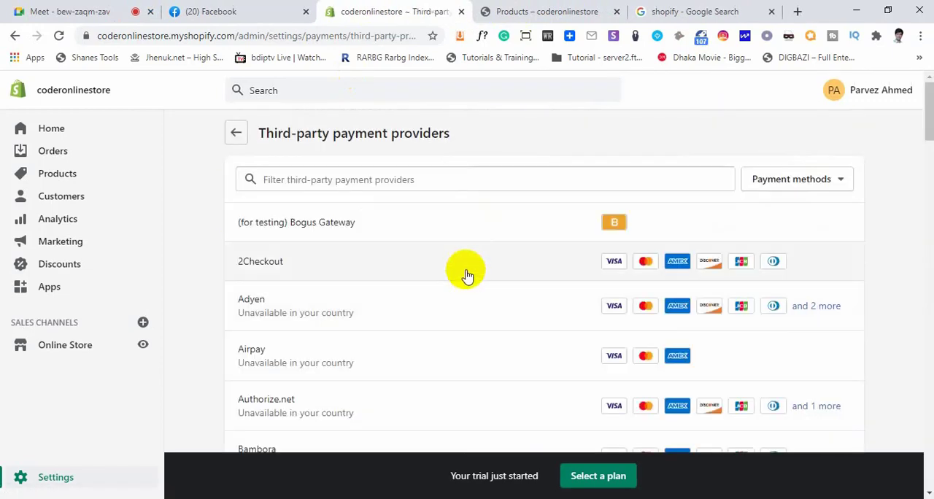
pyautogui.scroll(-15, 361, 248)
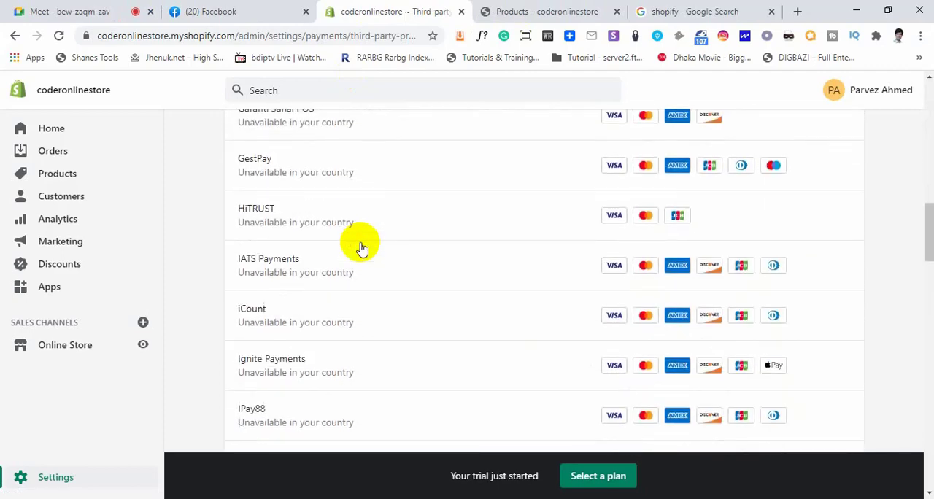
pyautogui.scroll(-18, 361, 248)
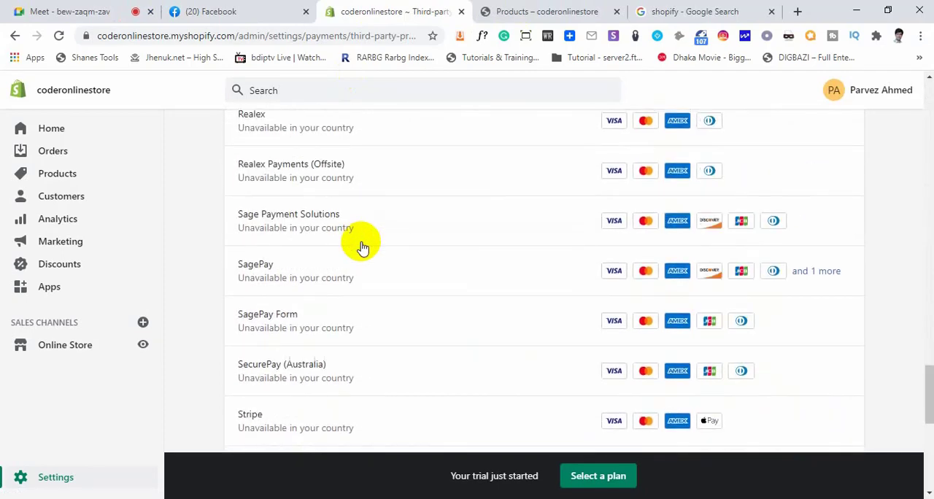
pyautogui.scroll(-3, 361, 248)
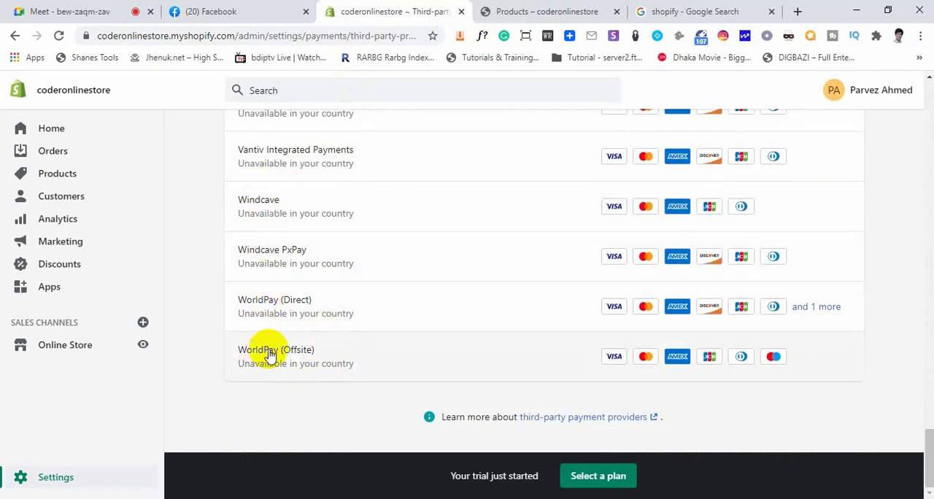
pyautogui.scroll(1, 267, 355)
pyautogui.scroll(3, 269, 346)
pyautogui.scroll(5, 274, 343)
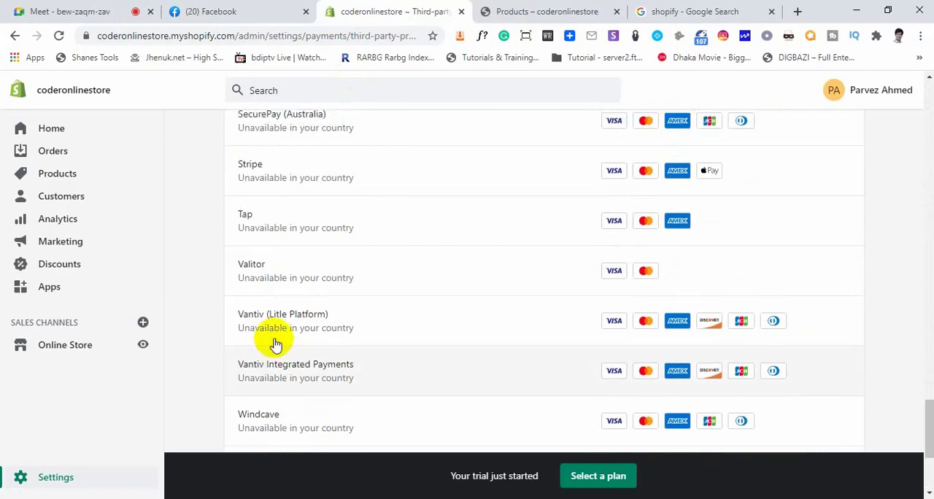
pyautogui.scroll(5, 277, 343)
pyautogui.scroll(20, 277, 341)
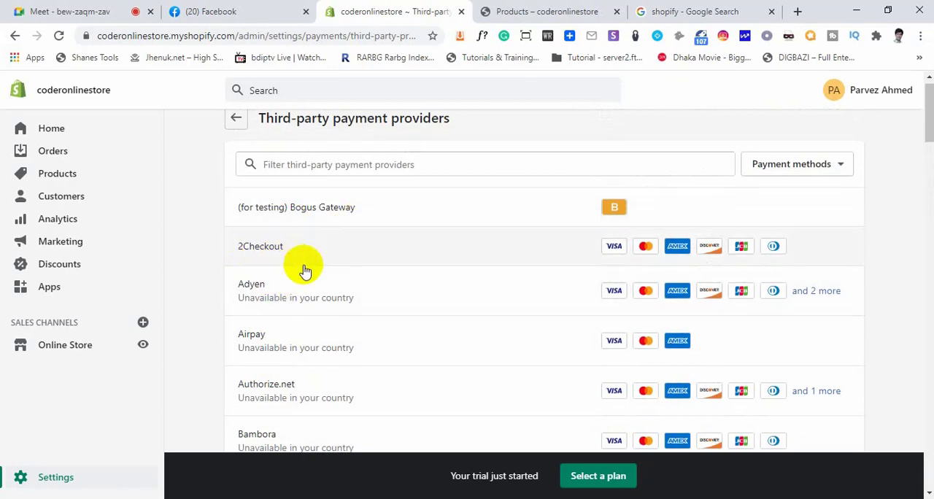
pyautogui.scroll(-1, 304, 269)
pyautogui.scroll(-4, 304, 365)
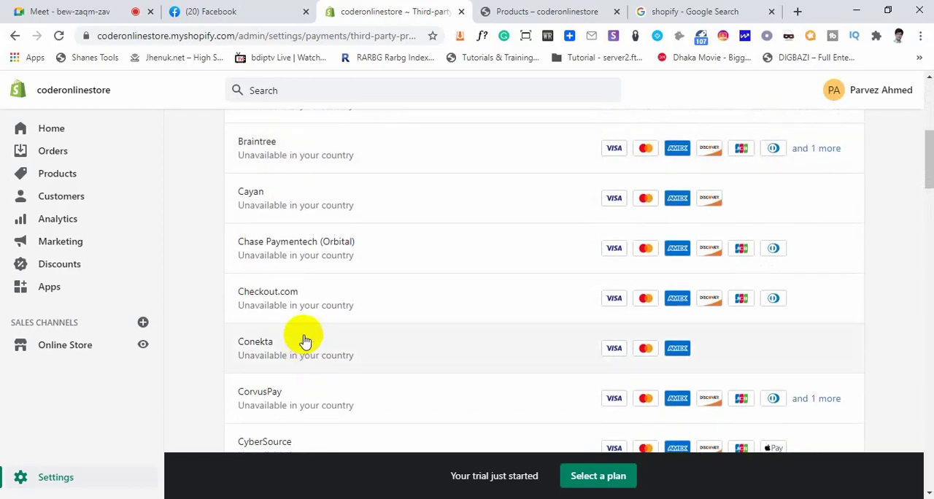
pyautogui.scroll(-3, 305, 288)
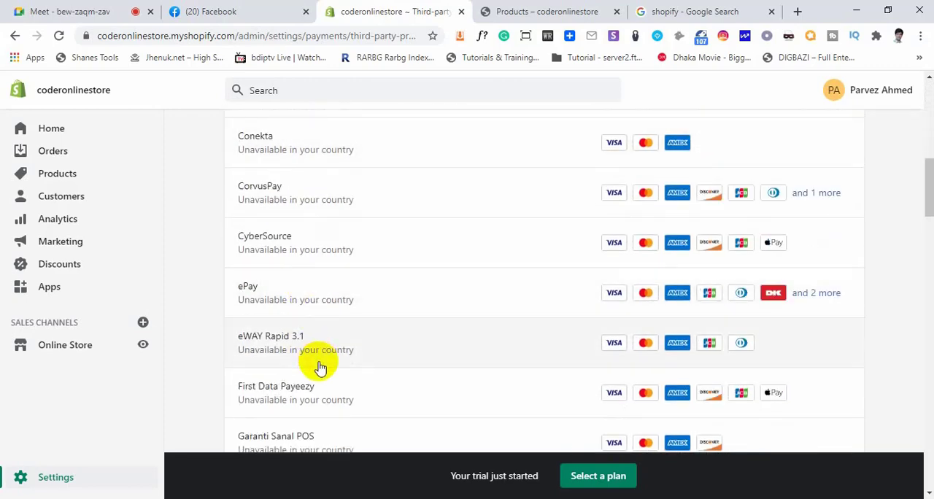
pyautogui.scroll(8, 319, 368)
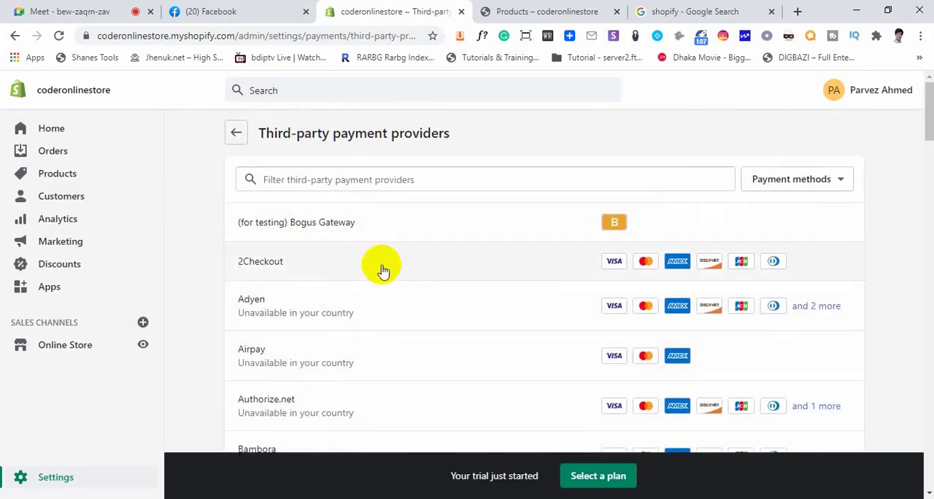
# Return to the Payments page, look over its provider sections once more, and go back to the Settings overview
pyautogui.click(235, 132)
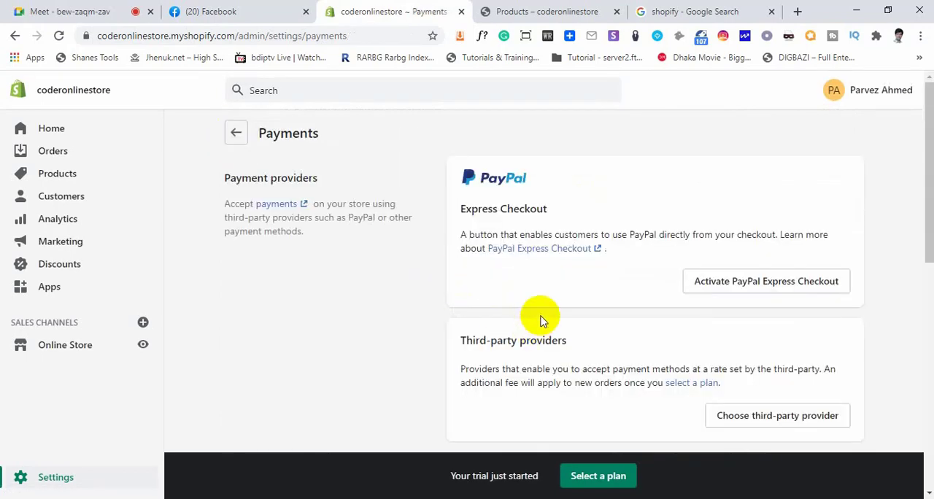
pyautogui.scroll(-3, 565, 308)
pyautogui.scroll(3, 563, 309)
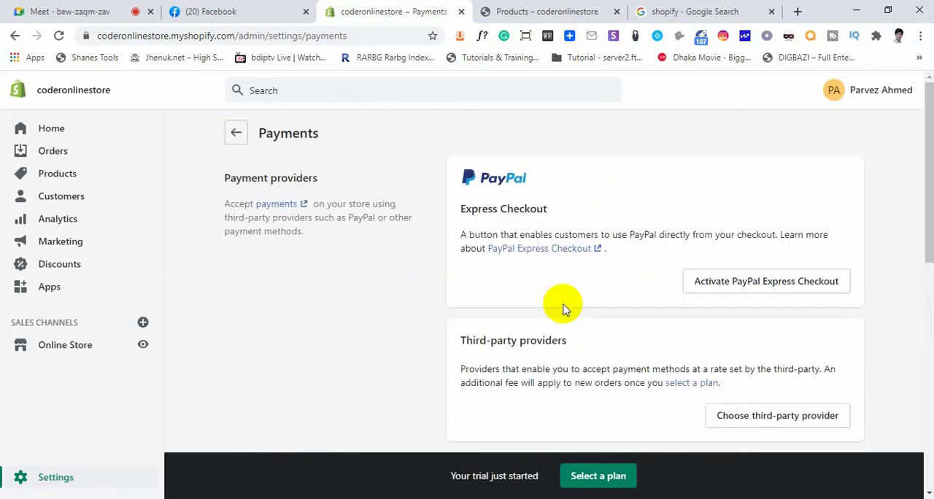
pyautogui.click(236, 133)
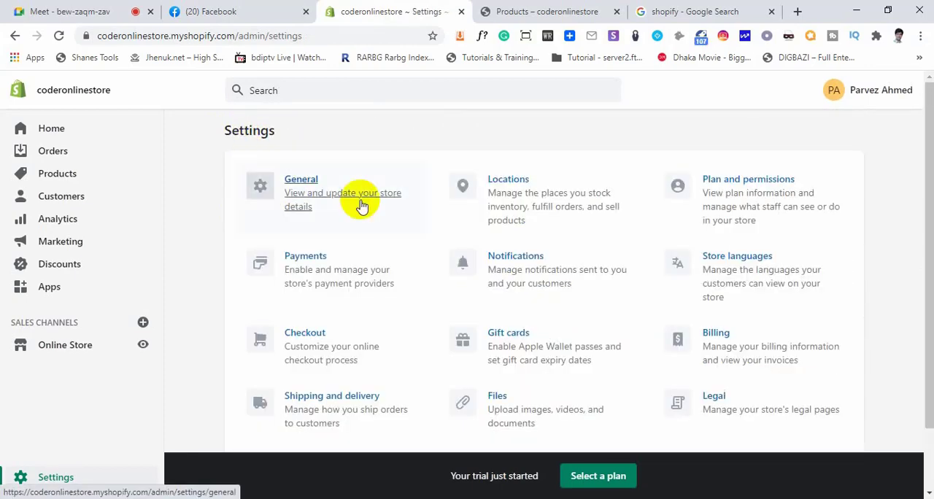
# Open the Notifications settings, review the order, shipping, local delivery, pickup and customer notifications, and return to the Settings overview
pyautogui.click(530, 265)
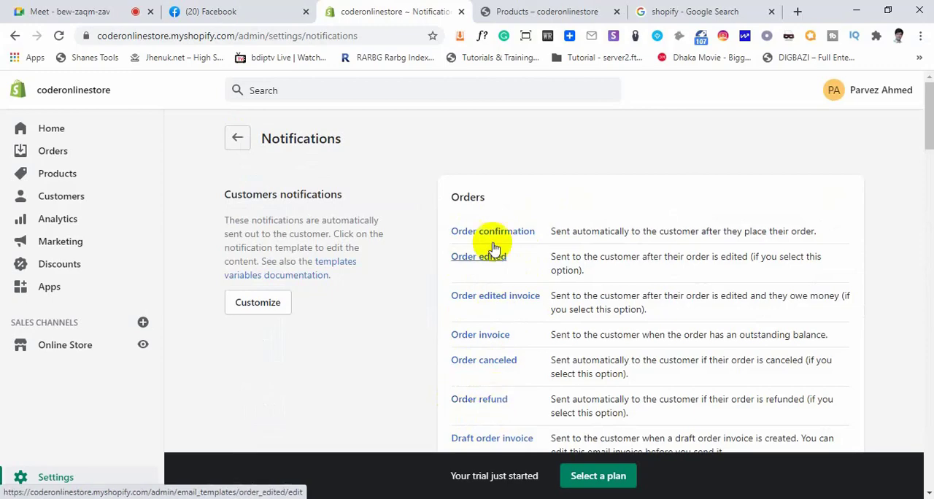
pyautogui.scroll(-4, 485, 391)
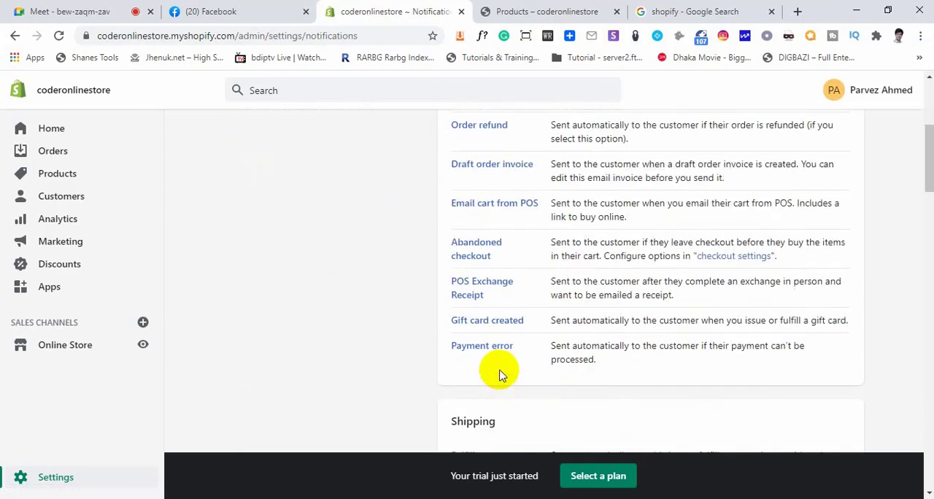
pyautogui.scroll(-6, 501, 358)
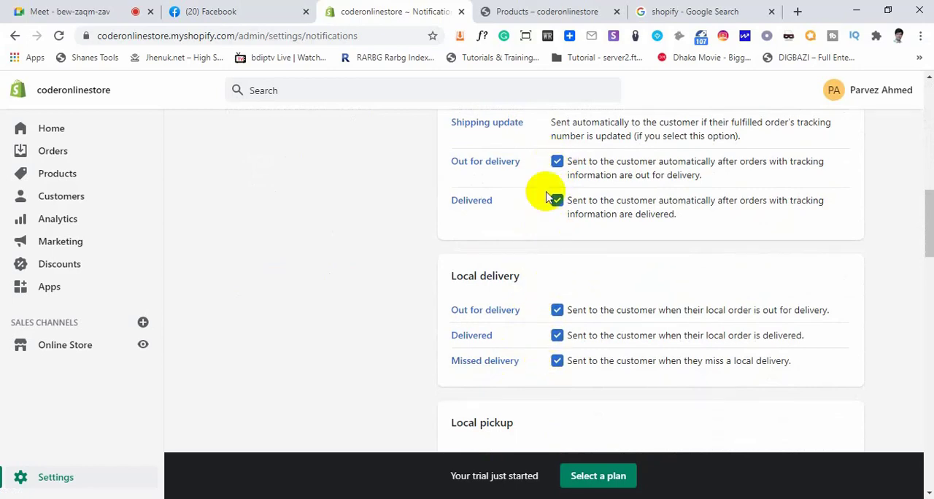
pyautogui.scroll(-2, 558, 321)
pyautogui.scroll(-12, 562, 348)
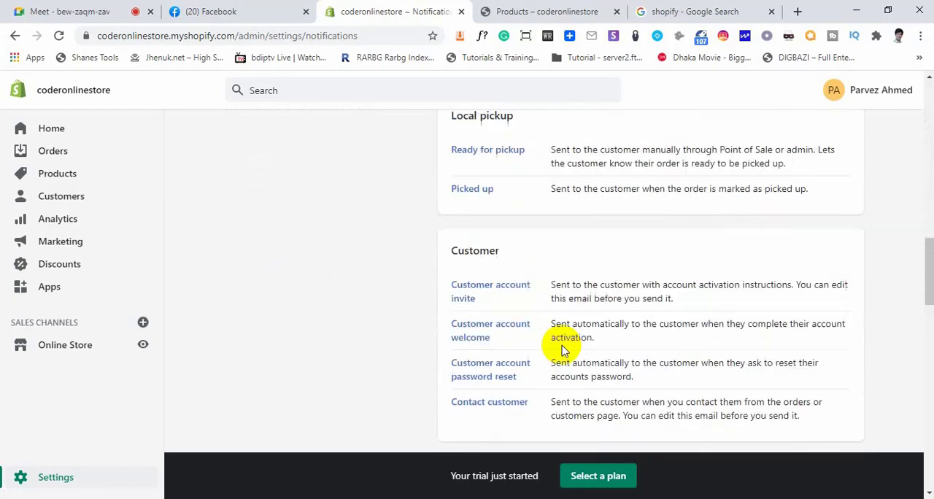
pyautogui.scroll(8, 566, 347)
pyautogui.scroll(10, 563, 347)
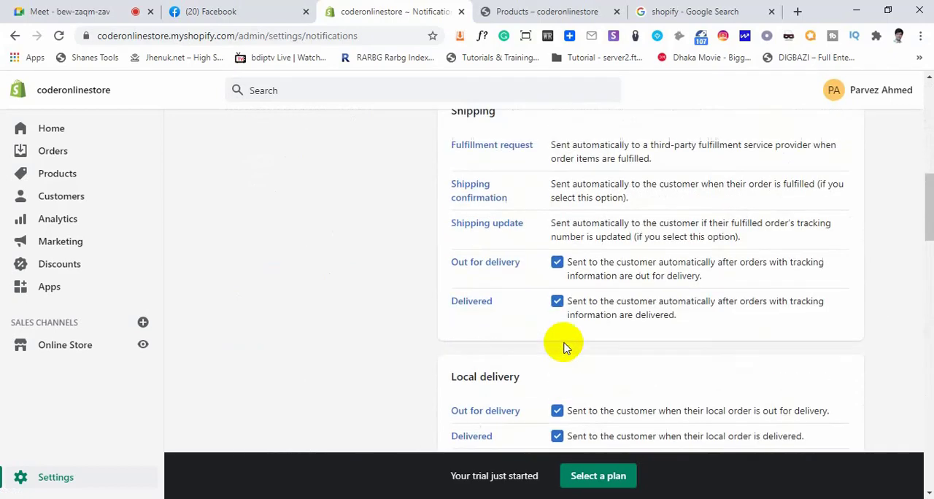
pyautogui.click(247, 143)
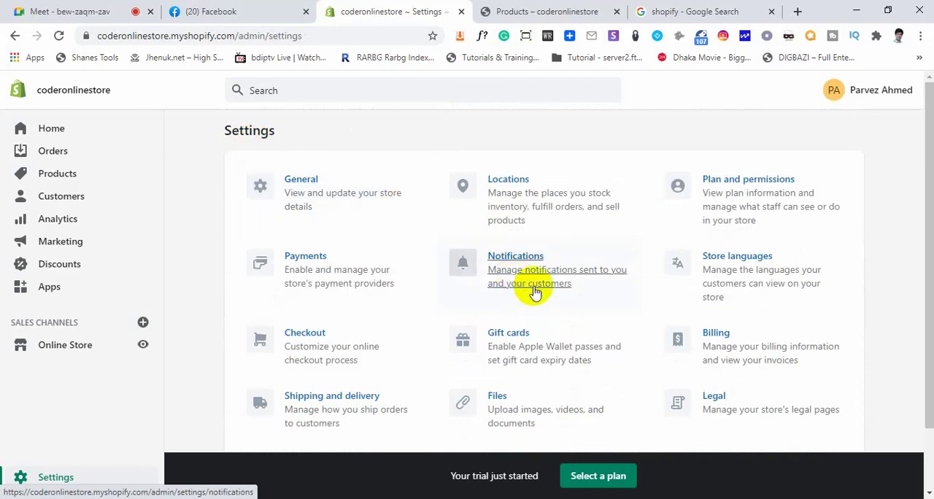
# Open the Store languages settings and highlight the prompt about adding a language to reach international customers
pyautogui.click(707, 258)
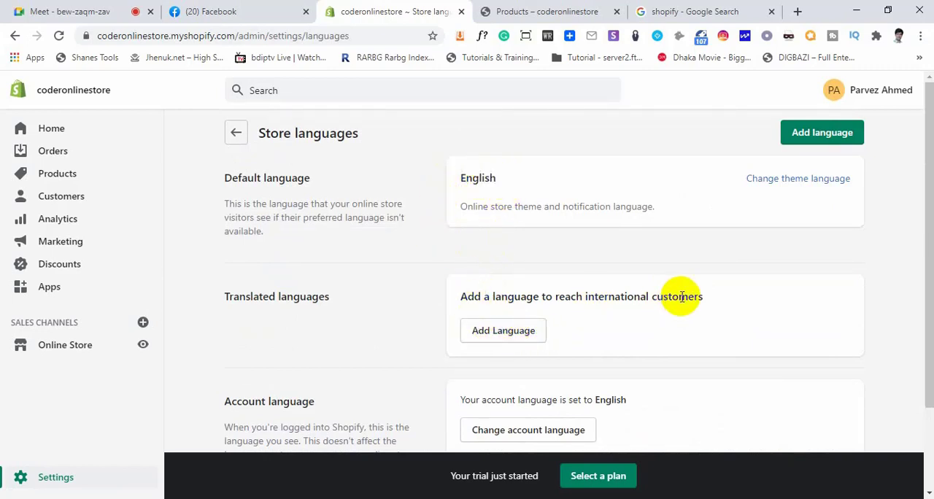
pyautogui.moveTo(702, 300); pyautogui.dragTo(461, 301)
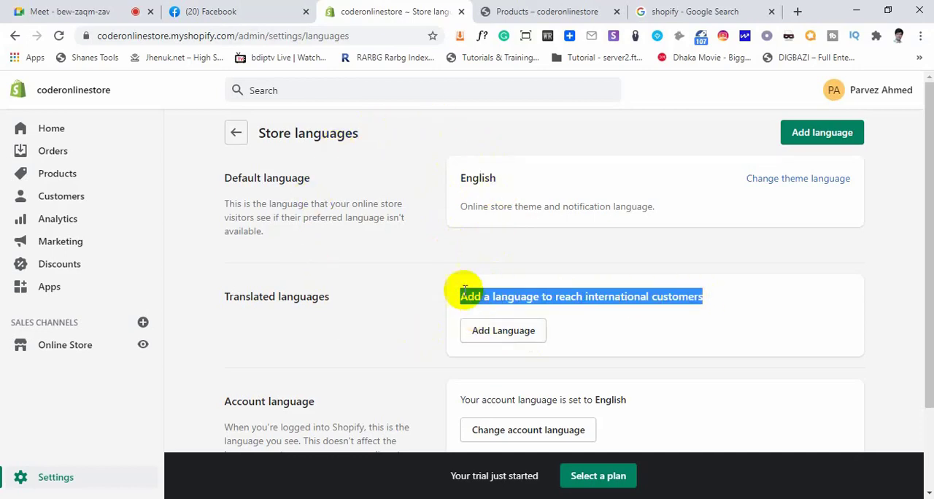
pyautogui.click(449, 254)
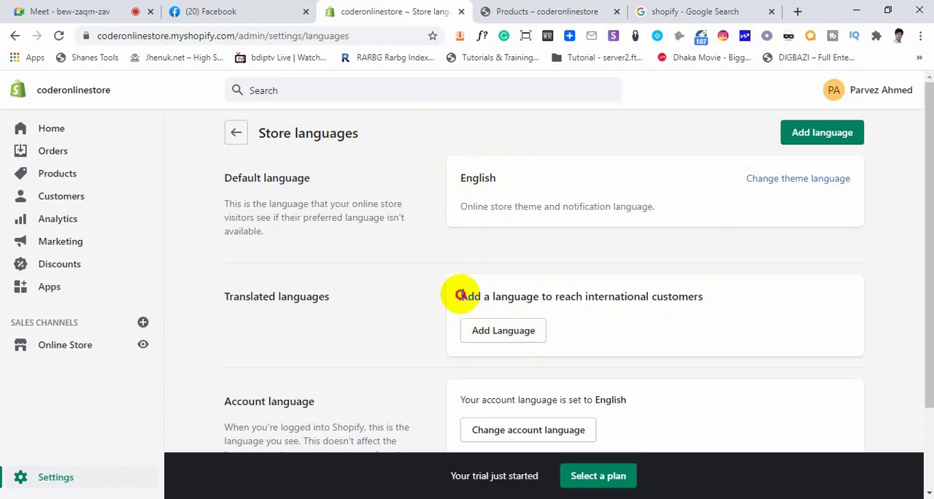
pyautogui.moveTo(460, 294); pyautogui.dragTo(515, 294)
pyautogui.click(676, 294)
pyautogui.click(517, 295)
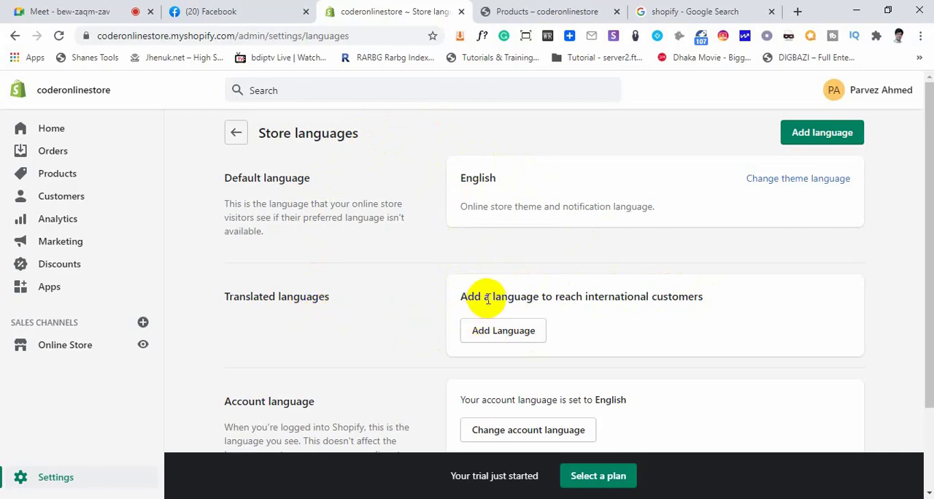
pyautogui.moveTo(494, 297); pyautogui.dragTo(630, 294)
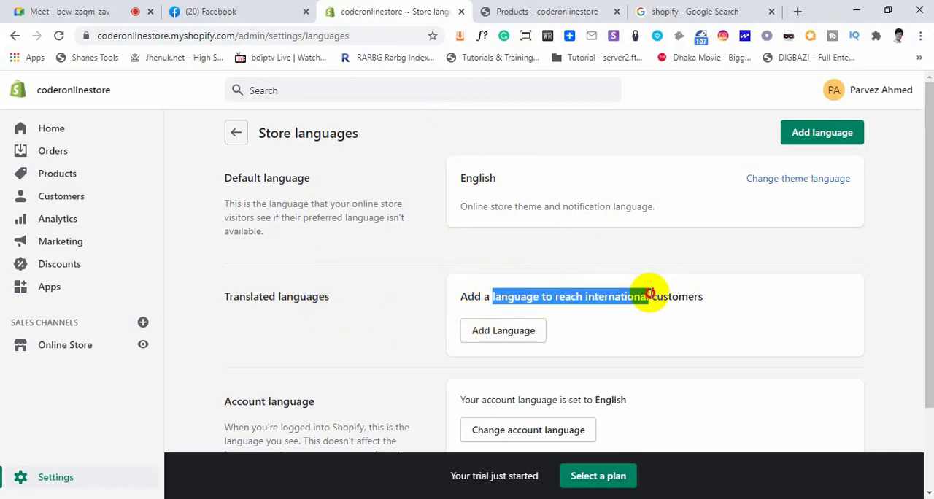
pyautogui.click(649, 295)
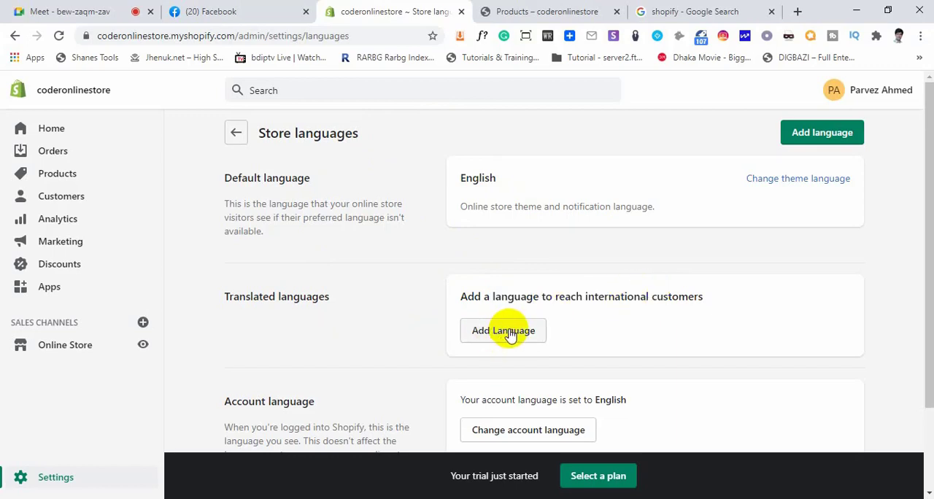
# Review the Account language section with its option to change the language, and return to the Settings overview
pyautogui.scroll(-2, 509, 333)
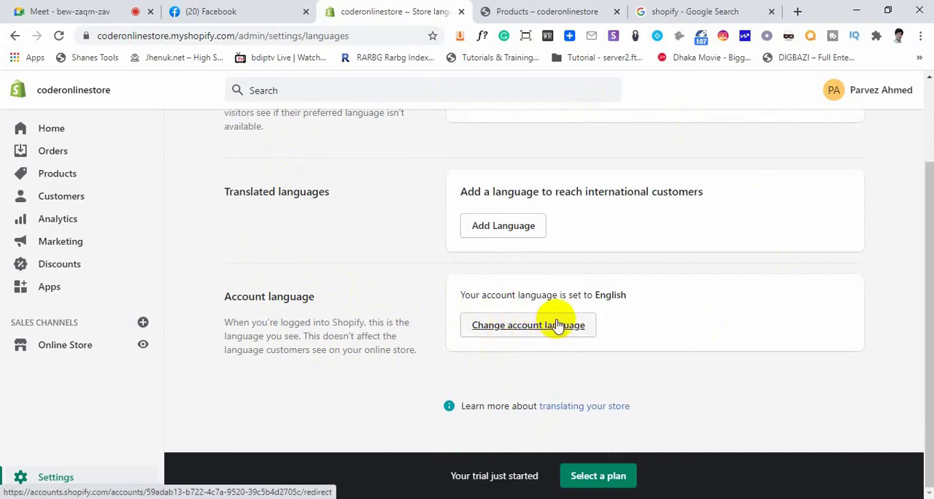
pyautogui.scroll(3, 200, 332)
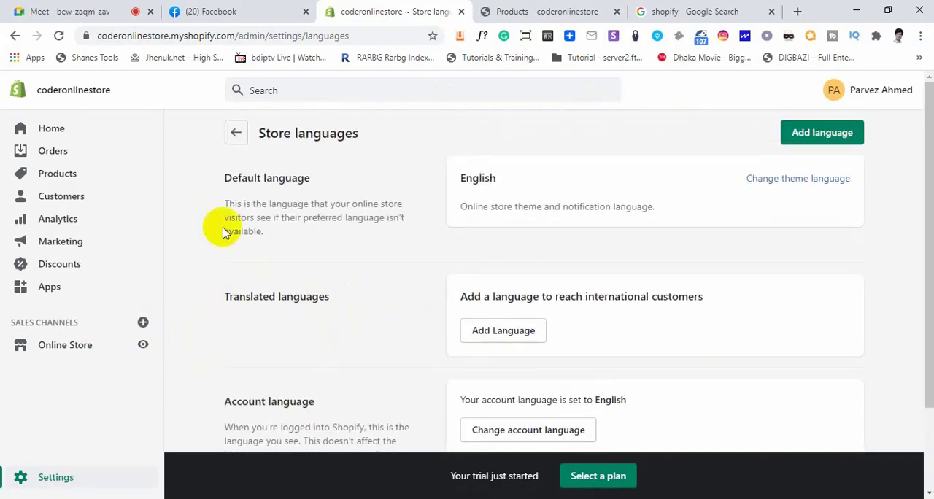
pyautogui.click(236, 132)
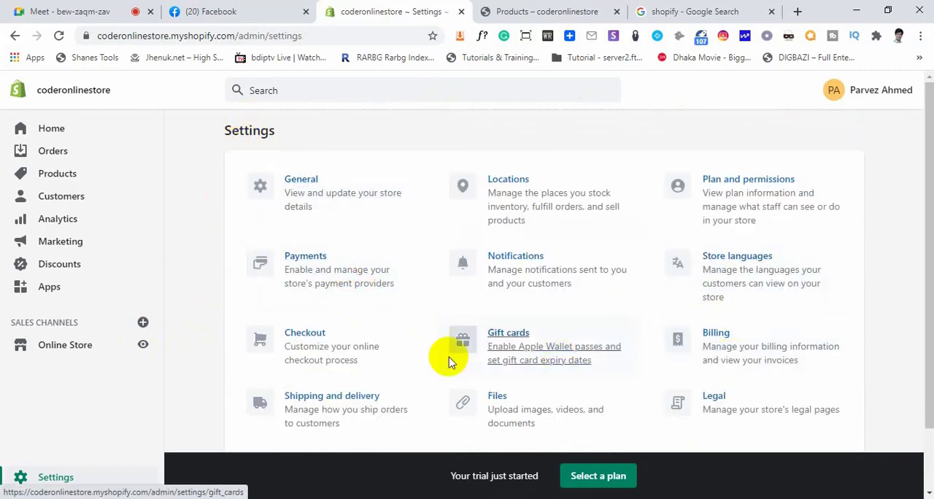
# Open the Checkout settings and highlight the Checkout page heading
pyautogui.click(294, 340)
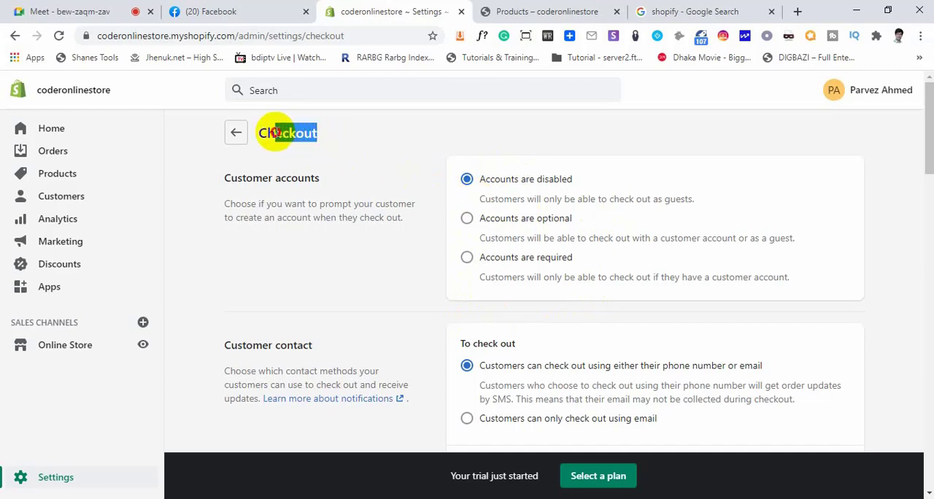
pyautogui.moveTo(275, 132); pyautogui.dragTo(258, 135)
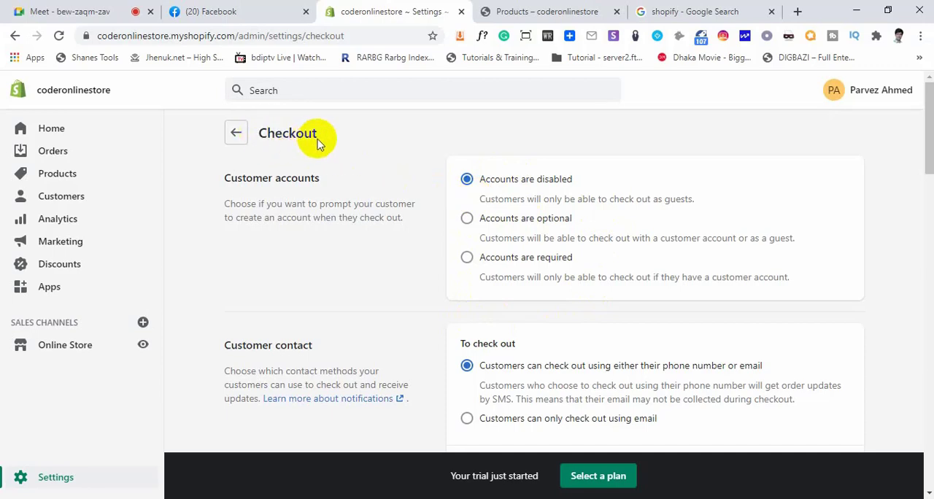
pyautogui.moveTo(317, 143); pyautogui.dragTo(264, 137)
pyautogui.click(270, 152)
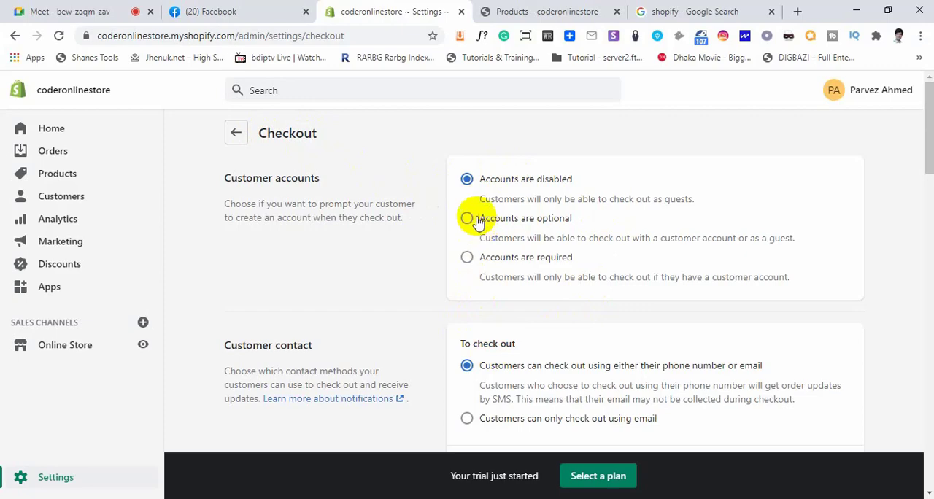
# Review the Customer accounts options and highlight the explanation that customers can only check out as guests
pyautogui.scroll(-2, 462, 351)
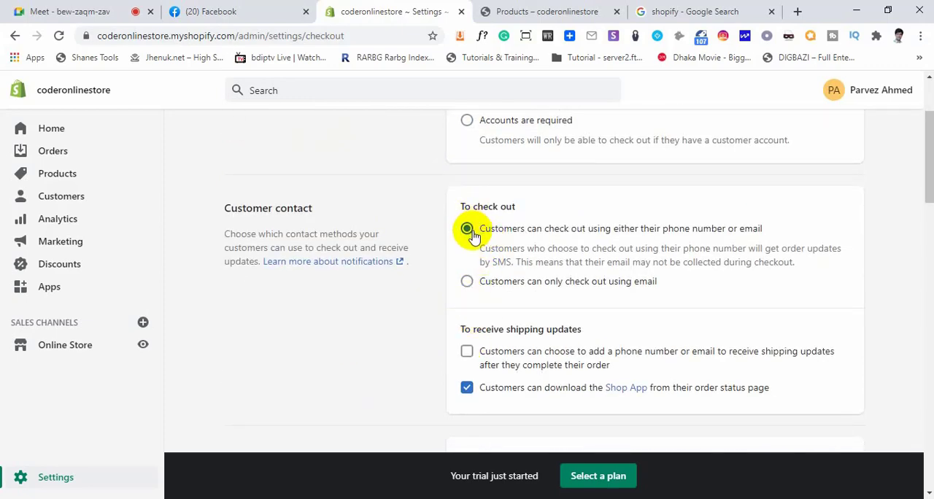
pyautogui.scroll(2, 481, 228)
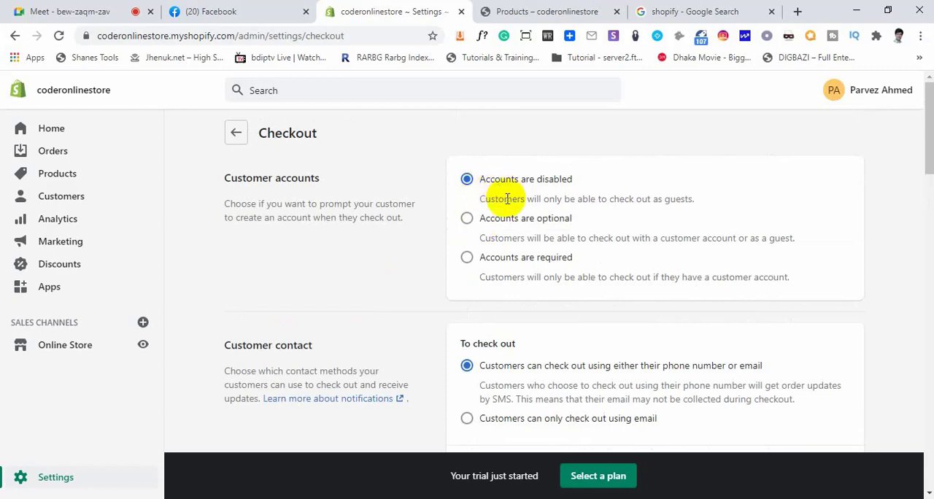
pyautogui.moveTo(481, 199); pyautogui.dragTo(683, 195)
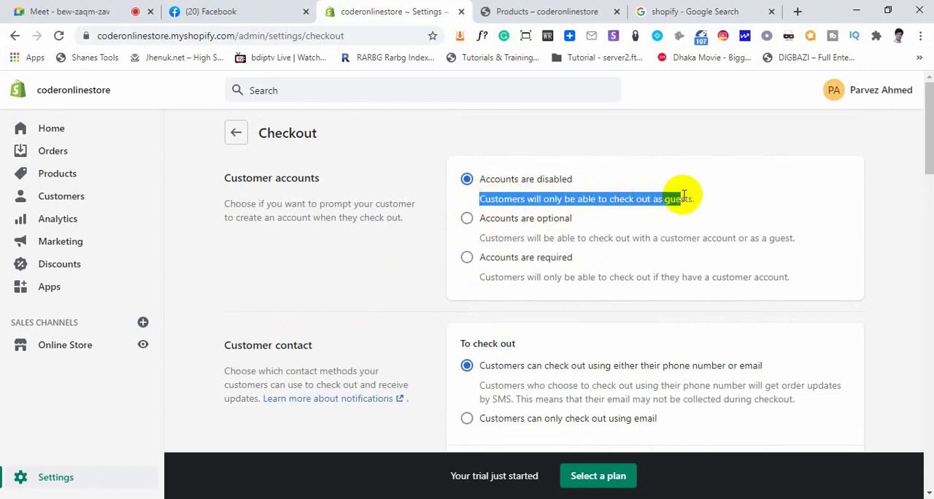
pyautogui.click(680, 197)
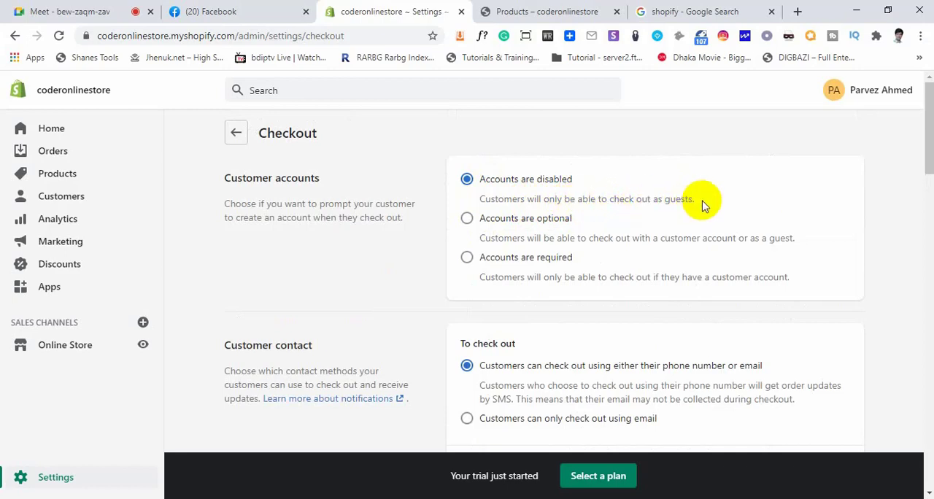
pyautogui.moveTo(702, 205); pyautogui.dragTo(523, 189)
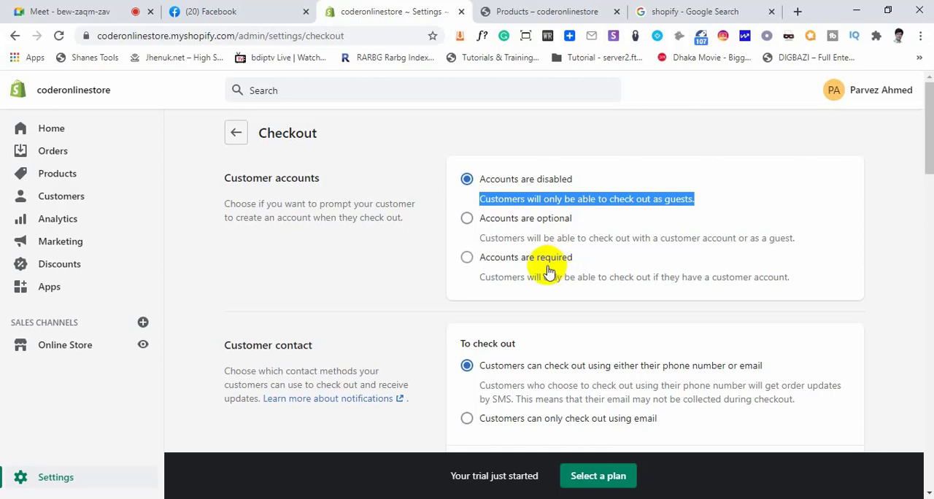
pyautogui.click(551, 313)
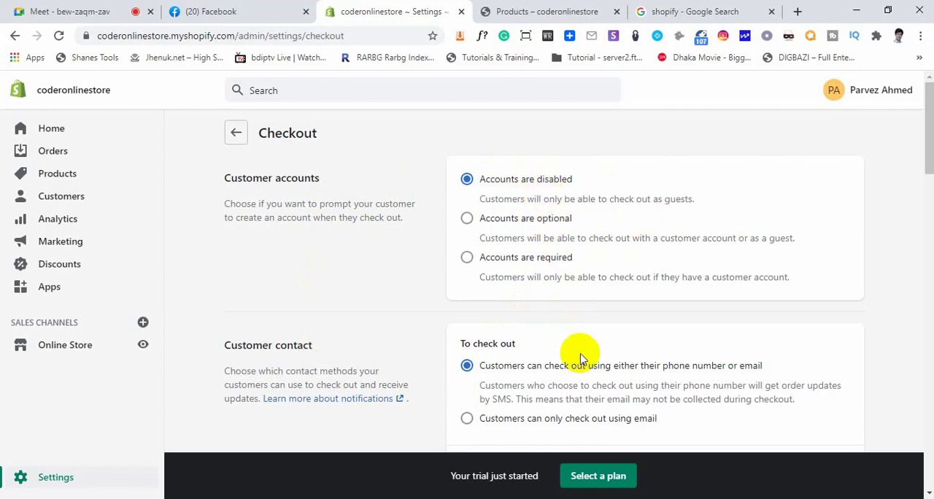
# Review the Customer contact and Form options sections, highlighting Full name and trying the Company name choices
pyautogui.scroll(-3, 581, 355)
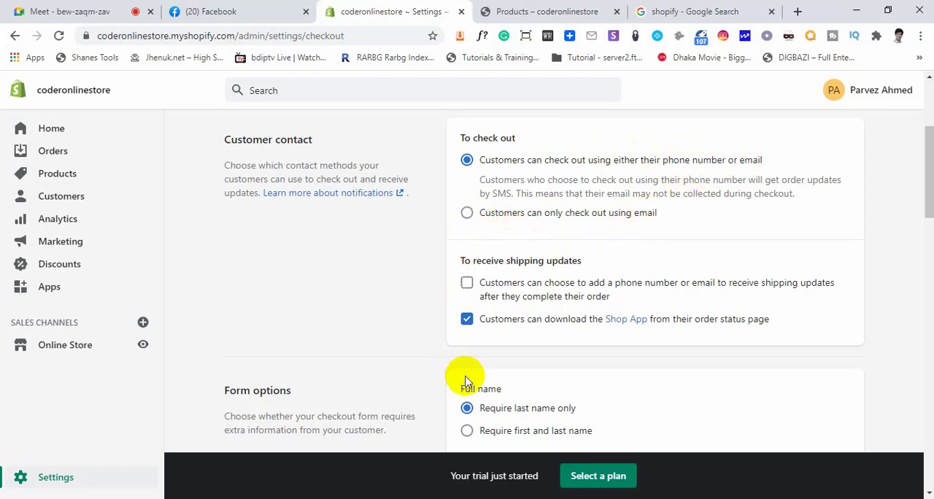
pyautogui.scroll(-3, 467, 368)
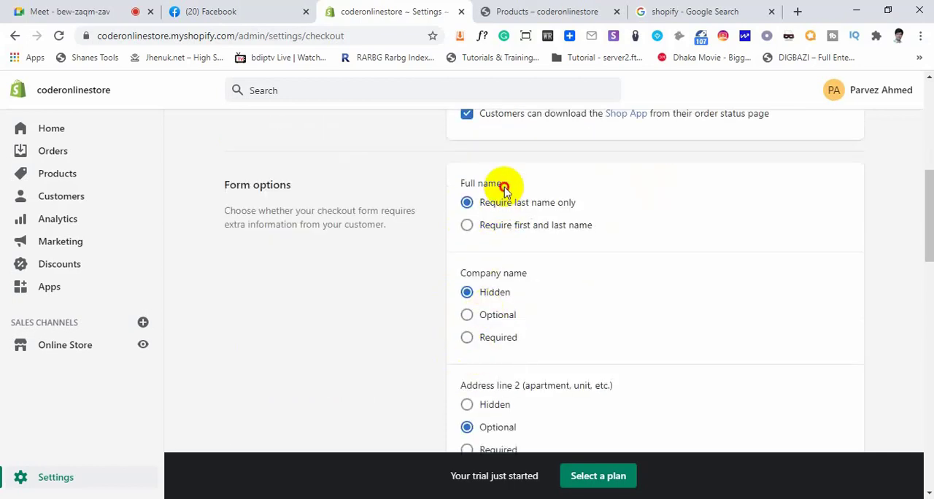
pyautogui.moveTo(504, 188); pyautogui.dragTo(465, 185)
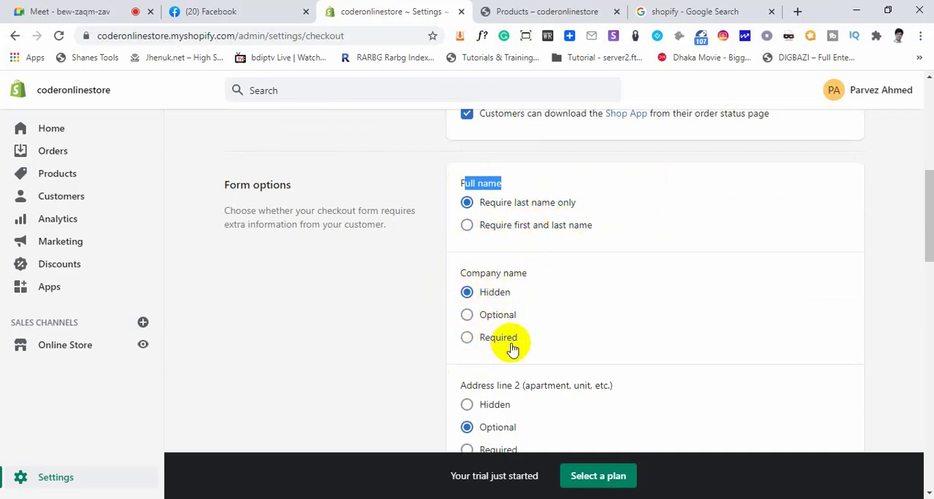
pyautogui.scroll(-2, 510, 348)
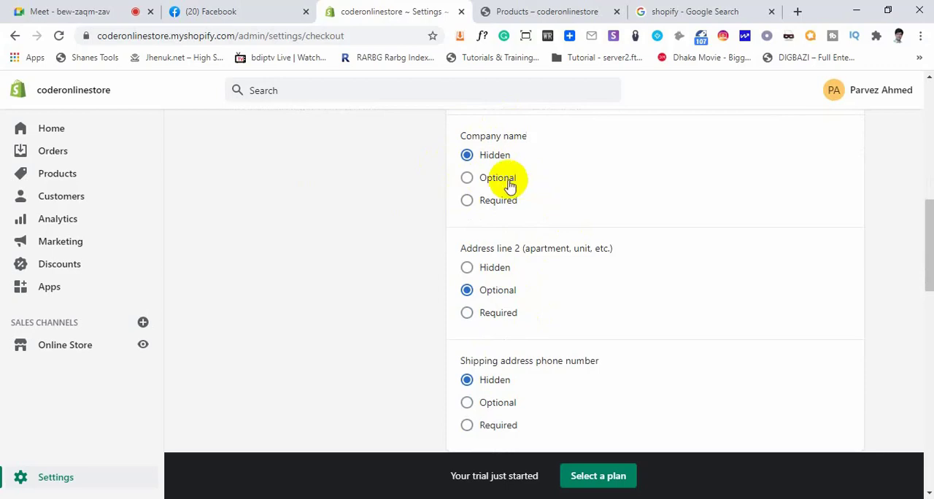
pyautogui.click(467, 201)
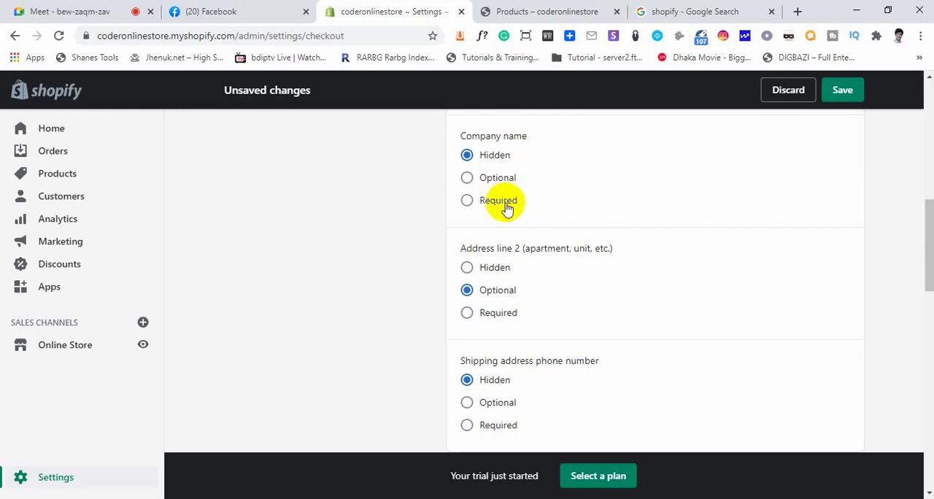
# Find the Tipping section of the checkout settings and highlight its heading
pyautogui.scroll(-4, 494, 265)
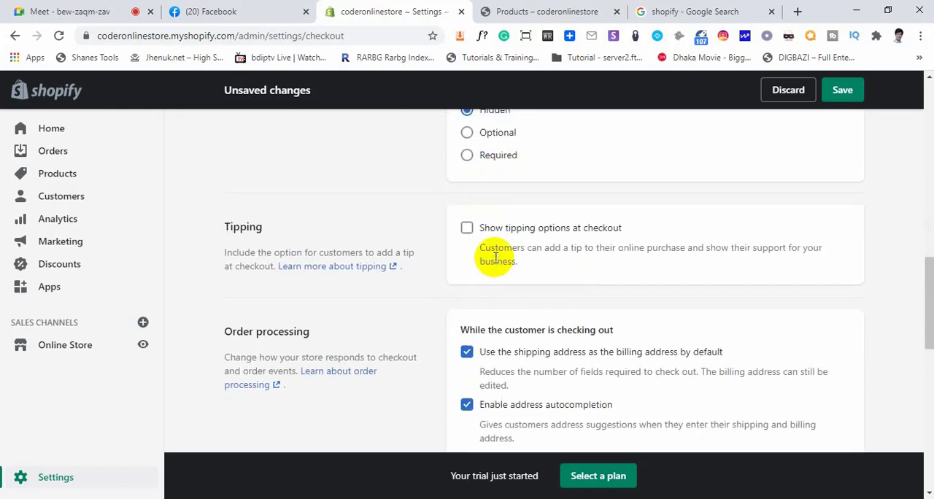
pyautogui.scroll(1, 482, 307)
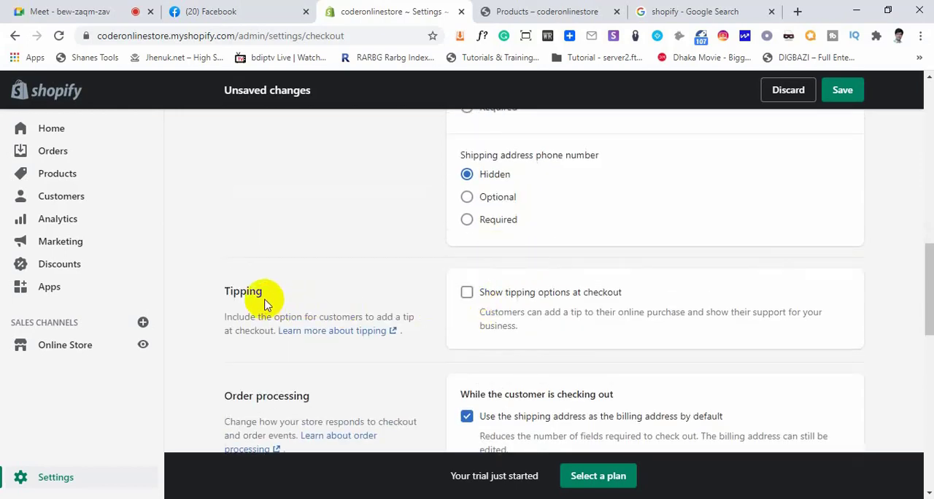
pyautogui.moveTo(262, 294); pyautogui.dragTo(223, 293)
pyautogui.click(283, 287)
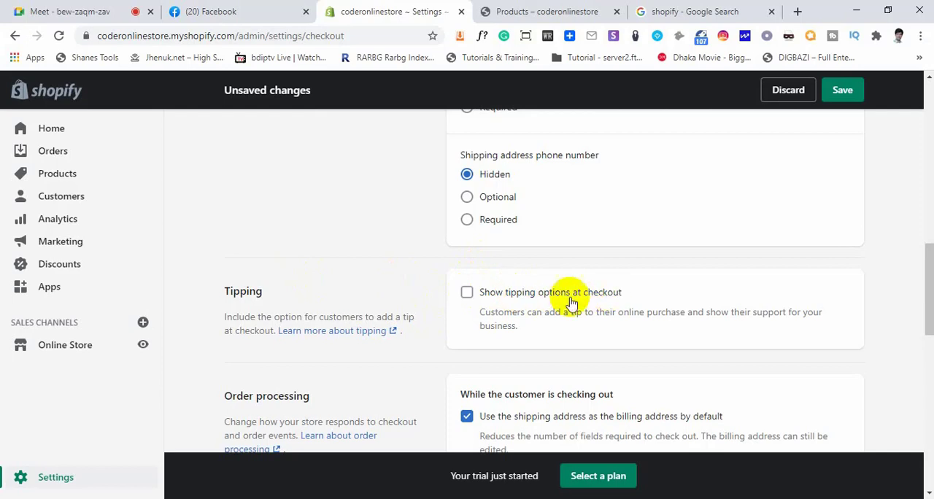
# Switch the tipping options at checkout on and off twice to demonstrate the setting
pyautogui.click(466, 294)
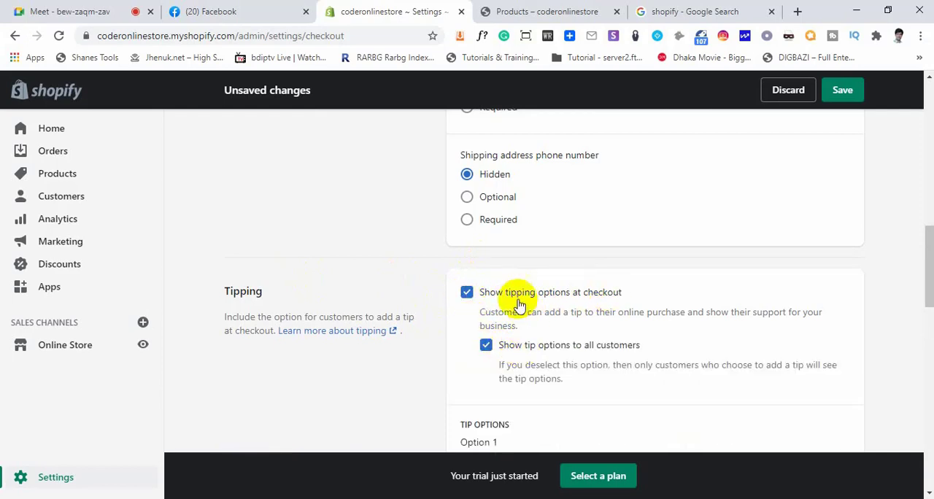
pyautogui.click(467, 293)
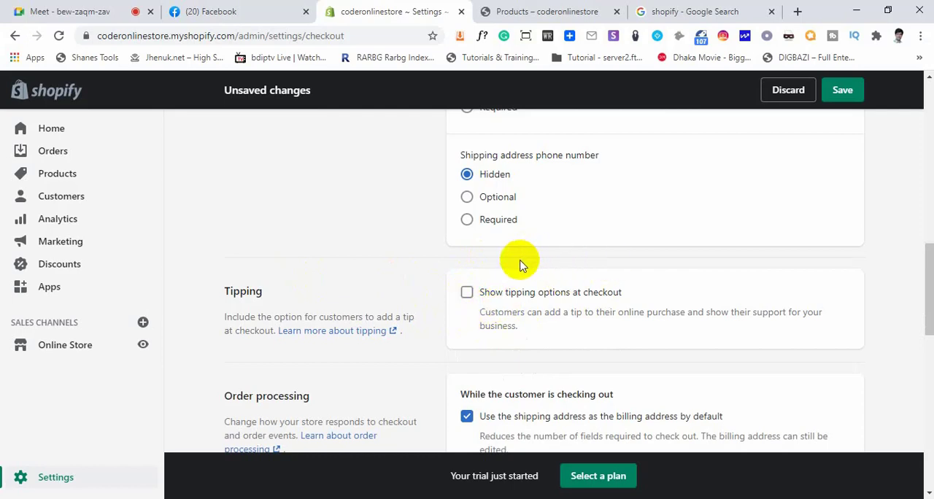
pyautogui.click(466, 293)
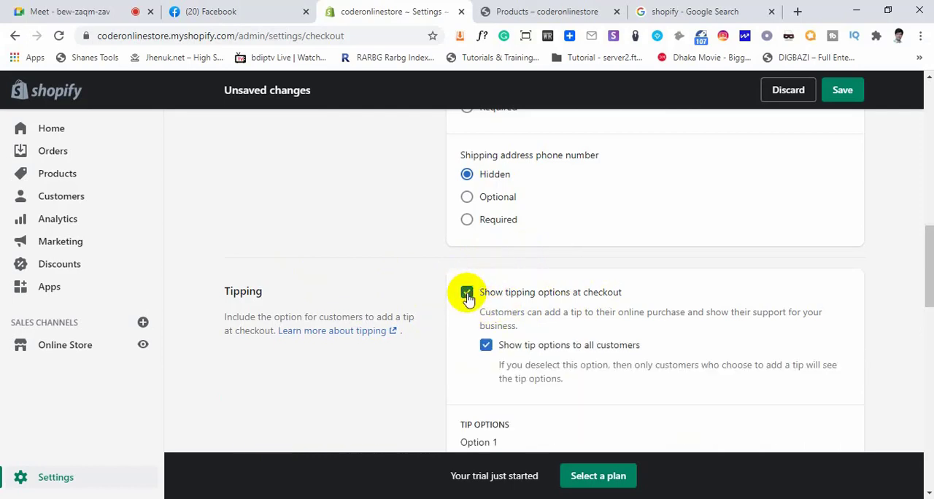
pyautogui.click(467, 293)
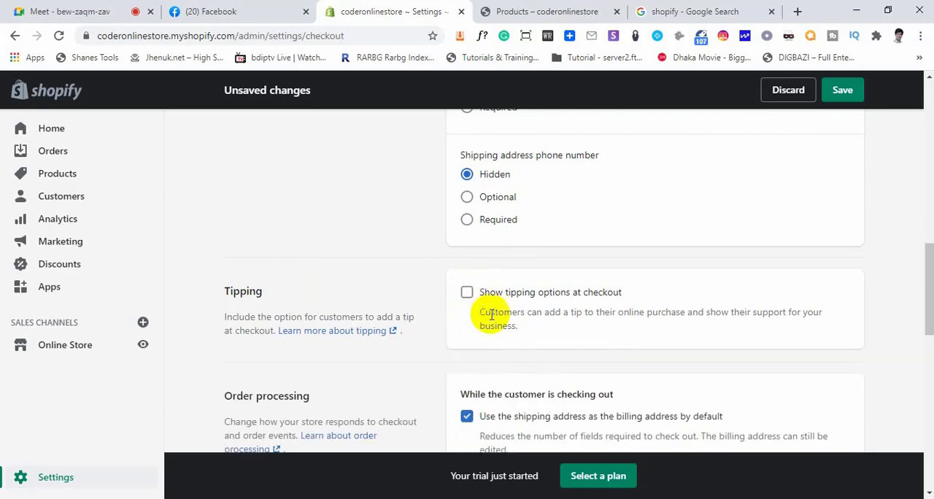
# Look through the remaining checkout sections, save the checkout settings, and return to the Settings overview
pyautogui.scroll(-3, 489, 313)
pyautogui.scroll(-3, 482, 336)
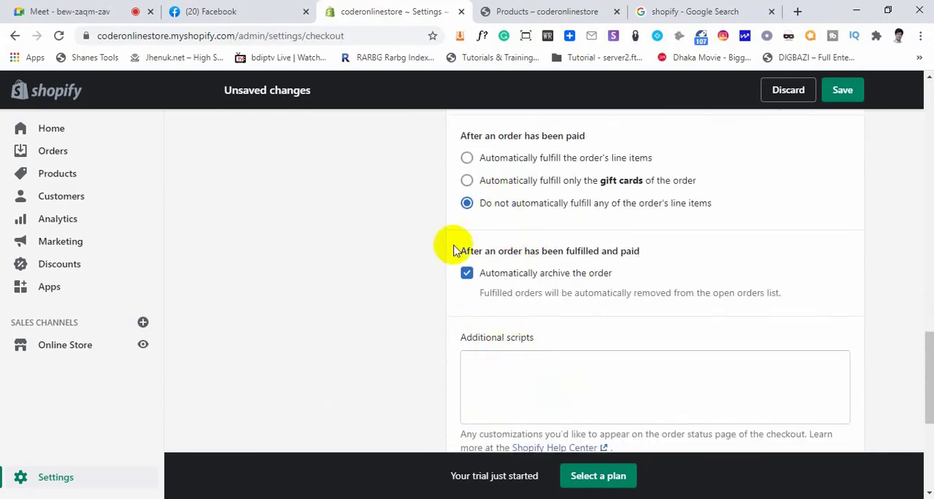
pyautogui.scroll(-4, 482, 340)
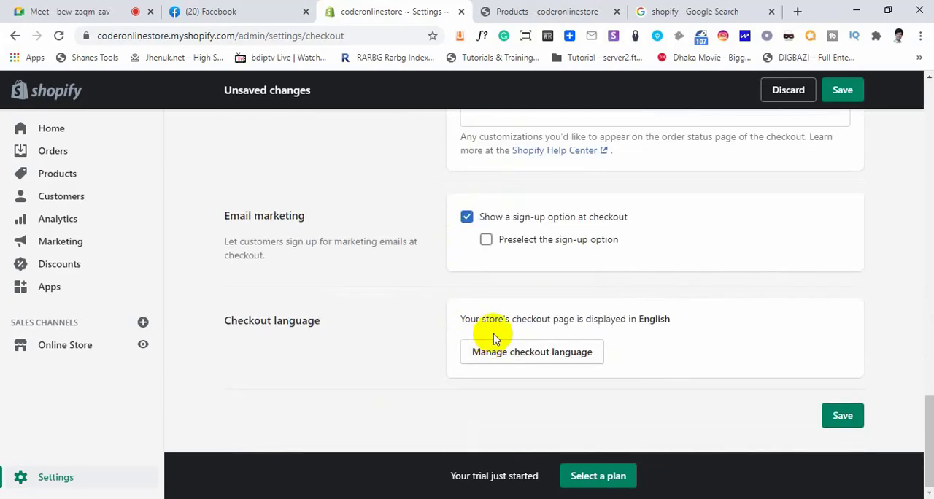
pyautogui.click(844, 415)
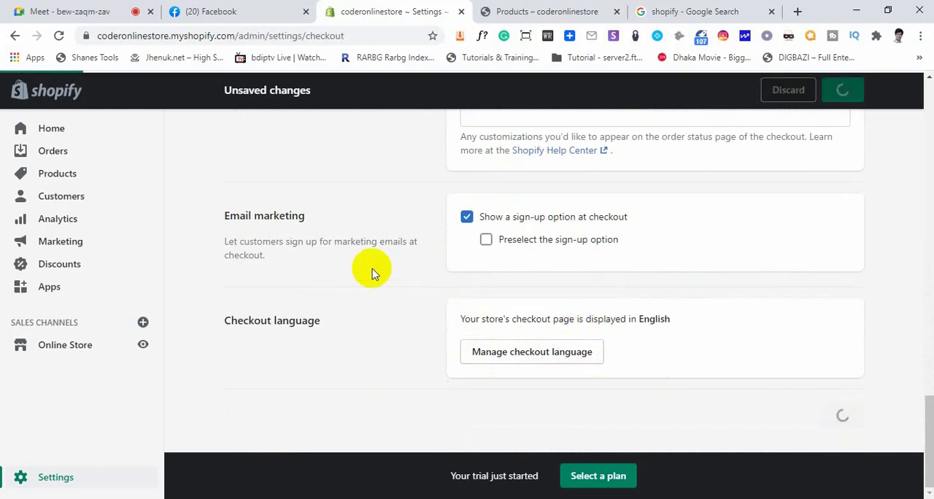
pyautogui.scroll(2, 414, 305)
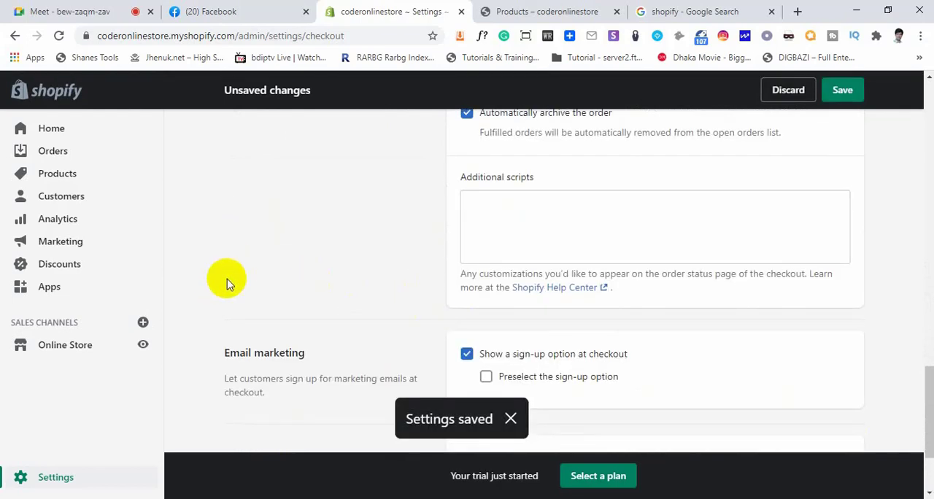
pyautogui.scroll(10, 233, 276)
pyautogui.scroll(5, 259, 271)
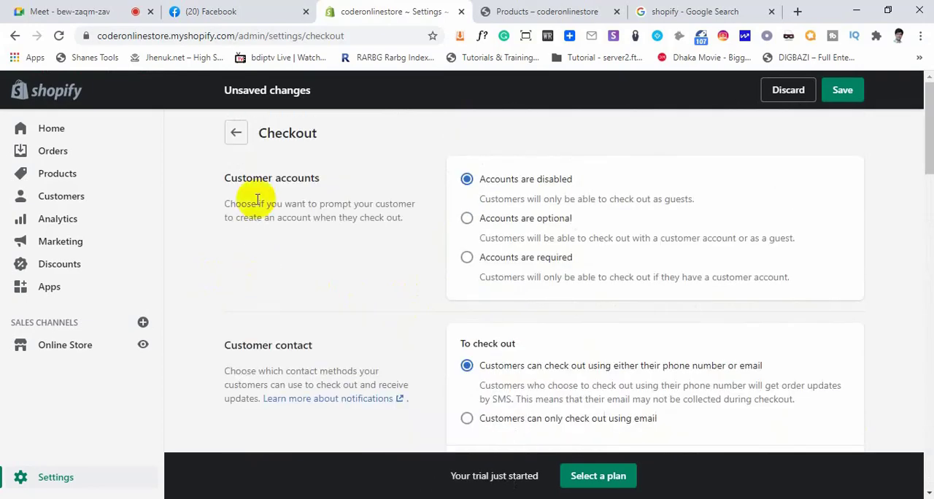
pyautogui.click(236, 129)
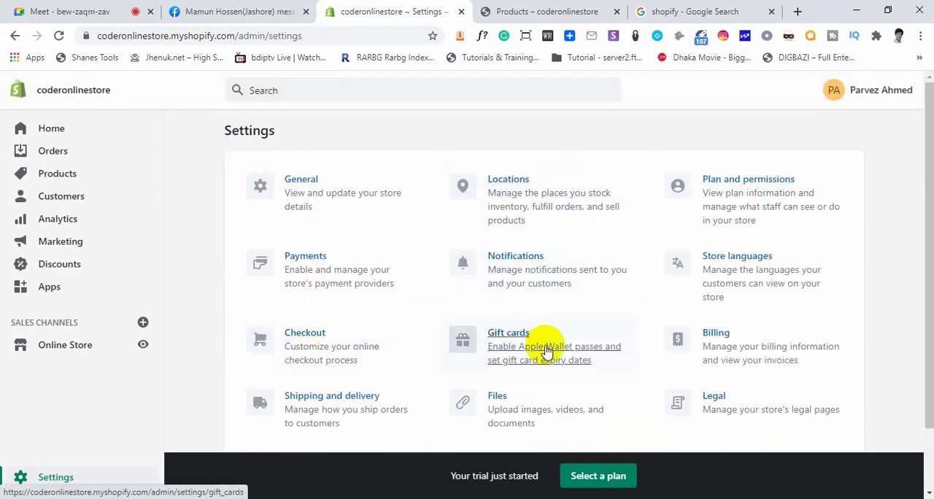
# Open the Gift cards settings, set gift cards to expire, and examine the expiry number and period choices
pyautogui.click(519, 340)
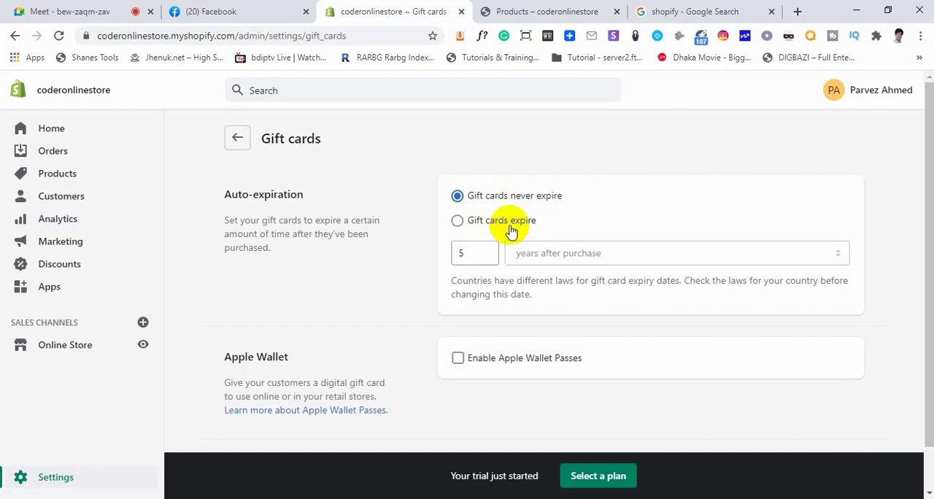
pyautogui.click(458, 221)
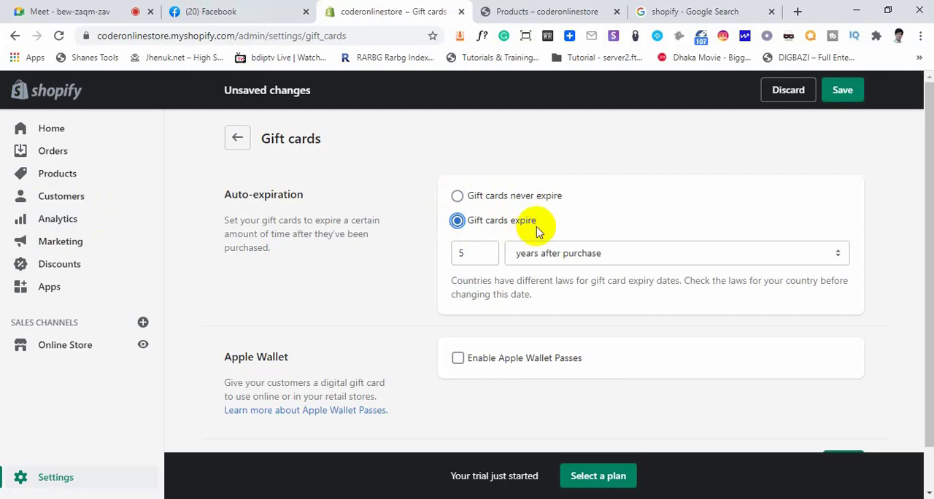
pyautogui.click(537, 257)
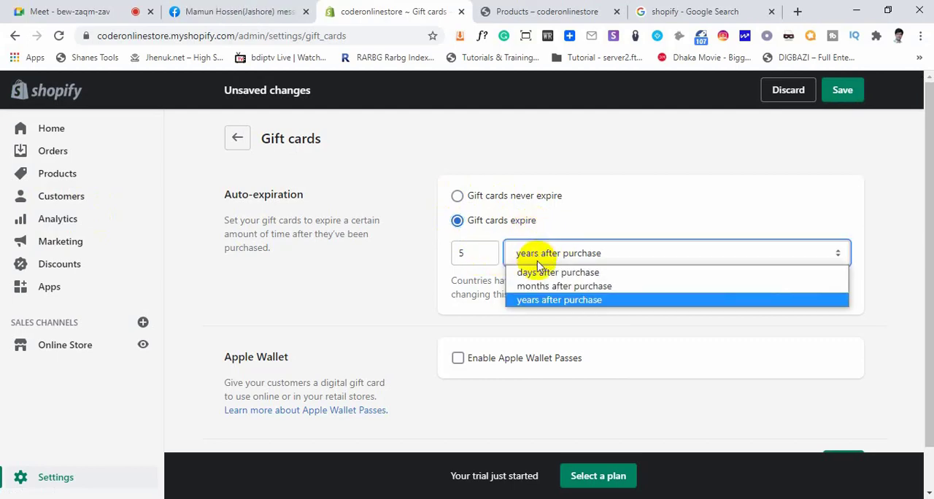
pyautogui.doubleClick(461, 252)
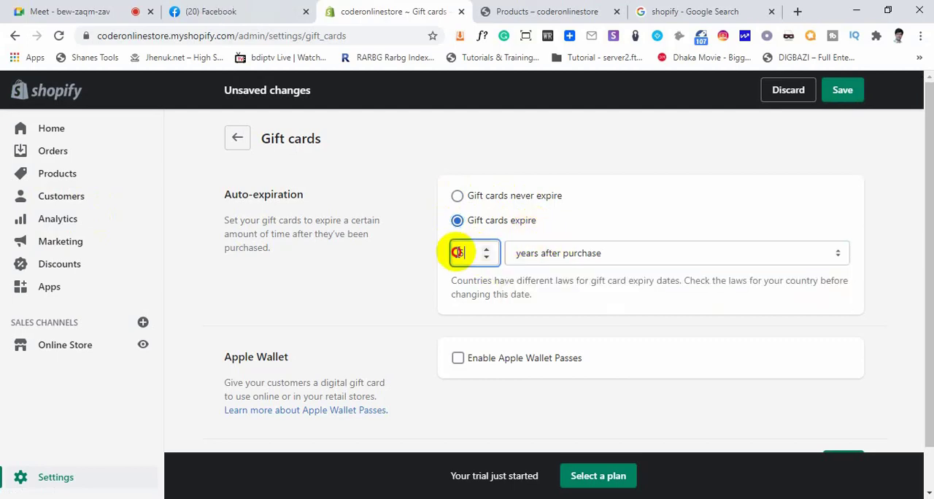
# Try days and months after purchase as the gift card expiry period, and set gift cards back to never expire
pyautogui.click(557, 253)
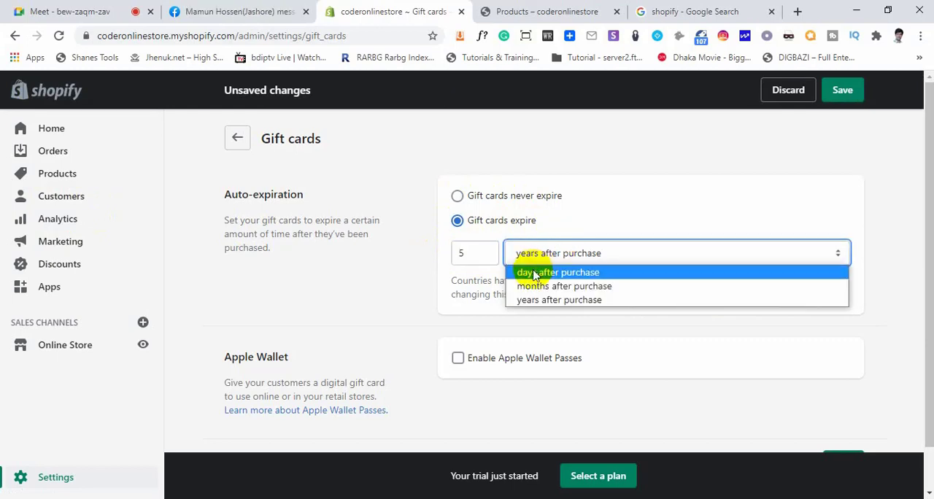
pyautogui.click(531, 271)
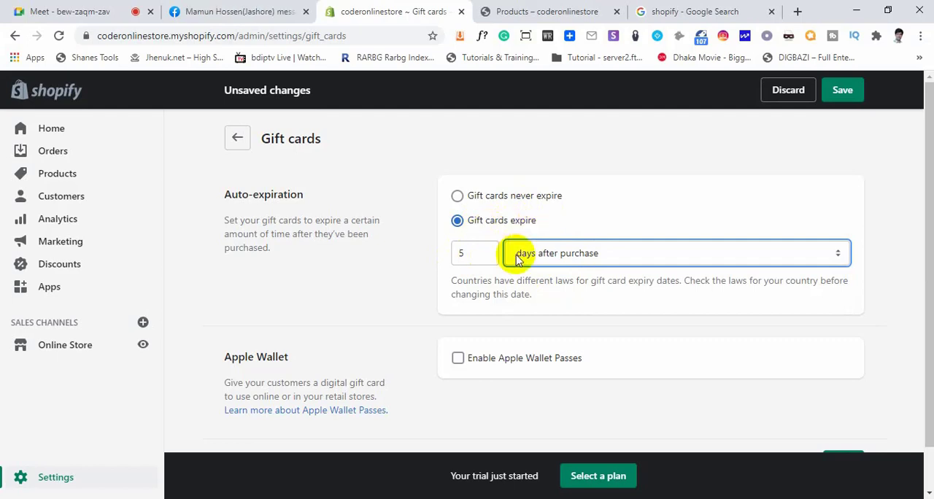
pyautogui.click(582, 256)
pyautogui.click(532, 286)
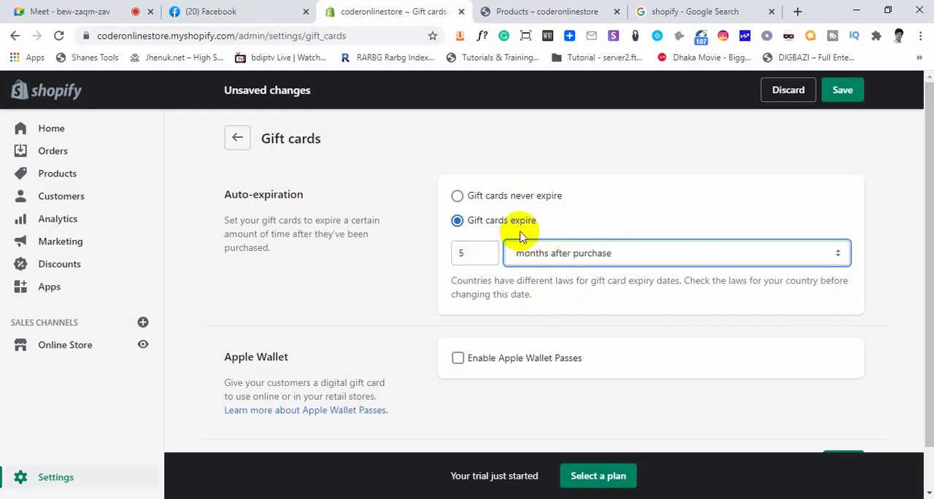
pyautogui.click(549, 255)
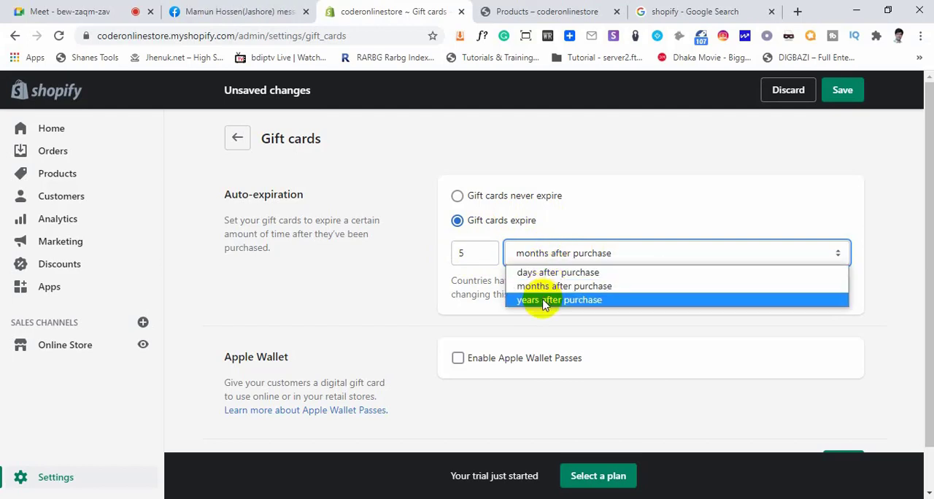
pyautogui.click(543, 252)
pyautogui.click(458, 196)
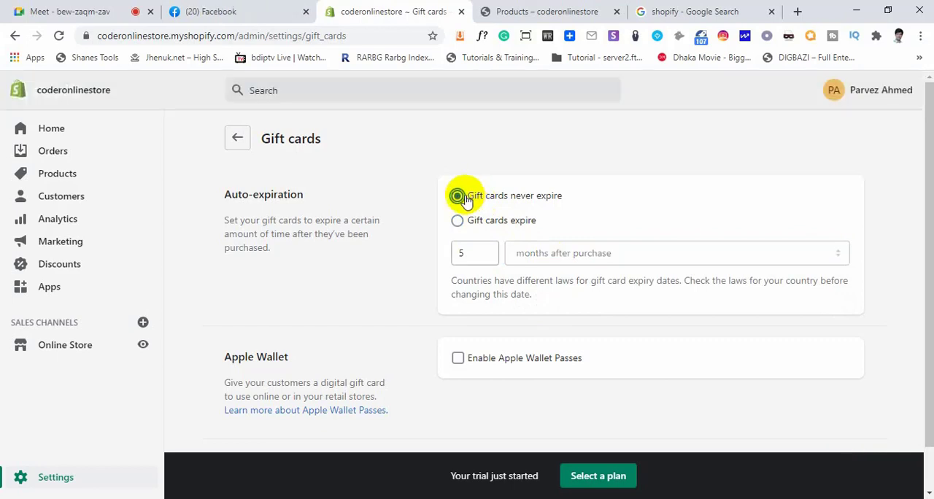
pyautogui.scroll(-1, 517, 293)
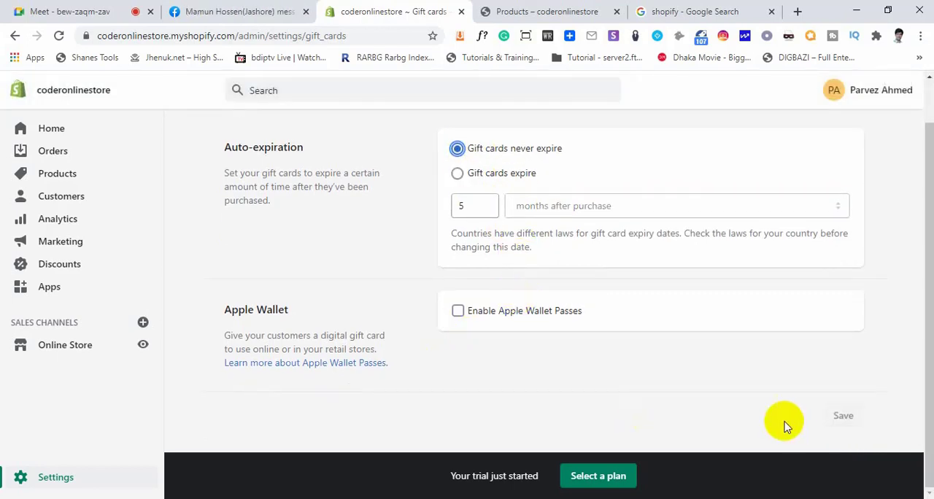
# Switch to the Google Meet call and mute the participant whose microphone is on for everyone
pyautogui.click(102, 12)
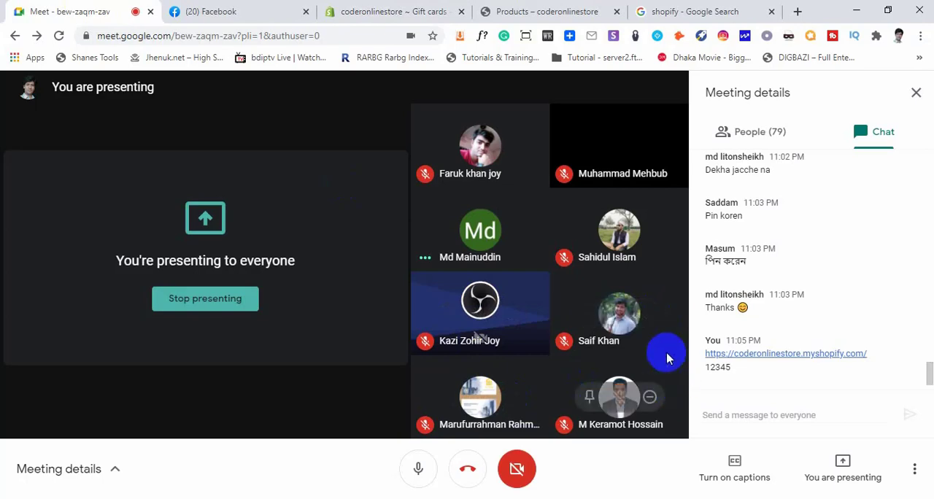
pyautogui.click(479, 232)
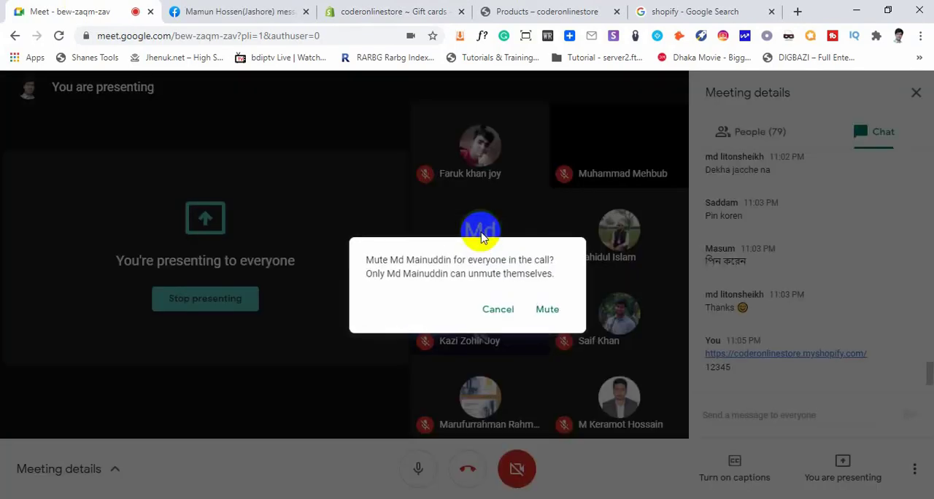
pyautogui.click(546, 309)
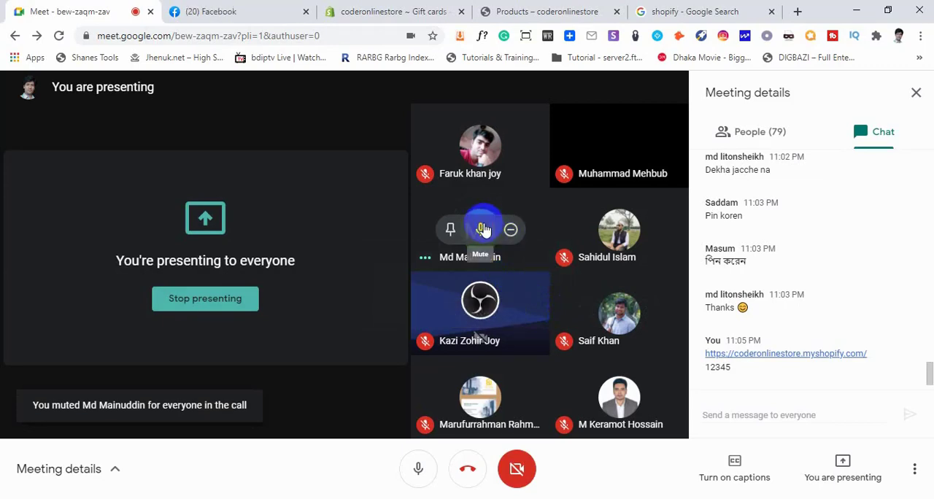
pyautogui.click(480, 229)
pyautogui.click(546, 308)
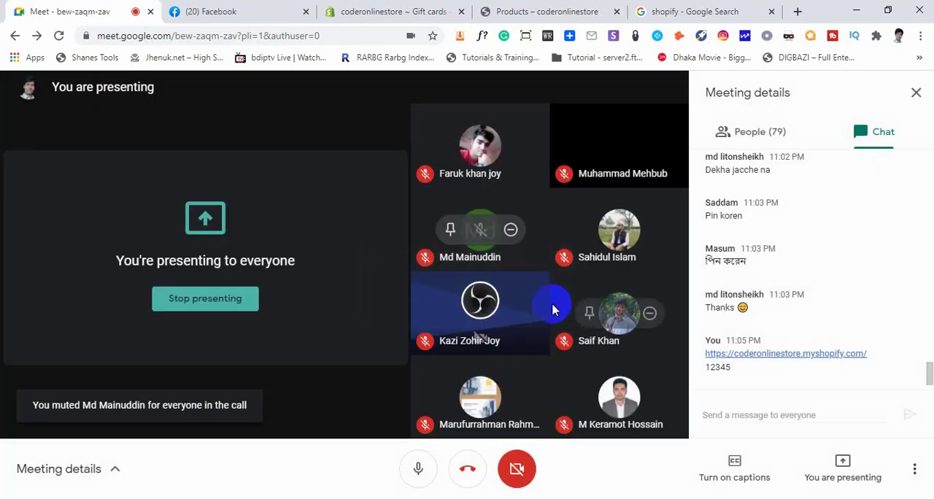
# Return to the Shopify admin and open the Billing settings
pyautogui.click(361, 11)
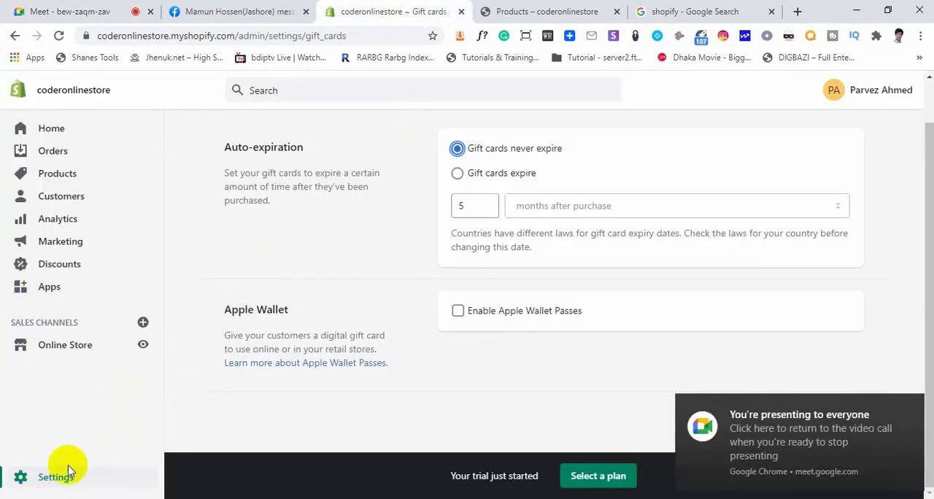
pyautogui.click(43, 476)
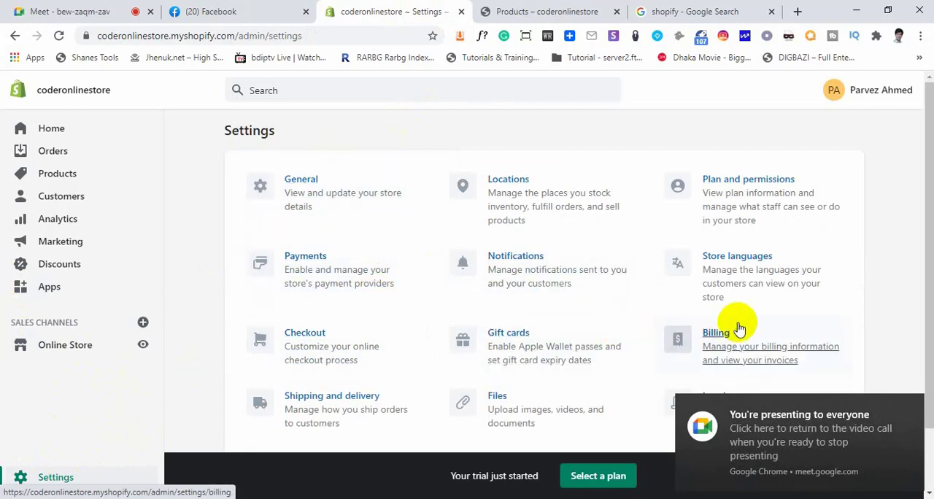
pyautogui.click(716, 337)
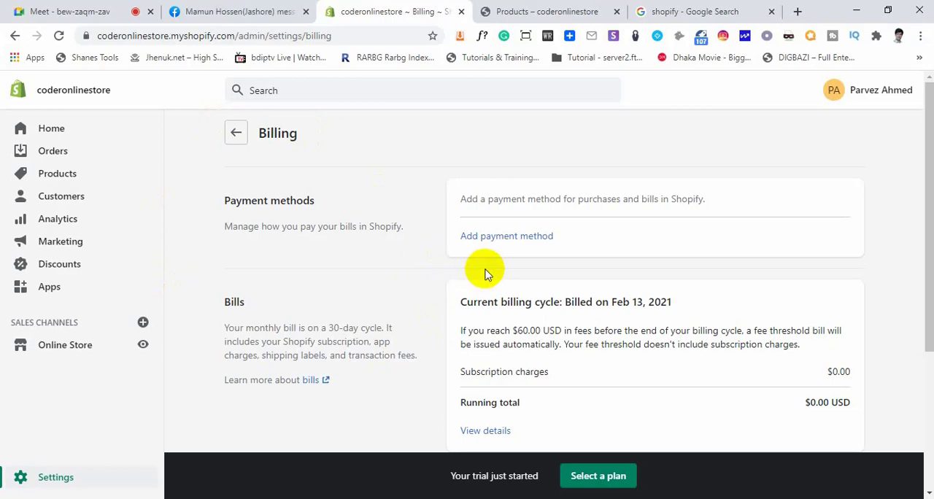
# Examine the payment method types and card and address fields of the Add payment method form, close it, and highlight the Billing heading
pyautogui.click(498, 234)
pyautogui.click(653, 115)
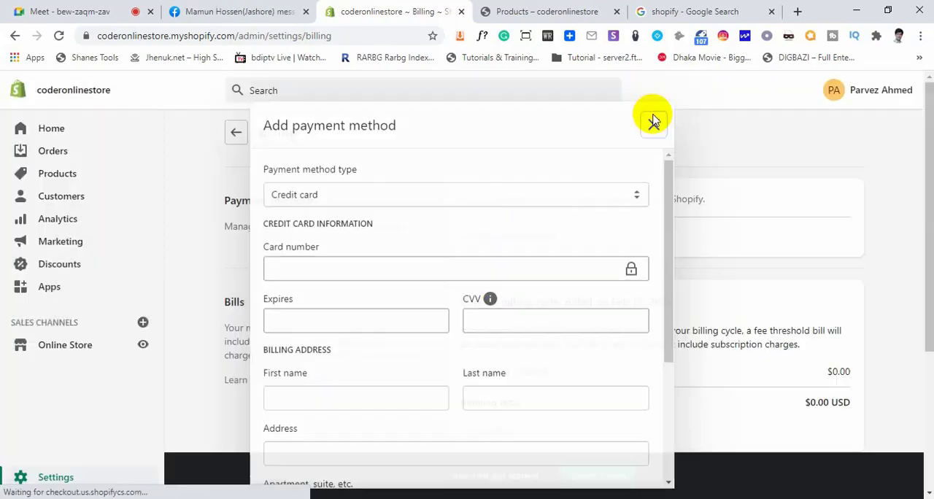
pyautogui.click(512, 240)
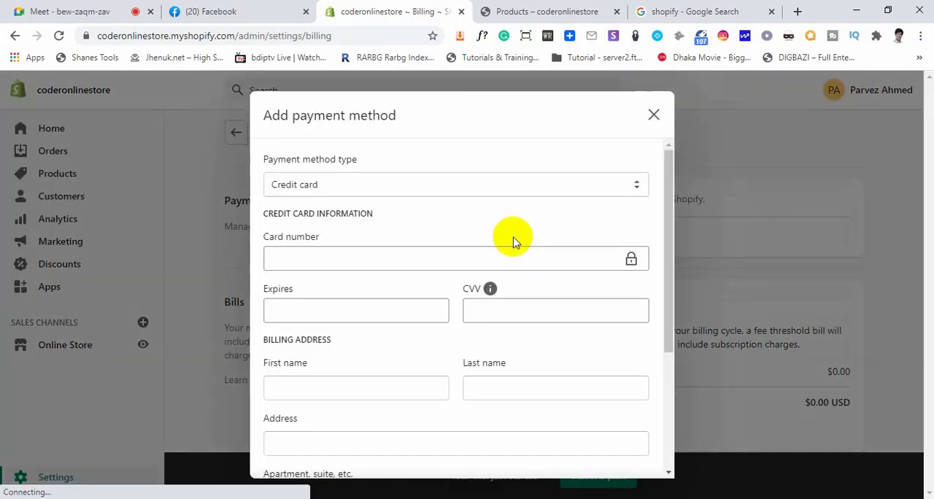
pyautogui.click(350, 186)
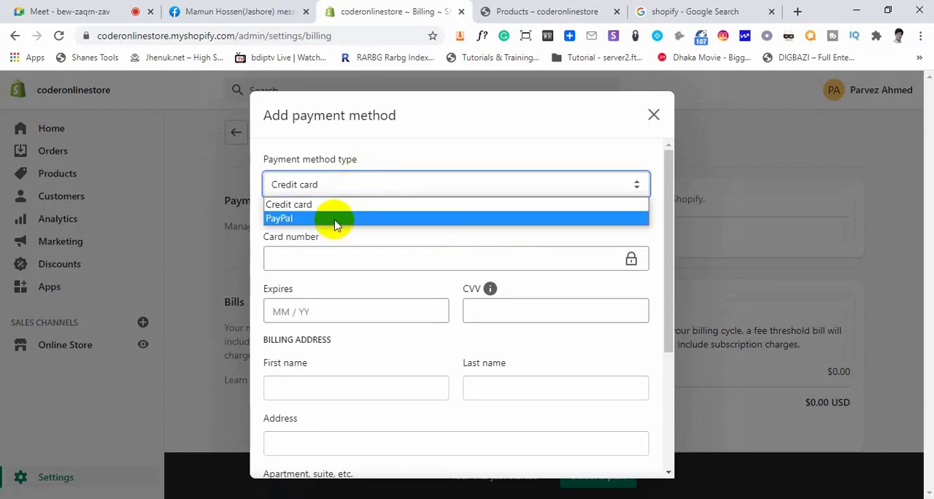
pyautogui.click(335, 267)
pyautogui.scroll(-5, 438, 346)
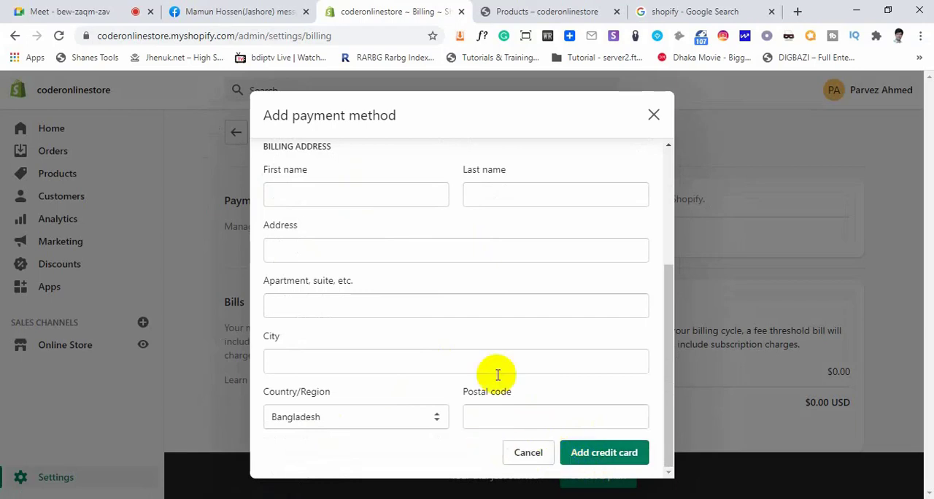
pyautogui.click(653, 115)
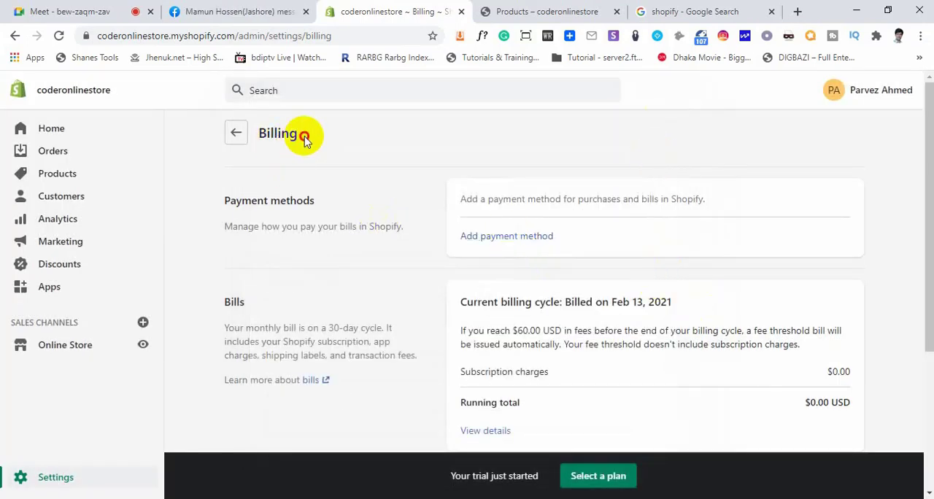
pyautogui.moveTo(303, 139); pyautogui.dragTo(256, 151)
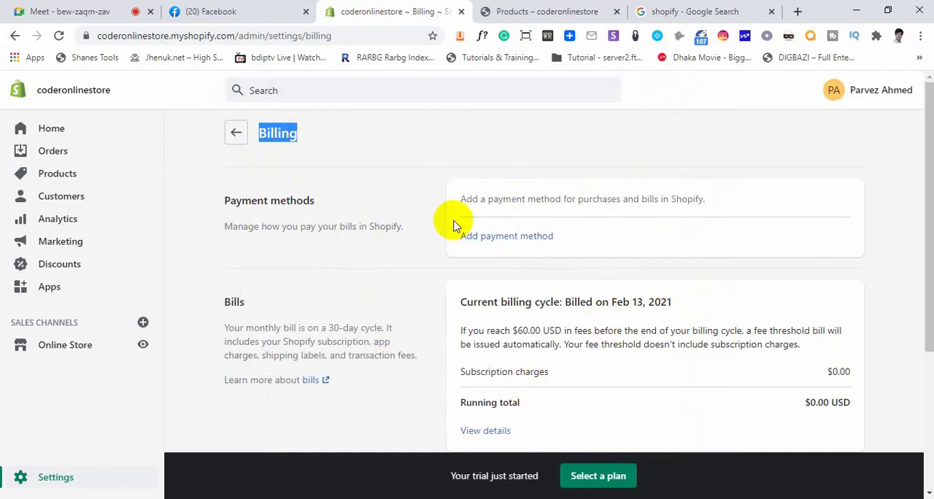
# Open the Shipping and delivery settings and look through the shipping, local delivery and local pickup sections
pyautogui.click(240, 134)
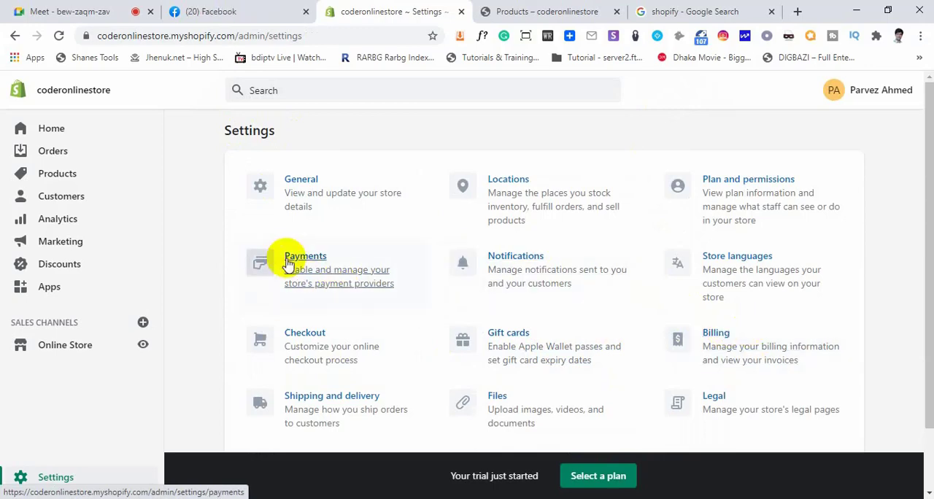
pyautogui.scroll(-1, 530, 344)
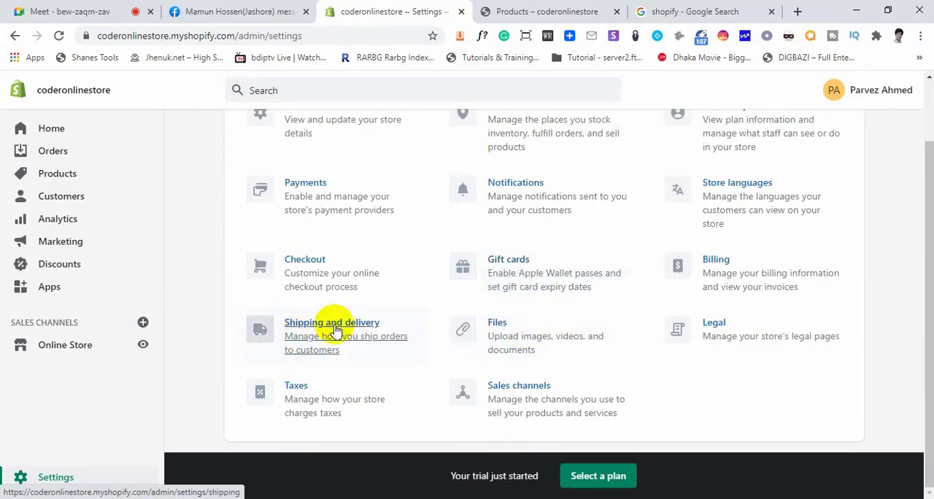
pyautogui.click(326, 332)
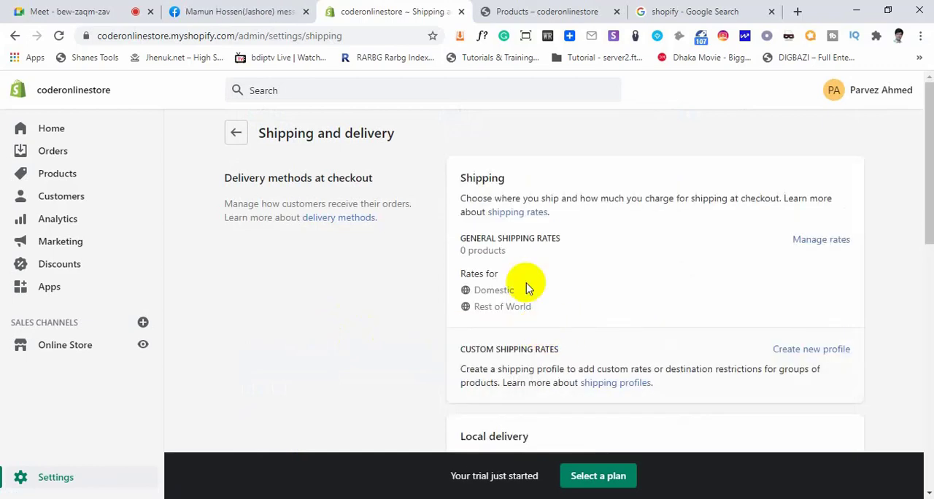
pyautogui.scroll(-1, 523, 278)
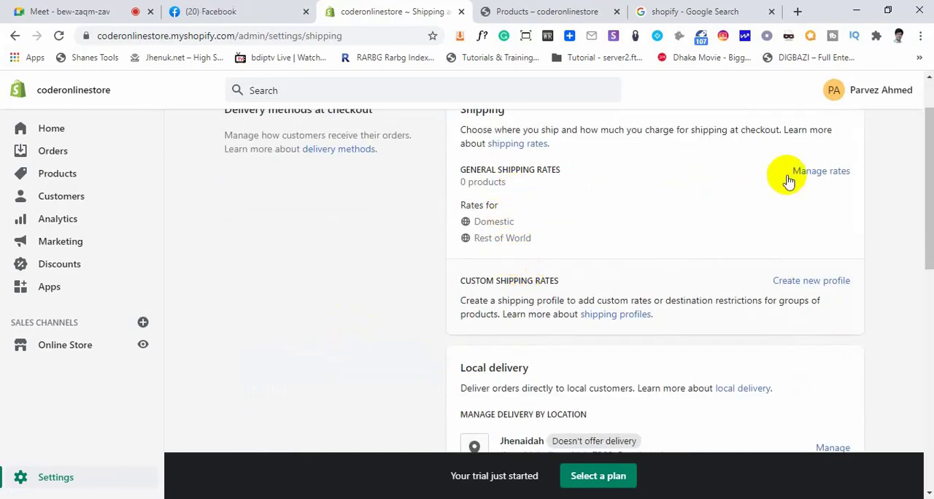
pyautogui.scroll(1, 731, 217)
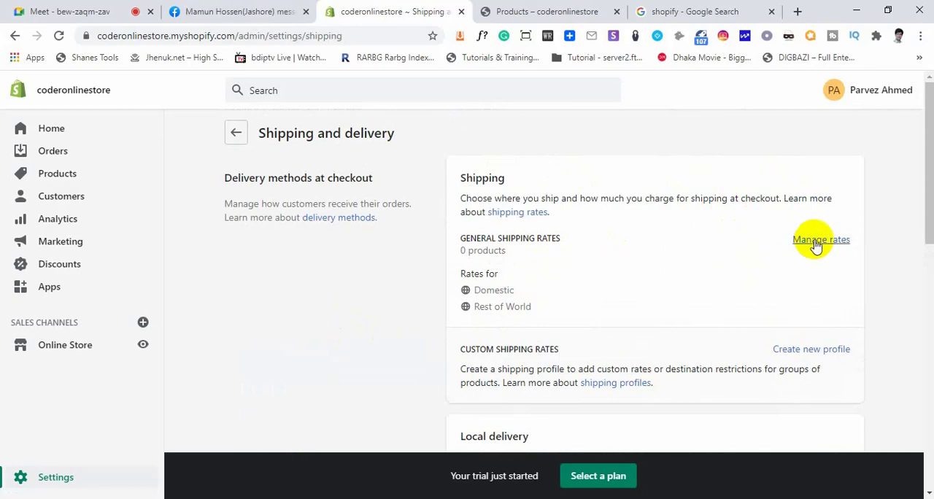
pyautogui.scroll(-3, 775, 275)
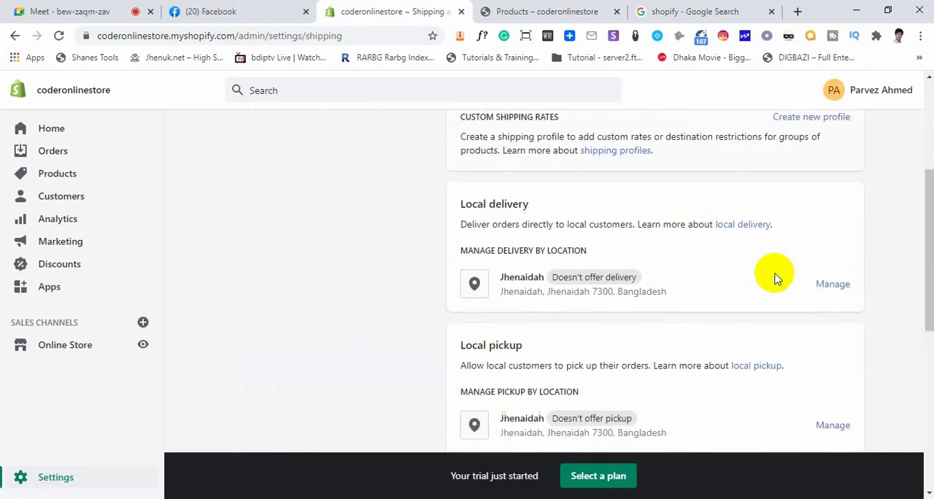
pyautogui.scroll(-3, 775, 277)
pyautogui.scroll(6, 766, 274)
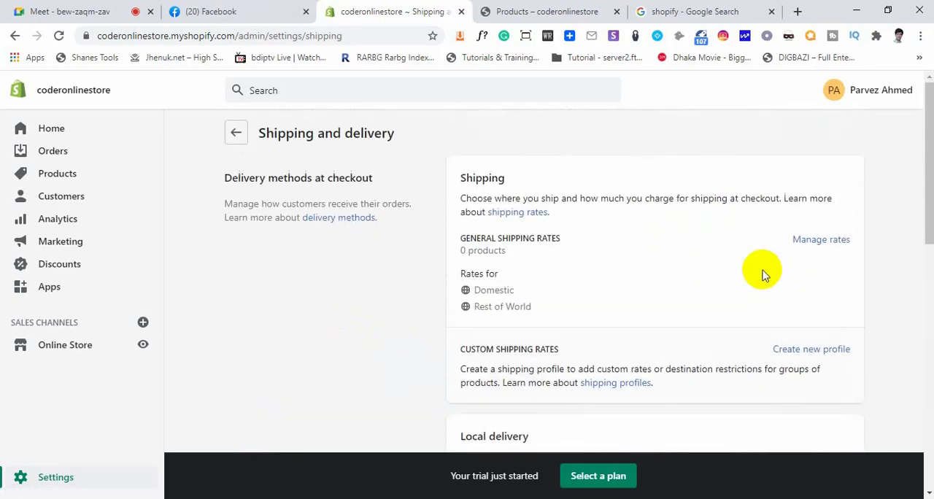
# Open the rate management for the general shipping rates and highlight the Shipping from location
pyautogui.click(826, 245)
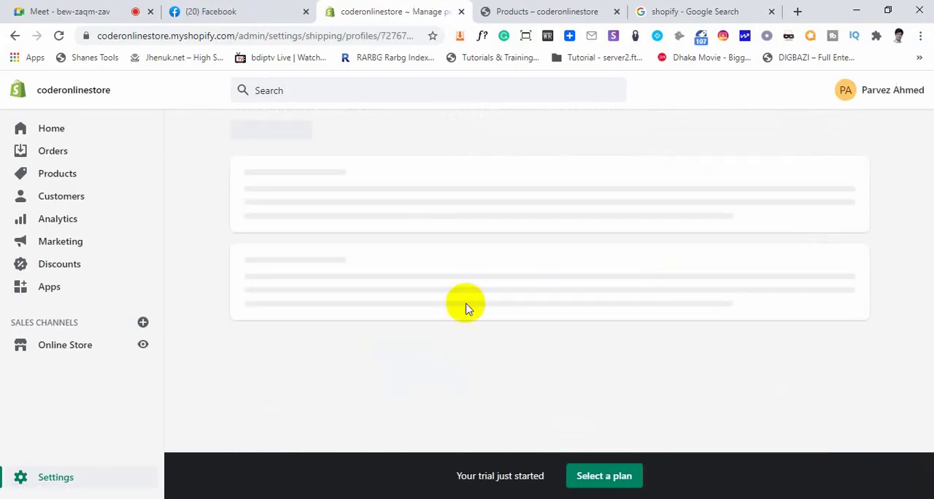
pyautogui.scroll(-2, 302, 292)
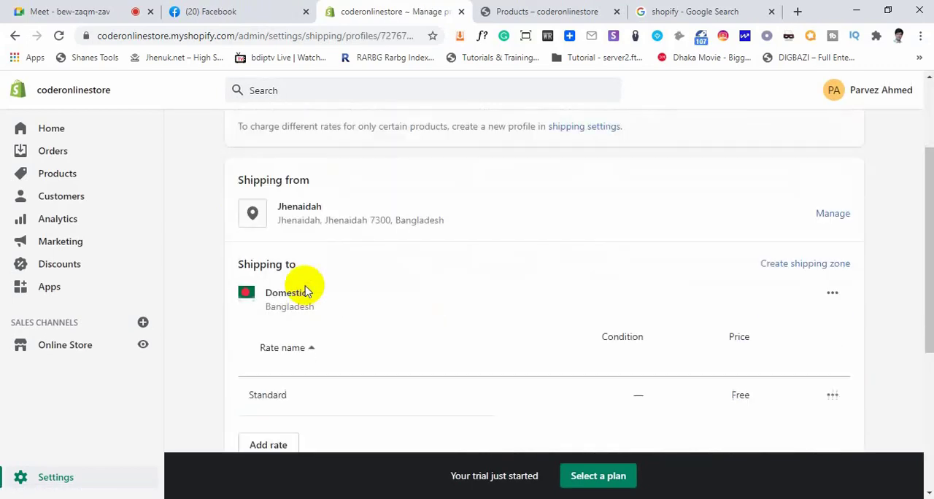
pyautogui.moveTo(318, 205); pyautogui.dragTo(279, 206)
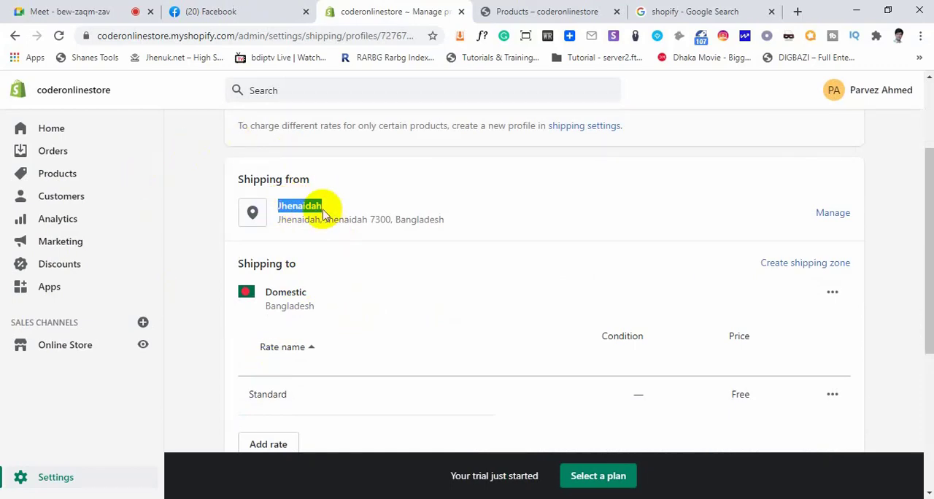
pyautogui.moveTo(325, 207); pyautogui.dragTo(299, 209)
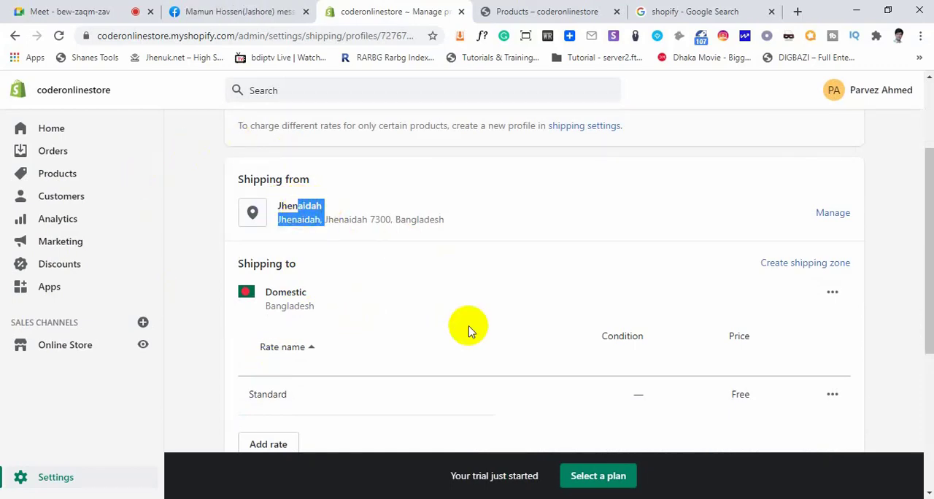
pyautogui.scroll(-2, 290, 308)
pyautogui.scroll(1, 267, 251)
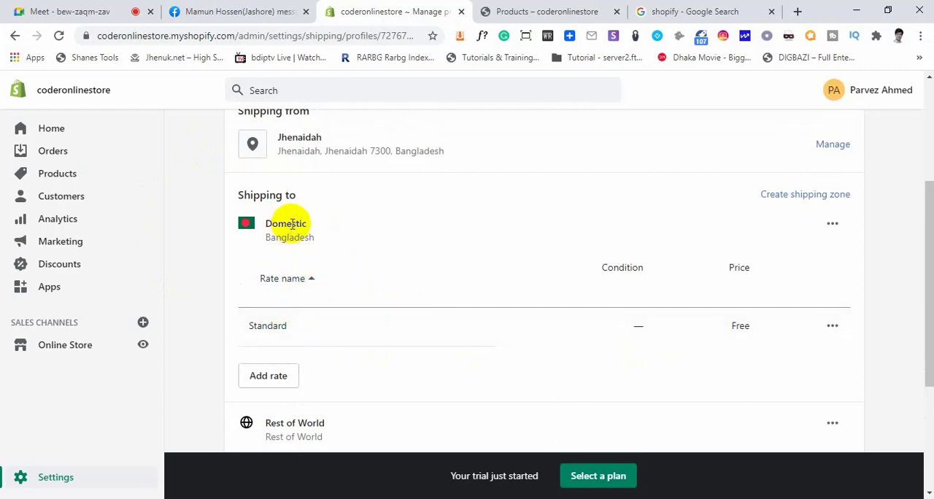
pyautogui.tripleClick(280, 145)
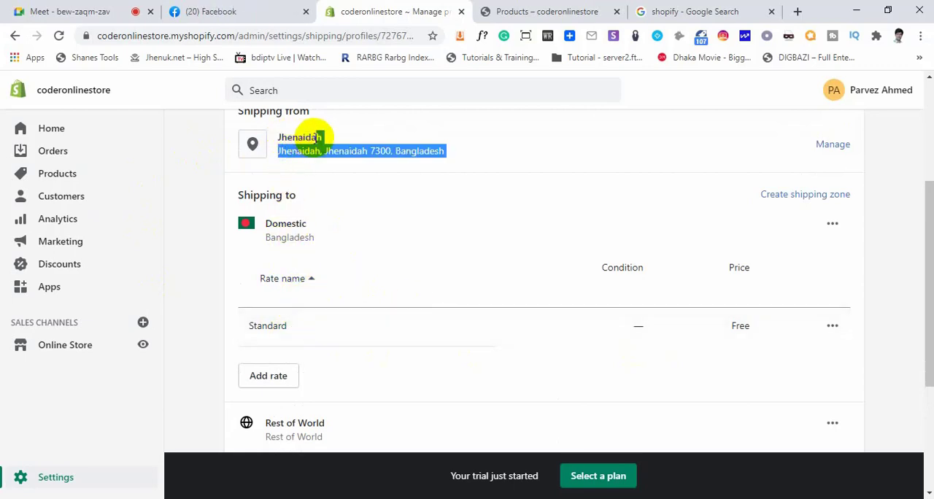
# Highlight the Shipping to heading and the country Bangladesh of the Domestic zone
pyautogui.click(313, 197)
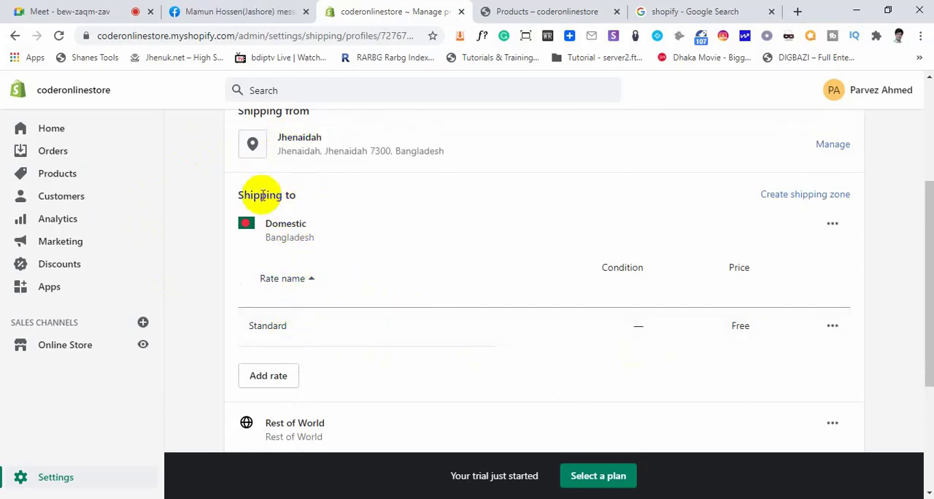
pyautogui.moveTo(240, 192); pyautogui.dragTo(299, 198)
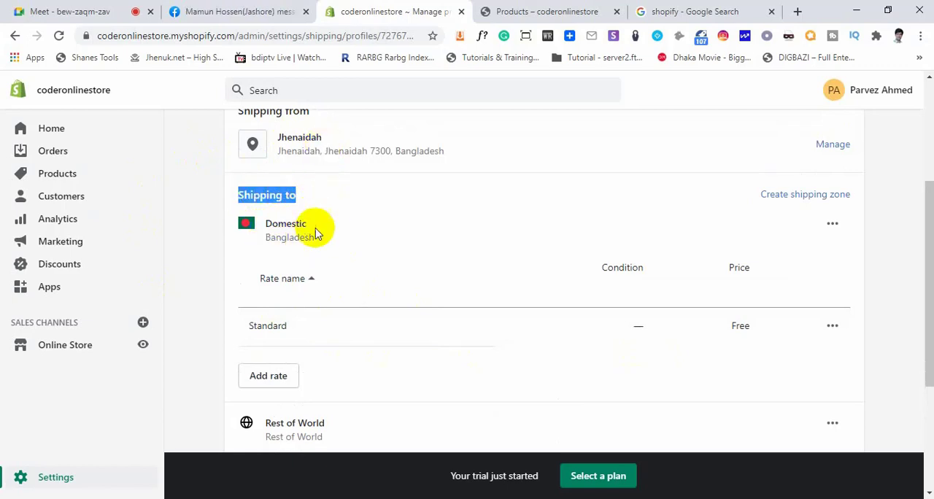
pyautogui.moveTo(315, 237); pyautogui.dragTo(267, 241)
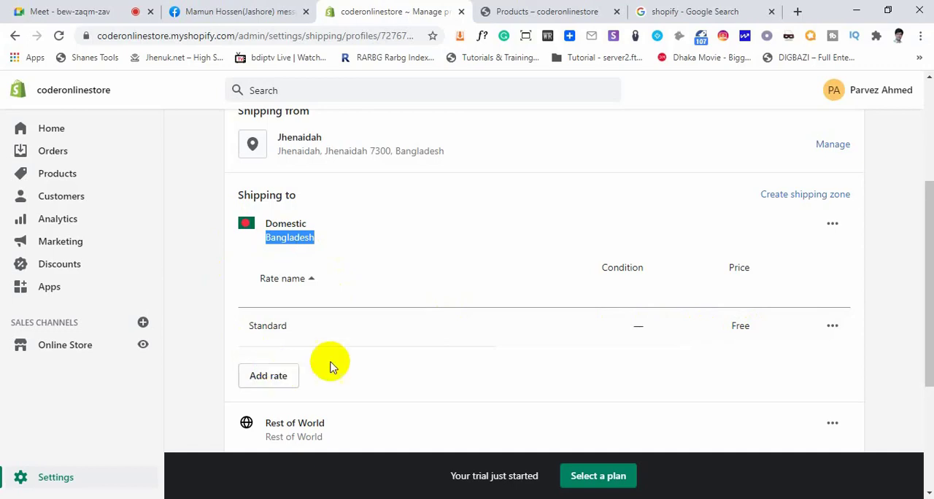
# Start a new self-defined shipping rate for the Domestic zone and name it Standard
pyautogui.click(270, 380)
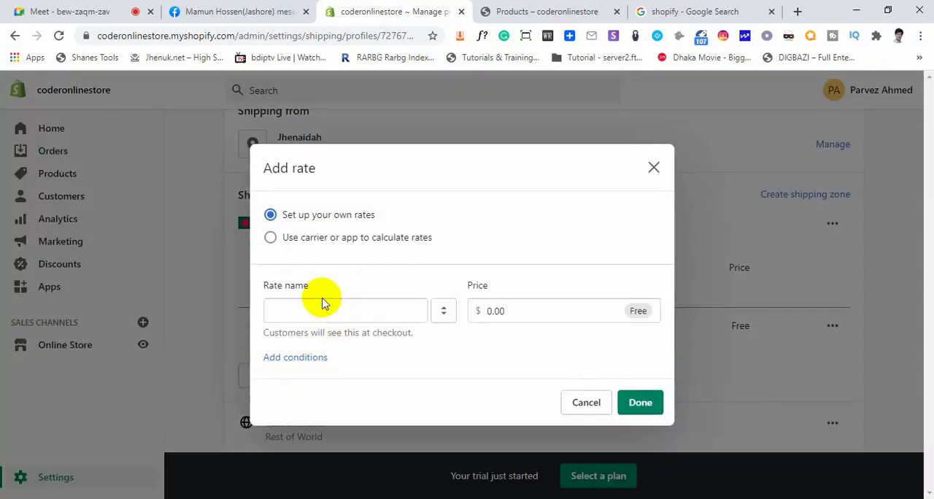
pyautogui.click(302, 311)
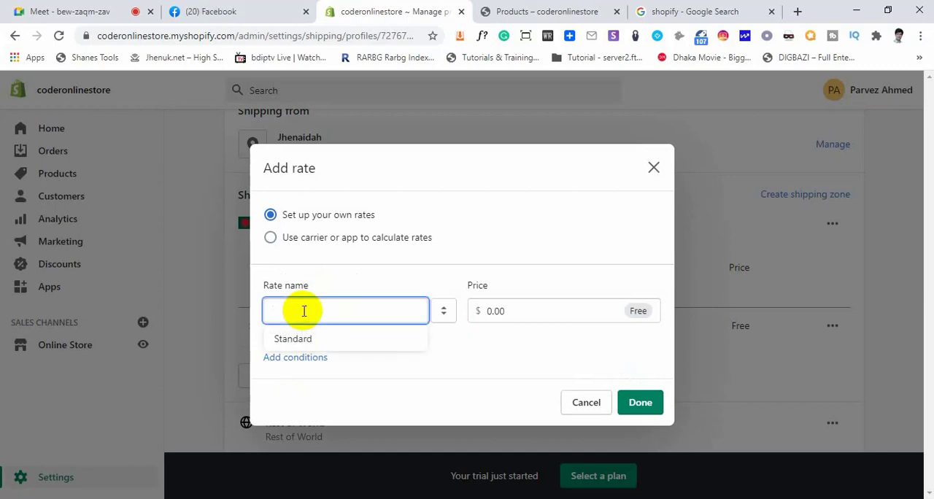
pyautogui.click(301, 339)
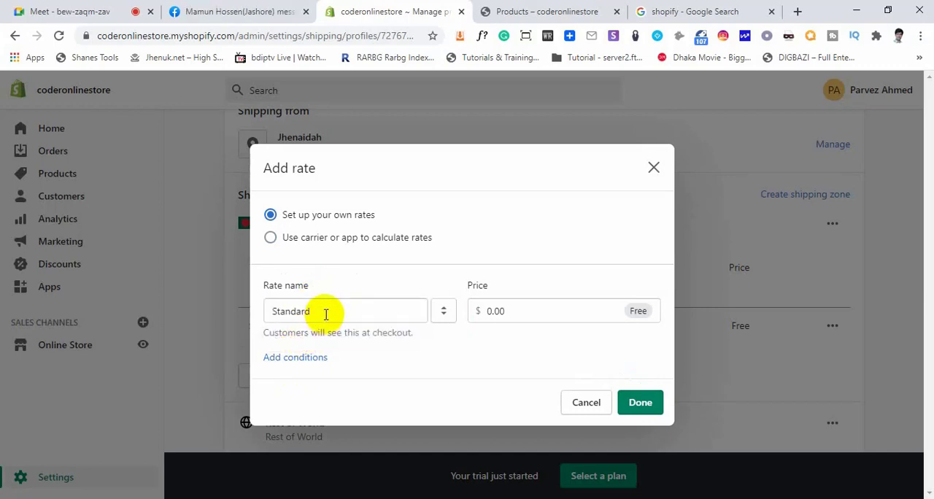
pyautogui.moveTo(326, 312); pyautogui.dragTo(223, 312)
pyautogui.click(375, 308)
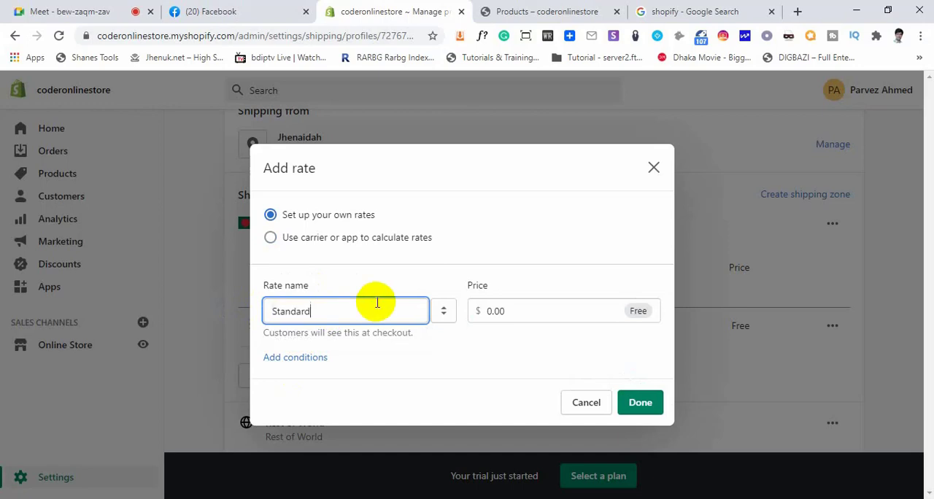
# Add an item-weight condition to the Domestic rate with a minimum of 2 kg and a maximum of 5 kg
pyautogui.click(303, 357)
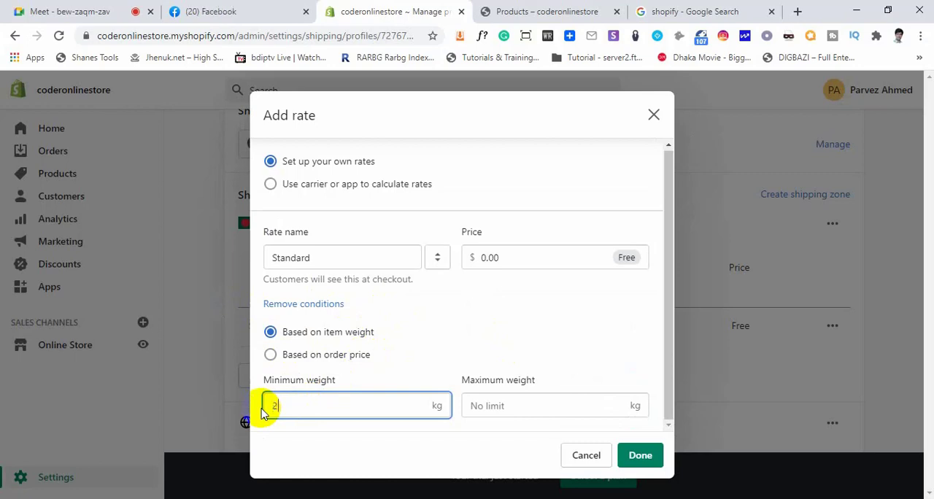
pyautogui.click(541, 408)
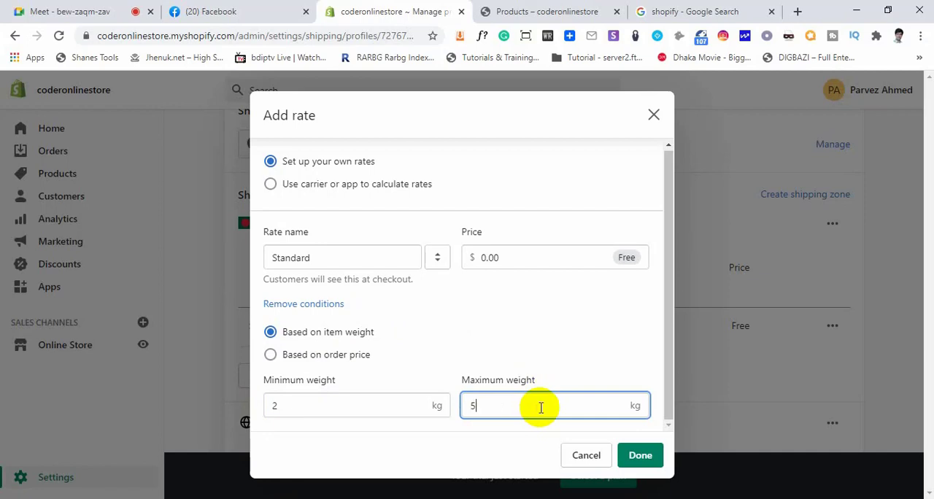
pyautogui.click(470, 313)
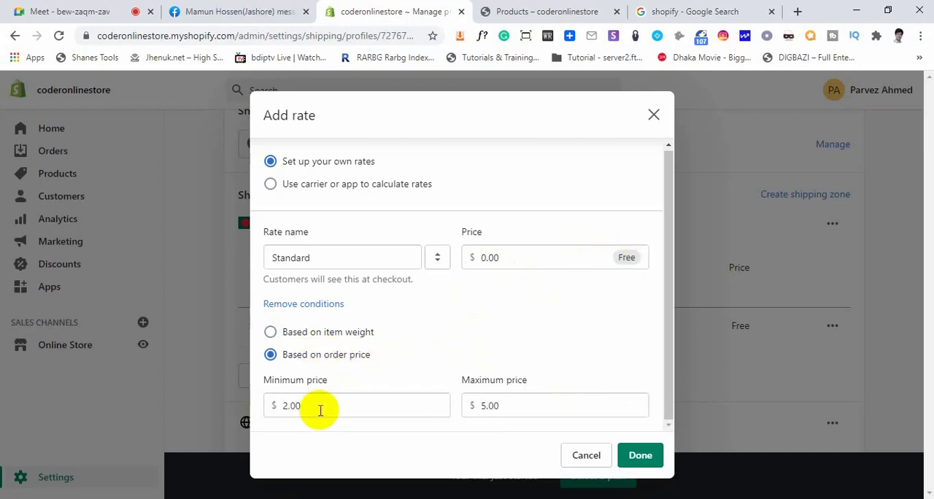
# Base the rate condition on order price, with a minimum of $10.00 and a maximum of $50.00
pyautogui.moveTo(302, 411); pyautogui.dragTo(276, 407)
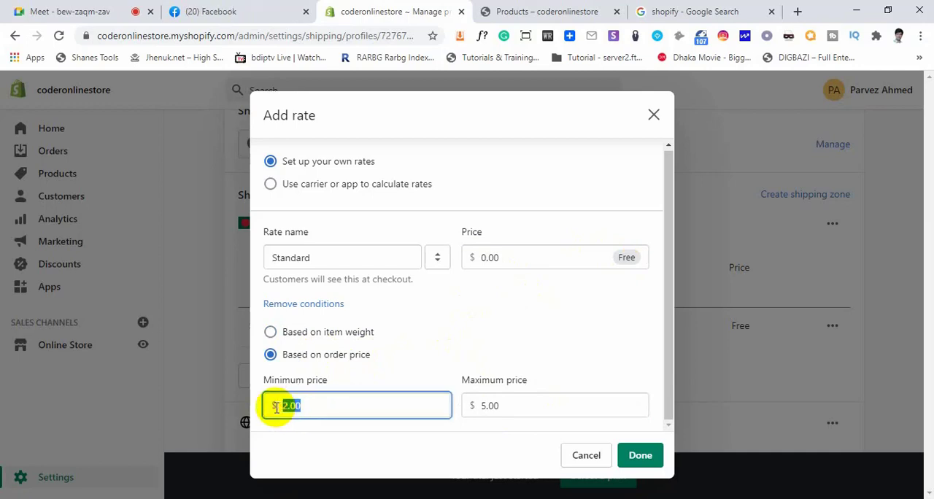
pyautogui.write('10')
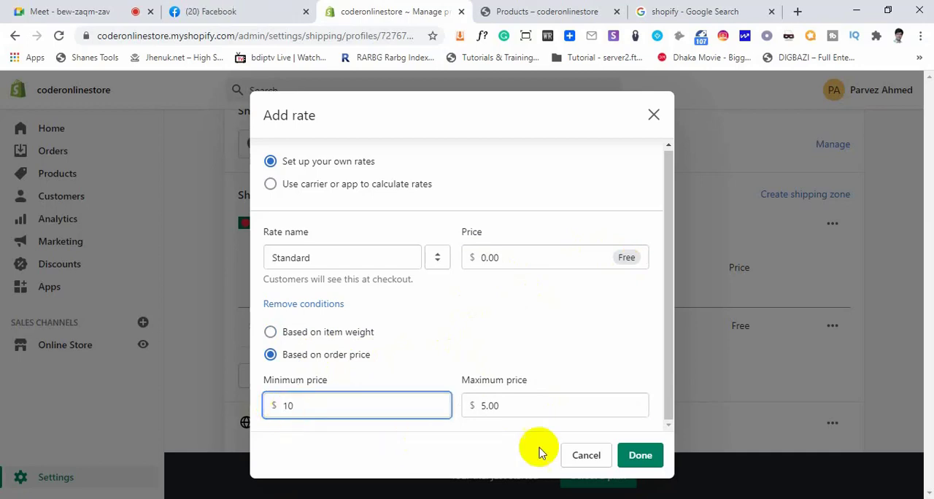
pyautogui.moveTo(510, 402); pyautogui.dragTo(434, 403)
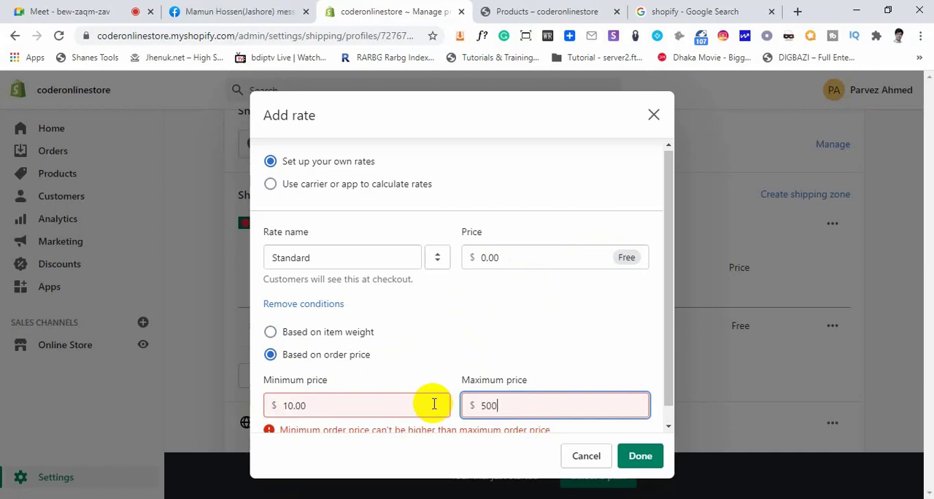
pyautogui.click(461, 340)
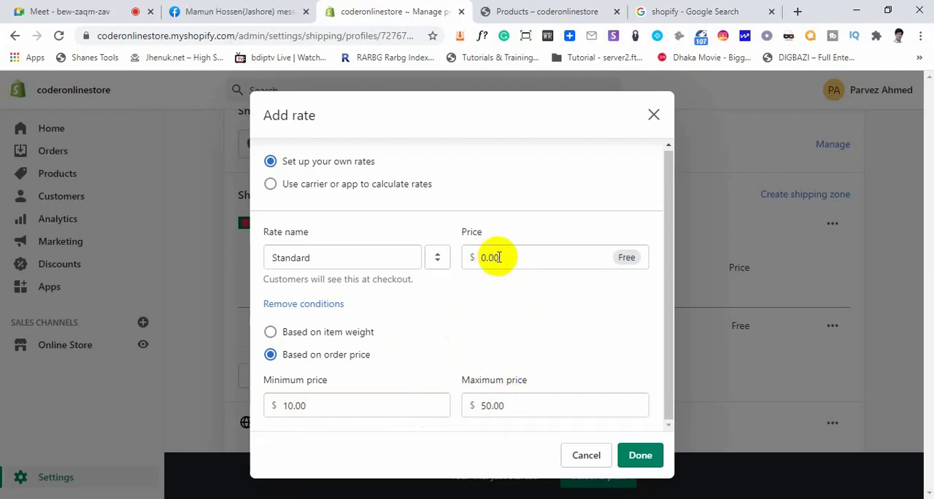
# Set the rate's price to $1.00 and add the rate to the Domestic zone
pyautogui.doubleClick(502, 257)
pyautogui.click(471, 310)
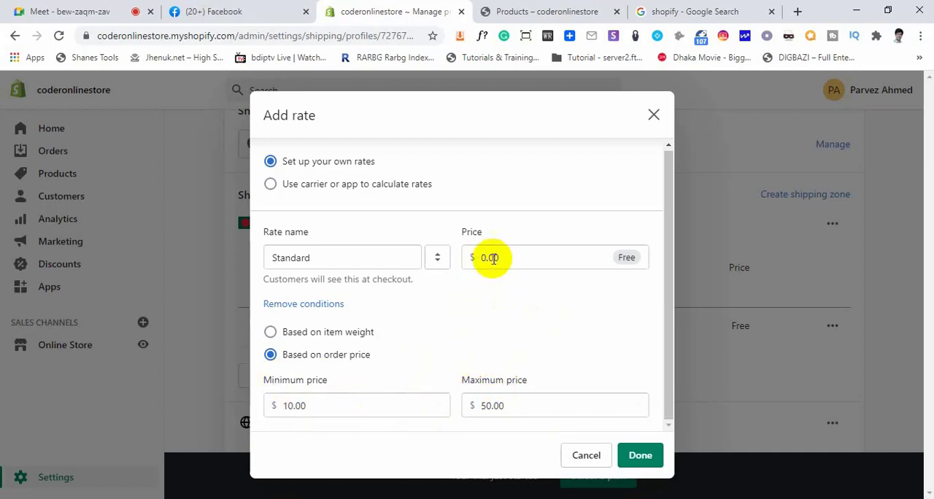
pyautogui.moveTo(499, 258); pyautogui.dragTo(482, 257)
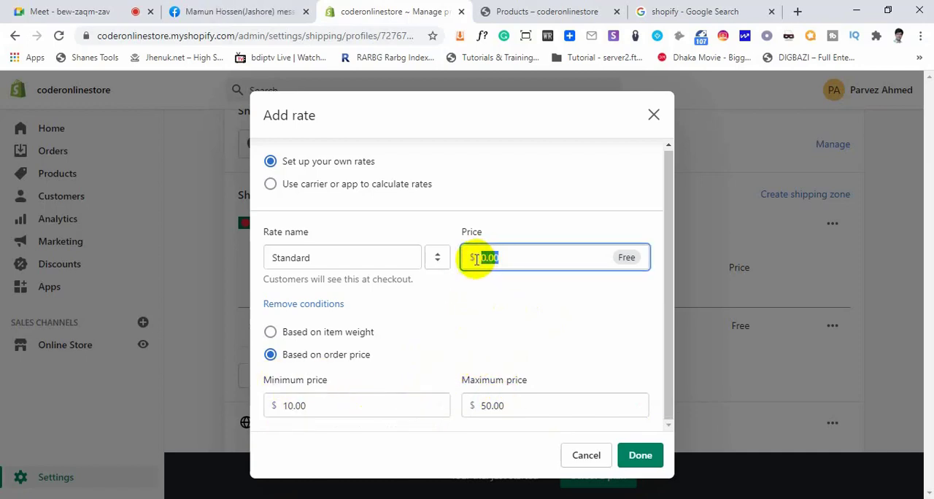
pyautogui.click(485, 315)
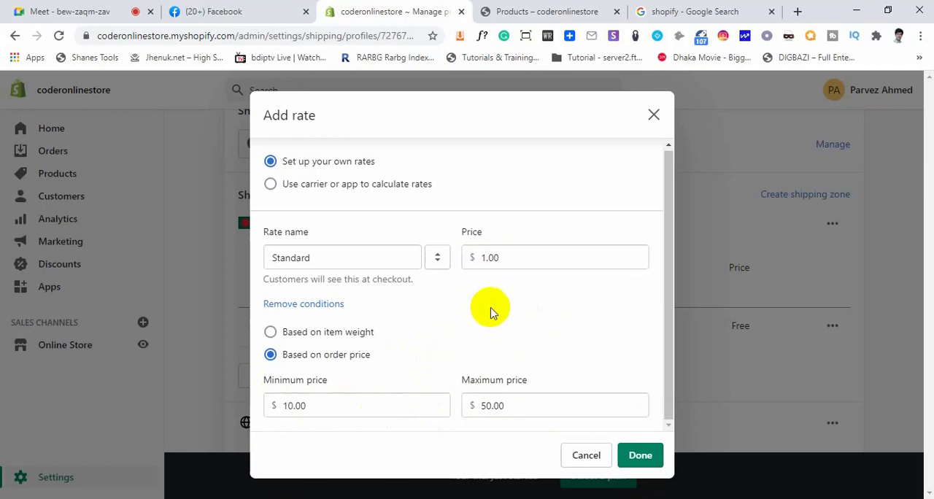
pyautogui.moveTo(489, 257); pyautogui.dragTo(598, 253)
pyautogui.click(552, 298)
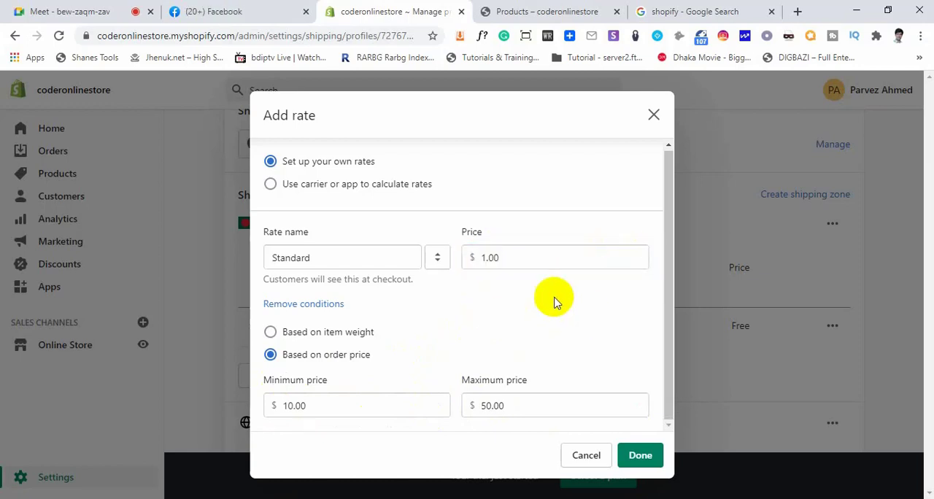
pyautogui.click(639, 459)
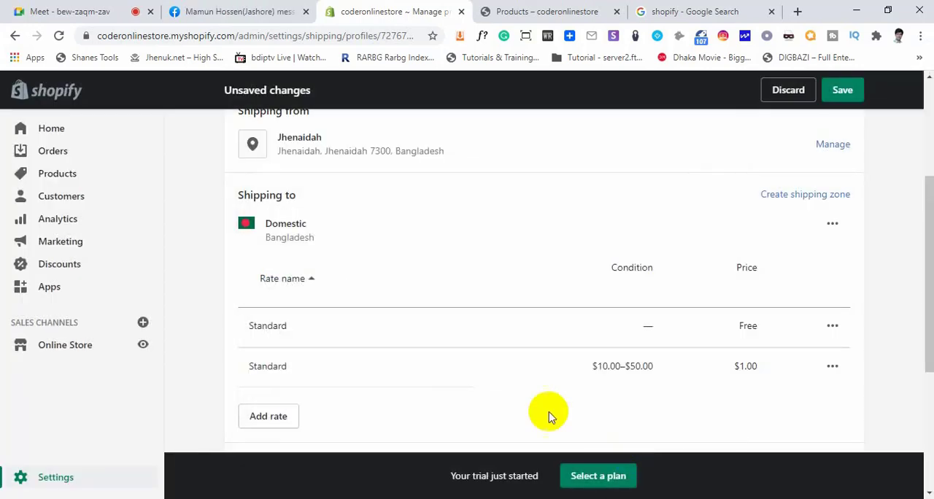
# Highlight the new Domestic rate's condition and price, and look through the rates of the Domestic and Rest of World zones
pyautogui.scroll(-1, 401, 365)
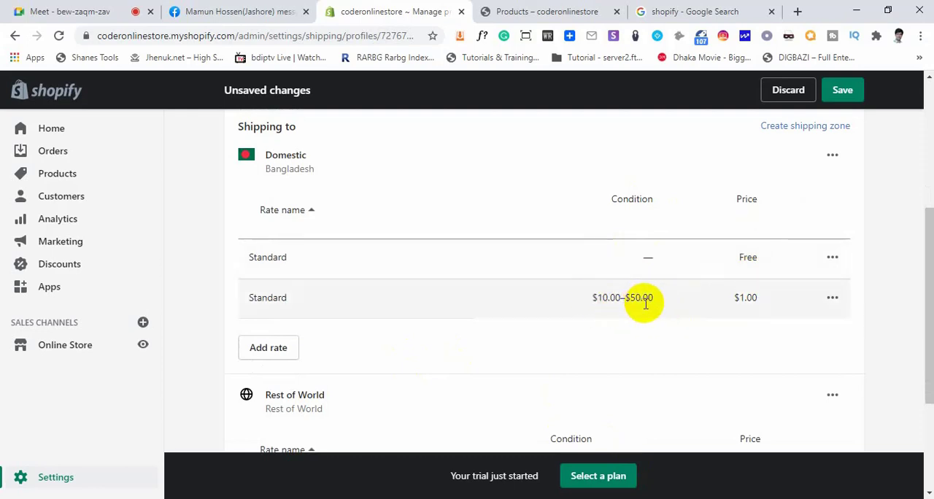
pyautogui.moveTo(643, 299); pyautogui.dragTo(601, 298)
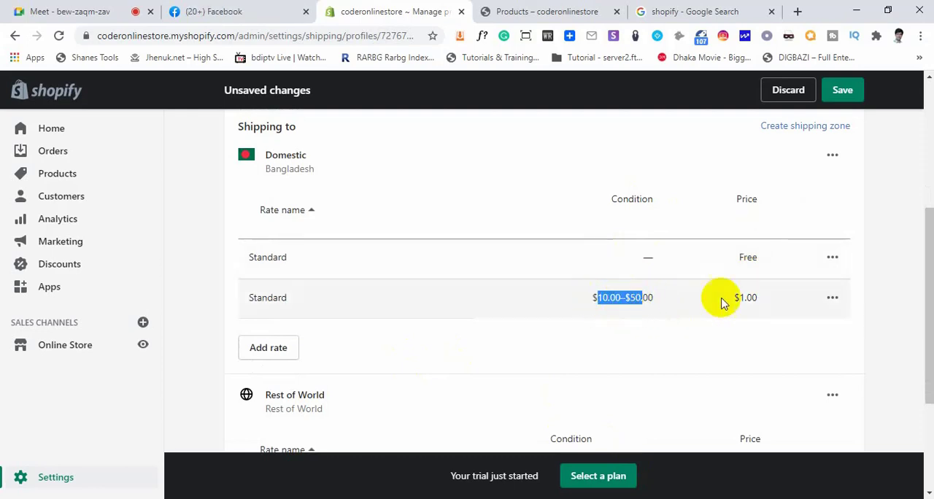
pyautogui.doubleClick(745, 297)
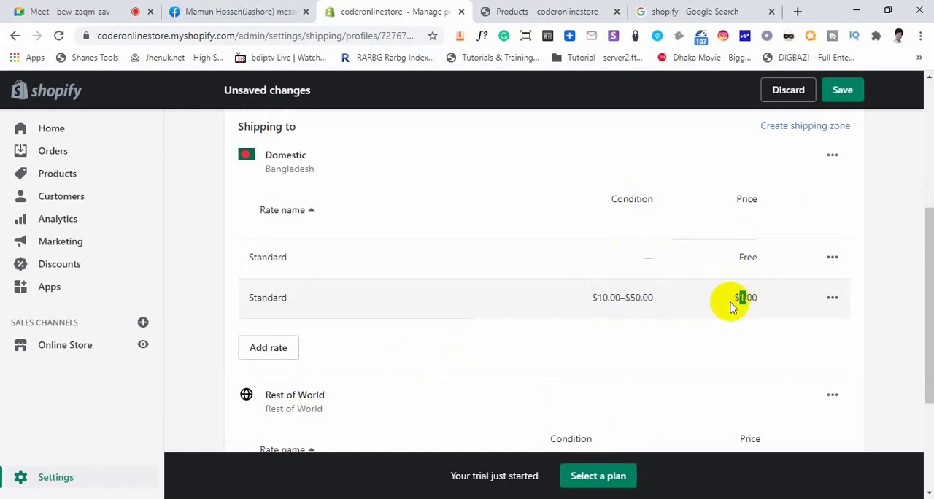
pyautogui.scroll(1, 539, 365)
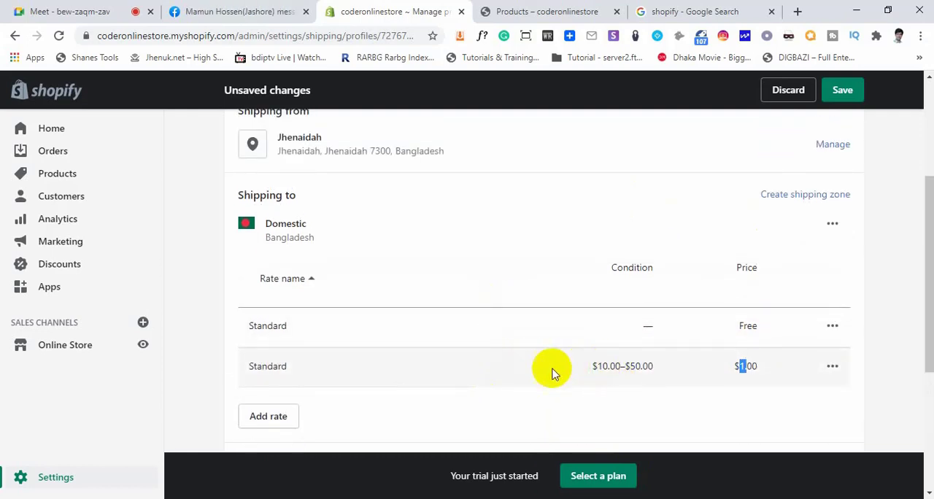
pyautogui.click(721, 387)
pyautogui.scroll(-2, 500, 397)
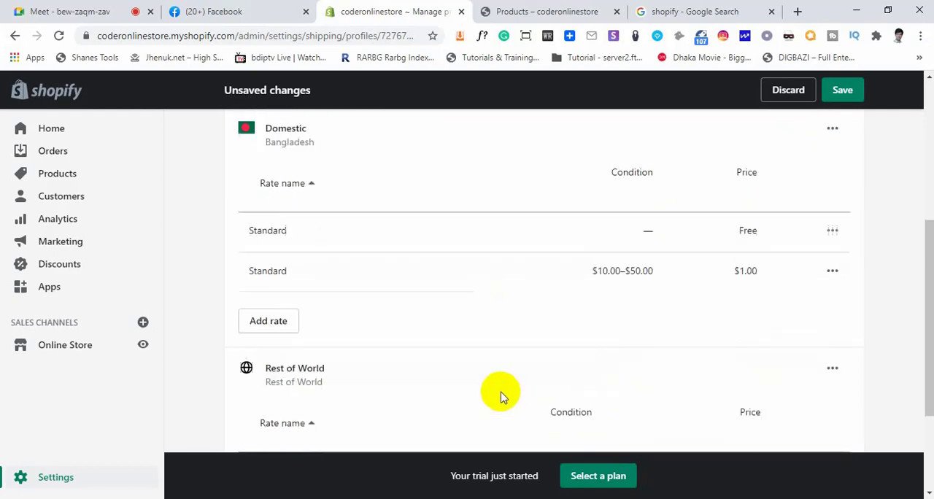
pyautogui.scroll(3, 303, 352)
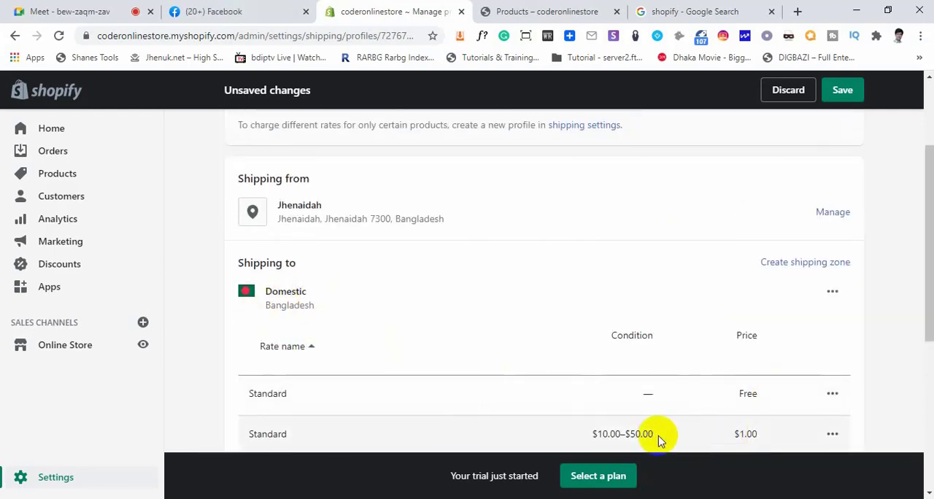
pyautogui.scroll(-2, 511, 416)
pyautogui.scroll(-2, 350, 386)
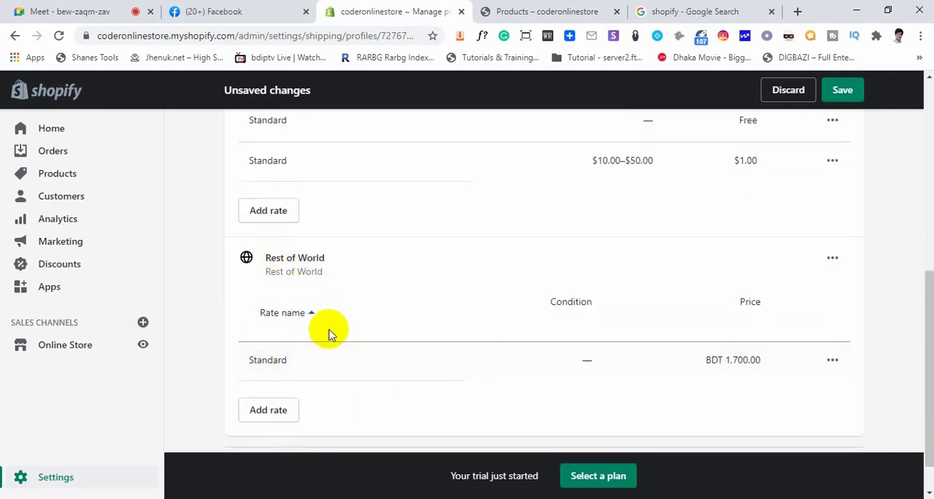
# Create a shipping zone for the United Arab Emirates with all its emirates, searching the countries for "united"
pyautogui.scroll(4, 328, 331)
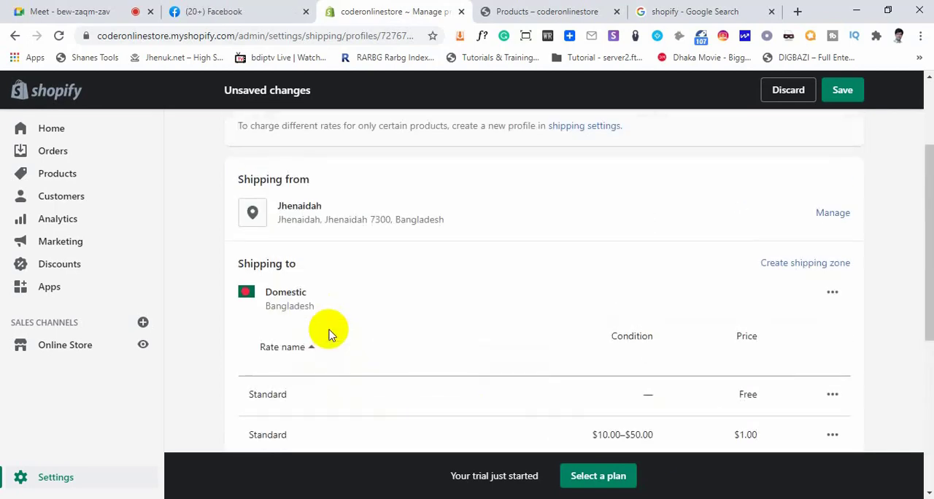
pyautogui.click(794, 264)
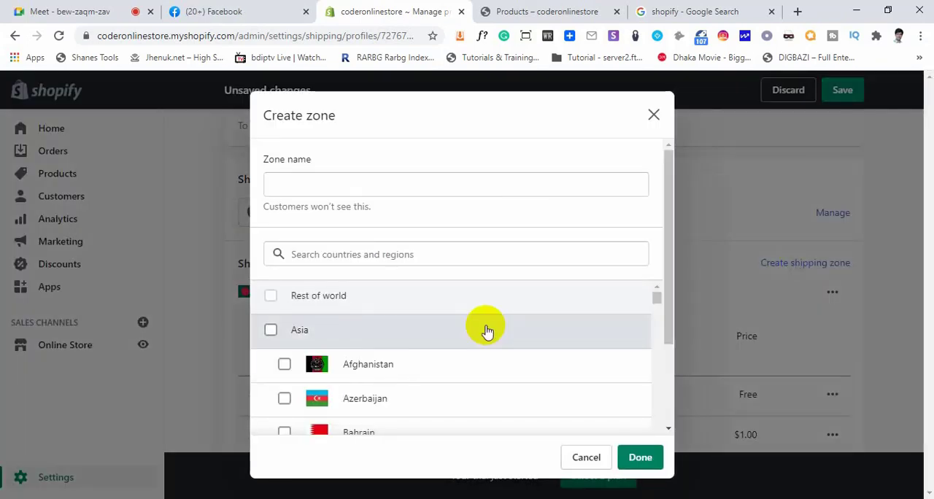
pyautogui.click(331, 252)
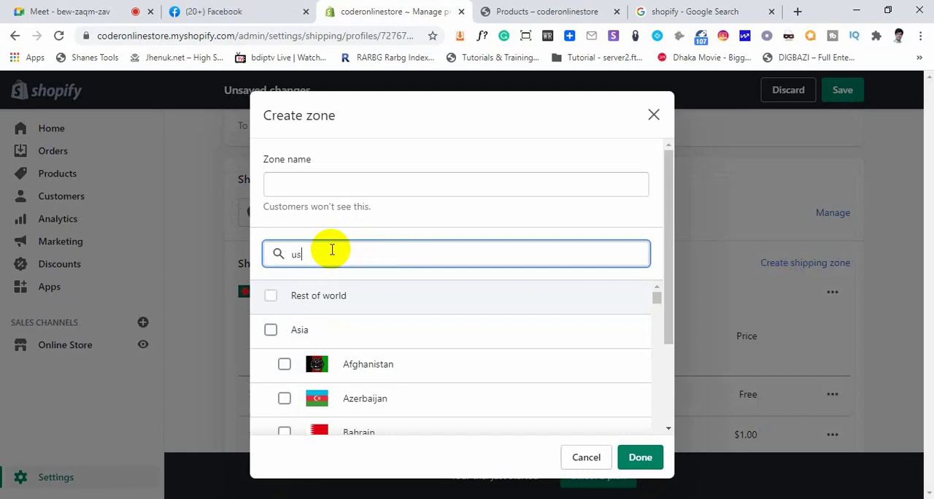
pyautogui.moveTo(336, 249); pyautogui.dragTo(255, 257)
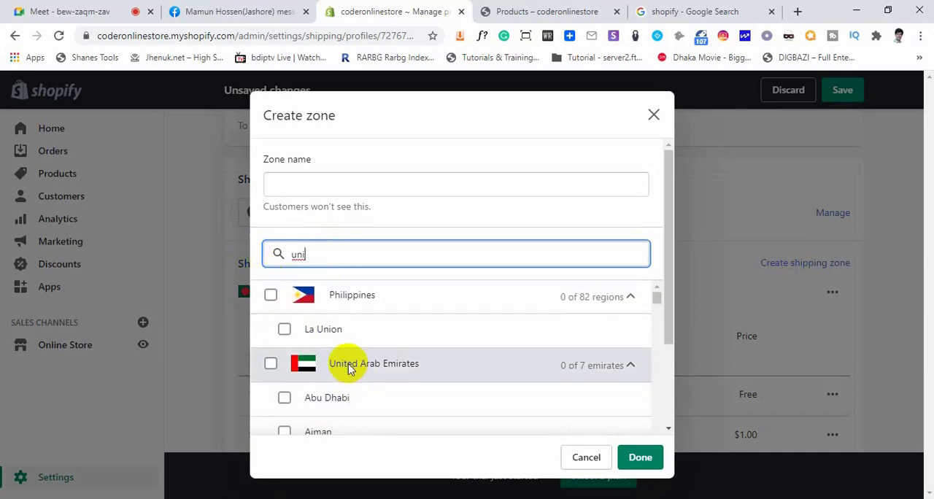
pyautogui.scroll(-2, 350, 369)
pyautogui.scroll(2, 348, 368)
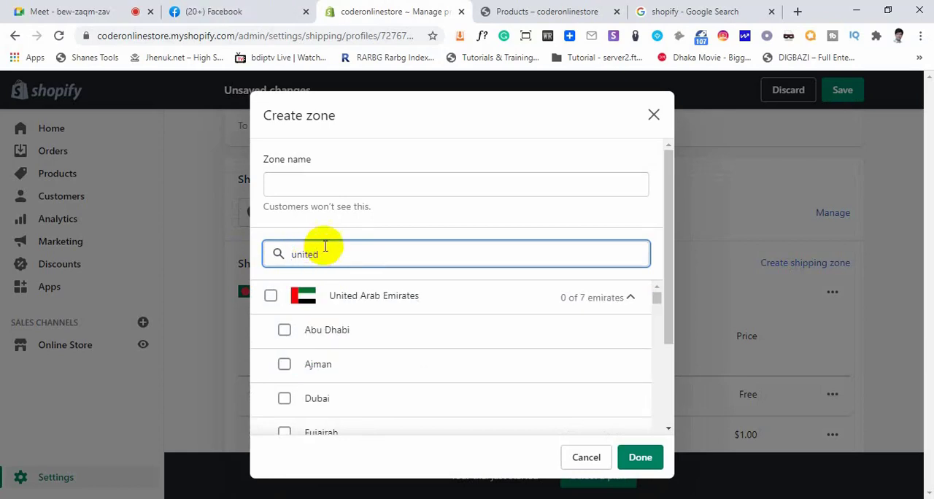
pyautogui.click(268, 297)
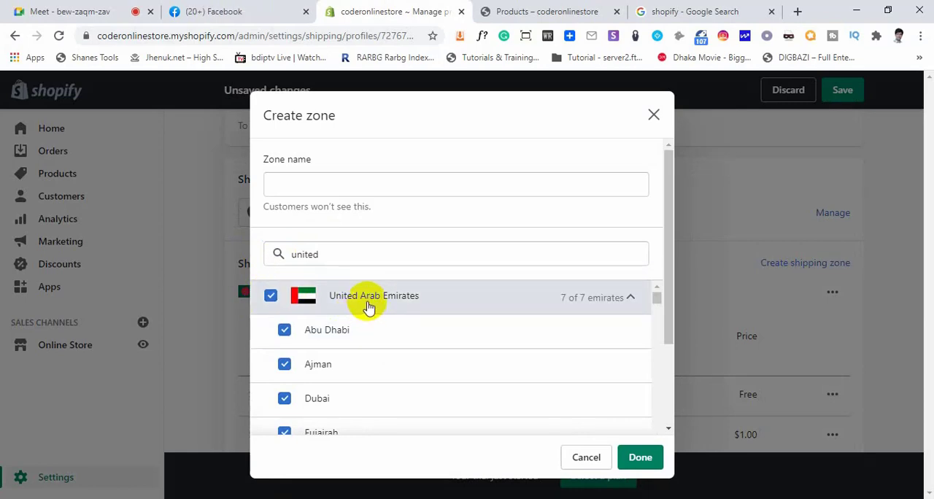
pyautogui.click(645, 459)
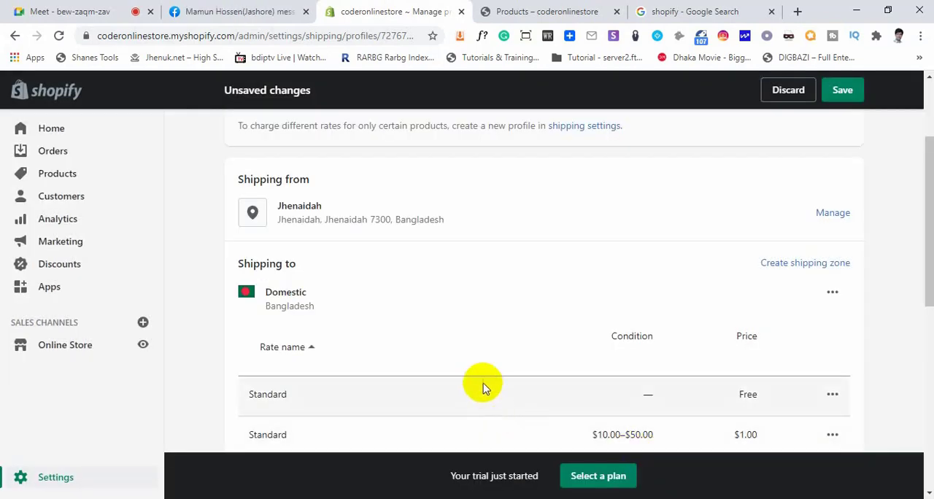
# Open a new rate for the United Arab Emirates zone, examine its price and item-weight condition fields, and cancel it
pyautogui.scroll(-4, 482, 380)
pyautogui.scroll(-3, 311, 277)
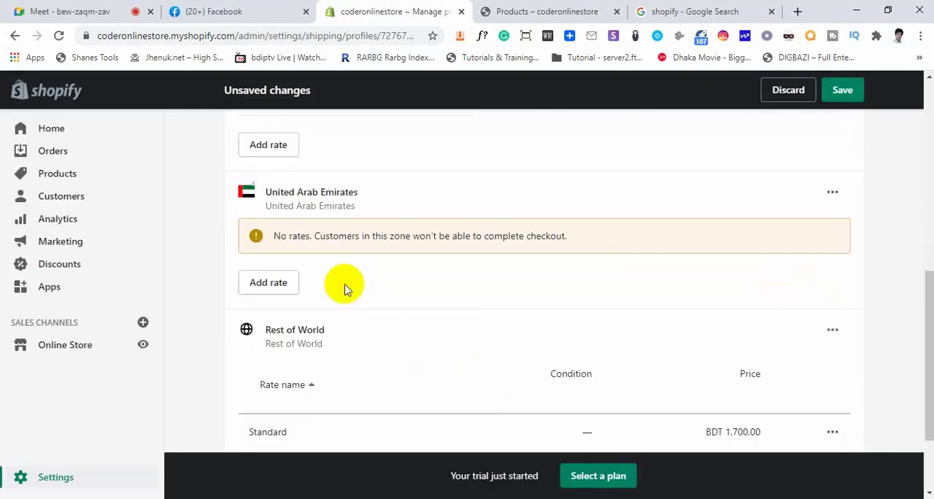
pyautogui.scroll(5, 340, 289)
pyautogui.scroll(-2, 286, 321)
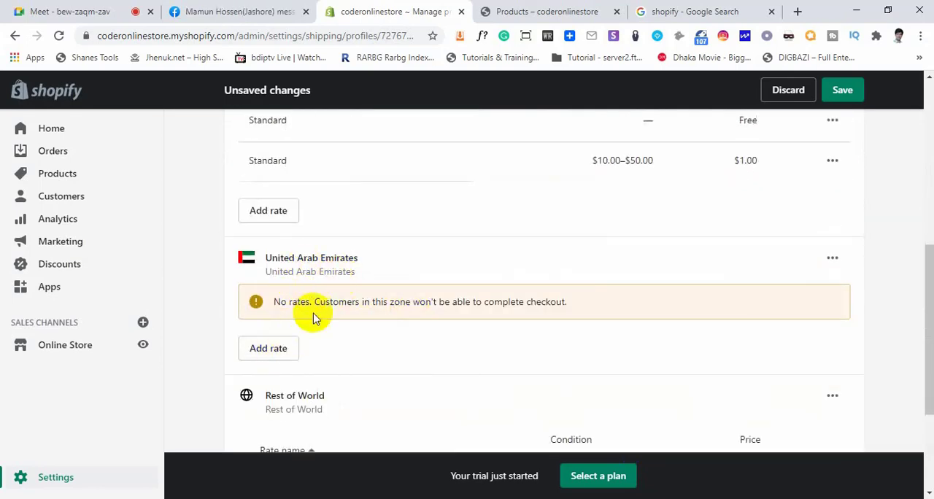
pyautogui.click(277, 357)
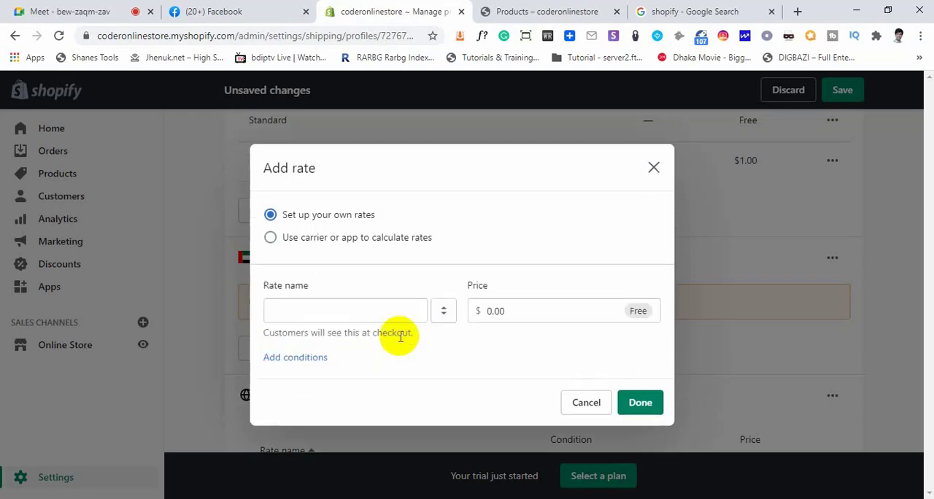
pyautogui.click(340, 315)
pyautogui.click(299, 357)
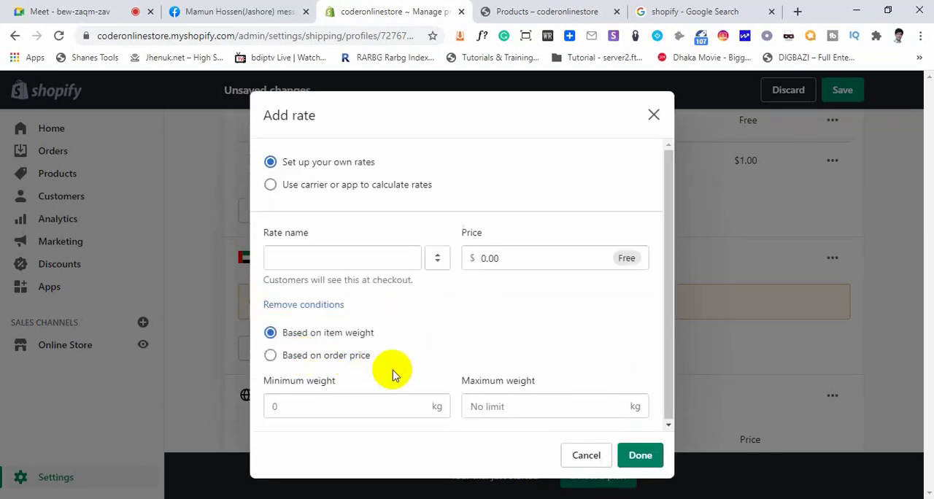
pyautogui.click(489, 258)
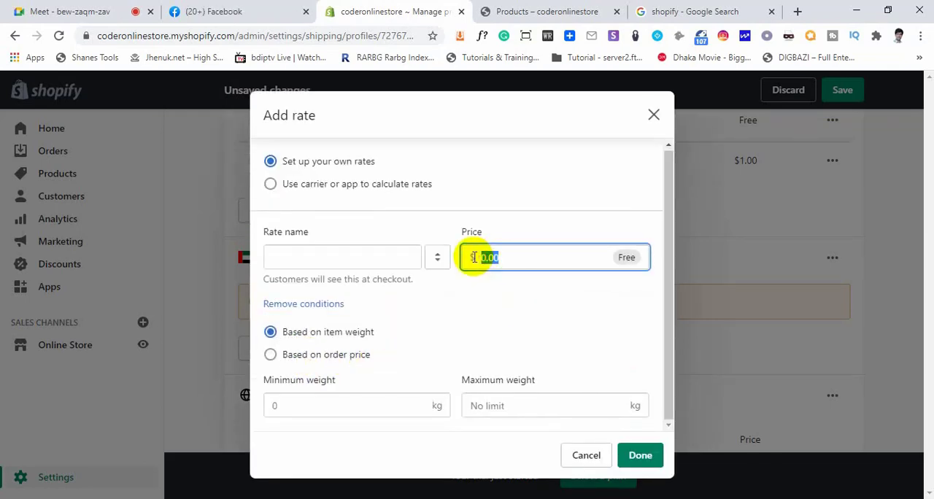
pyautogui.click(481, 305)
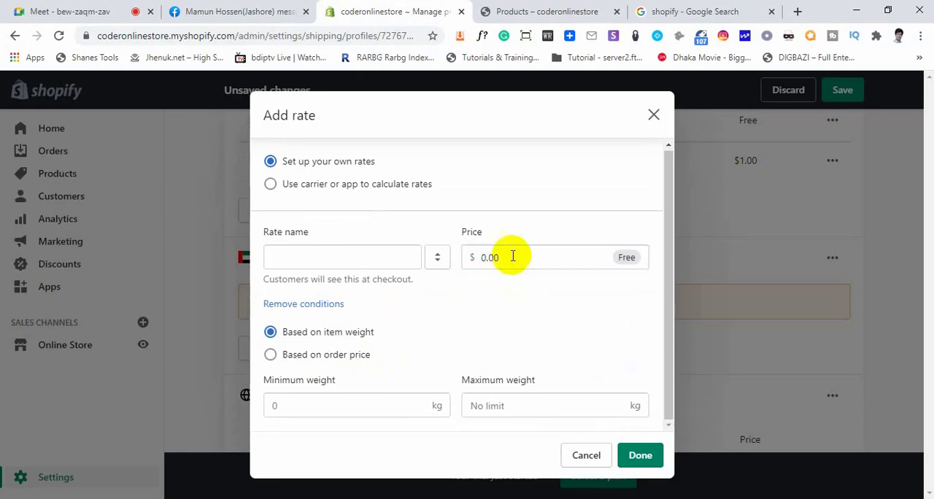
pyautogui.click(480, 257)
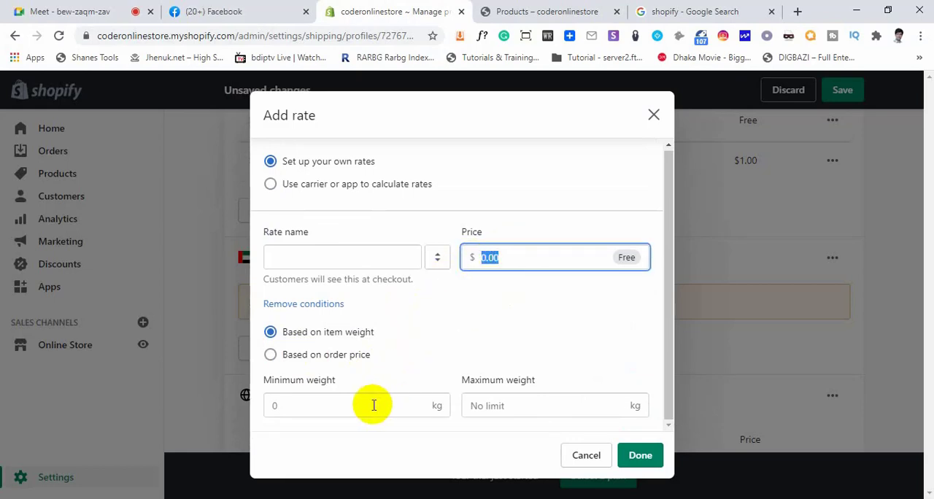
pyautogui.click(334, 404)
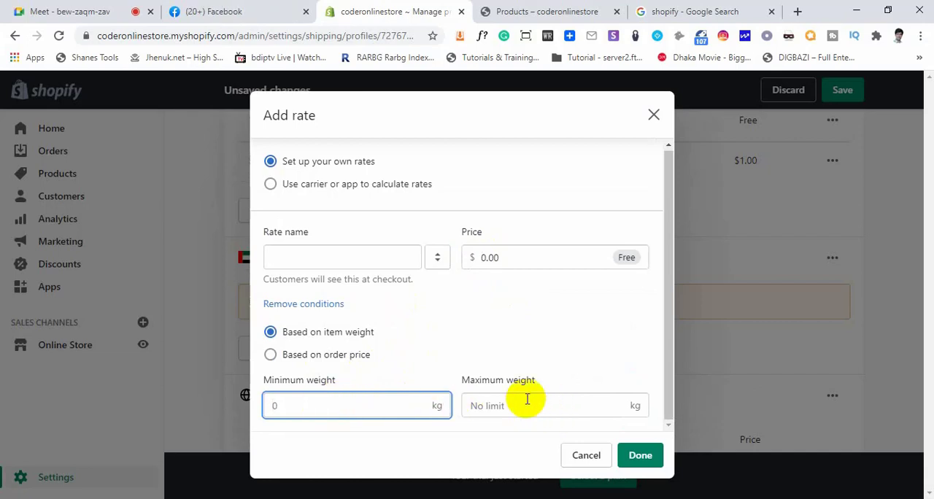
pyautogui.click(488, 257)
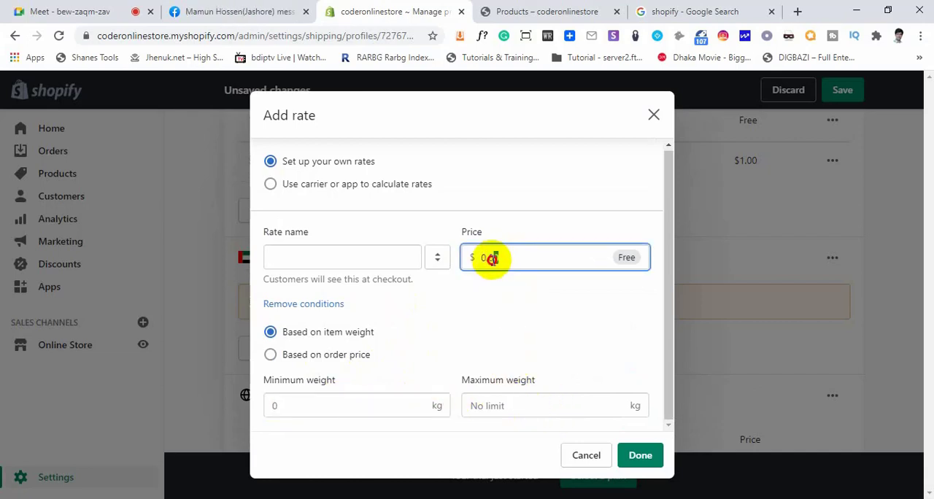
pyautogui.click(465, 323)
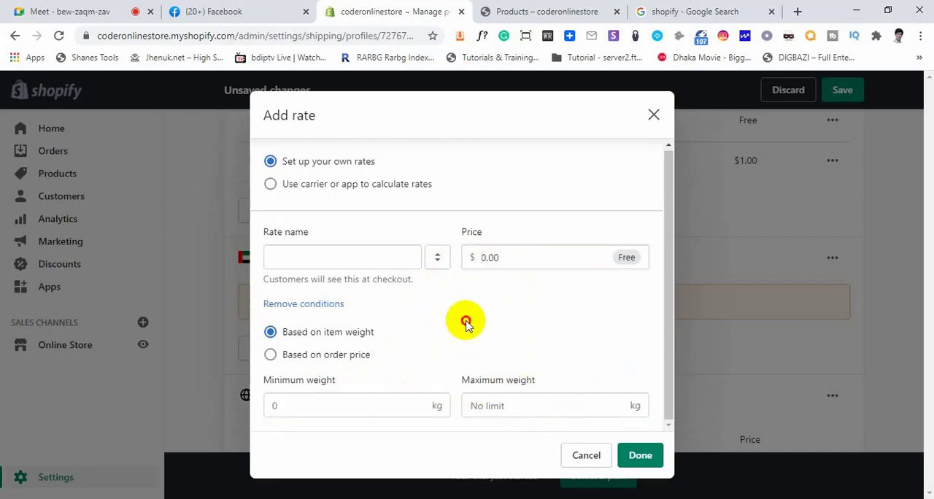
pyautogui.click(581, 455)
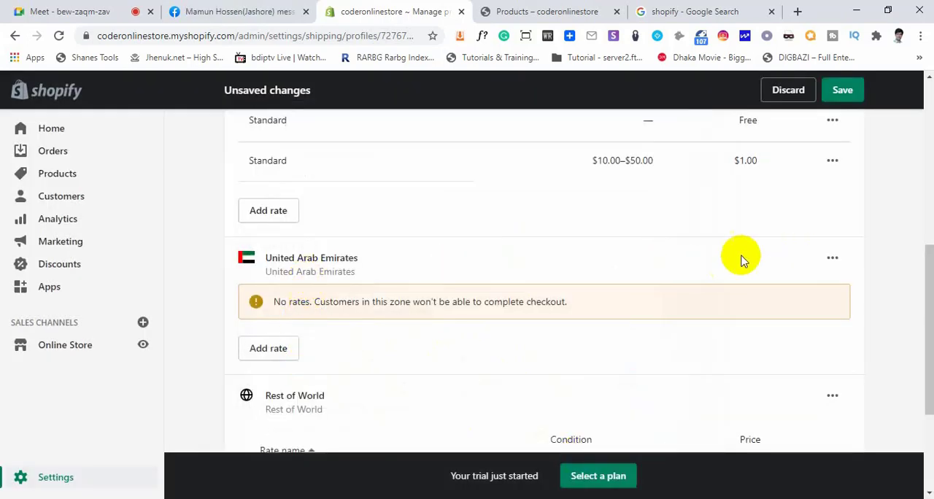
# Try selecting all of Asia for the United Arab Emirates zone, look through the country list, and cancel the zone edit
pyautogui.click(832, 259)
pyautogui.click(814, 294)
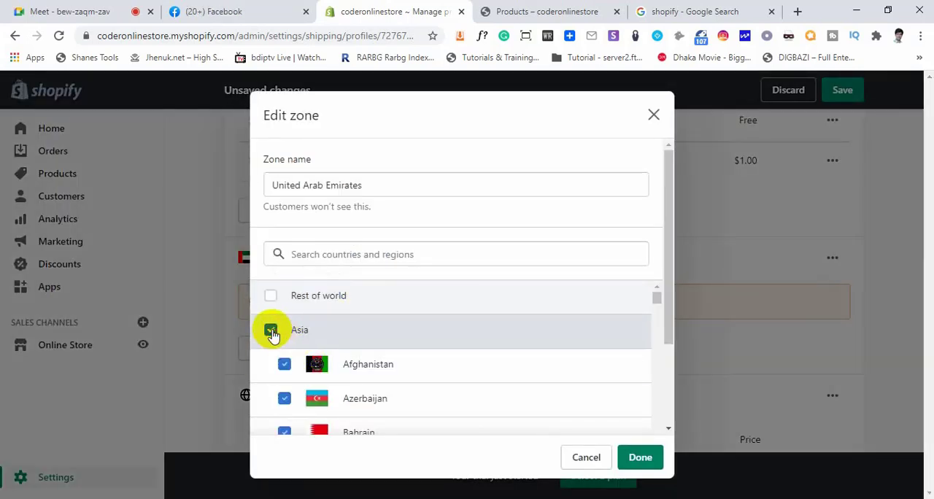
pyautogui.click(350, 259)
pyautogui.scroll(-8, 386, 369)
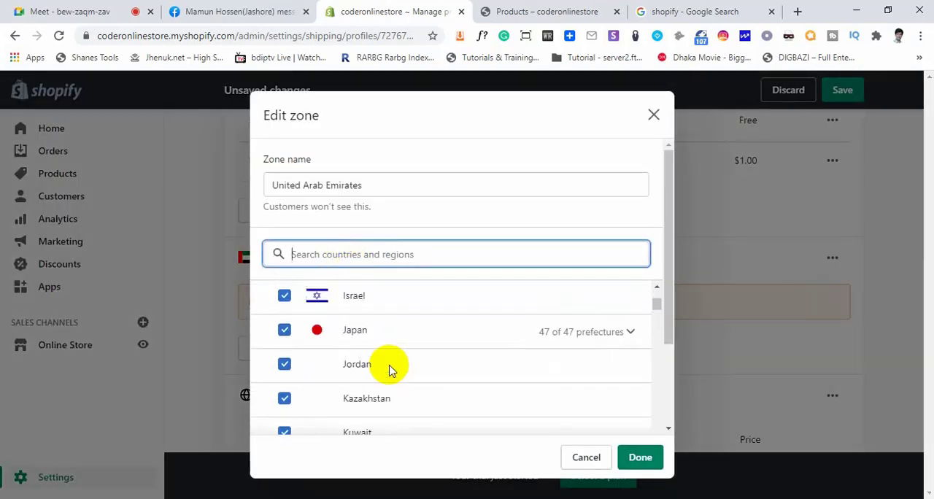
pyautogui.scroll(-12, 390, 372)
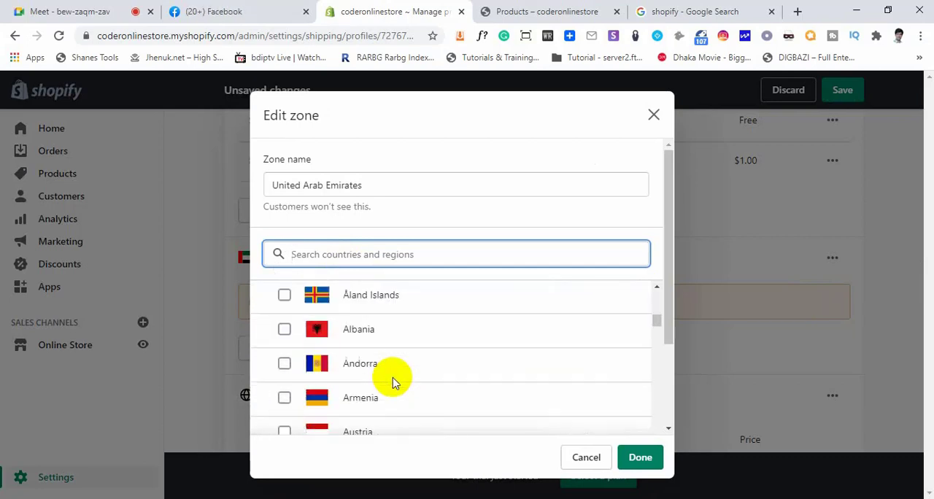
pyautogui.scroll(-4, 392, 381)
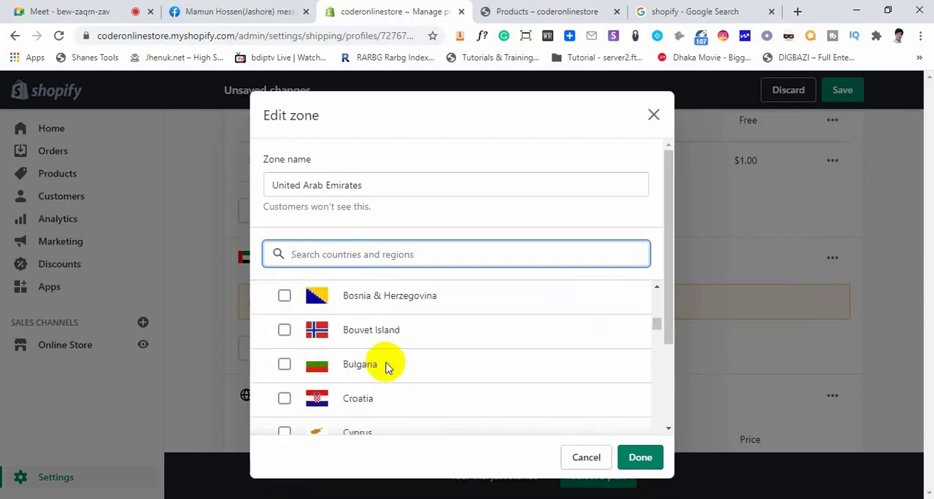
pyautogui.scroll(-10, 386, 368)
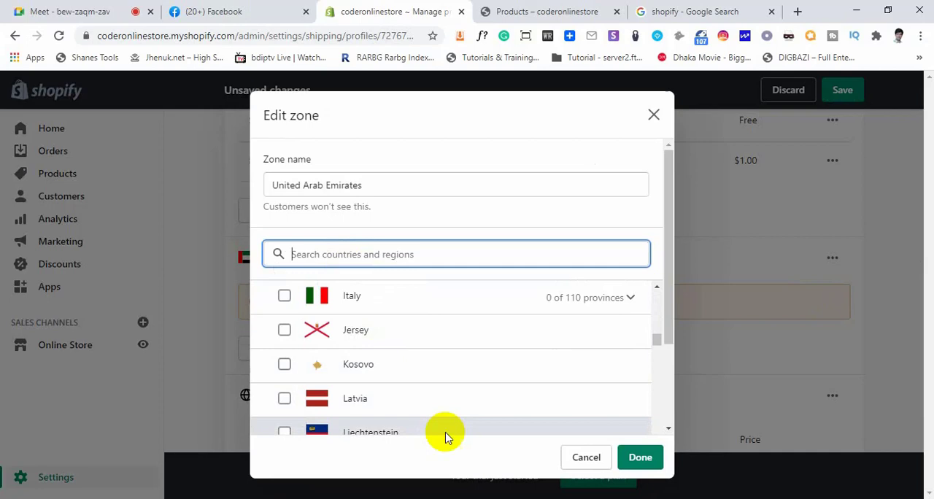
pyautogui.click(588, 455)
# Save the shipping profile with its new zone and rate, and return to the settings overview
pyautogui.scroll(-3, 304, 340)
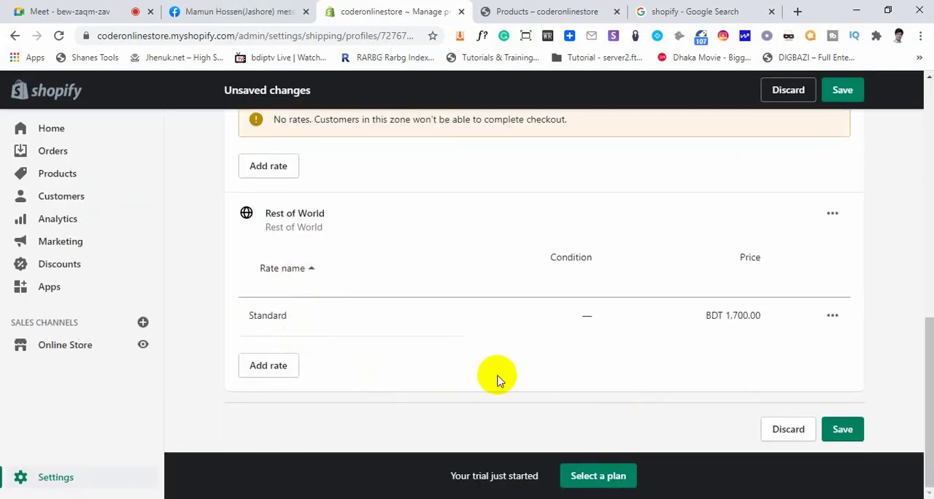
pyautogui.click(842, 429)
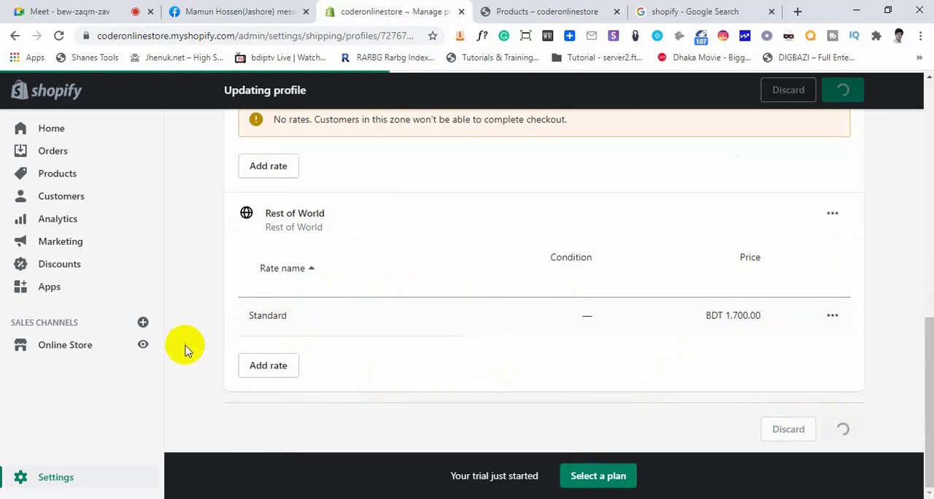
pyautogui.click(55, 477)
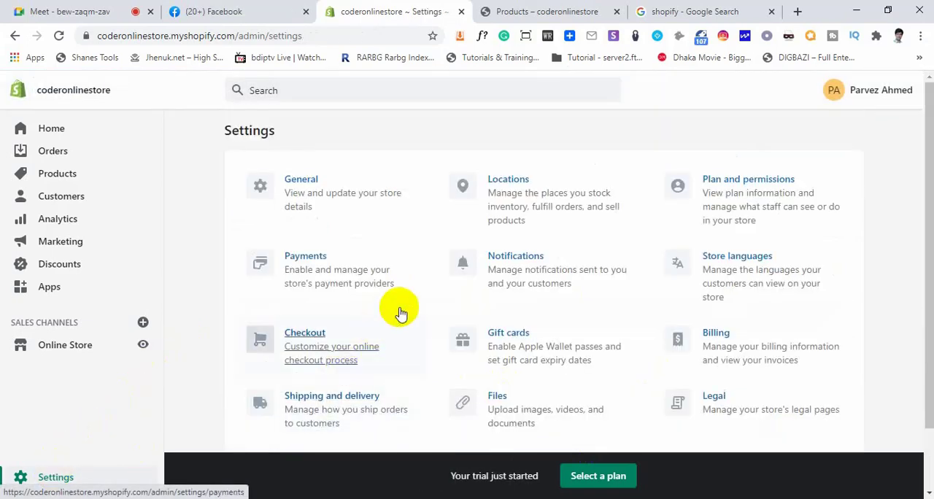
# View the Files settings page and open the Legal settings
pyautogui.click(496, 400)
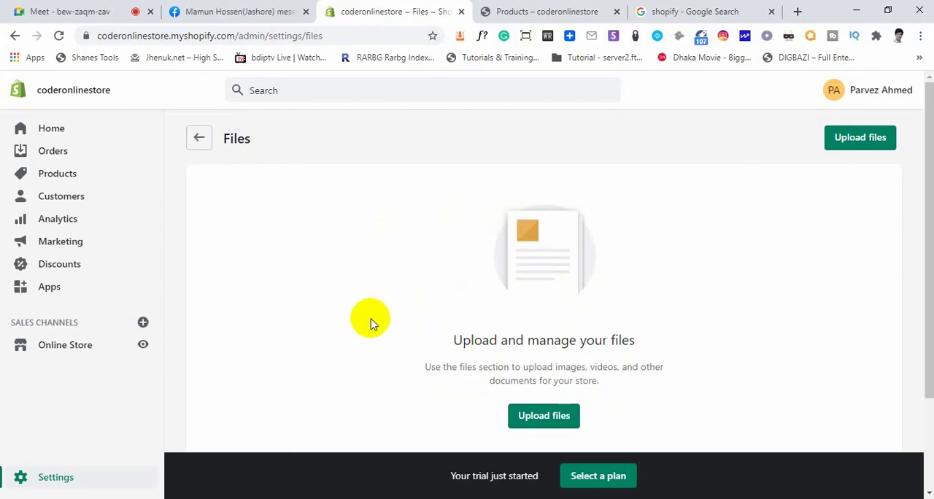
pyautogui.click(55, 480)
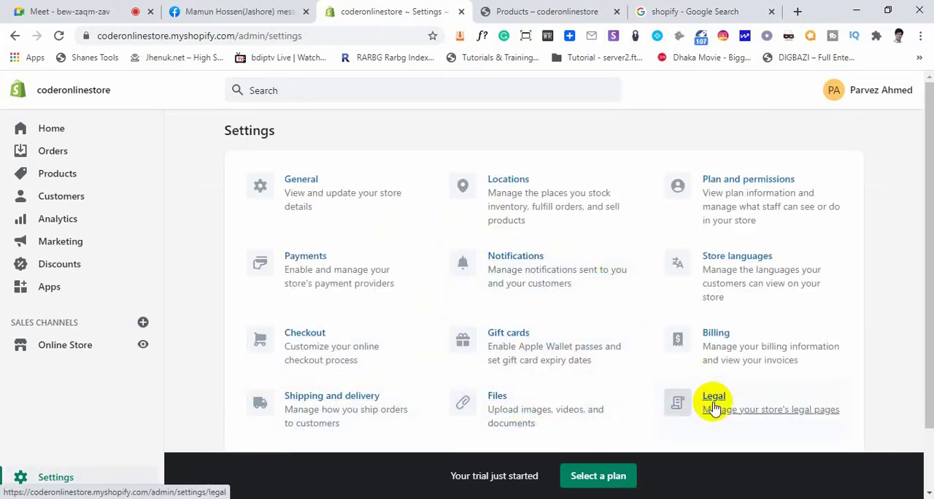
pyautogui.click(711, 403)
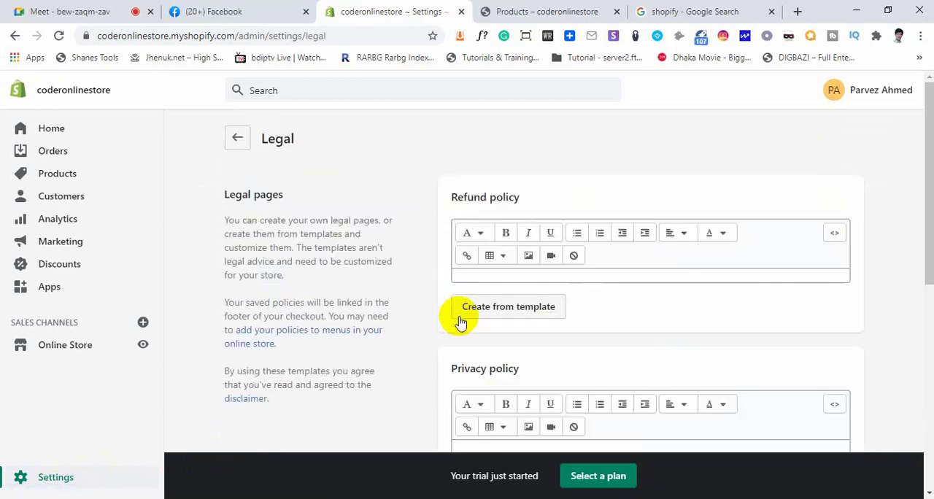
# Look through the Legal page, highlighting the refund policy, privacy policy, terms of service and shipping policy headings
pyautogui.moveTo(523, 201); pyautogui.dragTo(457, 197)
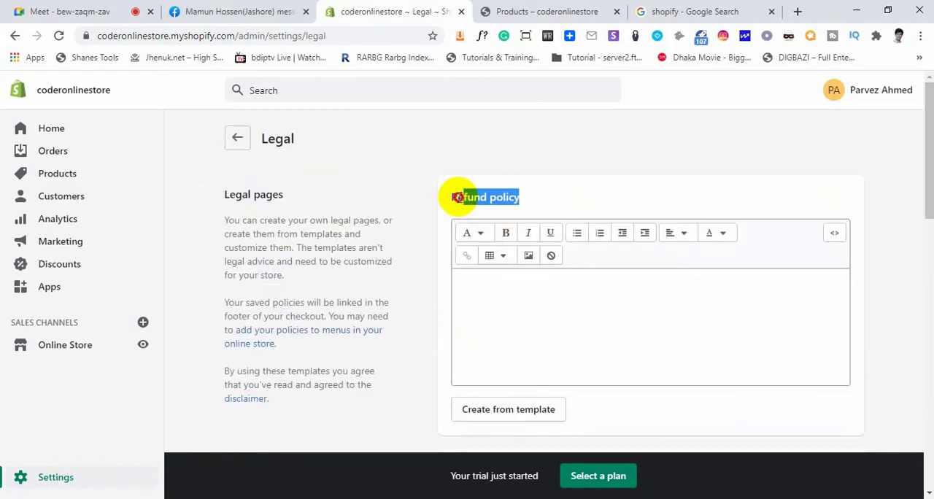
pyautogui.scroll(-3, 481, 281)
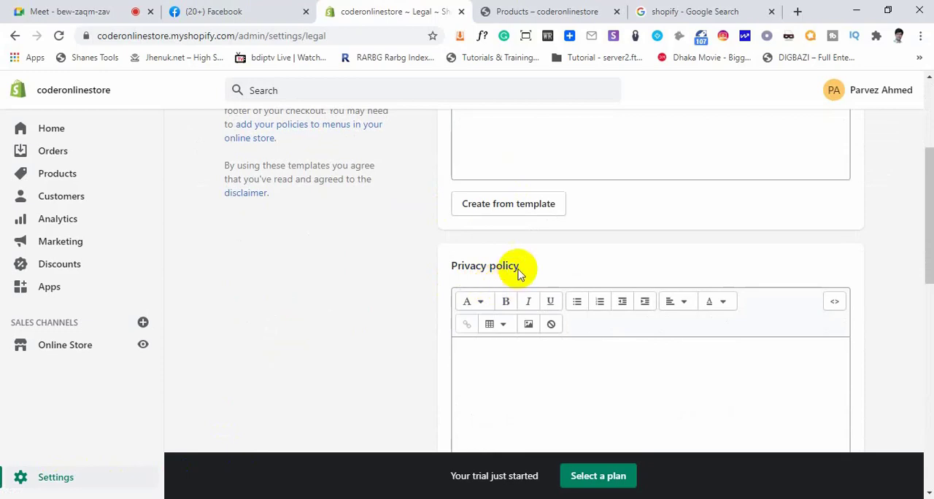
pyautogui.moveTo(519, 268); pyautogui.dragTo(431, 280)
pyautogui.scroll(-3, 431, 280)
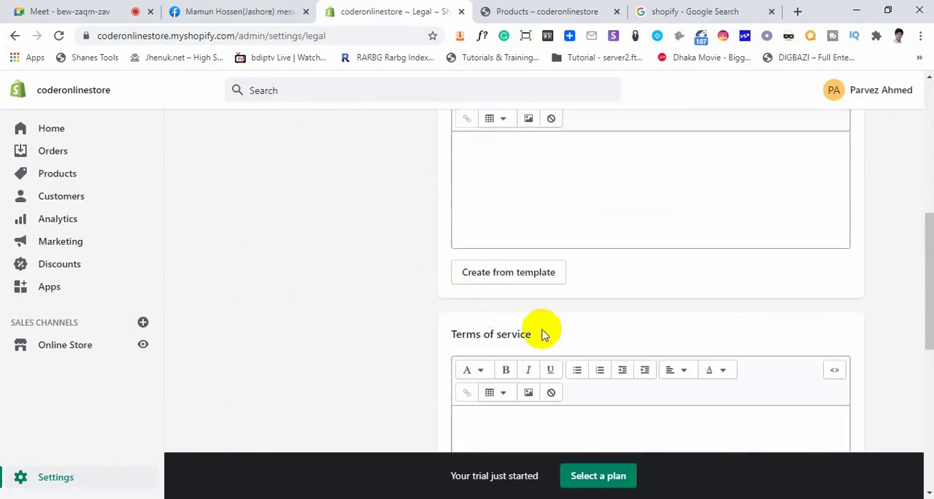
pyautogui.moveTo(541, 334); pyautogui.dragTo(442, 340)
pyautogui.scroll(-3, 508, 334)
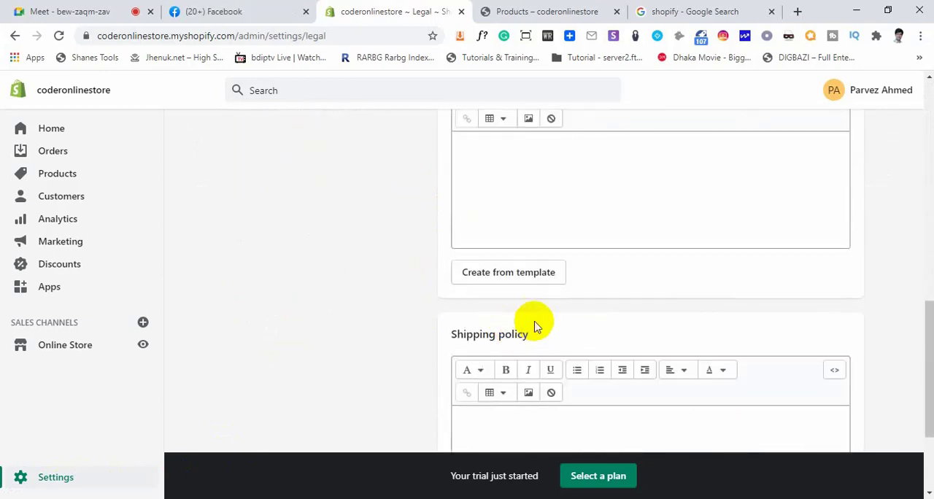
pyautogui.moveTo(530, 340); pyautogui.dragTo(431, 329)
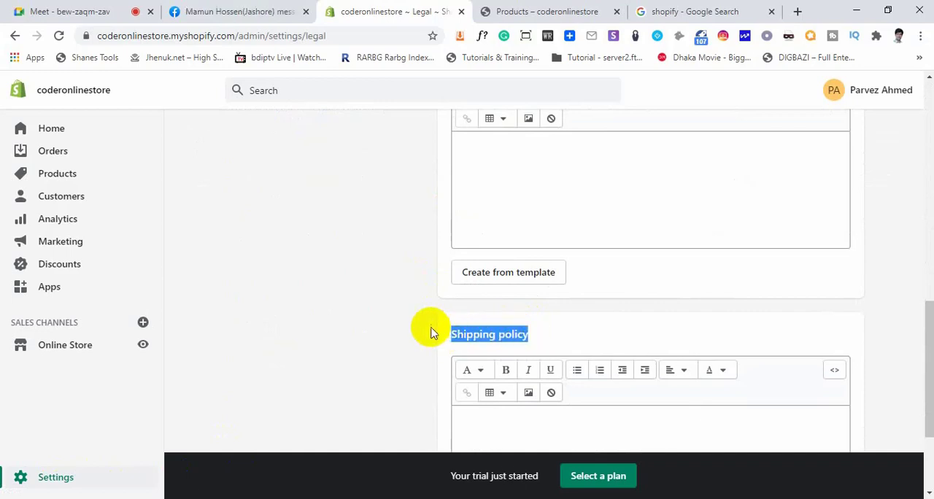
pyautogui.scroll(5, 389, 302)
pyautogui.scroll(1, 389, 302)
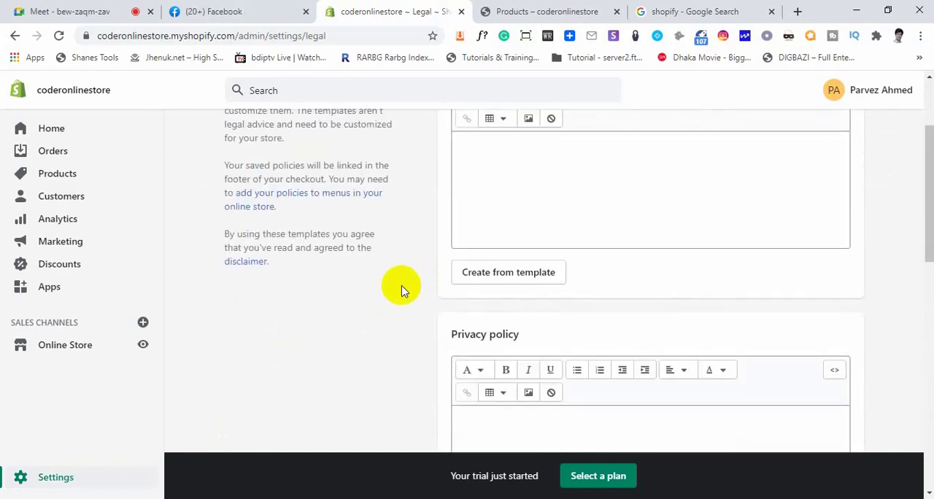
pyautogui.scroll(2, 401, 291)
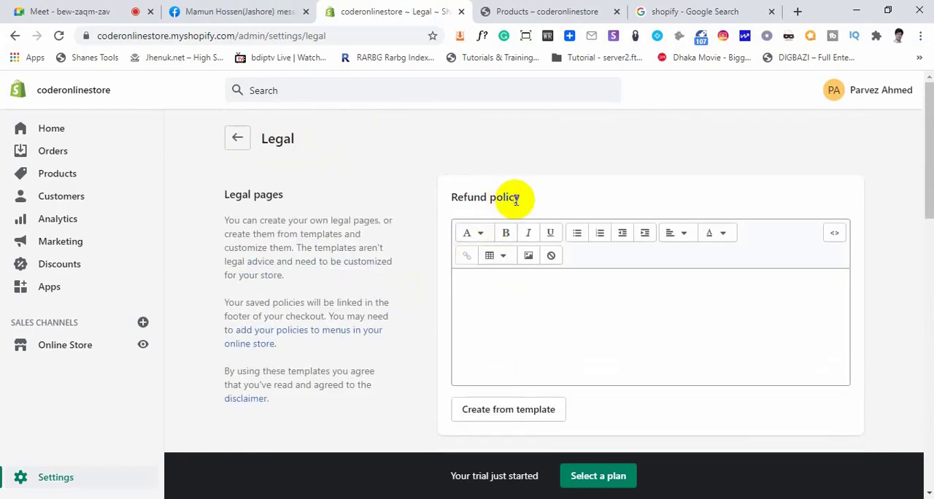
# Create the store's refund policy from the template and look through the inserted text
pyautogui.moveTo(516, 197); pyautogui.dragTo(457, 198)
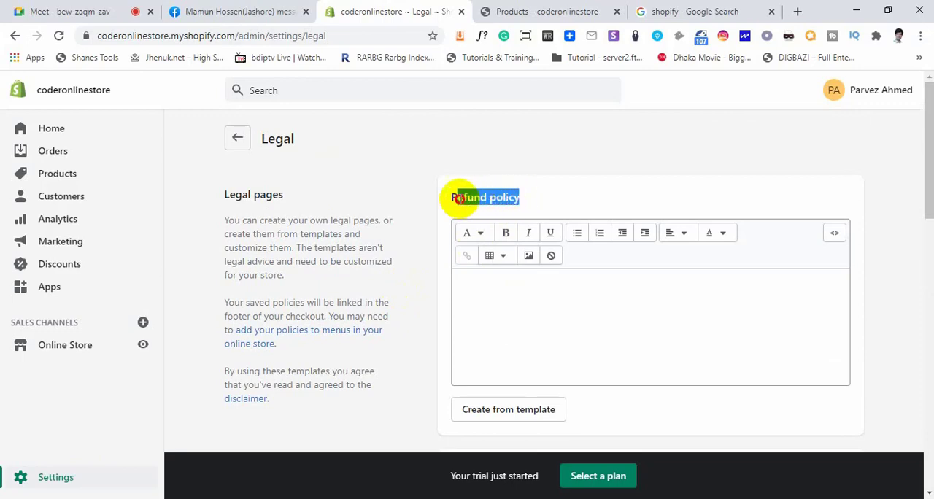
pyautogui.click(483, 285)
pyautogui.click(407, 288)
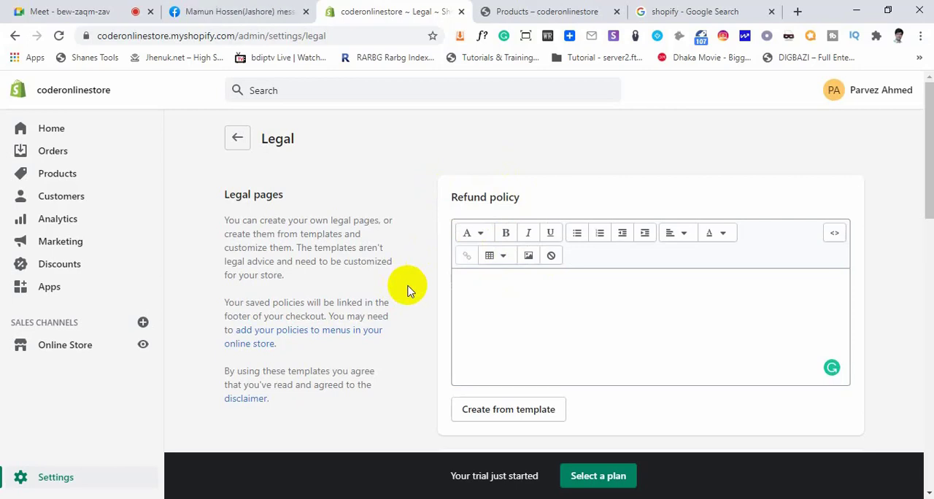
pyautogui.click(492, 293)
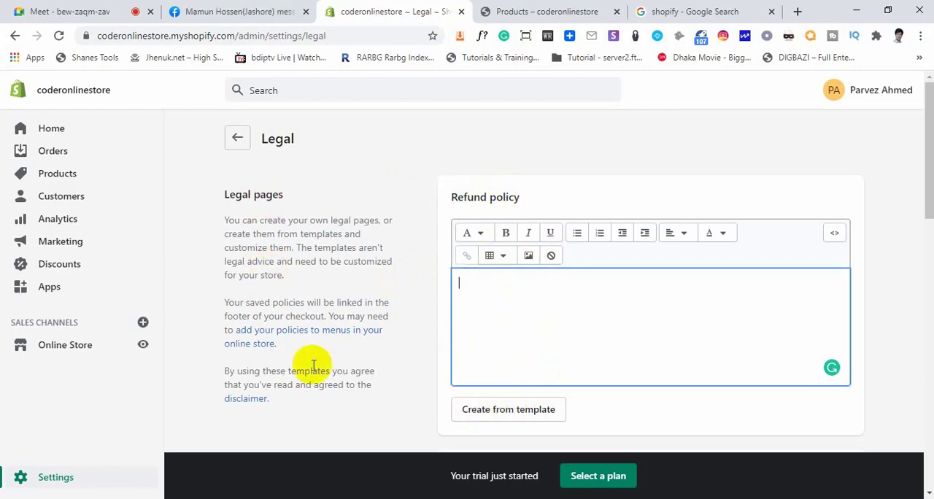
pyautogui.scroll(-1, 510, 379)
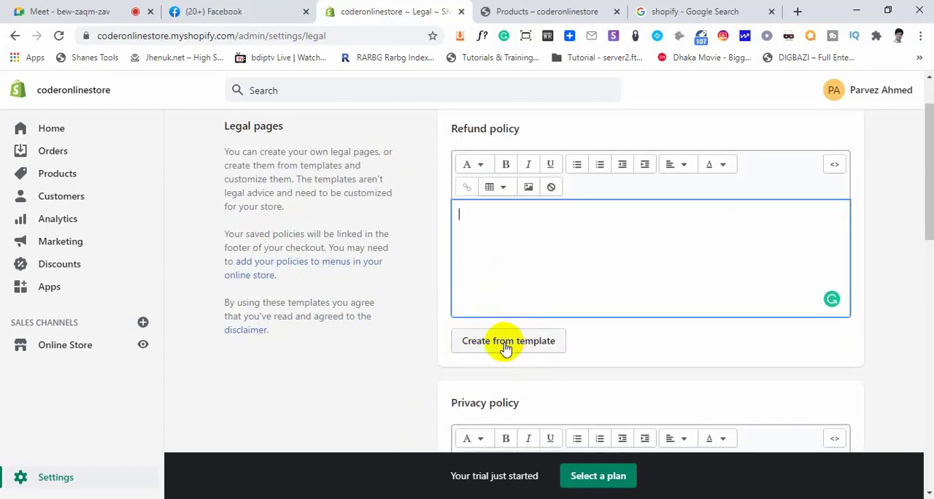
pyautogui.click(513, 349)
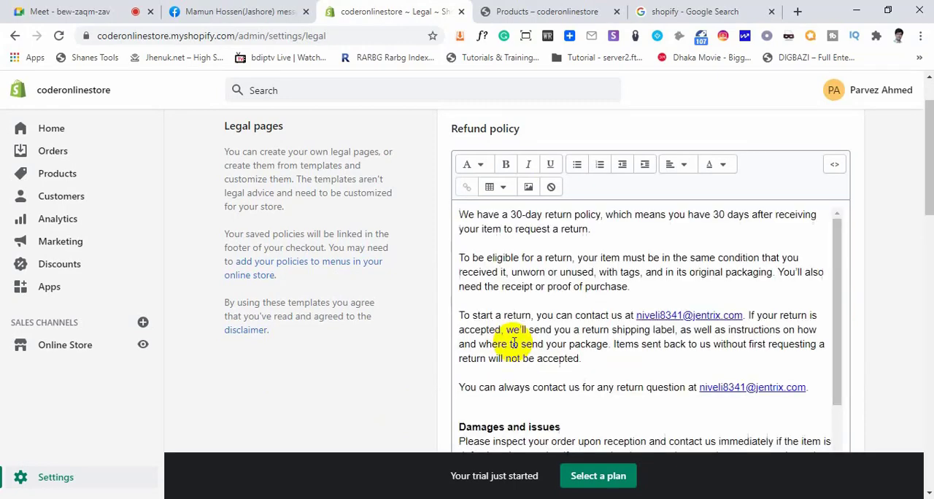
pyautogui.scroll(1, 552, 344)
pyautogui.scroll(-2, 579, 311)
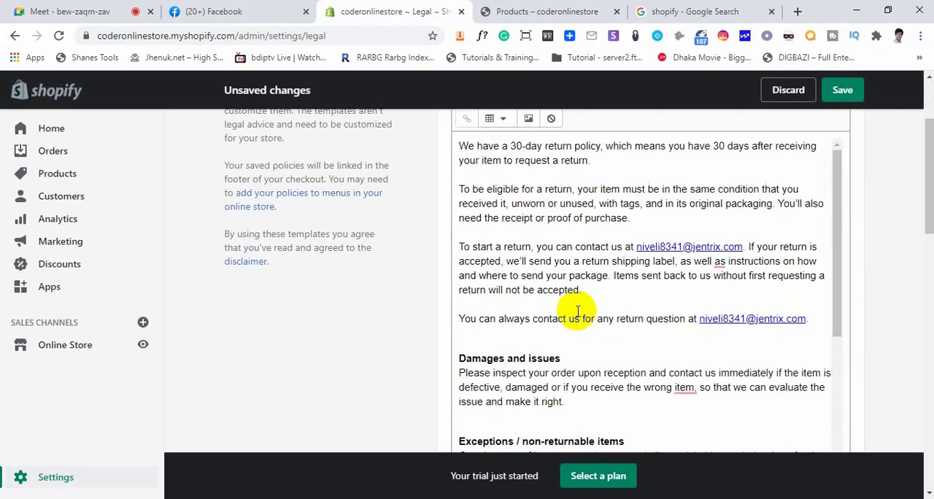
# Look through the refund policy text, highlighting the contact e-mail address and checking the sections down to Refunds
pyautogui.scroll(-6, 567, 314)
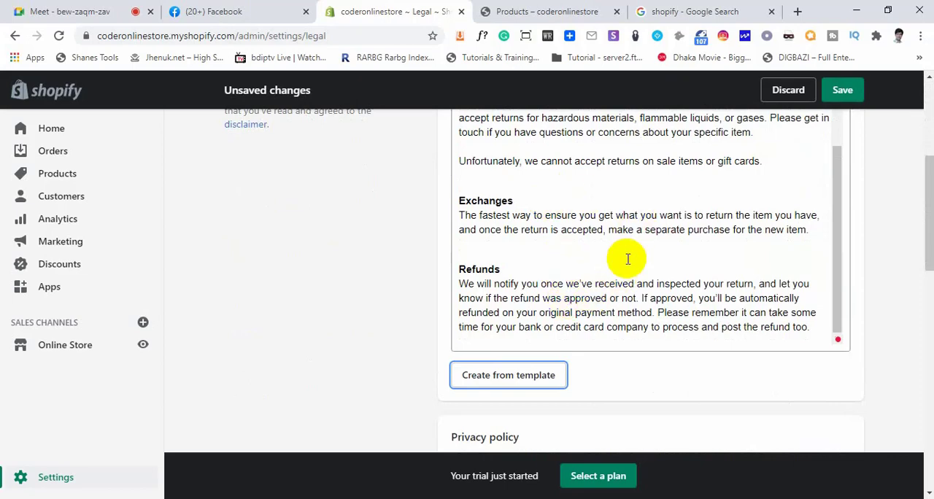
pyautogui.scroll(3, 627, 259)
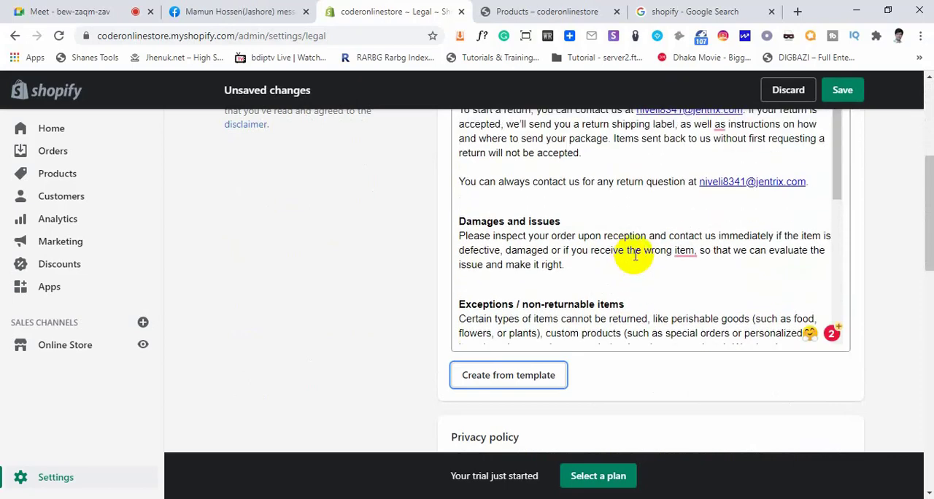
pyautogui.scroll(1, 633, 253)
pyautogui.scroll(1, 617, 259)
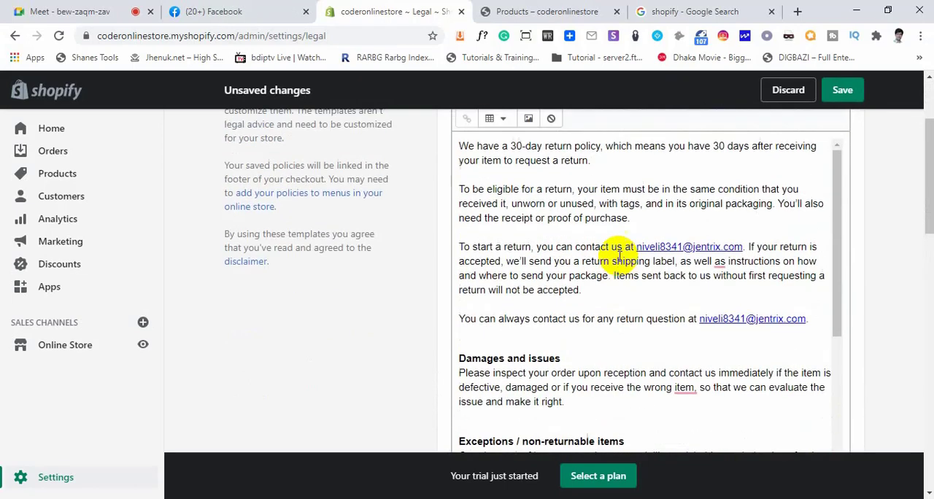
pyautogui.scroll(1, 615, 251)
pyautogui.scroll(-1, 627, 254)
pyautogui.scroll(1, 627, 254)
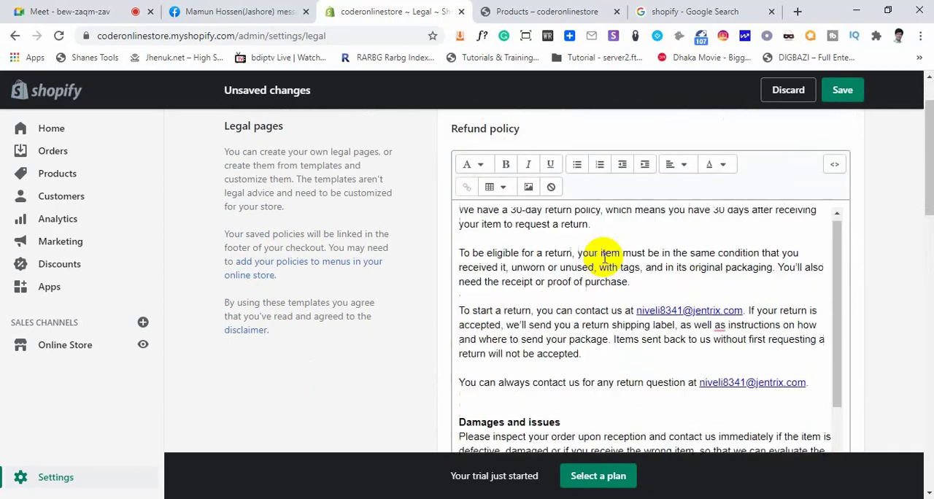
pyautogui.moveTo(742, 314); pyautogui.dragTo(646, 315)
pyautogui.click(646, 299)
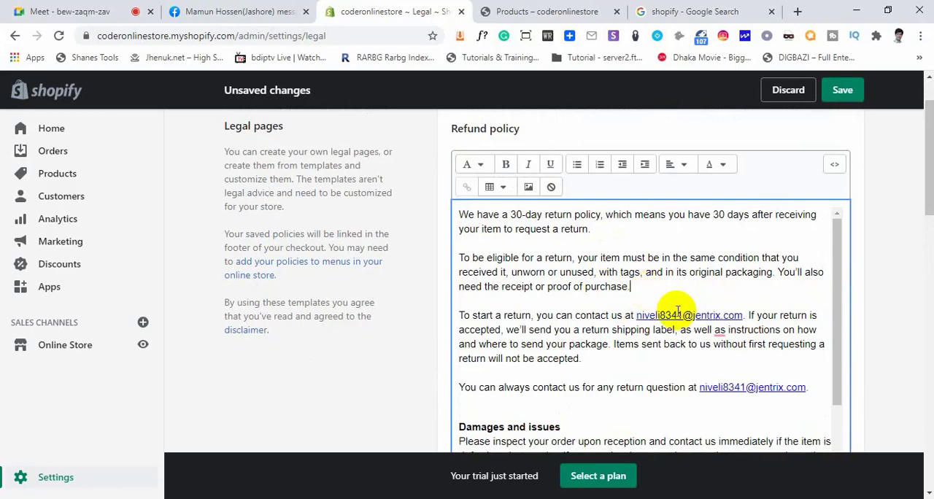
pyautogui.moveTo(804, 388); pyautogui.dragTo(690, 387)
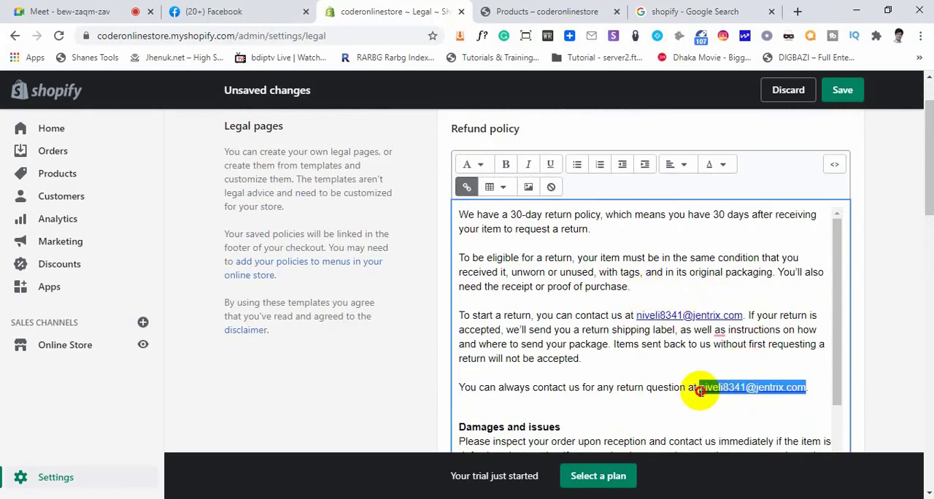
pyautogui.click(669, 401)
pyautogui.scroll(-6, 670, 398)
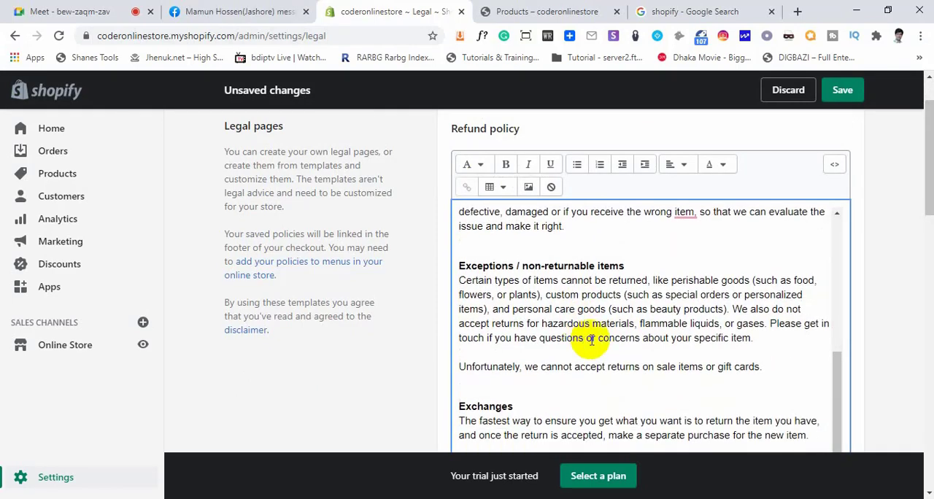
pyautogui.scroll(-2, 609, 302)
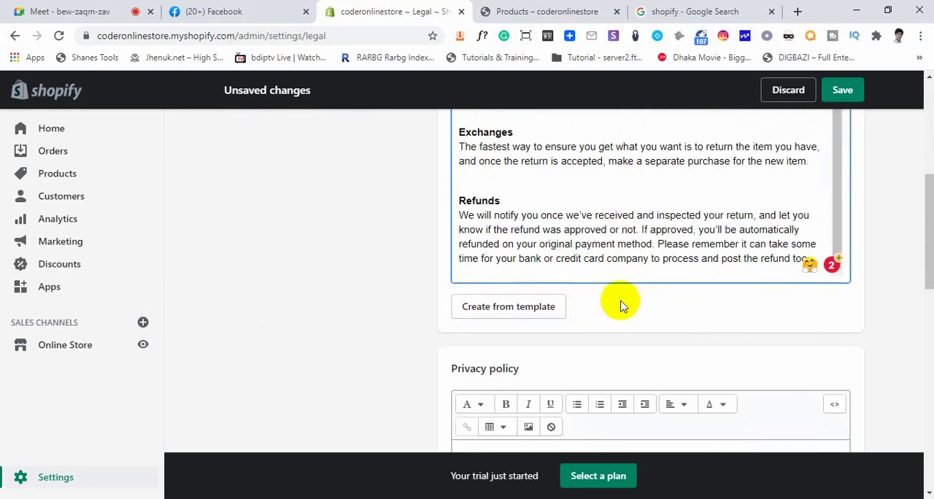
# Create the store's privacy policy from the template
pyautogui.scroll(-2, 620, 304)
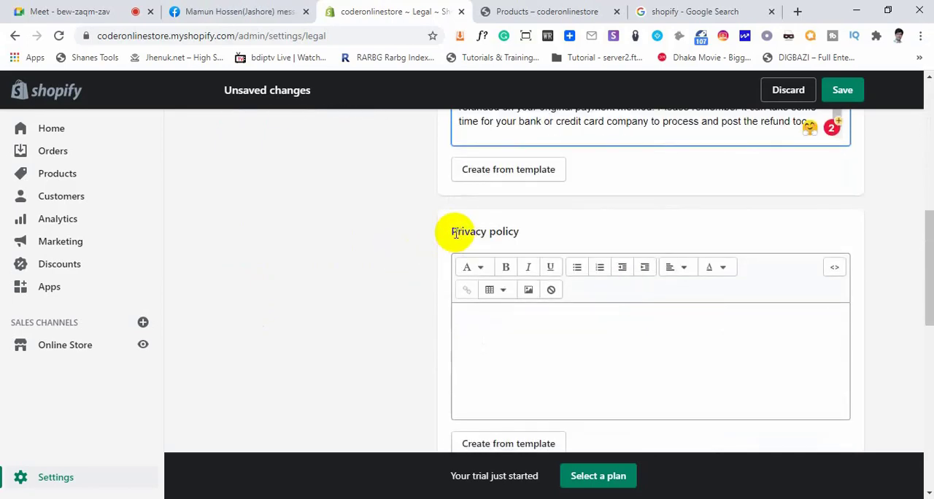
pyautogui.moveTo(455, 233); pyautogui.dragTo(520, 231)
pyautogui.click(584, 240)
pyautogui.scroll(-1, 579, 282)
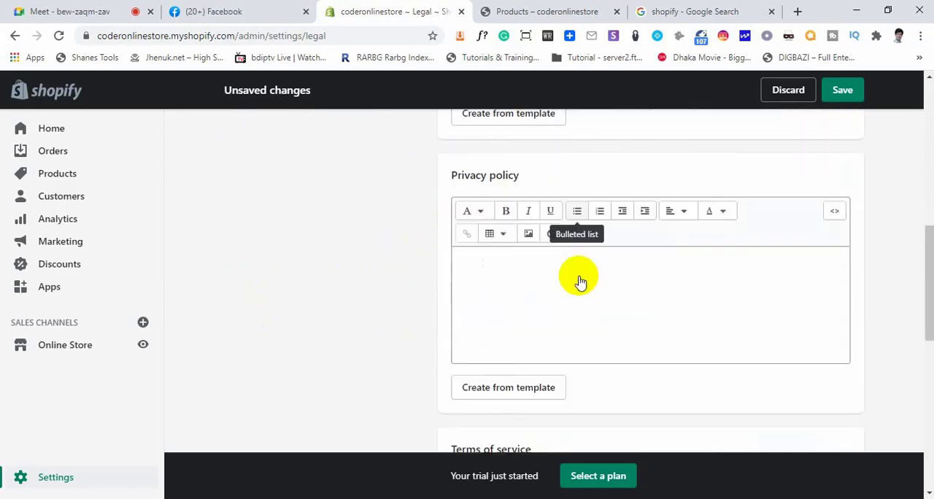
pyautogui.scroll(-2, 580, 283)
pyautogui.scroll(2, 512, 363)
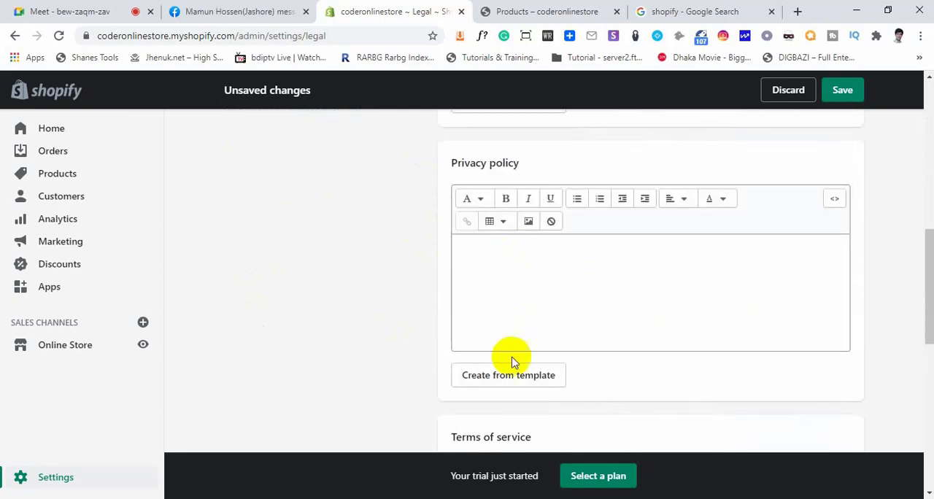
pyautogui.click(510, 375)
pyautogui.scroll(-6, 577, 327)
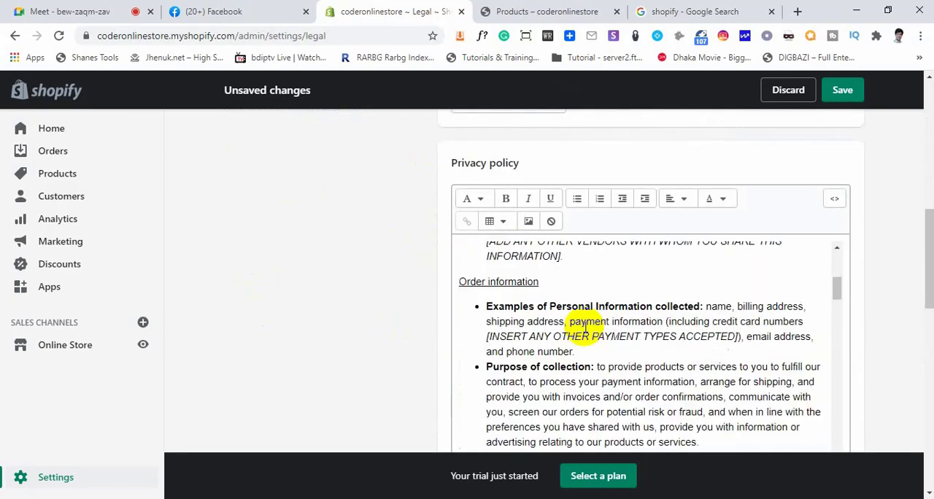
# Look through the privacy policy's Sharing Personal Information section, highlighting the Shopify privacy link
pyautogui.scroll(-8, 583, 328)
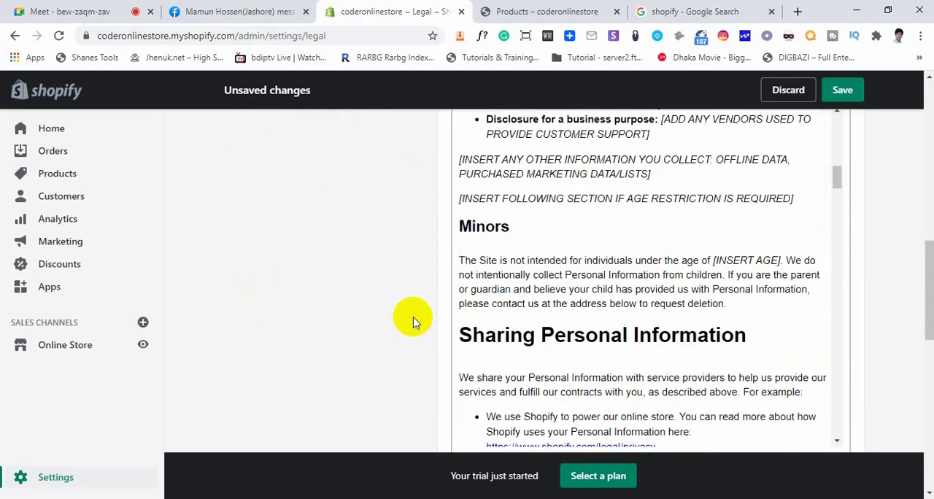
pyautogui.scroll(-5, 558, 277)
pyautogui.scroll(2, 562, 251)
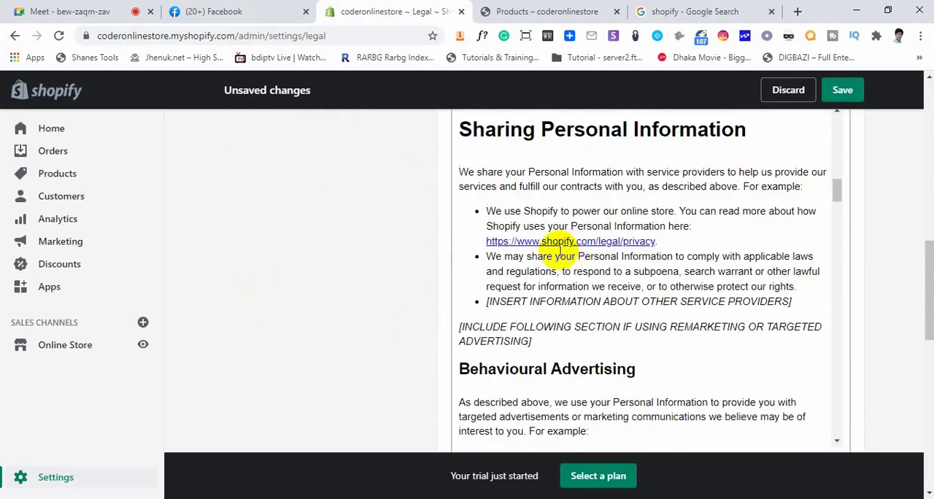
pyautogui.moveTo(645, 243); pyautogui.dragTo(518, 246)
pyautogui.click(671, 293)
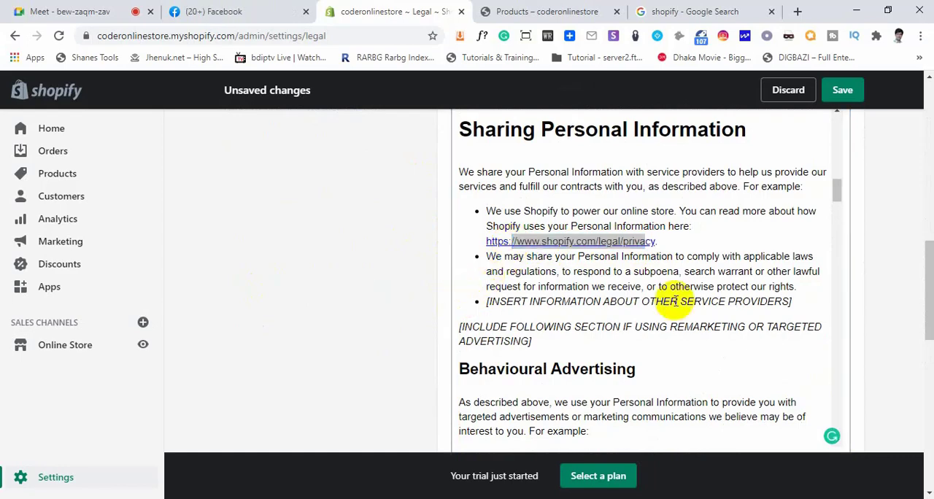
pyautogui.scroll(-3, 674, 295)
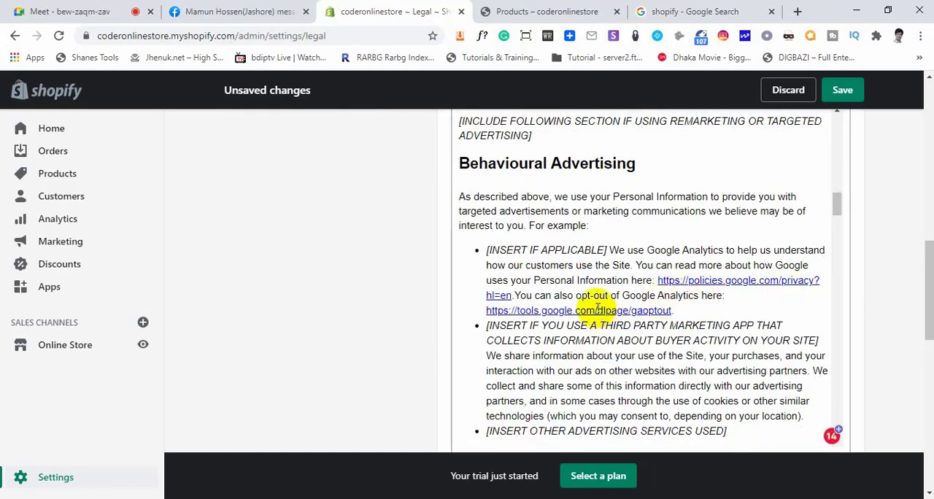
# Highlight the Facebook, Google and Bing advertising opt-out links in the privacy policy
pyautogui.scroll(-4, 597, 308)
pyautogui.click(757, 312)
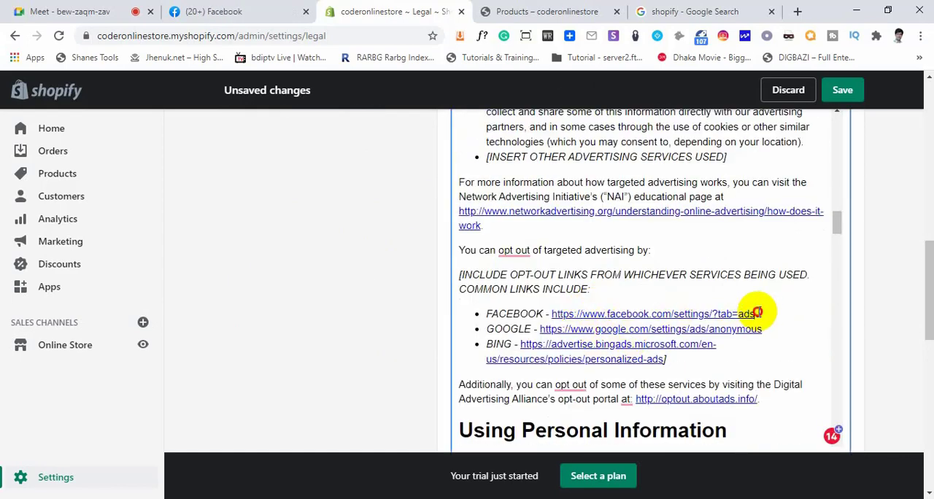
pyautogui.moveTo(757, 312); pyautogui.dragTo(583, 312)
pyautogui.moveTo(762, 329); pyautogui.dragTo(576, 337)
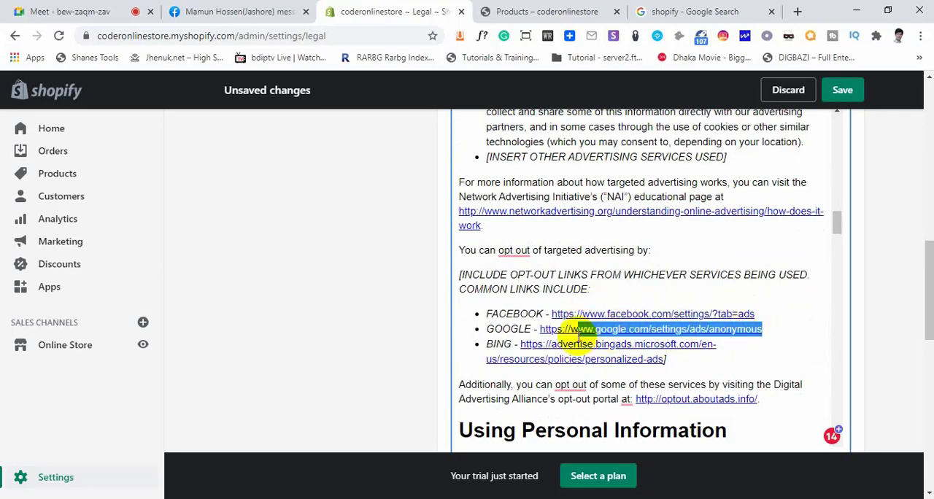
pyautogui.moveTo(732, 349); pyautogui.dragTo(565, 350)
pyautogui.click(361, 338)
pyautogui.scroll(-1, 474, 336)
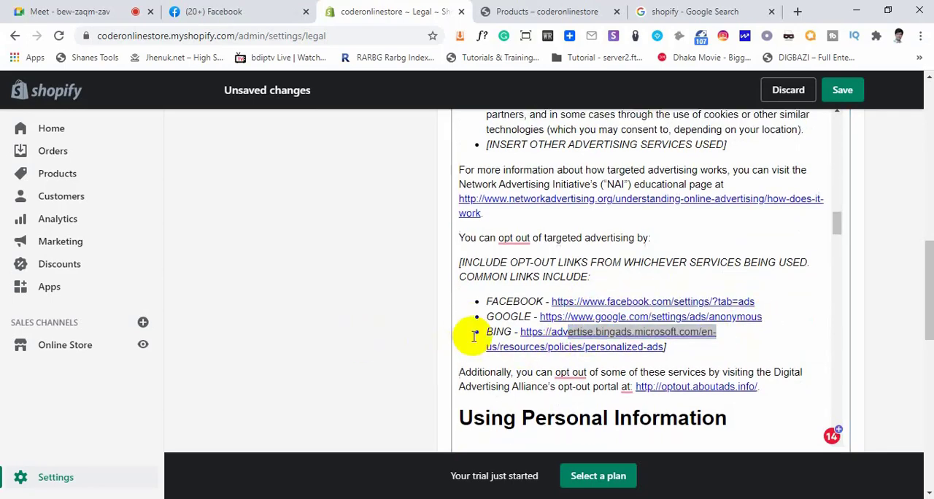
# Create the store's terms of service from the template and glance through the inserted text
pyautogui.scroll(-6, 474, 337)
pyautogui.scroll(-3, 418, 326)
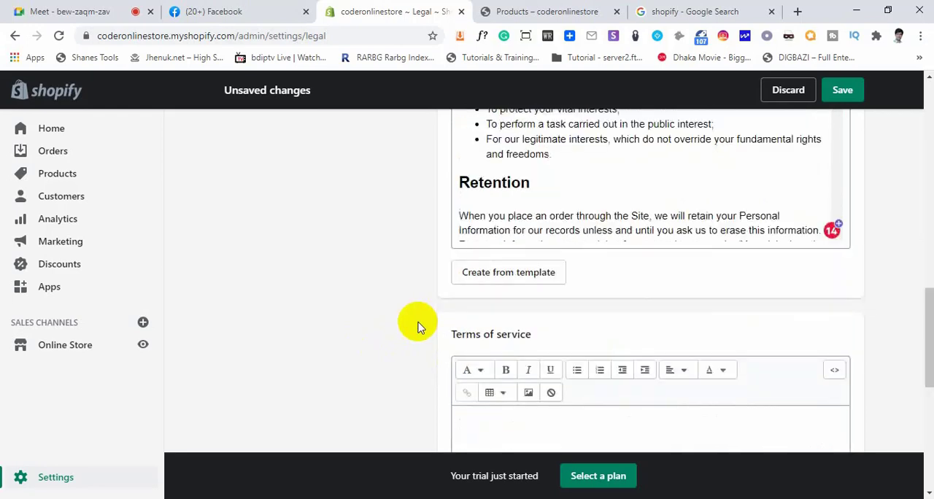
pyautogui.scroll(-3, 438, 332)
pyautogui.scroll(1, 500, 209)
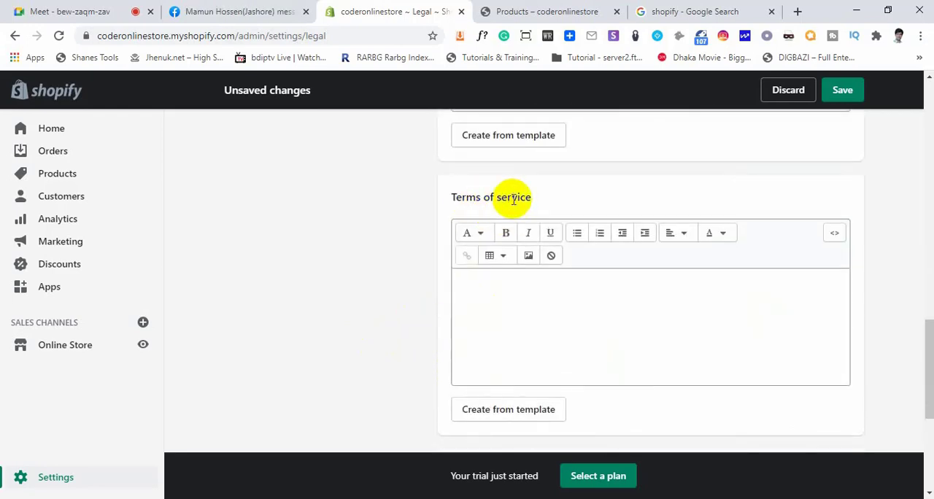
pyautogui.moveTo(529, 198); pyautogui.dragTo(474, 277)
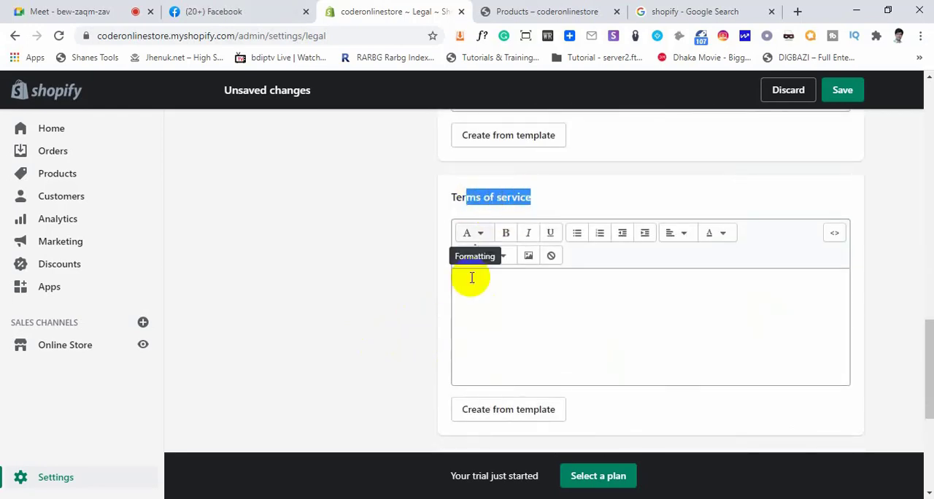
pyautogui.click(515, 408)
pyautogui.scroll(-12, 546, 308)
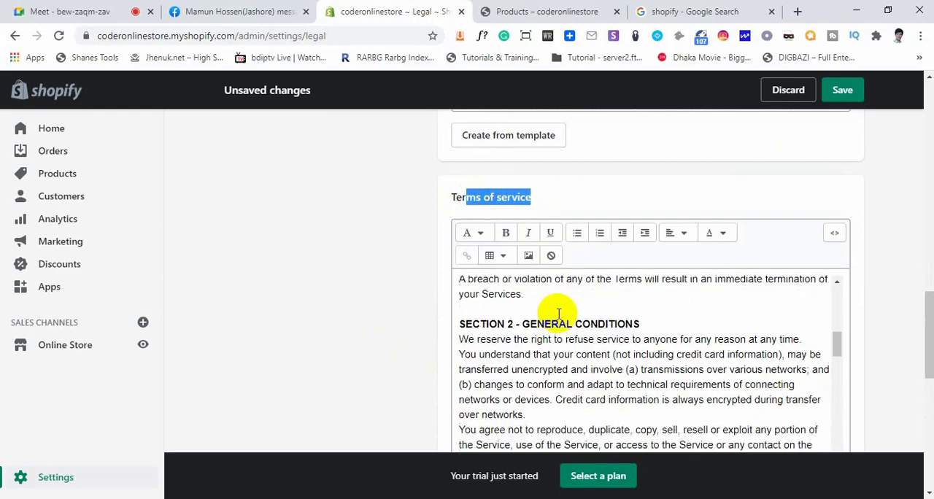
pyautogui.click(363, 334)
# Examine the Shipping policy section and highlight its heading, briefly checking the Google Meet call in between
pyautogui.scroll(-4, 434, 332)
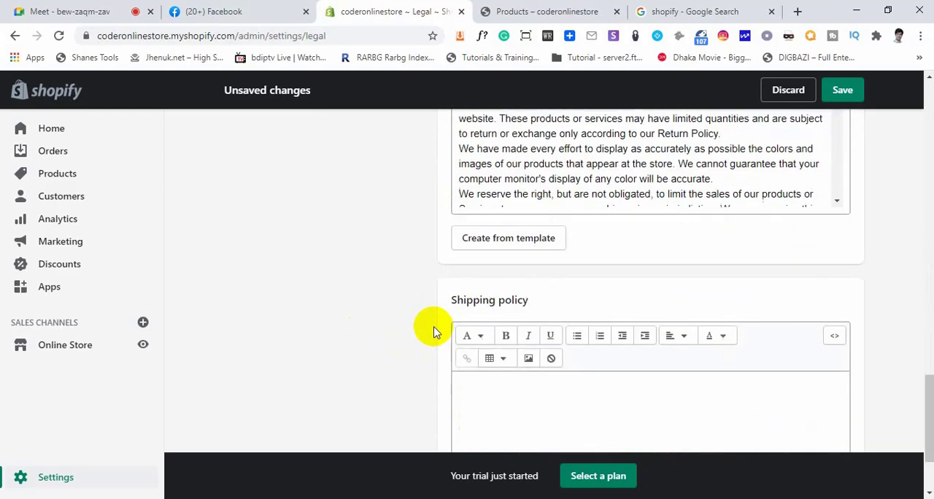
pyautogui.scroll(-3, 427, 339)
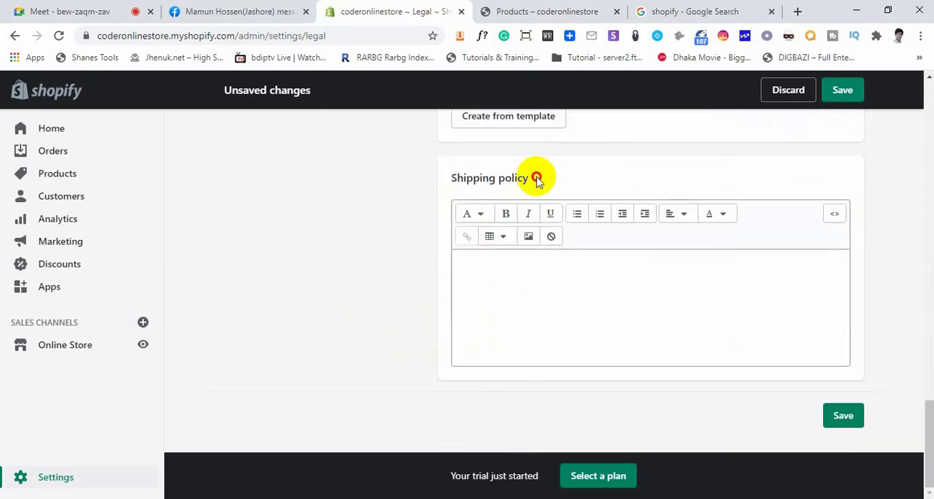
pyautogui.moveTo(538, 179); pyautogui.dragTo(453, 175)
pyautogui.click(439, 182)
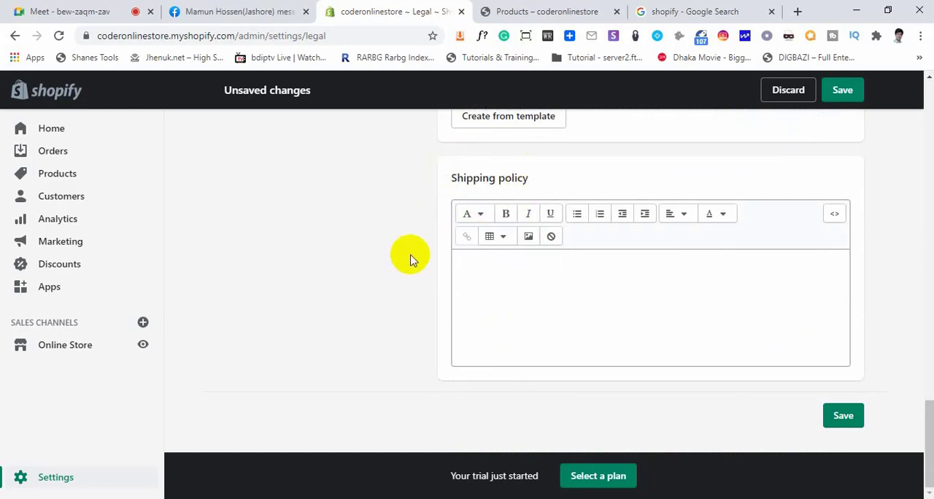
pyautogui.click(91, 11)
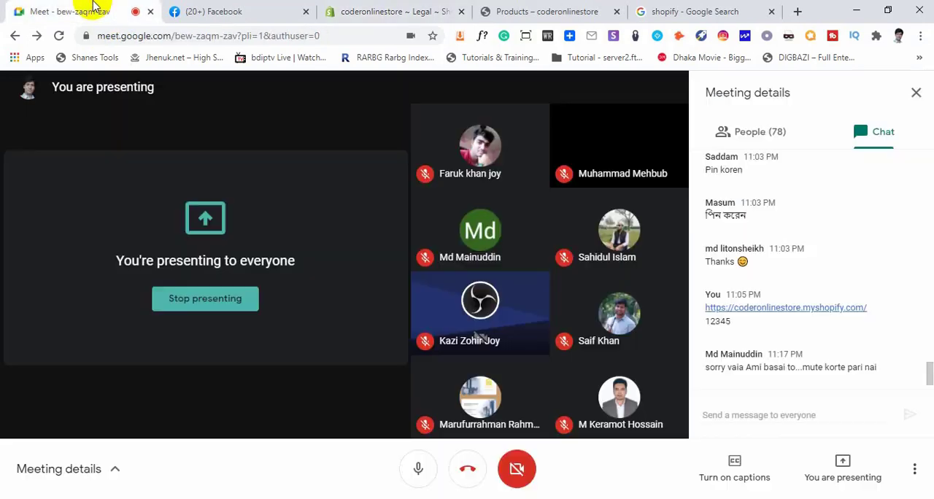
pyautogui.click(357, 11)
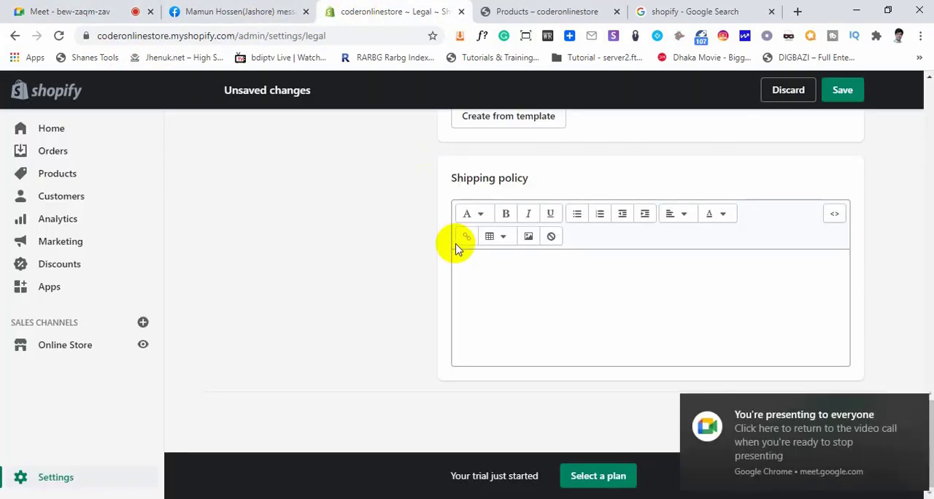
pyautogui.moveTo(528, 178); pyautogui.dragTo(457, 178)
pyautogui.click(468, 272)
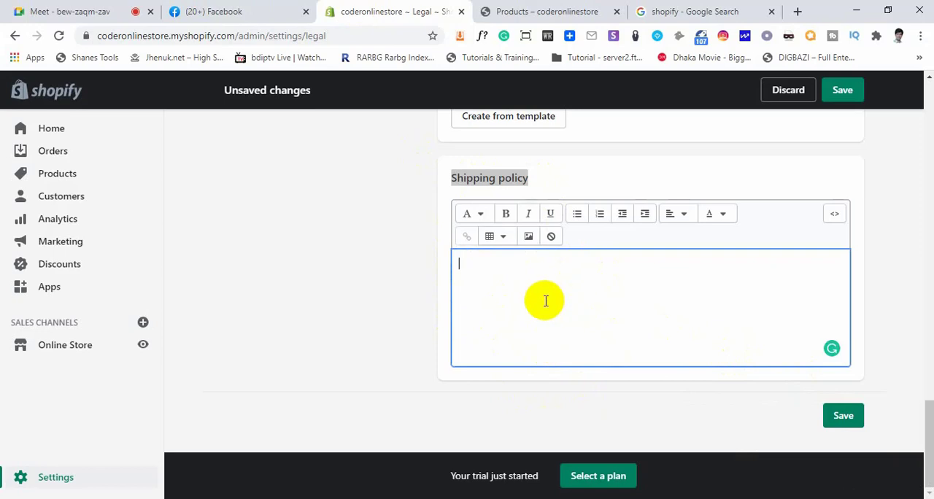
# Return to the settings overview and open the Taxes settings
pyautogui.click(36, 477)
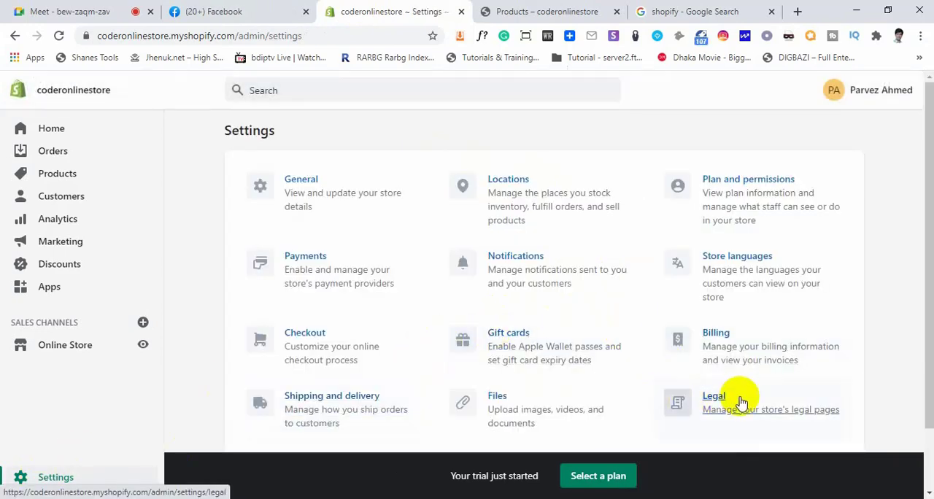
pyautogui.scroll(-1, 729, 394)
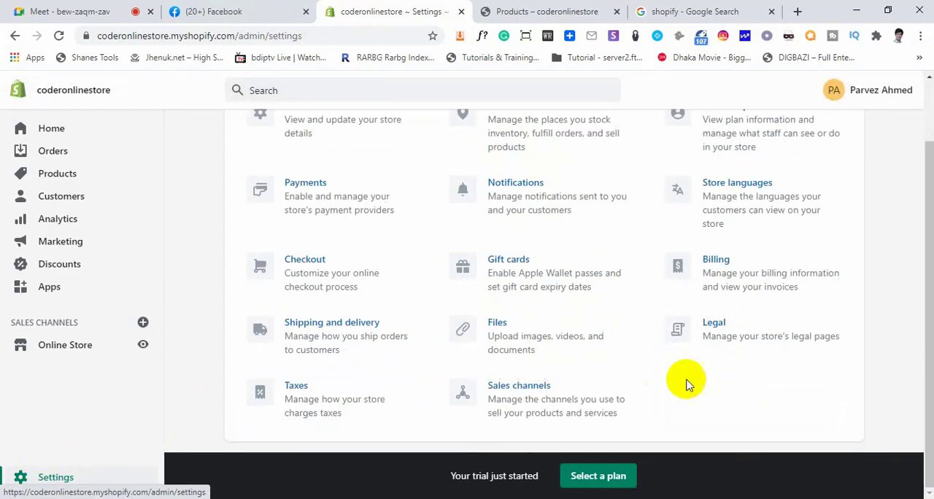
pyautogui.click(299, 395)
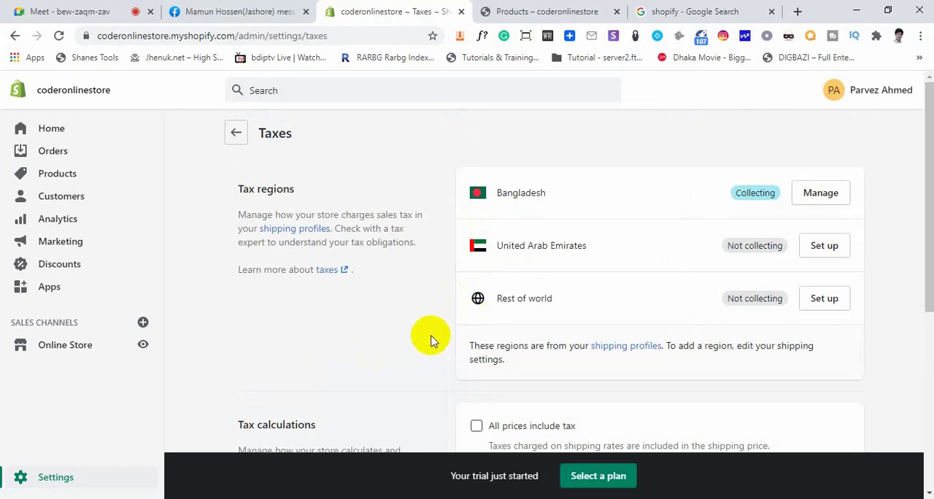
# Enable the "All prices include tax" option in the tax calculations
pyautogui.scroll(-2, 428, 350)
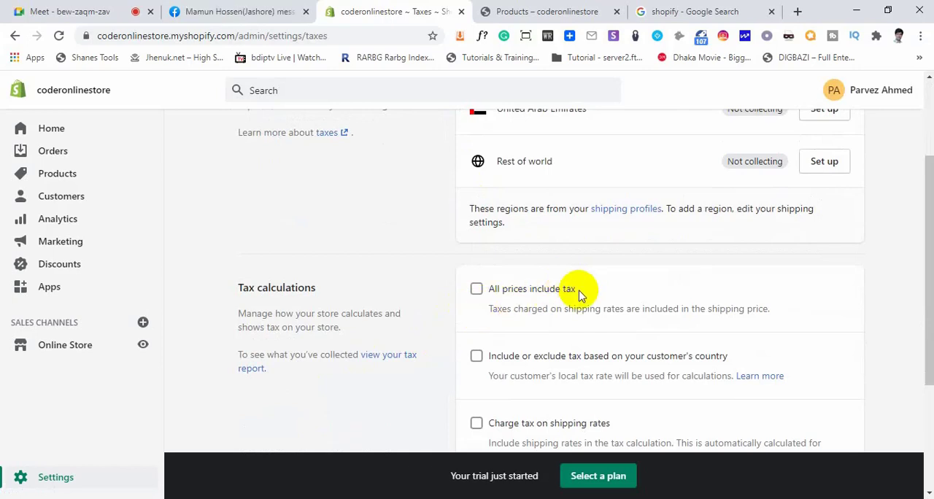
pyautogui.moveTo(562, 291); pyautogui.dragTo(459, 295)
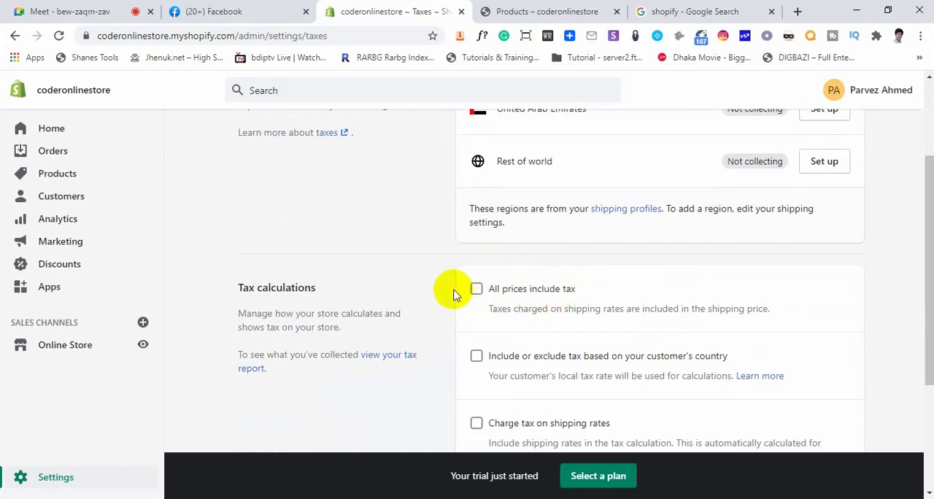
pyautogui.click(478, 292)
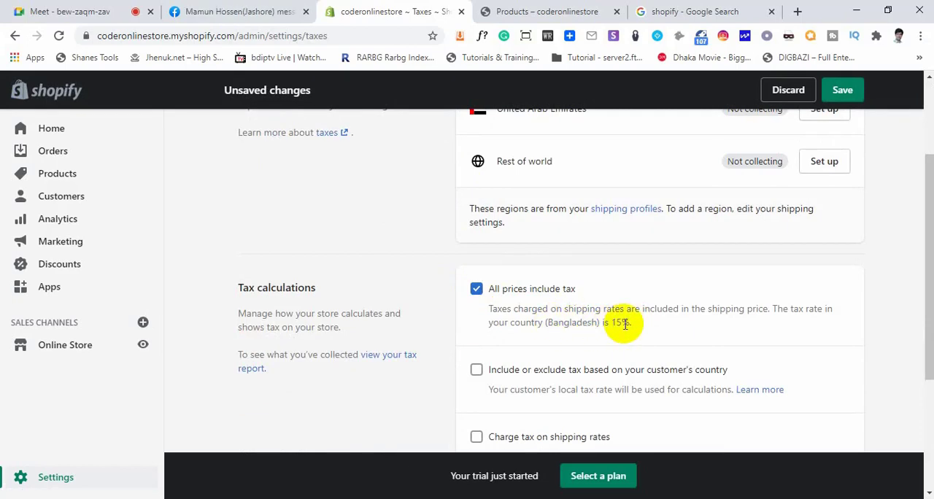
# Turn off "All prices include tax", and briefly switch "Include or exclude tax based on your customer's country" on and off again
pyautogui.click(476, 288)
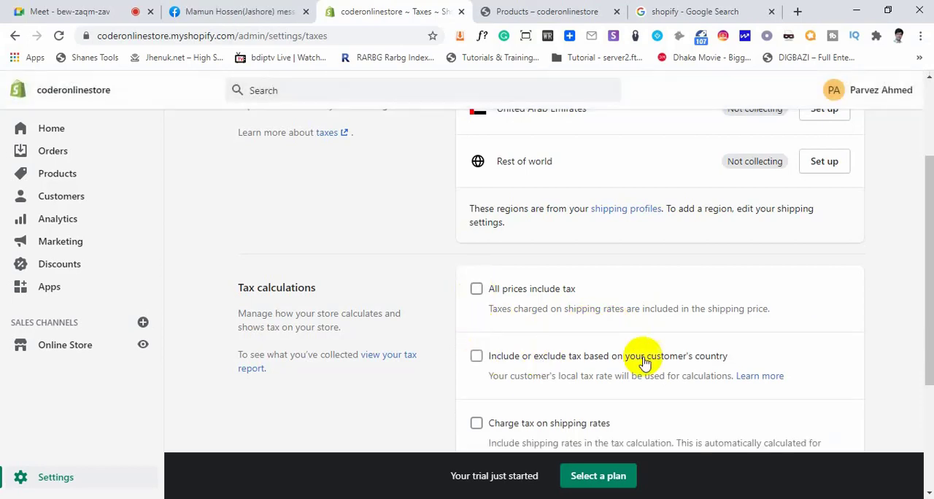
pyautogui.click(475, 356)
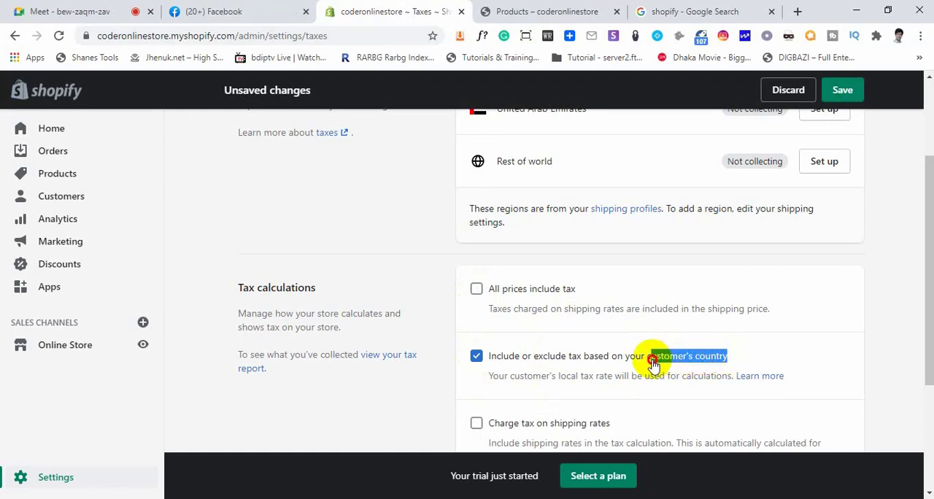
pyautogui.click(476, 355)
# Examine the options for charging tax on shipping rates and VAT on digital goods, and look back over the tax regions
pyautogui.scroll(-2, 543, 383)
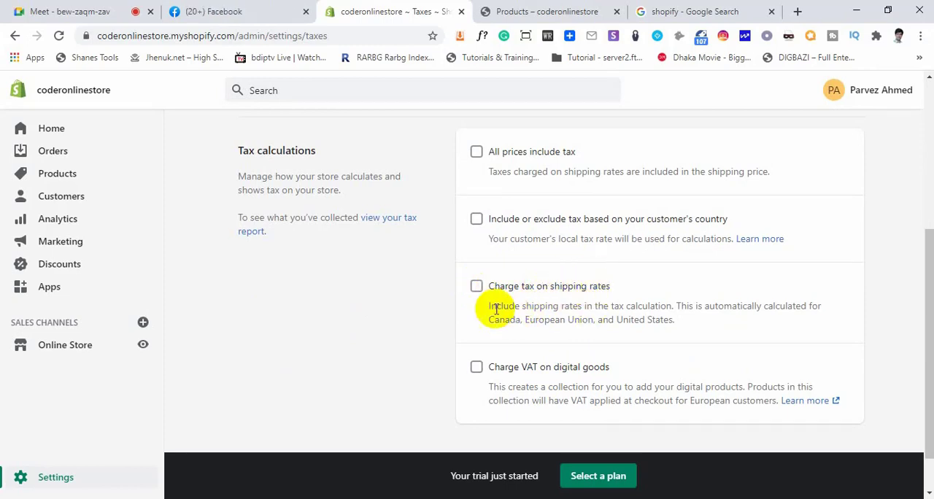
pyautogui.scroll(-1, 511, 379)
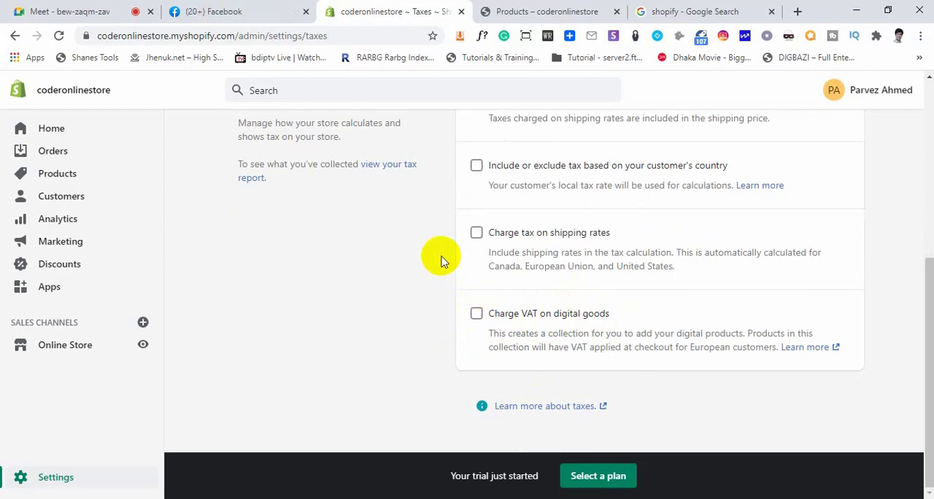
pyautogui.scroll(5, 427, 273)
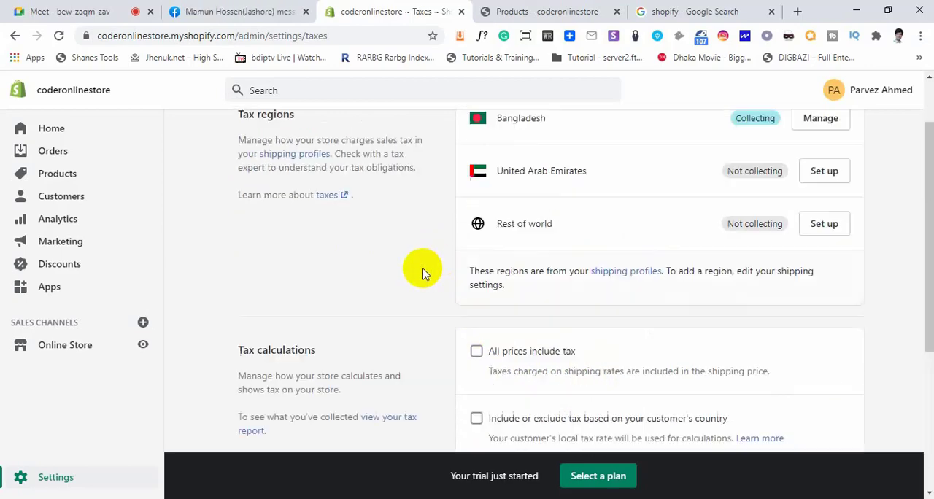
pyautogui.scroll(-5, 427, 273)
pyautogui.scroll(5, 427, 272)
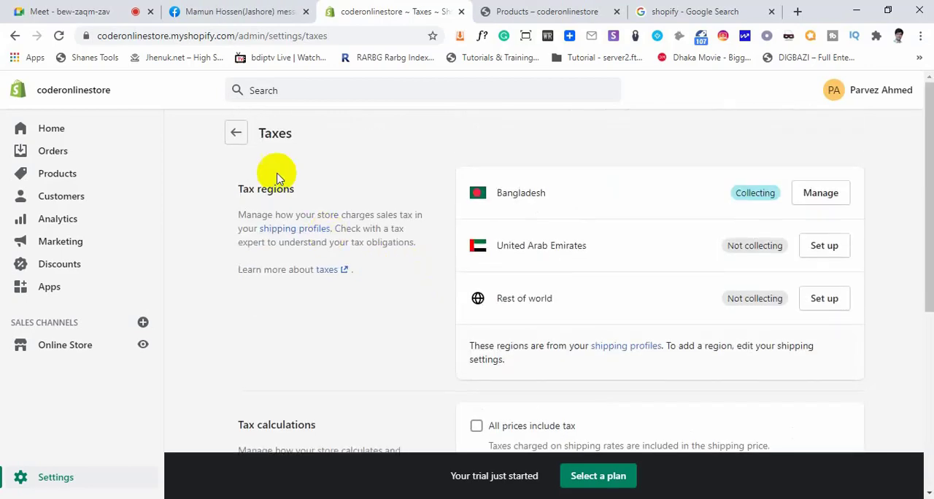
# Return to the settings overview and review its sections, from General and Payments through Taxes and Sales channels
pyautogui.click(235, 132)
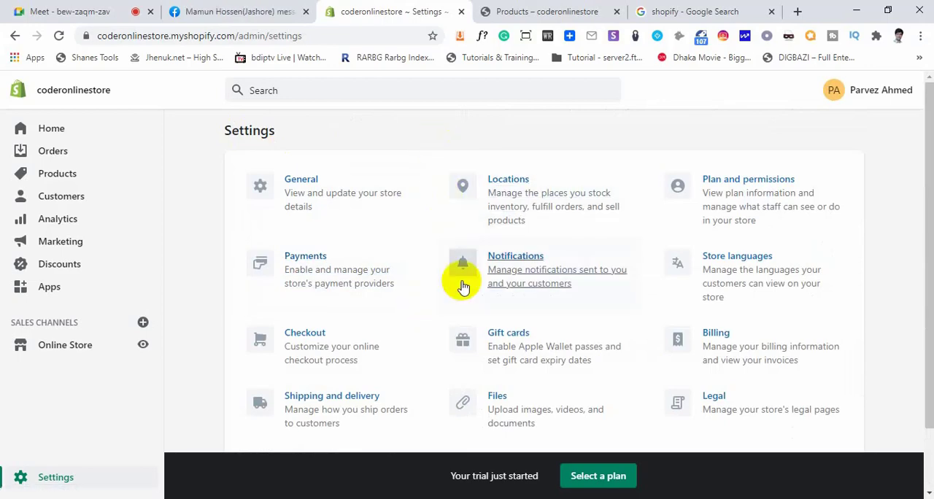
pyautogui.scroll(-1, 467, 285)
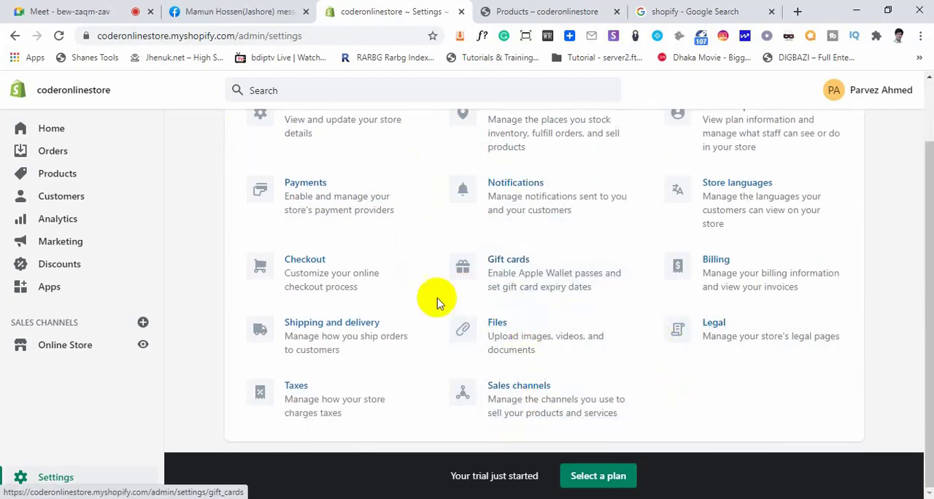
pyautogui.scroll(1, 435, 299)
pyautogui.scroll(-1, 459, 292)
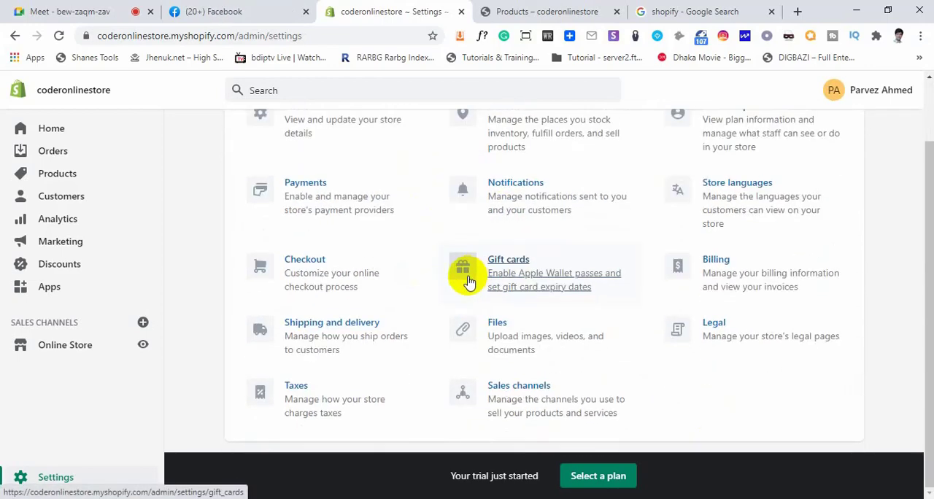
pyautogui.scroll(1, 463, 372)
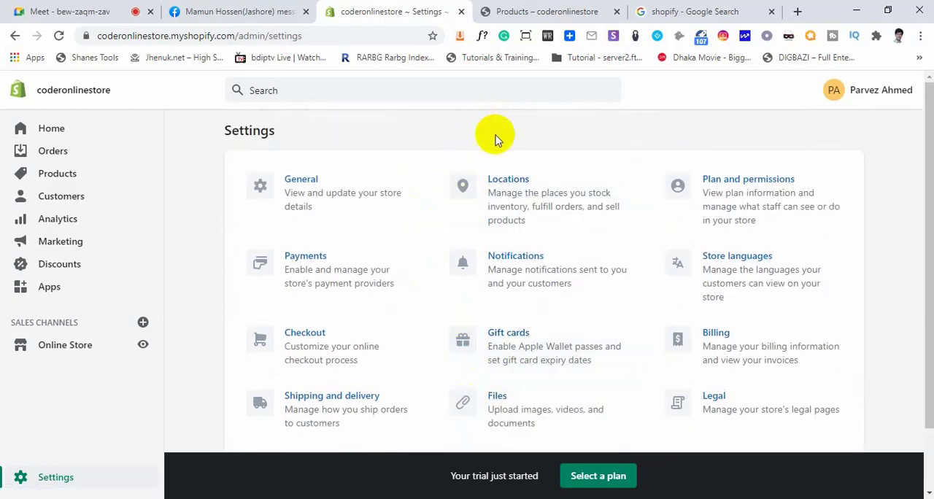
pyautogui.scroll(-1, 437, 262)
pyautogui.scroll(1, 453, 281)
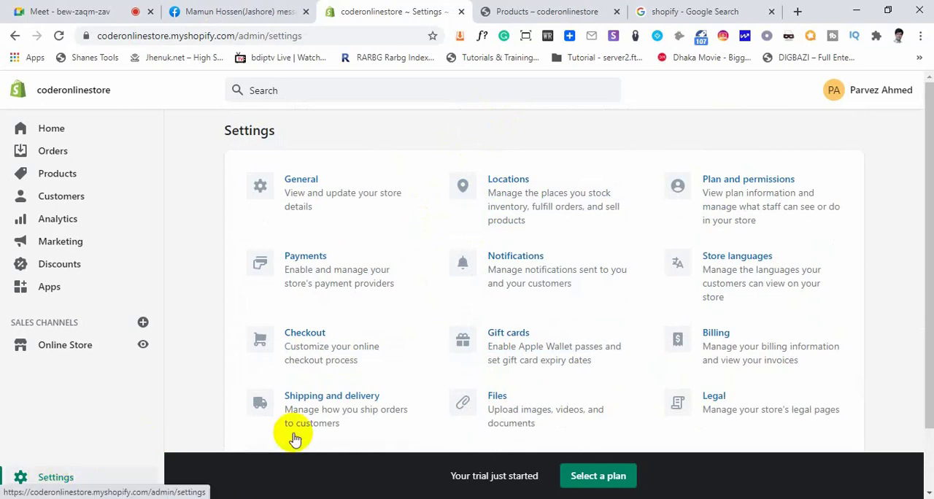
pyautogui.scroll(-1, 506, 367)
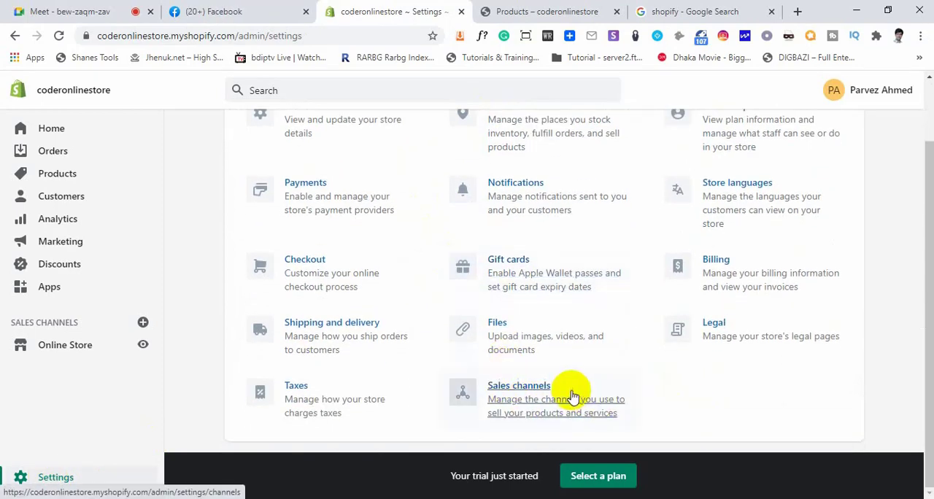
pyautogui.scroll(1, 476, 364)
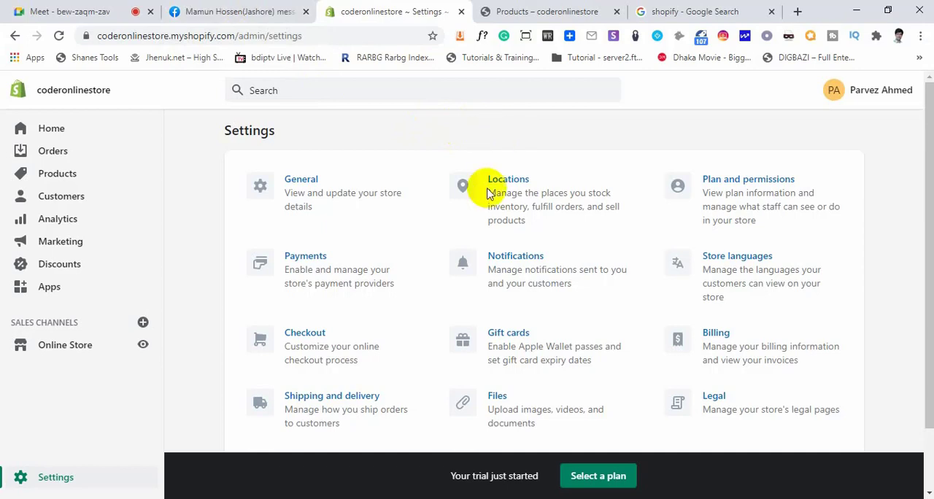
pyautogui.scroll(-2, 500, 241)
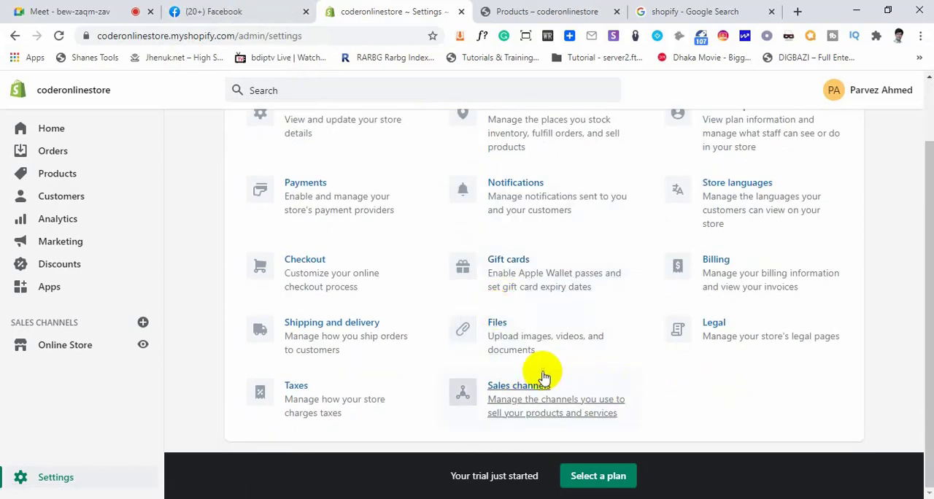
pyautogui.scroll(2, 501, 379)
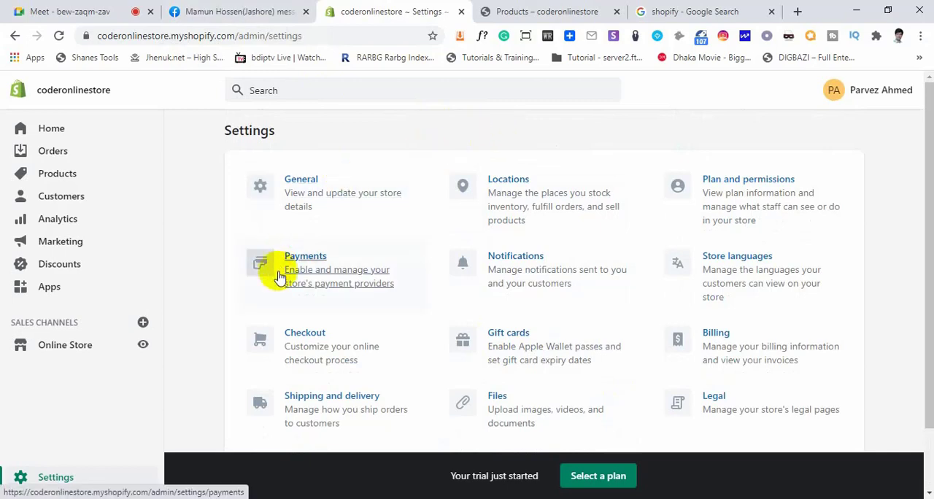
pyautogui.scroll(-2, 277, 274)
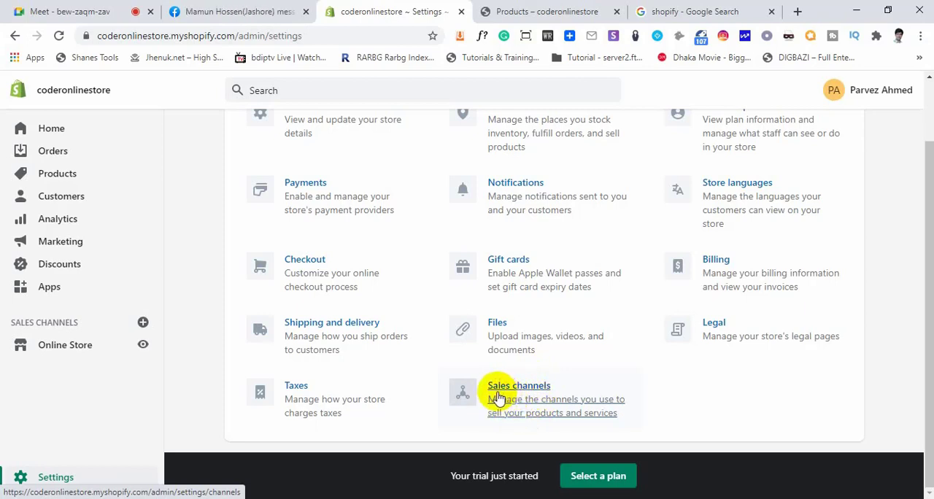
# Open the Sales channels settings and look through the recommended channels available to add, closing the list without adding one
pyautogui.click(544, 392)
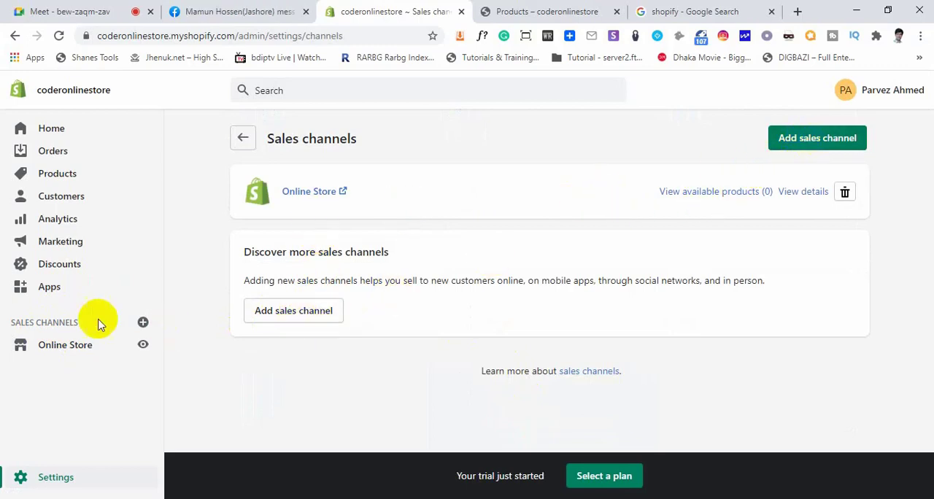
pyautogui.click(806, 143)
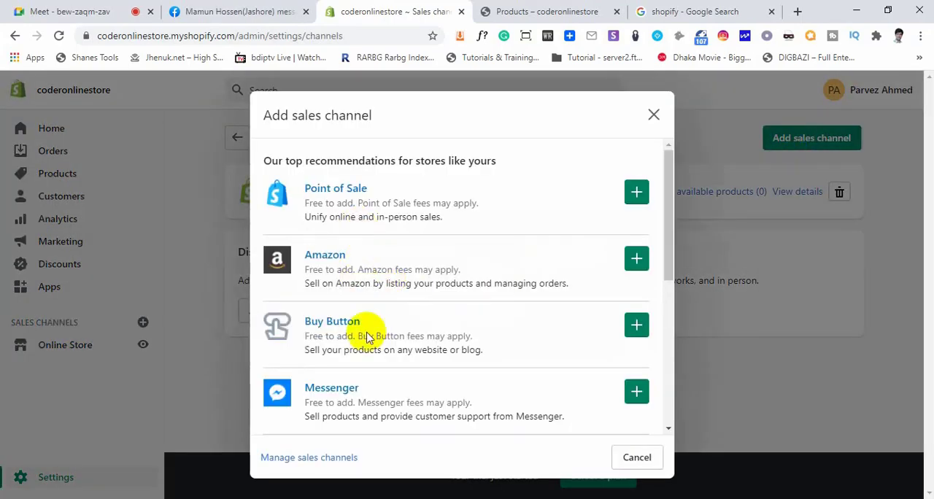
pyautogui.scroll(-5, 373, 343)
pyautogui.scroll(-1, 373, 351)
pyautogui.scroll(5, 373, 348)
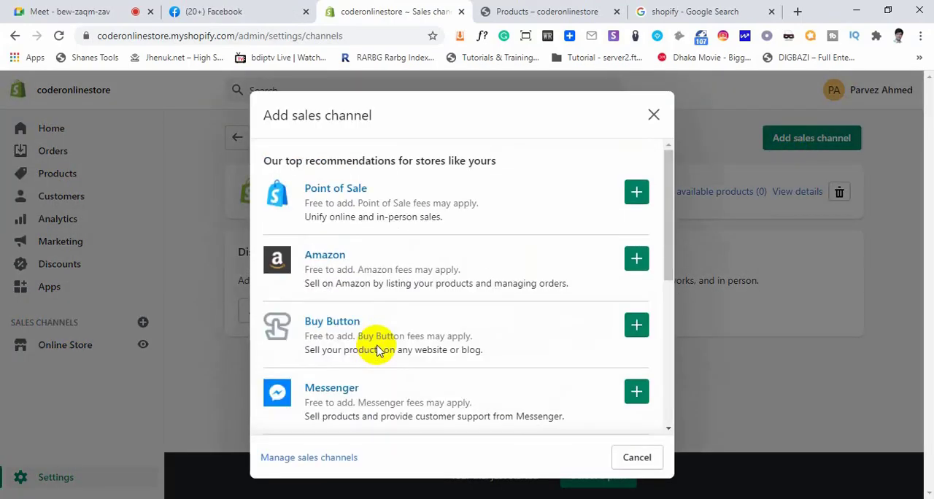
pyautogui.click(653, 116)
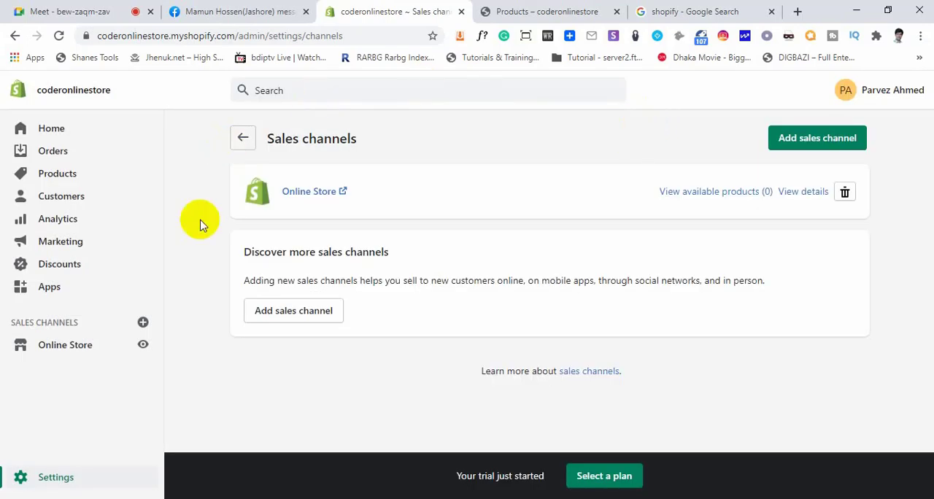
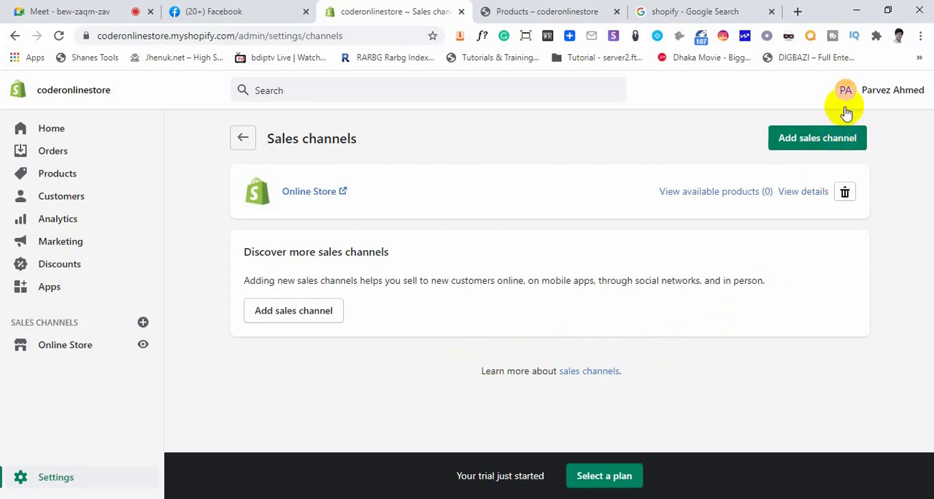
# Open the account management page from the store admin and pass the robot check to continue
pyautogui.click(877, 94)
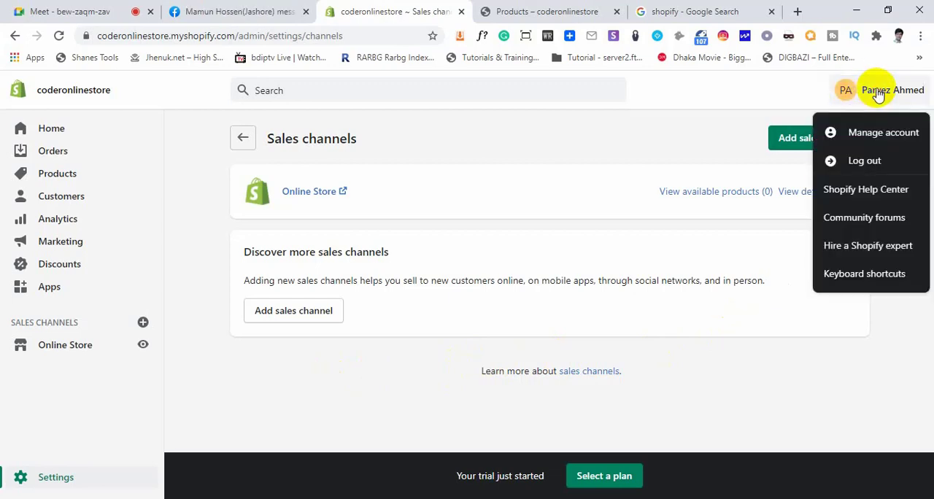
pyautogui.click(870, 135)
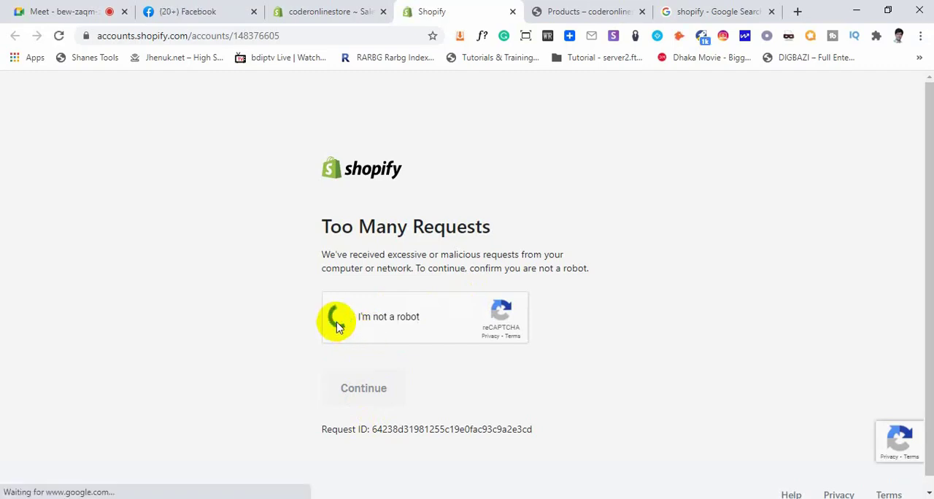
pyautogui.click(348, 393)
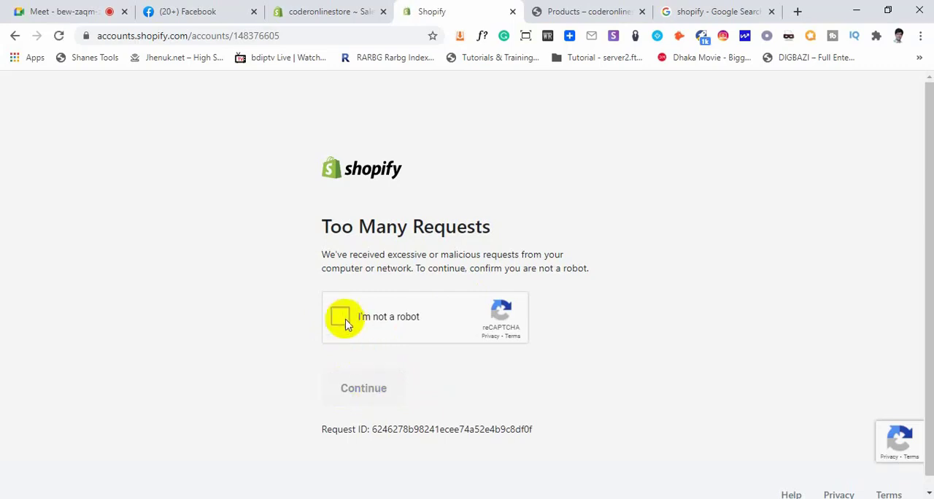
pyautogui.click(341, 319)
pyautogui.click(372, 388)
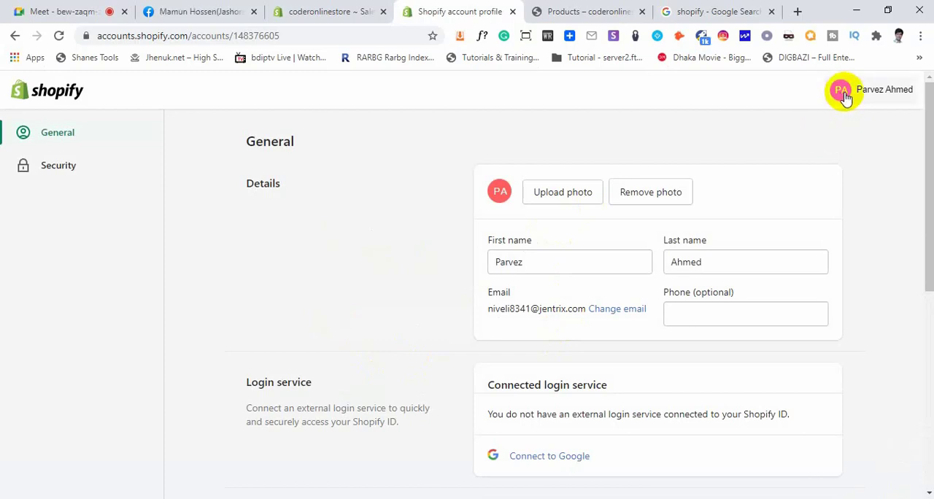
# Upload the professional-headshot-young-professional-men image from the Desktop as the account's profile photo, without saving
pyautogui.click(559, 199)
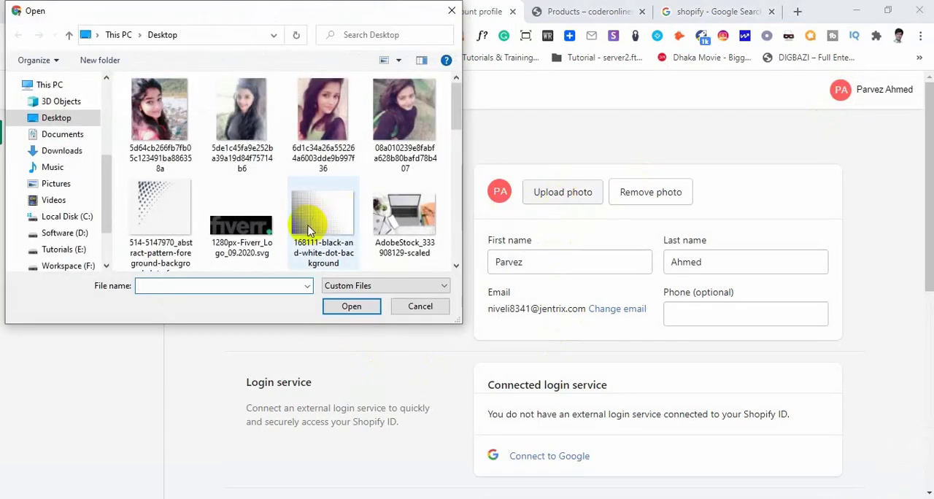
pyautogui.click(331, 234)
pyautogui.scroll(-3, 345, 241)
pyautogui.scroll(1, 346, 243)
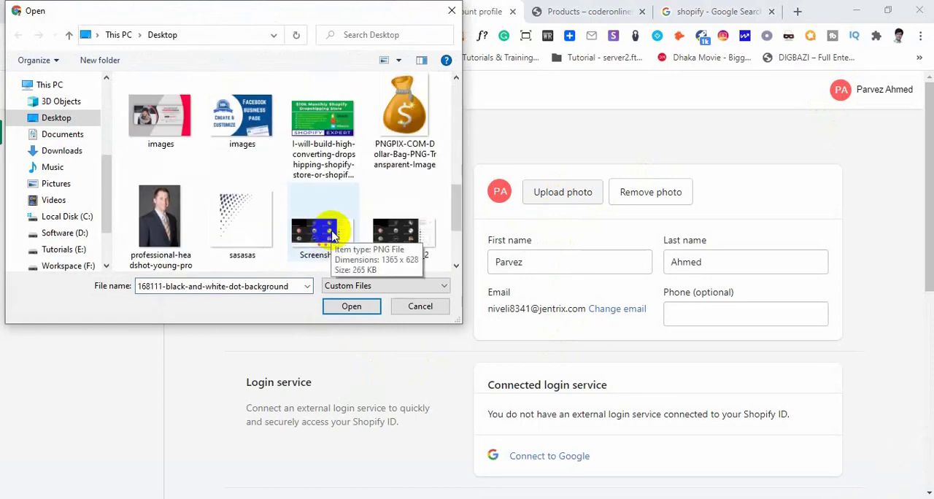
pyautogui.click(191, 241)
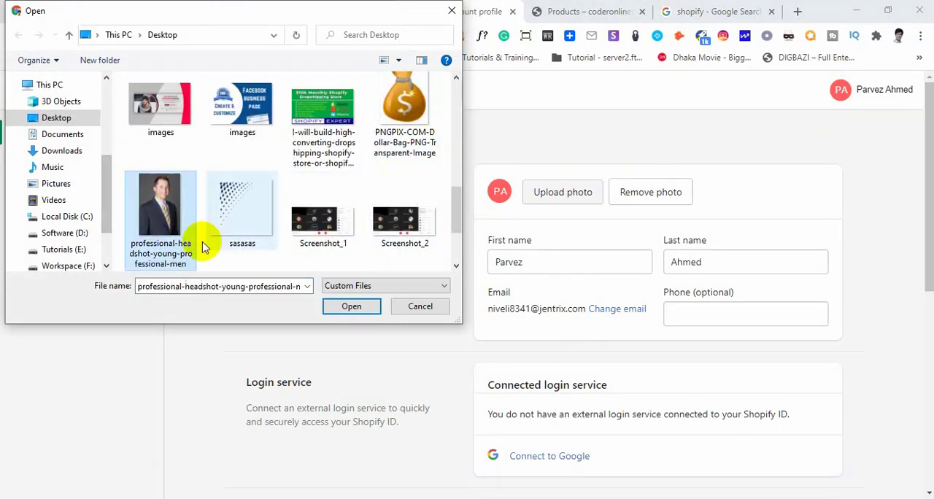
pyautogui.click(364, 308)
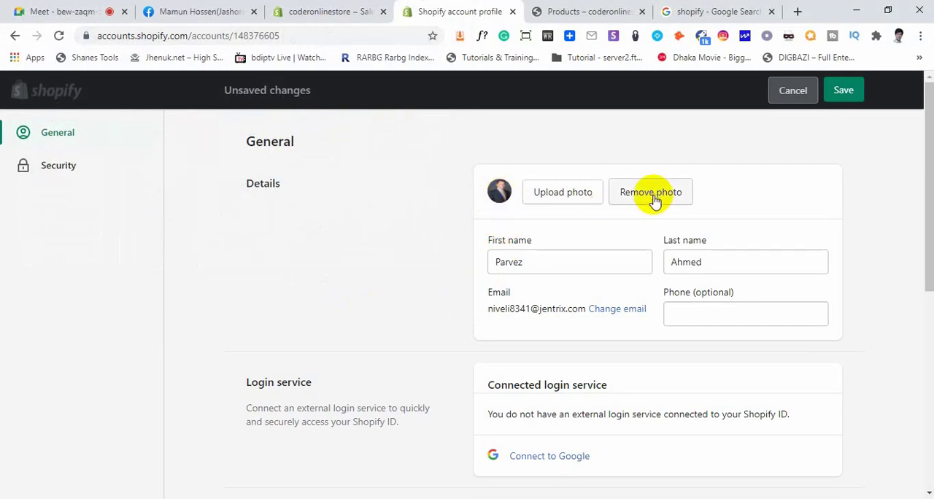
# Examine the account's General details, from the name, email and phone fields through the preferred language and timezone
pyautogui.moveTo(533, 260); pyautogui.dragTo(481, 262)
pyautogui.moveTo(719, 263); pyautogui.dragTo(683, 262)
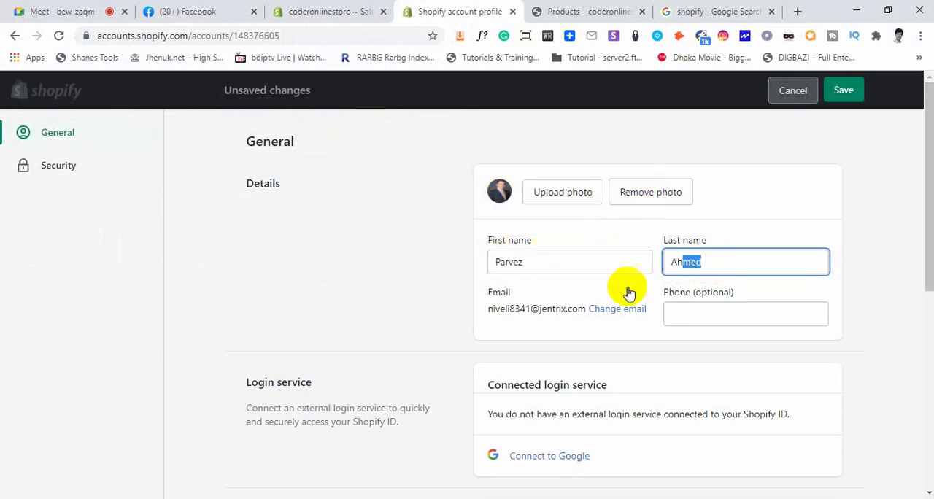
pyautogui.click(719, 311)
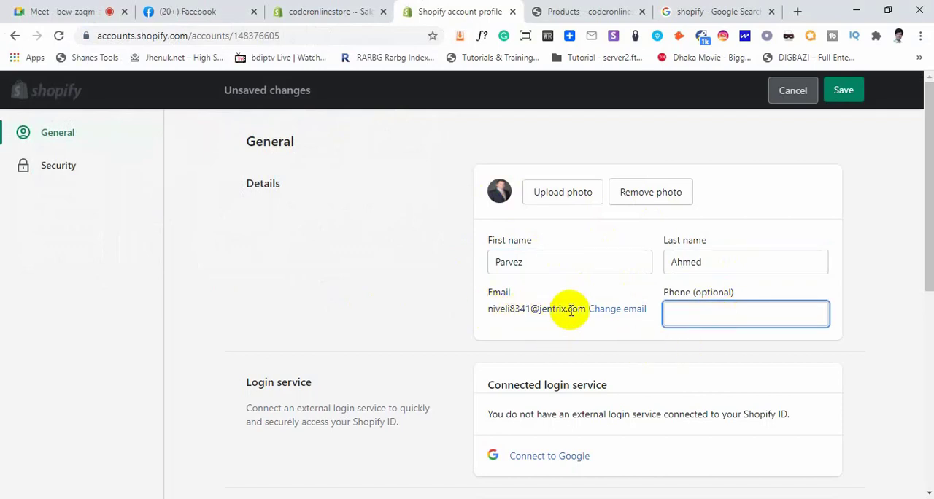
pyautogui.moveTo(586, 308); pyautogui.dragTo(462, 312)
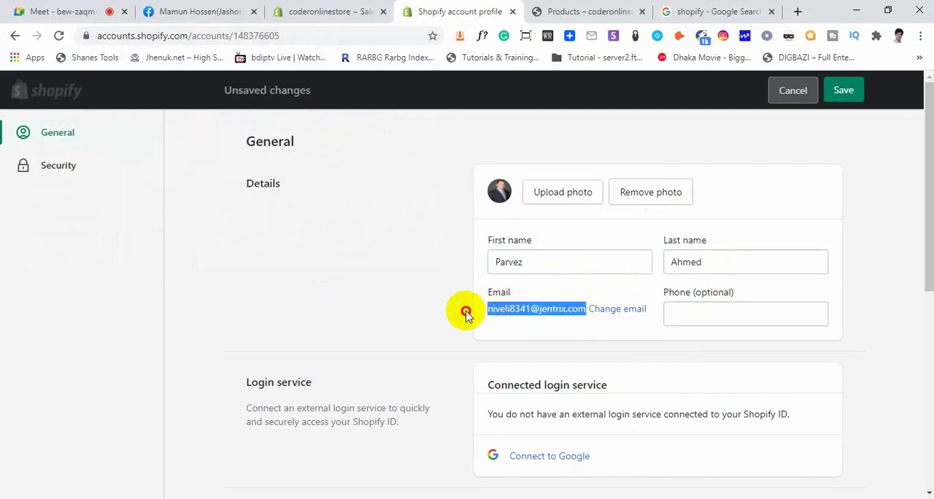
pyautogui.click(467, 315)
pyautogui.scroll(-3, 506, 351)
pyautogui.scroll(-3, 520, 368)
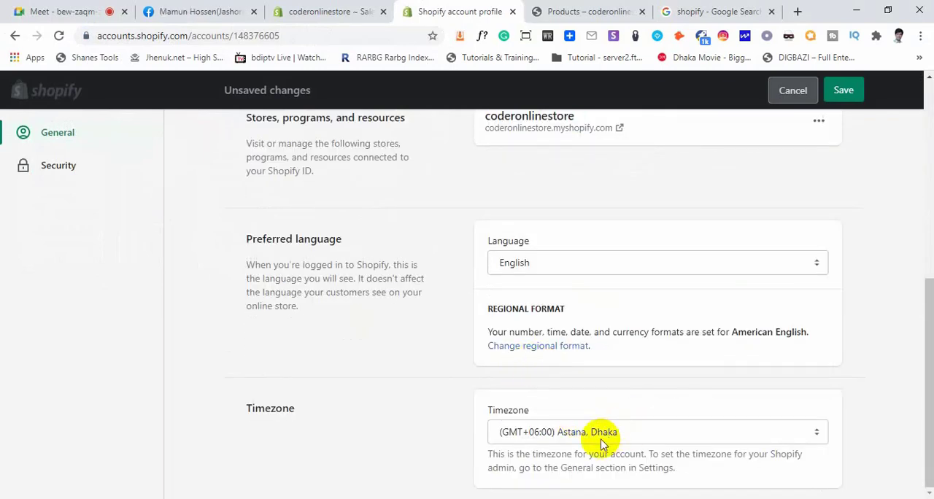
pyautogui.scroll(5, 433, 400)
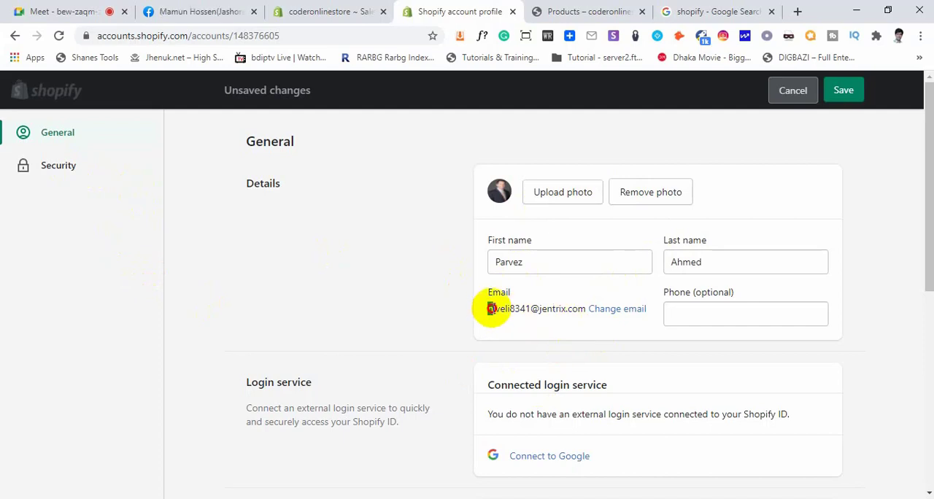
pyautogui.moveTo(490, 309); pyautogui.dragTo(583, 308)
pyautogui.click(546, 328)
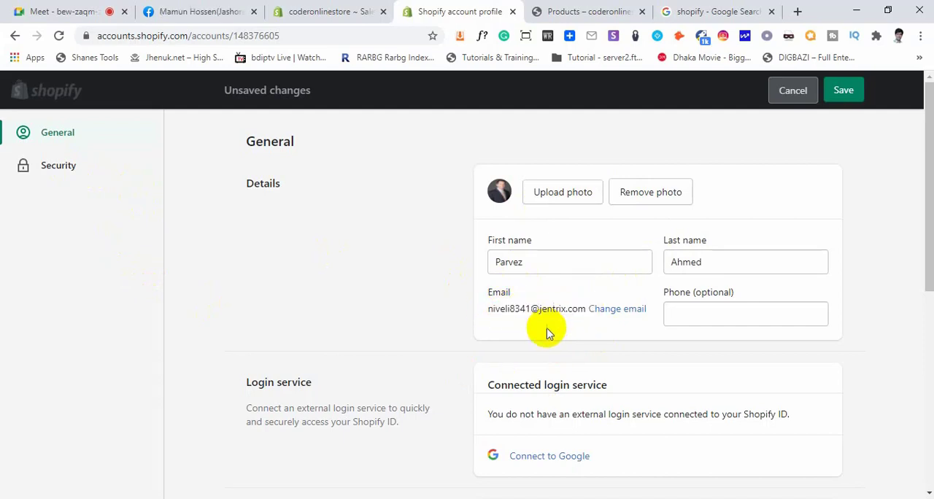
# Open the account's Security page and review the password, secondary email, two-step authentication and logged-in devices sections
pyautogui.click(58, 169)
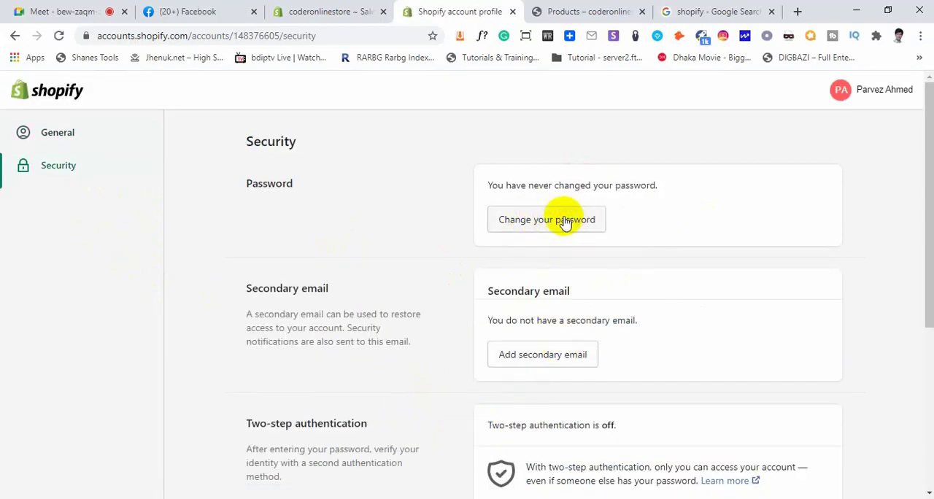
pyautogui.scroll(-2, 656, 365)
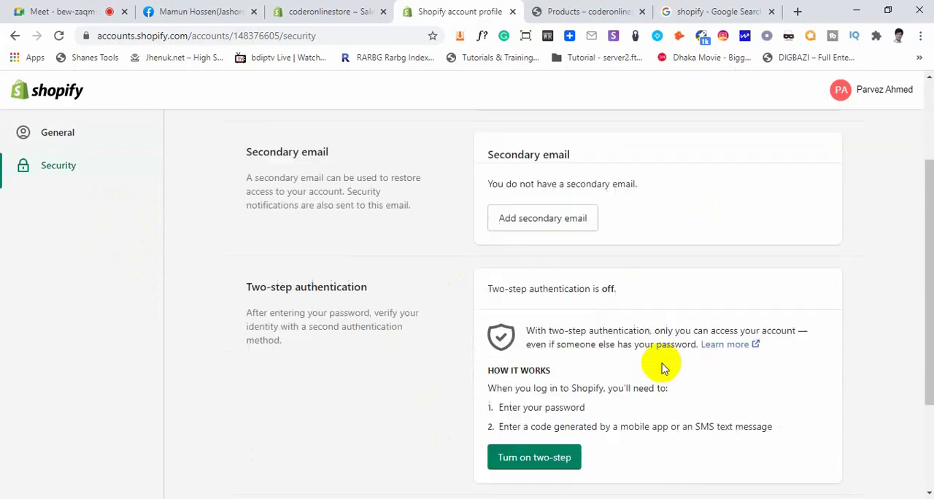
pyautogui.moveTo(492, 154); pyautogui.dragTo(566, 152)
pyautogui.scroll(2, 571, 156)
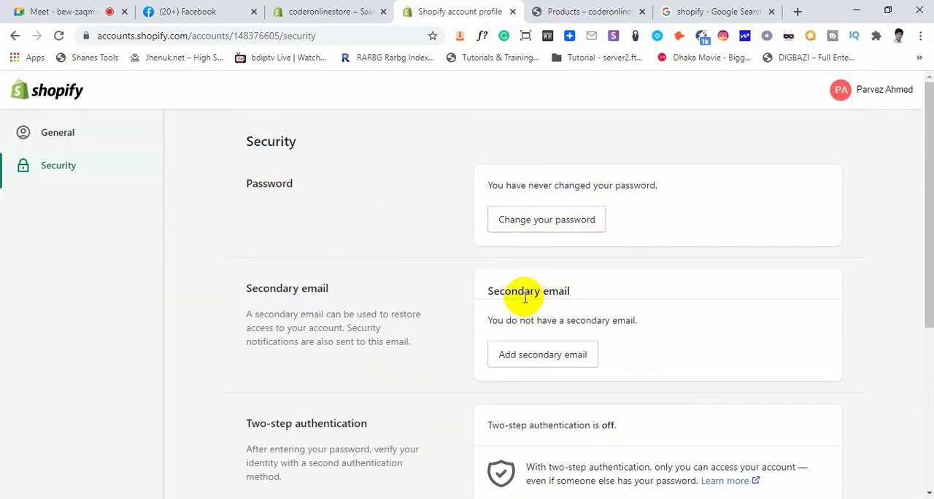
pyautogui.moveTo(510, 292); pyautogui.dragTo(556, 291)
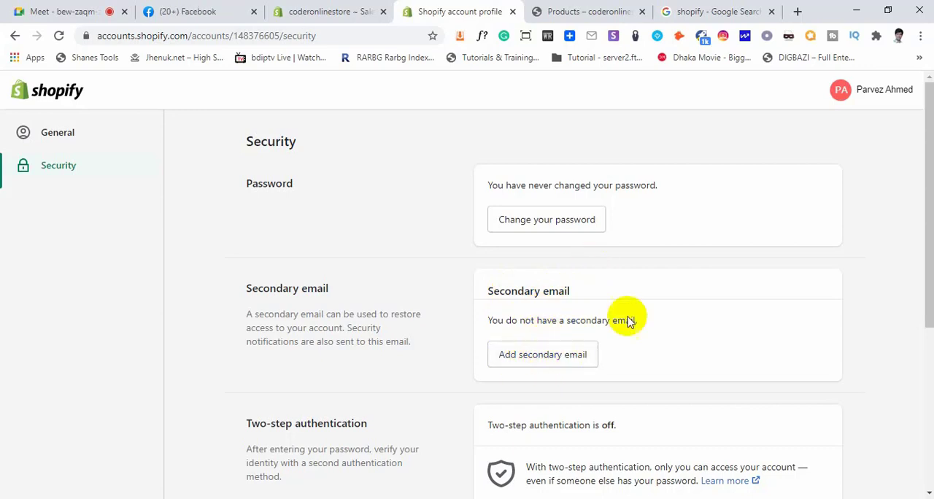
pyautogui.scroll(-3, 649, 313)
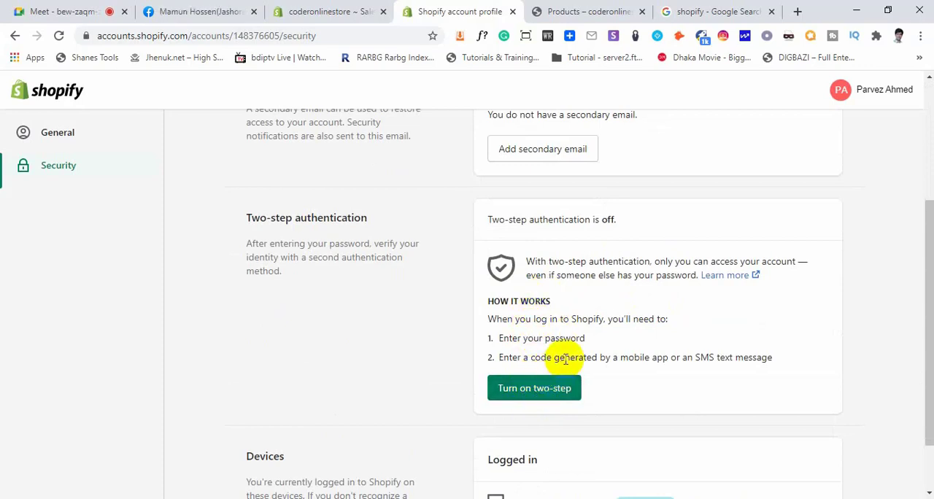
pyautogui.scroll(-1, 560, 358)
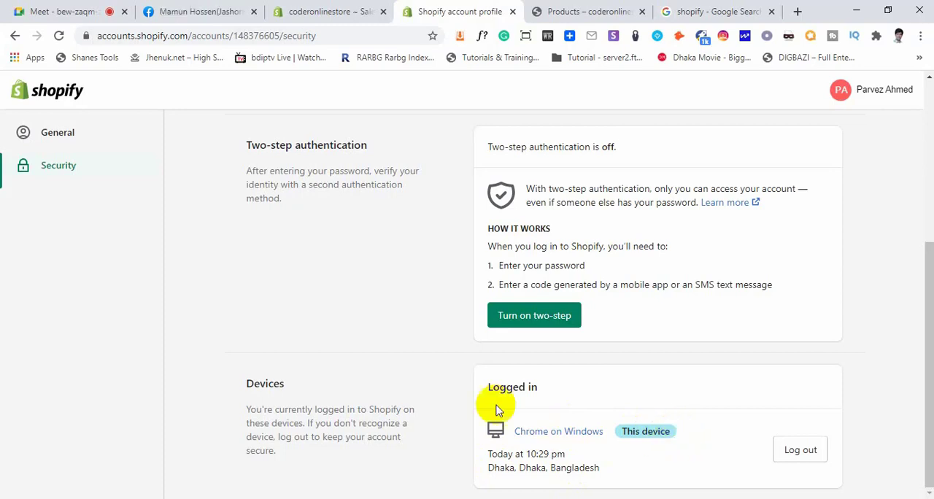
pyautogui.scroll(4, 366, 321)
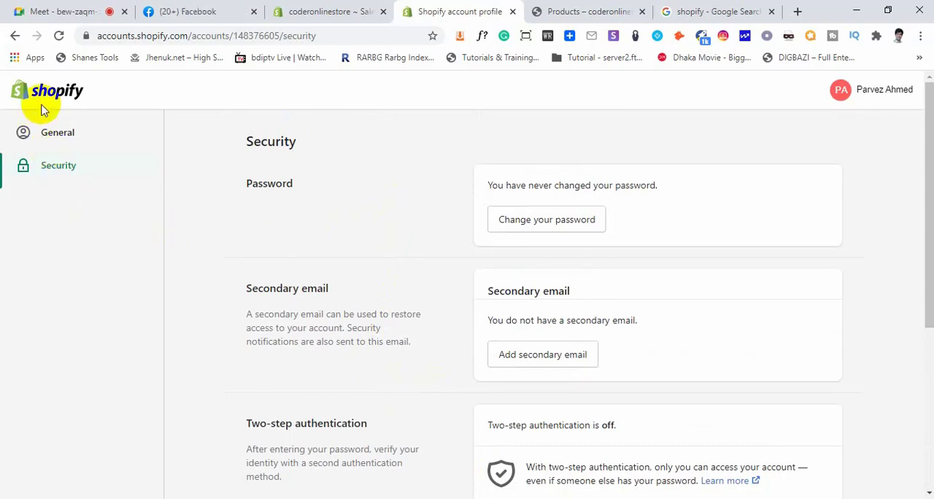
# Return to the store admin and look through its General settings, covering store details, address, and standards and formats
pyautogui.click(364, 7)
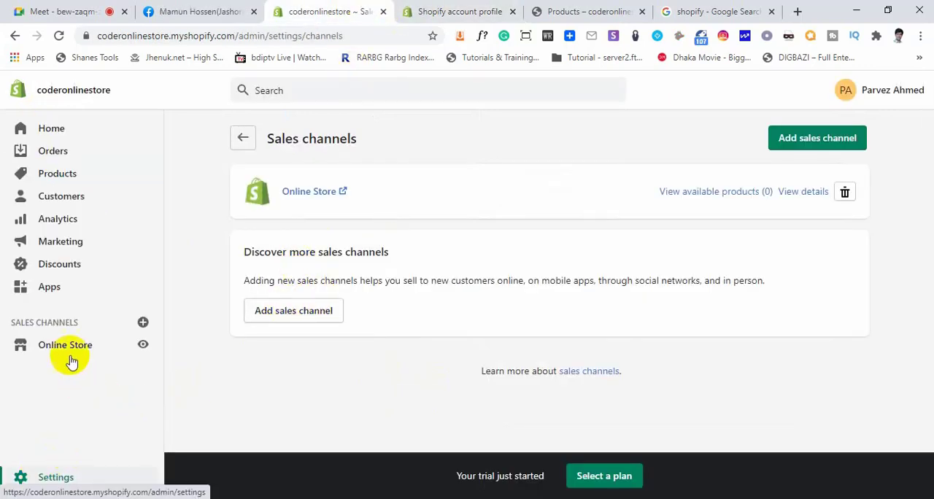
pyautogui.click(42, 477)
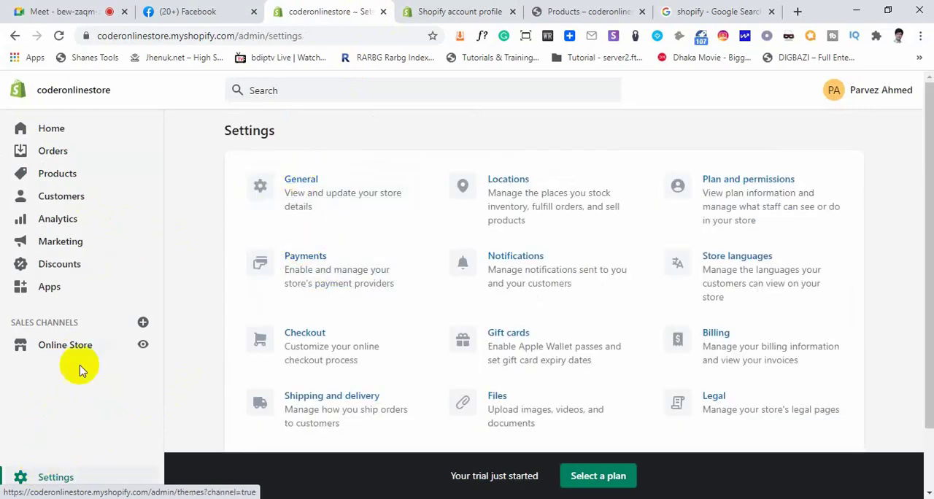
pyautogui.click(301, 180)
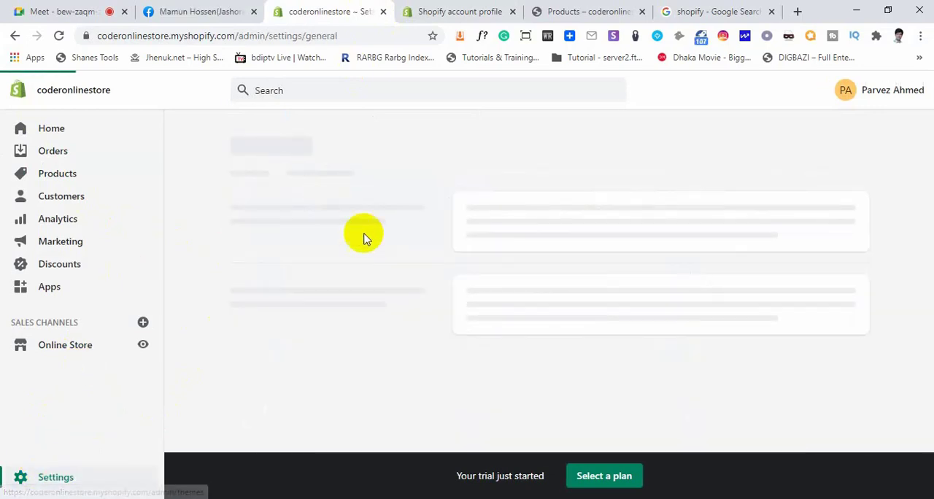
pyautogui.scroll(-15, 531, 349)
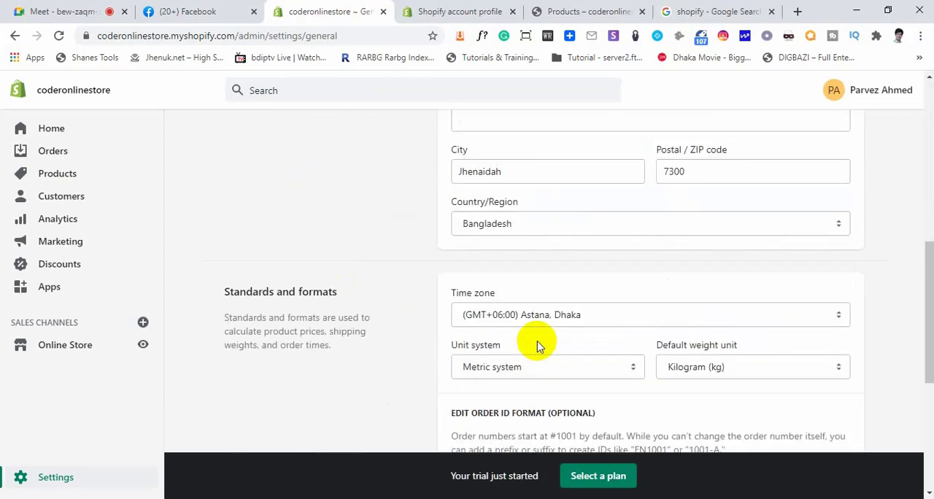
pyautogui.scroll(15, 538, 342)
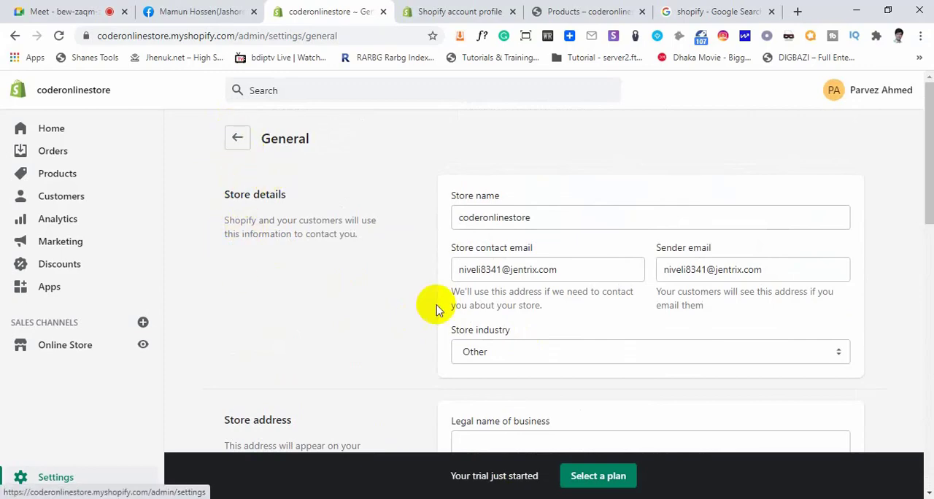
pyautogui.scroll(-15, 486, 333)
pyautogui.scroll(15, 490, 343)
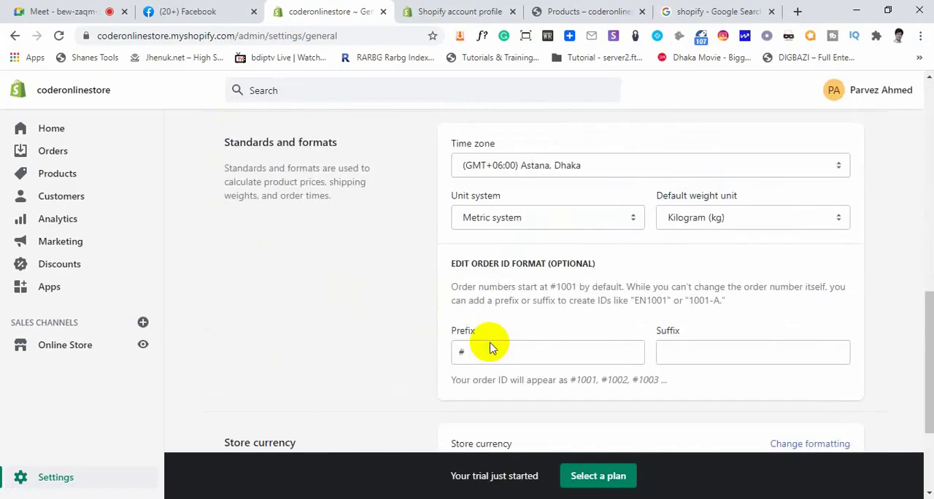
# Open the Plan and permissions settings and review plan details, store owner, staff and collaborator accounts, login services and store status
pyautogui.click(42, 474)
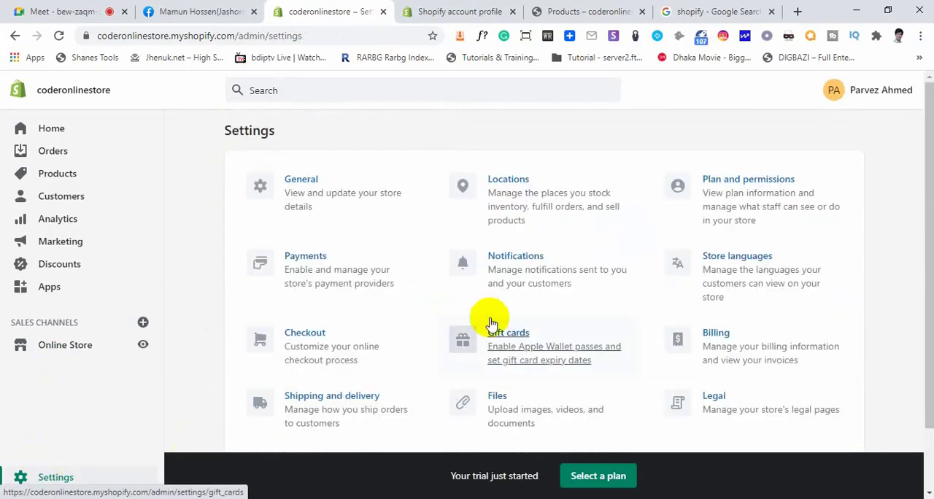
pyautogui.click(739, 186)
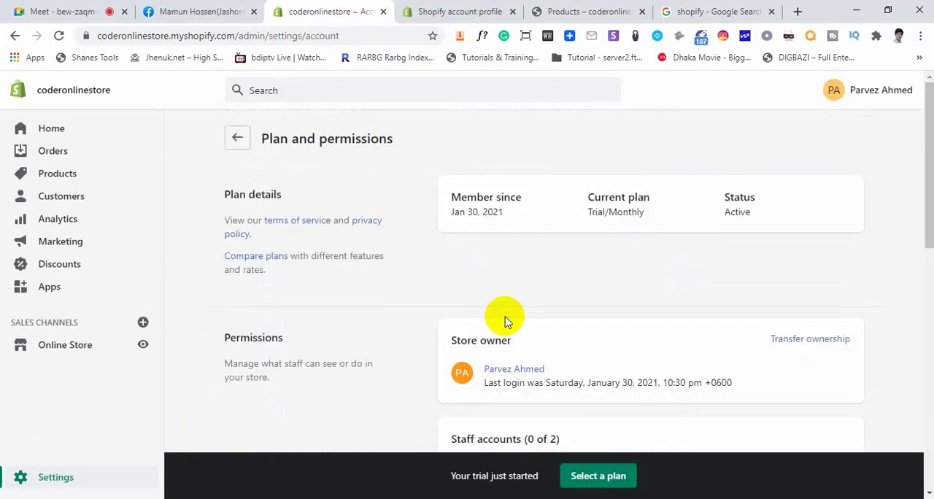
pyautogui.scroll(-10, 504, 318)
pyautogui.scroll(-2, 511, 329)
pyautogui.scroll(10, 589, 371)
pyautogui.scroll(-8, 599, 306)
pyautogui.scroll(-3, 600, 306)
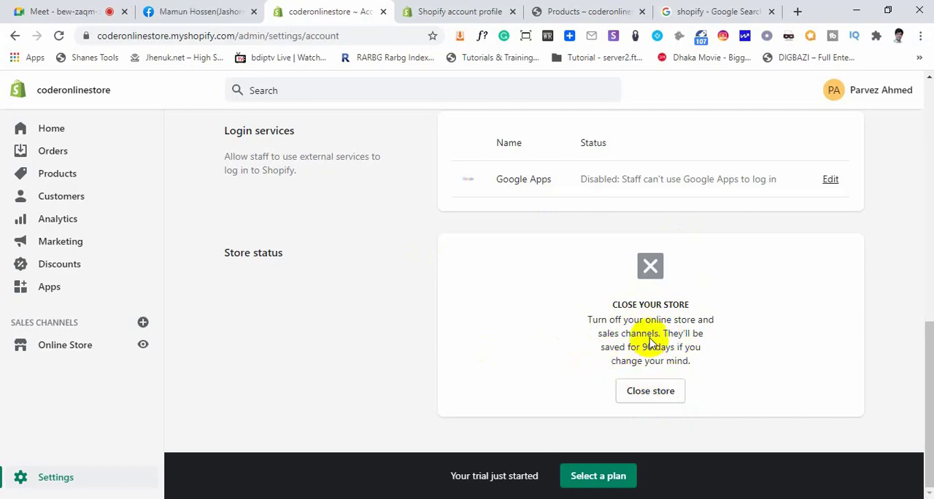
pyautogui.scroll(6, 649, 342)
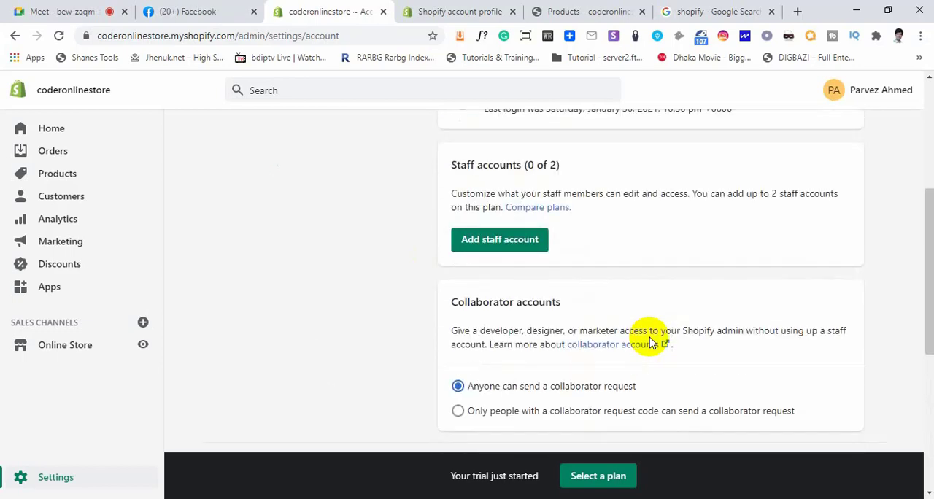
pyautogui.scroll(1, 639, 378)
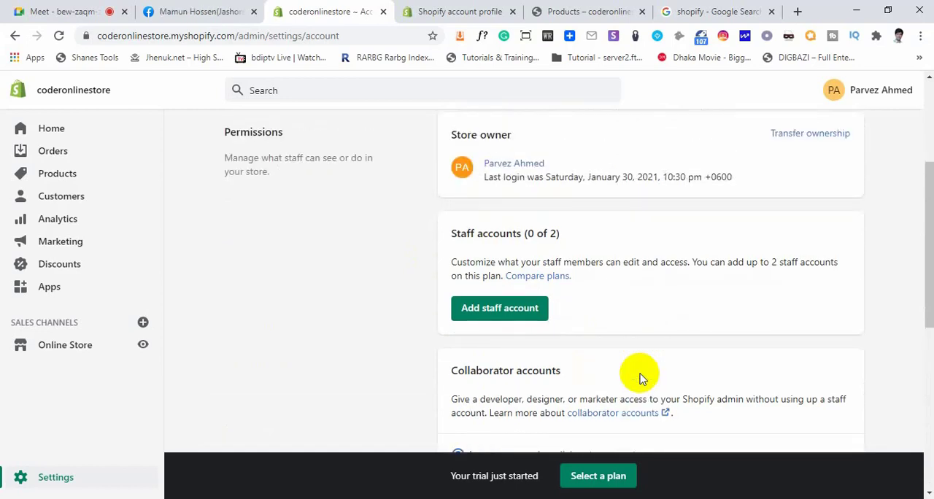
pyautogui.scroll(2, 639, 372)
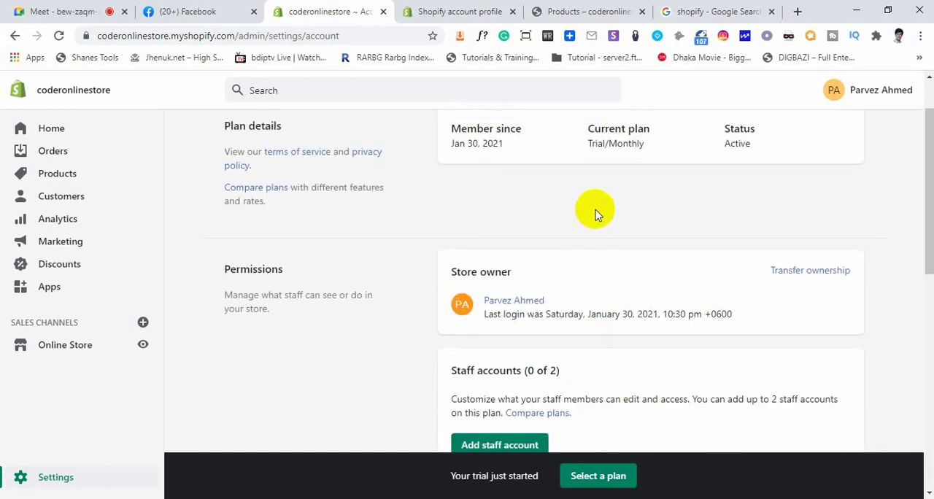
pyautogui.scroll(1, 595, 213)
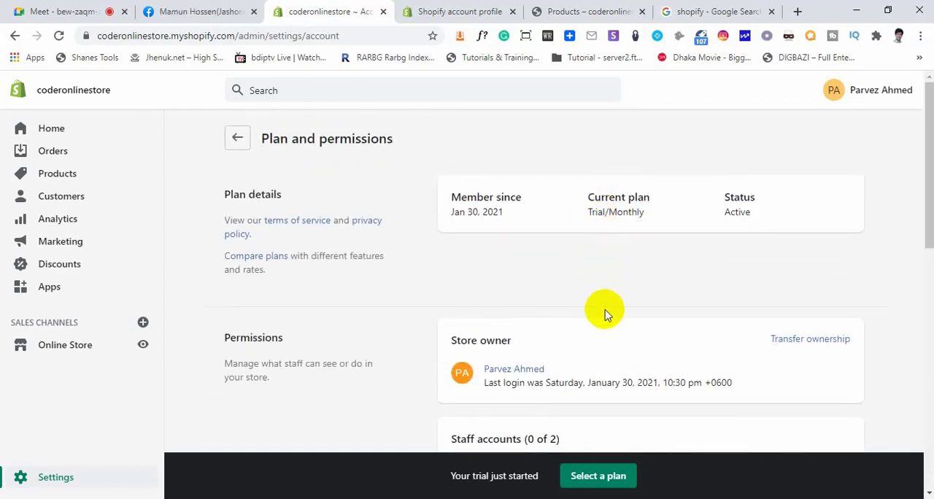
pyautogui.scroll(-7, 590, 317)
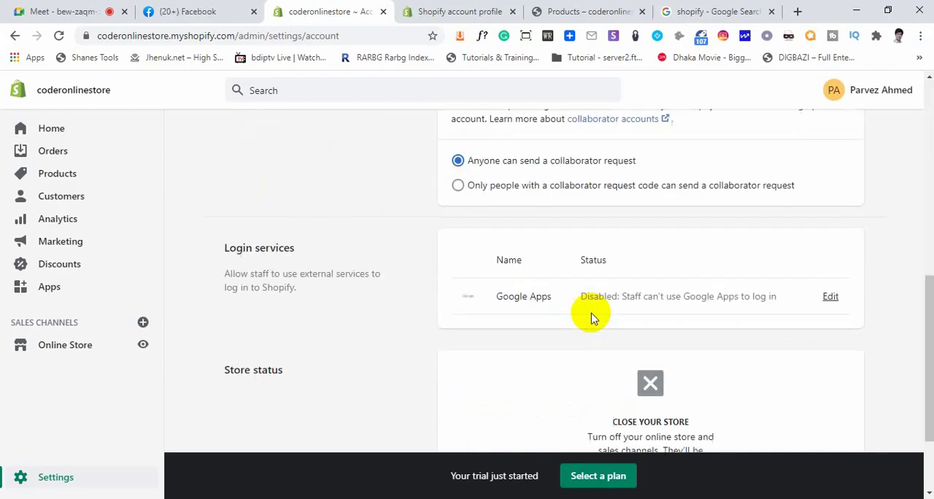
# Finish viewing the store status section, return to the Settings overview and look through its categories from General to Sales channels
pyautogui.scroll(-1, 603, 343)
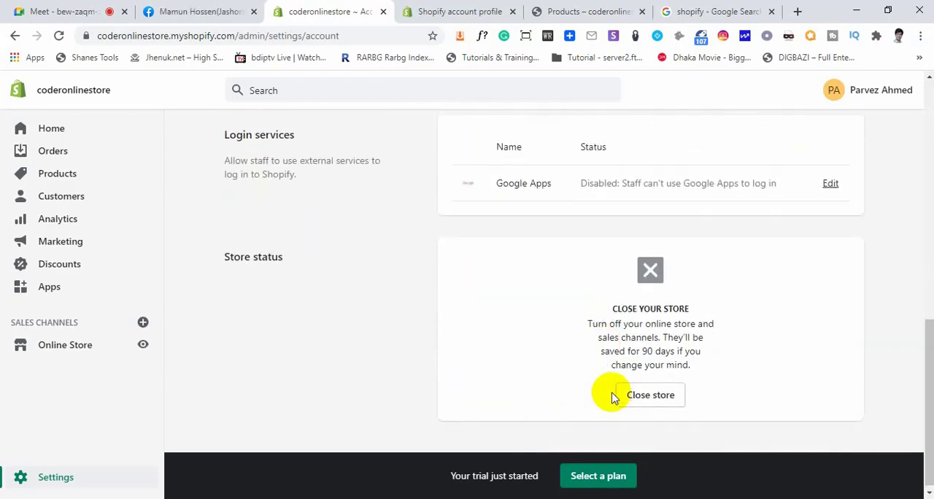
pyautogui.scroll(6, 605, 358)
pyautogui.click(44, 477)
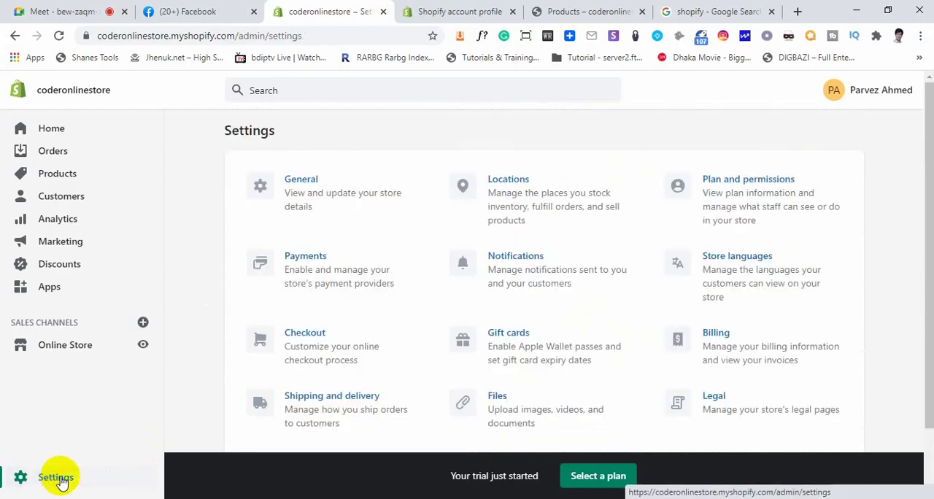
pyautogui.scroll(-1, 381, 361)
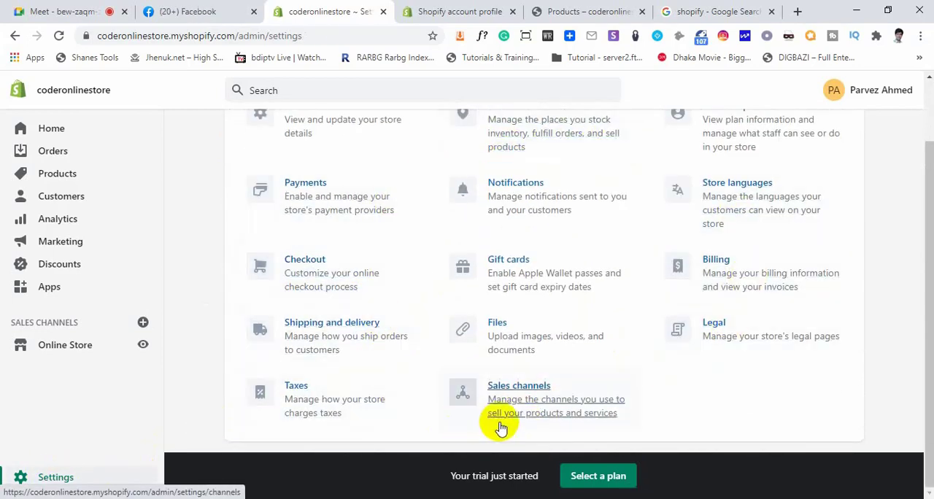
pyautogui.scroll(1, 531, 377)
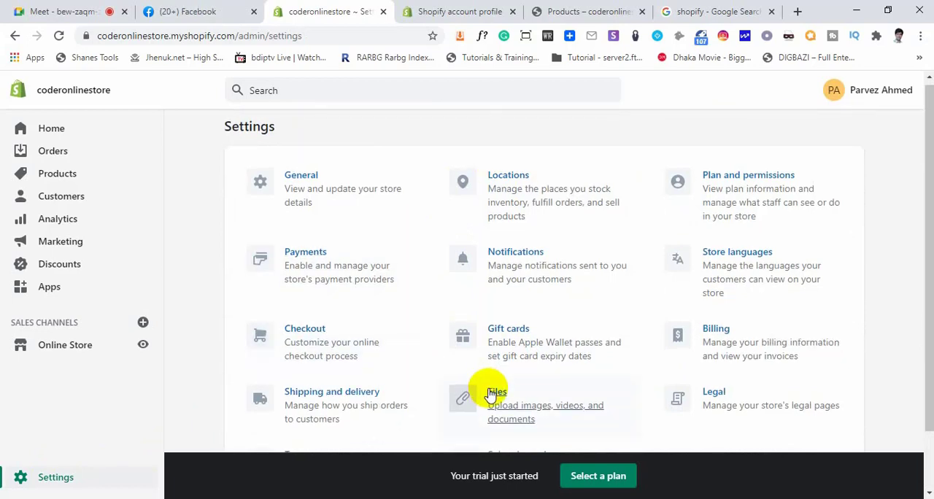
pyautogui.scroll(-1, 489, 390)
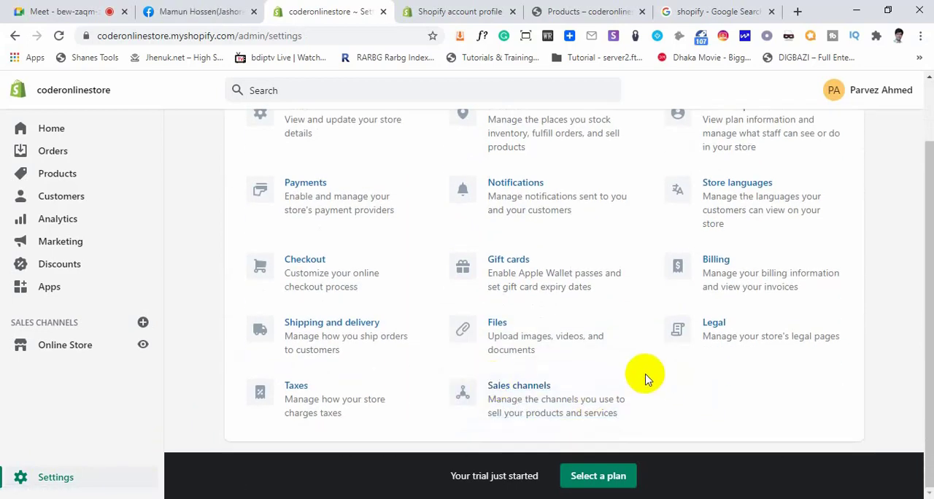
pyautogui.scroll(1, 646, 380)
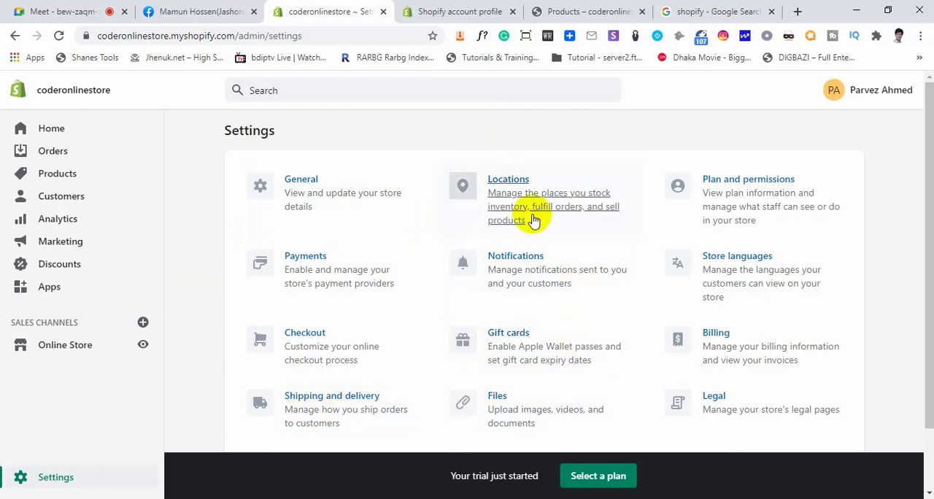
pyautogui.click(515, 130)
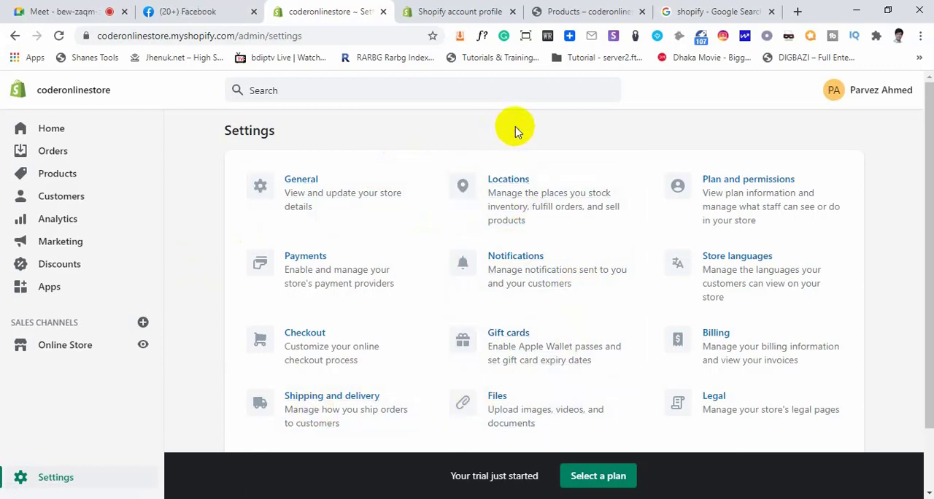